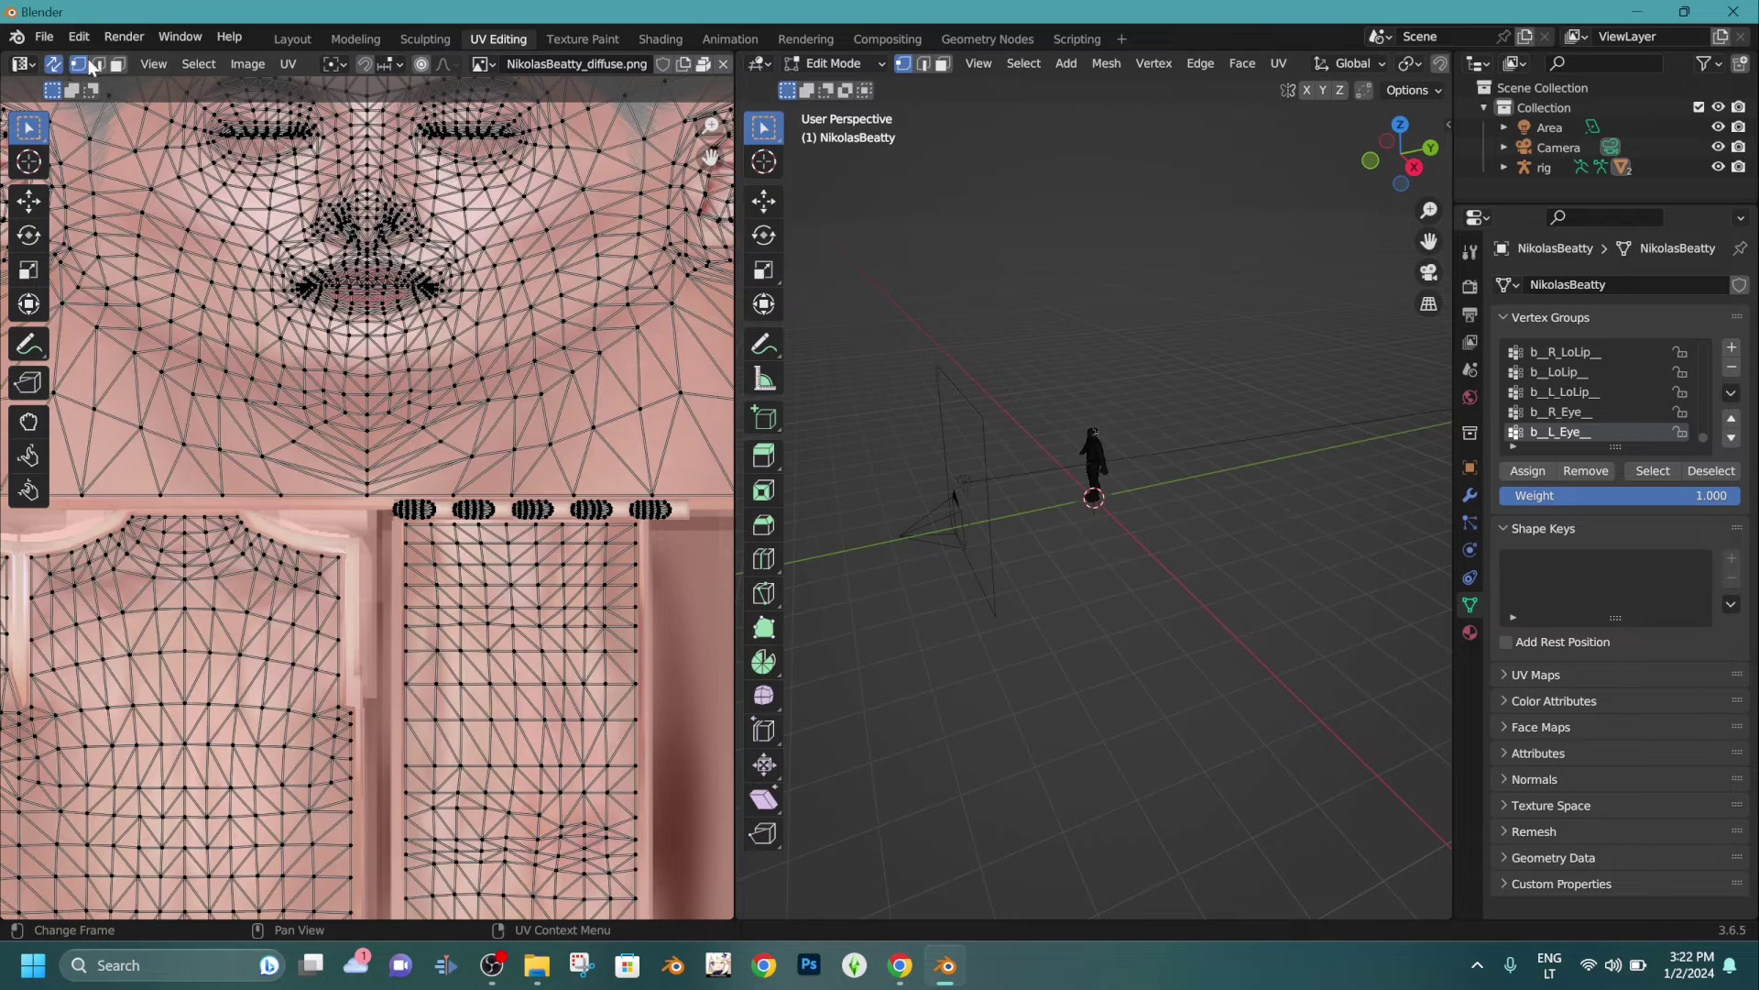
Using edge selection, delete the two large mouth-lining UV islands beside the teeth islands from the body mesh.
left_click(98, 64)
scroll(367, 496, "down", 1)
scroll(1079, 329, "up", 2)
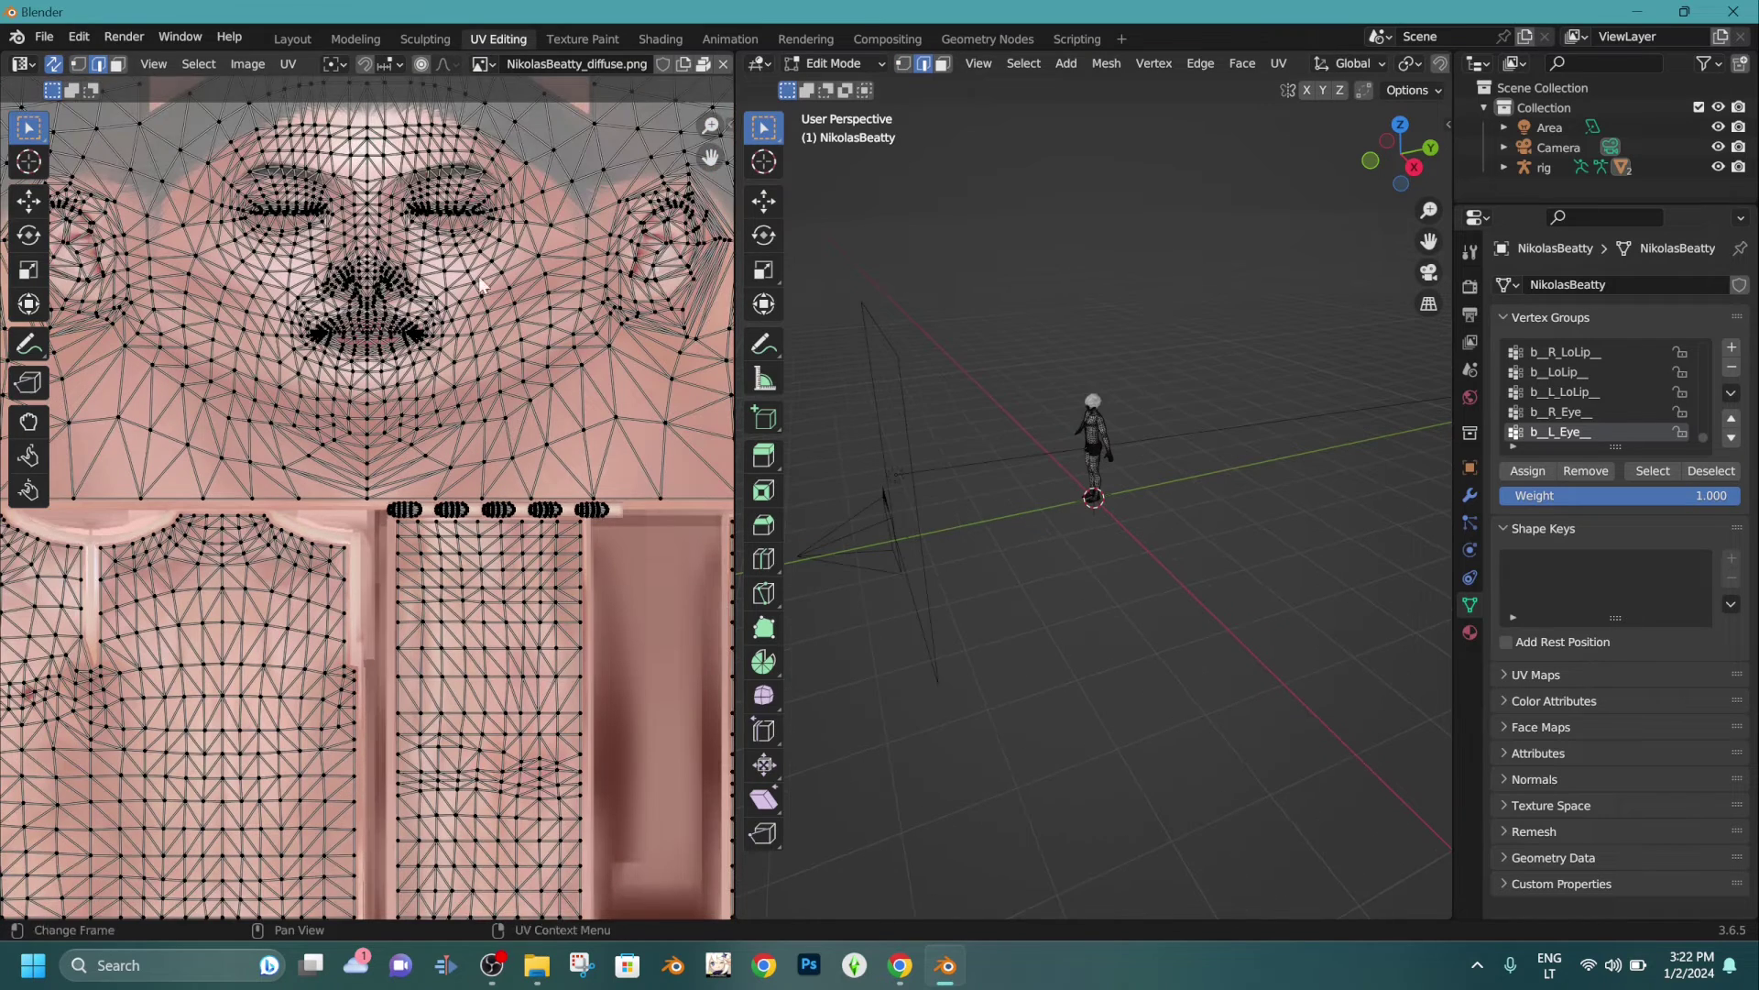
middle_click_drag(502, 280, 89, 687, "shift")
scroll(456, 325, "up", 3)
middle_click_drag(455, 325, 320, 504, "shift")
scroll(323, 486, "up", 3)
middle_click_drag(220, 410, 317, 403, "shift")
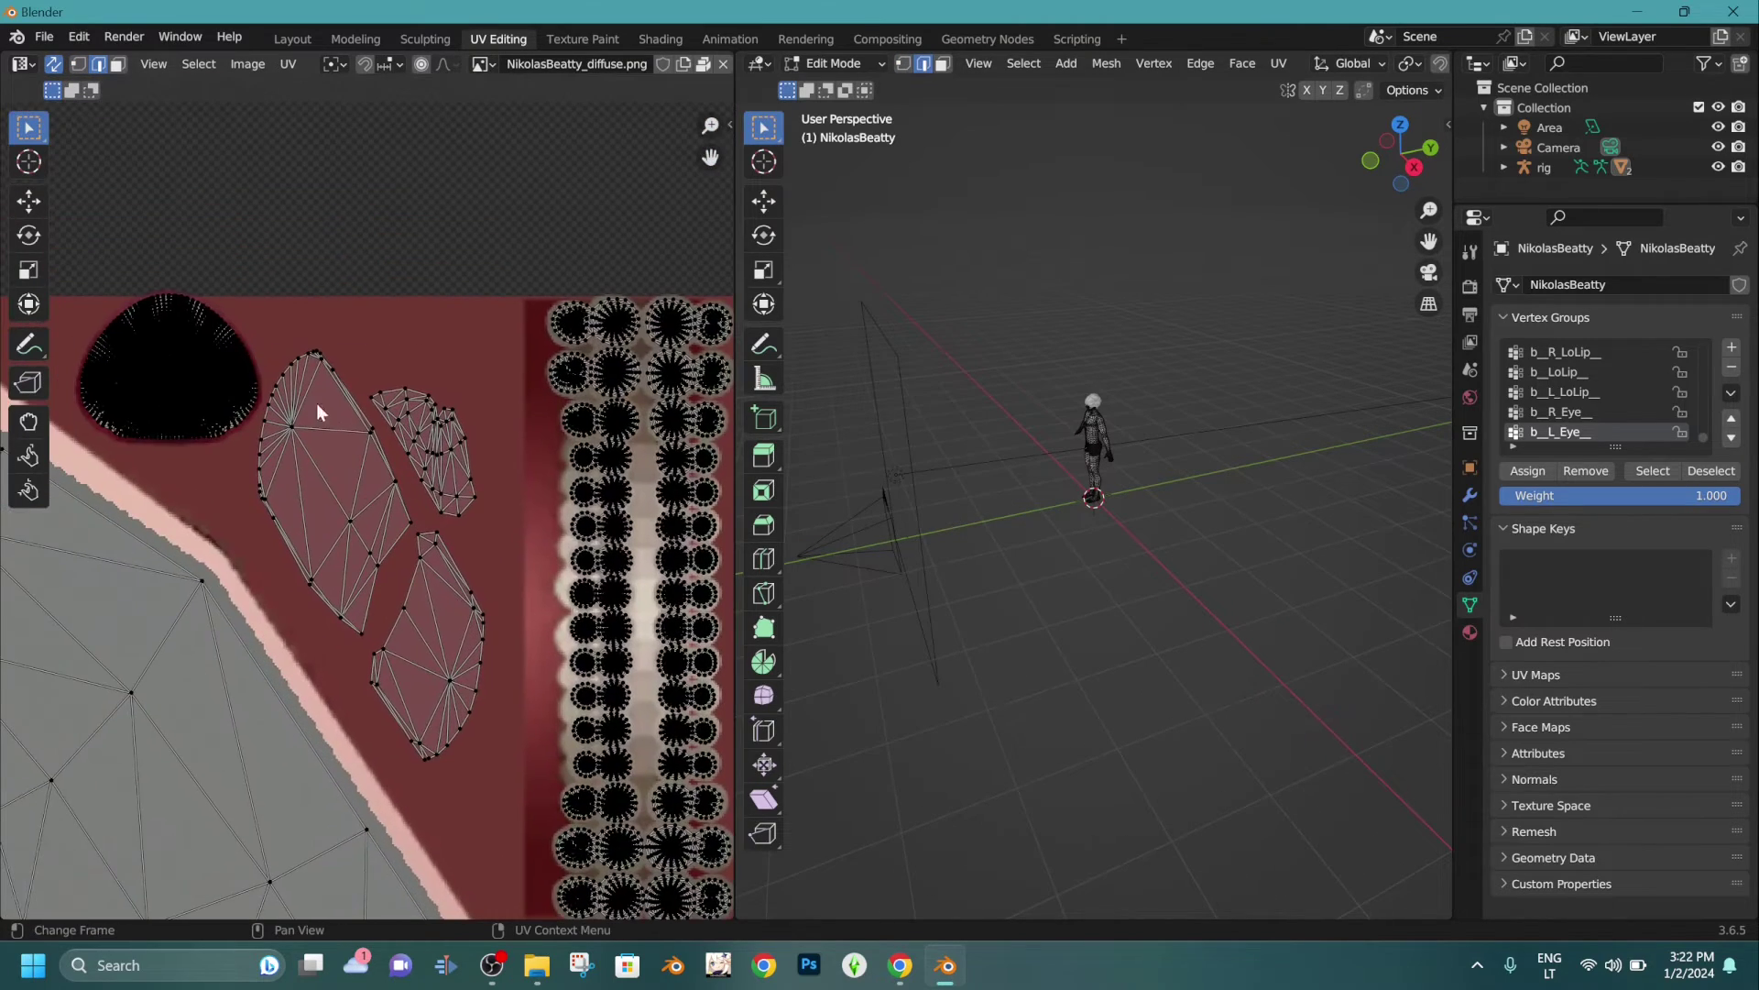
key("c")
left_click_drag(309, 378, 306, 416)
mouse_move(344, 541)
left_mouse_down()
mouse_move(396, 692)
mouse_move(470, 673)
left_mouse_up()
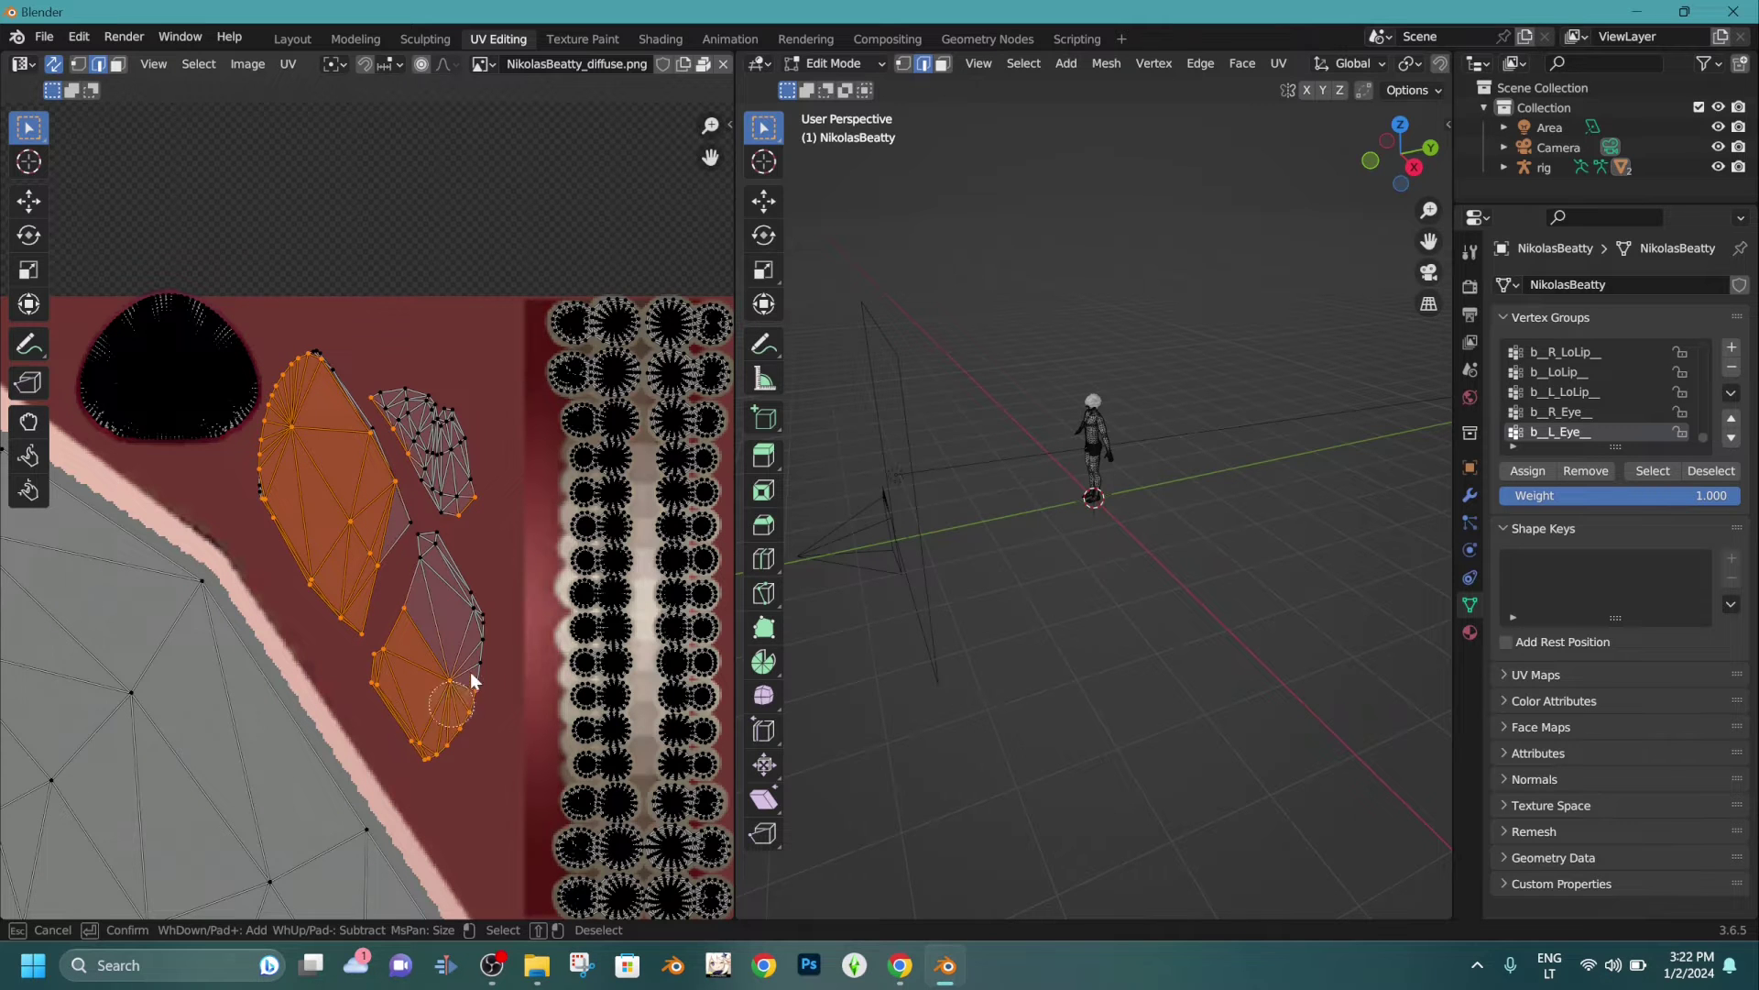
key("Escape")
middle_click_drag(917, 394, 1353, 374)
scroll(1237, 413, "up", 3)
middle_click_drag(1237, 412, 1164, 321)
middle_click_drag(1163, 321, 1103, 507, "shift")
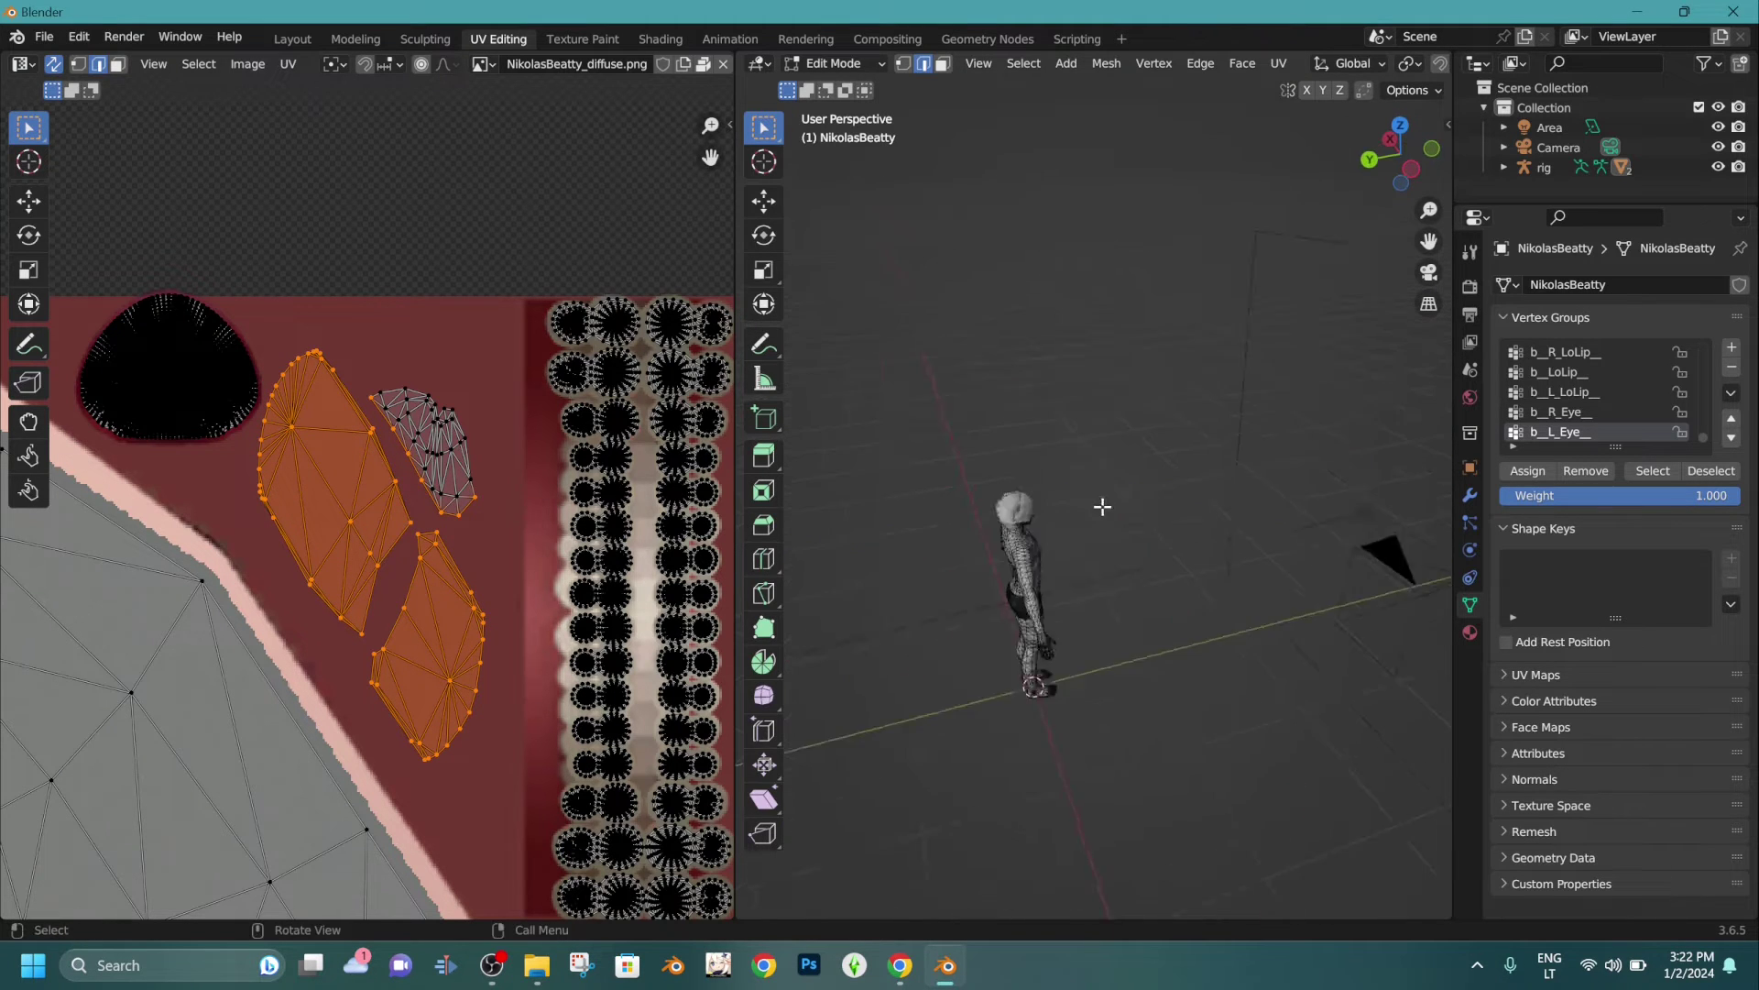
scroll(1160, 495, "up", 12)
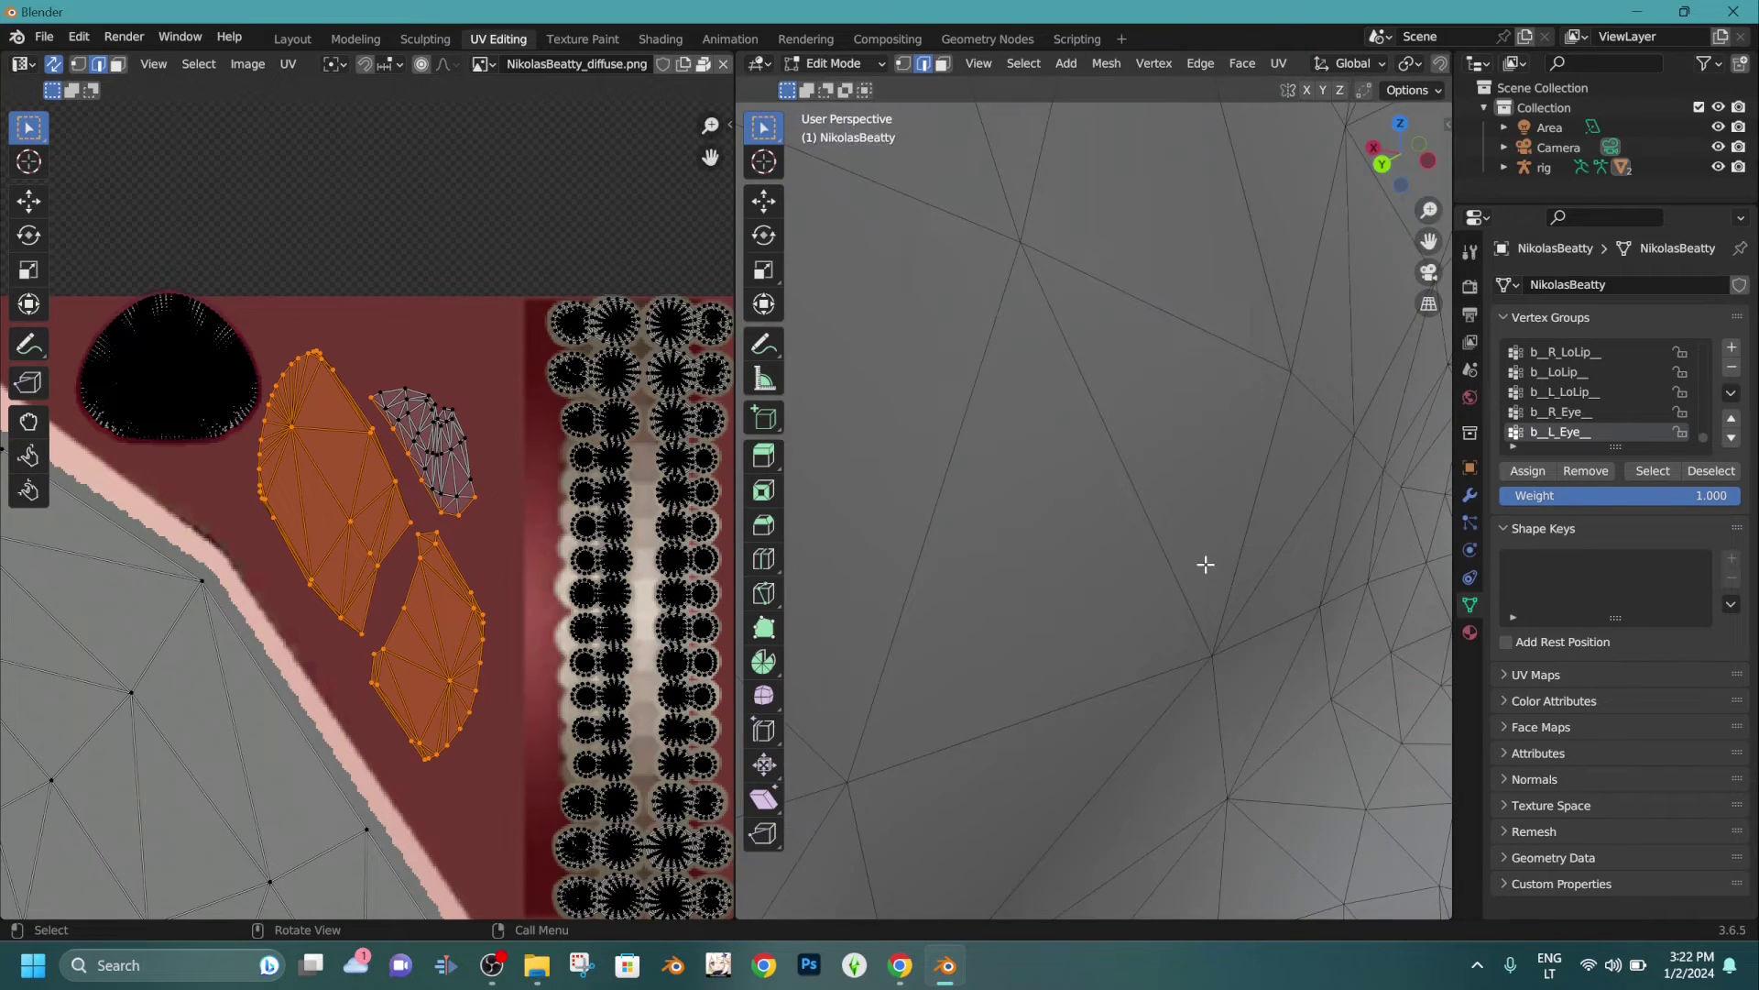
middle_click_drag(1206, 564, 1223, 547, "shift")
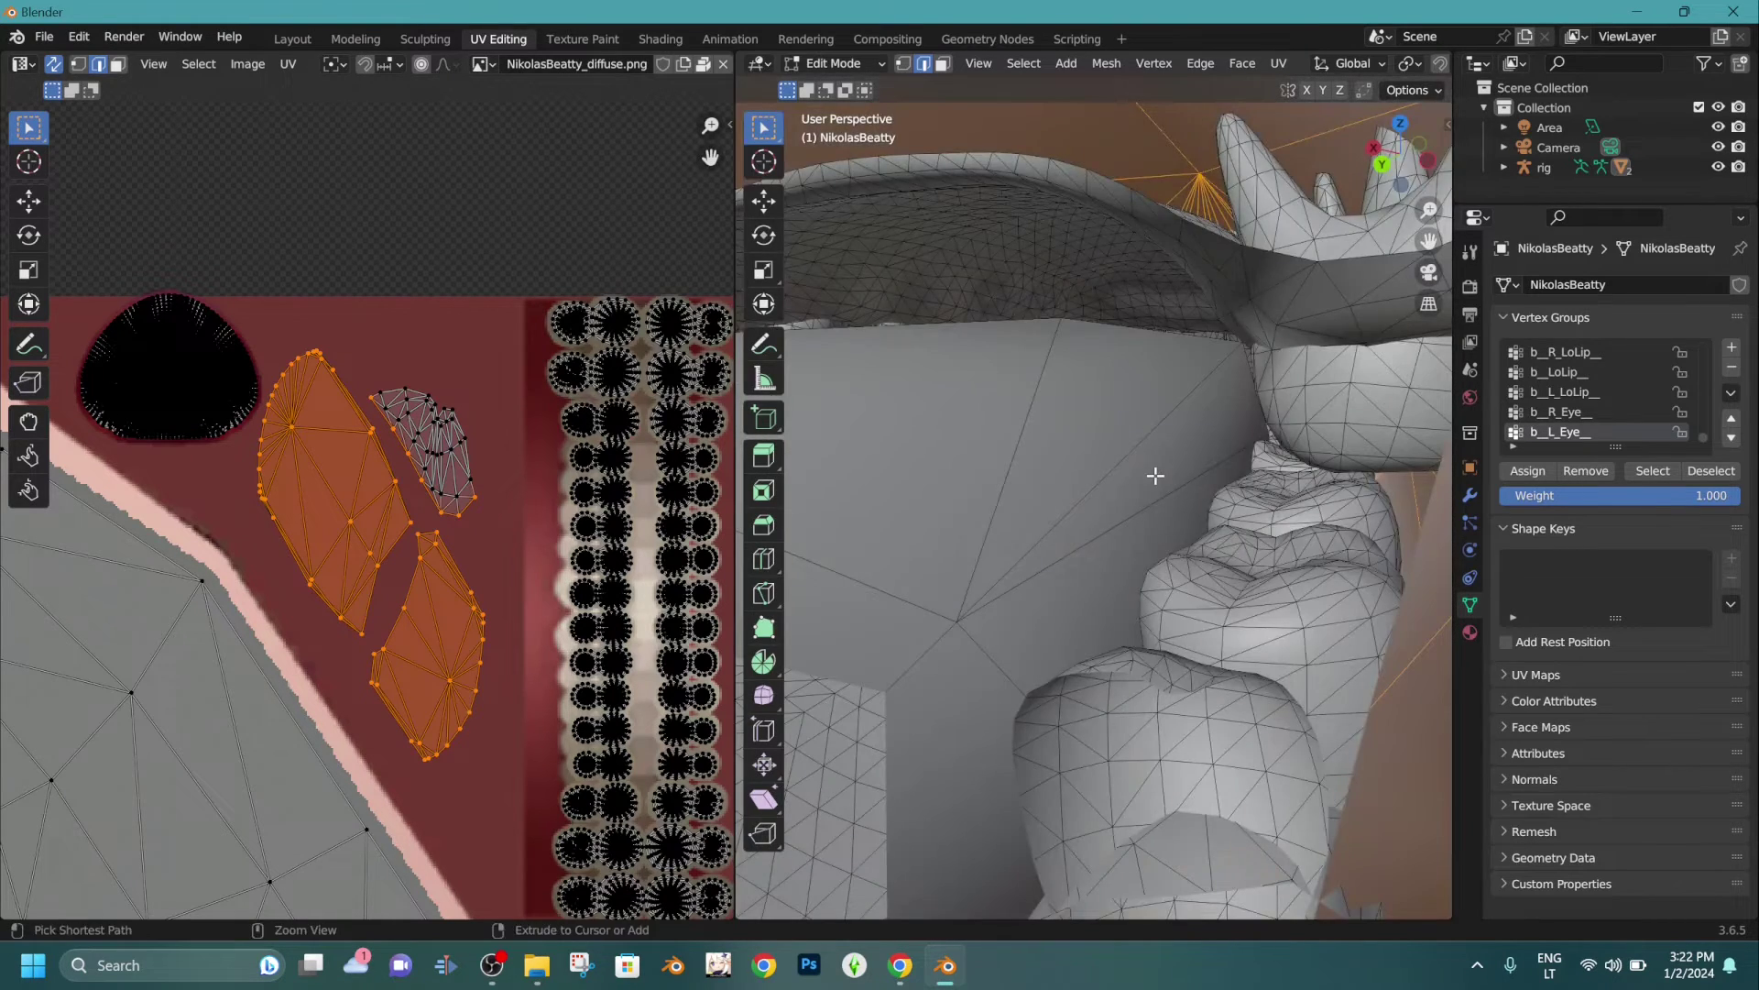
middle_click_drag(1156, 476, 1151, 479, "ctrl")
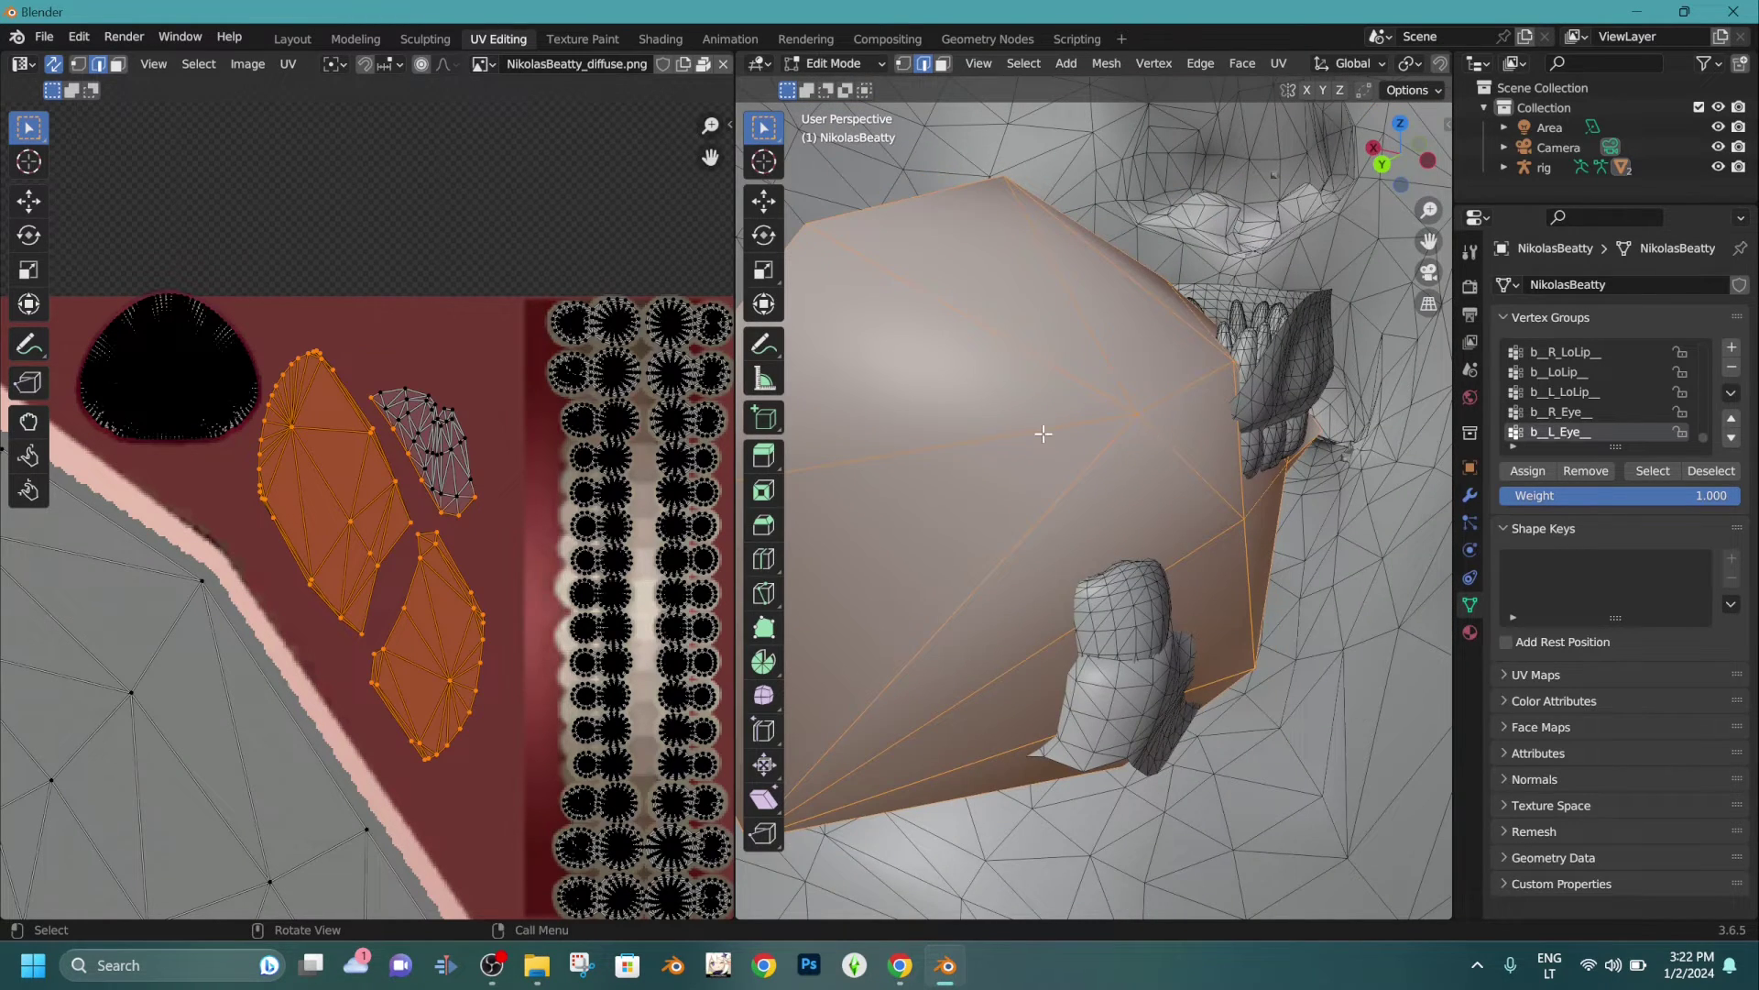
key("x")
left_click(990, 427)
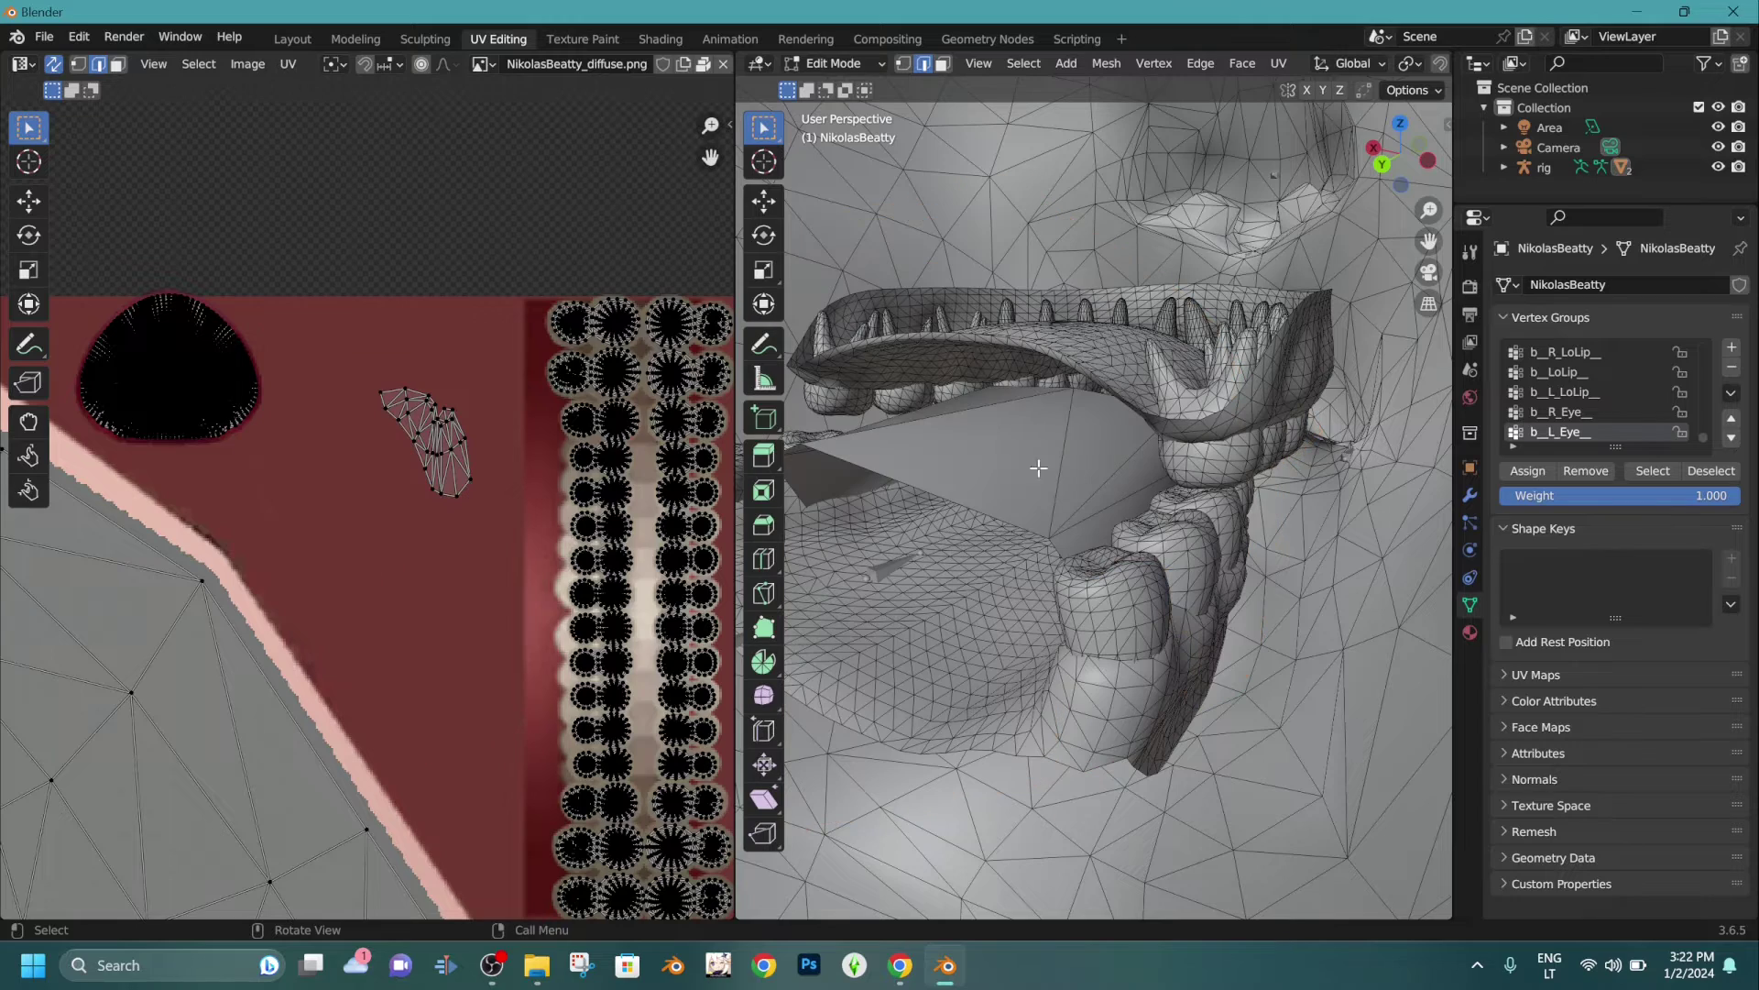
Separate the teeth islands, the dark dome-shaped island and the small curved island from the body mesh by selection.
middle_click_drag(1260, 510, 1245, 507)
scroll(1182, 562, "down", 8)
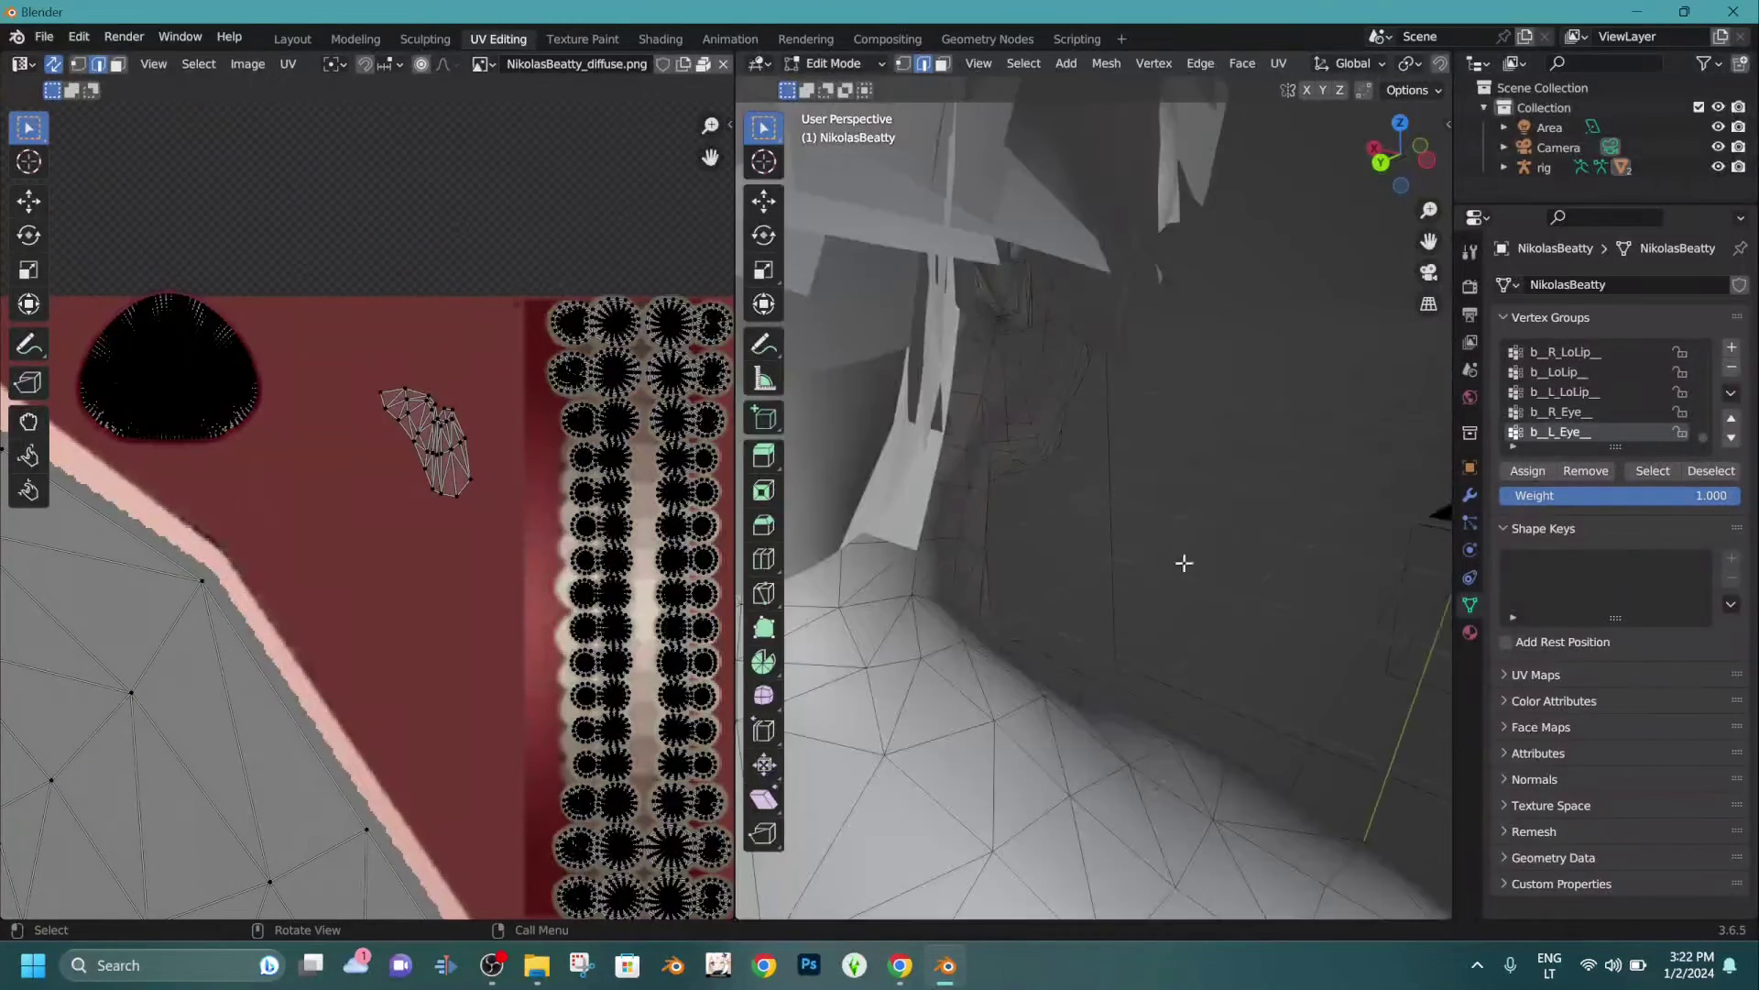
middle_click_drag(985, 550, 1237, 557, "shift")
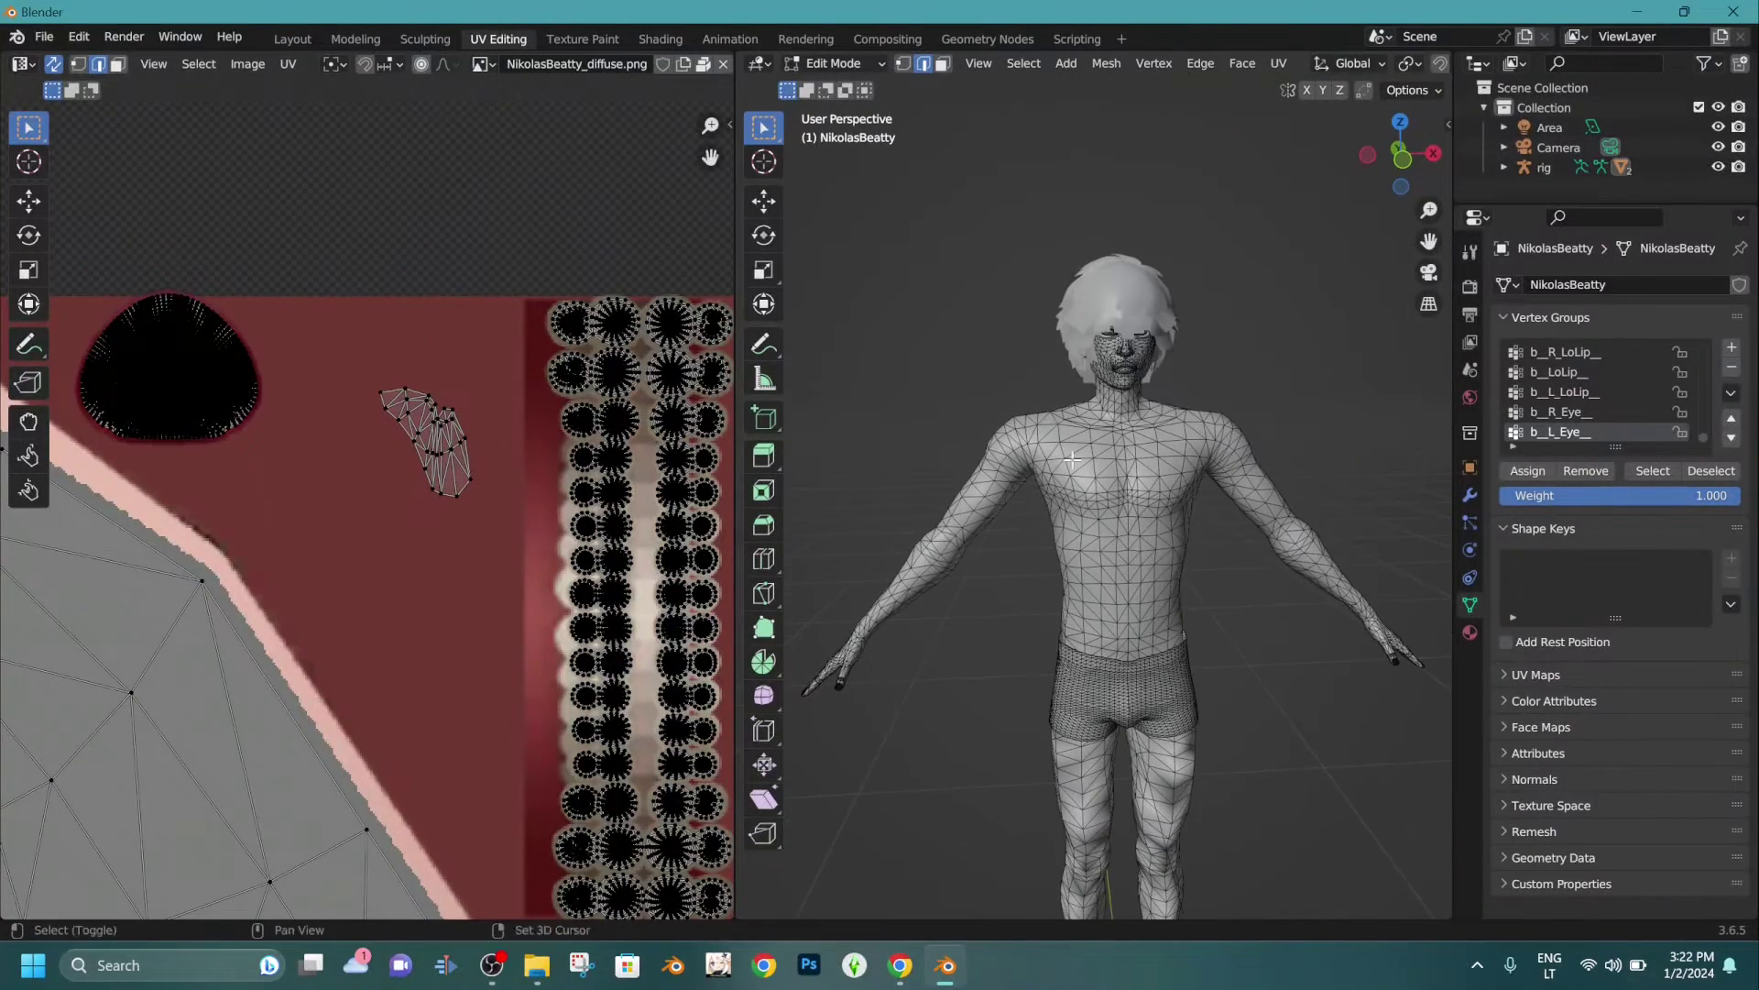
scroll(416, 298, "down", 5)
scroll(275, 275, "up", 3)
mouse_move(205, 292)
left_mouse_down()
mouse_move(370, 399)
mouse_move(562, 320)
left_mouse_up()
key("c")
left_click_drag(553, 657, 592, 643)
right_click(1002, 487)
right_click(995, 493)
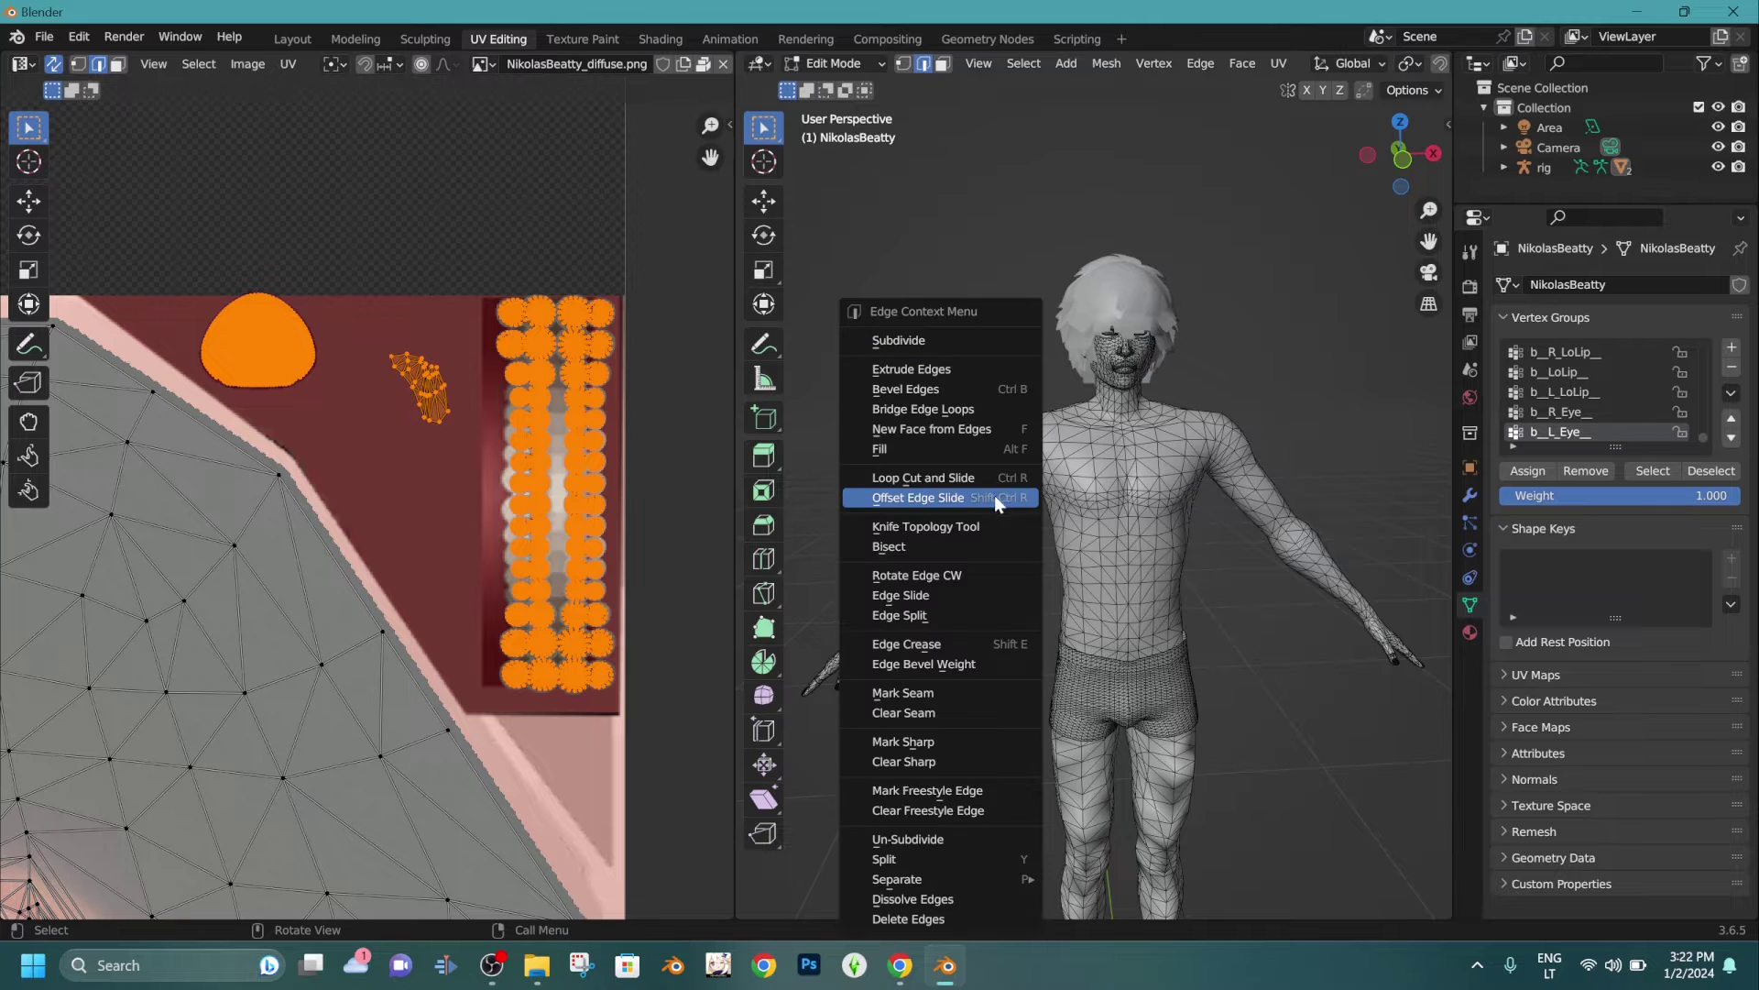
mouse_move(932, 878)
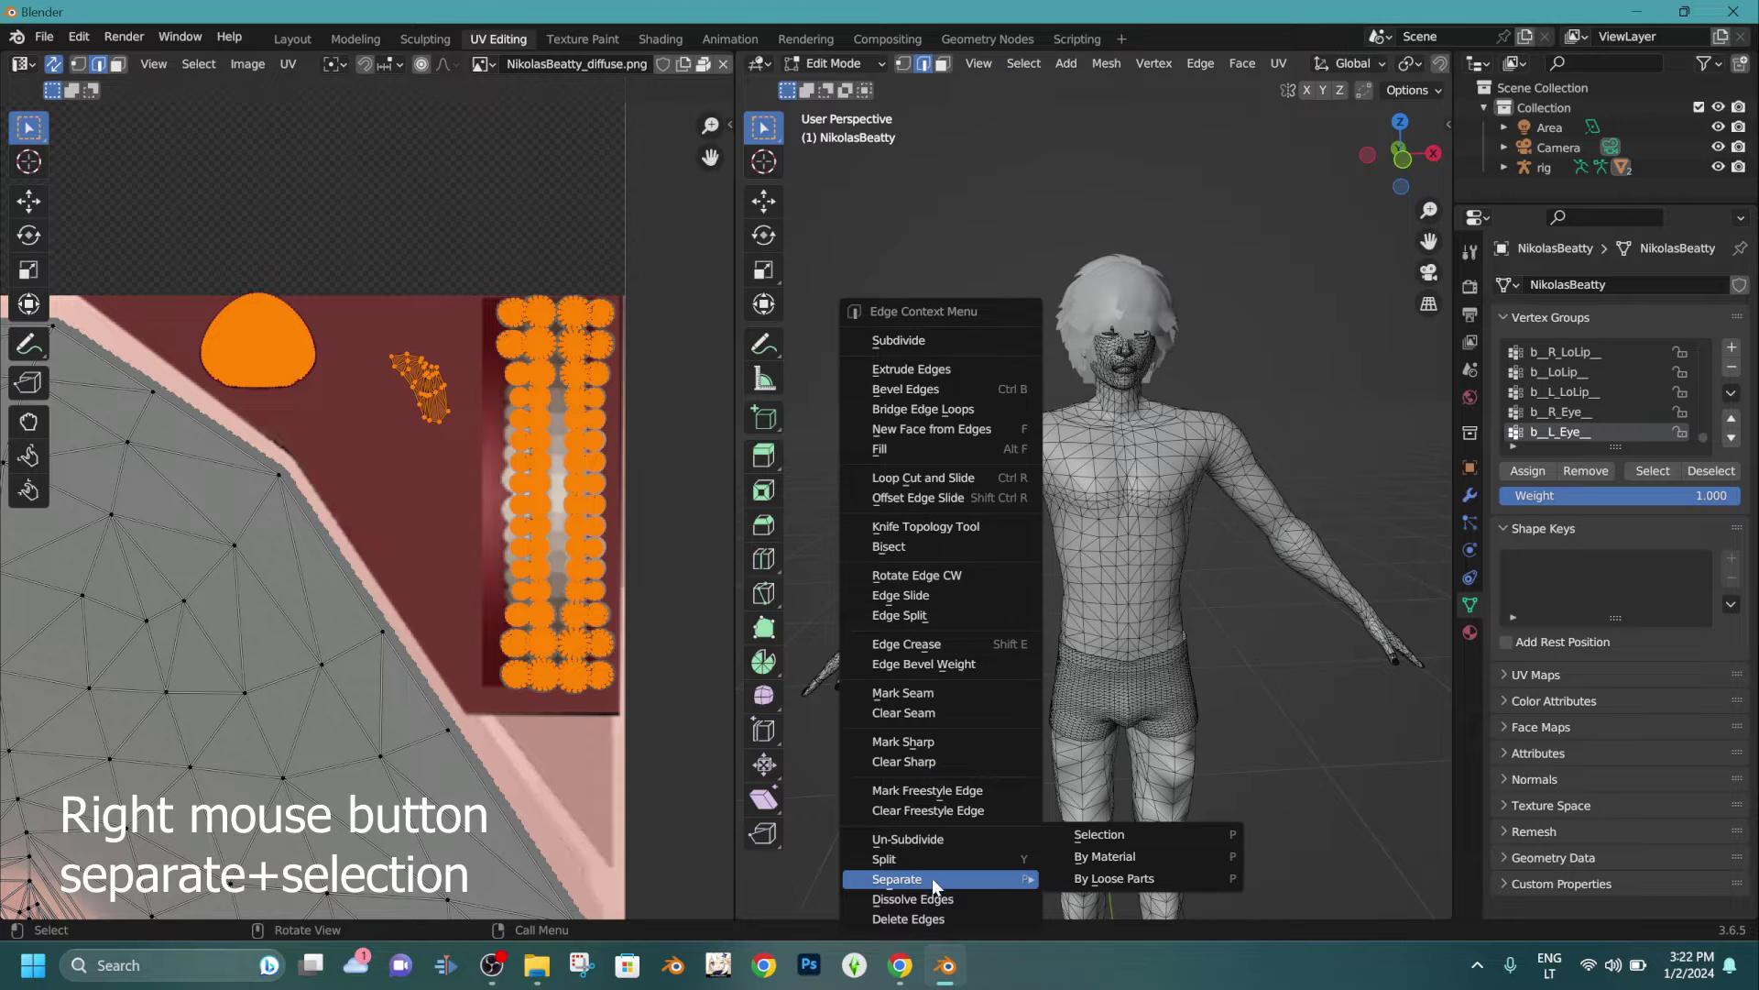
left_click(1104, 832)
Separate the round eye island and the narrow strip island below it from the body mesh by selection.
scroll(379, 540, "down", 2)
middle_click_drag(256, 412, 396, 362, "shift")
key("c")
mouse_move(345, 370)
left_mouse_down()
mouse_move(333, 386)
mouse_move(363, 425)
mouse_move(317, 504)
left_mouse_up()
key("Escape")
right_click(898, 500)
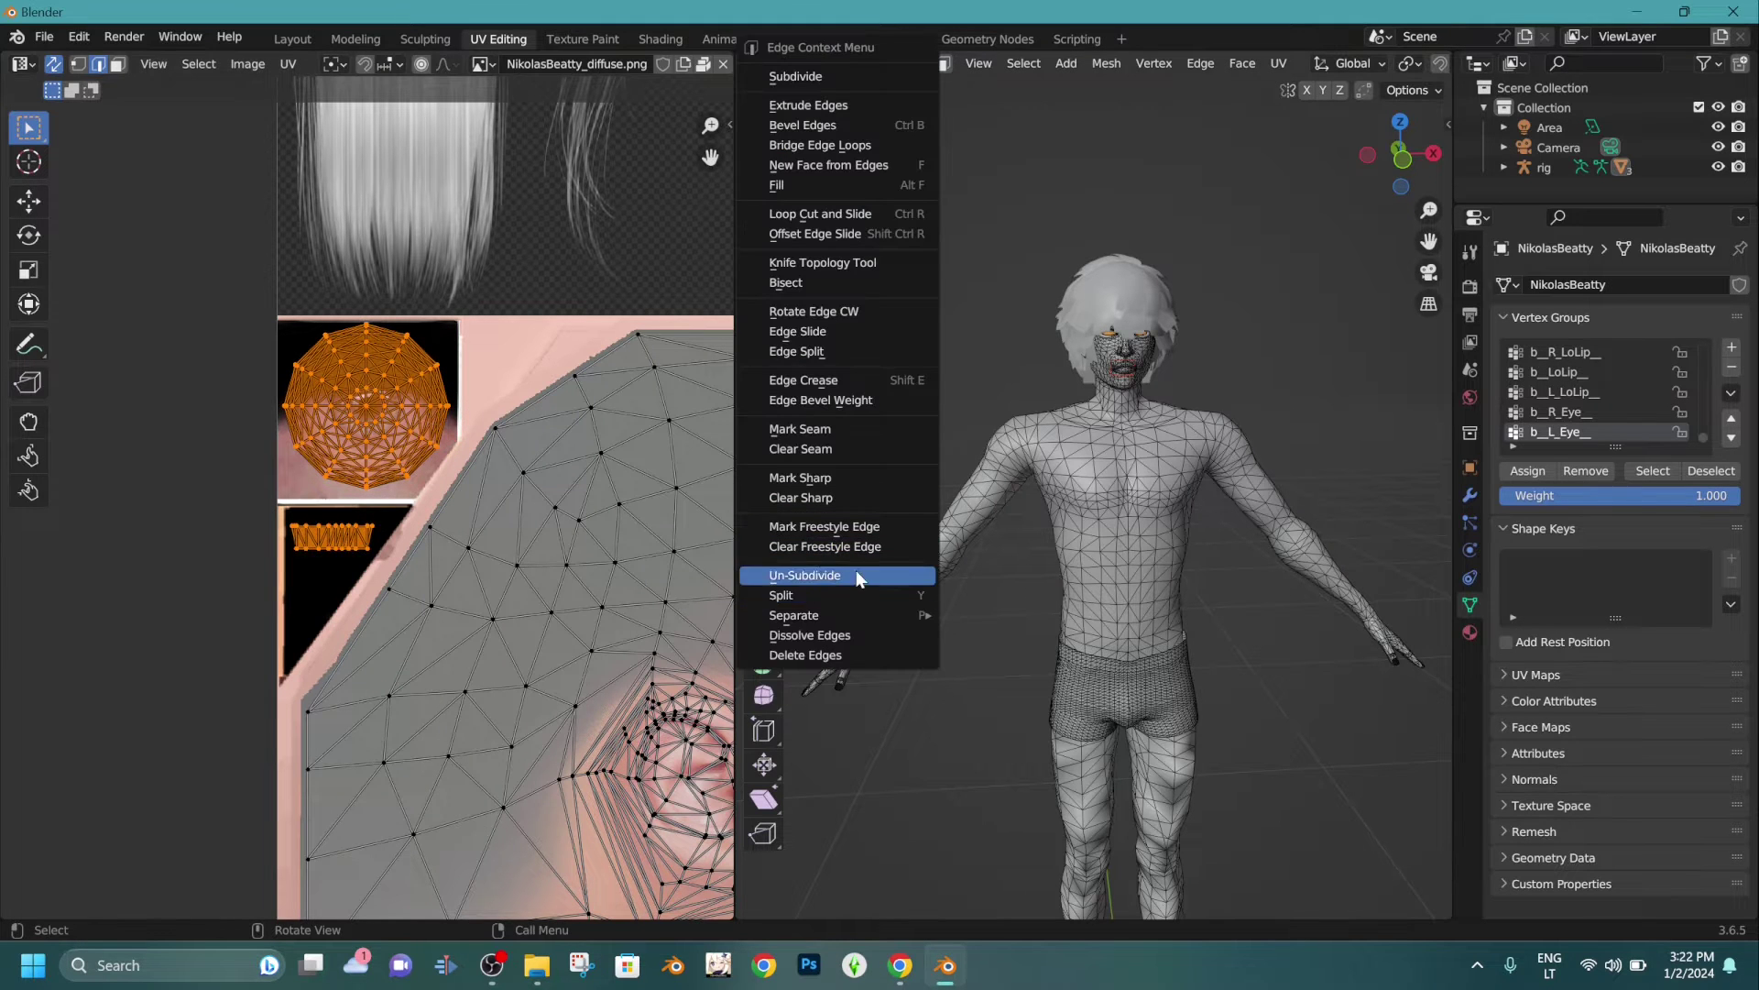
mouse_move(826, 614)
left_click(1052, 619)
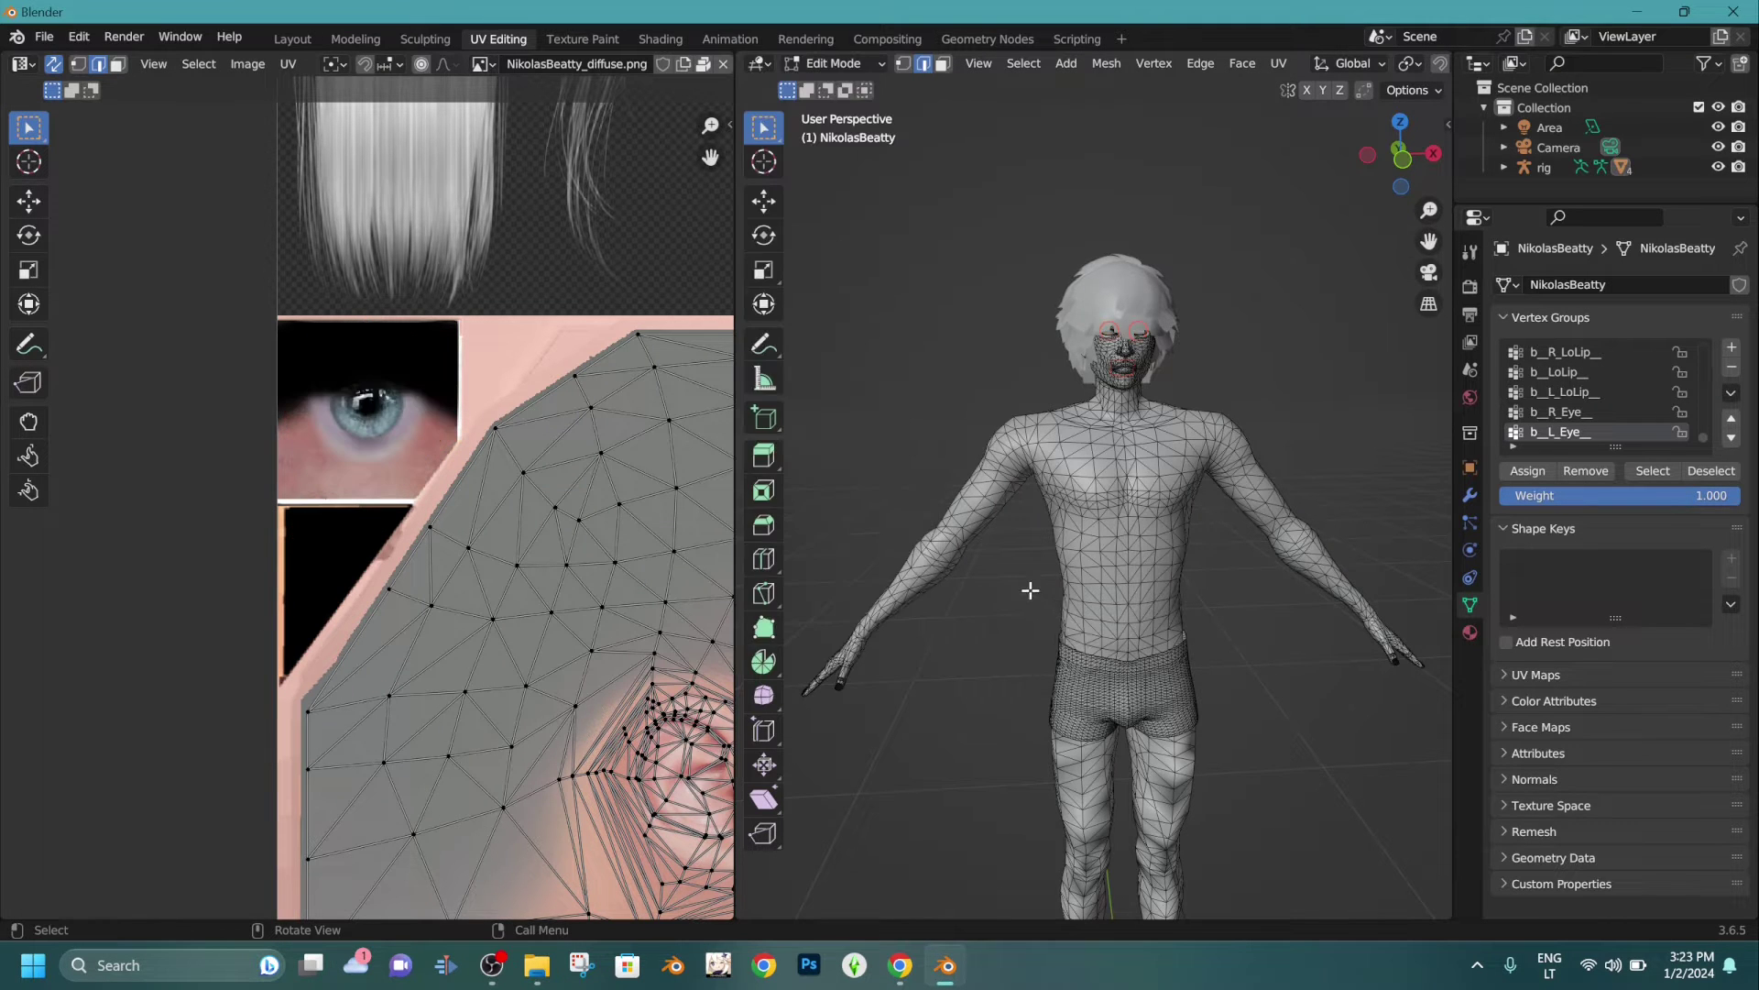
Open the hair mesh for UV editing and separate its eyelash and eyebrow islands away from the hair strips by selection.
left_click(290, 39)
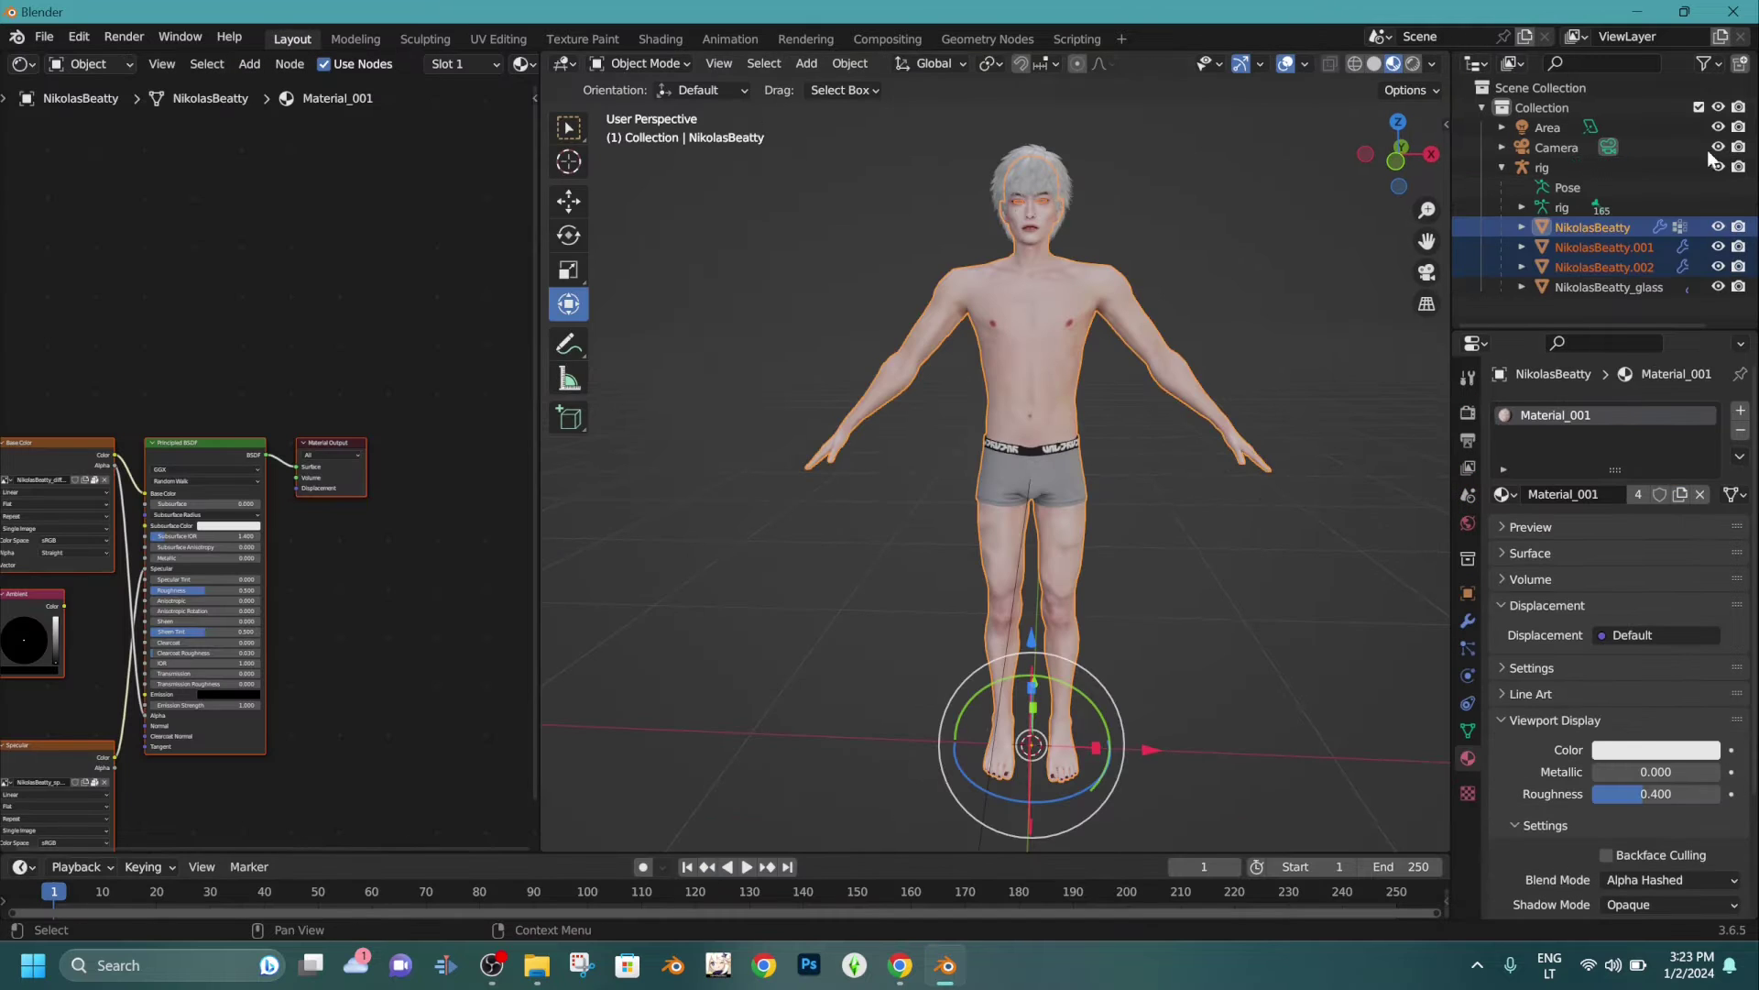
left_click(1032, 161)
left_click(519, 43)
scroll(410, 271, "down", 2)
middle_click_drag(410, 271, 108, 560)
left_click_drag(350, 326, 535, 469)
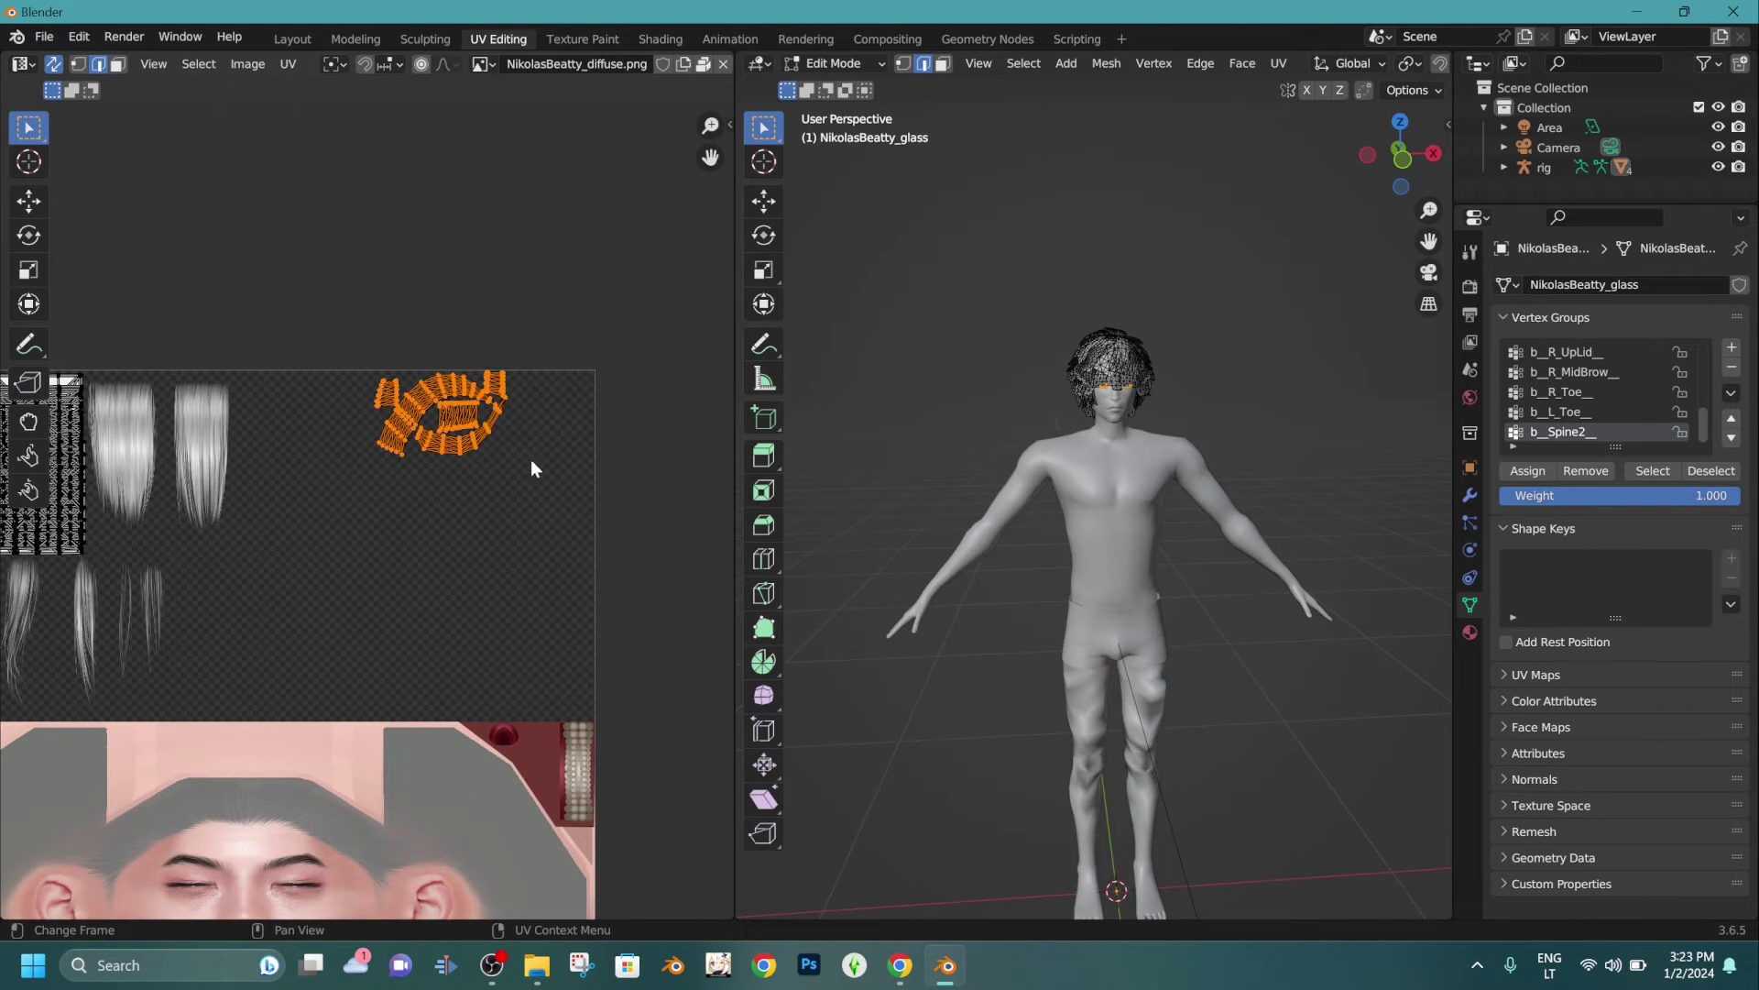
right_click(943, 462)
mouse_move(887, 612)
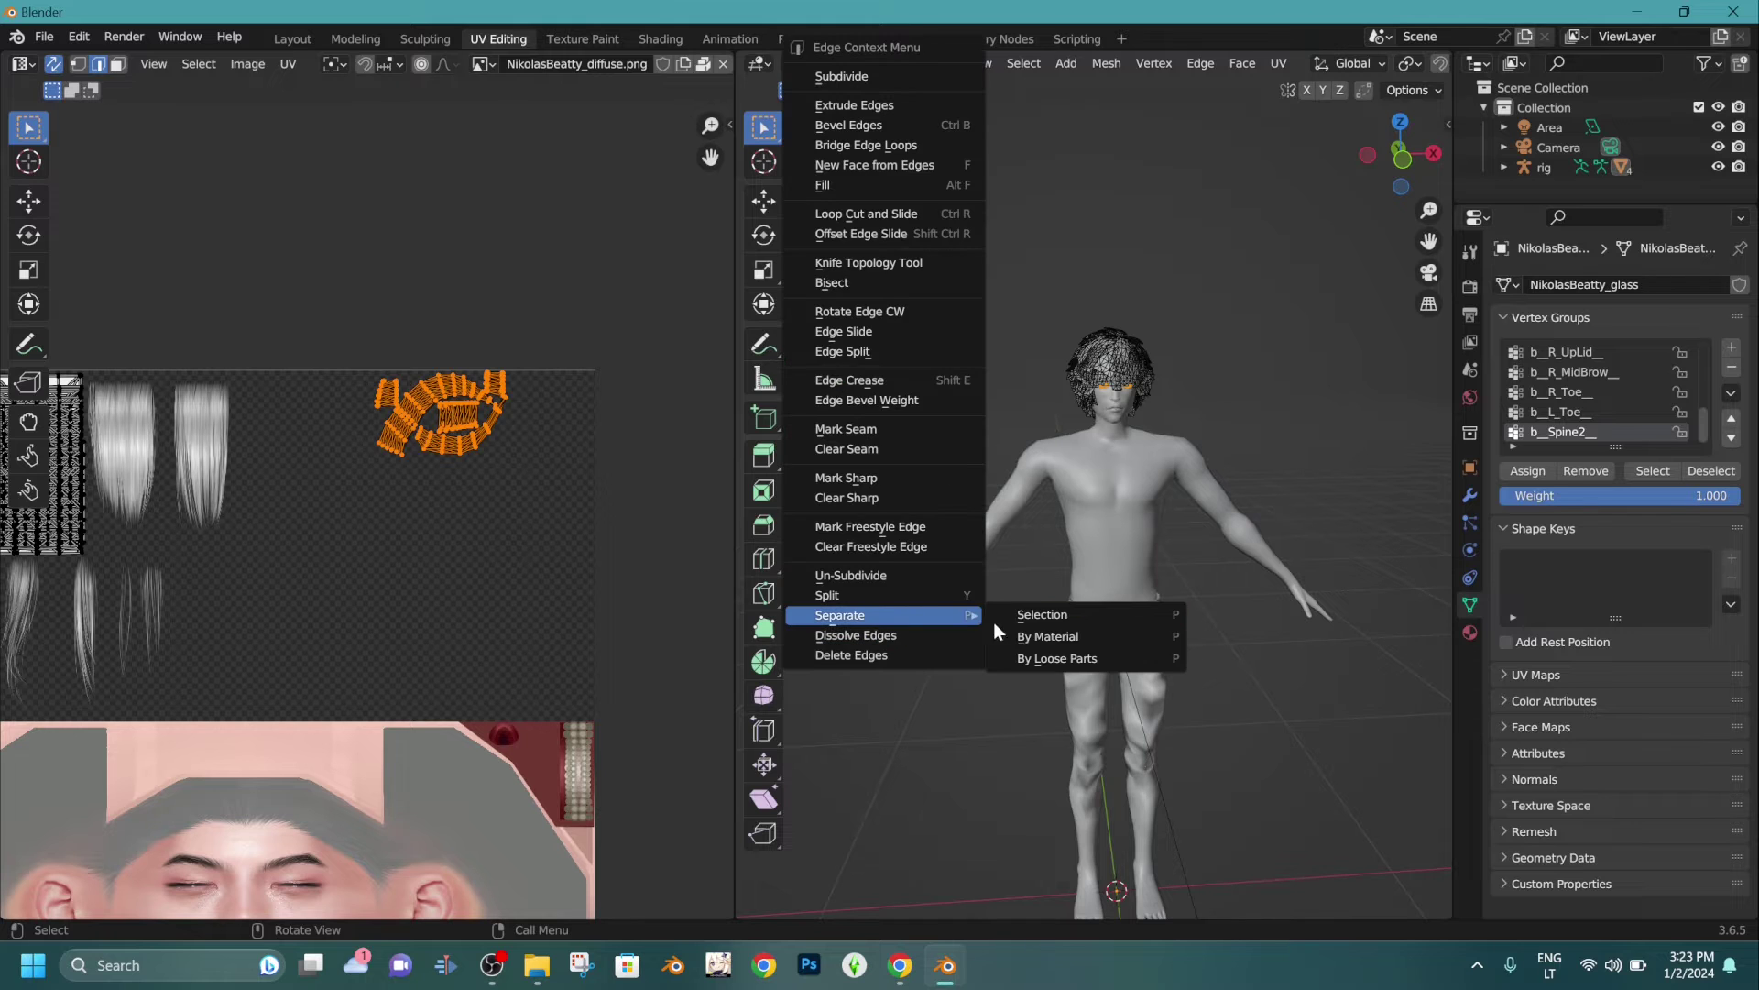
left_click(1025, 615)
Delete the hair mesh's geometry located around the origin corner of the UV layout.
scroll(525, 503, "down", 3)
scroll(175, 674, "up", 1)
left_click_drag(147, 741, 333, 849)
key("x")
left_click(1125, 646)
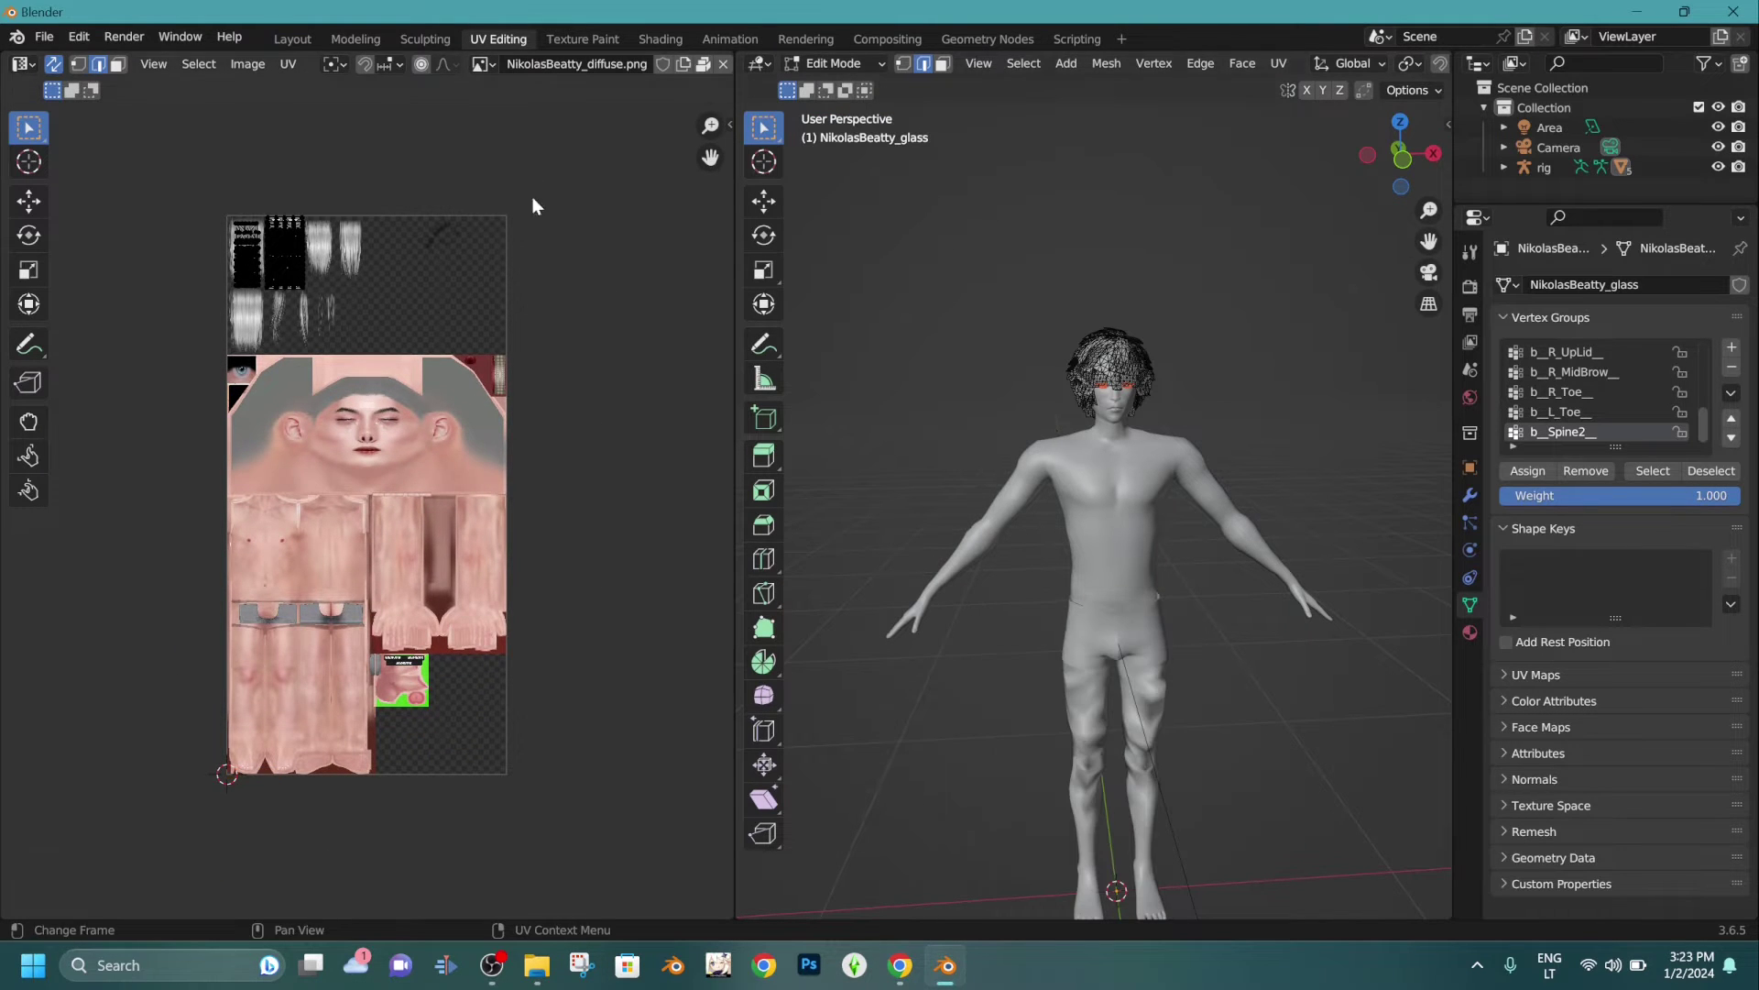
Make the body the edited object and select all of its geometry in the UV layout.
left_click(297, 39)
middle_click_drag(1380, 631, 1283, 735)
scroll(1201, 548, "up", 4)
middle_click_drag(1226, 513, 1111, 407, "shift")
left_click(1110, 406)
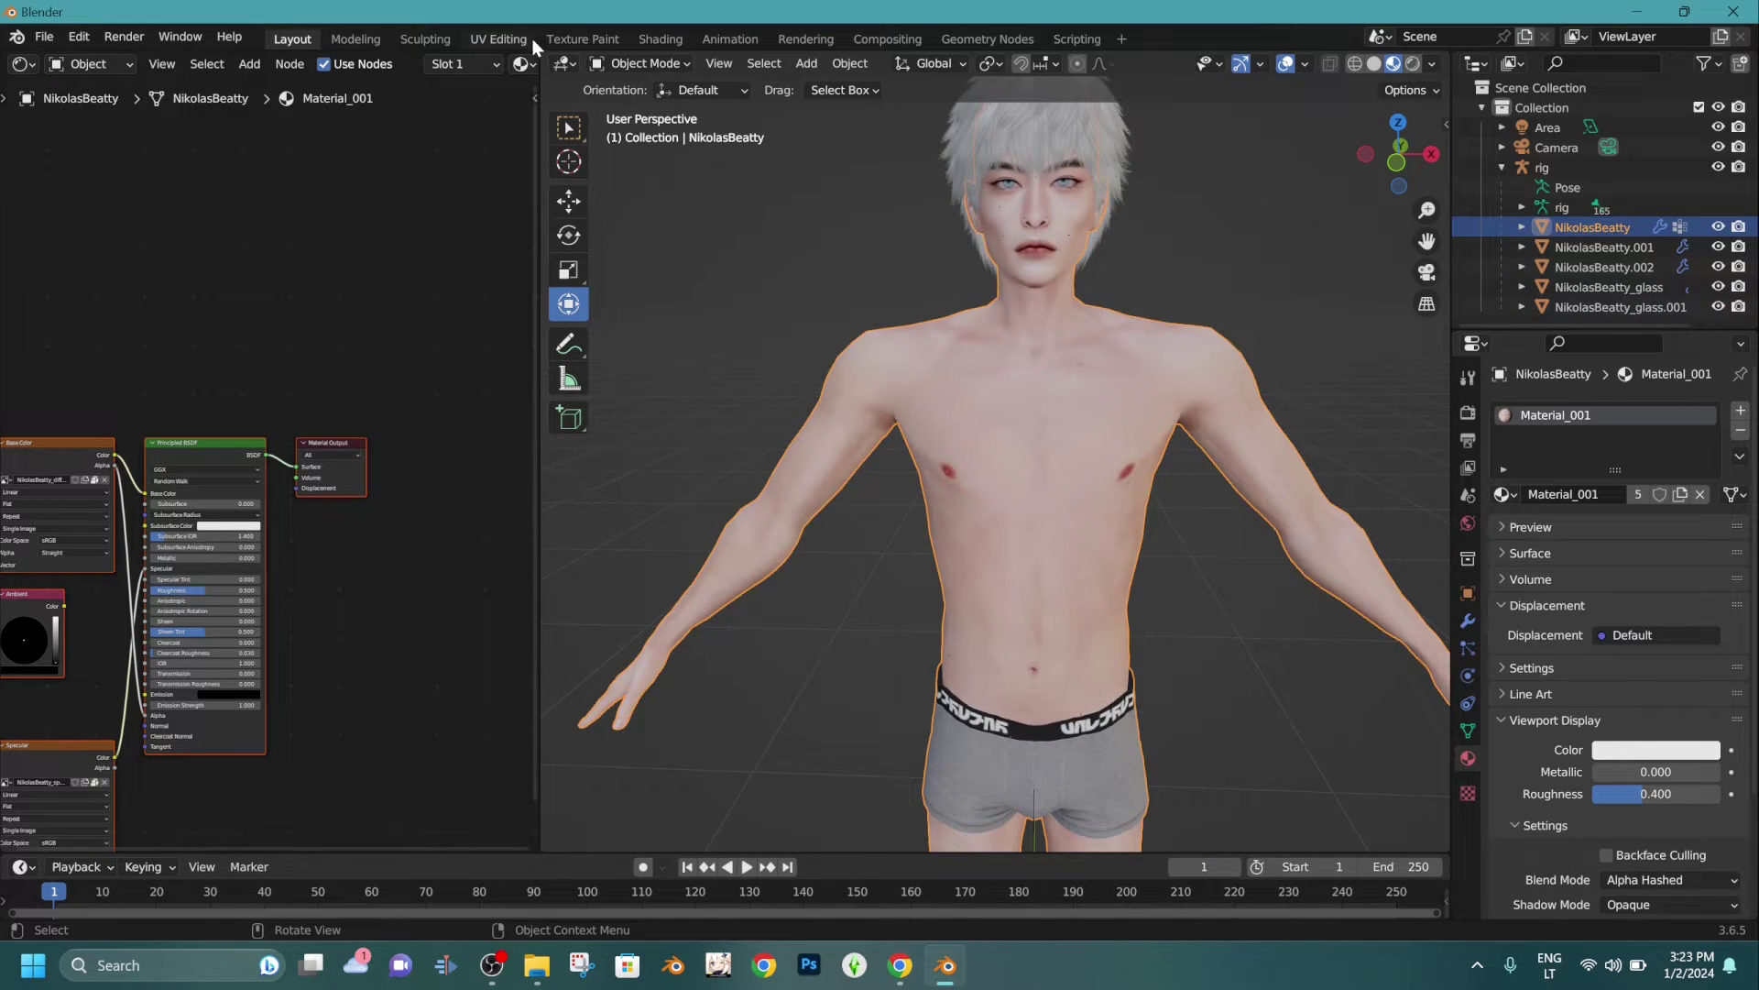
left_click(530, 38)
key("a")
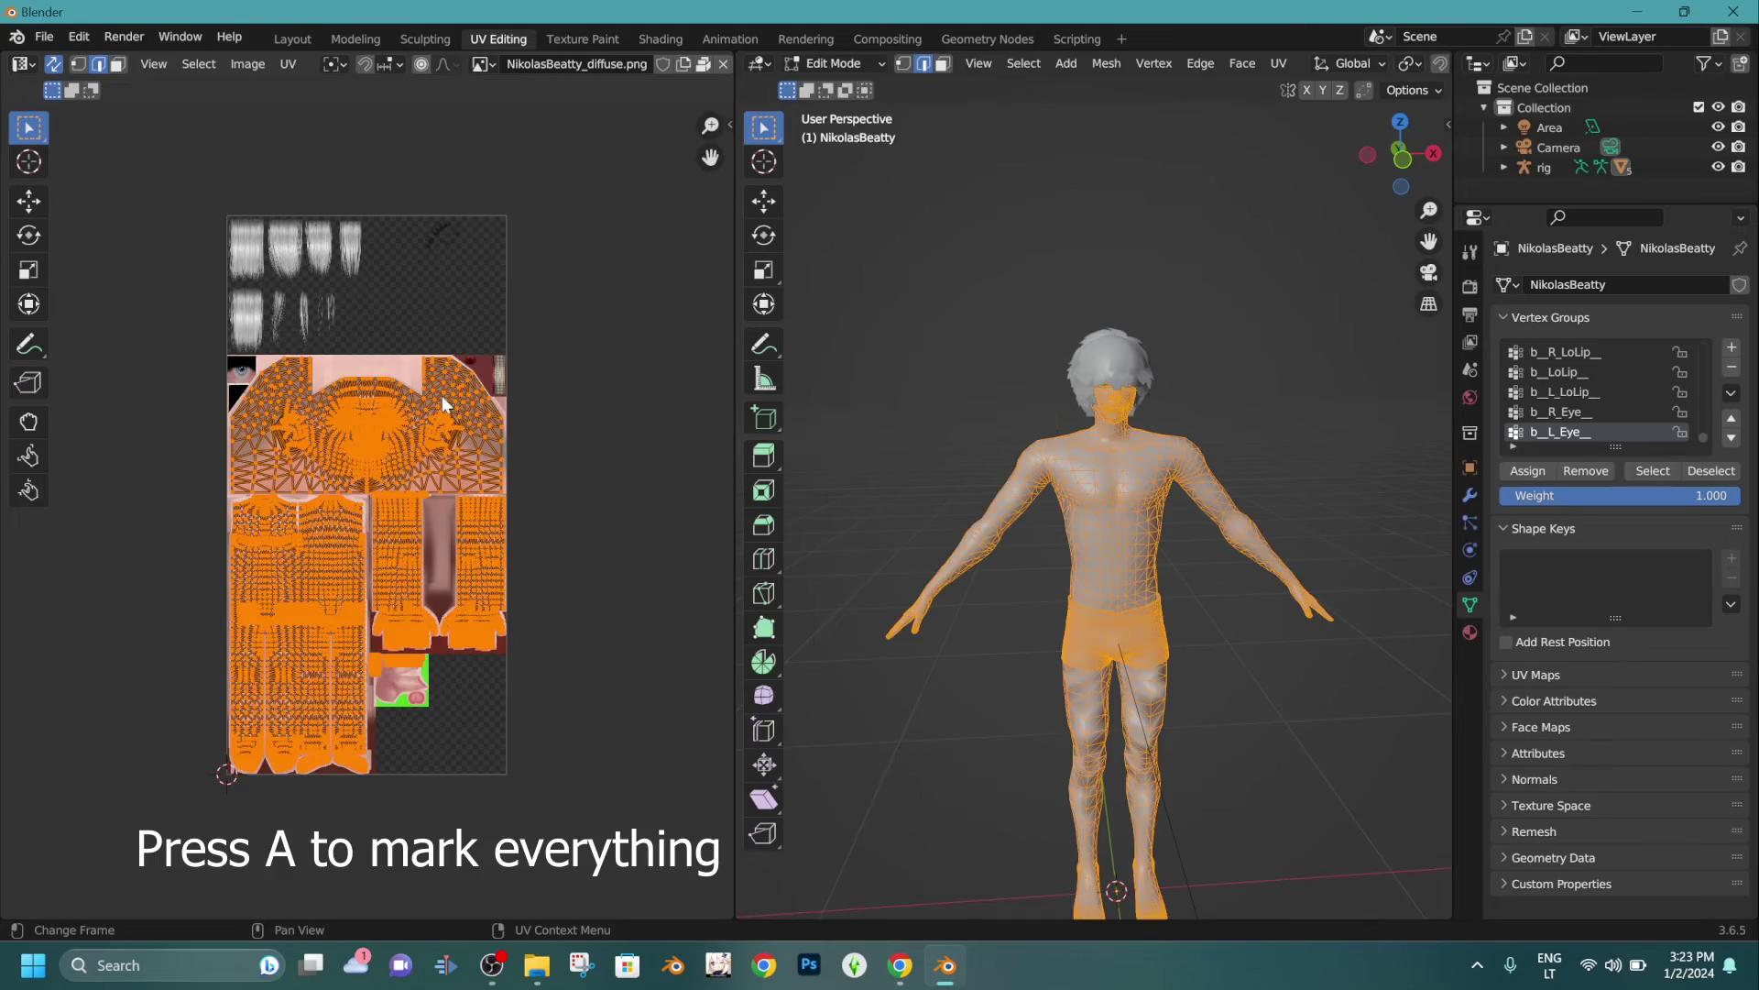
Circle-deselect the left mouth corner, the left part of the upper lip and the lower lip in the UV layout.
scroll(436, 392, "up", 10)
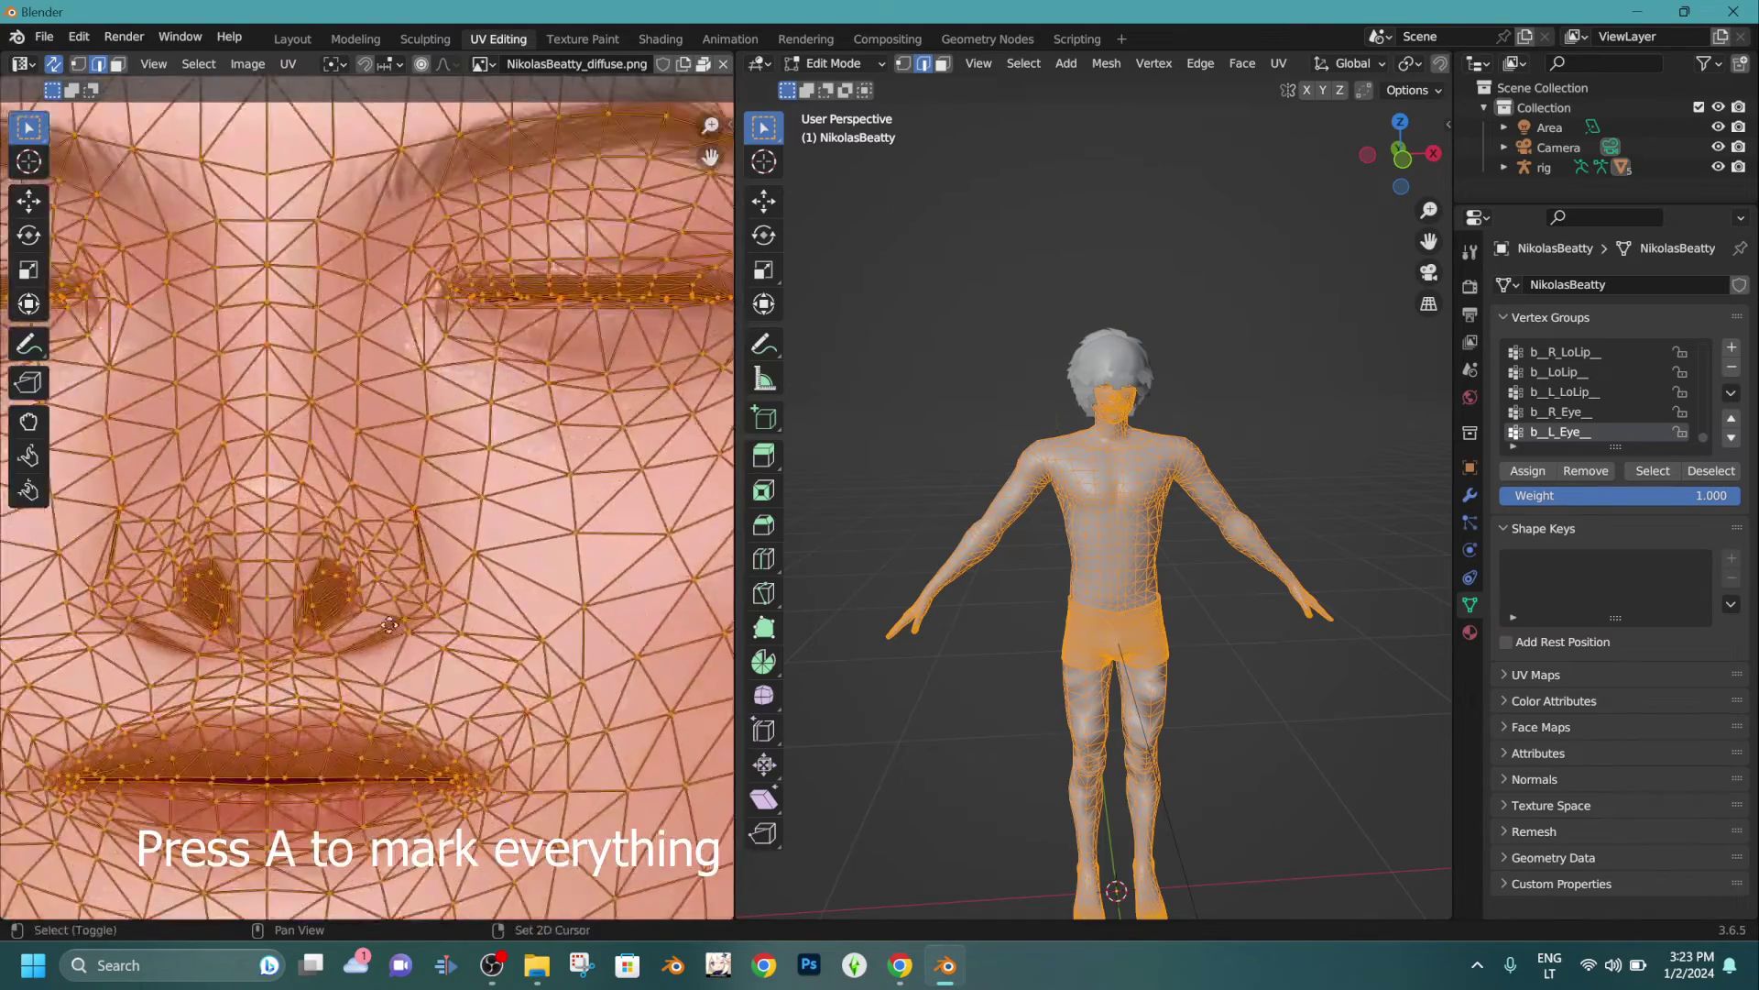
middle_click_drag(389, 625, 435, 394, "shift")
scroll(119, 550, "up", 4)
middle_click_drag(119, 550, 313, 563)
key("c")
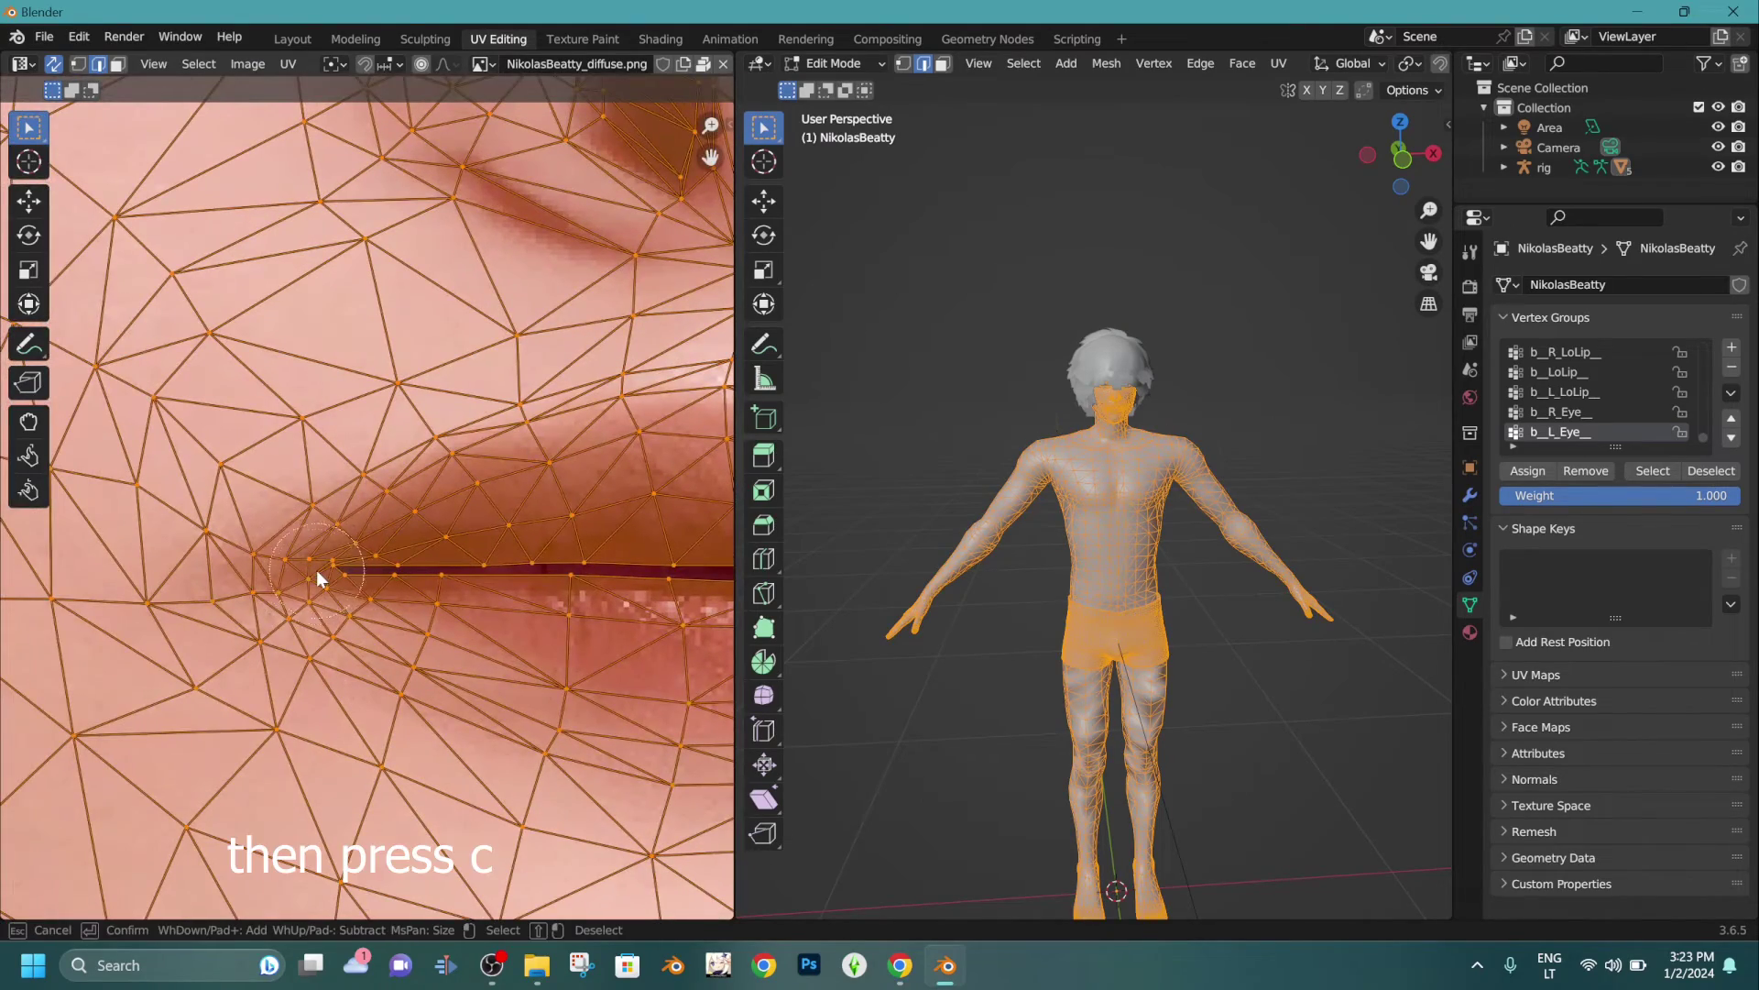
mouse_move(416, 621)
middle_mouse_down()
mouse_move(496, 656)
mouse_move(585, 565)
middle_mouse_up()
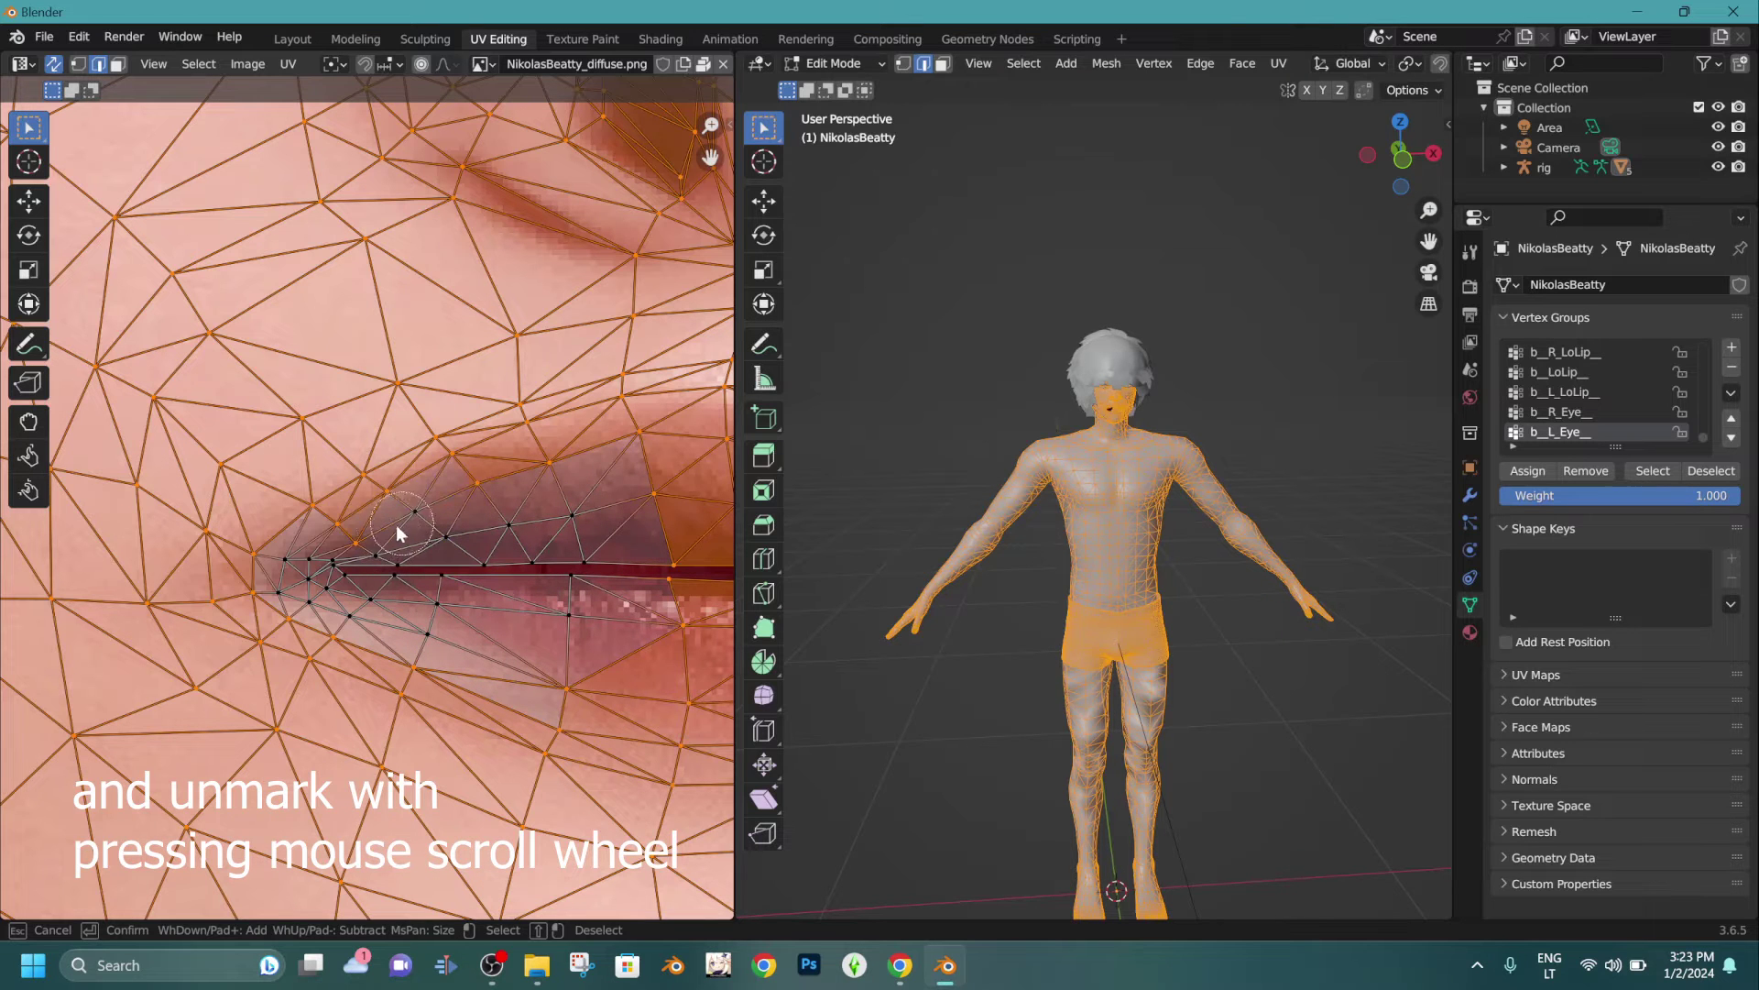
middle_click_drag(360, 530, 471, 466)
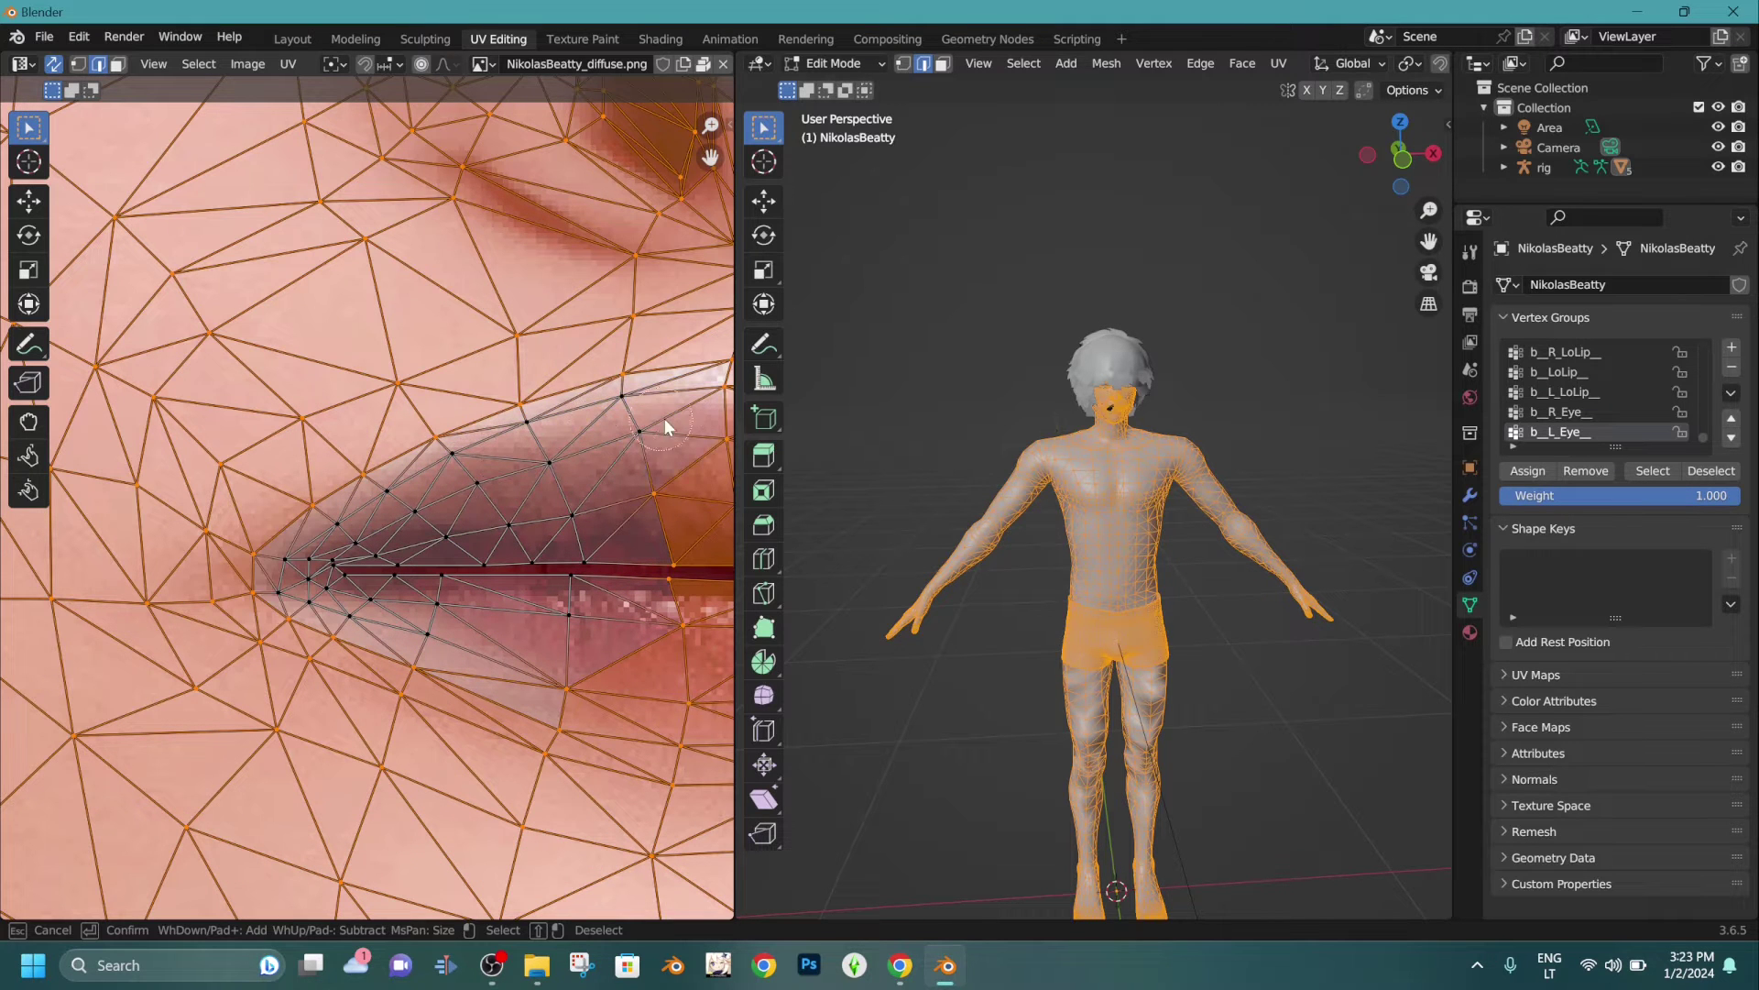
mouse_move(605, 687)
middle_mouse_down()
mouse_move(367, 661)
mouse_move(146, 672)
middle_mouse_up()
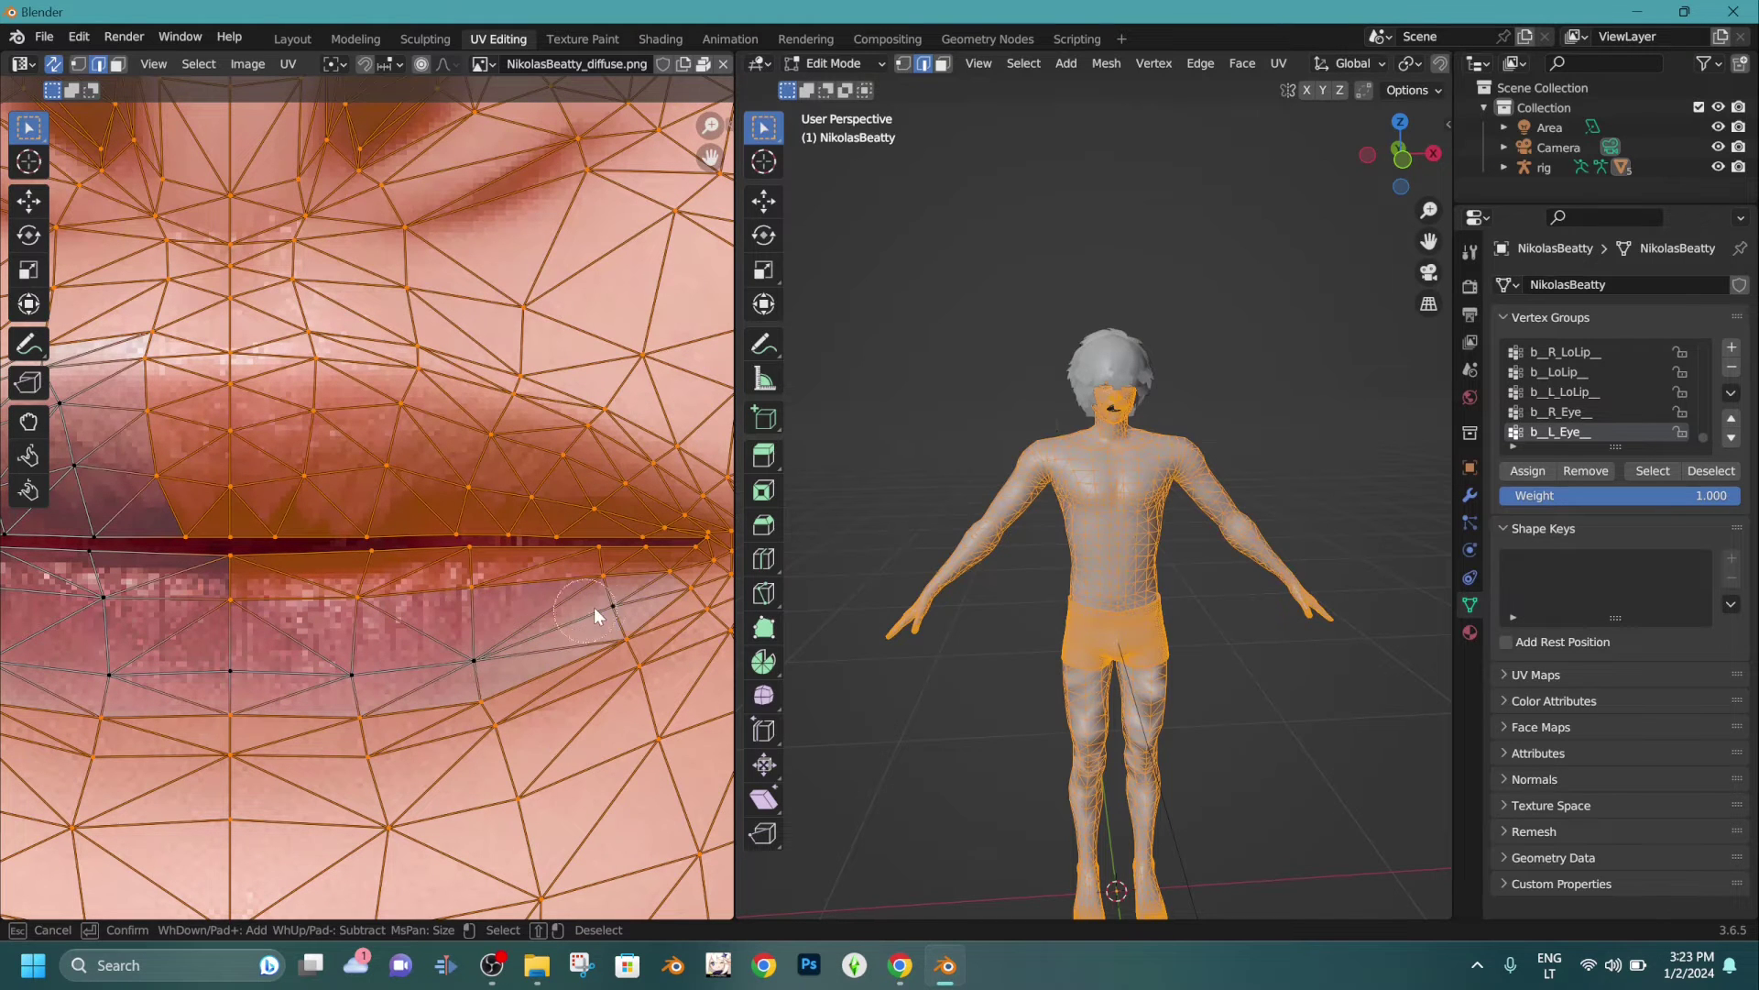
middle_click_drag(577, 596, 524, 632)
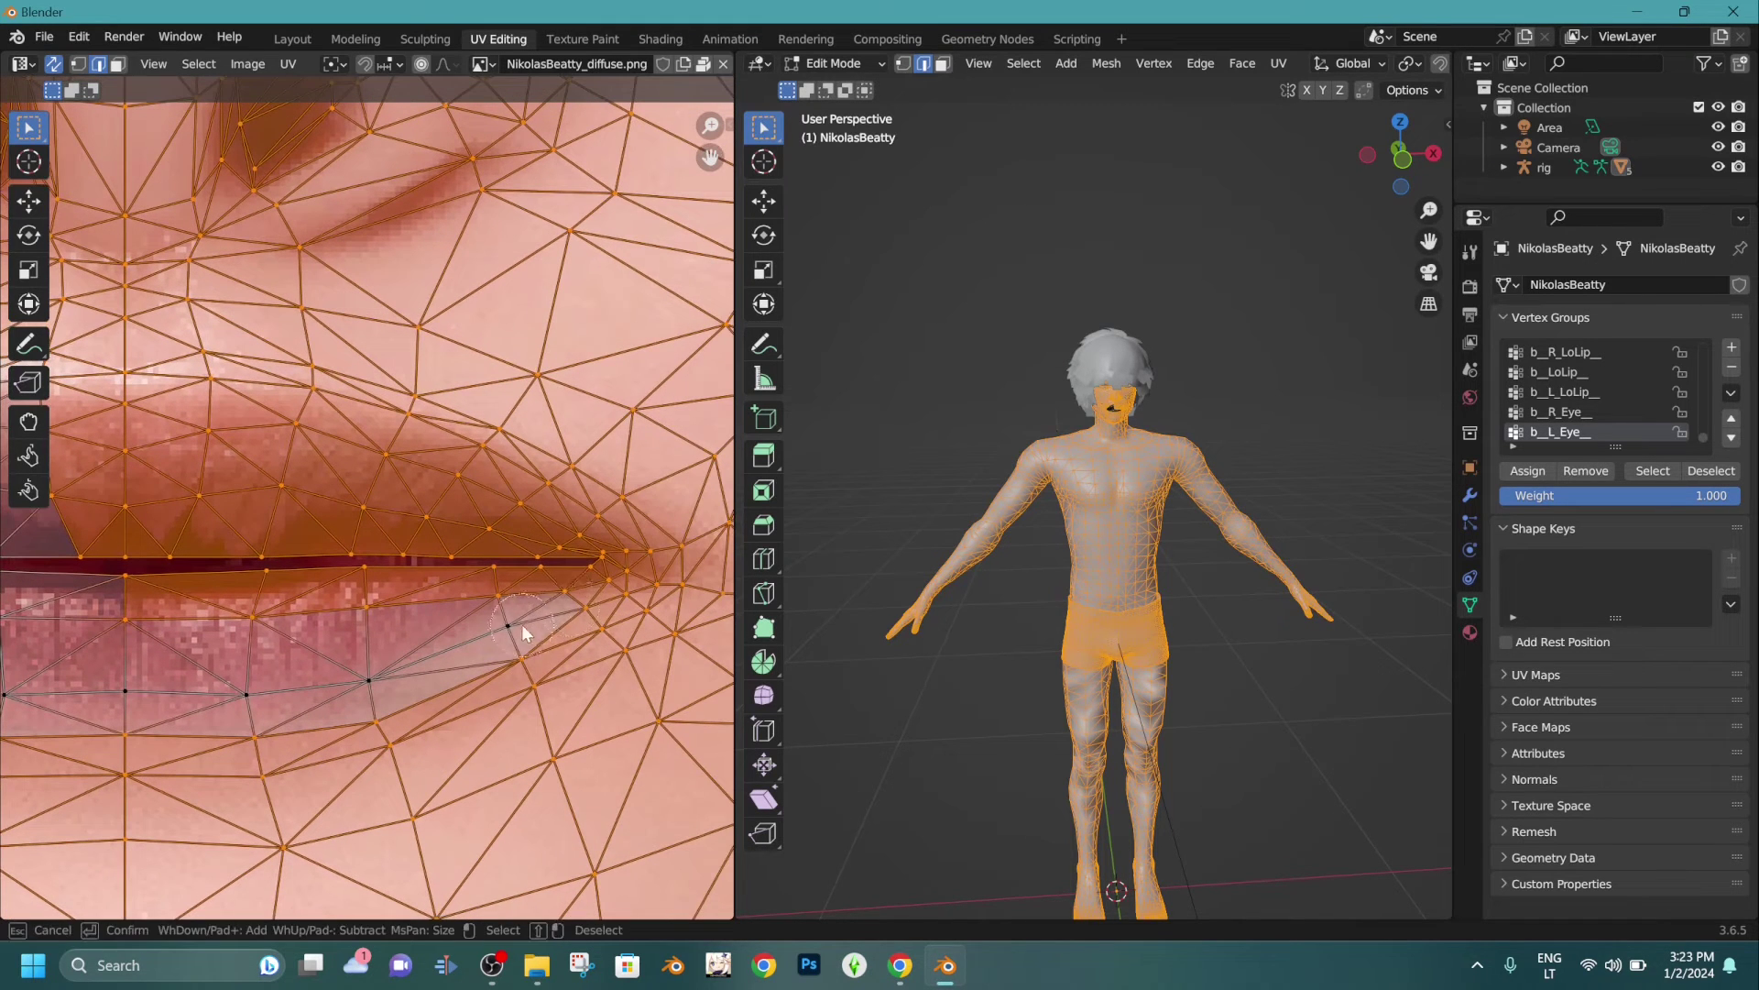
Circle-deselect the right mouth corner and the right half of both lips up to the centre line.
left_click_drag(569, 597, 632, 586)
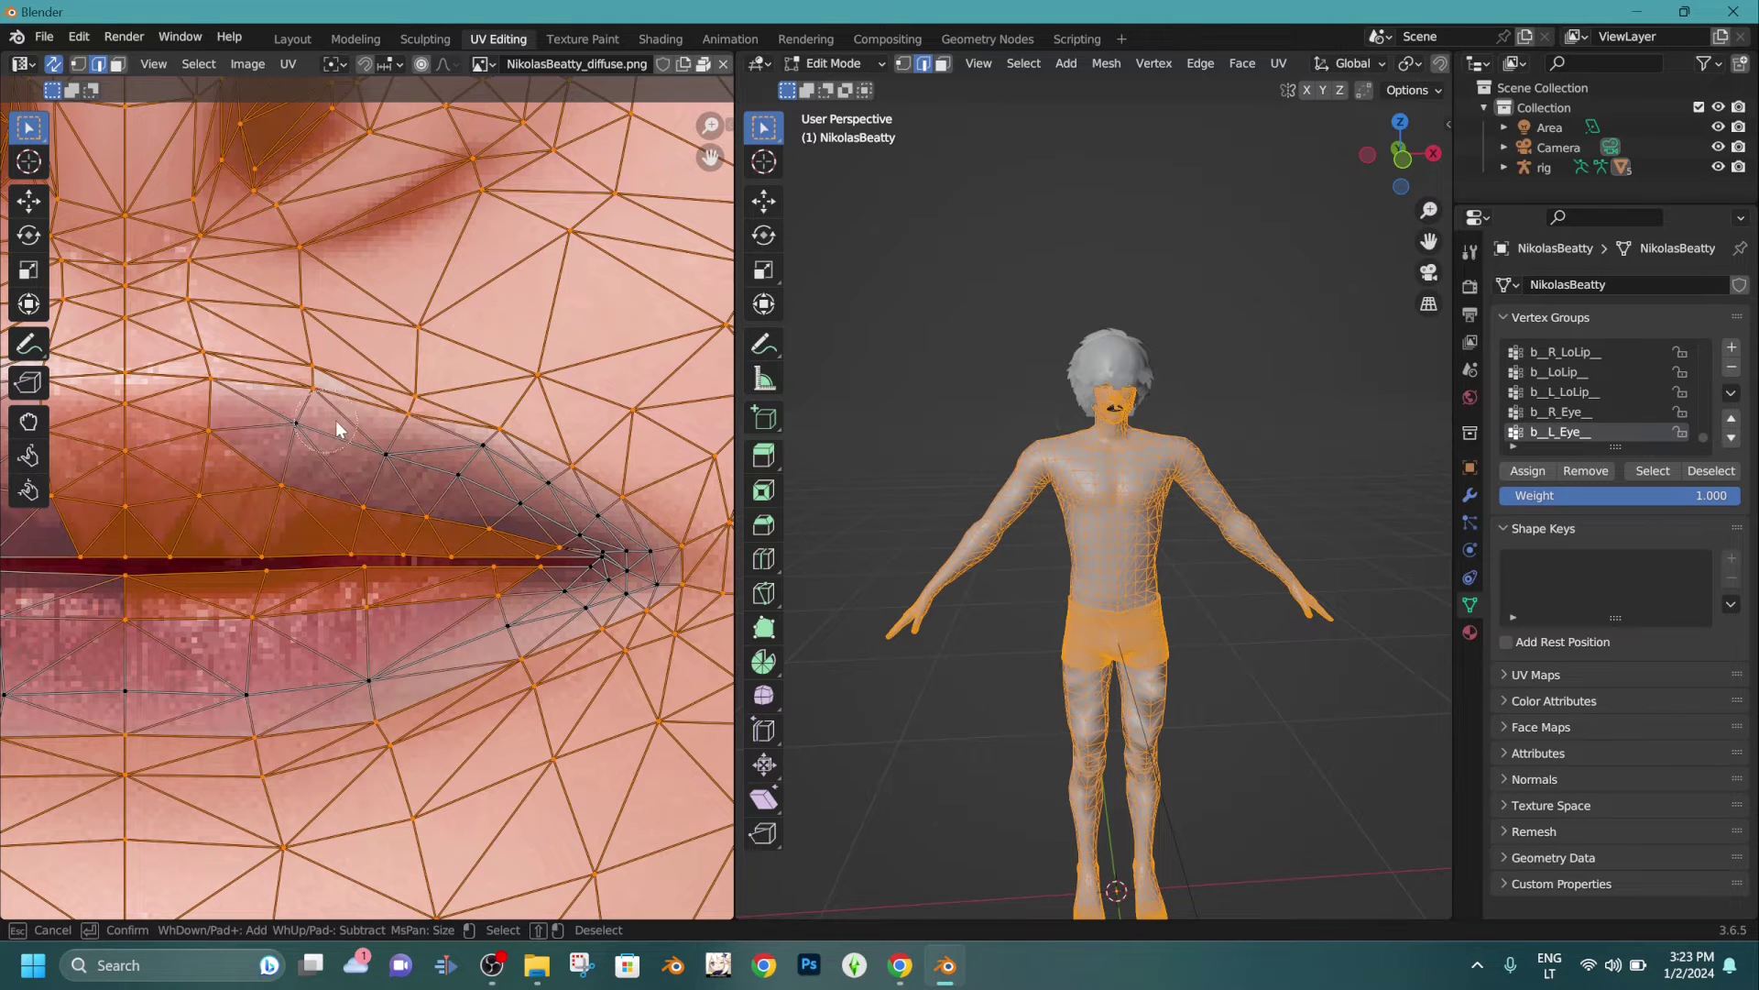
left_click_drag(402, 427, 456, 470)
left_click_drag(356, 326, 479, 346)
left_click_drag(436, 539, 358, 591)
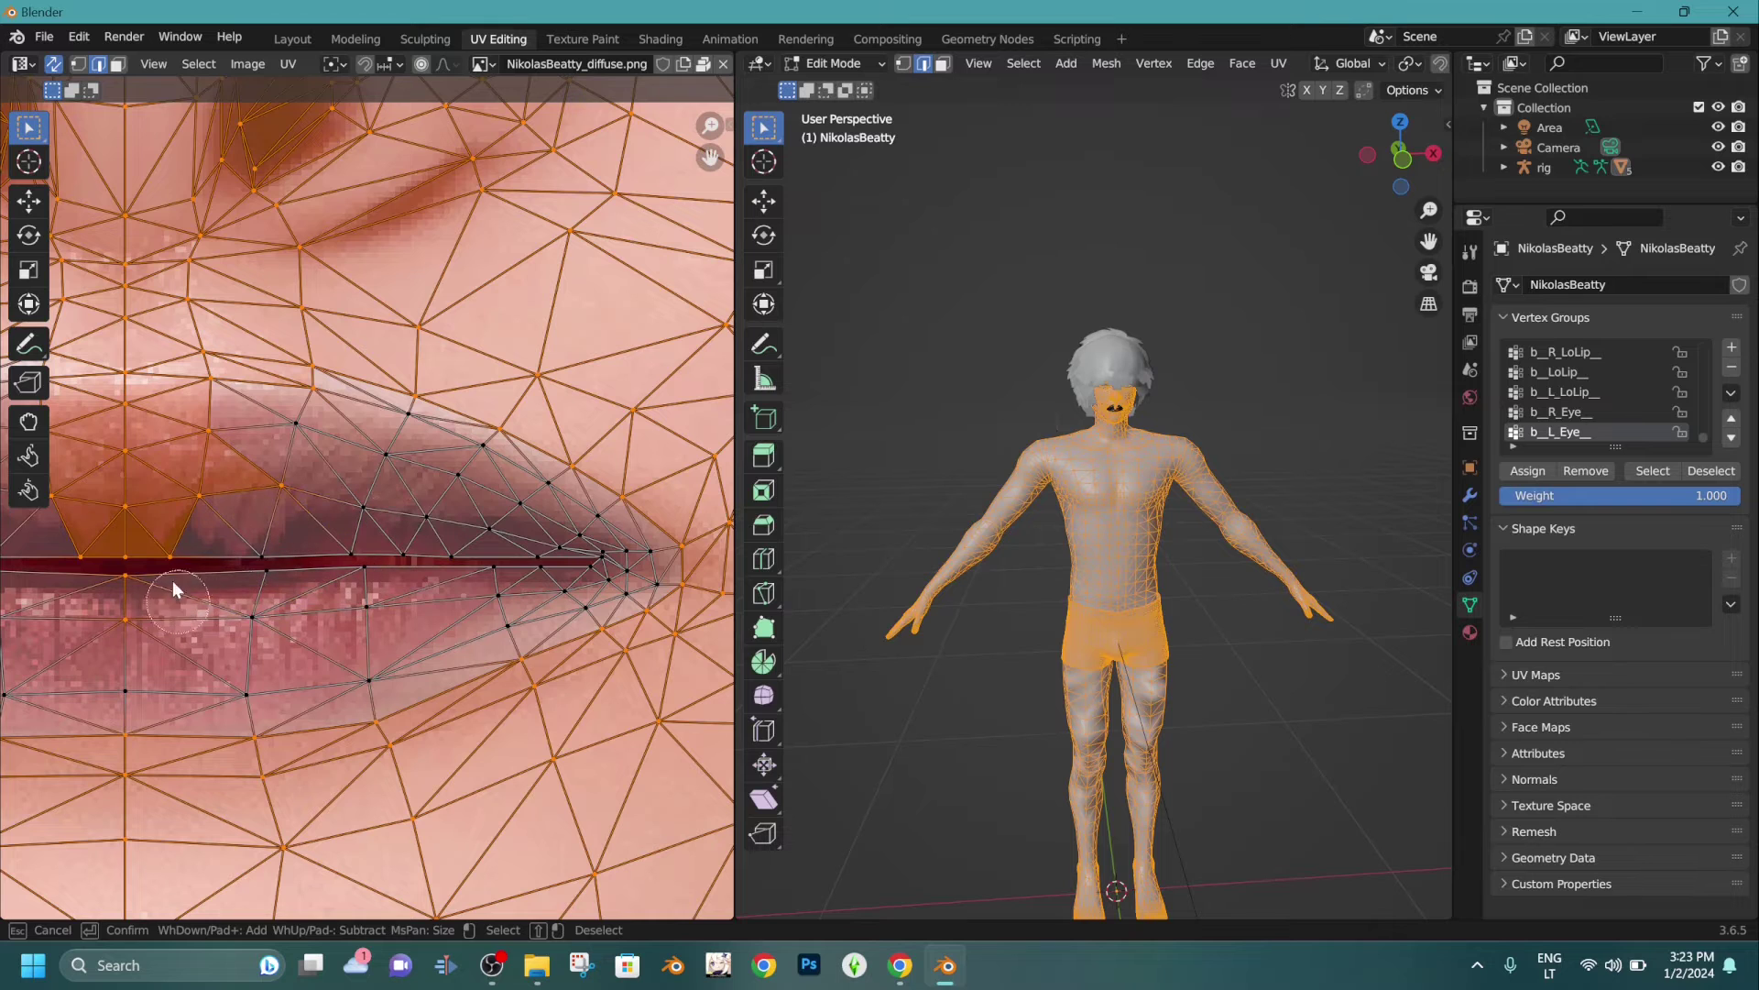
key("Escape")
key("c")
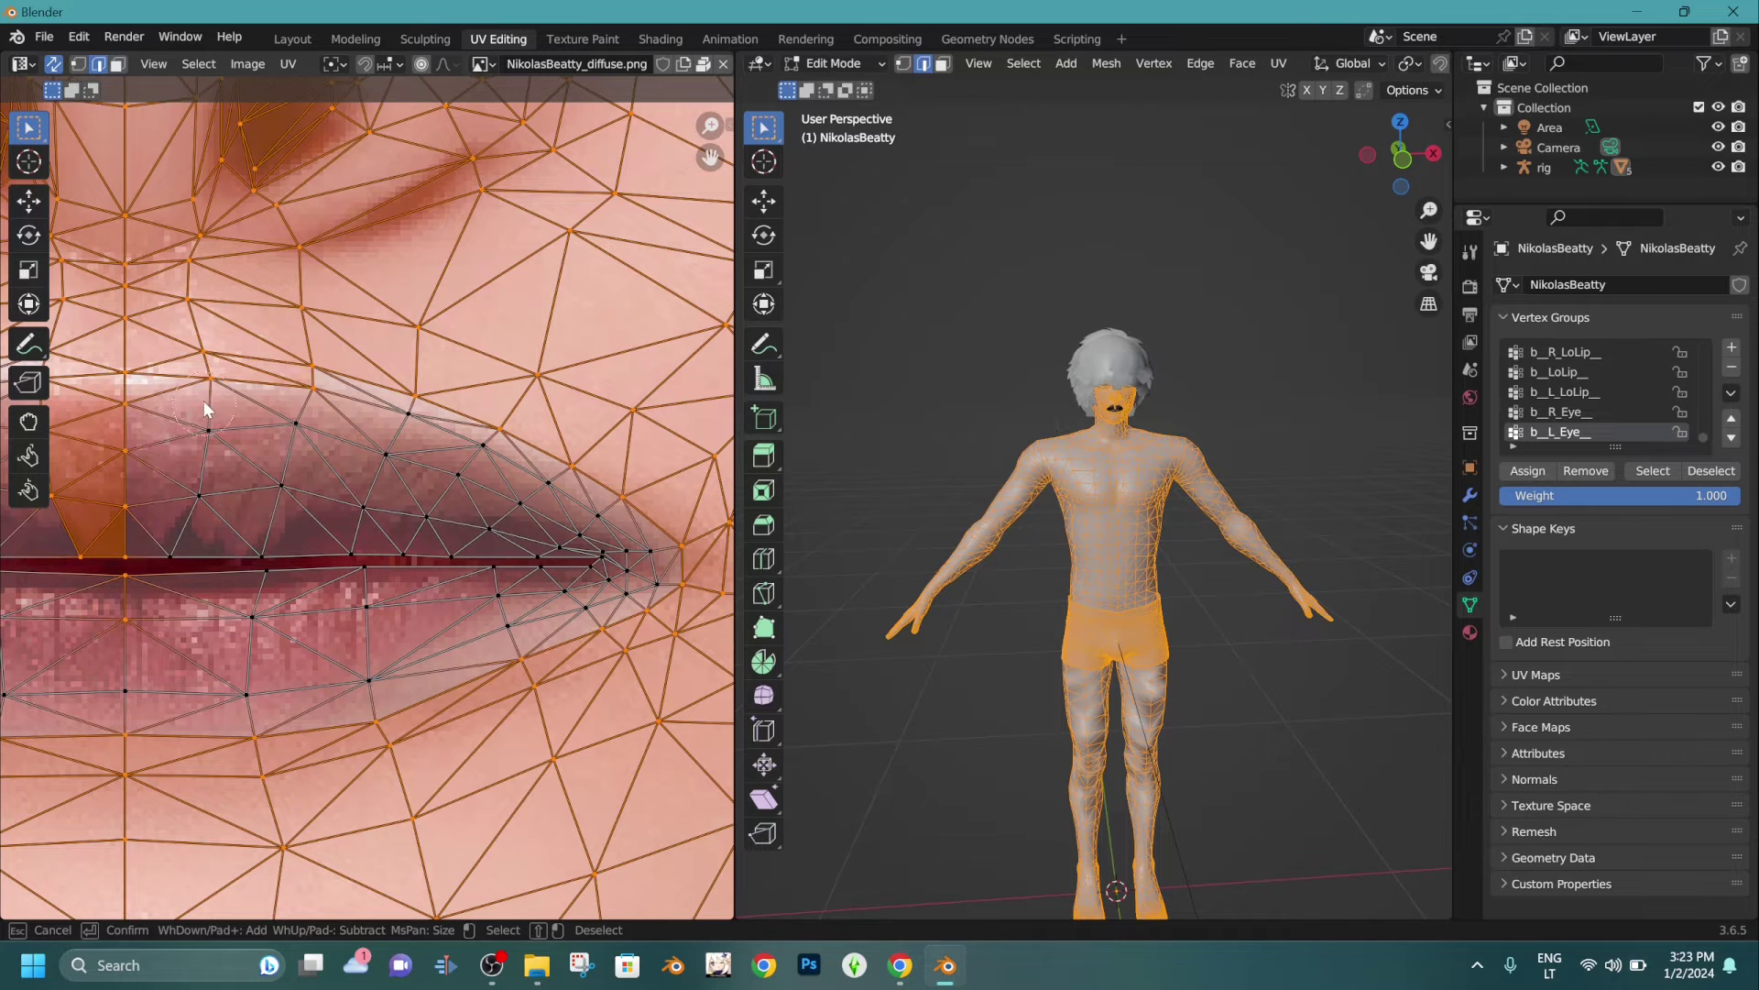
left_click(235, 394, "shift")
key("Escape")
key("c")
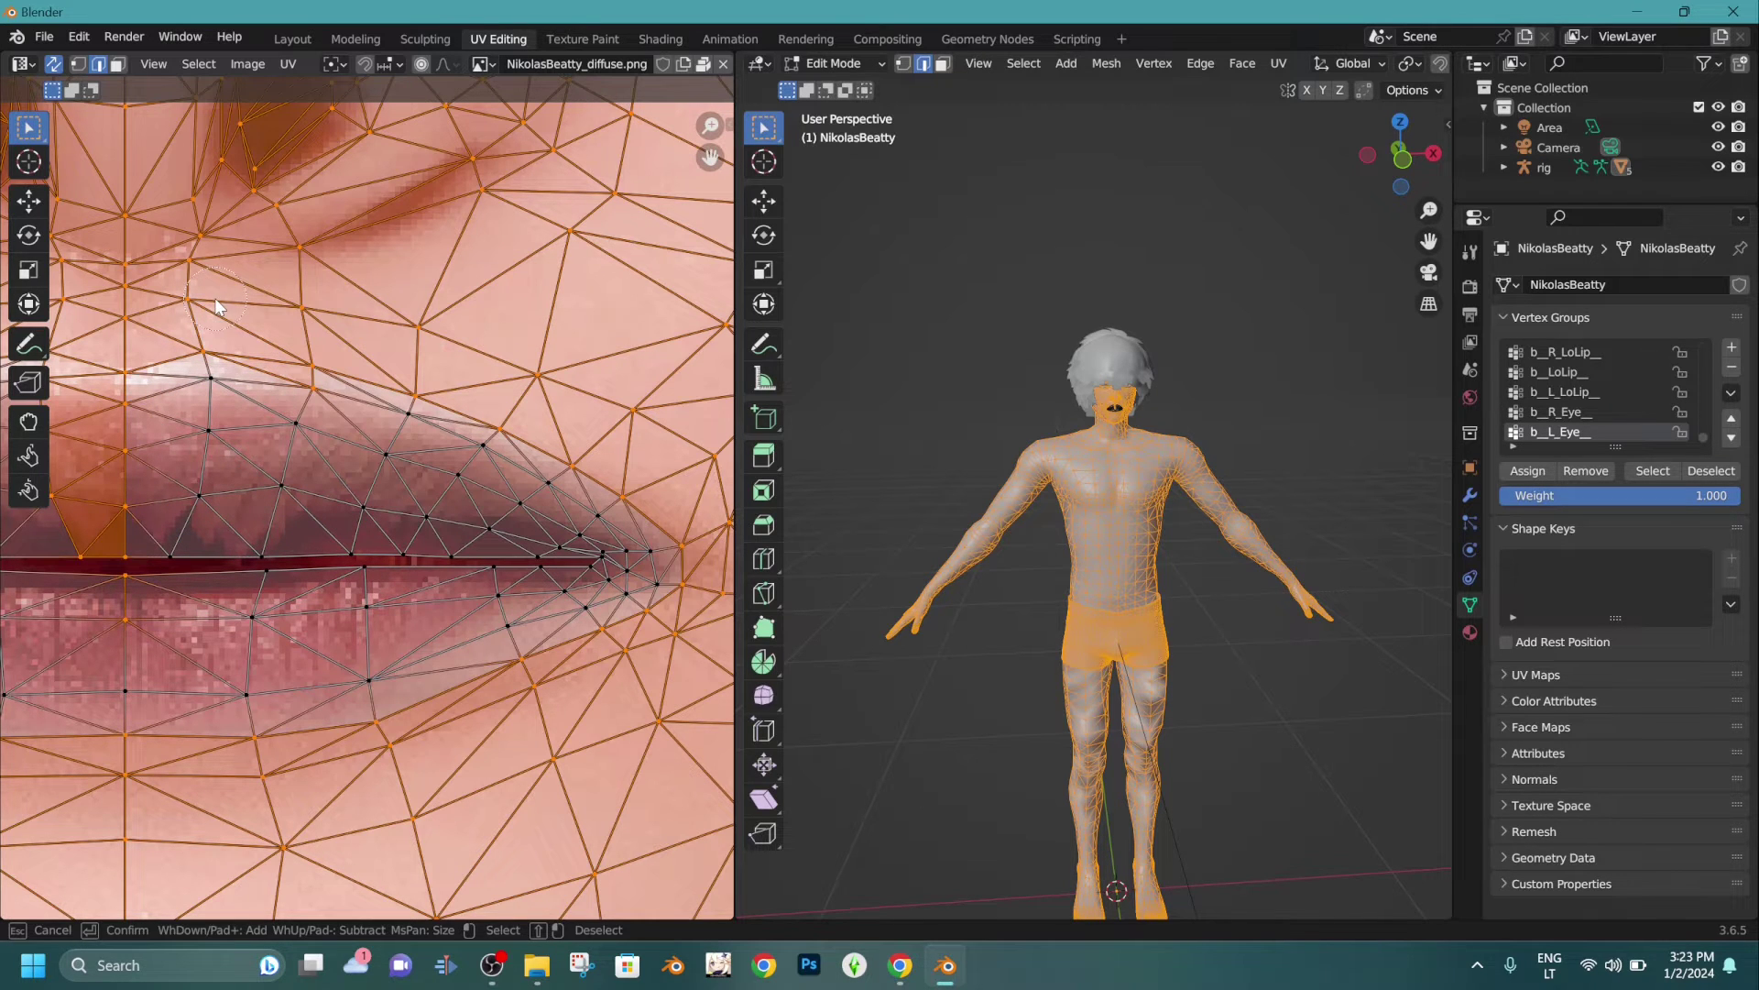
key("Escape")
Circle-deselect the remaining vertices at the centre of the upper and lower lips.
middle_click_drag(308, 470, 703, 498, "shift")
key("c")
left_click_drag(469, 431, 525, 581, "shift")
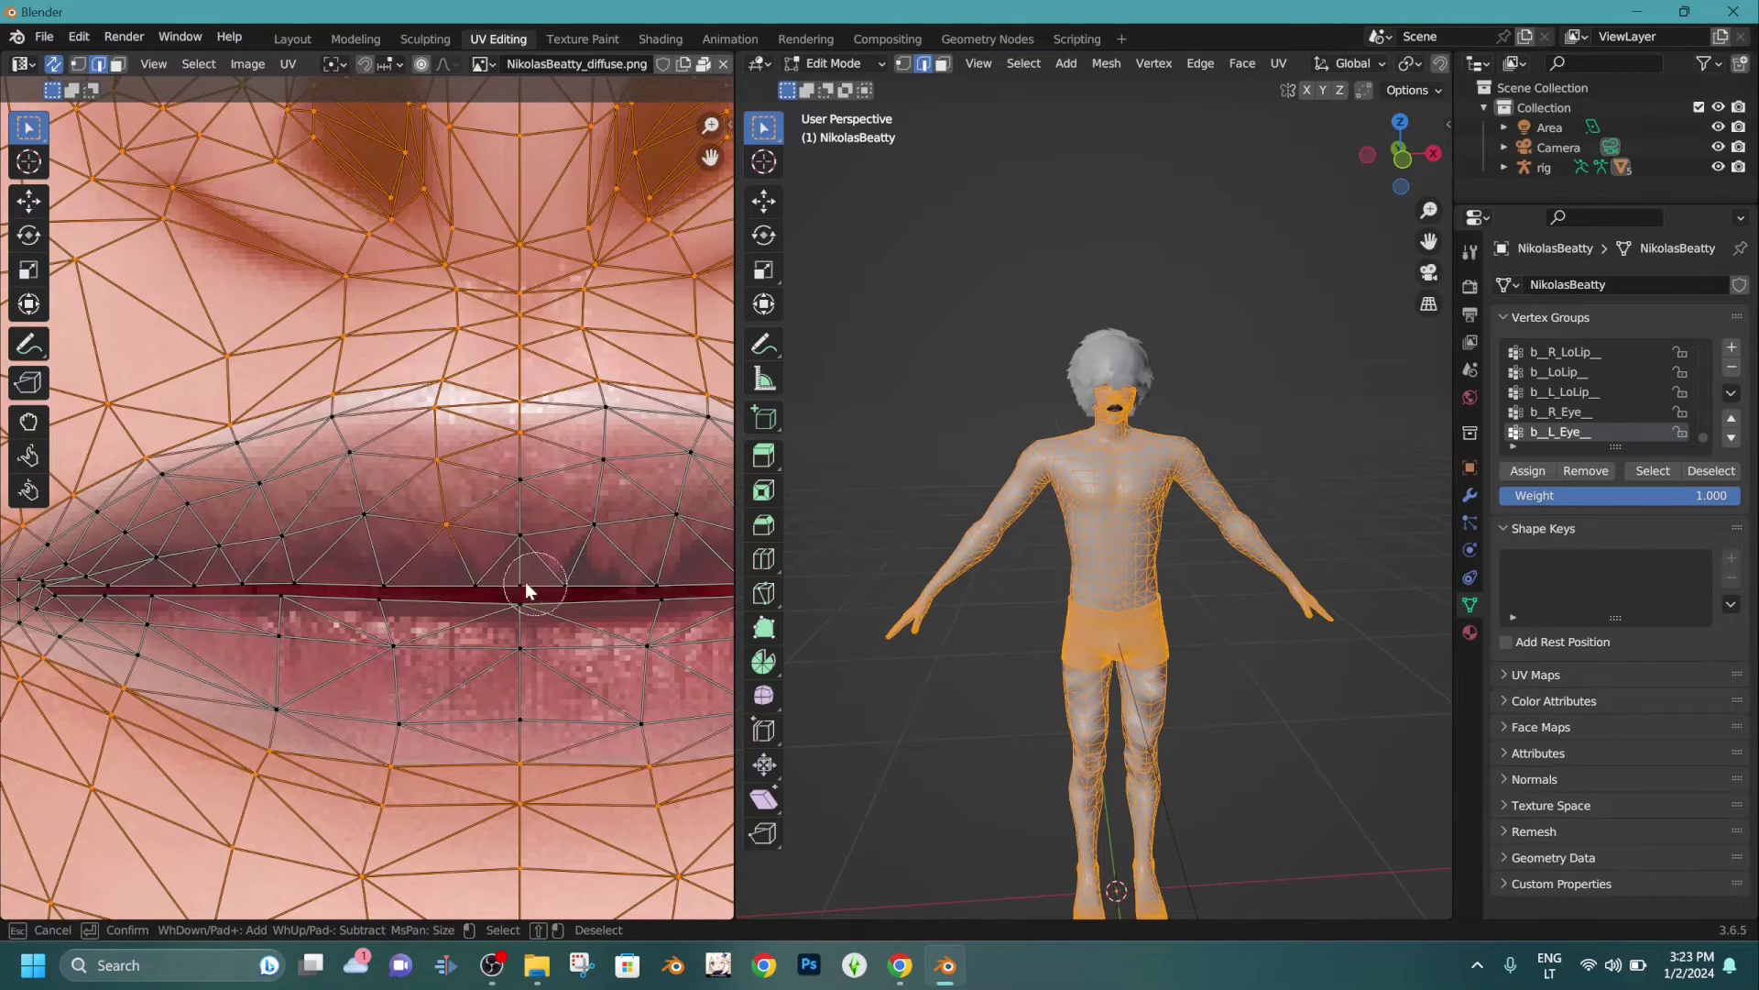
right_click(532, 456)
scroll(326, 521, "down", 6)
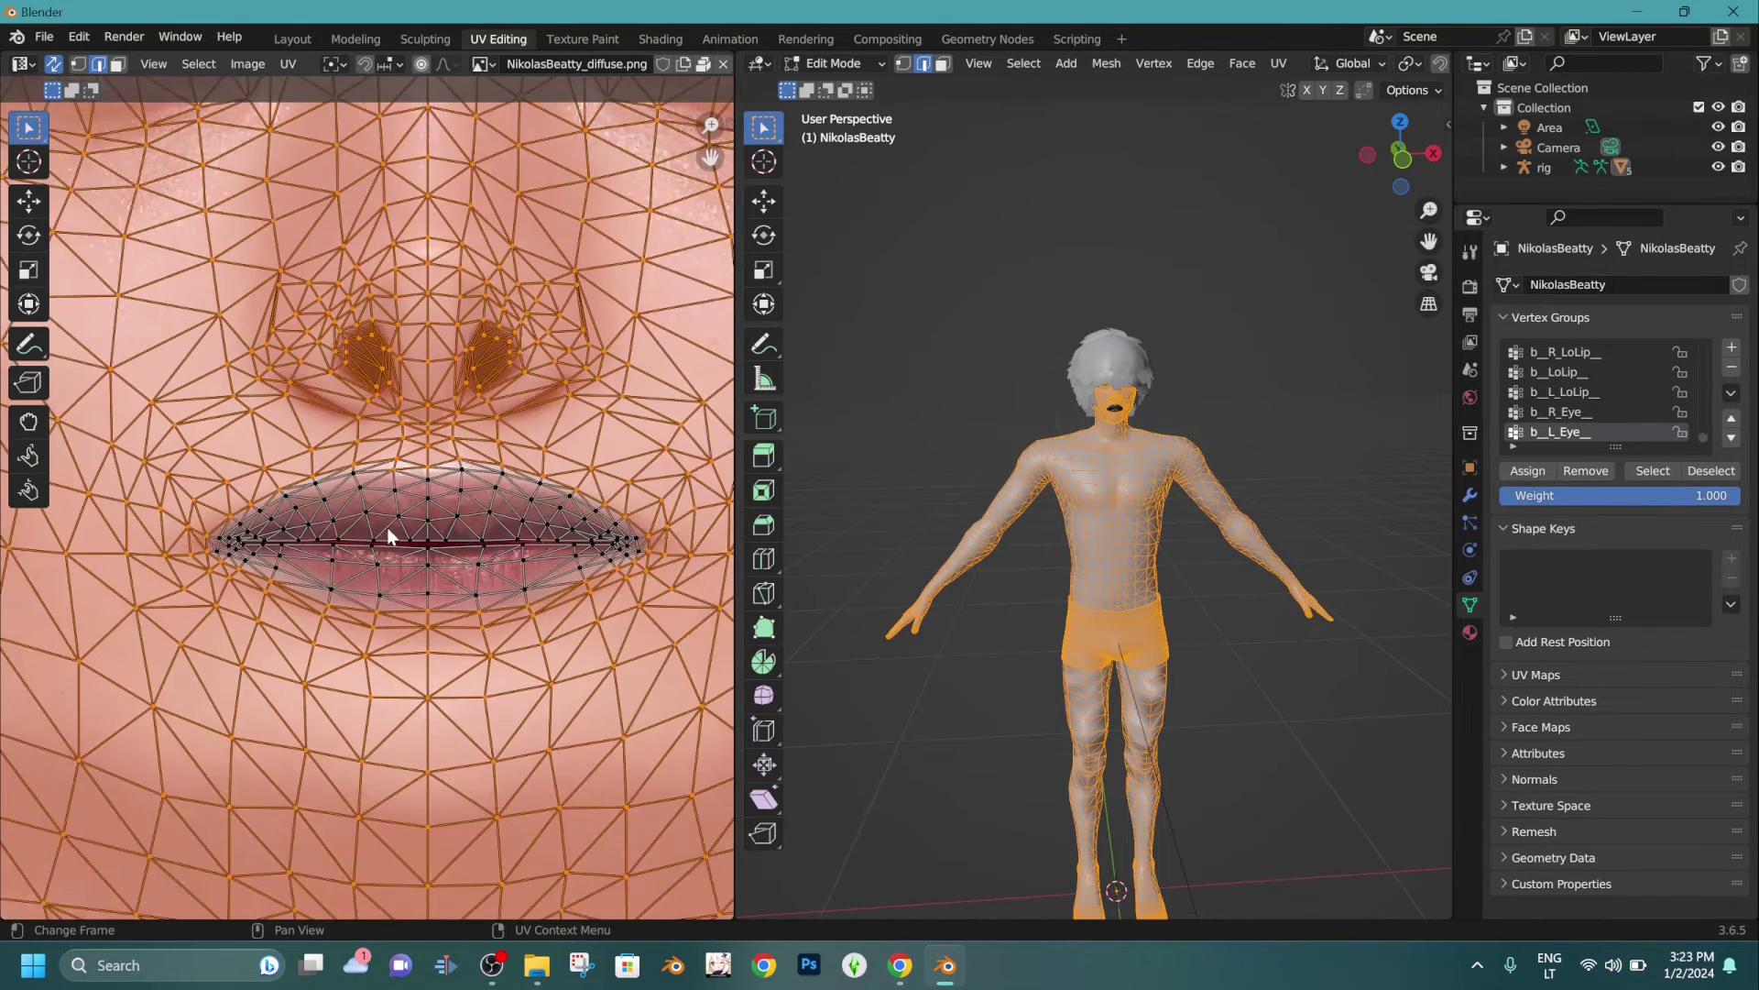
Merge the selected body vertices by distance with a merge distance of 0.00001 m.
key("m")
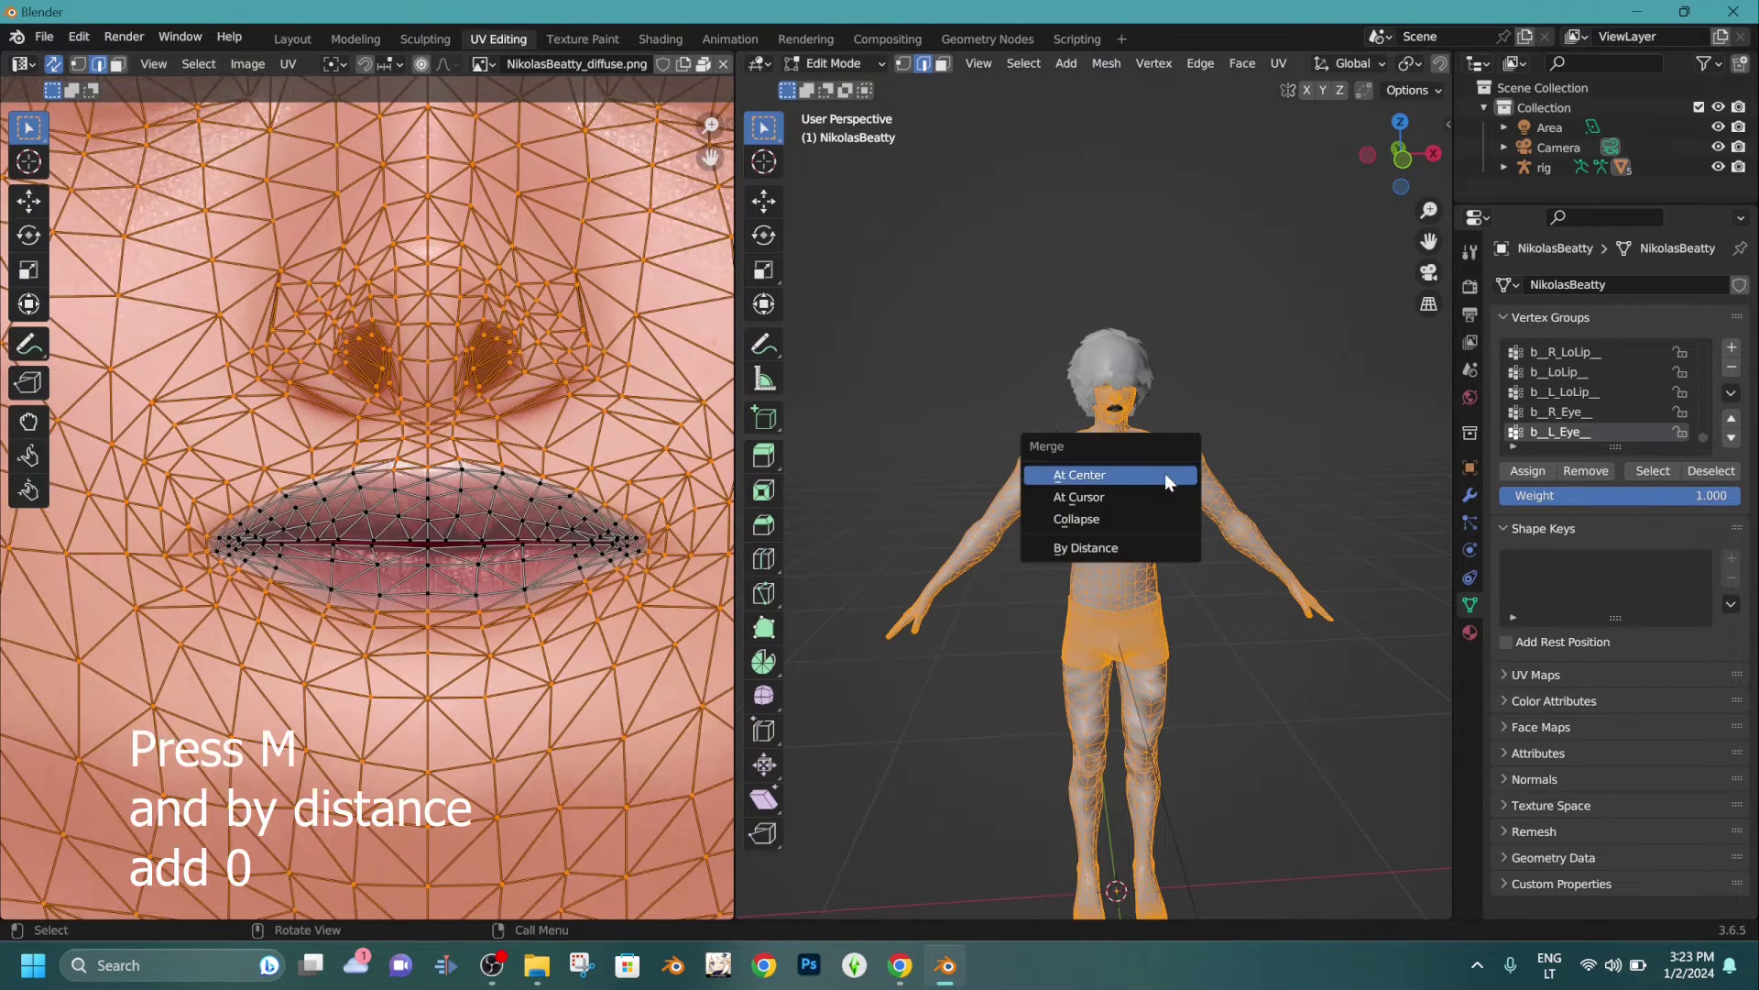
left_click(1086, 548)
left_click(880, 899)
left_click(974, 852)
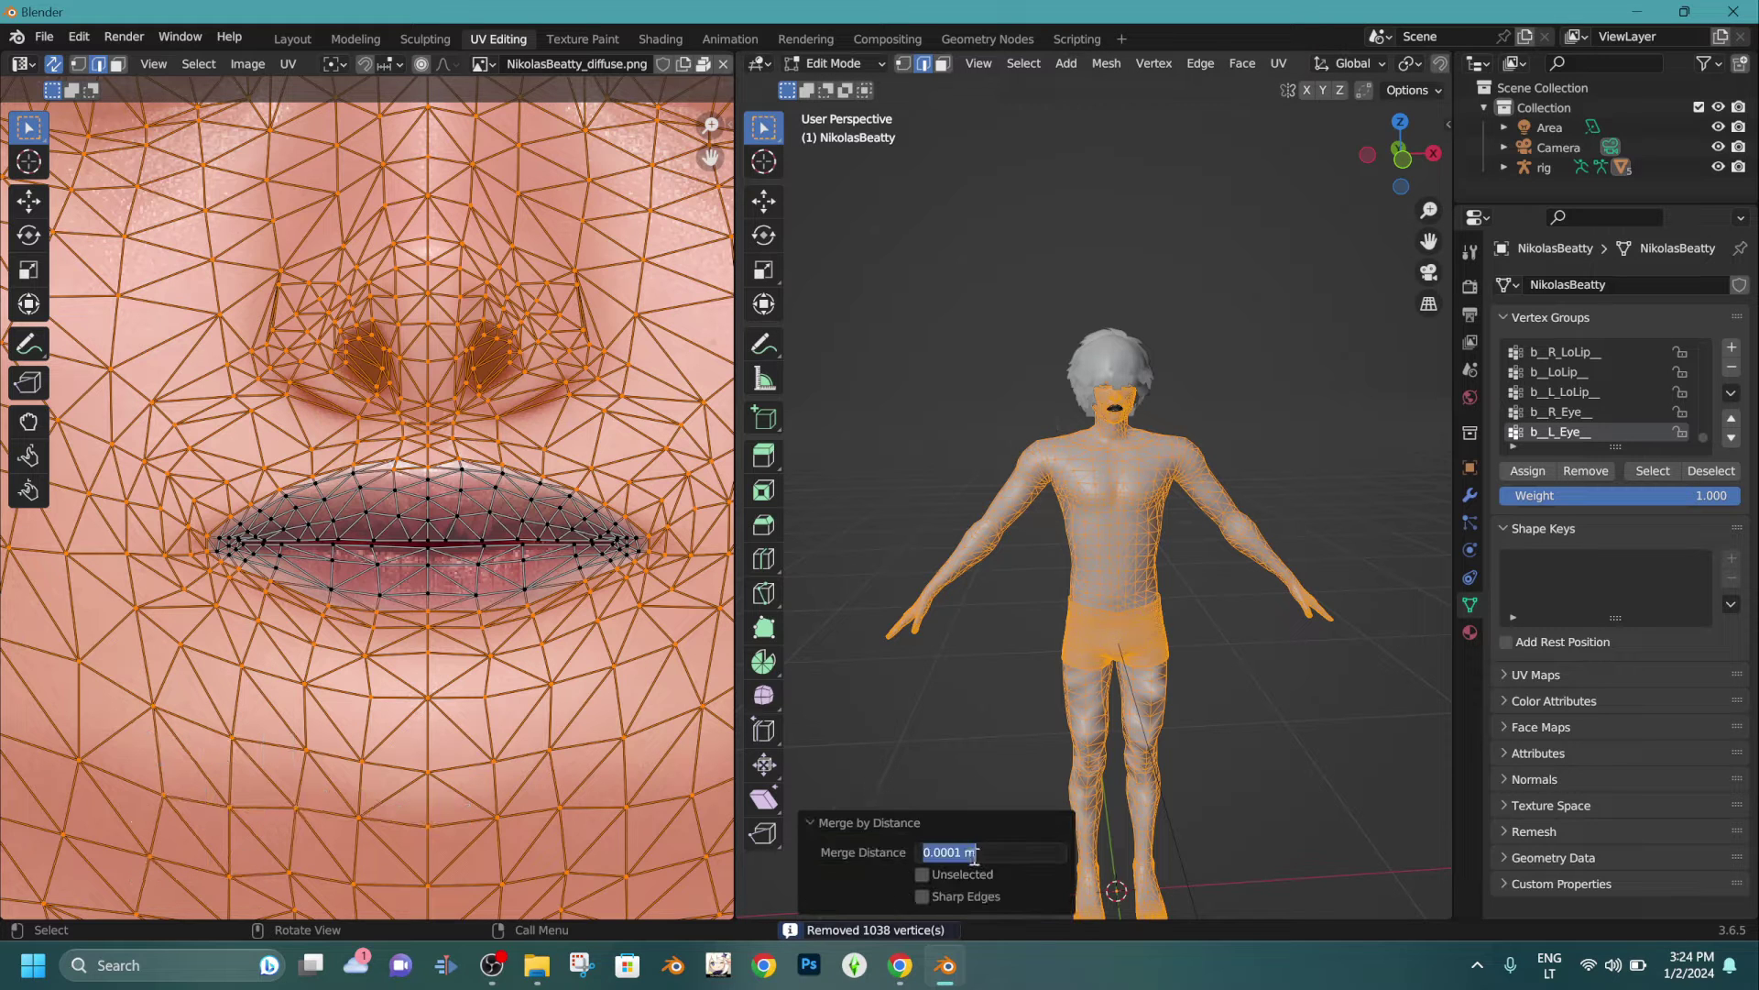
left_click(1167, 688)
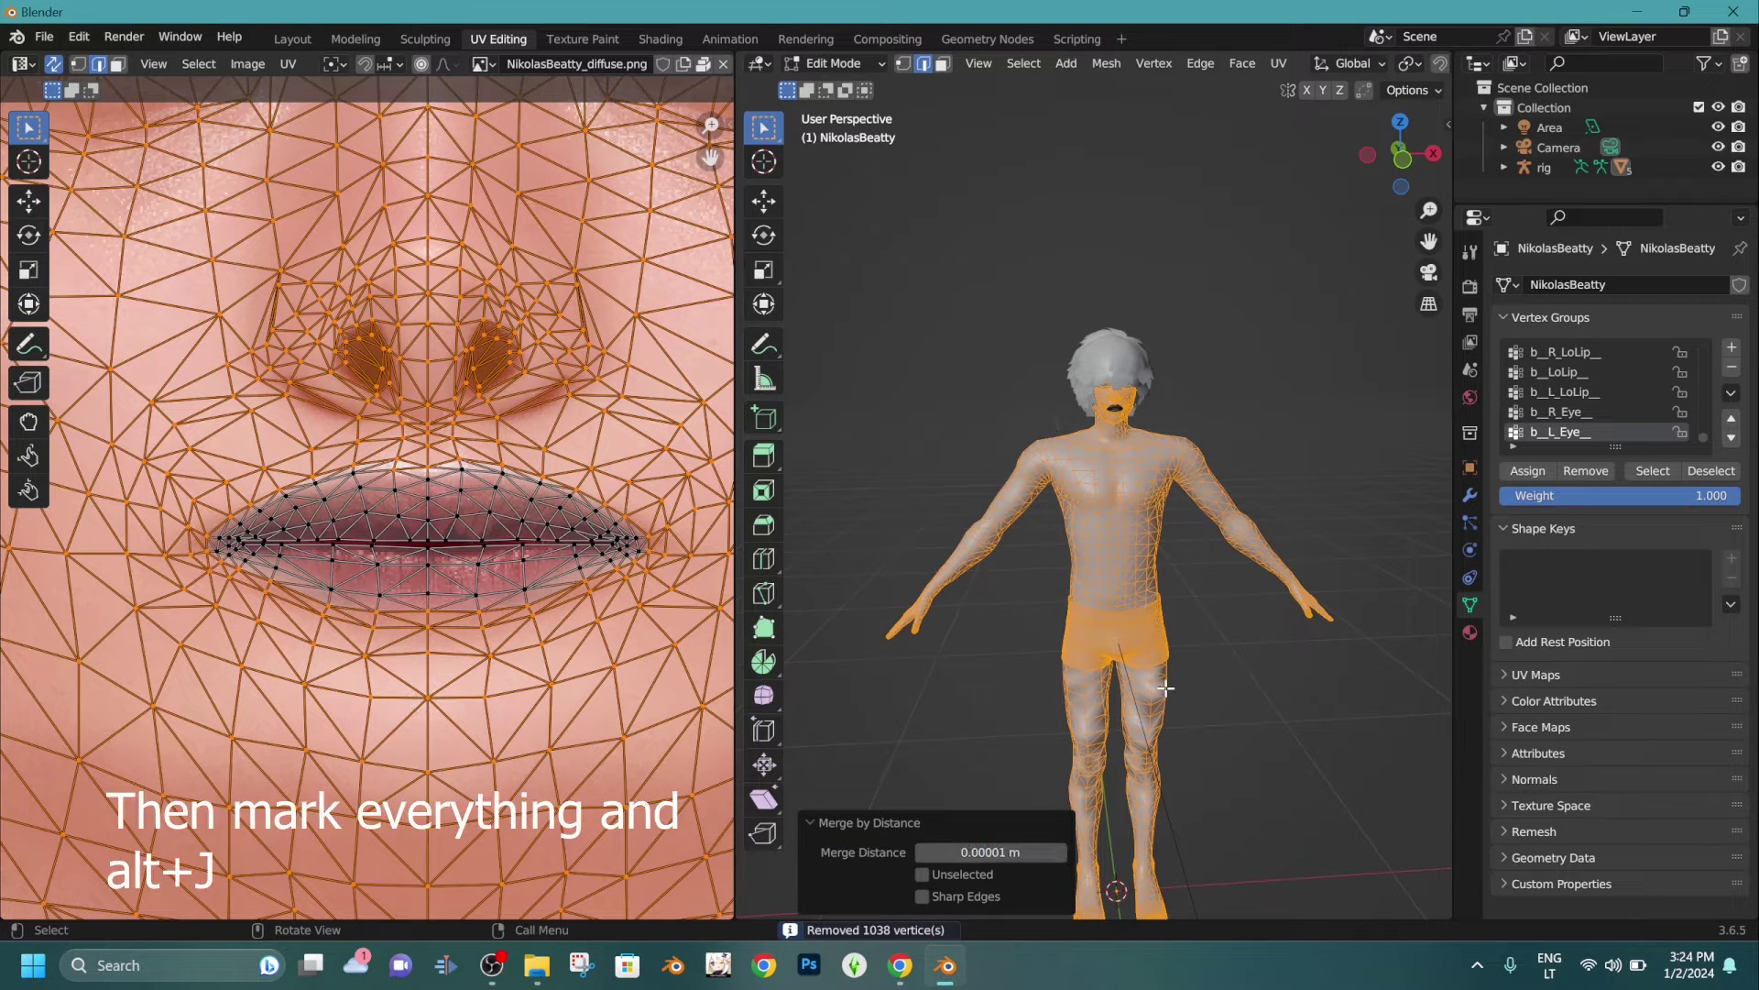
Select the whole mesh and convert its triangles to quads with 45° face and shape angles, comparing UVs.
key("a")
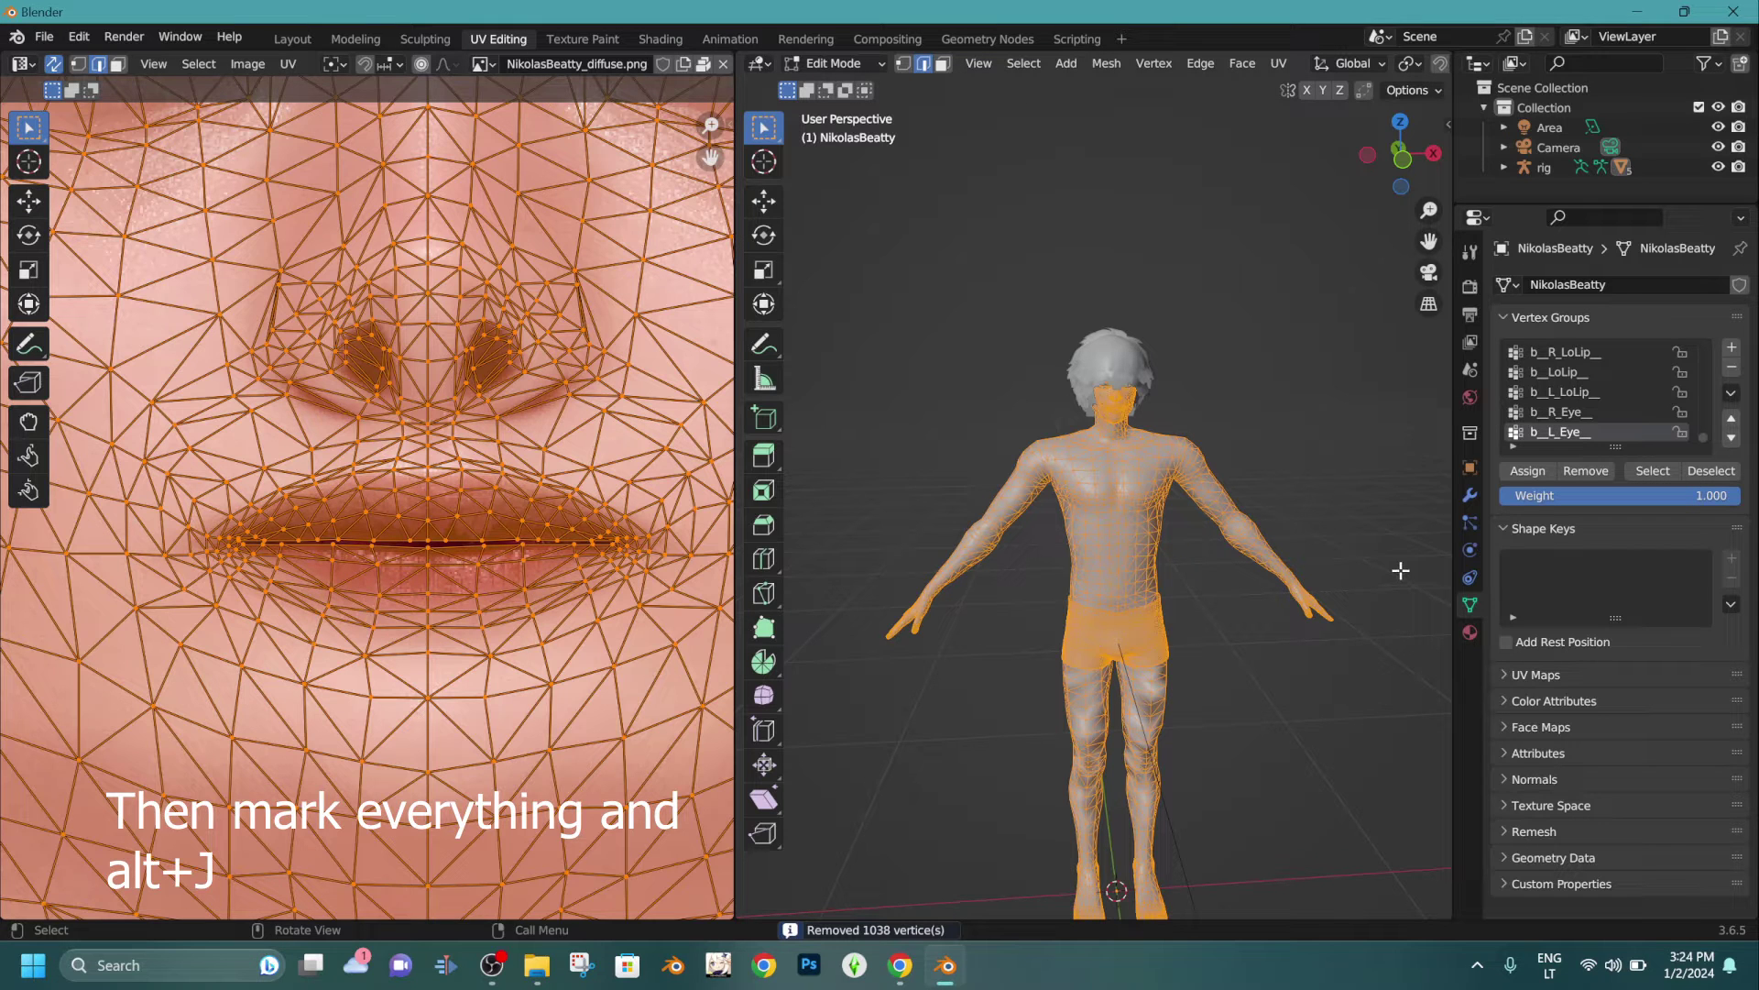
key("alt+j")
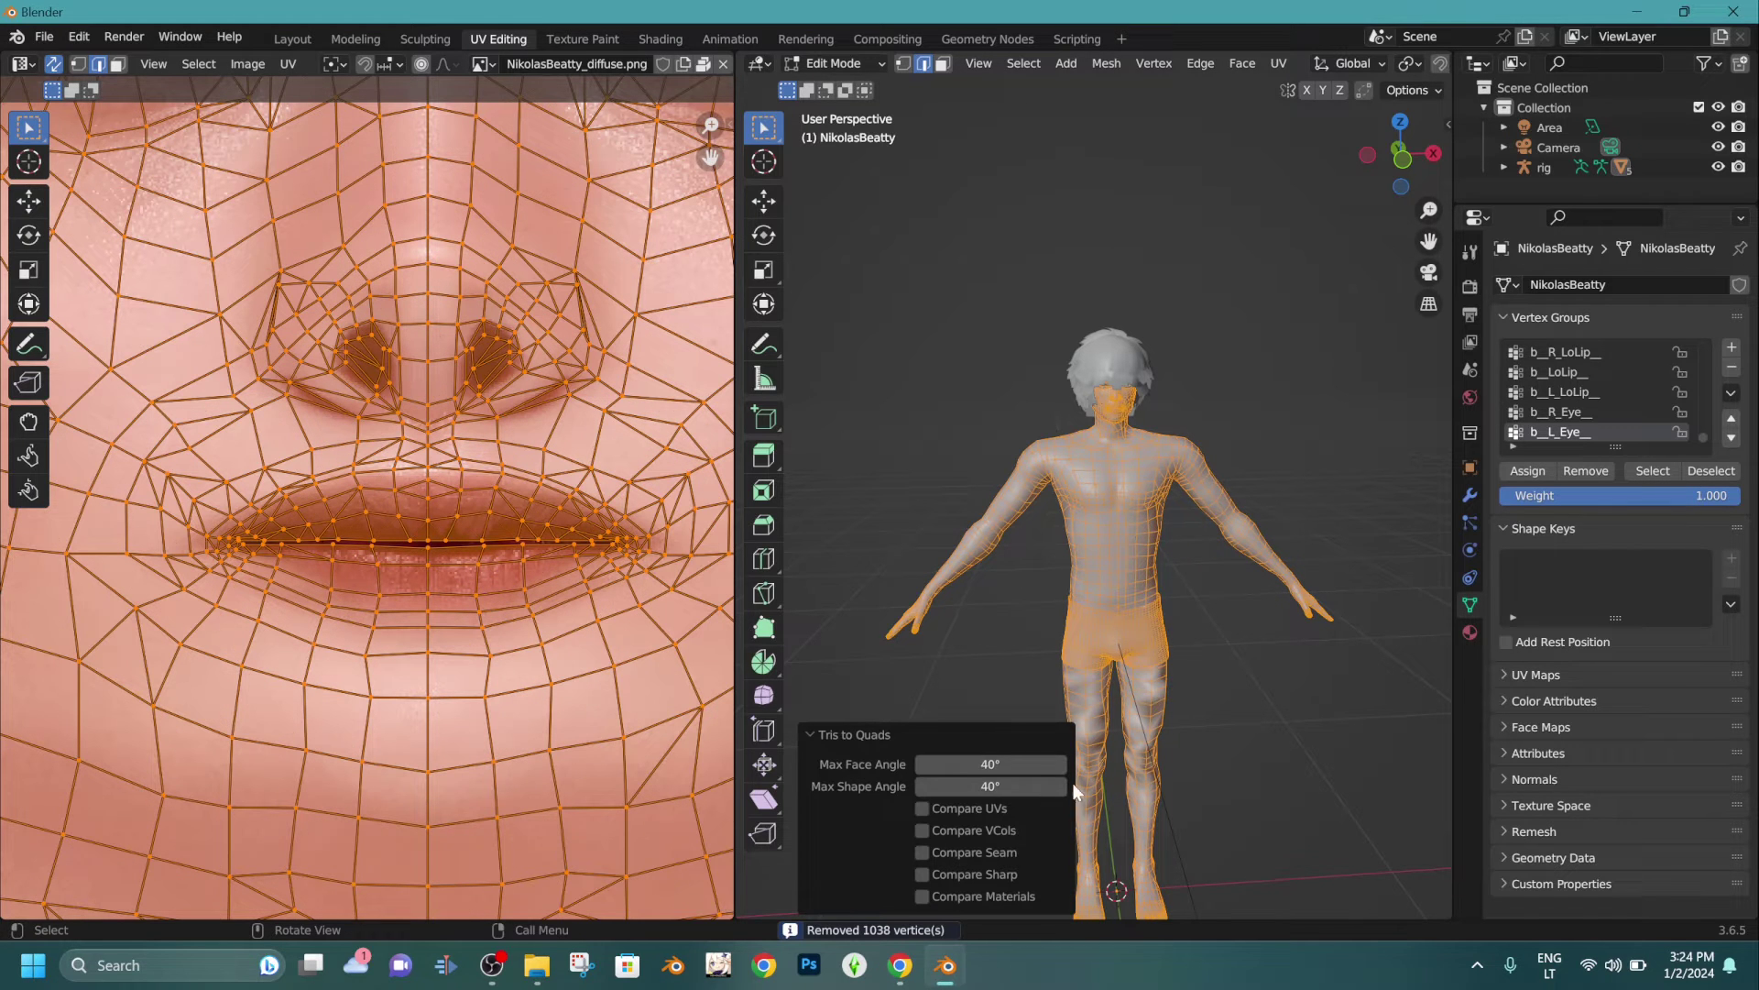
double_click(1009, 764)
double_click(1007, 785)
type("4")
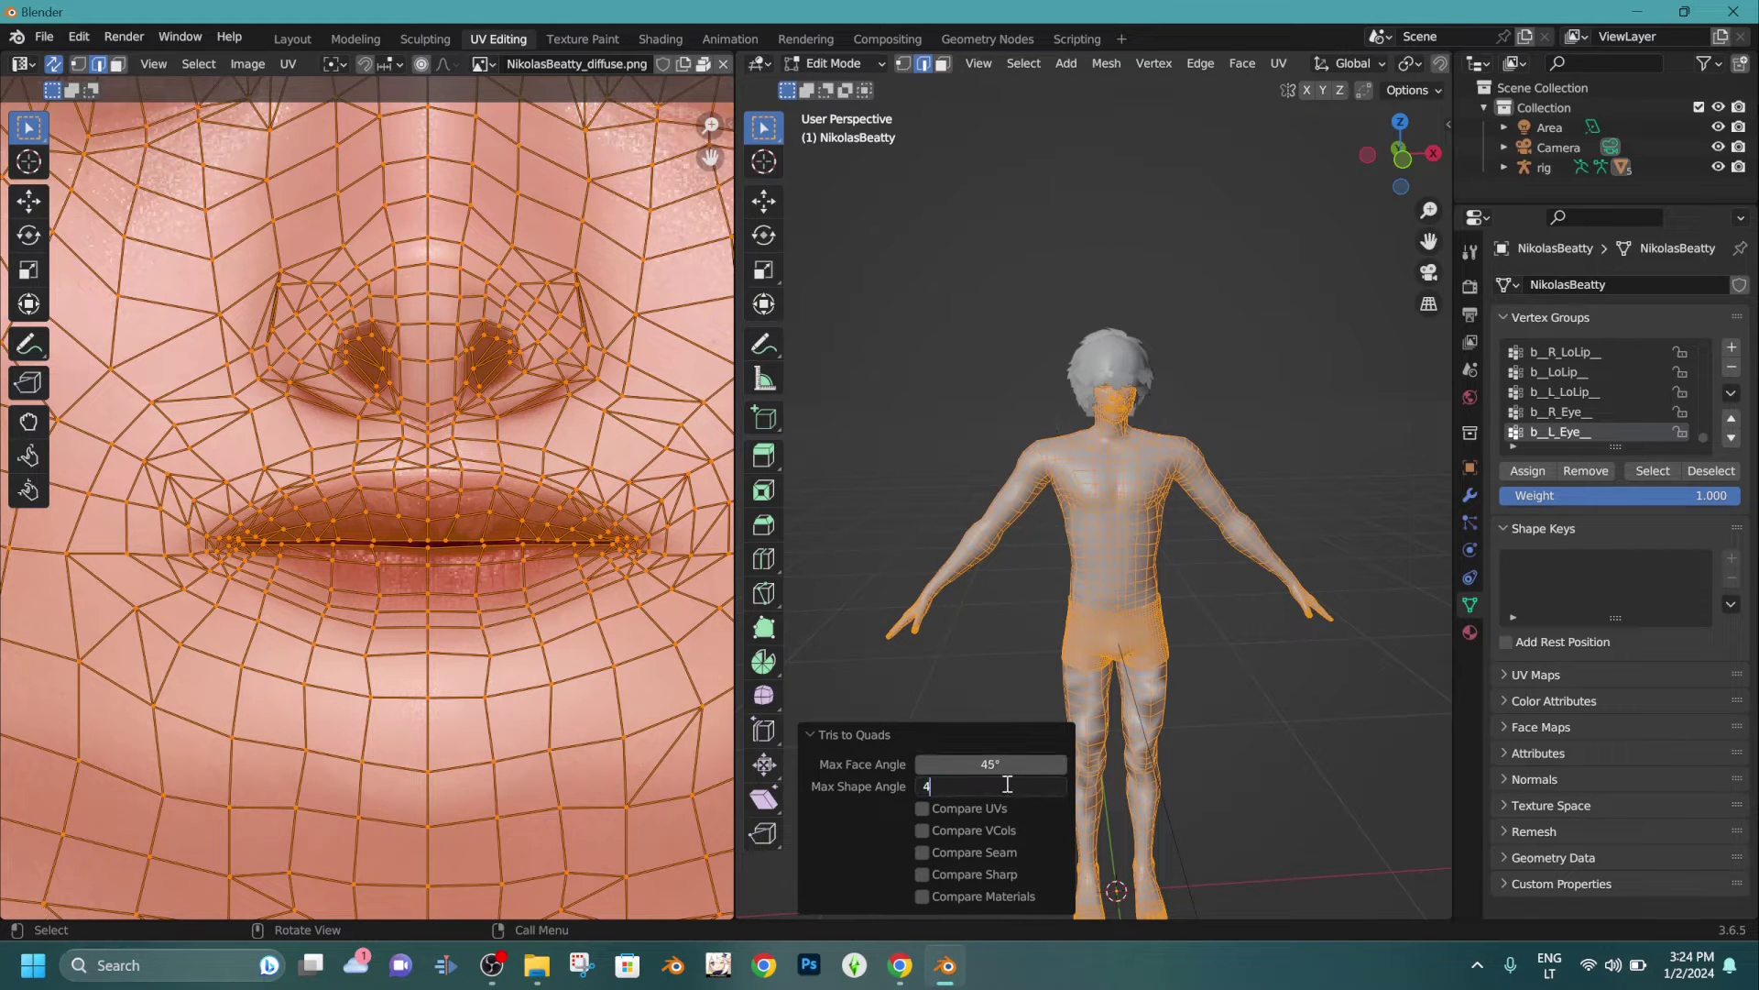
type("5")
key("Return")
left_click(922, 808)
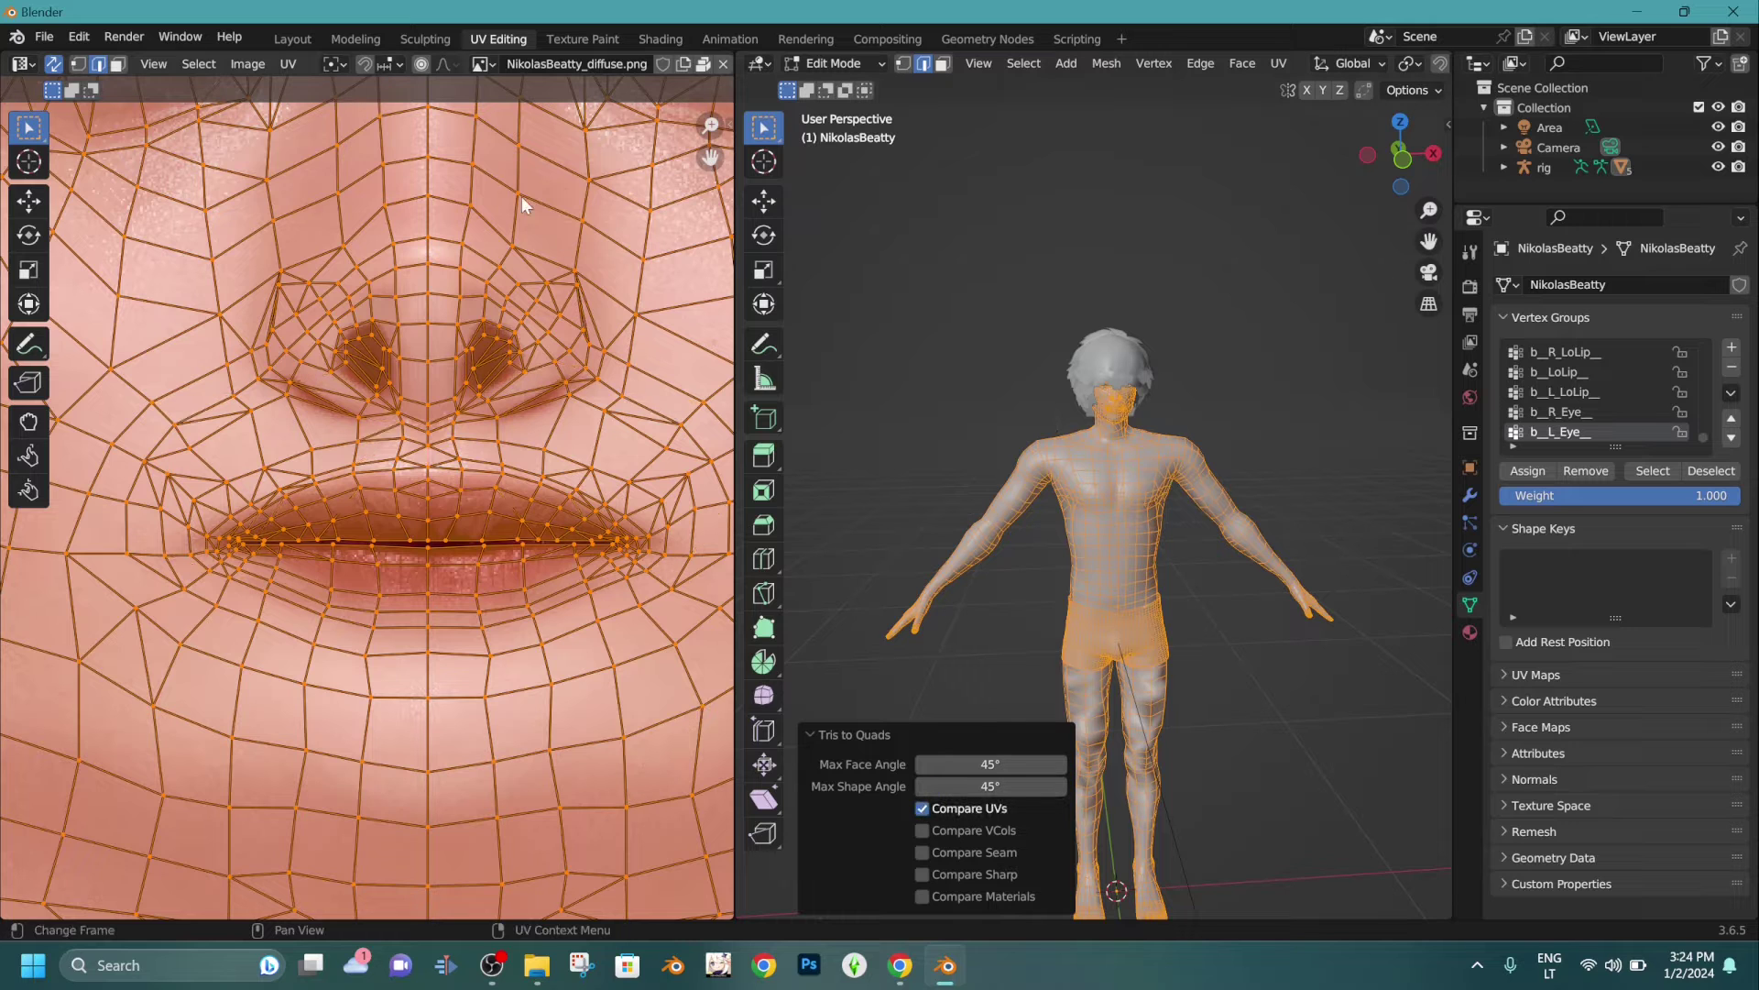
left_click(292, 38)
left_click(1467, 621)
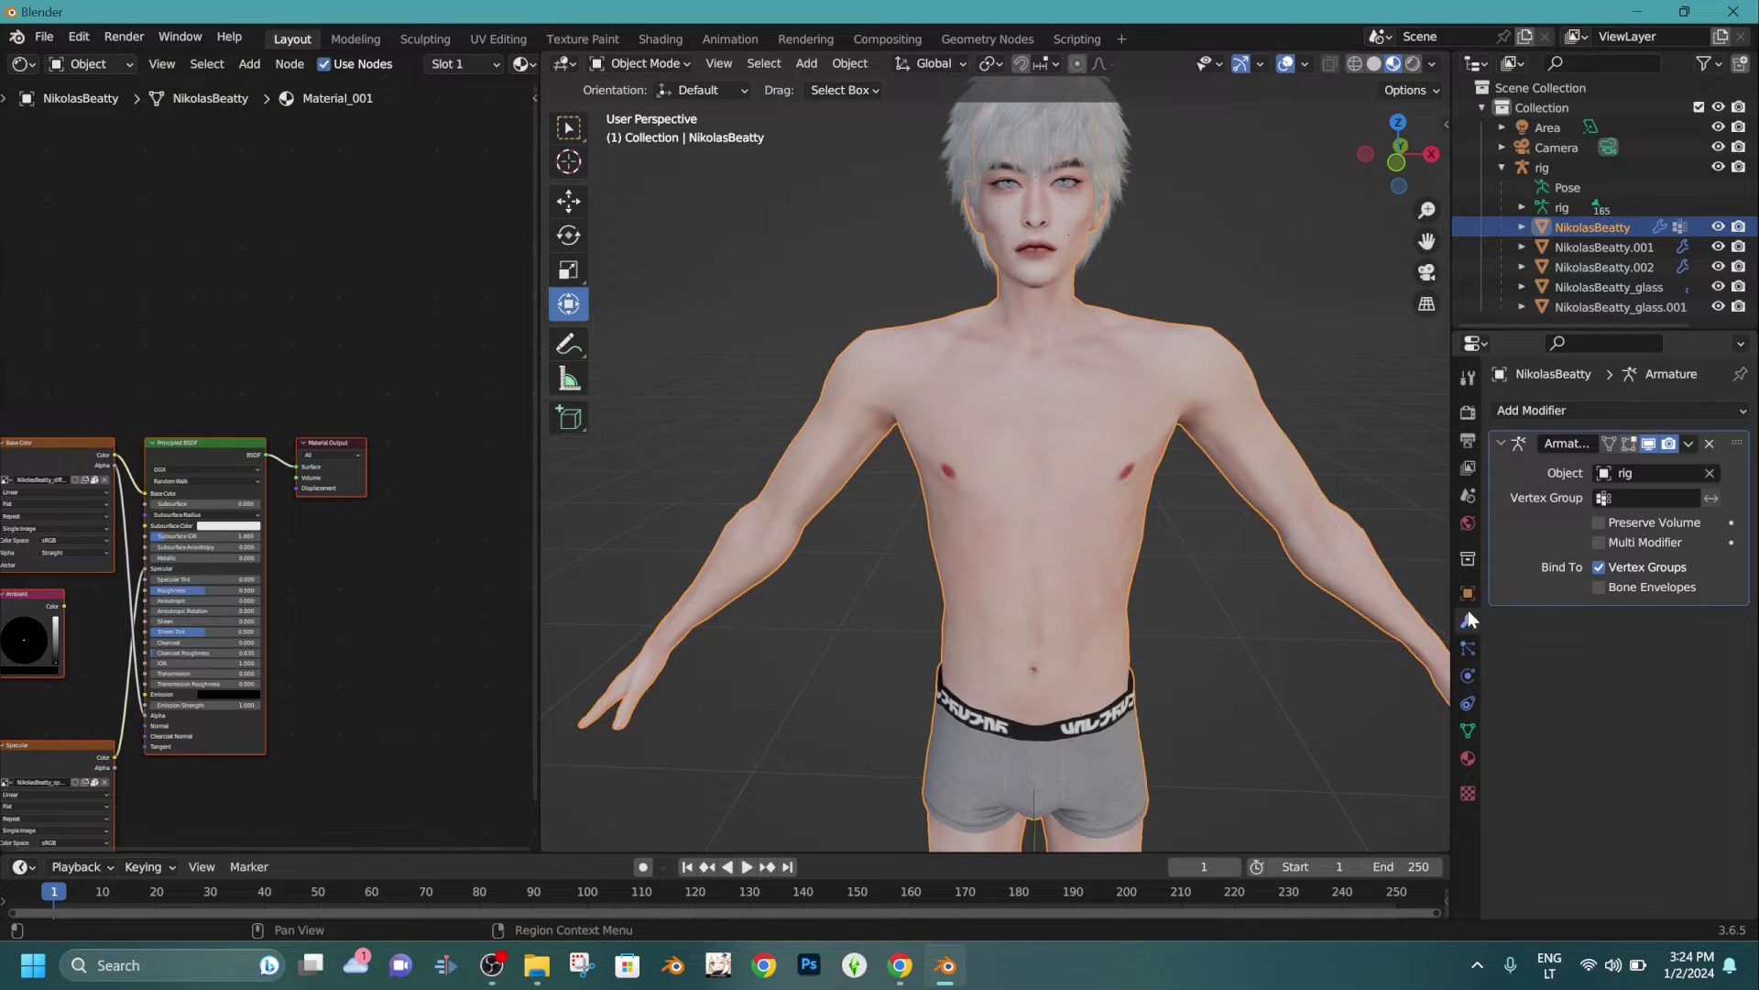
left_click(1619, 414)
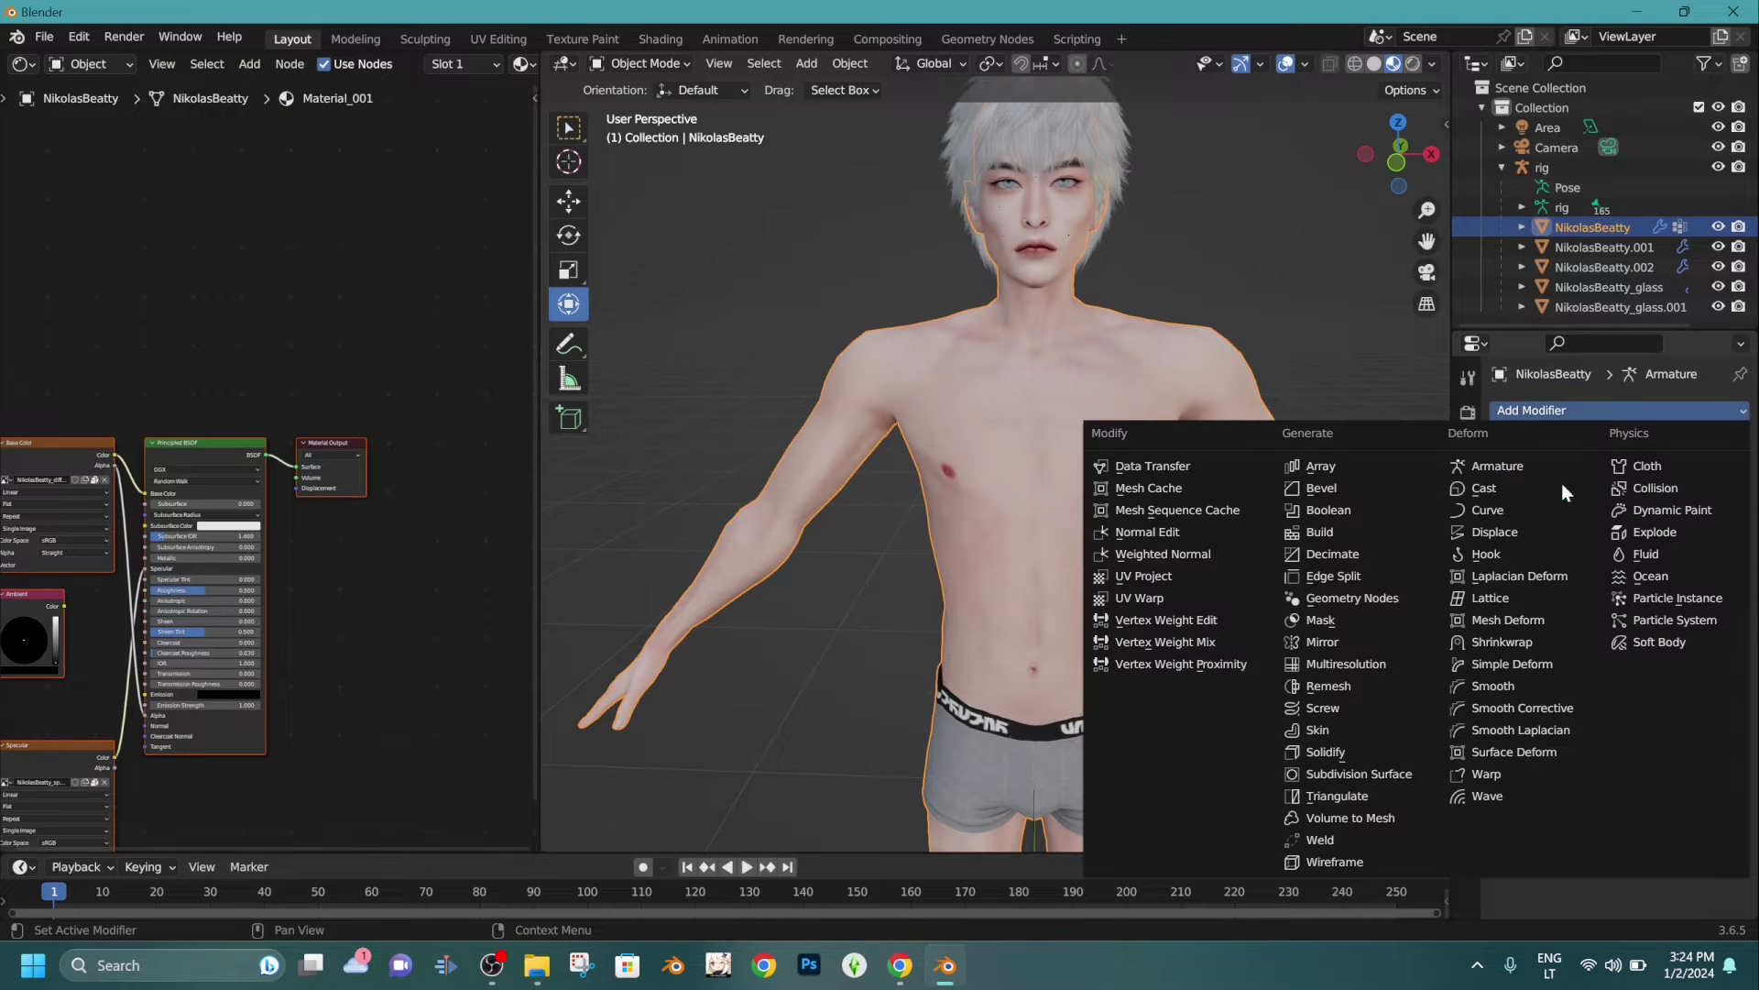
left_click(1381, 774)
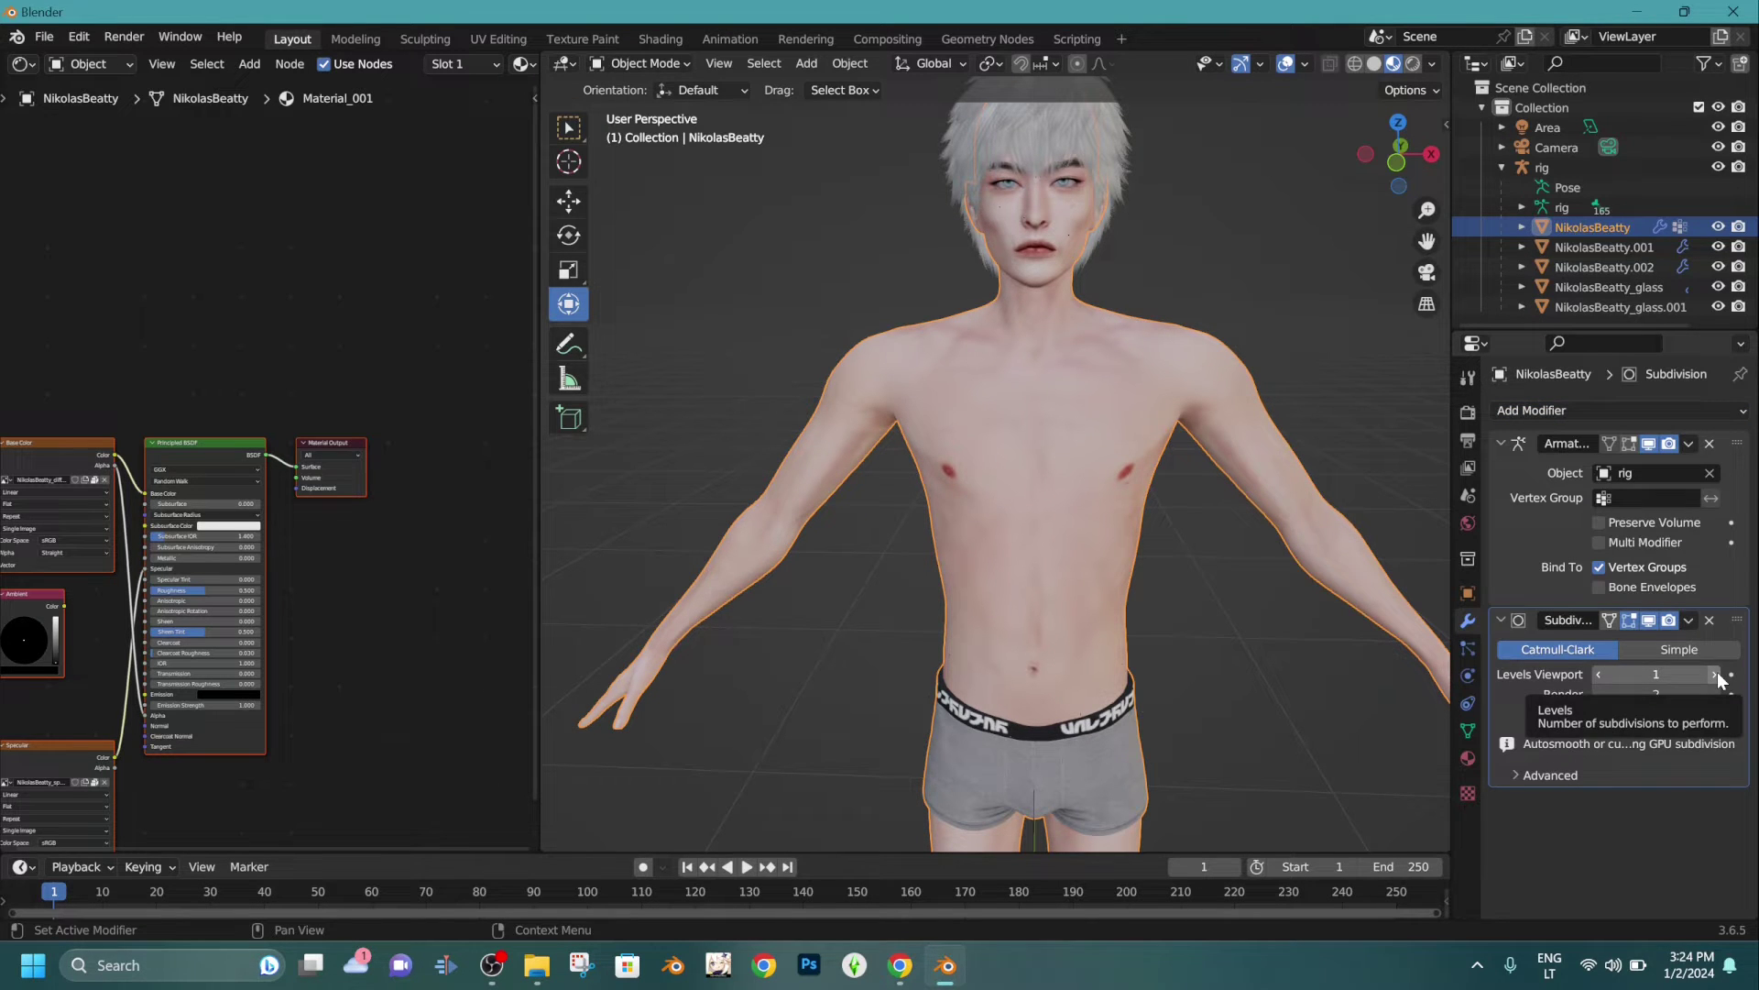
left_click(1688, 621)
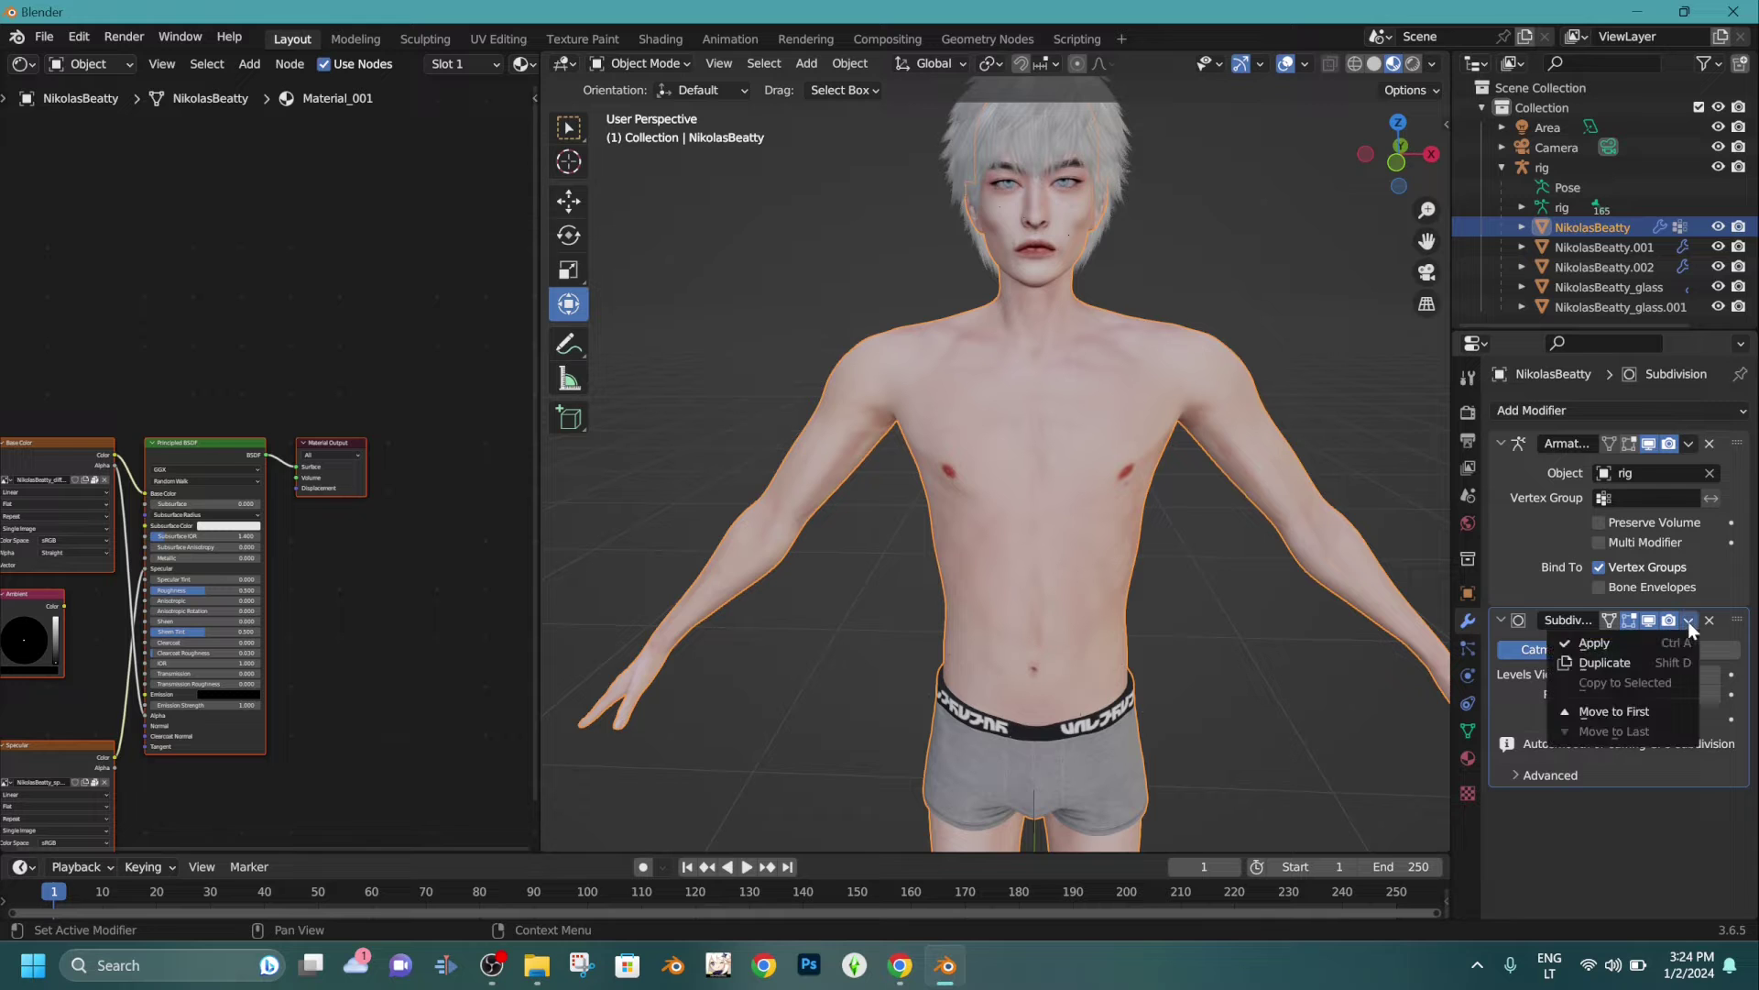
left_click(1614, 645)
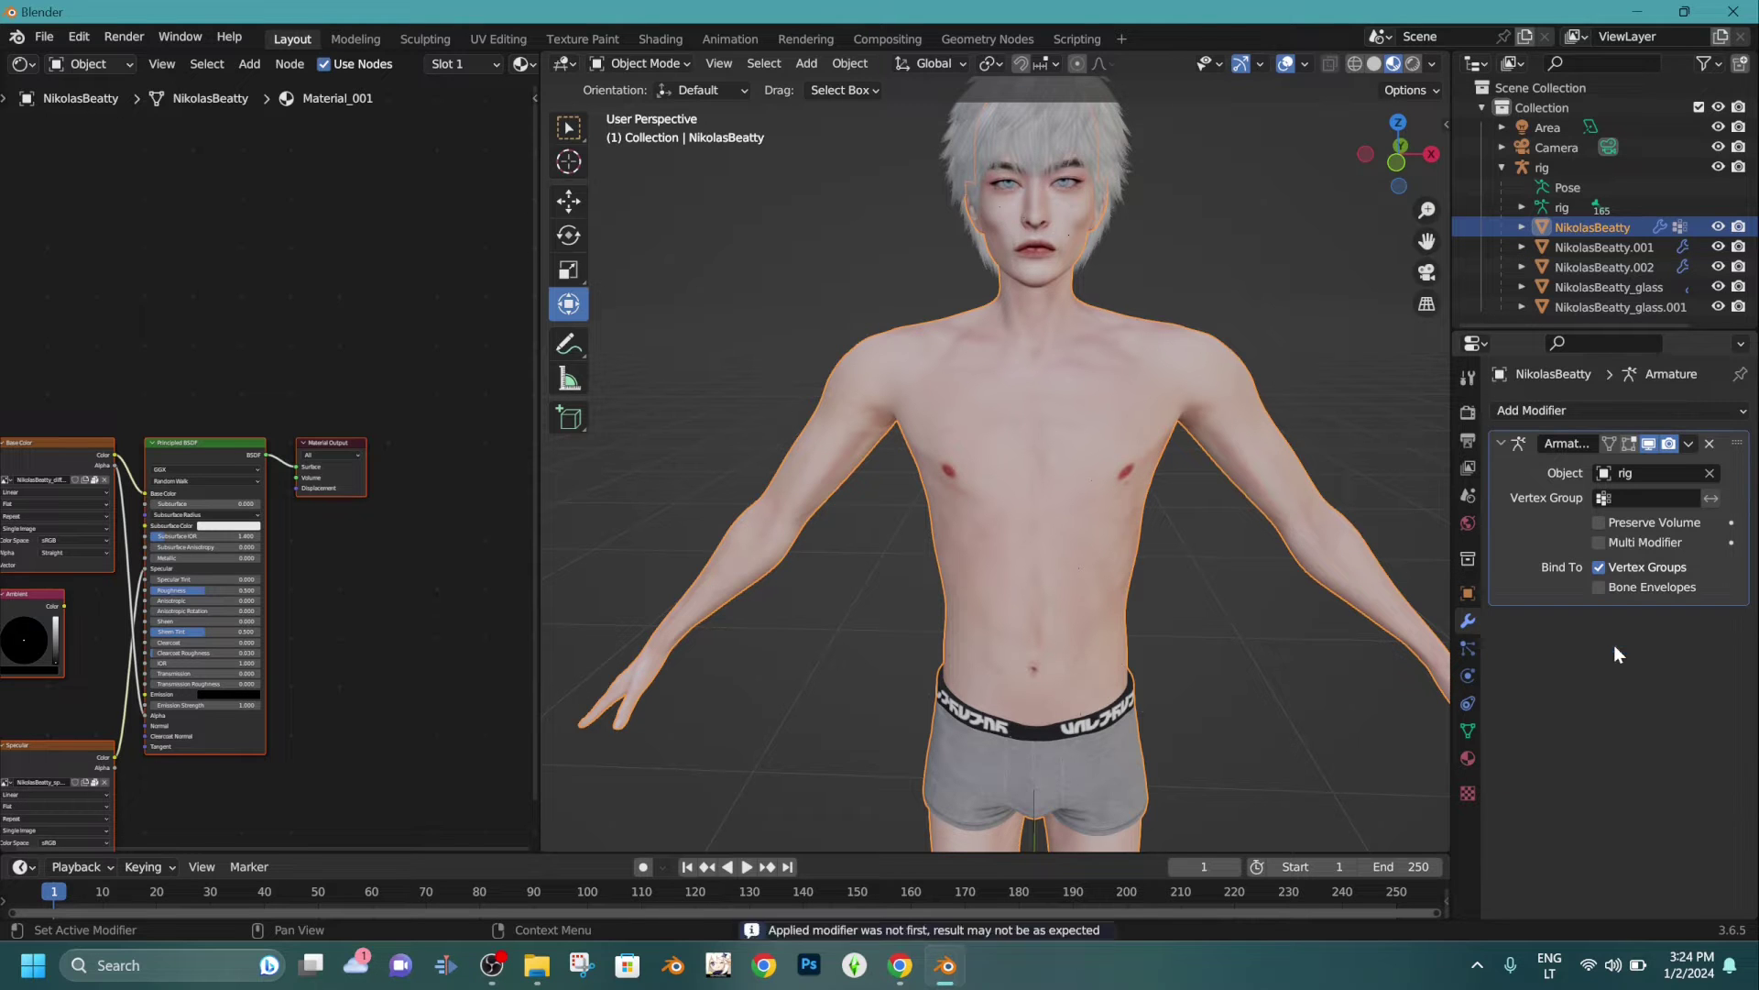
scroll(1153, 305, "down", 5)
middle_click_drag(1153, 301, 1170, 272)
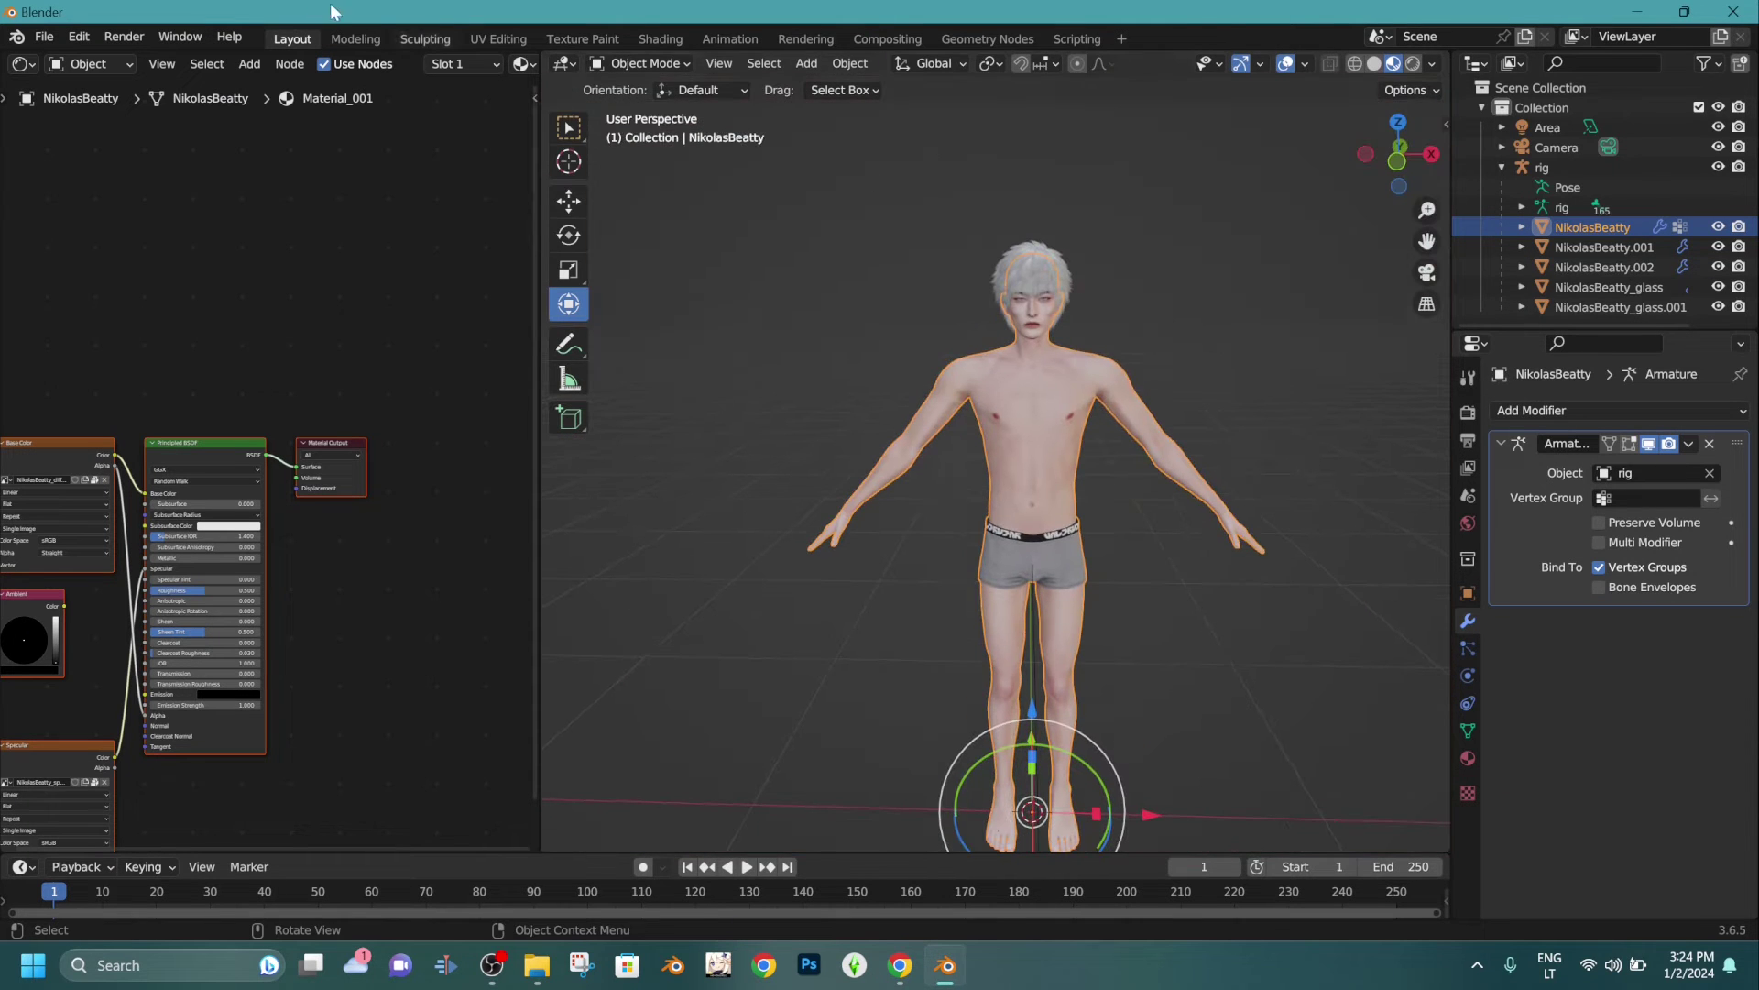
left_click(429, 42)
mouse_move(891, 358)
middle_mouse_down()
mouse_move(912, 272)
mouse_move(959, 556)
middle_mouse_up()
scroll(890, 520, "up", 4)
mouse_move(861, 513)
middle_mouse_down()
mouse_move(621, 661)
mouse_move(641, 458)
middle_mouse_up()
middle_click_drag(641, 458, 883, 467)
scroll(883, 467, "up", 6)
middle_click_drag(770, 366, 803, 327)
left_click(1504, 166)
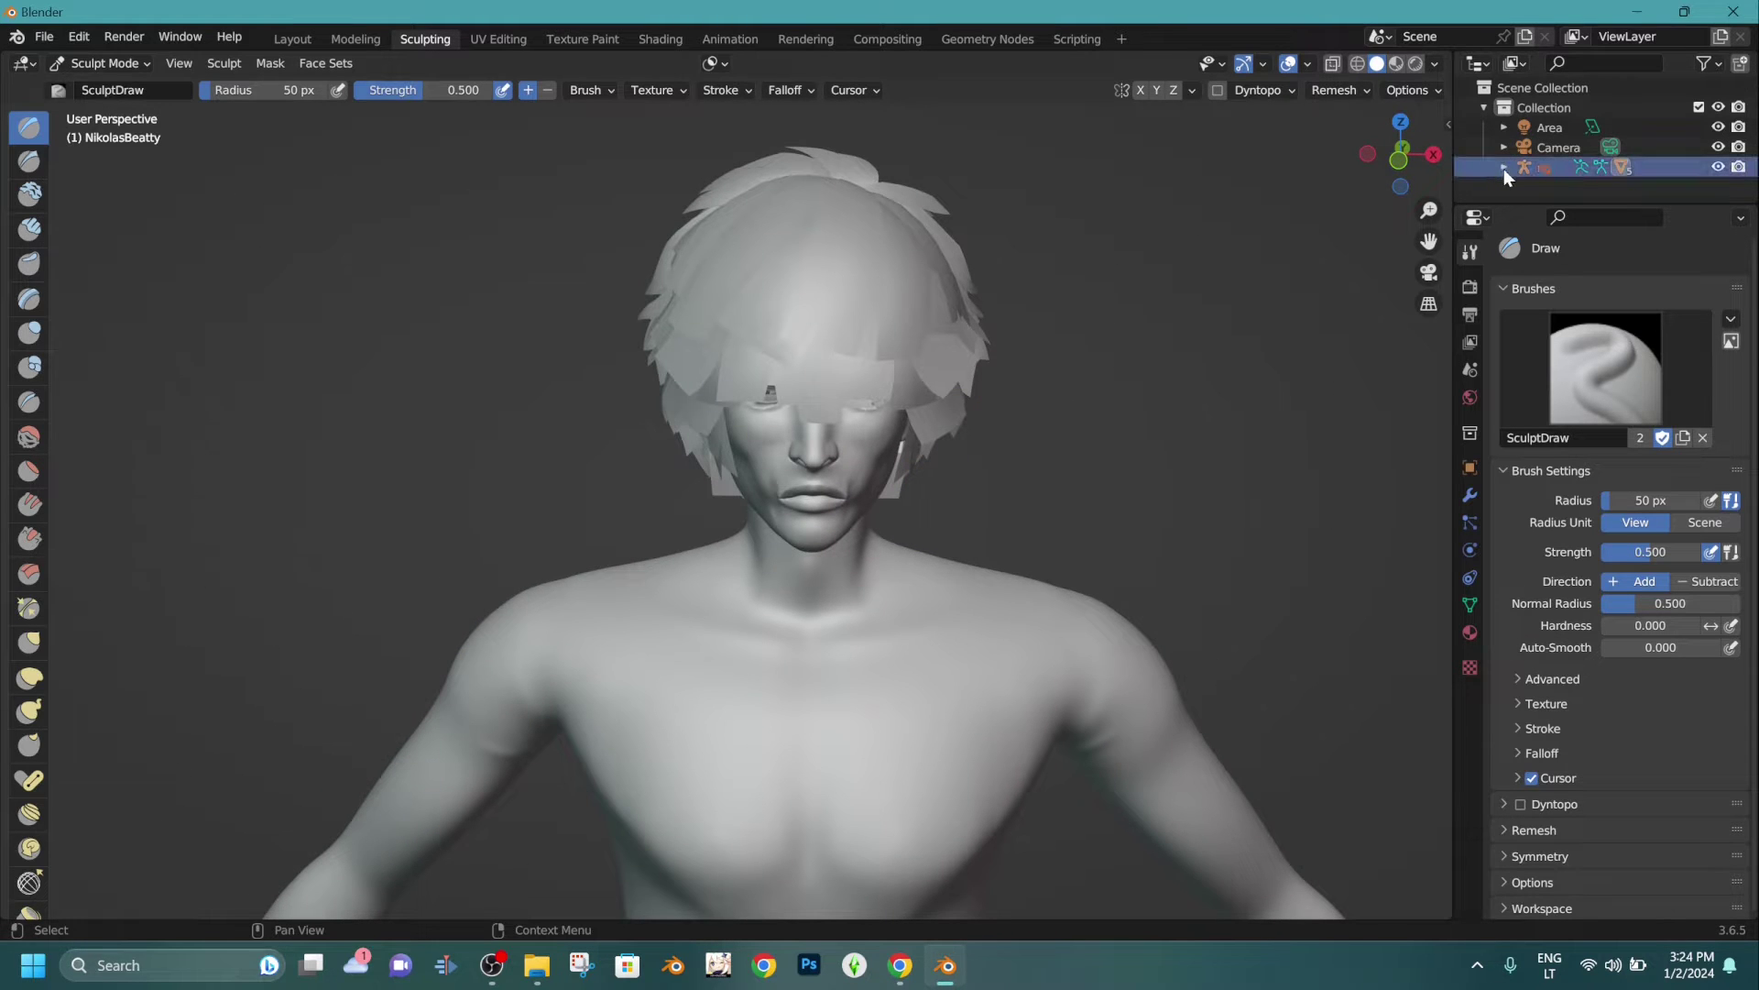
scroll(1595, 143, "down", 3)
left_click(1718, 162)
middle_click_drag(879, 348, 962, 322)
scroll(962, 322, "up", 2)
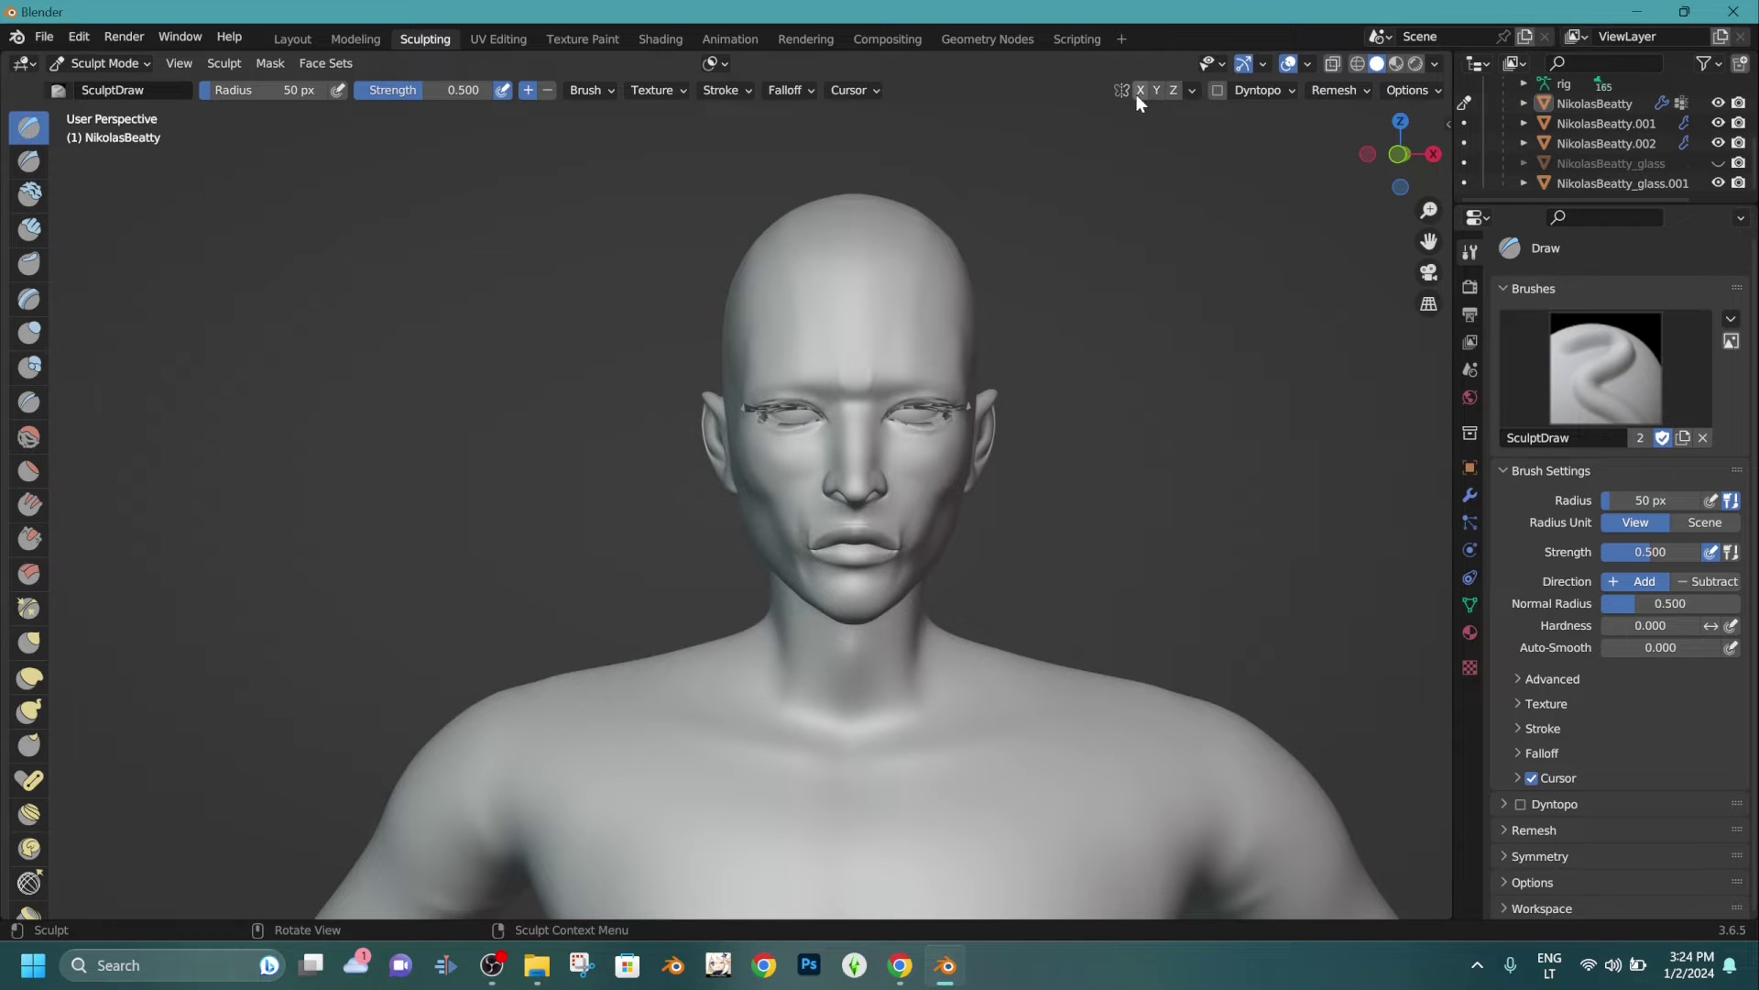
Smooth the creases around the mouth corners with the Smooth brush at 74 px radius and X symmetry enabled.
left_click(28, 436)
scroll(940, 531, "up", 3)
scroll(940, 532, "up", 3)
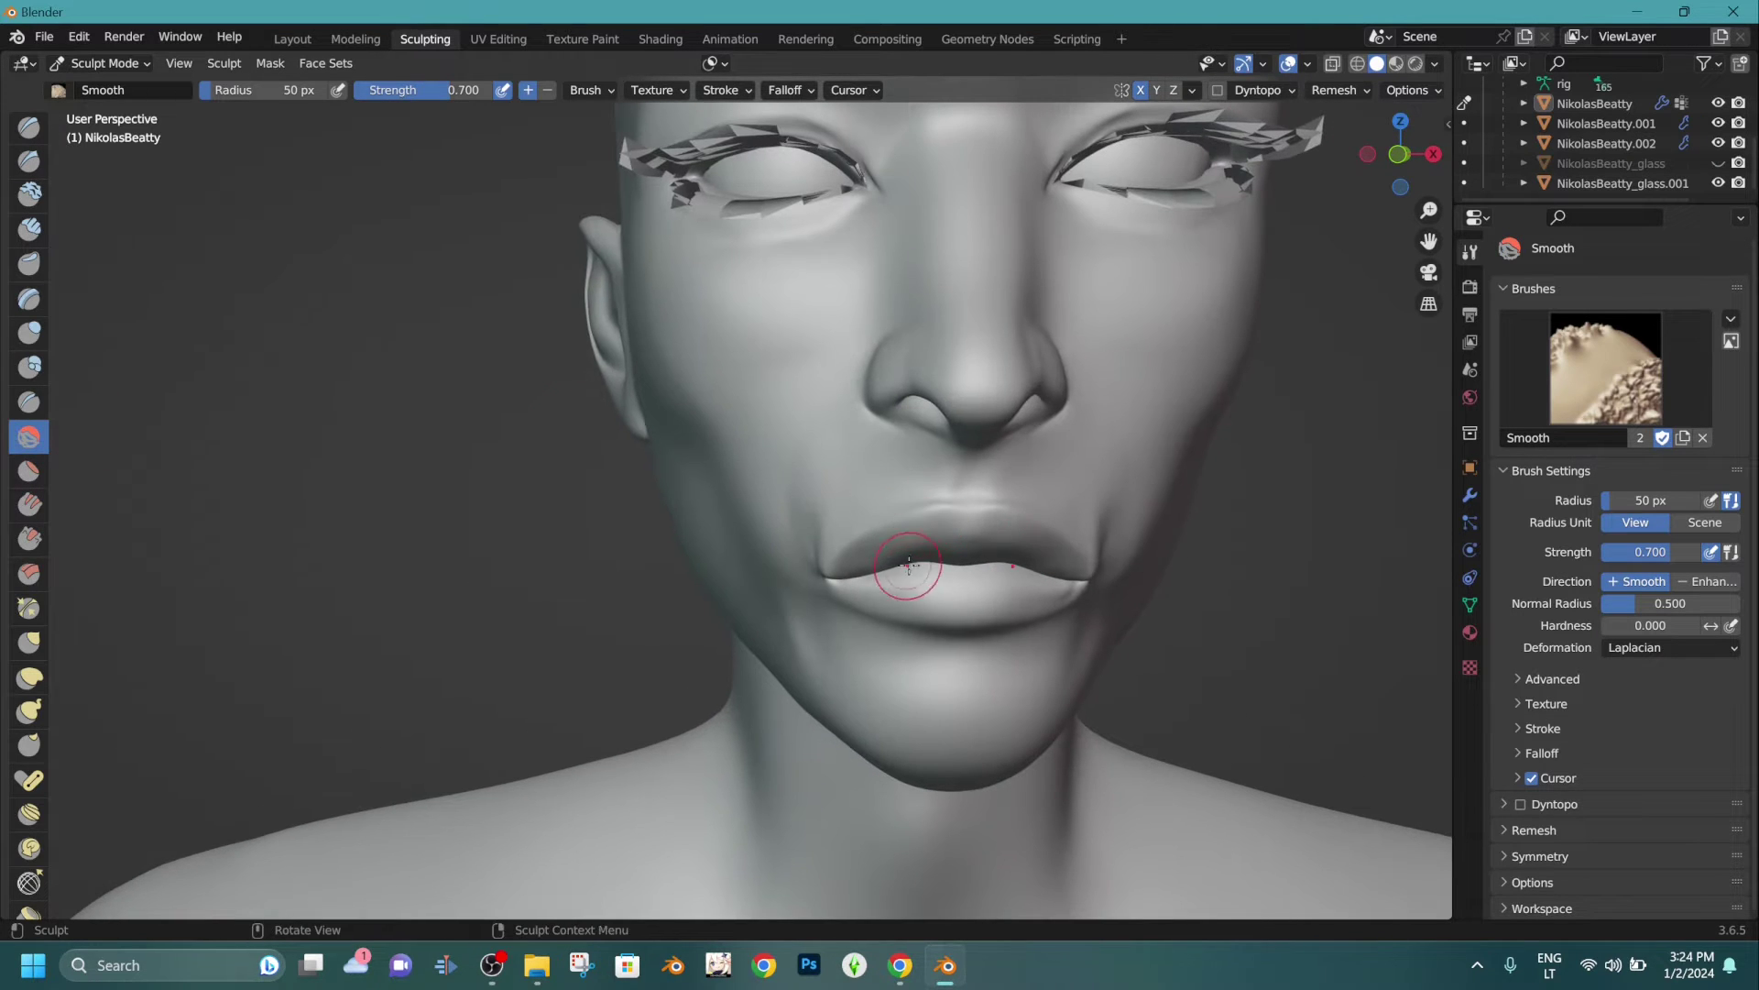
key("f")
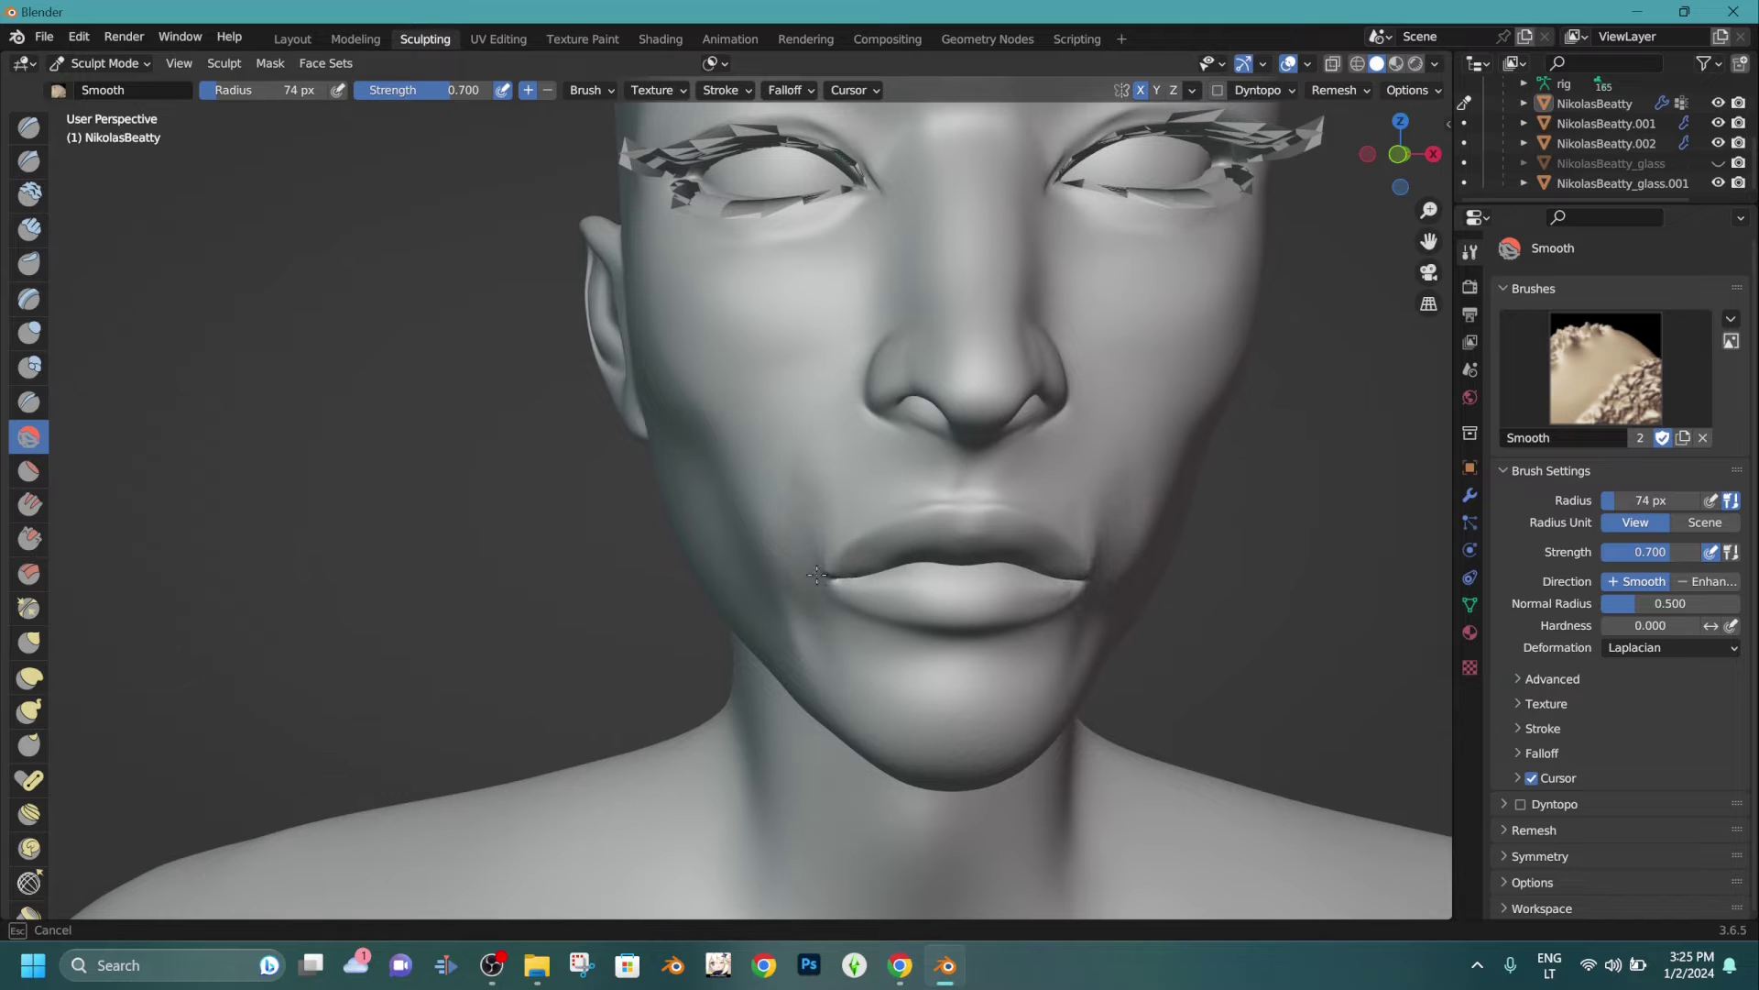
left_click_drag(827, 499, 822, 507)
left_click_drag(808, 658, 808, 614)
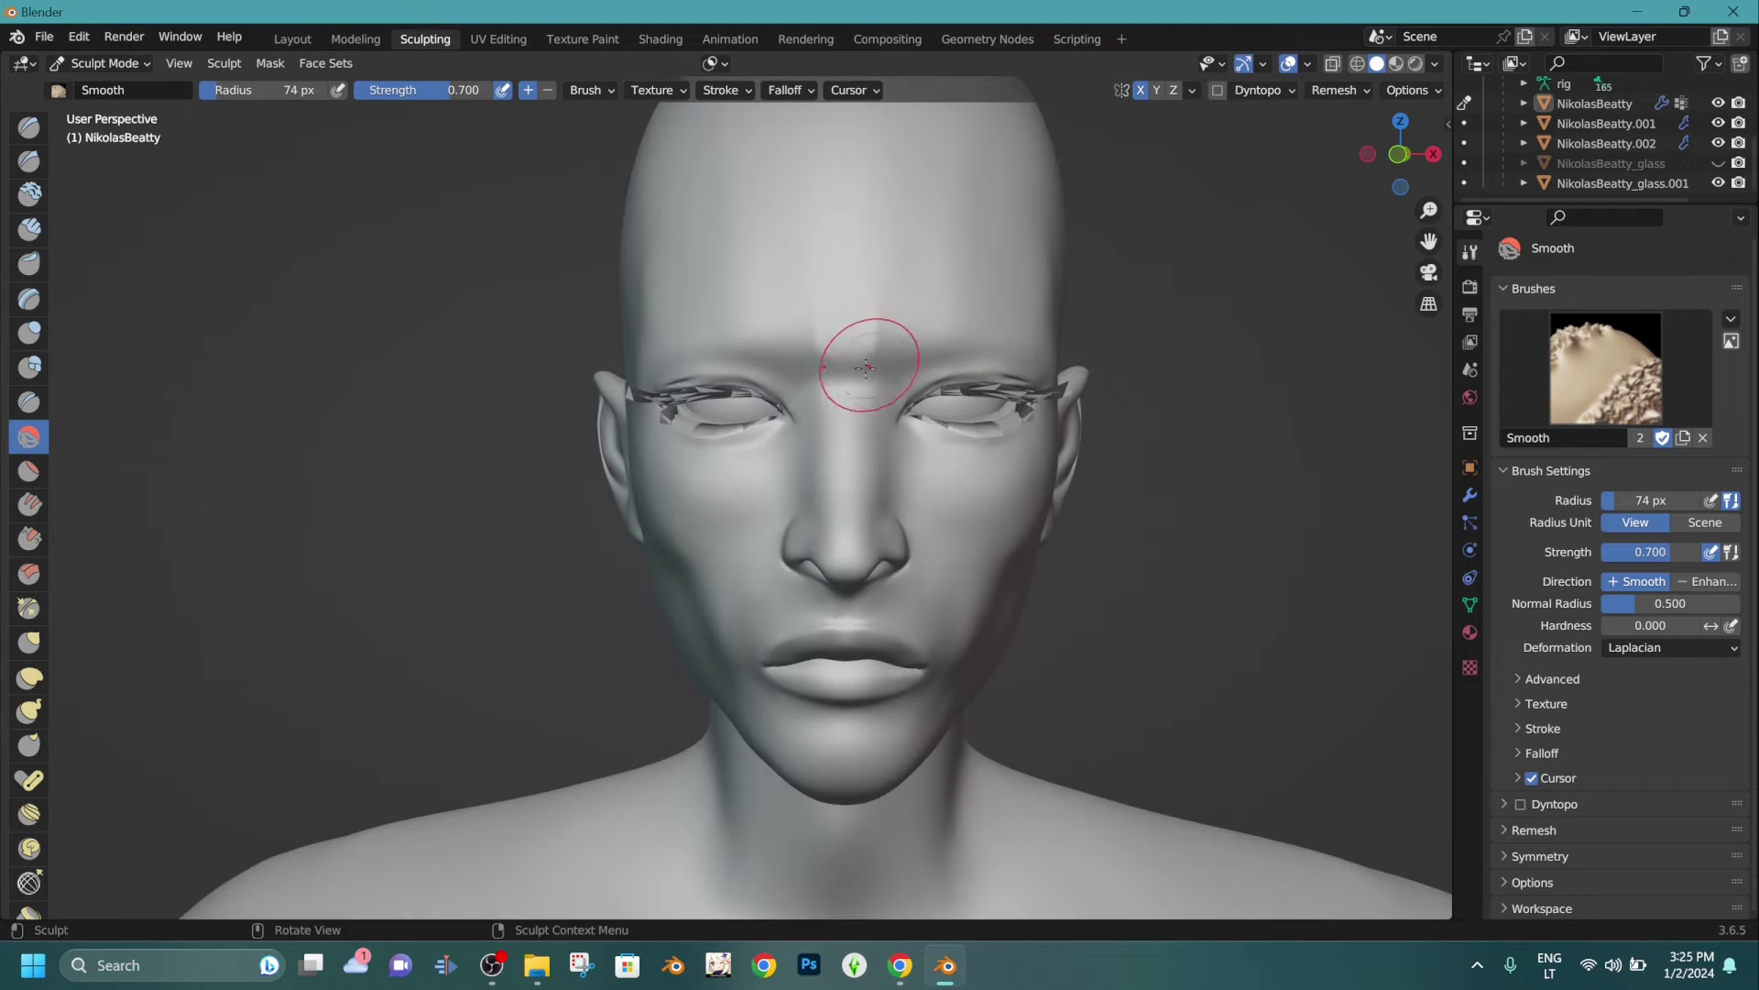
Smooth the area between the brows, the lower forehead and the bridge of the nose at 0.700 strength.
left_click_drag(866, 367, 846, 381)
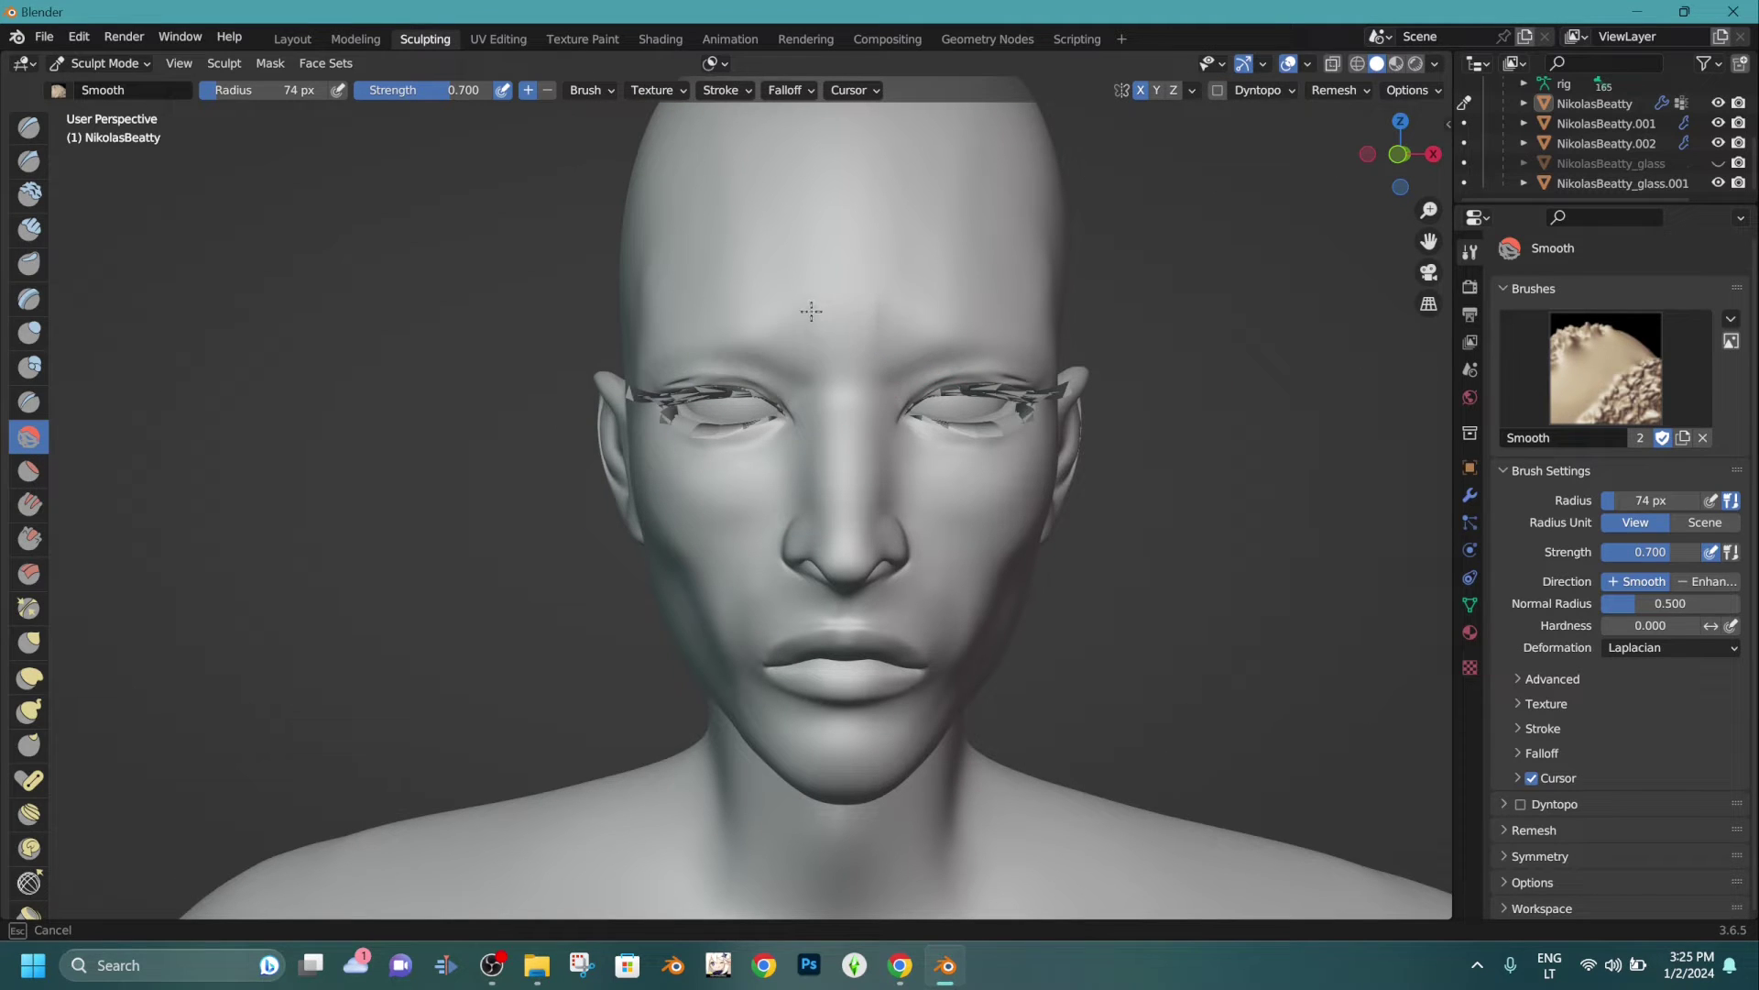
left_click_drag(830, 332, 682, 317)
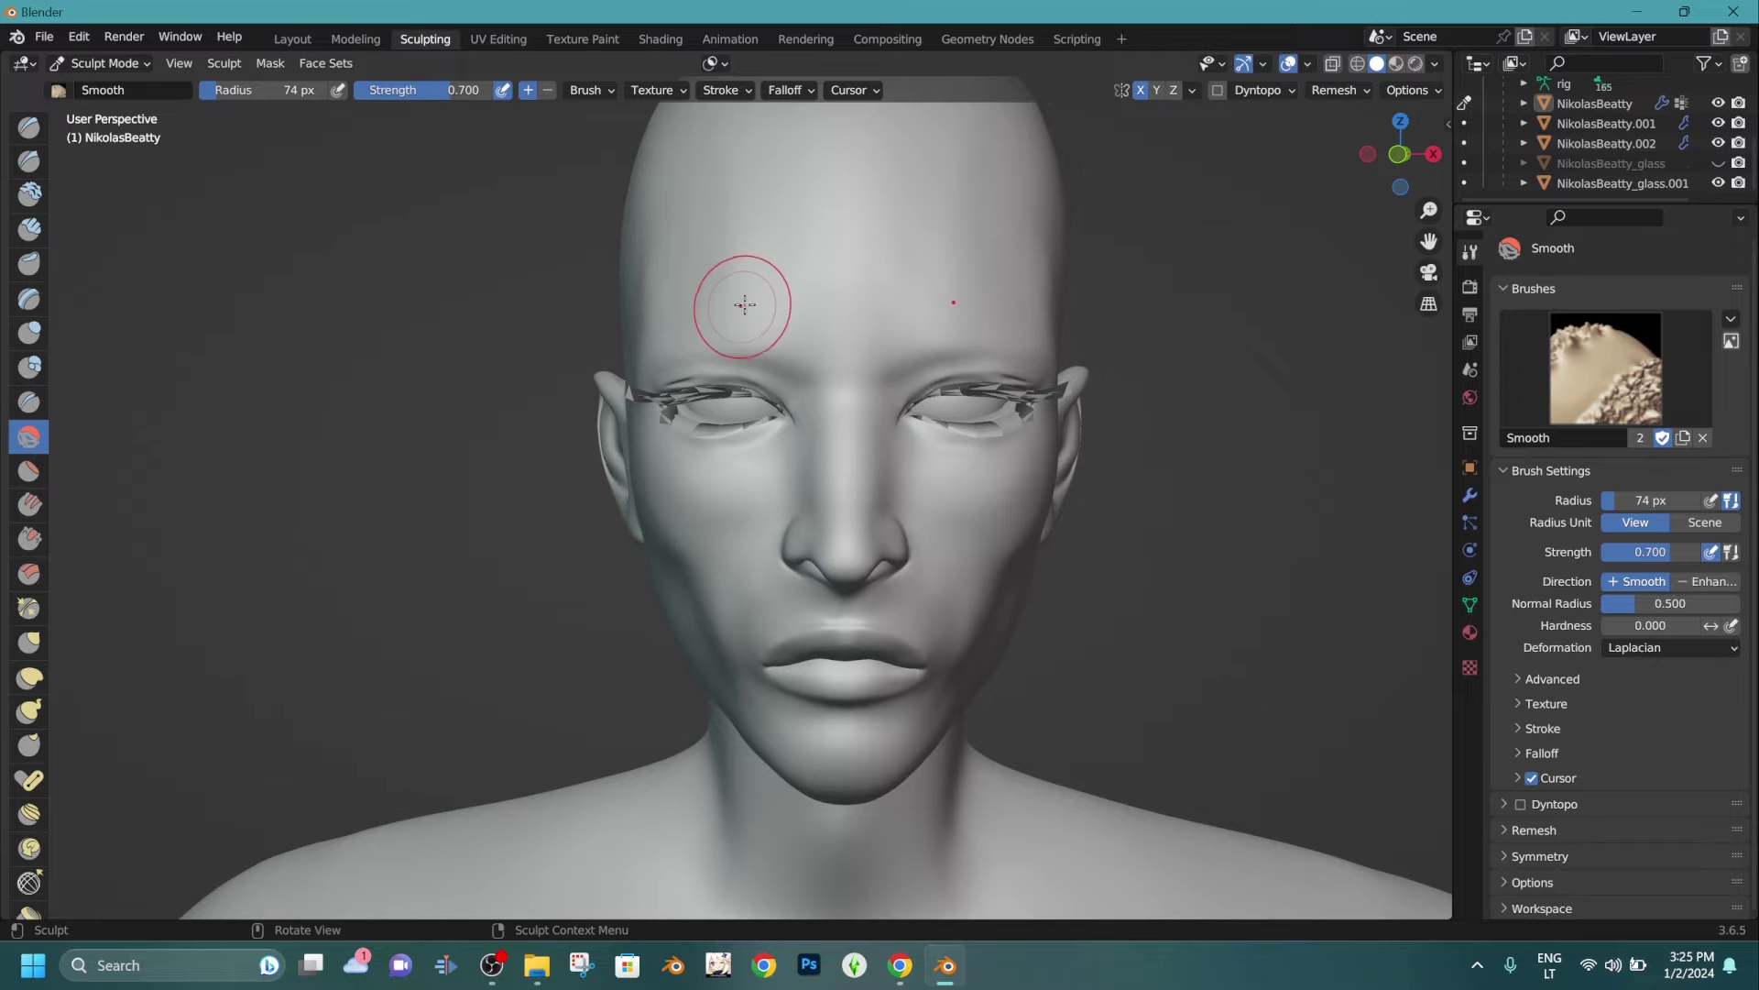
scroll(830, 335, "up", 2)
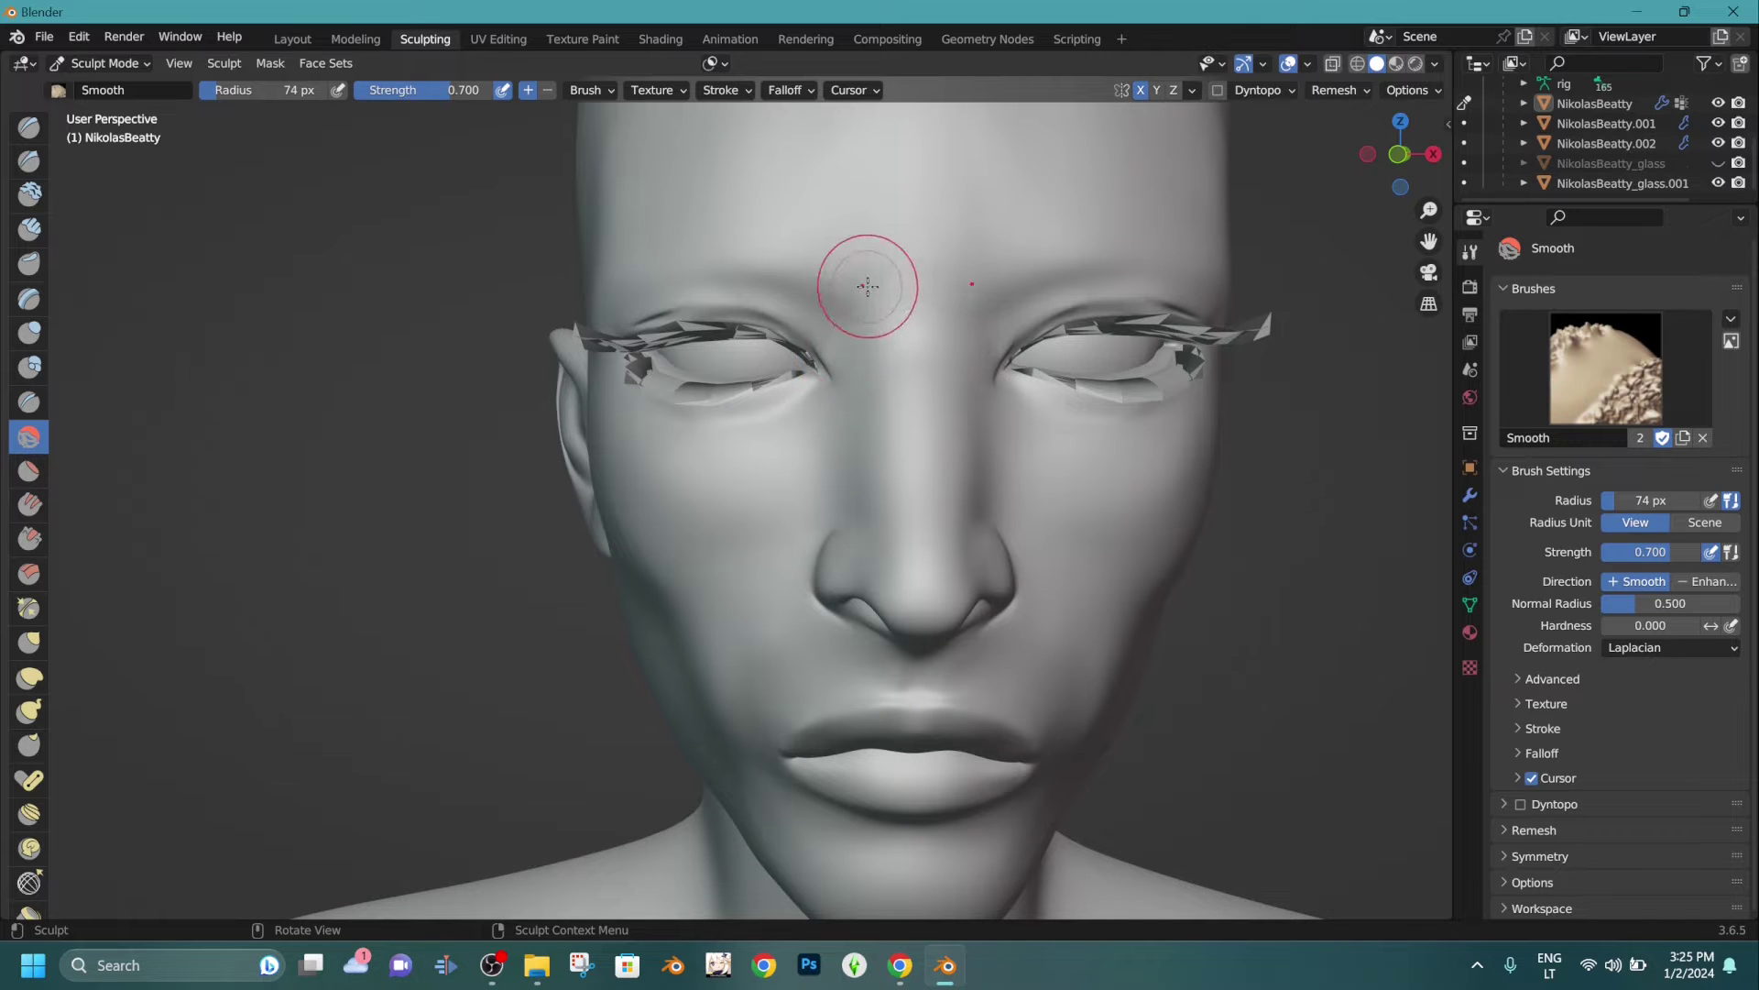
mouse_move(948, 419)
left_mouse_down()
mouse_move(951, 456)
mouse_move(957, 412)
left_mouse_up()
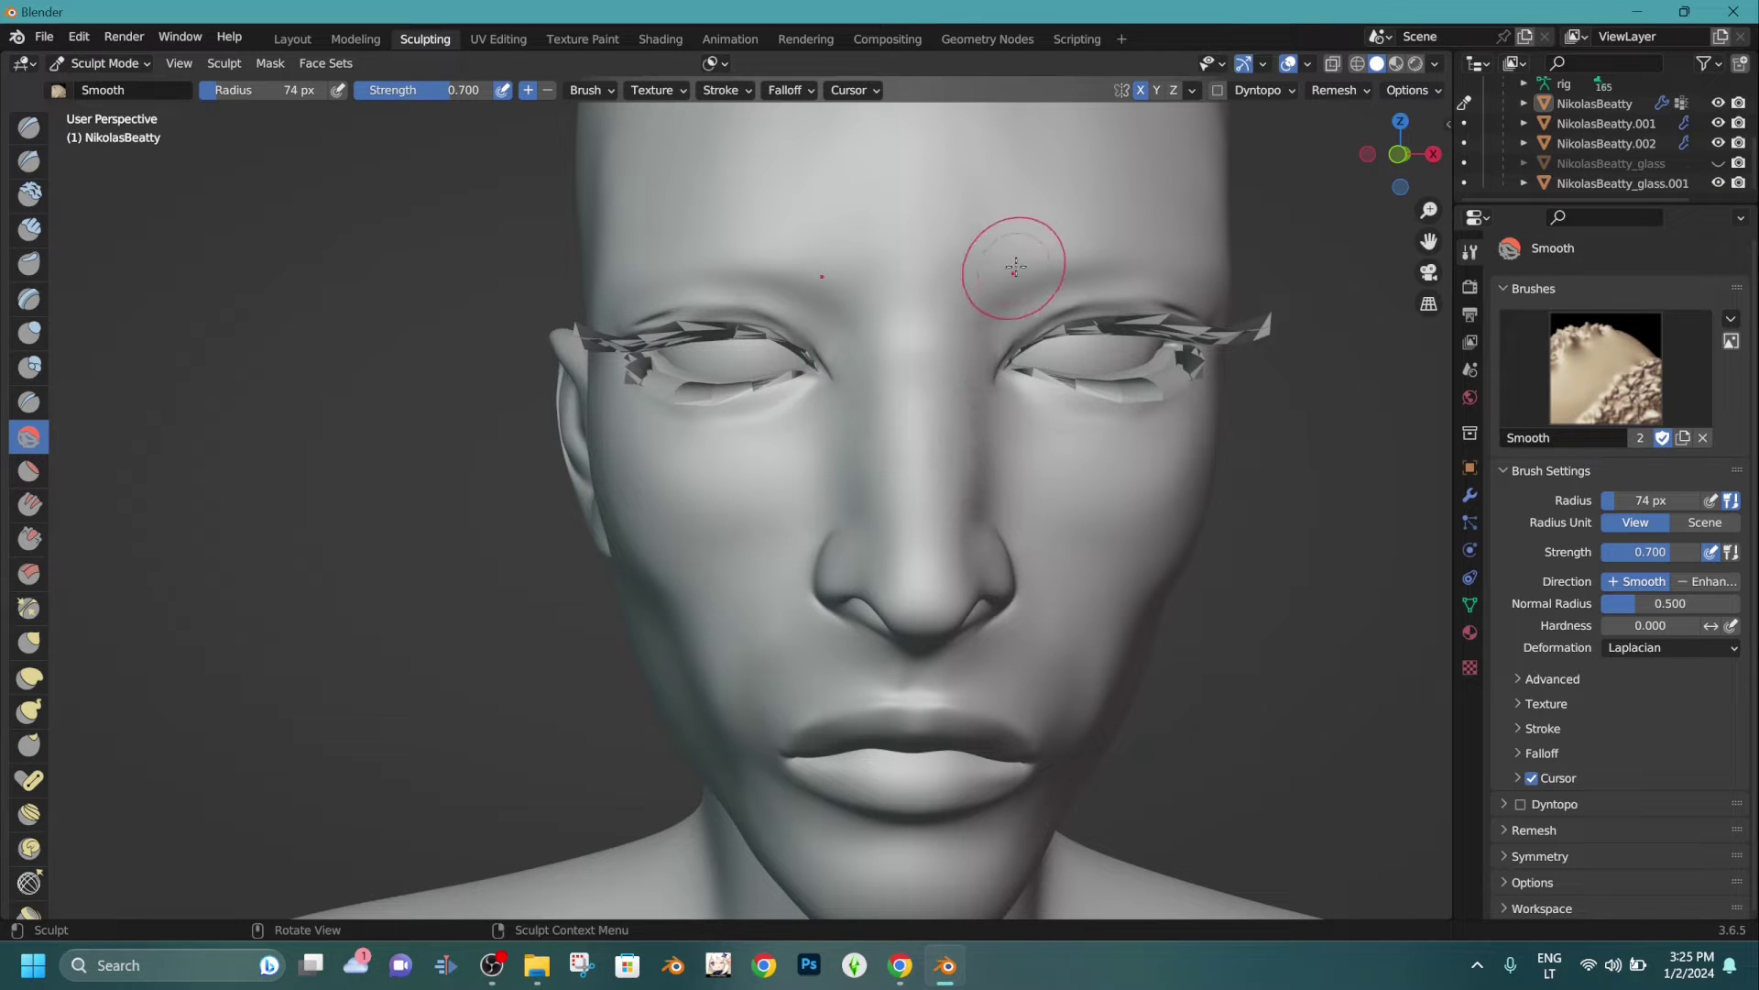
left_click_drag(881, 346, 913, 357)
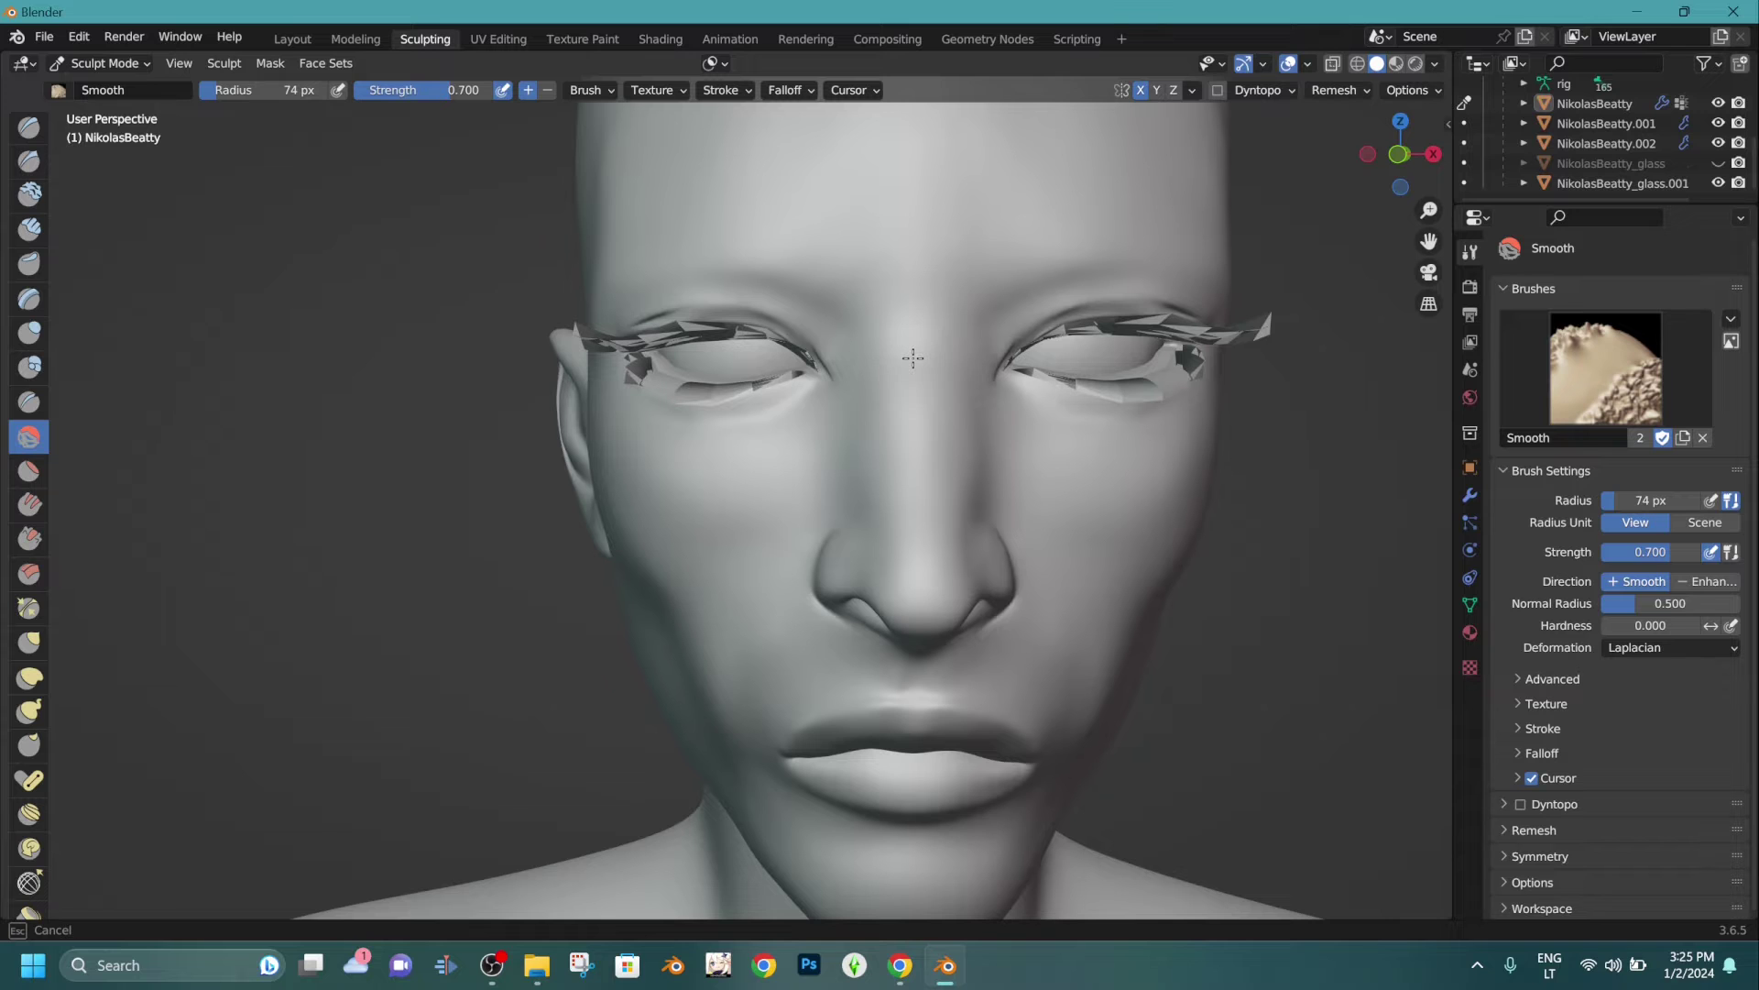
left_click_drag(919, 276, 935, 344)
mouse_move(888, 233)
left_mouse_down()
mouse_move(883, 275)
mouse_move(878, 249)
left_mouse_up()
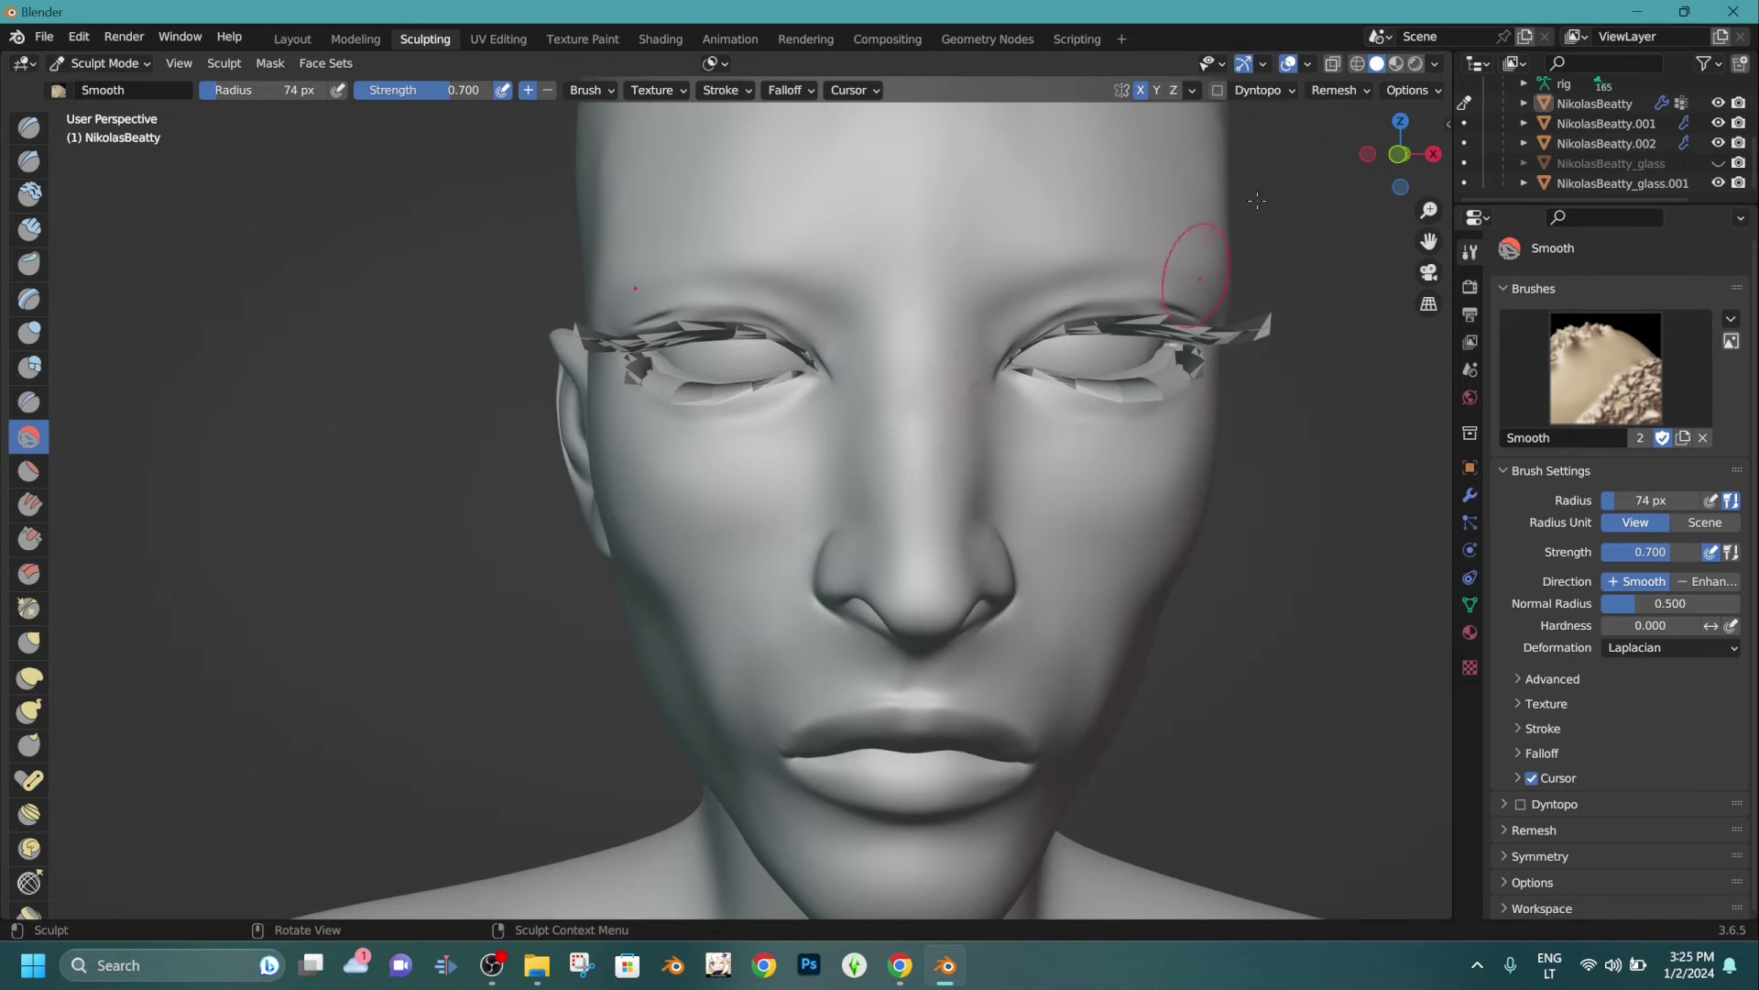
Examine the smoothed face, neck and chest in both material preview and solid shading.
left_click(1393, 63)
middle_click_drag(1113, 281, 1182, 253)
left_click_drag(1181, 253, 1127, 260)
scroll(1127, 260, "down", 2)
mouse_move(1126, 260)
middle_mouse_down()
mouse_move(1214, 258)
mouse_move(1125, 259)
middle_mouse_up()
left_click(1382, 64)
scroll(841, 755, "down", 5)
scroll(840, 754, "up", 2)
mouse_move(834, 825)
middle_mouse_down("shift")
mouse_move(864, 531)
mouse_move(842, 593)
mouse_move(762, 498)
mouse_move(903, 440)
mouse_move(946, 476)
middle_mouse_up("shift")
scroll(947, 475, "up", 4)
left_click(1397, 63)
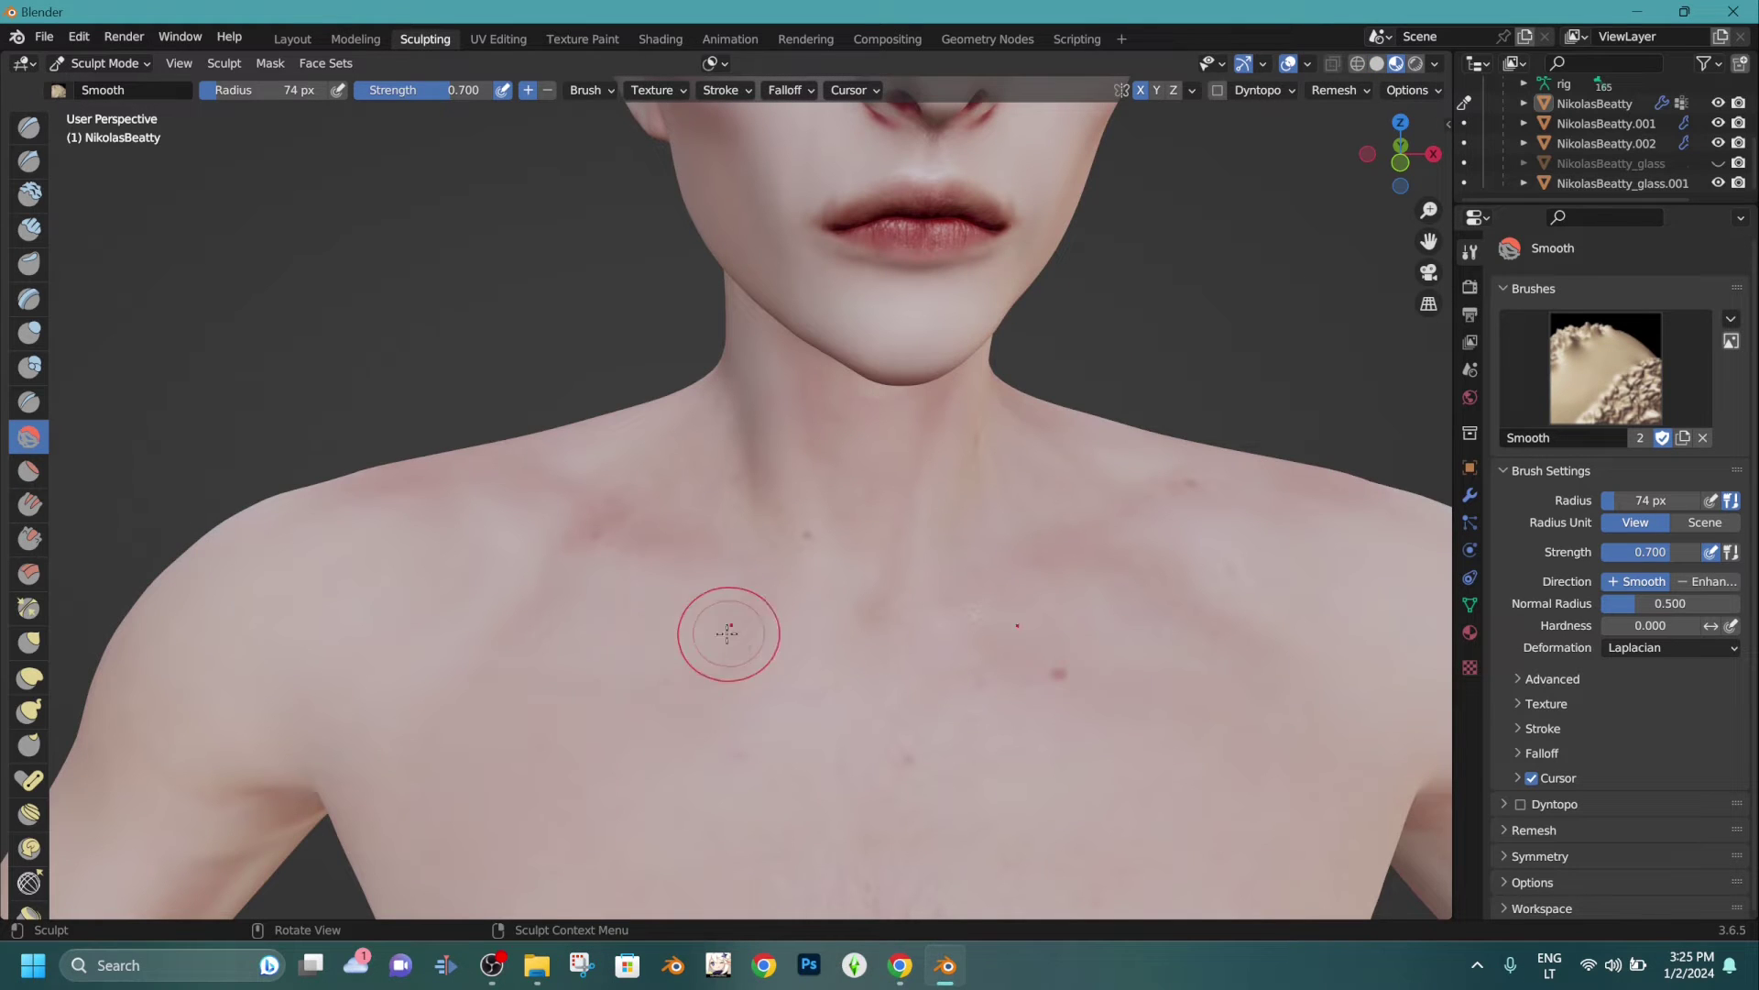
Carve the hollows along both collarbones with the Draw Sharp brush in Subtract mode, 74 px radius and 0.500 strength.
left_click(29, 161)
middle_click_drag(522, 244, 550, 302)
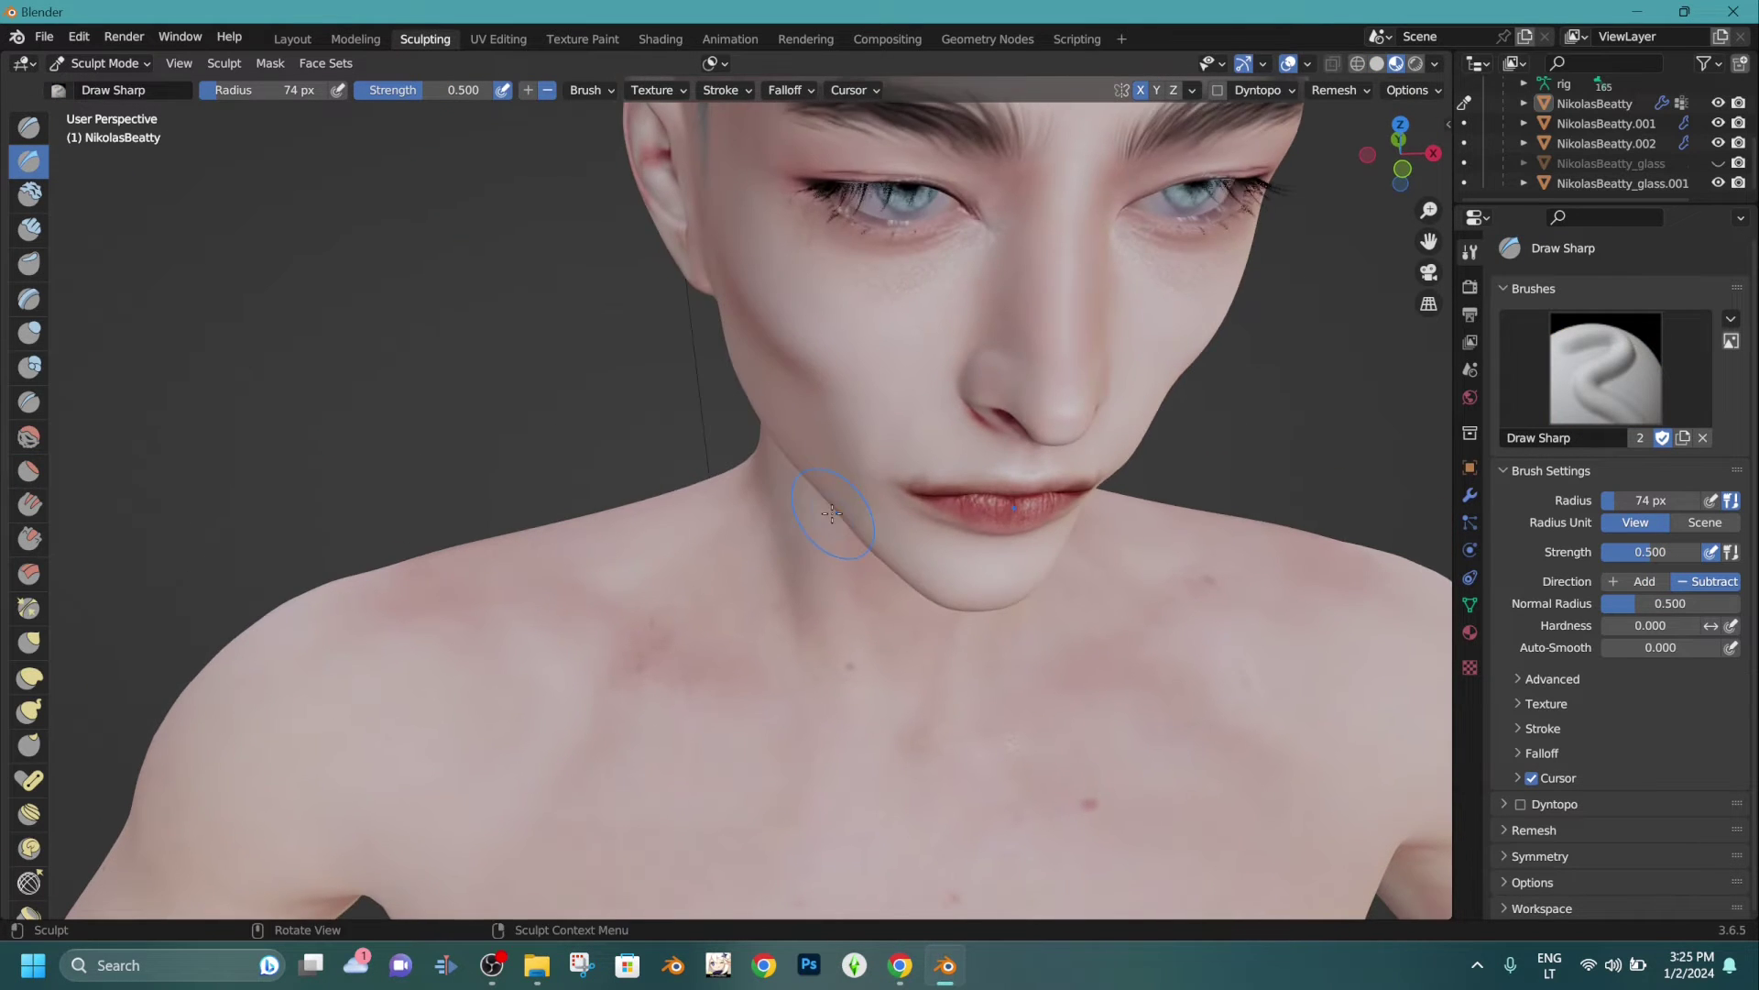
middle_click_drag(829, 581, 888, 464, "shift")
middle_click_drag(641, 570, 690, 591)
left_click_drag(690, 591, 932, 613)
left_click(1377, 63)
middle_click_drag(1264, 211, 1124, 257)
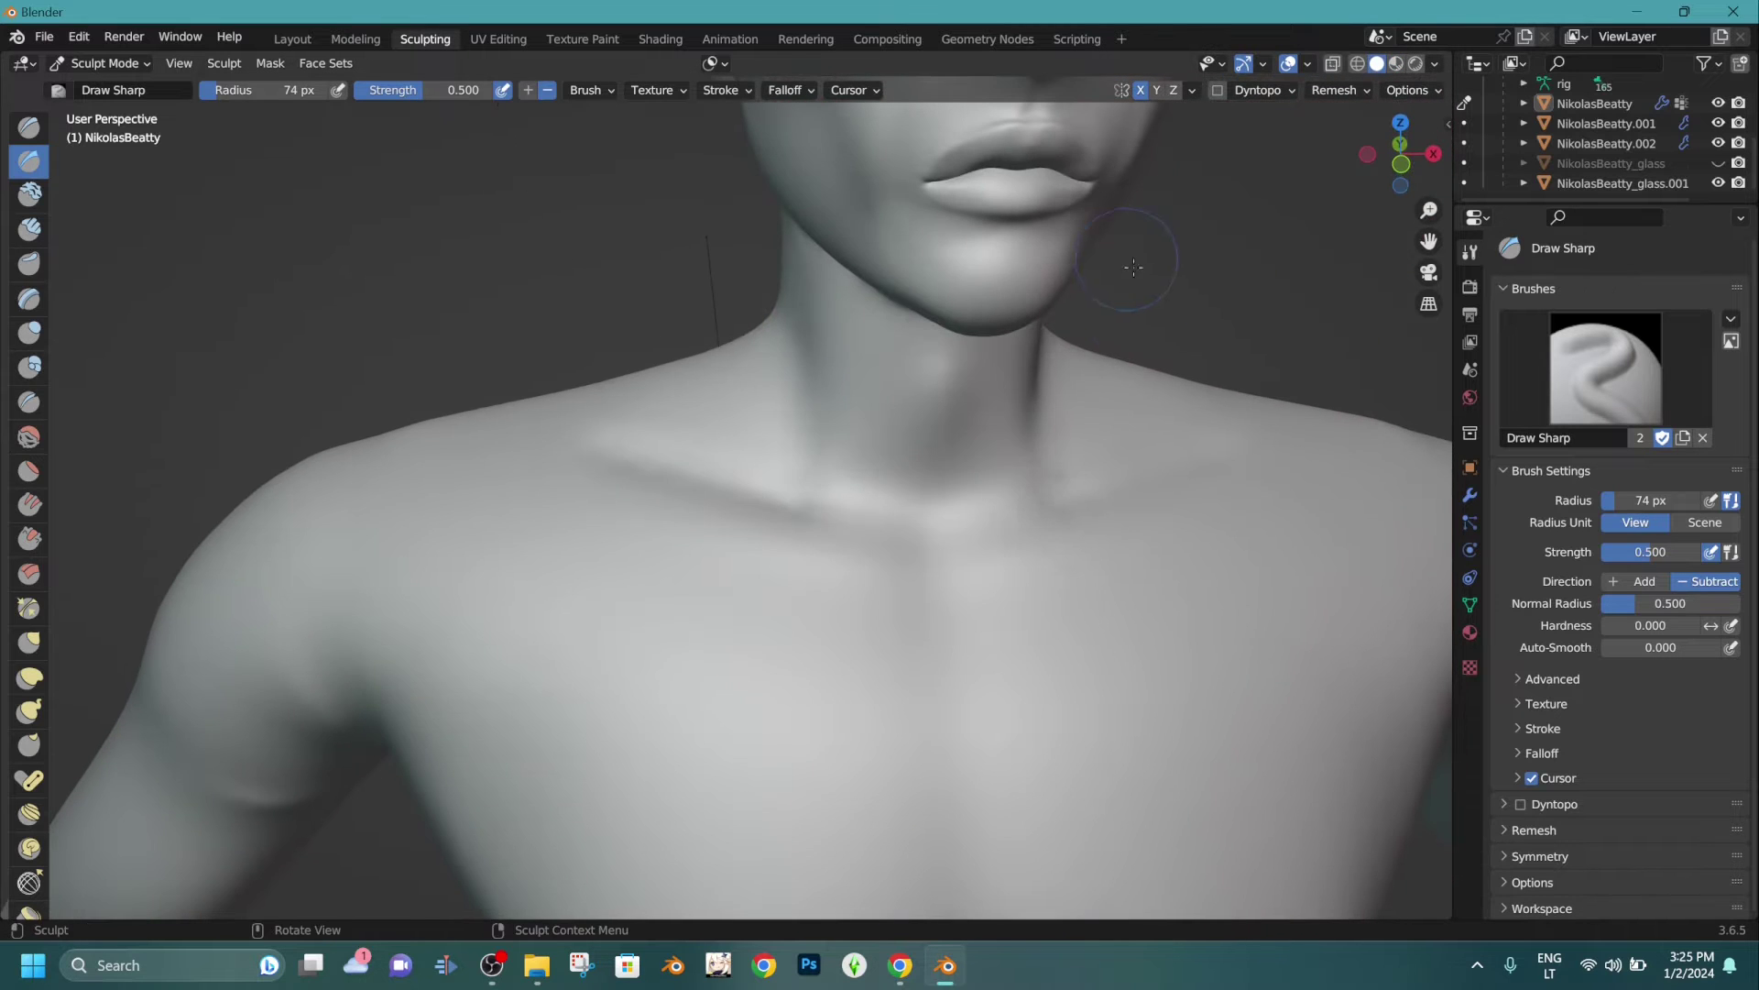
left_click_drag(1072, 504, 1172, 462)
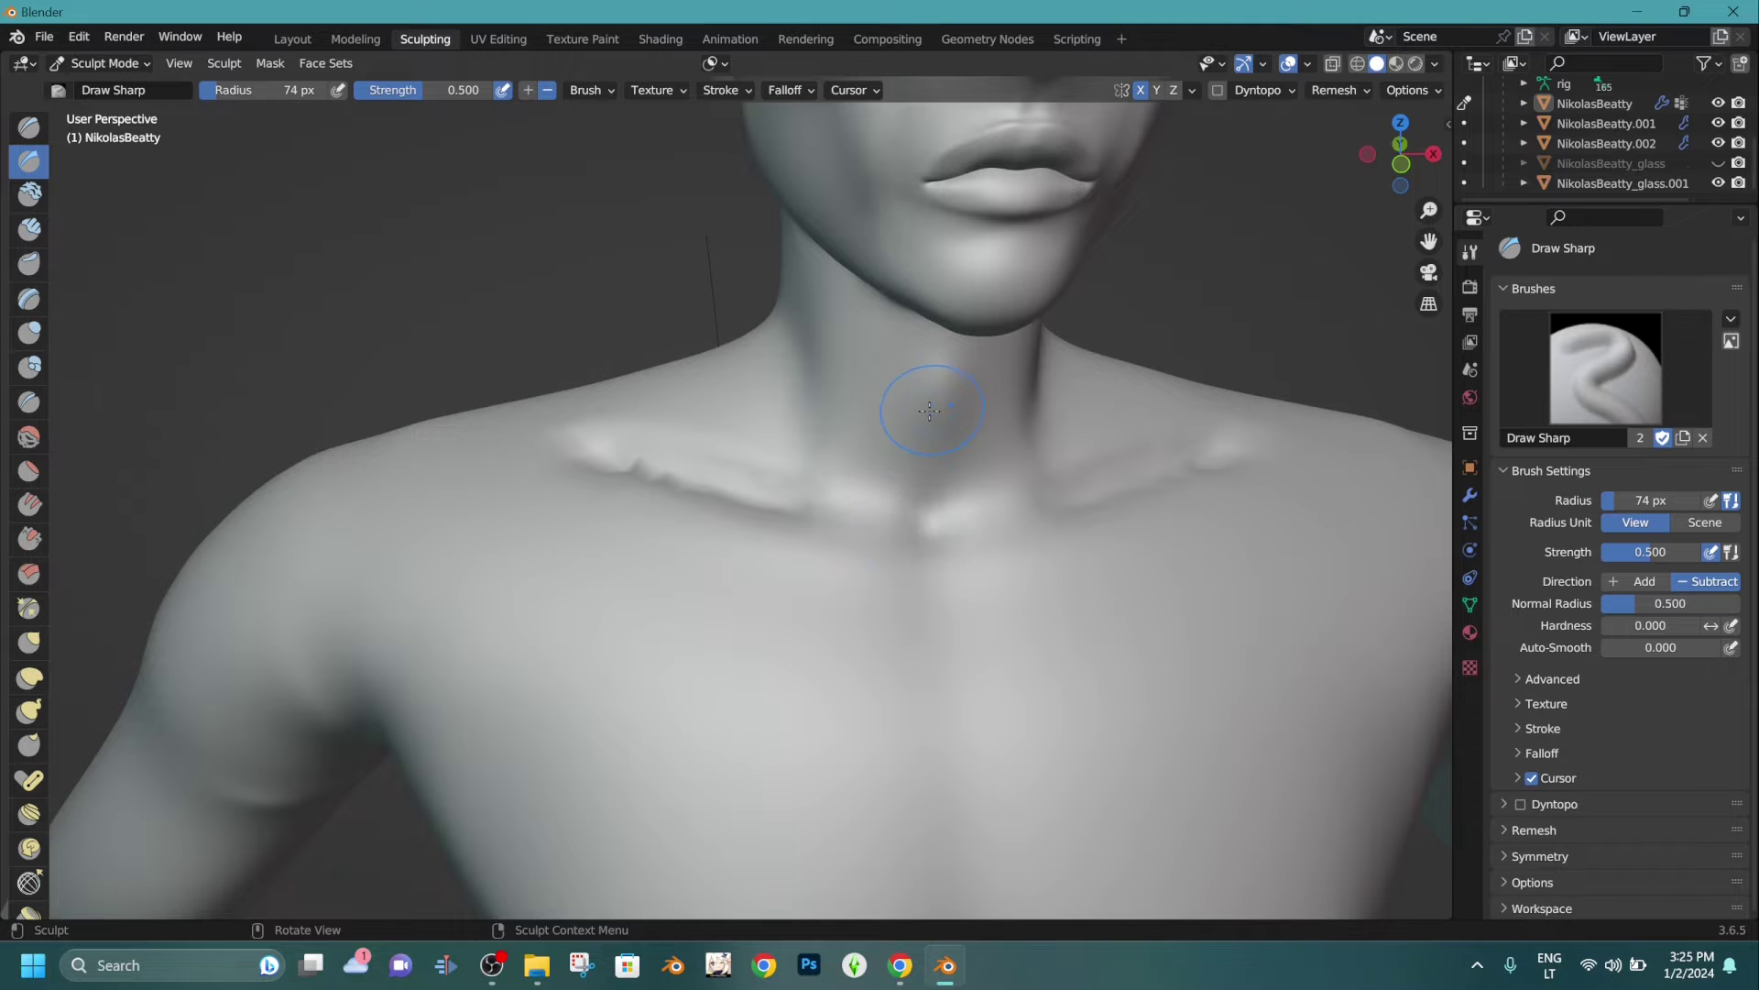
Build up the front of the throat using the Draw brush with a 91 px radius and 0.500 strength.
middle_click_drag(917, 500, 922, 388)
left_click(29, 127)
mouse_move(568, 366)
middle_mouse_down()
mouse_move(824, 385)
mouse_move(586, 331)
mouse_move(919, 283)
mouse_move(1017, 379)
mouse_move(1155, 392)
mouse_move(931, 393)
mouse_move(1041, 519)
middle_mouse_up()
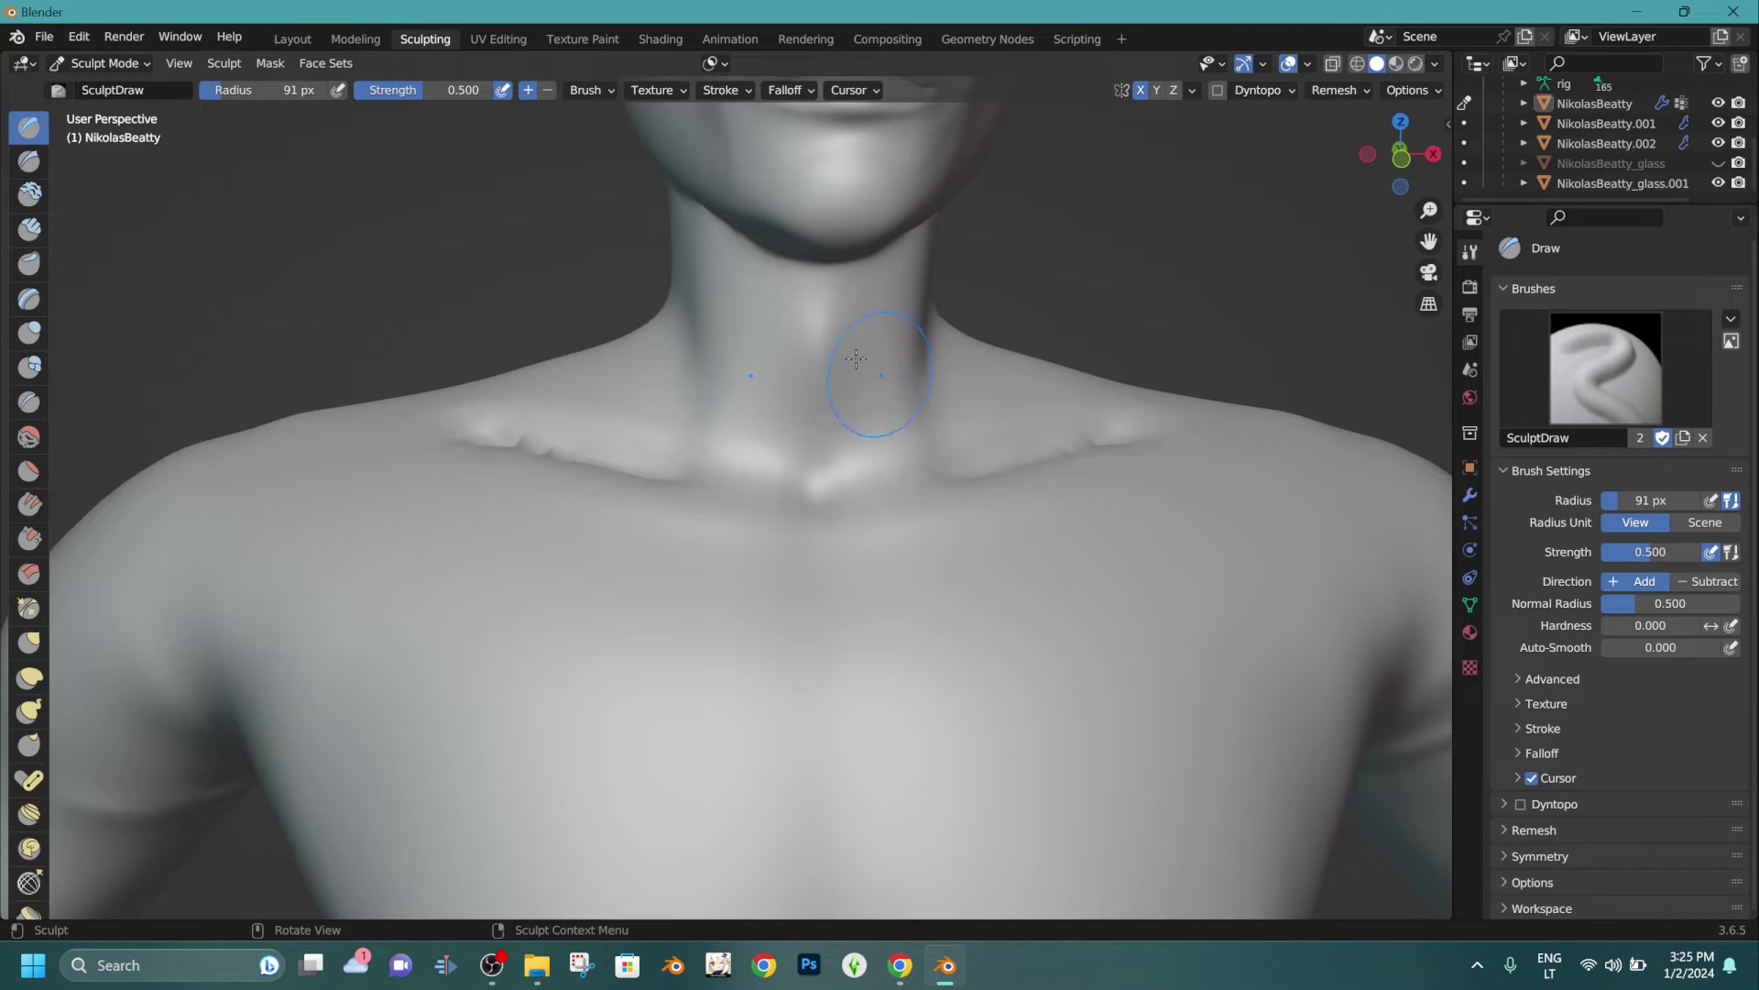
mouse_move(825, 337)
middle_mouse_down()
mouse_move(1054, 371)
mouse_move(919, 389)
mouse_move(824, 333)
mouse_move(962, 424)
middle_mouse_up()
Carve the neck muscle lines down to the collarbones with the Draw Sharp brush at 91 px radius, guided by the skin texture.
left_click(1398, 65)
scroll(830, 339, "up", 1)
left_click(28, 160)
left_click_drag(864, 349, 883, 439)
mouse_move(883, 440)
middle_mouse_down()
mouse_move(786, 405)
mouse_move(786, 385)
mouse_move(694, 393)
mouse_move(924, 323)
middle_mouse_up()
scroll(785, 385, "down", 3)
middle_click_drag(851, 149, 863, 189)
middle_click_drag(845, 119, 927, 343)
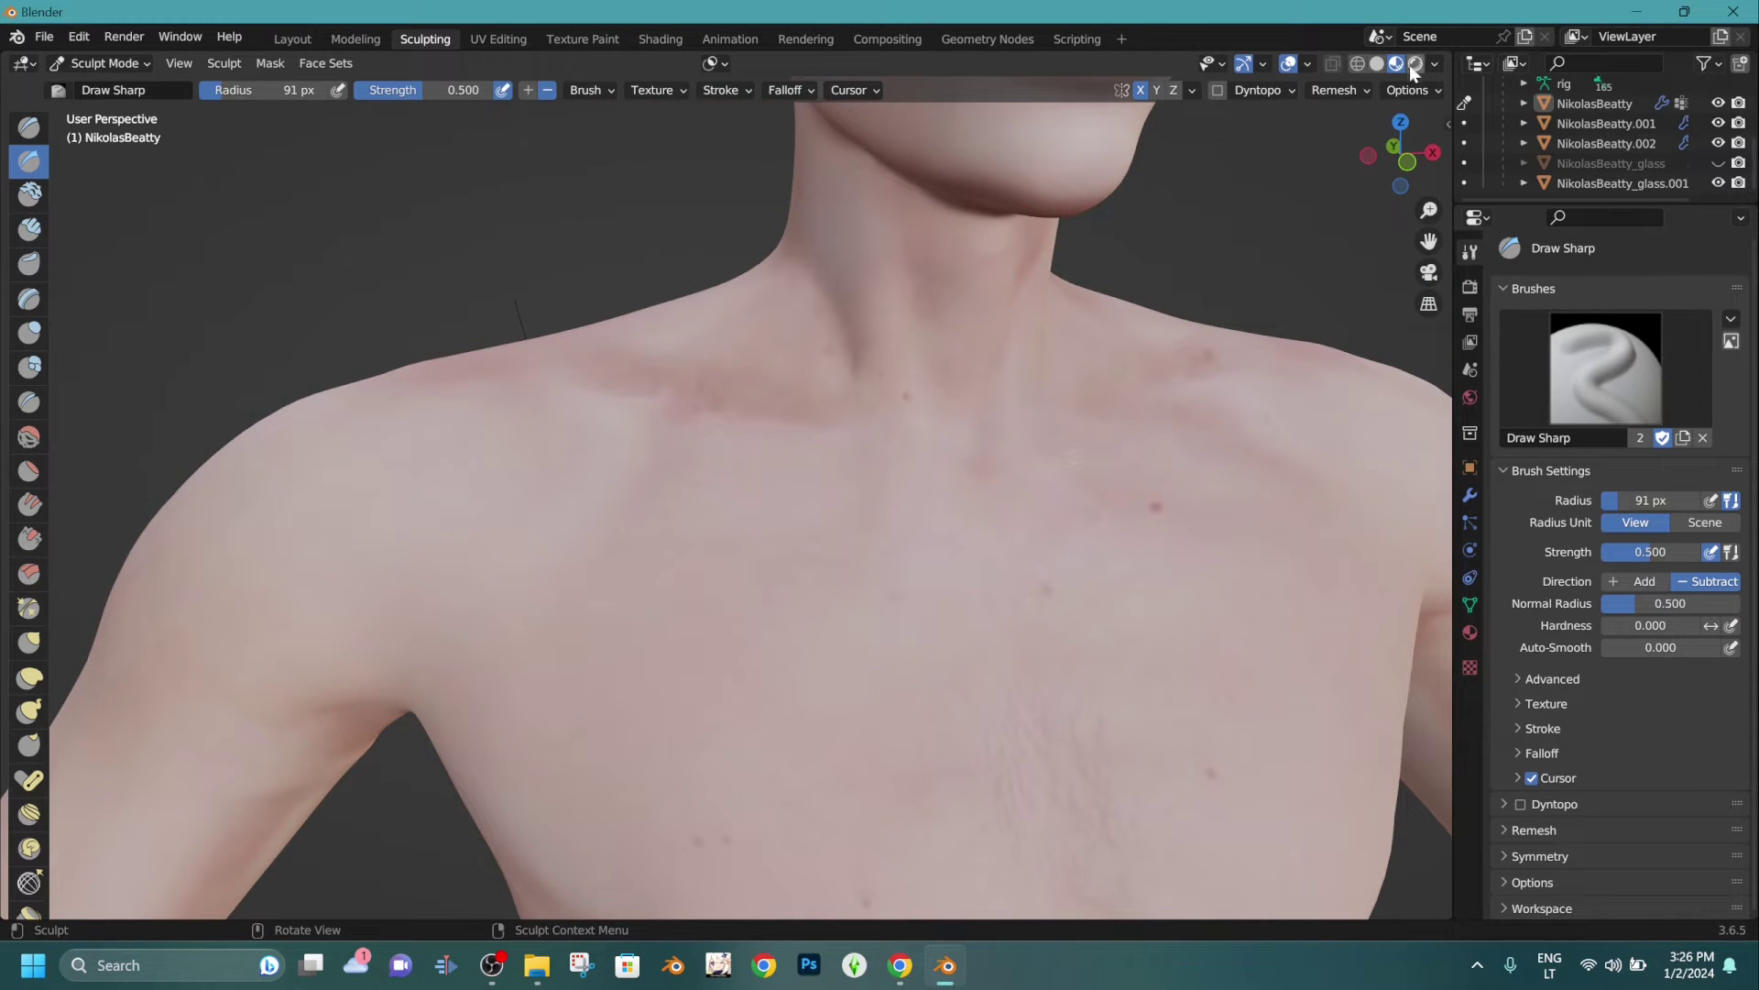
Smooth the neck muscles and the hollow at the base of the throat with the Smooth brush at 0.156 strength.
left_click(1376, 63)
mouse_move(953, 240)
middle_mouse_down()
mouse_move(893, 220)
mouse_move(907, 372)
middle_mouse_up()
scroll(907, 371, "up", 3)
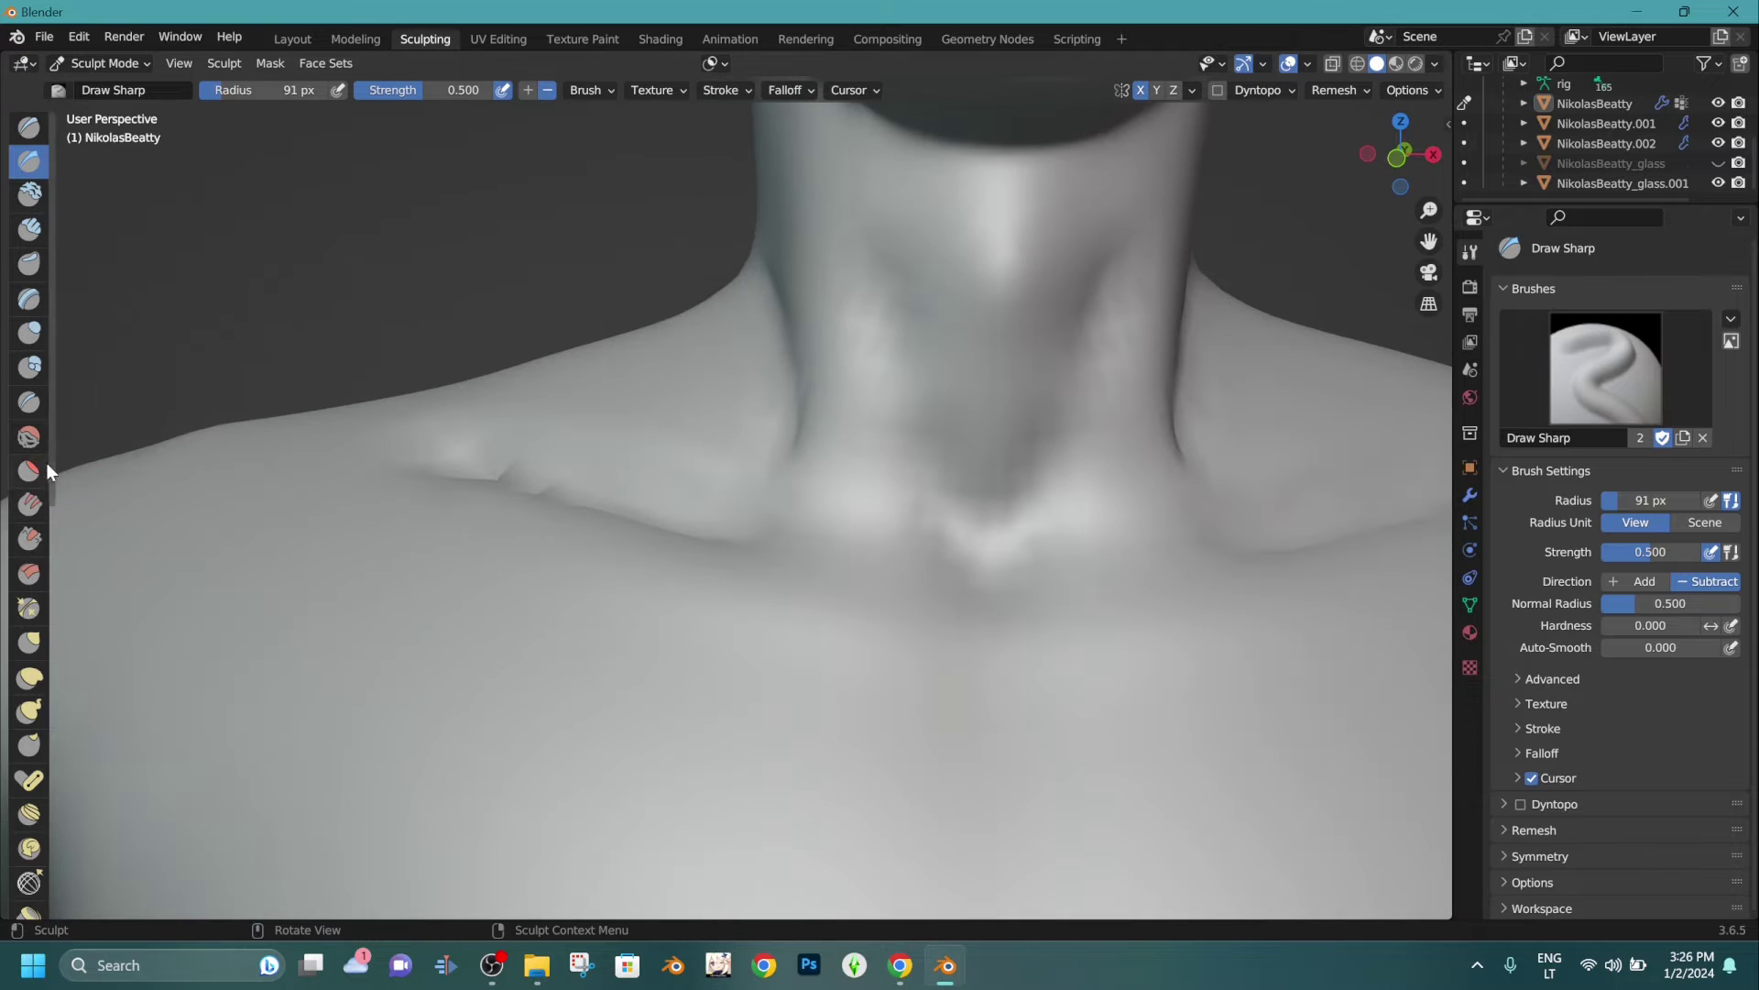
left_click(28, 436)
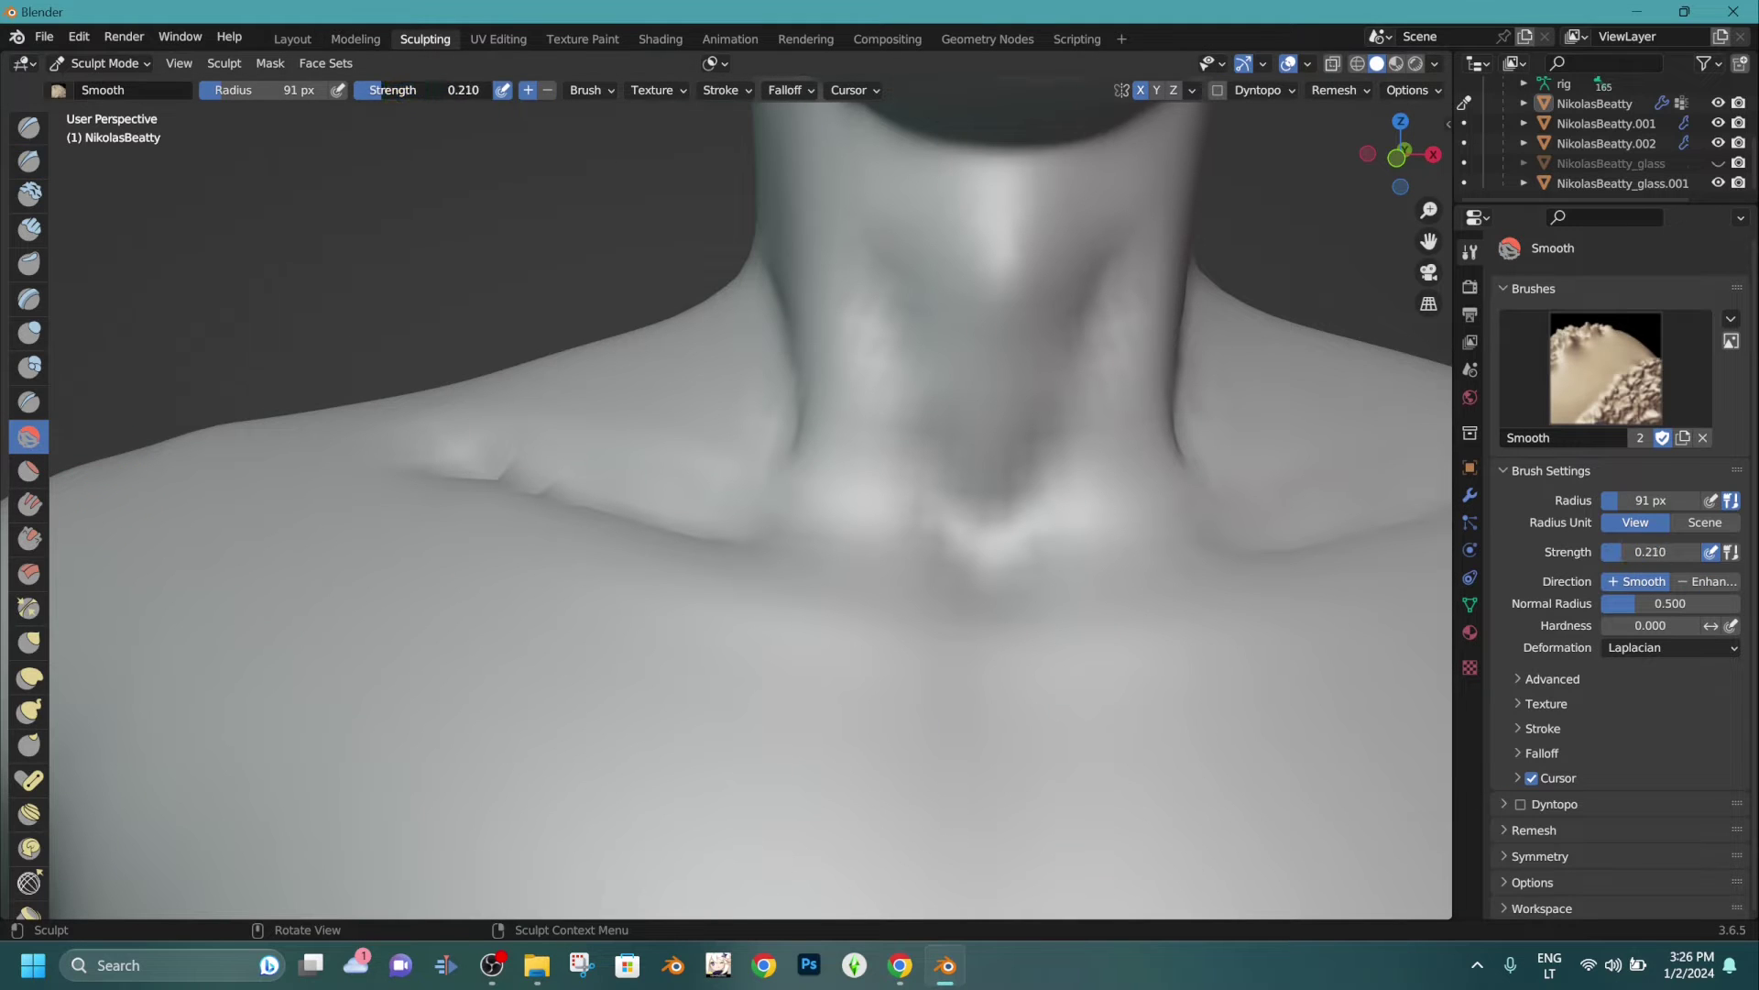
left_click_drag(885, 259, 914, 492)
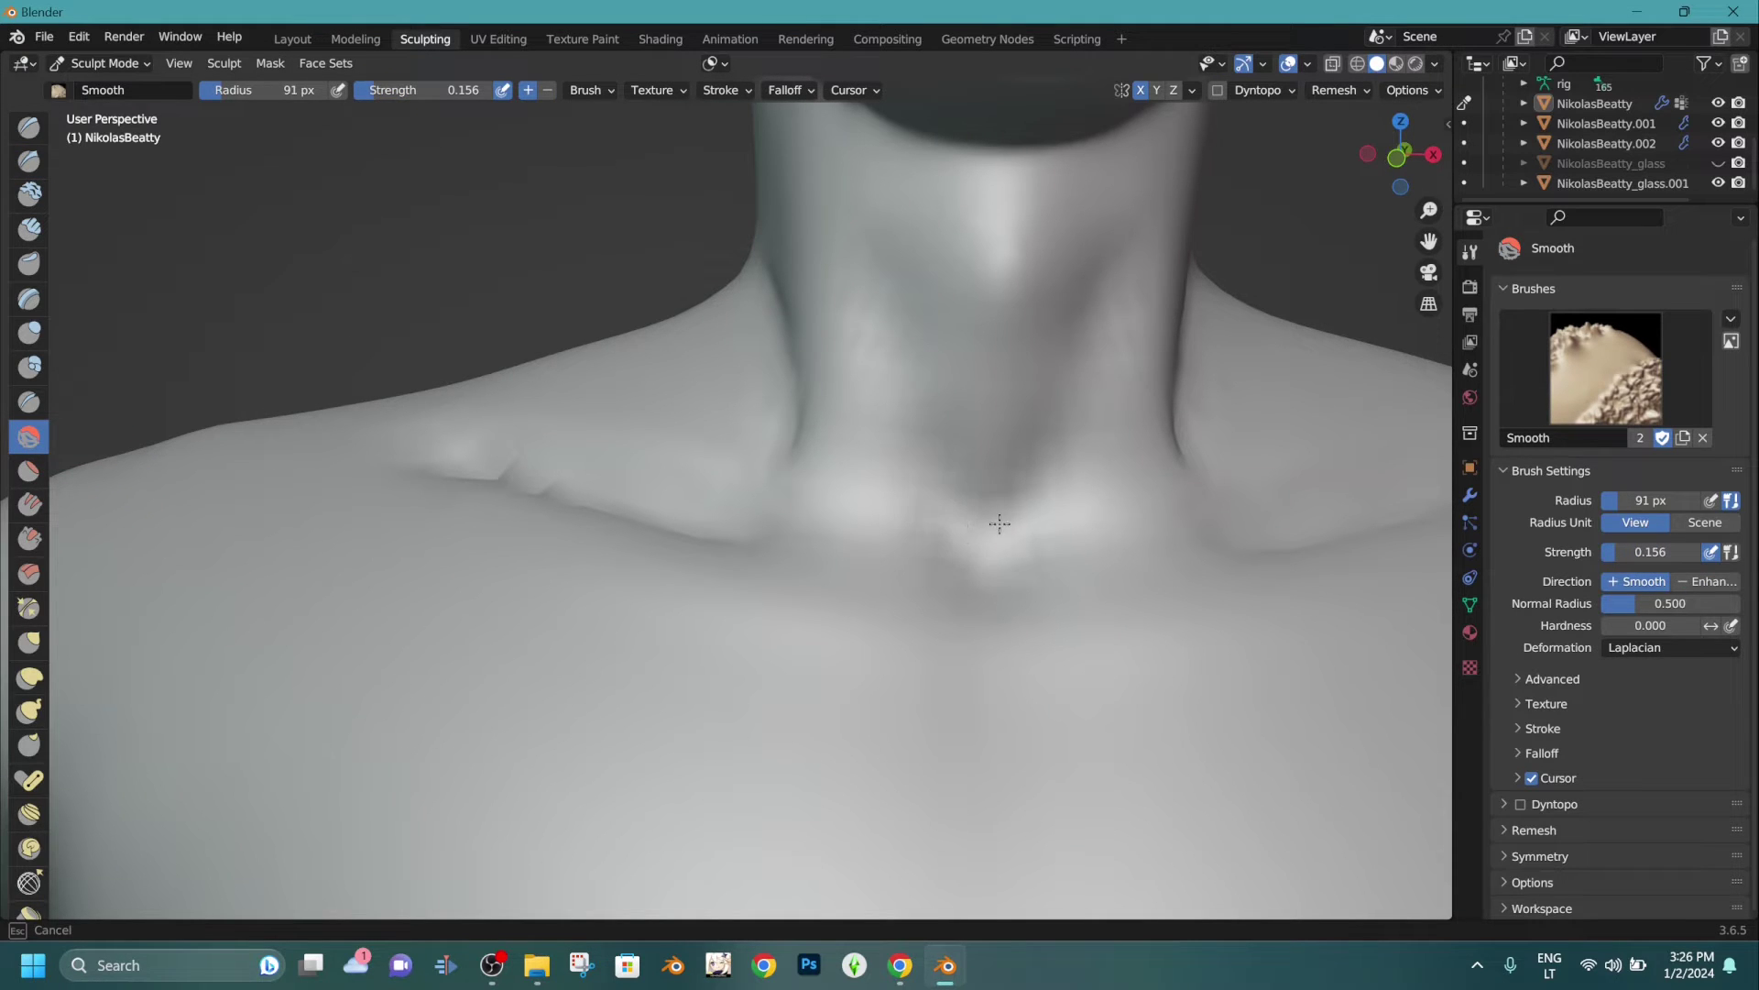
Build up the skin around the collarbone near the shoulder with the Draw brush at 137 px radius in material preview.
left_click(1397, 64)
scroll(1021, 577, "down", 6)
middle_click_drag(1021, 577, 1017, 476, "shift")
scroll(562, 209, "up", 6)
middle_click_drag(562, 209, 638, 430, "shift")
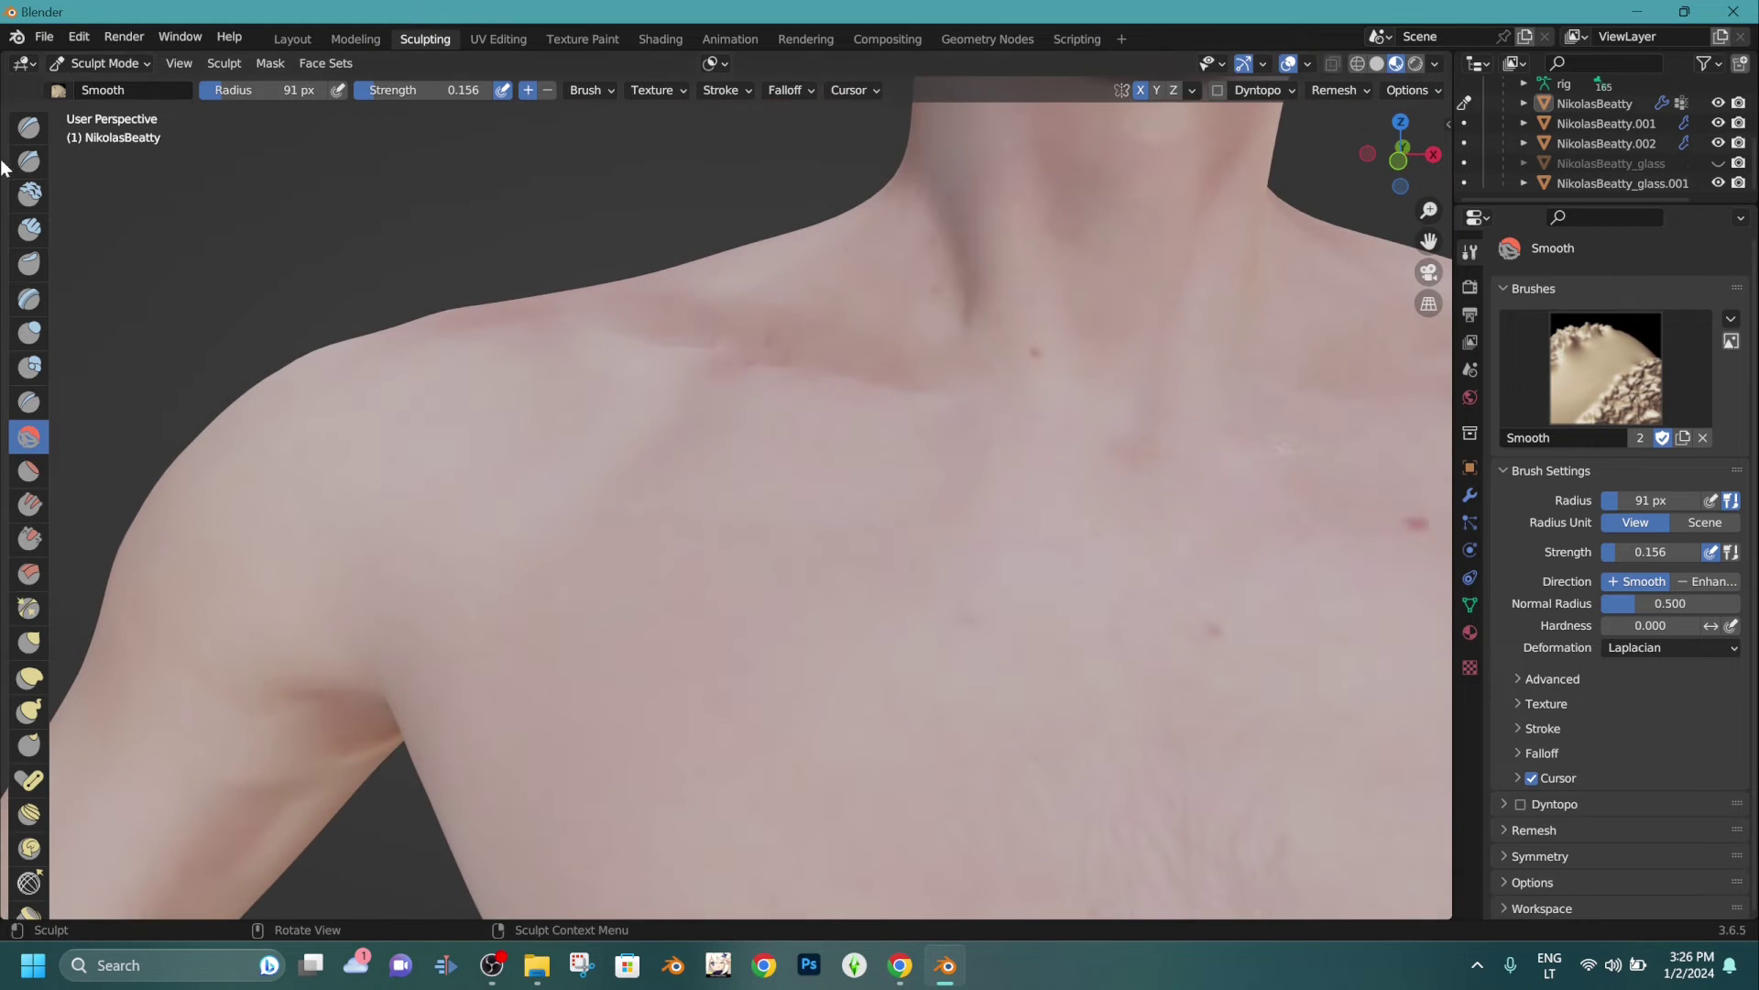
left_click(18, 123)
middle_click_drag(750, 426, 1105, 517)
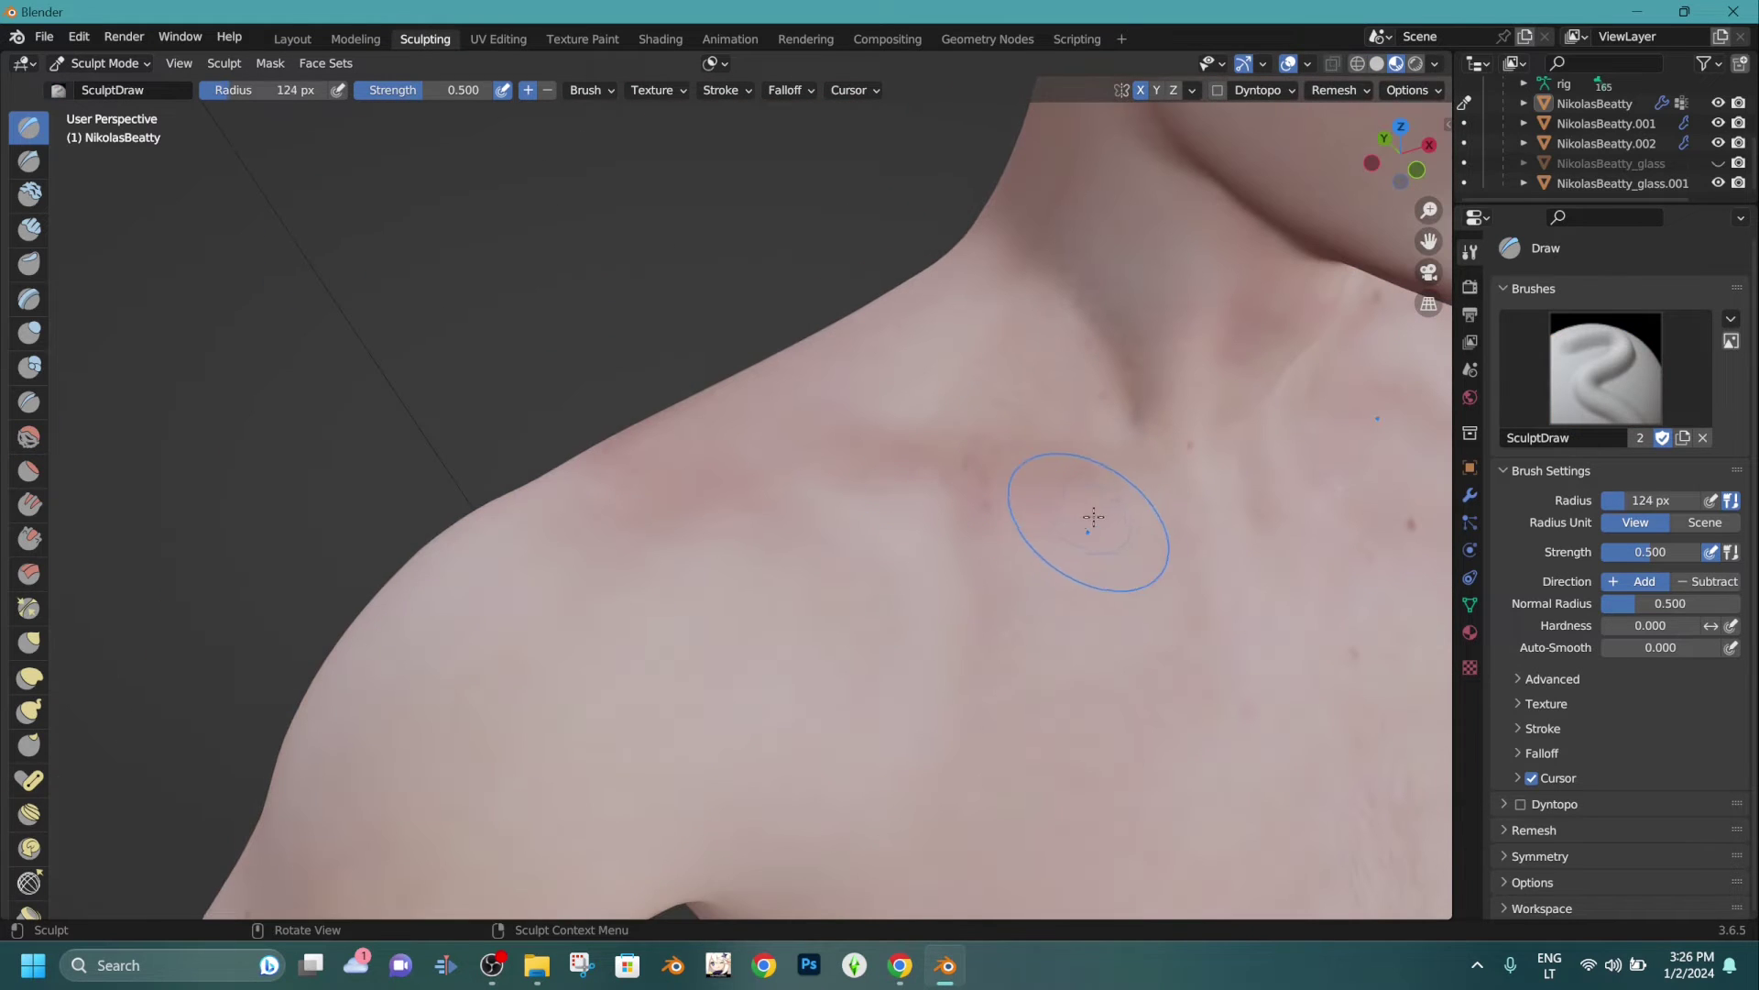
middle_click_drag(915, 538, 915, 538)
left_click_drag(801, 528, 757, 538)
middle_click_drag(758, 538, 656, 448)
Build up the trapezius slope between neck and shoulder in solid shading with the Inflate brush at 137 px radius and 0.500 strength.
scroll(656, 449, "down", 5)
scroll(800, 491, "down", 1)
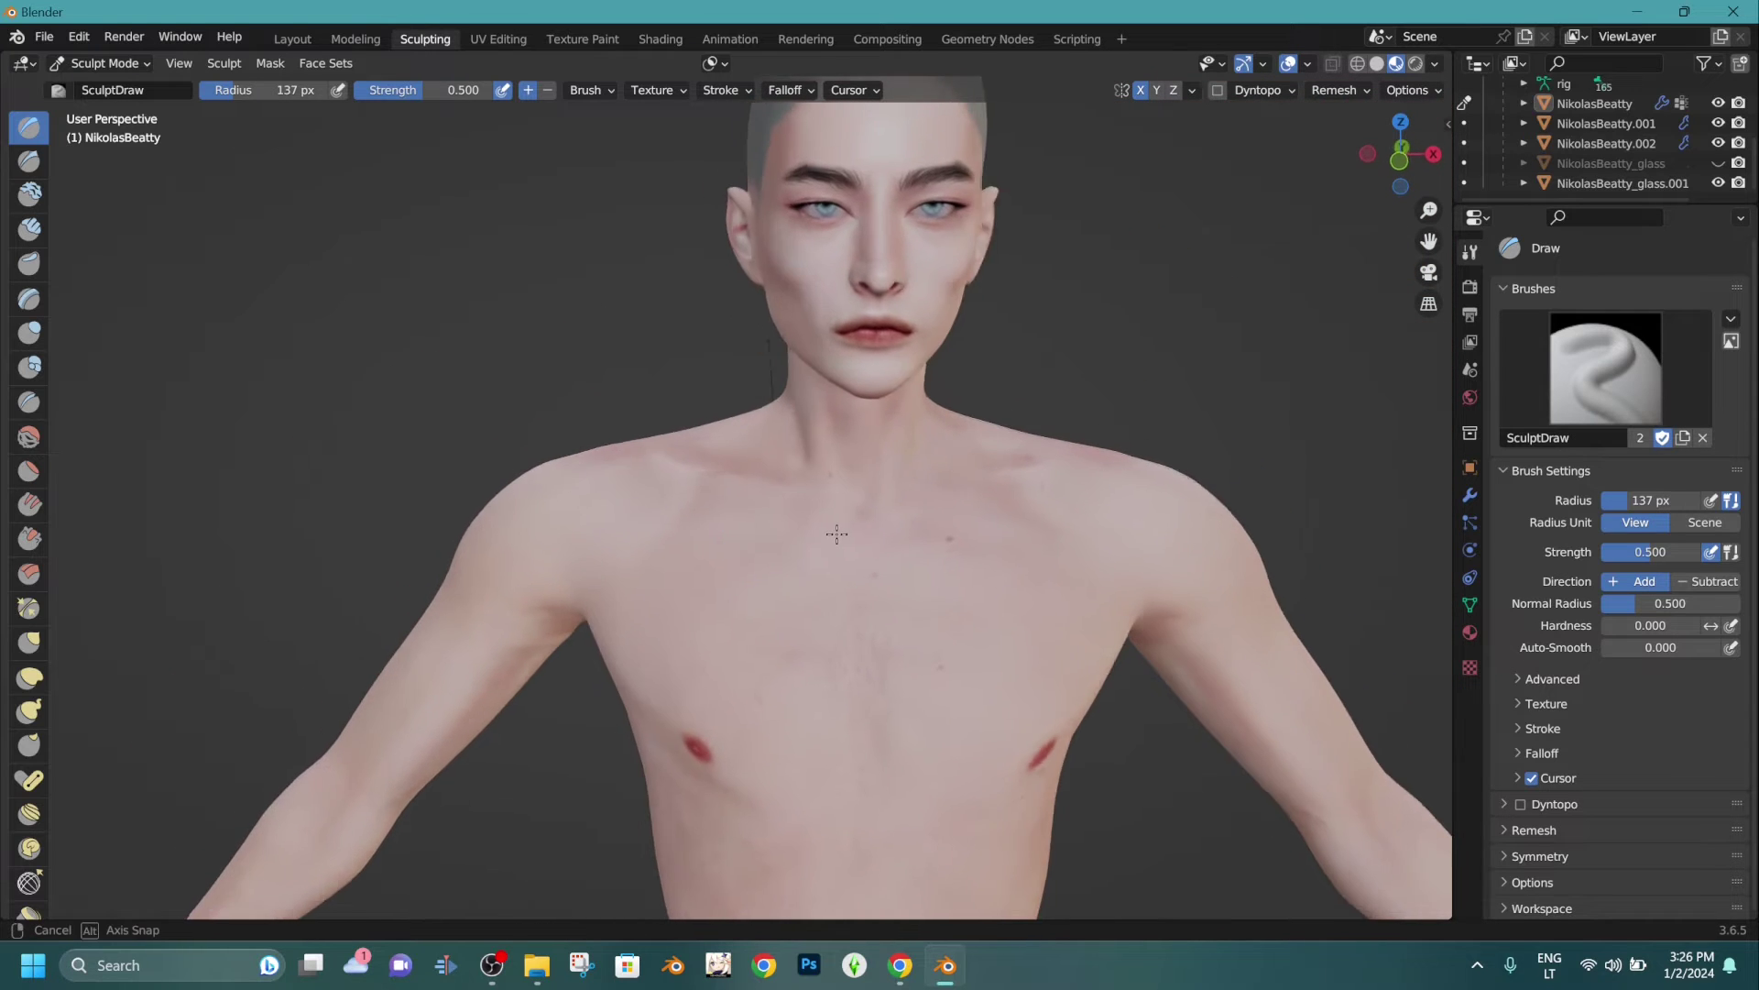
middle_click_drag(824, 522, 904, 456)
left_click(1376, 64)
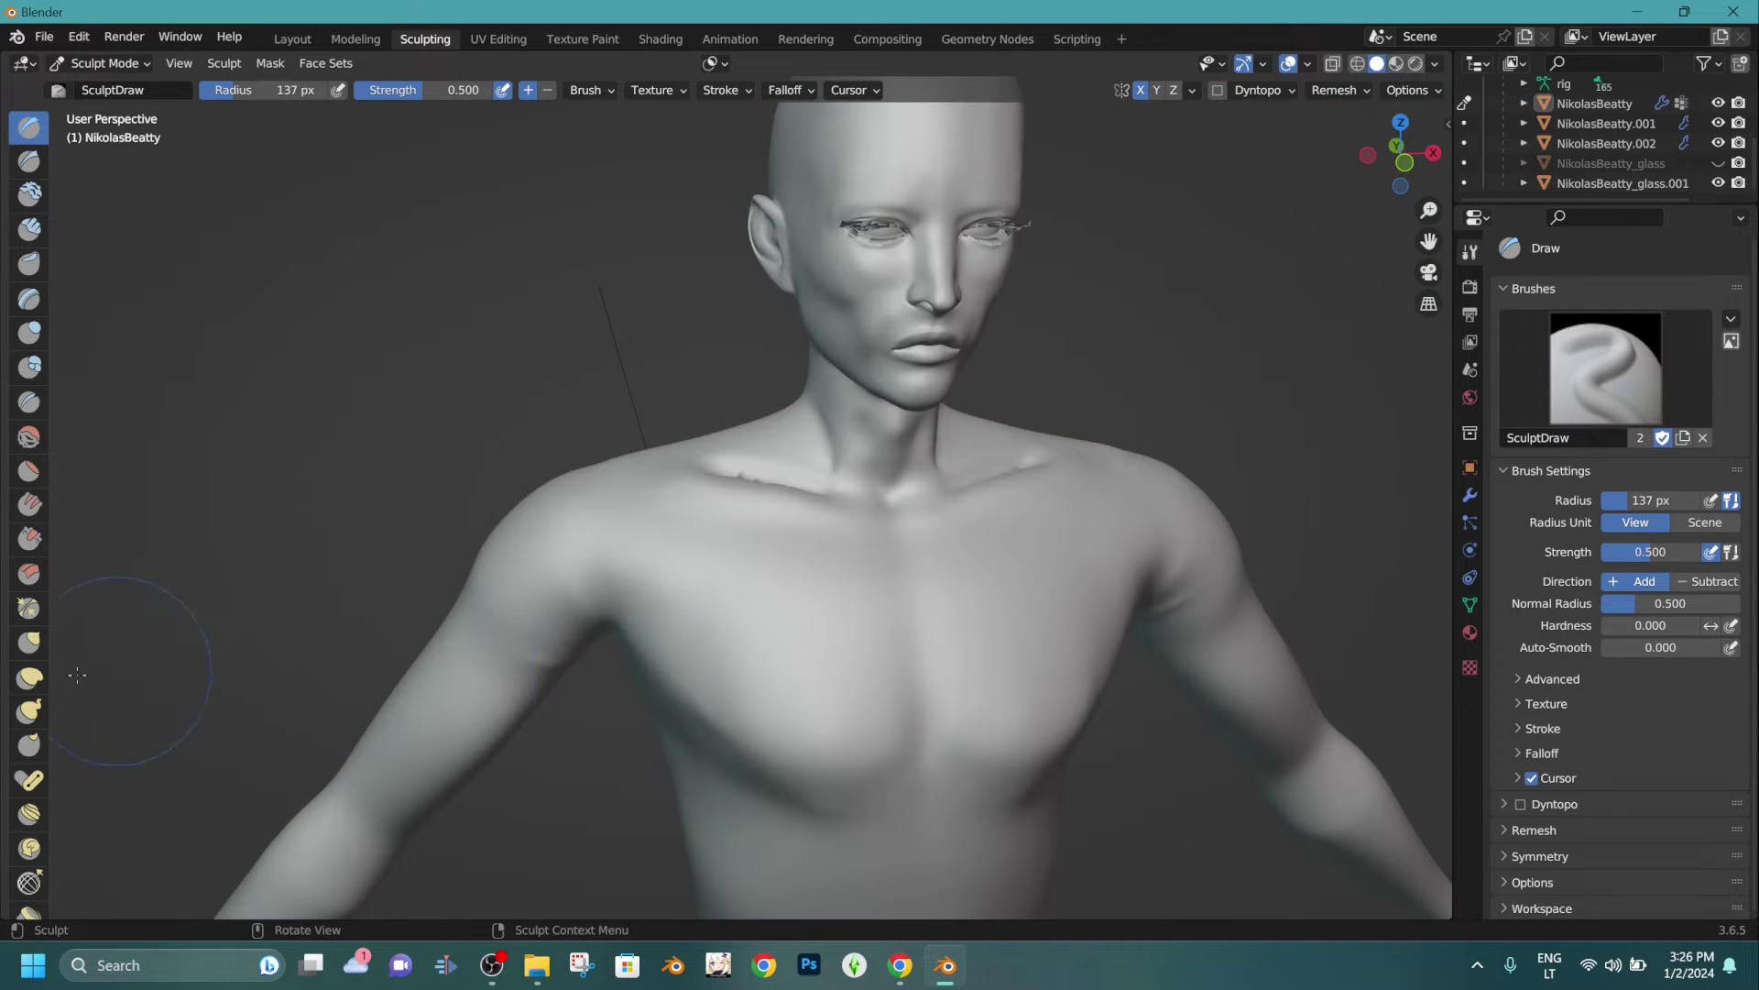
left_click(29, 333)
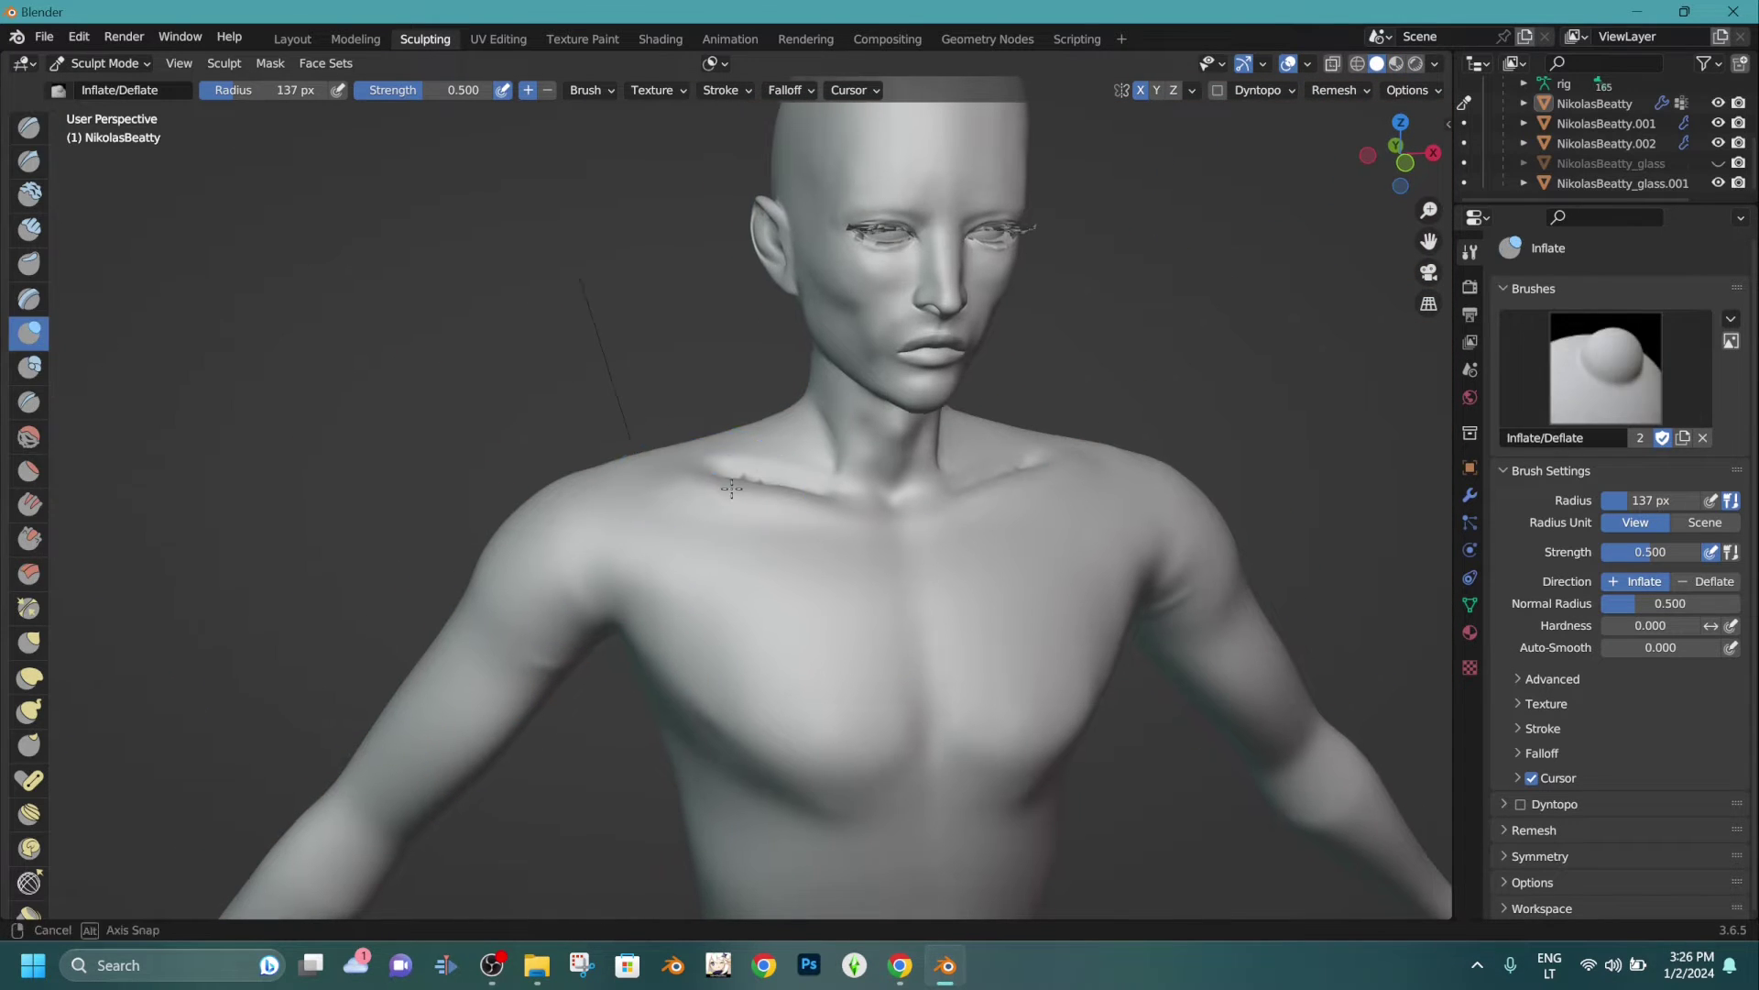
middle_click_drag(701, 463, 756, 455)
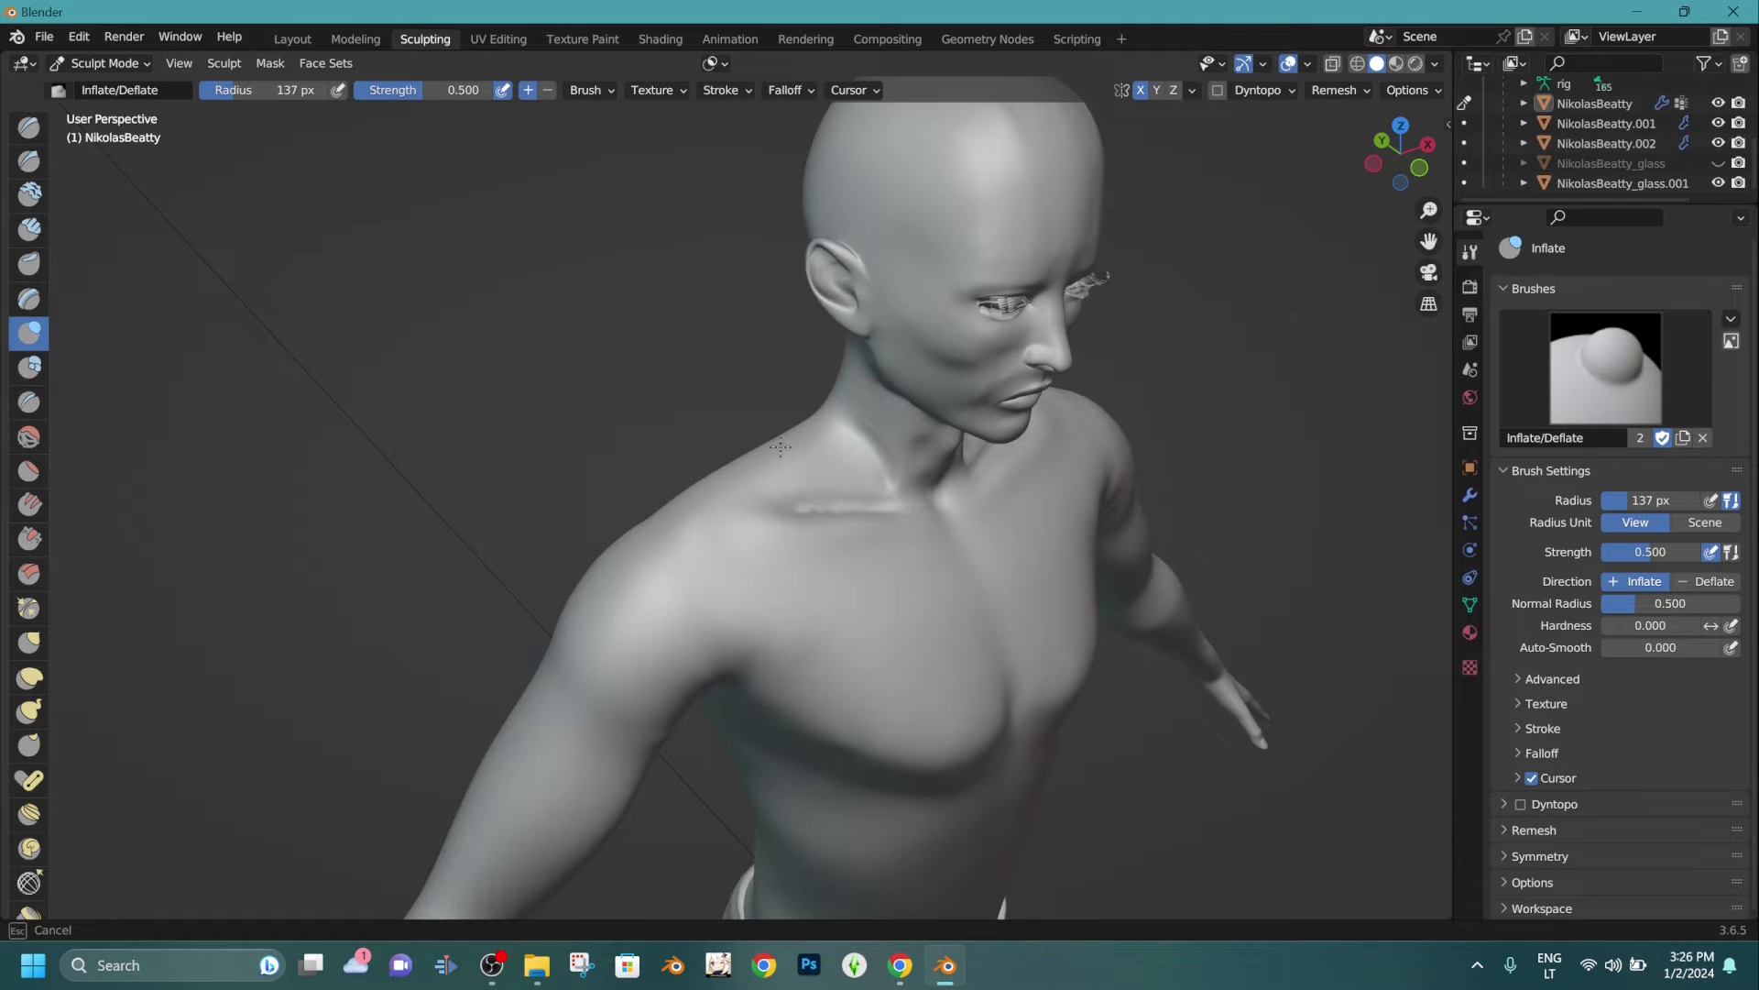
left_click_drag(832, 431, 748, 485)
mouse_move(748, 485)
middle_mouse_down()
mouse_move(651, 421)
mouse_move(691, 464)
mouse_move(713, 456)
middle_mouse_up()
scroll(783, 380, "up", 3)
left_click_drag(794, 377, 768, 401)
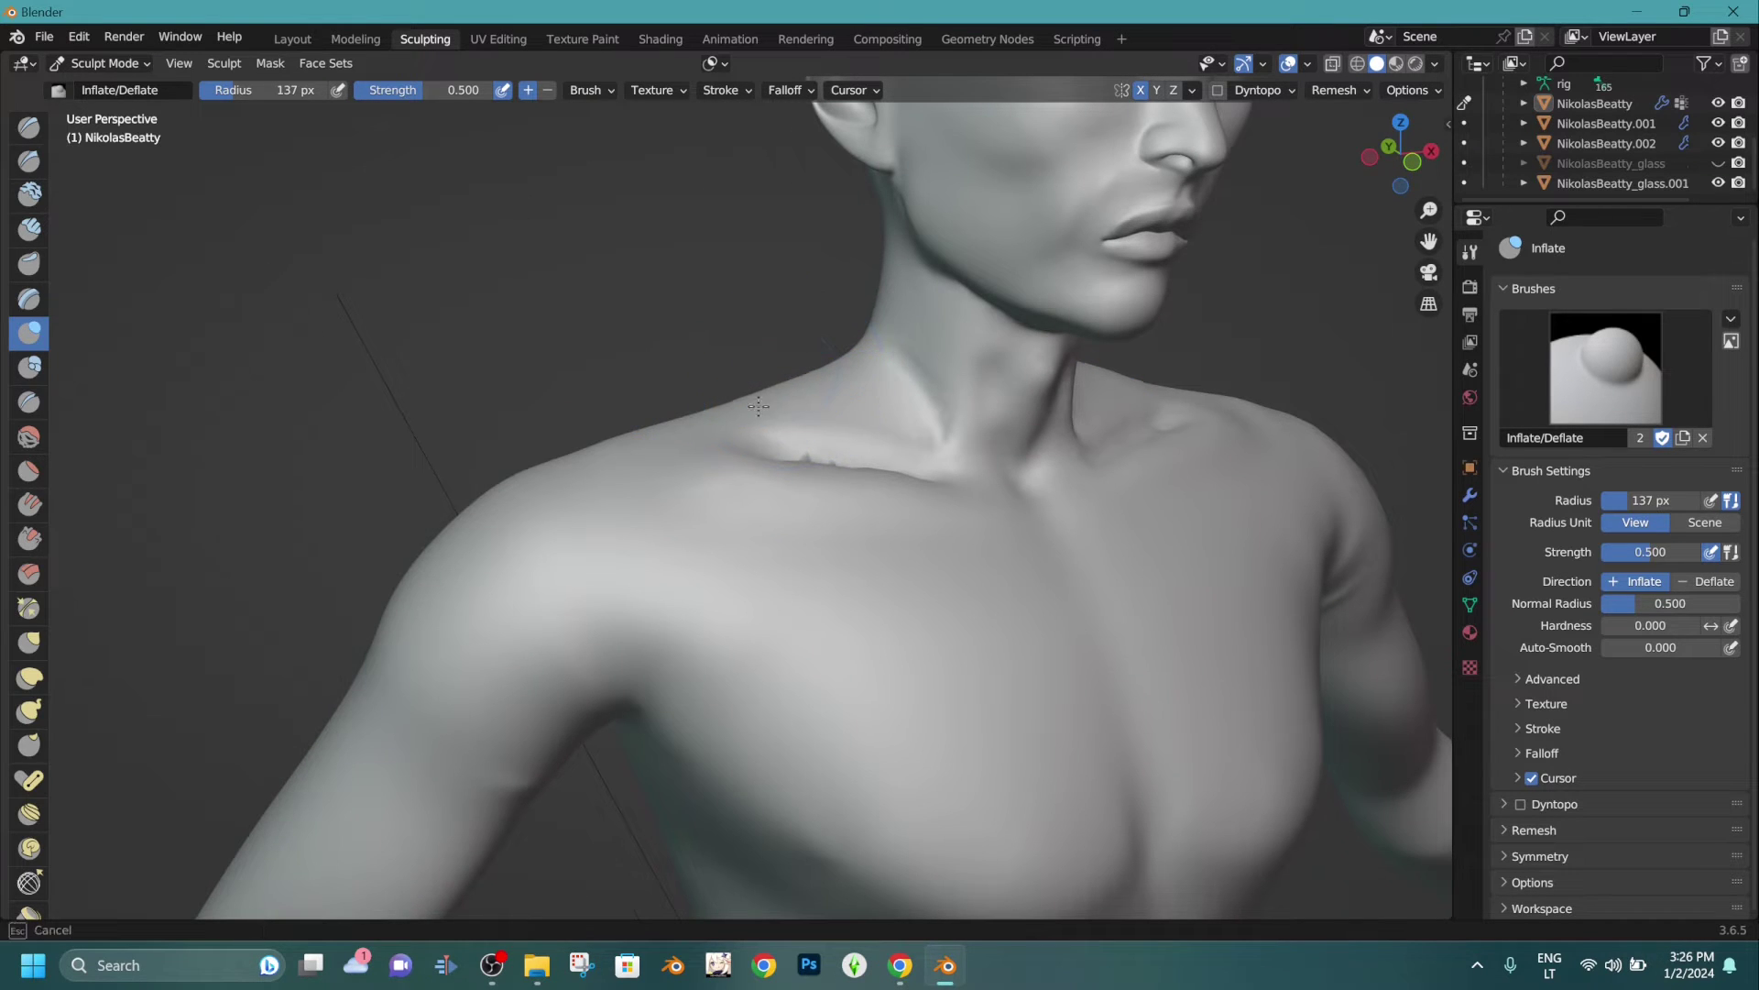
left_click_drag(646, 443, 596, 458)
Enlarge the rounded shoulder muscle with the Inflate brush at 186 px radius.
mouse_move(595, 458)
middle_mouse_down()
mouse_move(545, 459)
mouse_move(540, 486)
middle_mouse_up()
scroll(541, 486, "down", 2)
middle_click_drag(544, 504, 599, 467, "shift")
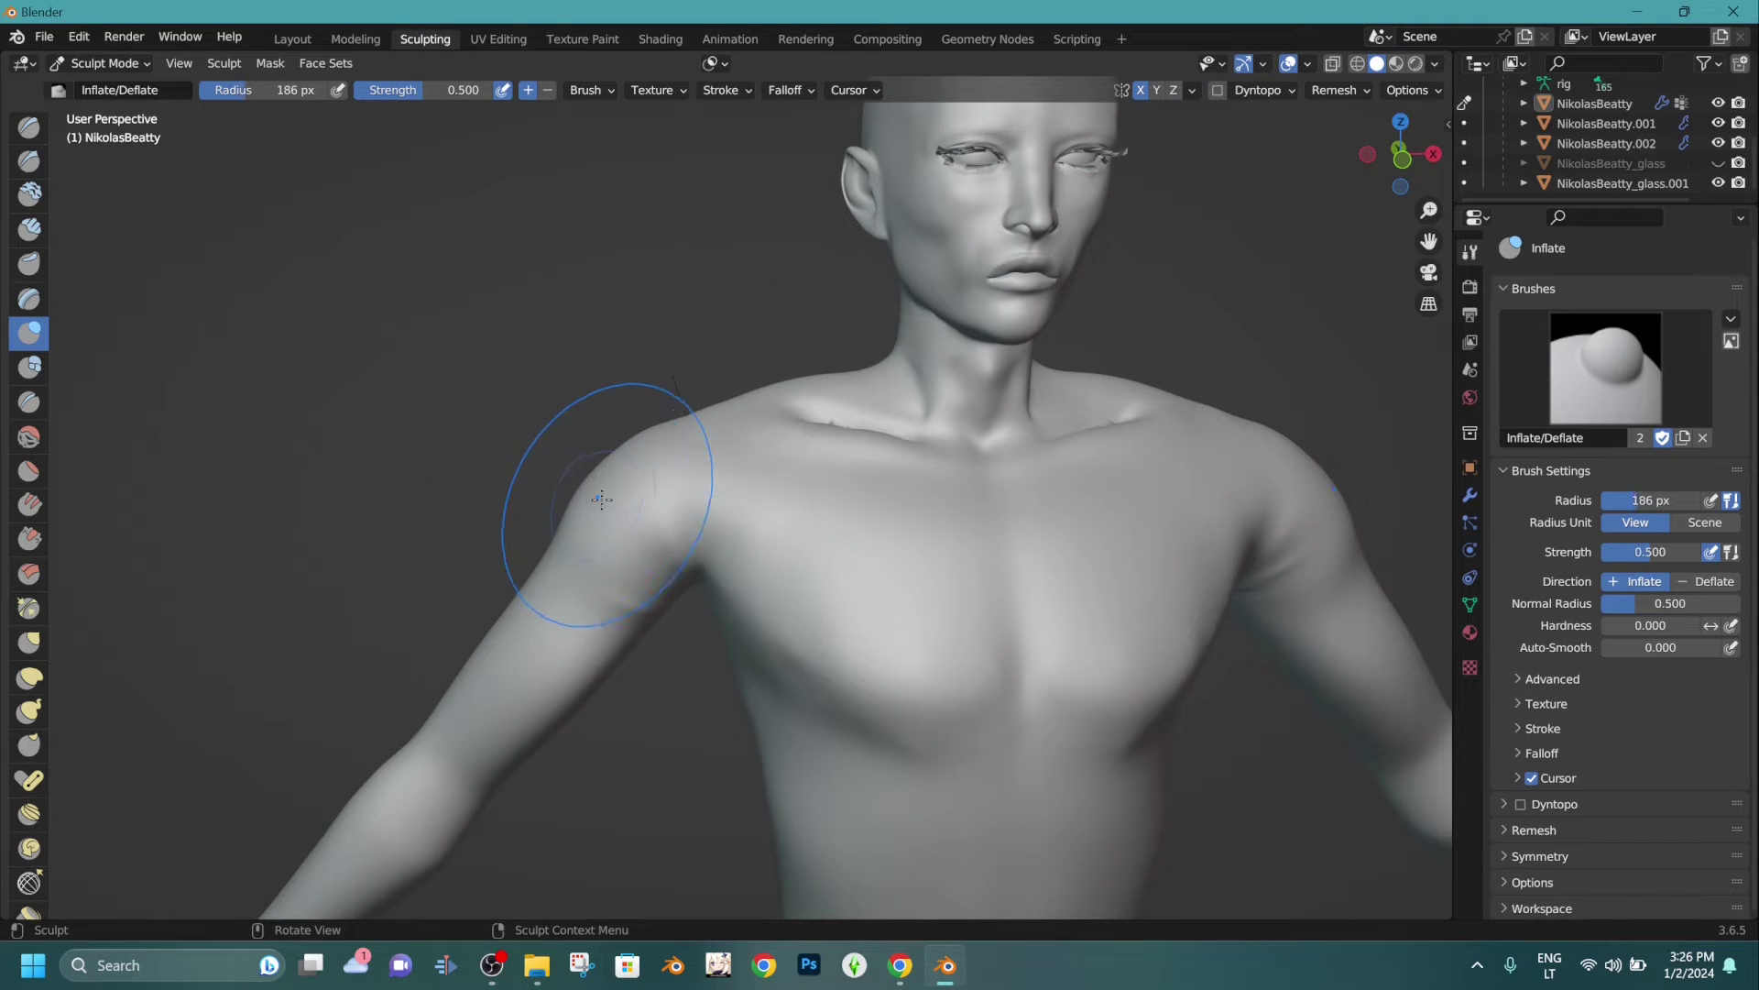
left_click_drag(625, 460, 650, 445)
mouse_move(574, 539)
left_mouse_down()
mouse_move(651, 504)
mouse_move(662, 527)
left_mouse_up()
Bulk up the upper arm from several sides with the Inflate brush at 206 px radius and 0.500 strength.
mouse_move(662, 527)
middle_mouse_down()
mouse_move(648, 397)
mouse_move(598, 315)
middle_mouse_up()
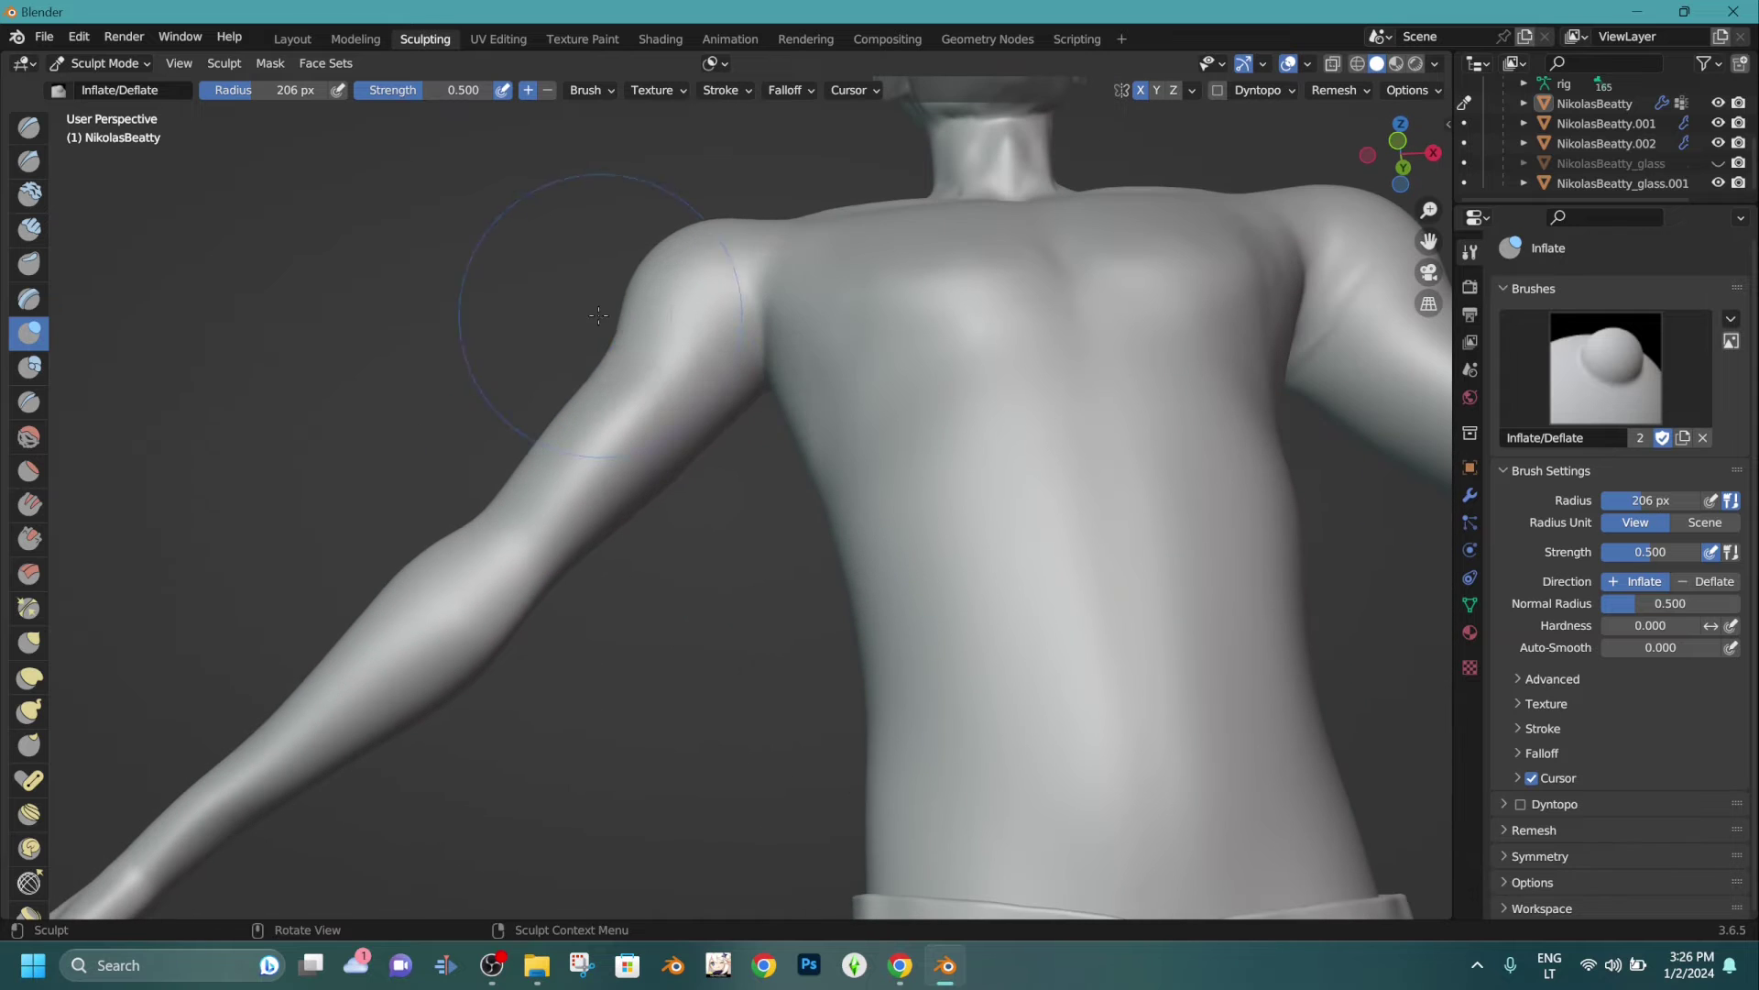
left_click_drag(682, 400, 570, 584)
left_click_drag(725, 396, 652, 474)
middle_click_drag(622, 549, 680, 619)
left_click_drag(658, 384, 582, 499)
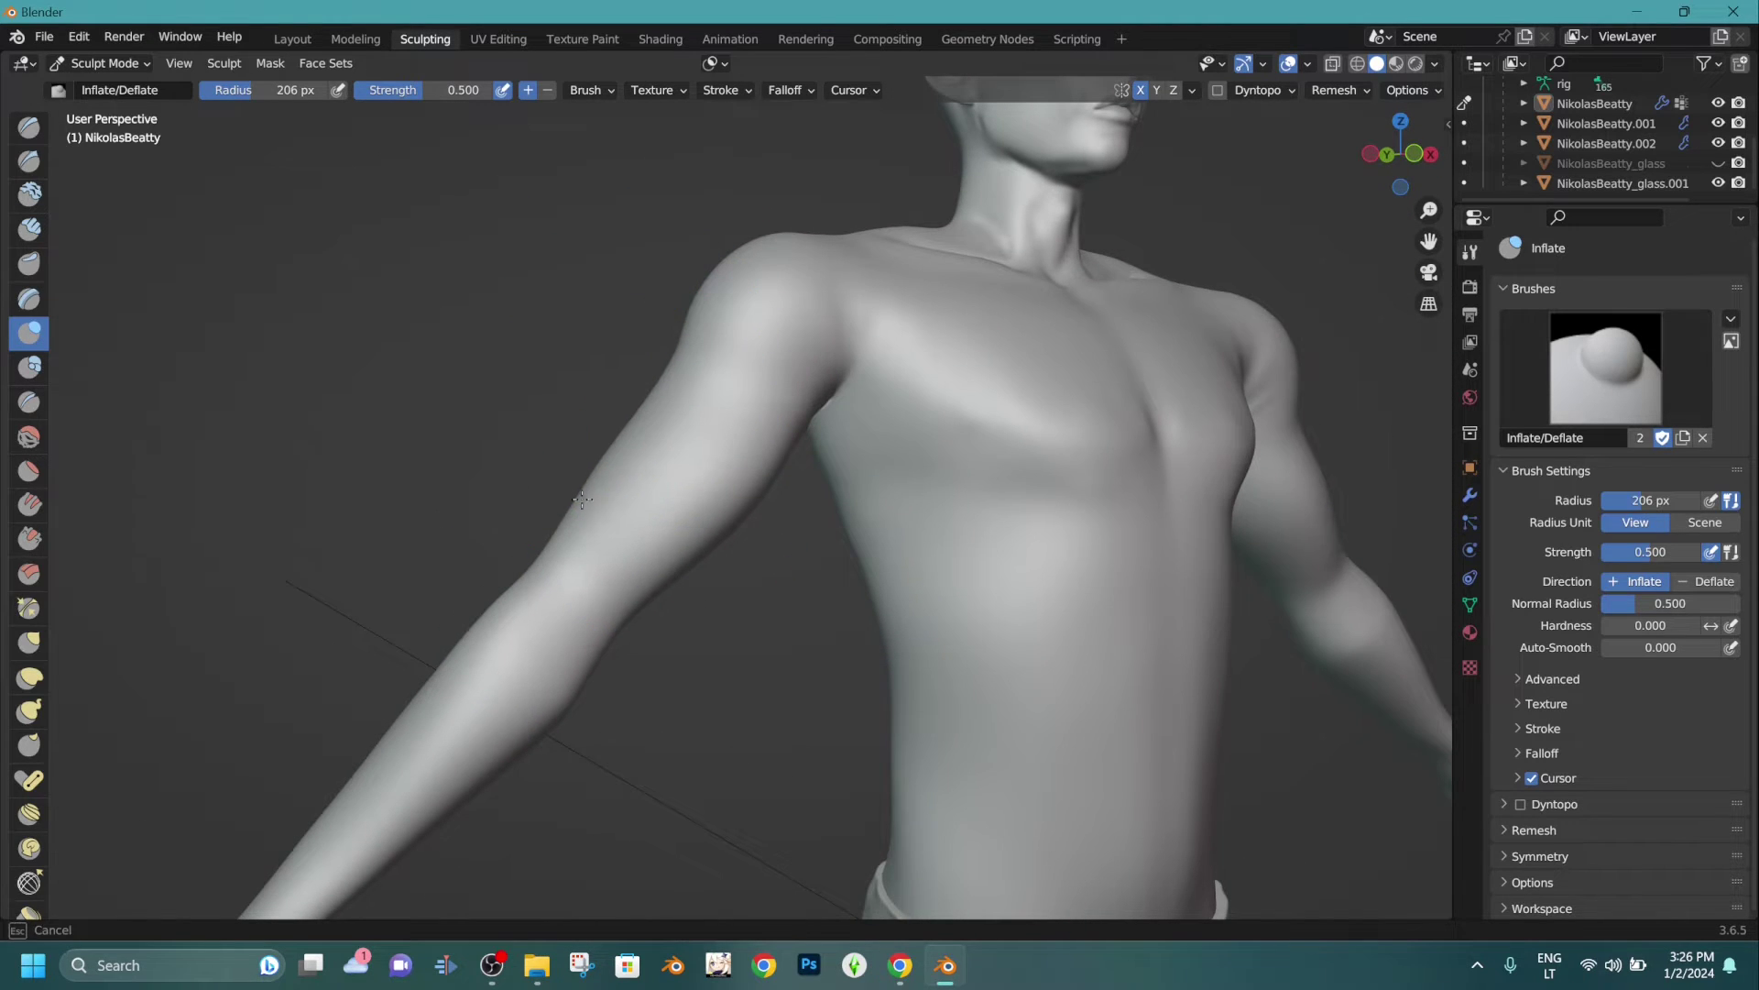
left_click_drag(647, 427, 668, 425)
mouse_move(668, 425)
middle_mouse_down()
mouse_move(825, 513)
mouse_move(856, 461)
middle_mouse_up()
left_click_drag(856, 461, 814, 409)
mouse_move(793, 468)
middle_mouse_down()
mouse_move(807, 495)
mouse_move(838, 438)
mouse_move(696, 558)
mouse_move(679, 452)
middle_mouse_up()
mouse_move(679, 451)
left_mouse_down()
mouse_move(637, 697)
mouse_move(636, 632)
left_mouse_up()
mouse_move(605, 633)
middle_mouse_down()
mouse_move(261, 605)
mouse_move(836, 510)
middle_mouse_up()
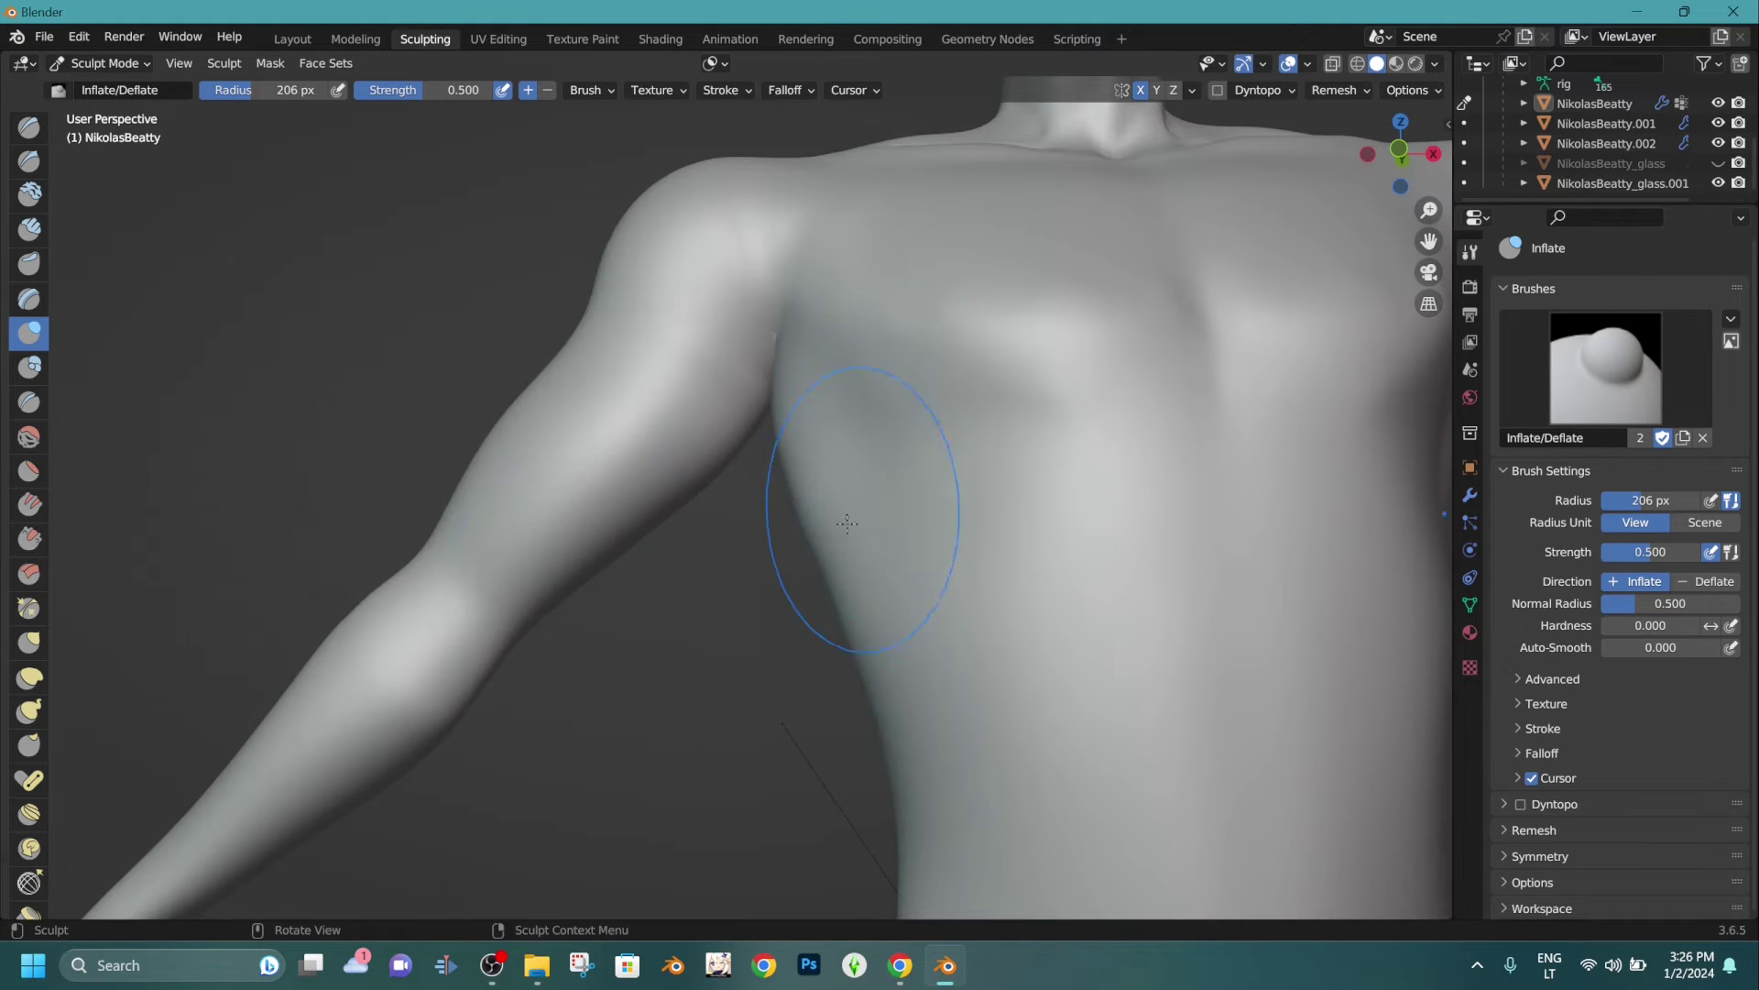
mouse_move(844, 581)
middle_mouse_down()
mouse_move(852, 566)
mouse_move(825, 559)
middle_mouse_up()
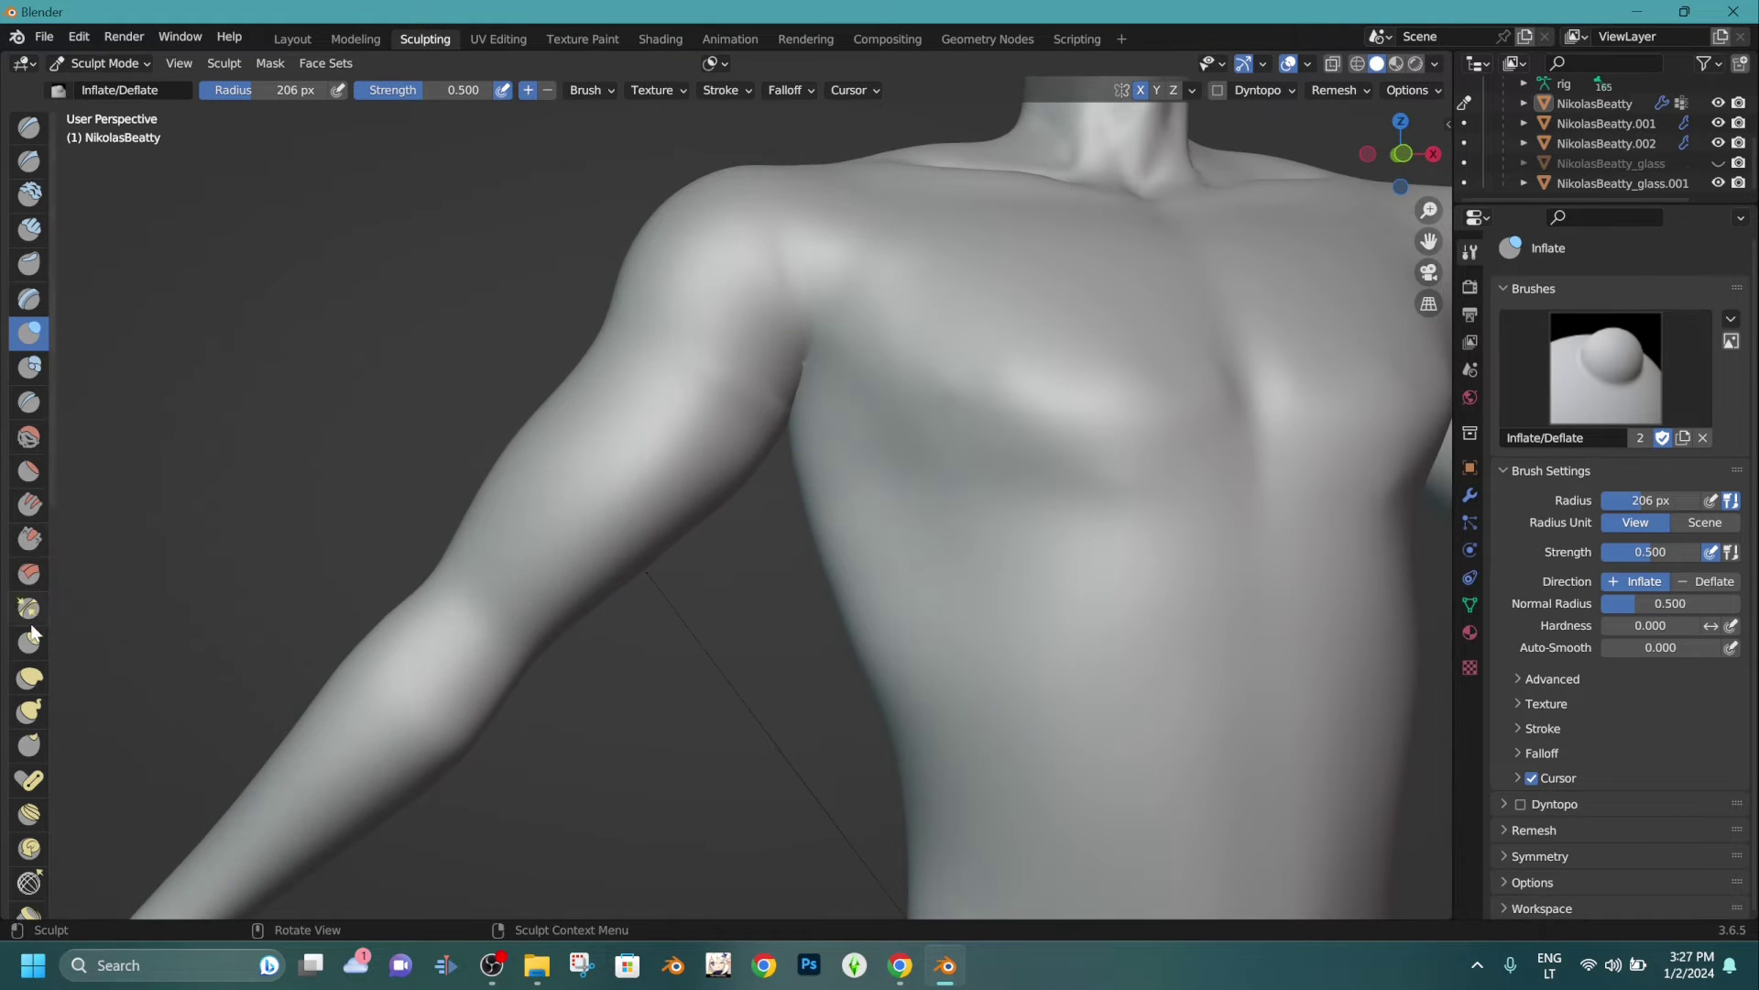
Reshape the armpit fold between the upper arm and torso with the Elastic Deform brush at 97 px radius.
left_click(36, 678)
mouse_move(802, 364)
left_mouse_down()
mouse_move(782, 445)
mouse_move(786, 404)
left_mouse_up()
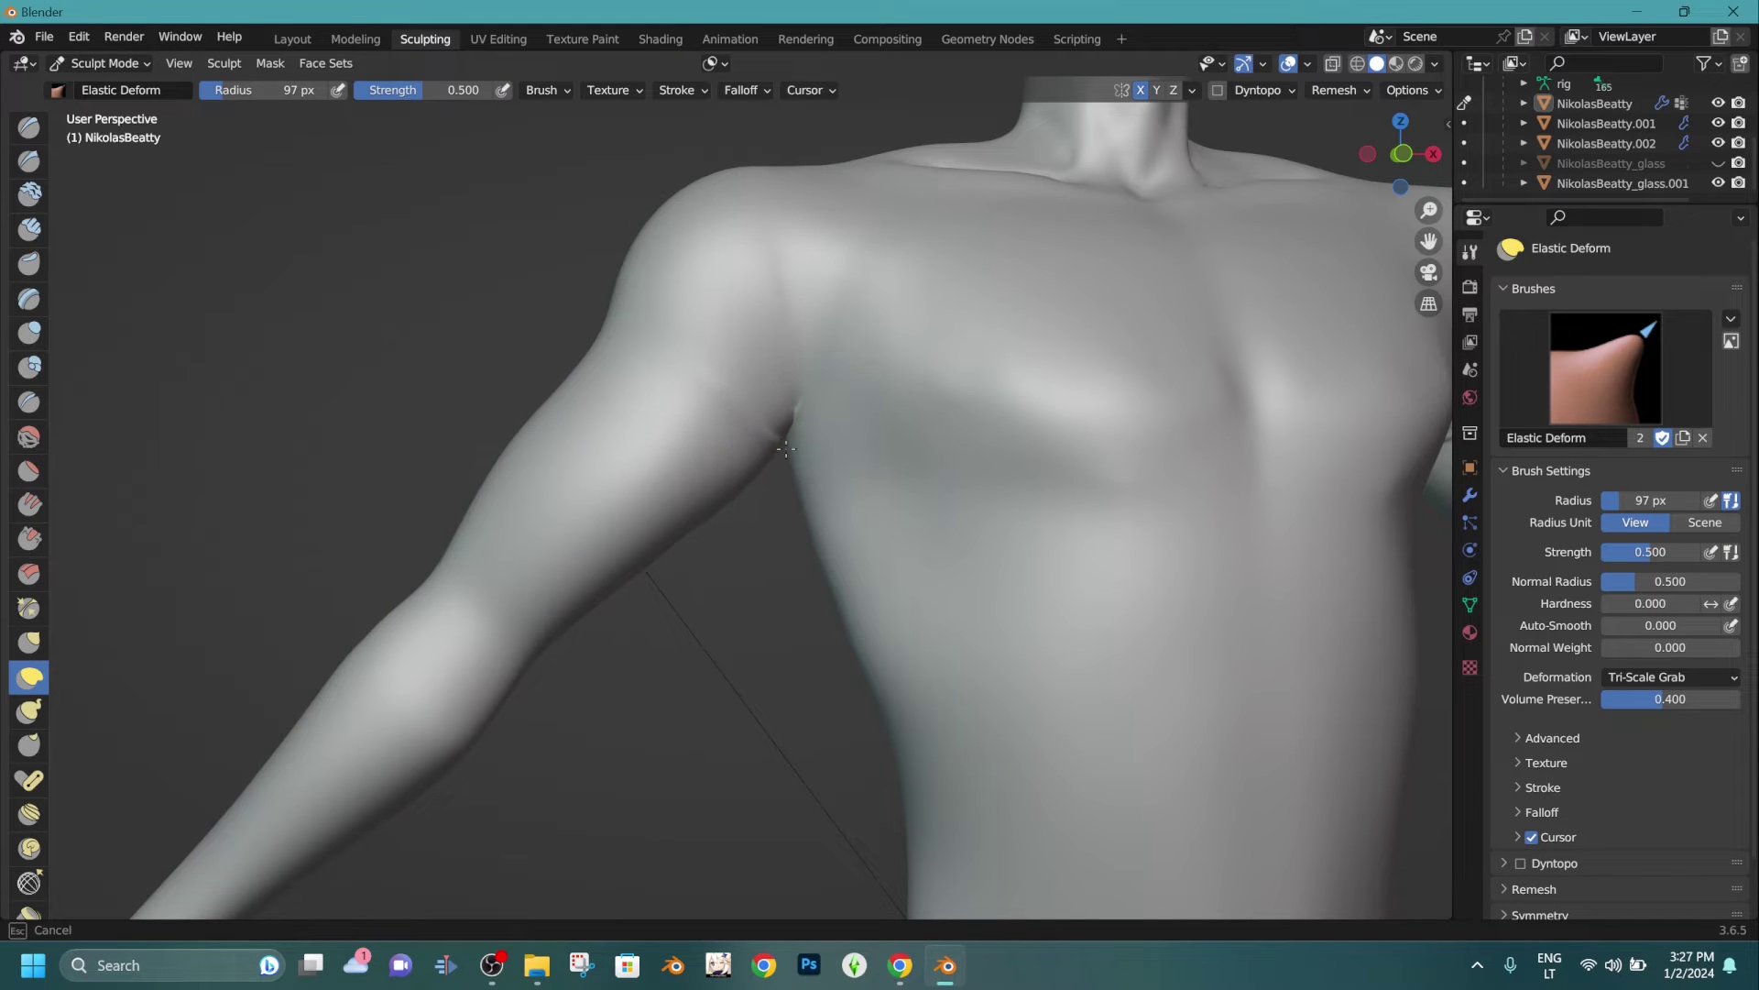
middle_click_drag(779, 389, 766, 378)
left_click_drag(766, 396, 785, 397)
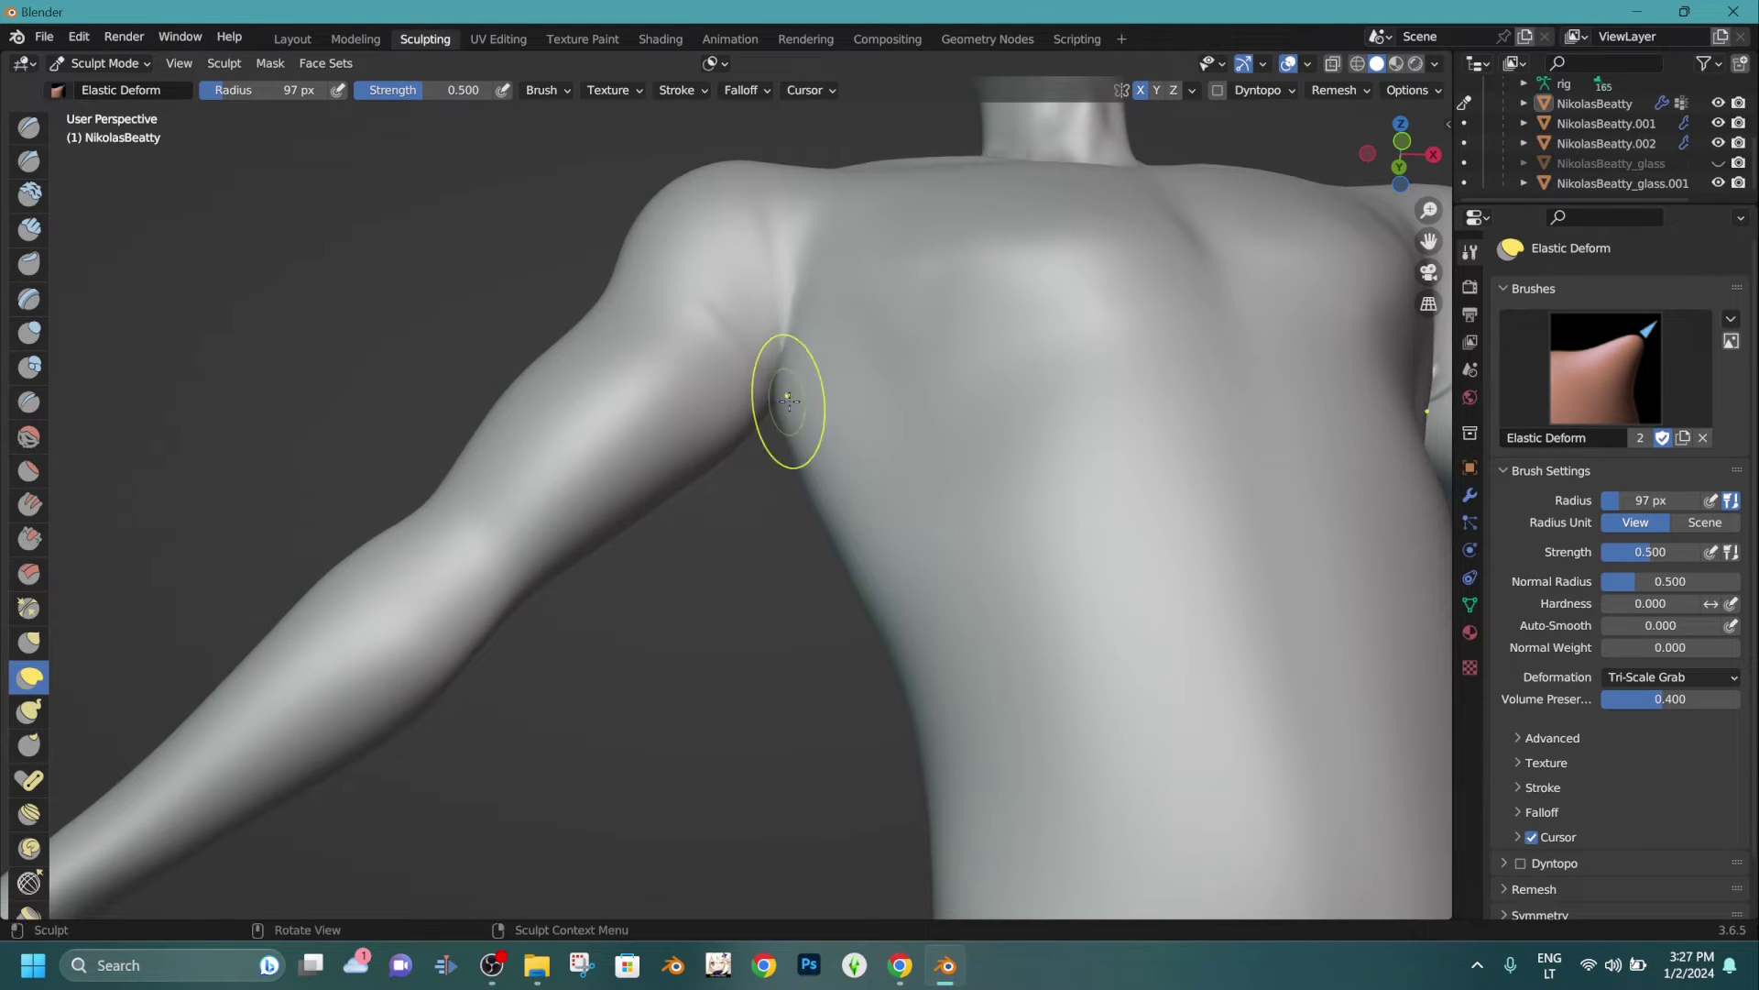
middle_click_drag(805, 404, 848, 484)
left_click_drag(828, 464, 821, 438)
scroll(787, 443, "down", 1)
middle_click_drag(785, 443, 766, 439)
middle_click_drag(924, 577, 766, 629)
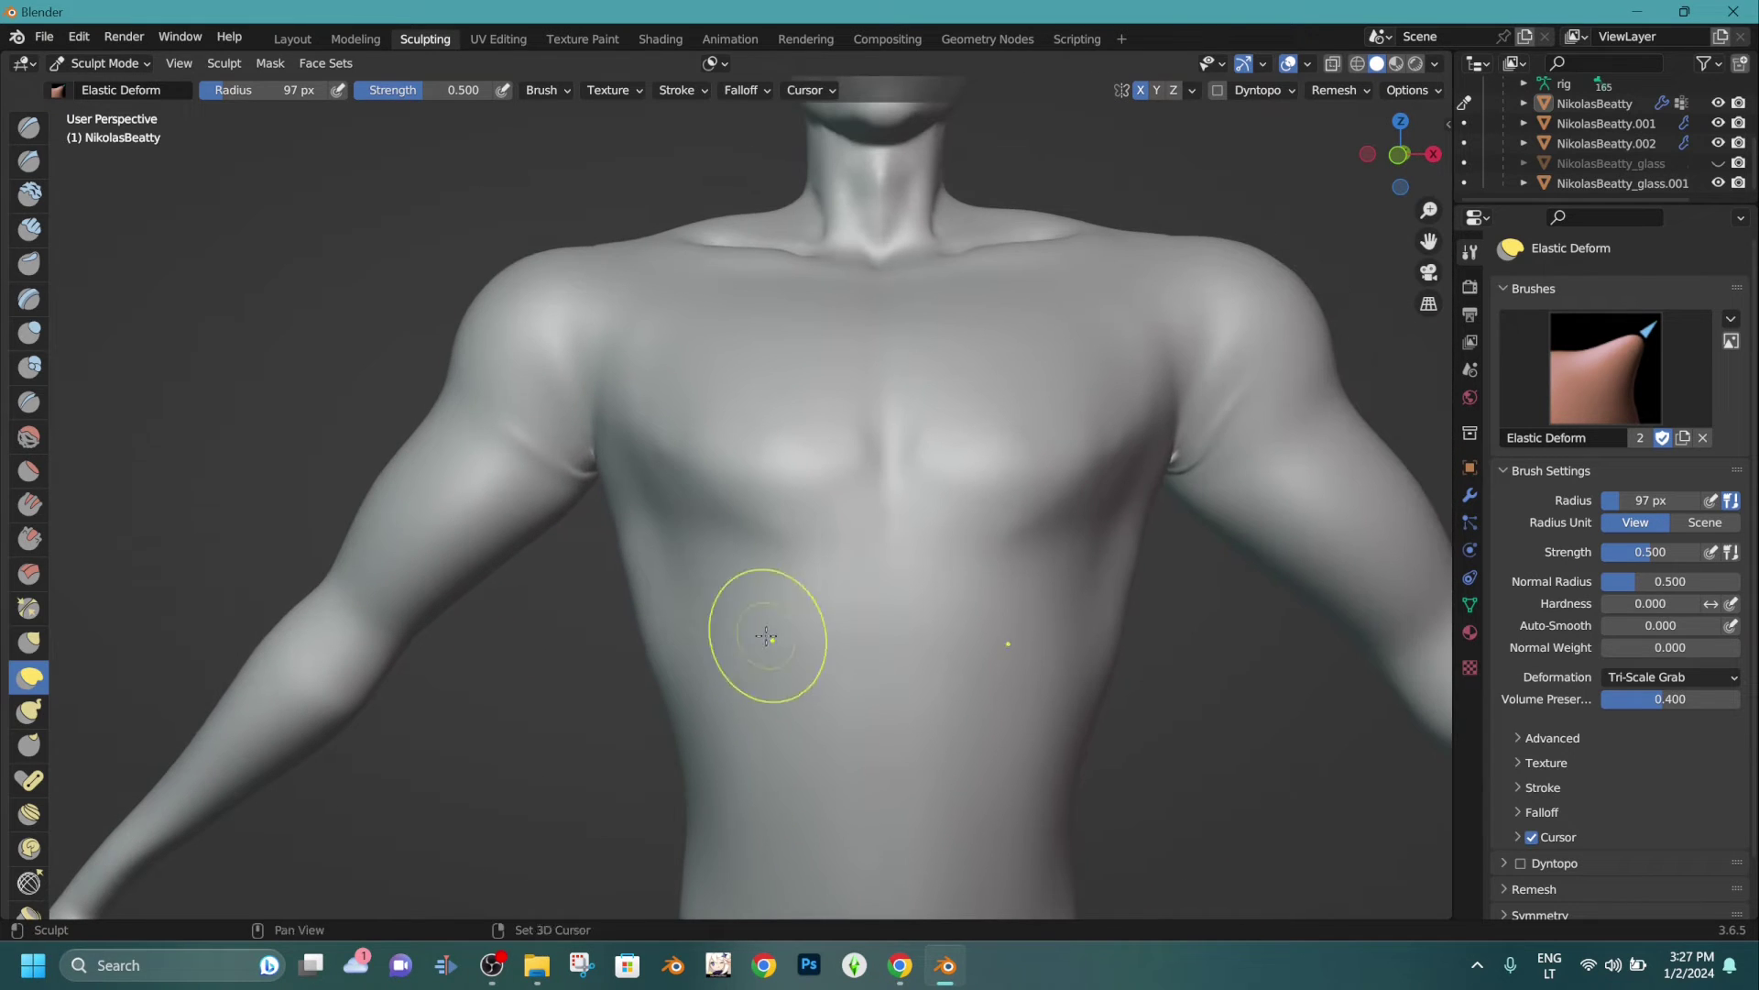
Smooth the chest with the Smooth brush at 178 px radius and 0.705 strength.
left_click(31, 440)
key("f")
left_click(674, 436)
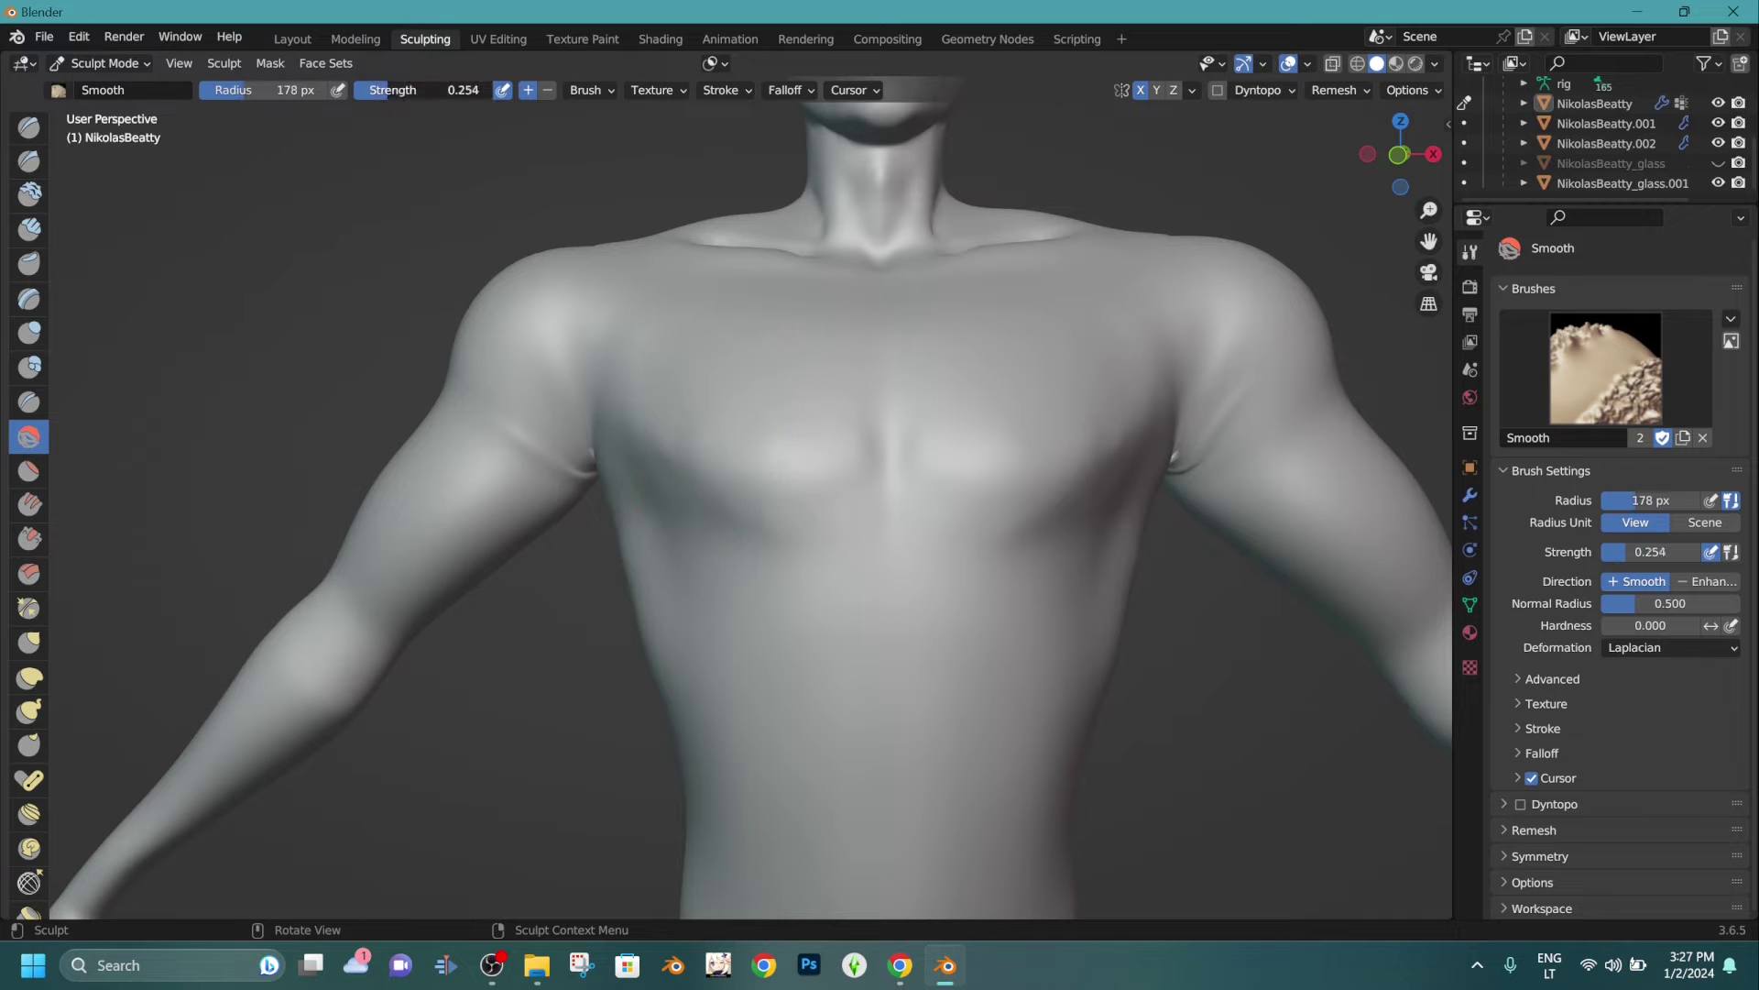
left_click_drag(641, 374, 678, 474)
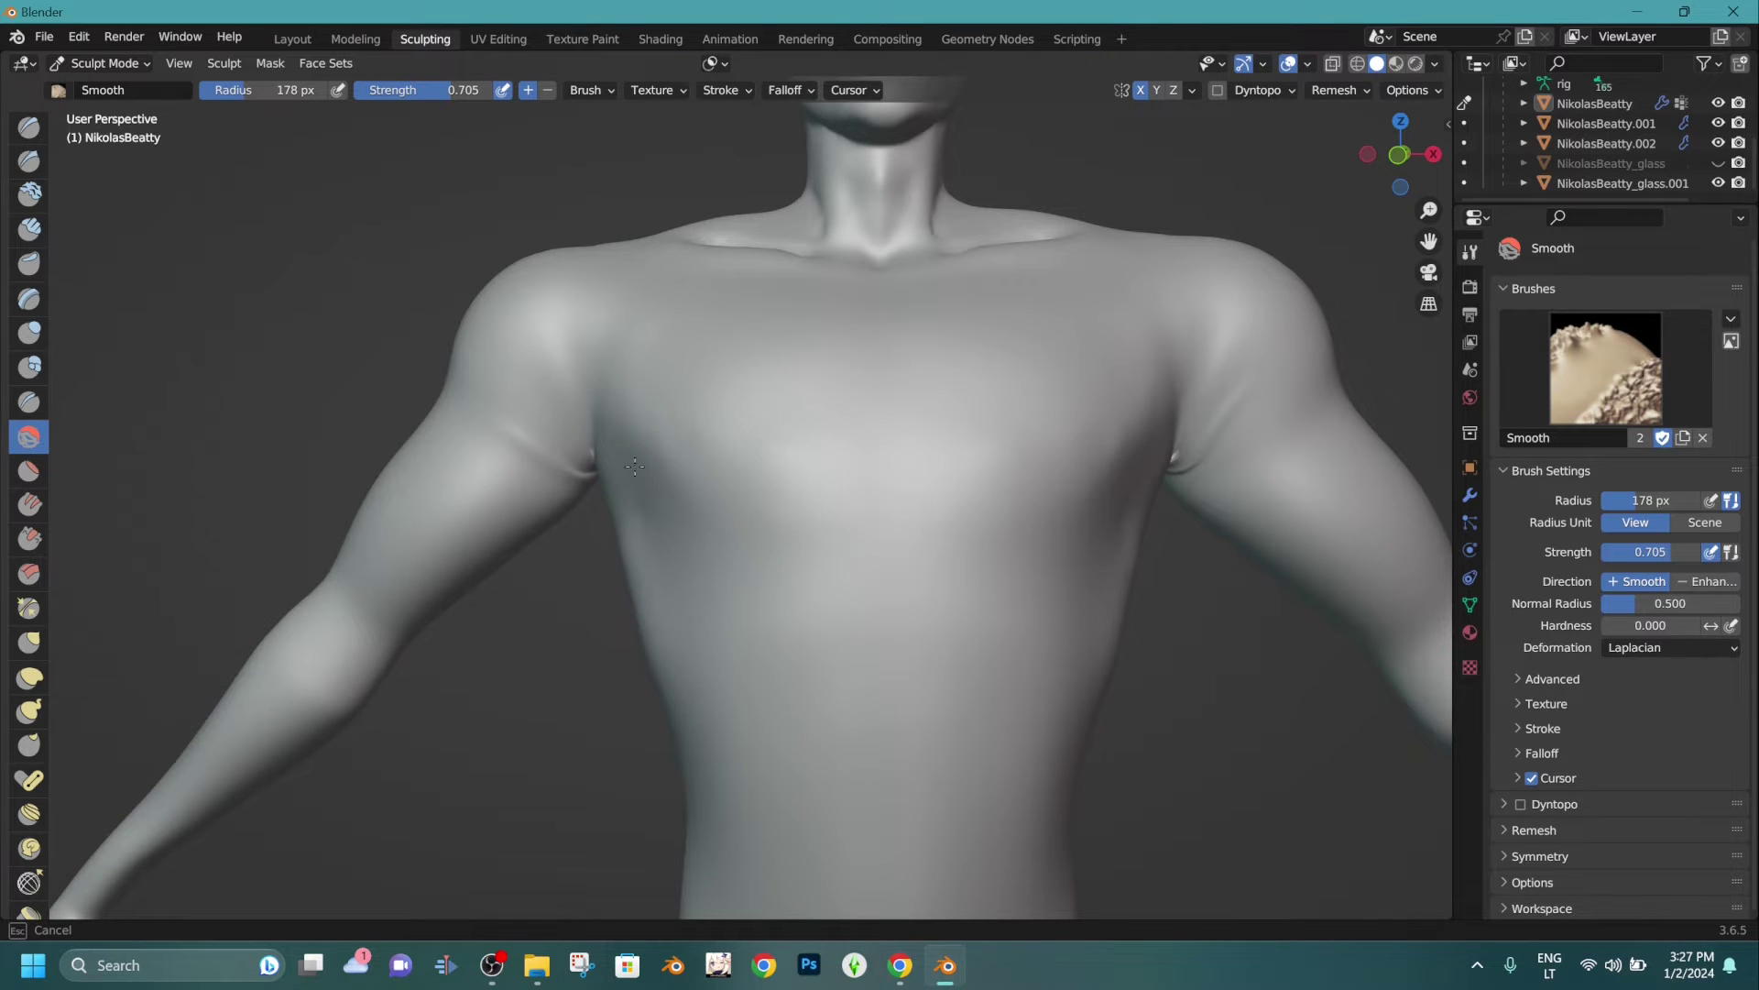
Smooth out the creases in the underarm with the Smooth brush at 0.705 strength.
mouse_move(530, 452)
middle_mouse_down()
mouse_move(550, 346)
mouse_move(609, 299)
mouse_move(648, 346)
middle_mouse_up()
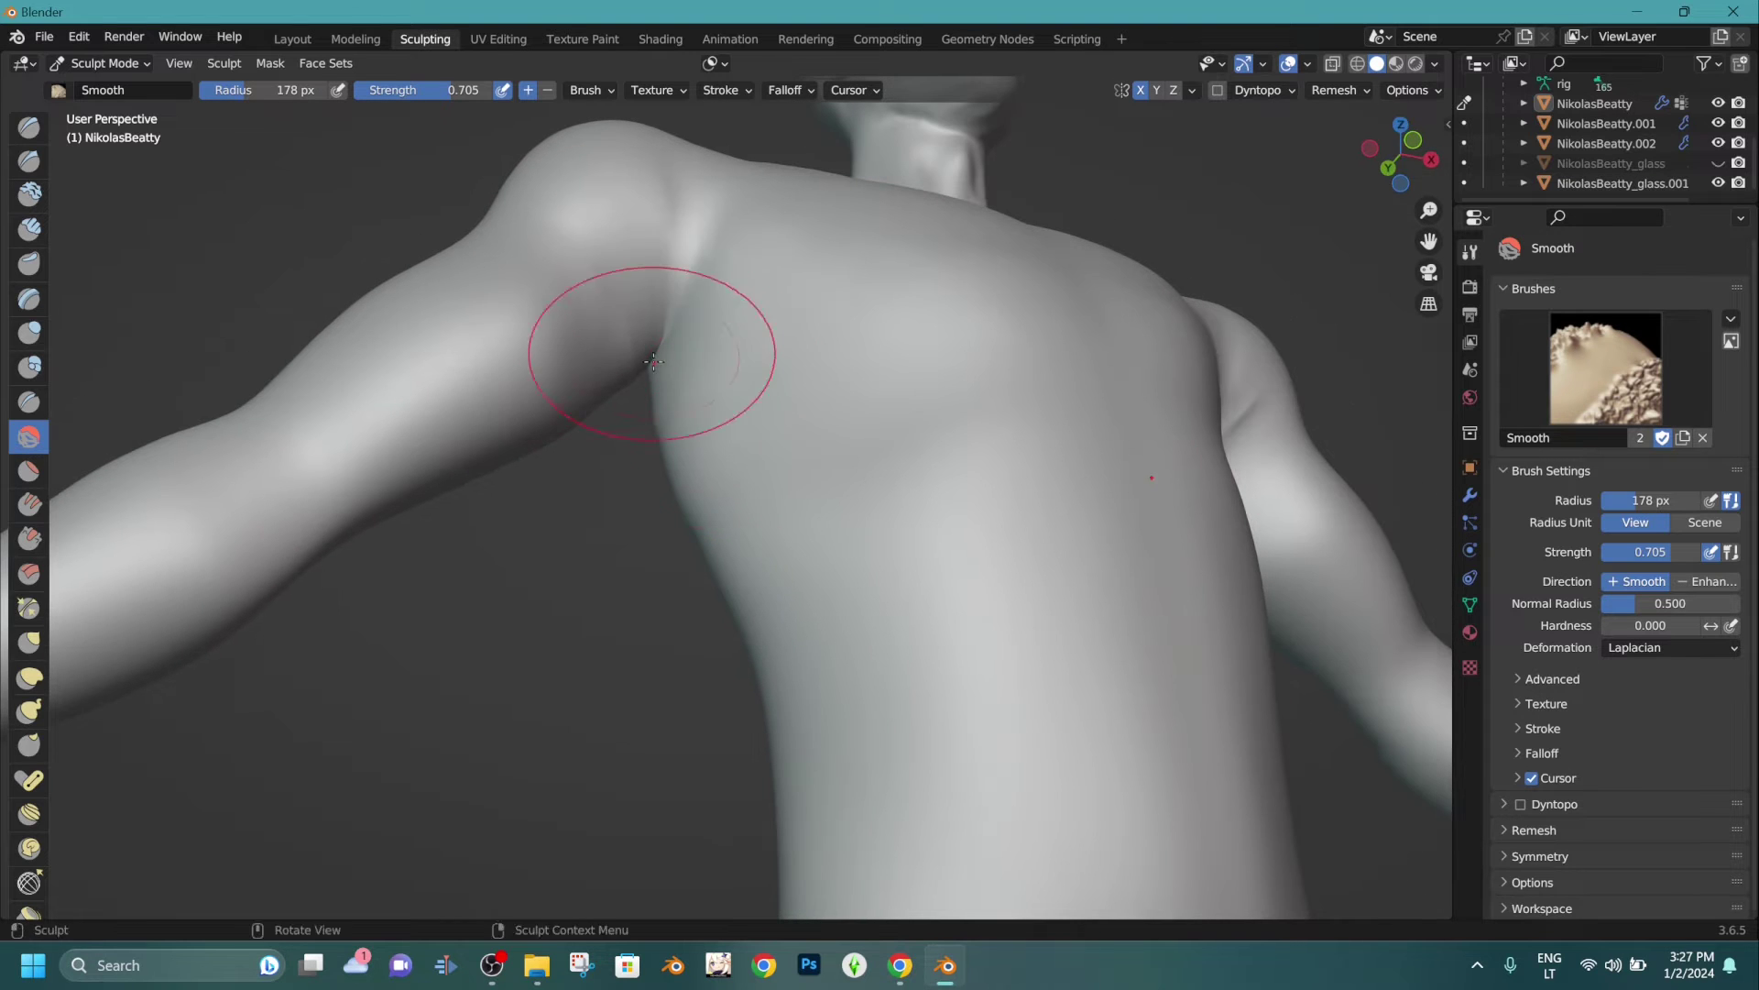
mouse_move(662, 465)
middle_mouse_down()
mouse_move(625, 506)
mouse_move(684, 616)
mouse_move(669, 425)
middle_mouse_up()
mouse_move(666, 407)
left_mouse_down()
mouse_move(637, 473)
mouse_move(548, 421)
mouse_move(648, 393)
left_mouse_up()
scroll(644, 400, "down", 2)
scroll(648, 393, "up", 2)
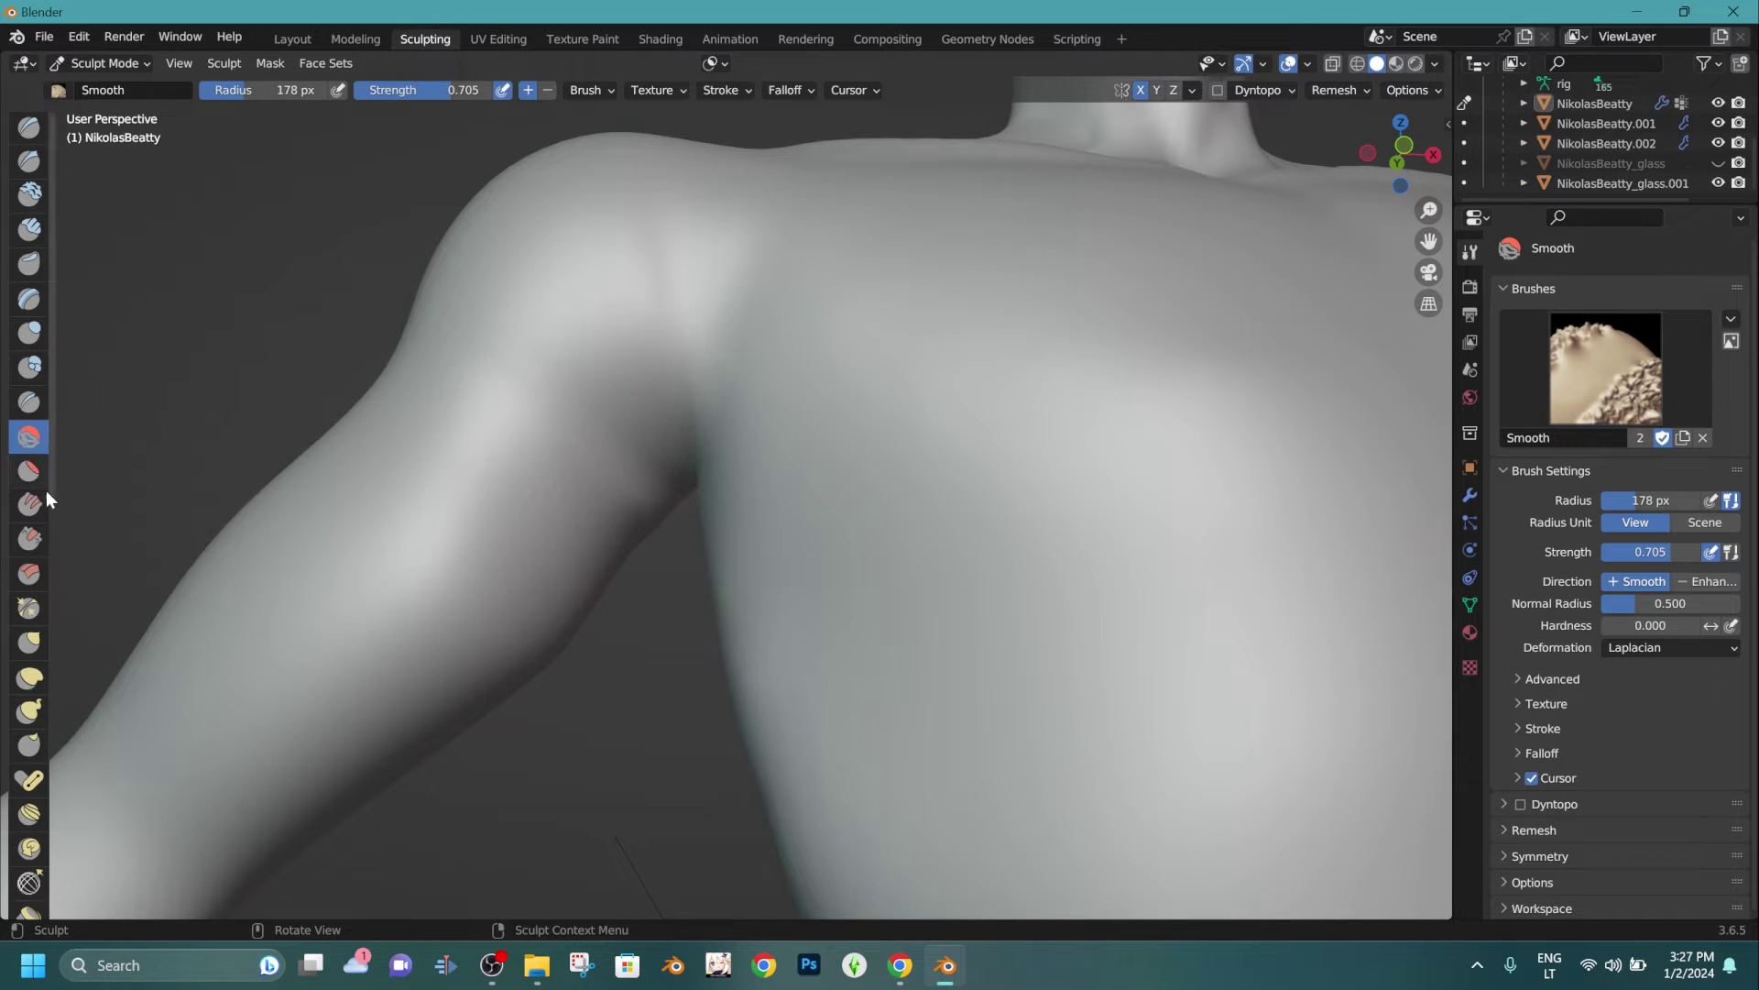
Flatten the remaining bump on the inner upper arm beside the armpit with the Flatten brush.
left_click(29, 470)
left_click_drag(664, 502, 609, 503)
middle_click_drag(610, 502, 411, 459)
Pull the side of the ribcage below the armpit outward with the Elastic Deform brush, ending at 160 px radius.
left_click(30, 676)
mouse_move(955, 522)
middle_mouse_down()
mouse_move(899, 561)
mouse_move(881, 531)
mouse_move(942, 553)
mouse_move(931, 565)
middle_mouse_up()
scroll(899, 569, "up", 3)
mouse_move(779, 627)
left_mouse_down()
mouse_move(763, 651)
mouse_move(763, 636)
left_mouse_up()
scroll(792, 600, "up", 2)
key("bracketleft")
key("bracketleft")
middle_click_drag(747, 666, 769, 645)
key("bracketright")
left_click_drag(778, 651, 654, 679)
left_click_drag(751, 554, 709, 557)
scroll(773, 567, "down", 1)
middle_click_drag(773, 566, 757, 568)
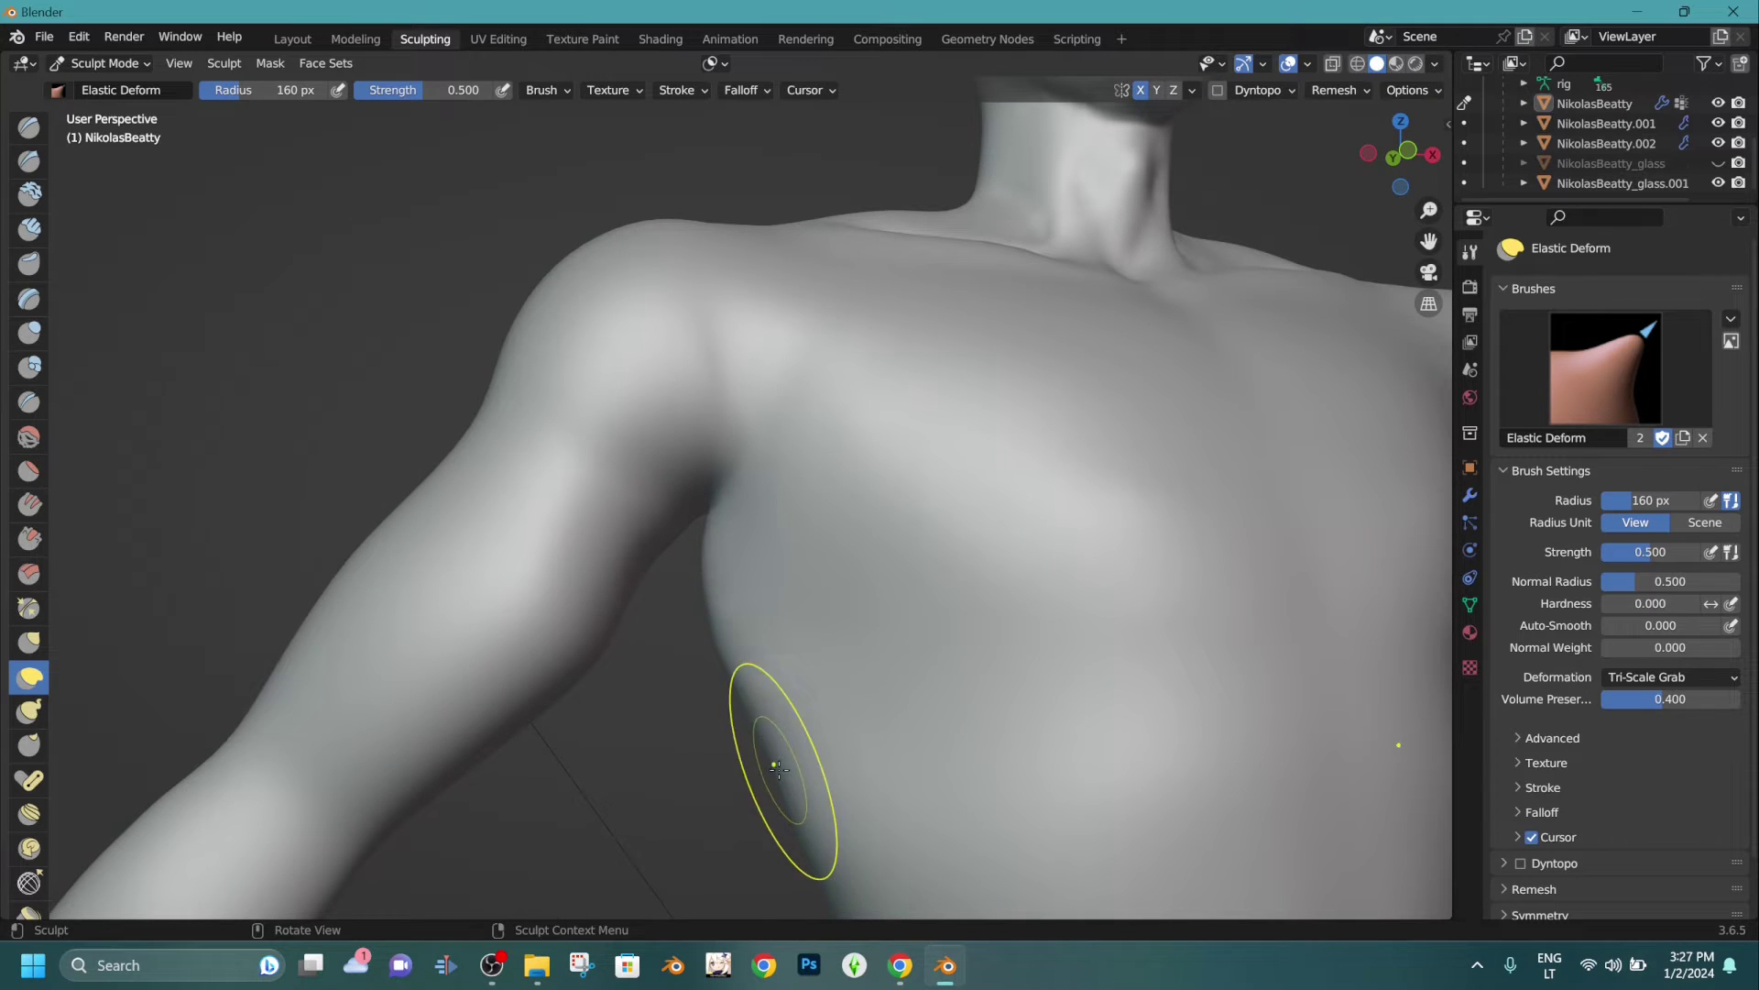
mouse_move(719, 786)
middle_mouse_down()
mouse_move(944, 451)
mouse_move(871, 452)
mouse_move(891, 464)
mouse_move(762, 498)
mouse_move(777, 324)
middle_mouse_up()
Bulge out the hip muscles above the waistband in material preview with the Inflate brush at 160 px radius and 0.500 strength.
left_click(1395, 63)
scroll(773, 506, "down", 1)
left_click(1375, 65)
middle_click_drag(1128, 859, 991, 589, "shift")
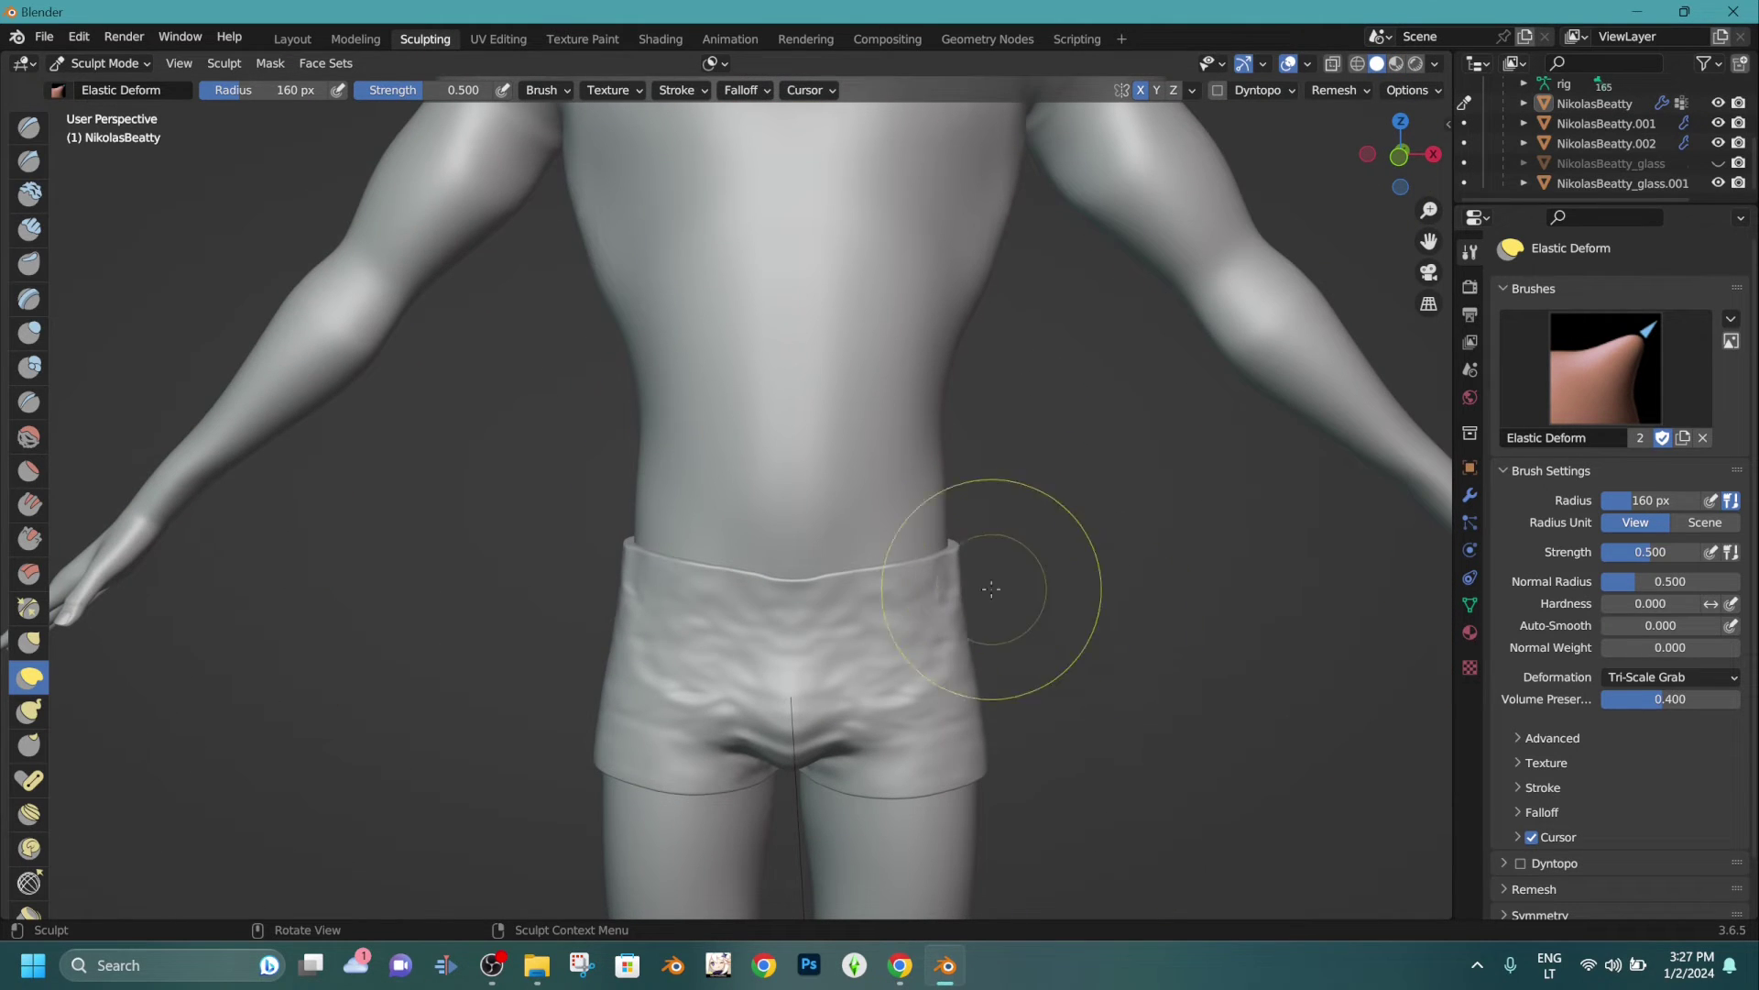
left_click(20, 335)
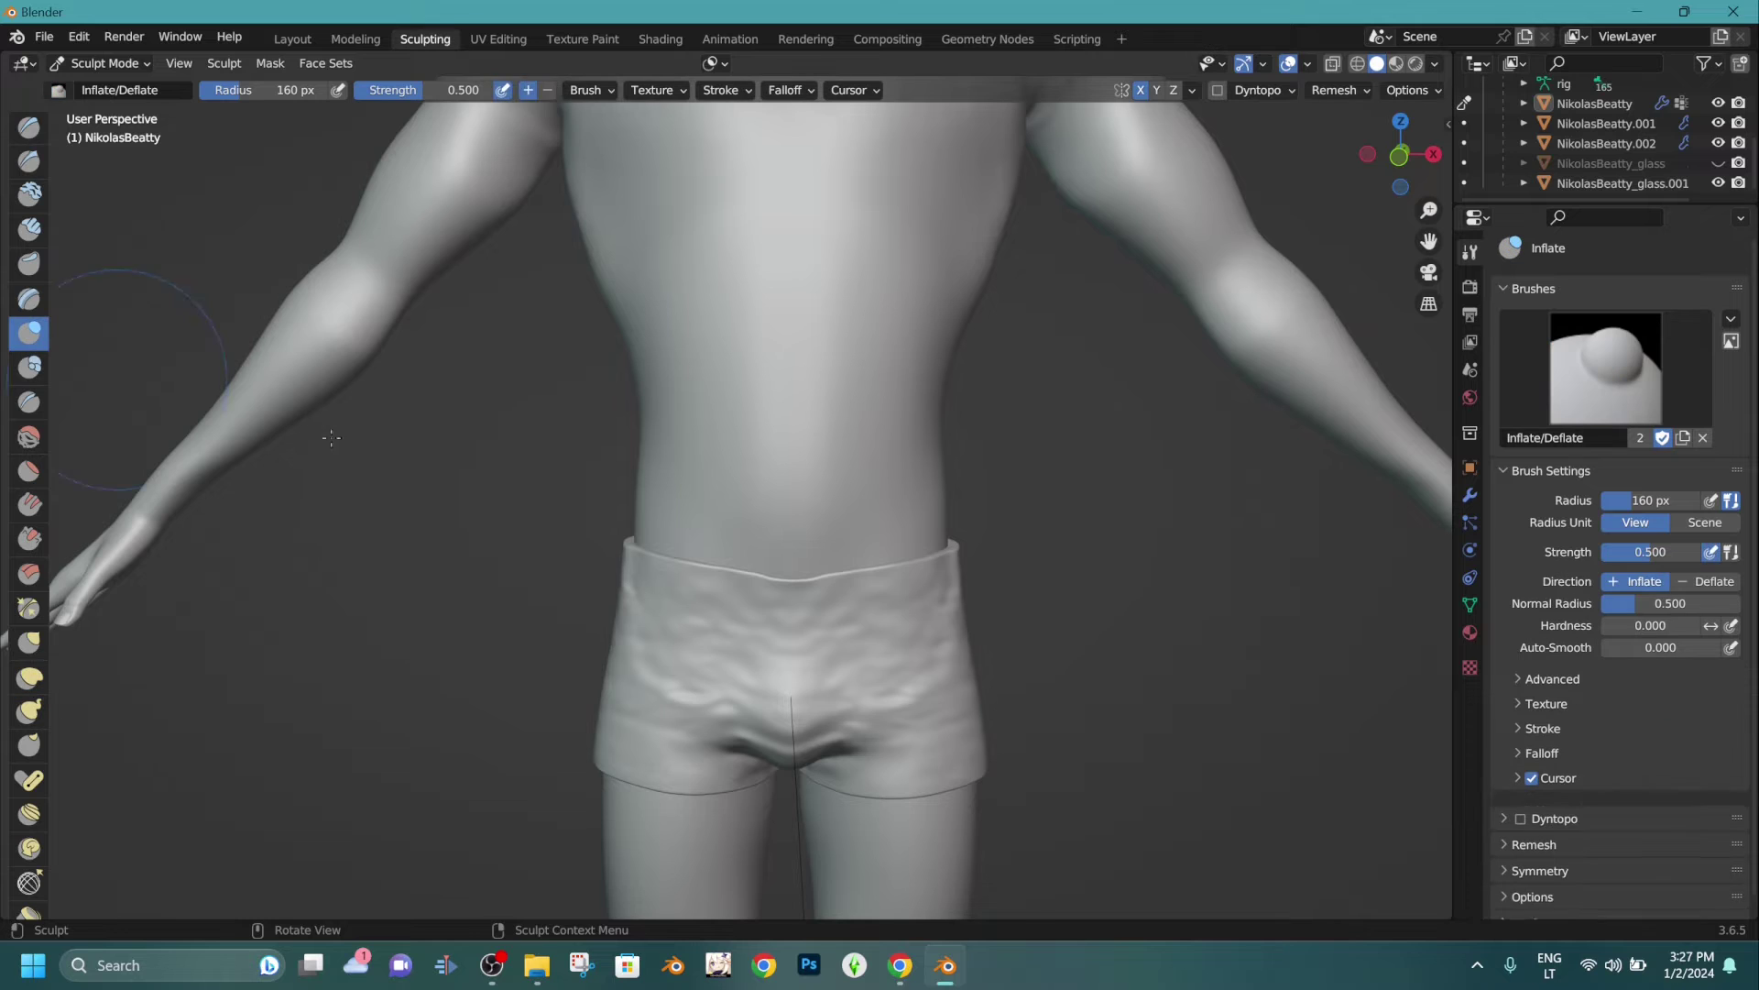
scroll(587, 476, "up", 1)
left_click(1396, 64)
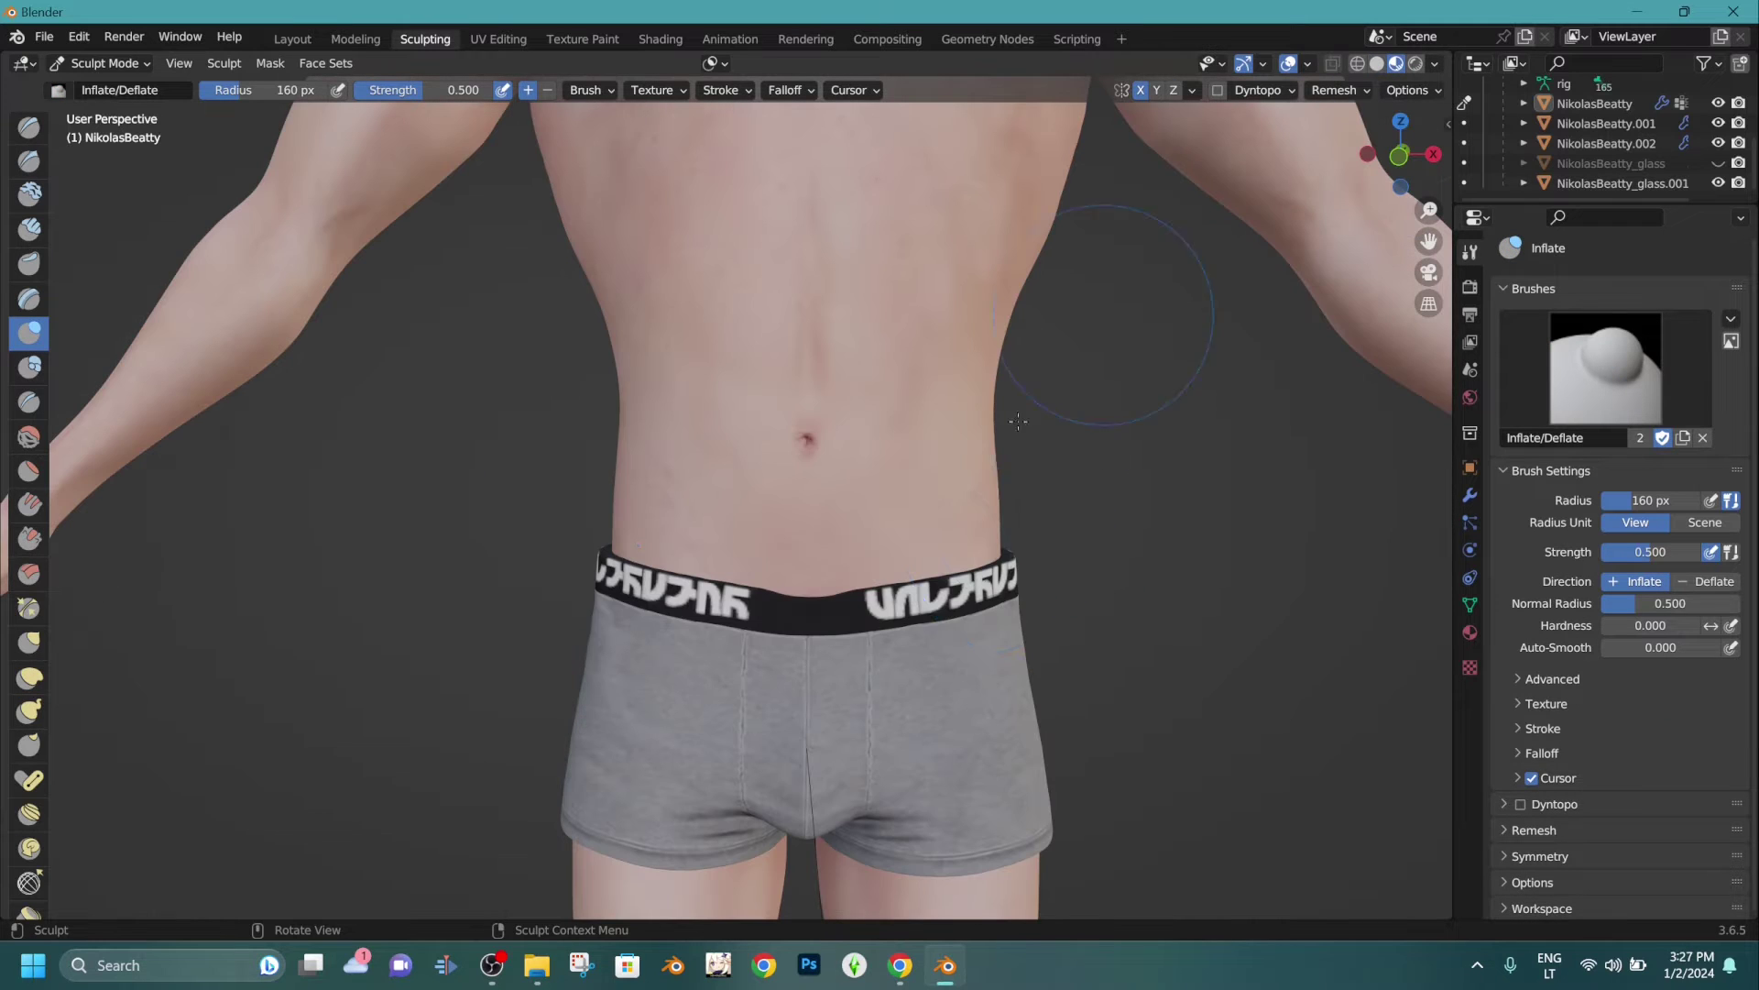
mouse_move(982, 510)
left_mouse_down()
mouse_move(983, 536)
mouse_move(1008, 412)
mouse_move(1081, 539)
mouse_move(1072, 486)
left_mouse_up()
scroll(1040, 449, "up", 2)
mouse_move(586, 500)
left_mouse_down()
mouse_move(581, 520)
mouse_move(583, 504)
left_mouse_up()
mouse_move(583, 500)
left_mouse_down()
mouse_move(575, 518)
mouse_move(567, 503)
left_mouse_up()
mouse_move(568, 503)
middle_mouse_down()
mouse_move(807, 491)
mouse_move(700, 483)
middle_mouse_up()
scroll(700, 483, "down", 1)
Carve the diagonal hip line above the waistband with the Draw Sharp brush at 74 px radius, set to subtract.
left_click(28, 161)
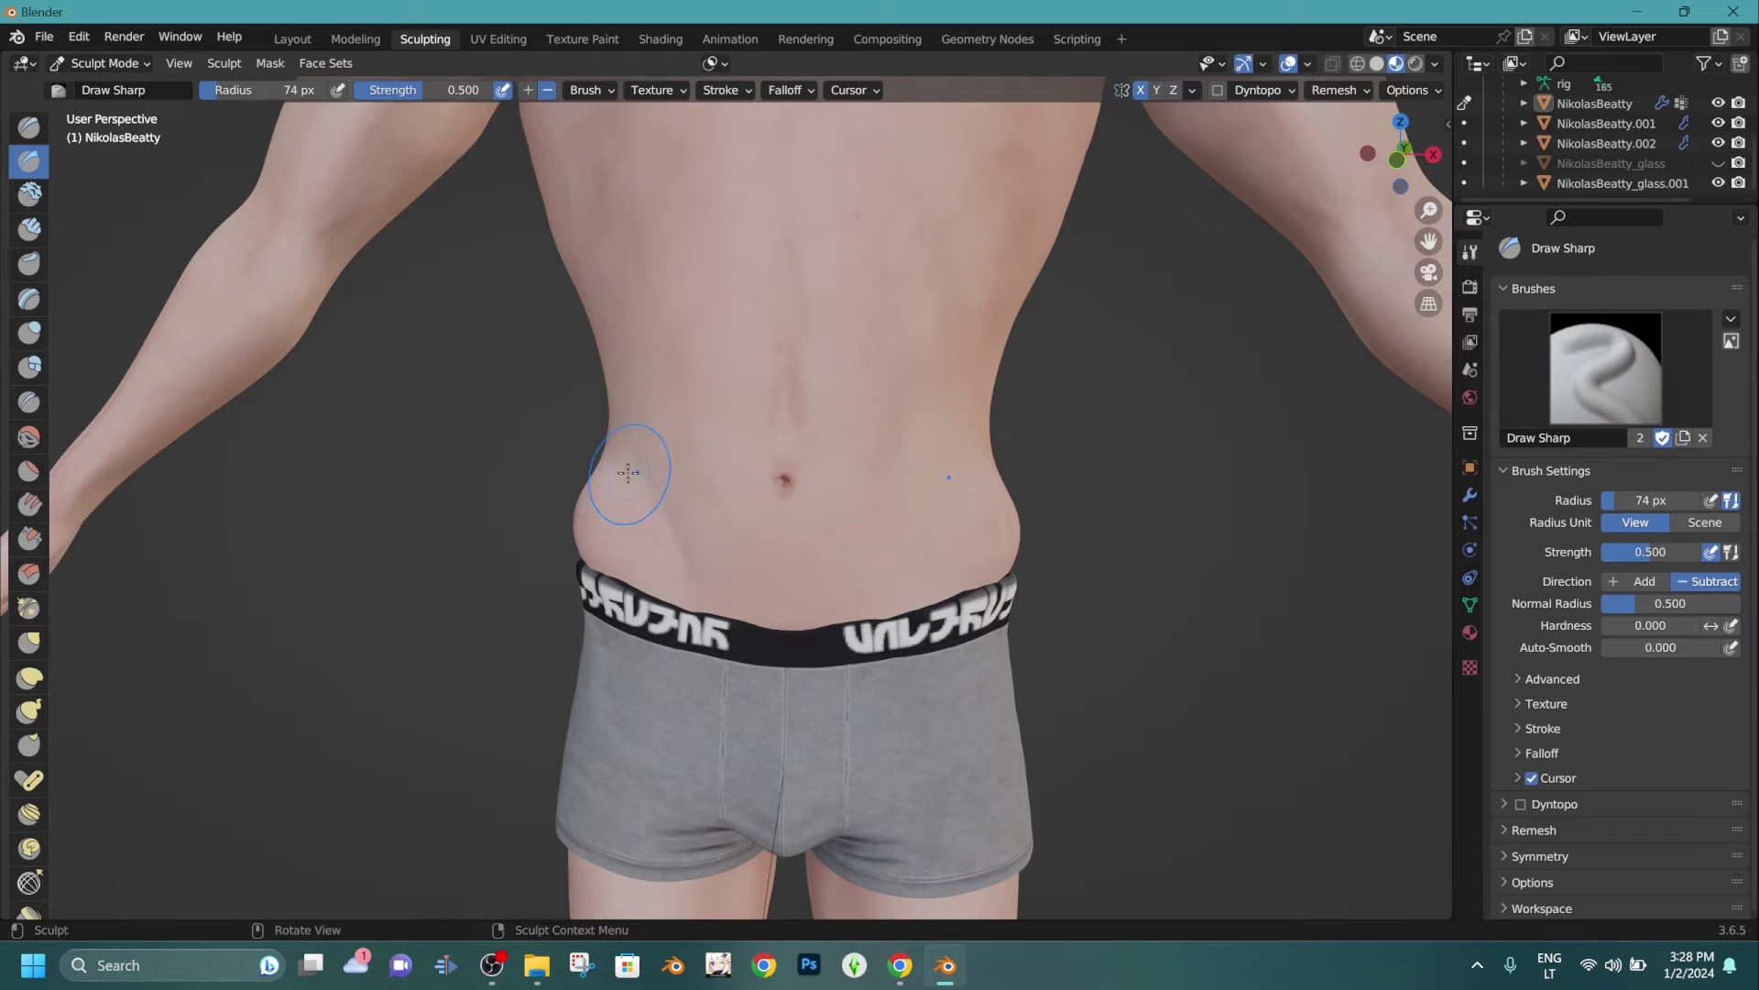
middle_click_drag(833, 538, 946, 484)
middle_click_drag(767, 404, 720, 584, "shift")
scroll(719, 575, "down", 1)
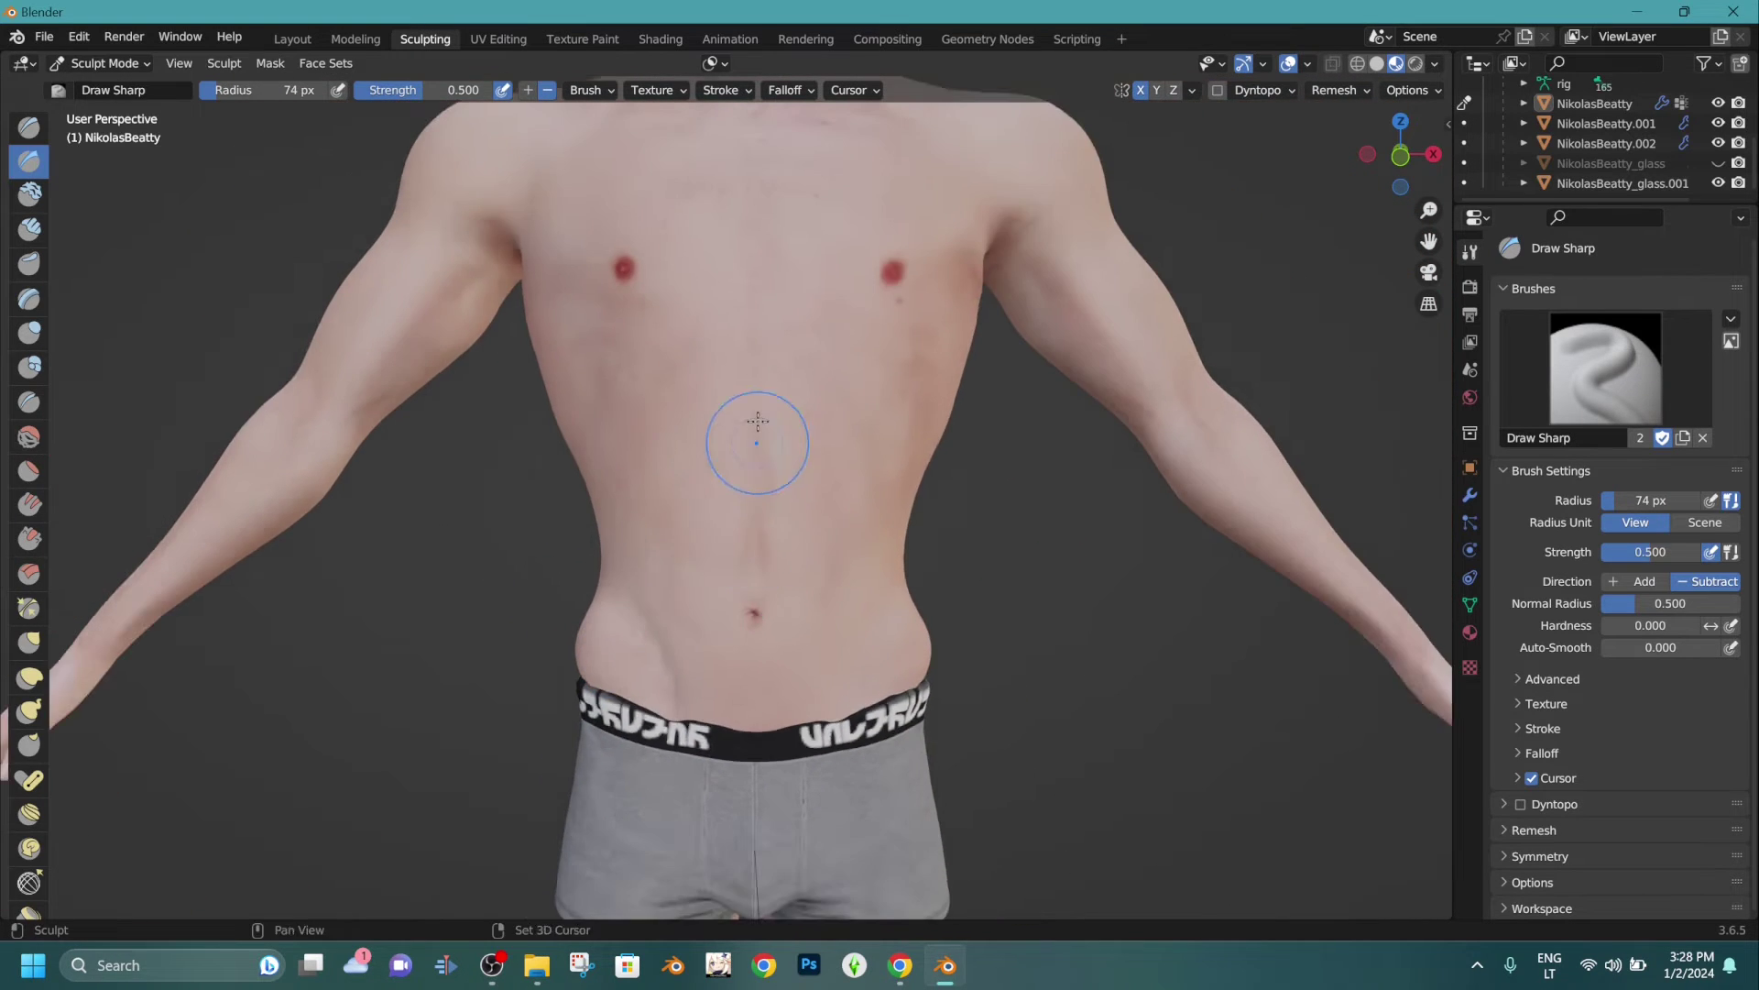
Carve the upper part of the groove between the pectorals with the Draw Sharp brush at 91 px radius.
middle_click_drag(756, 419, 731, 656, "shift")
scroll(725, 511, "up", 2)
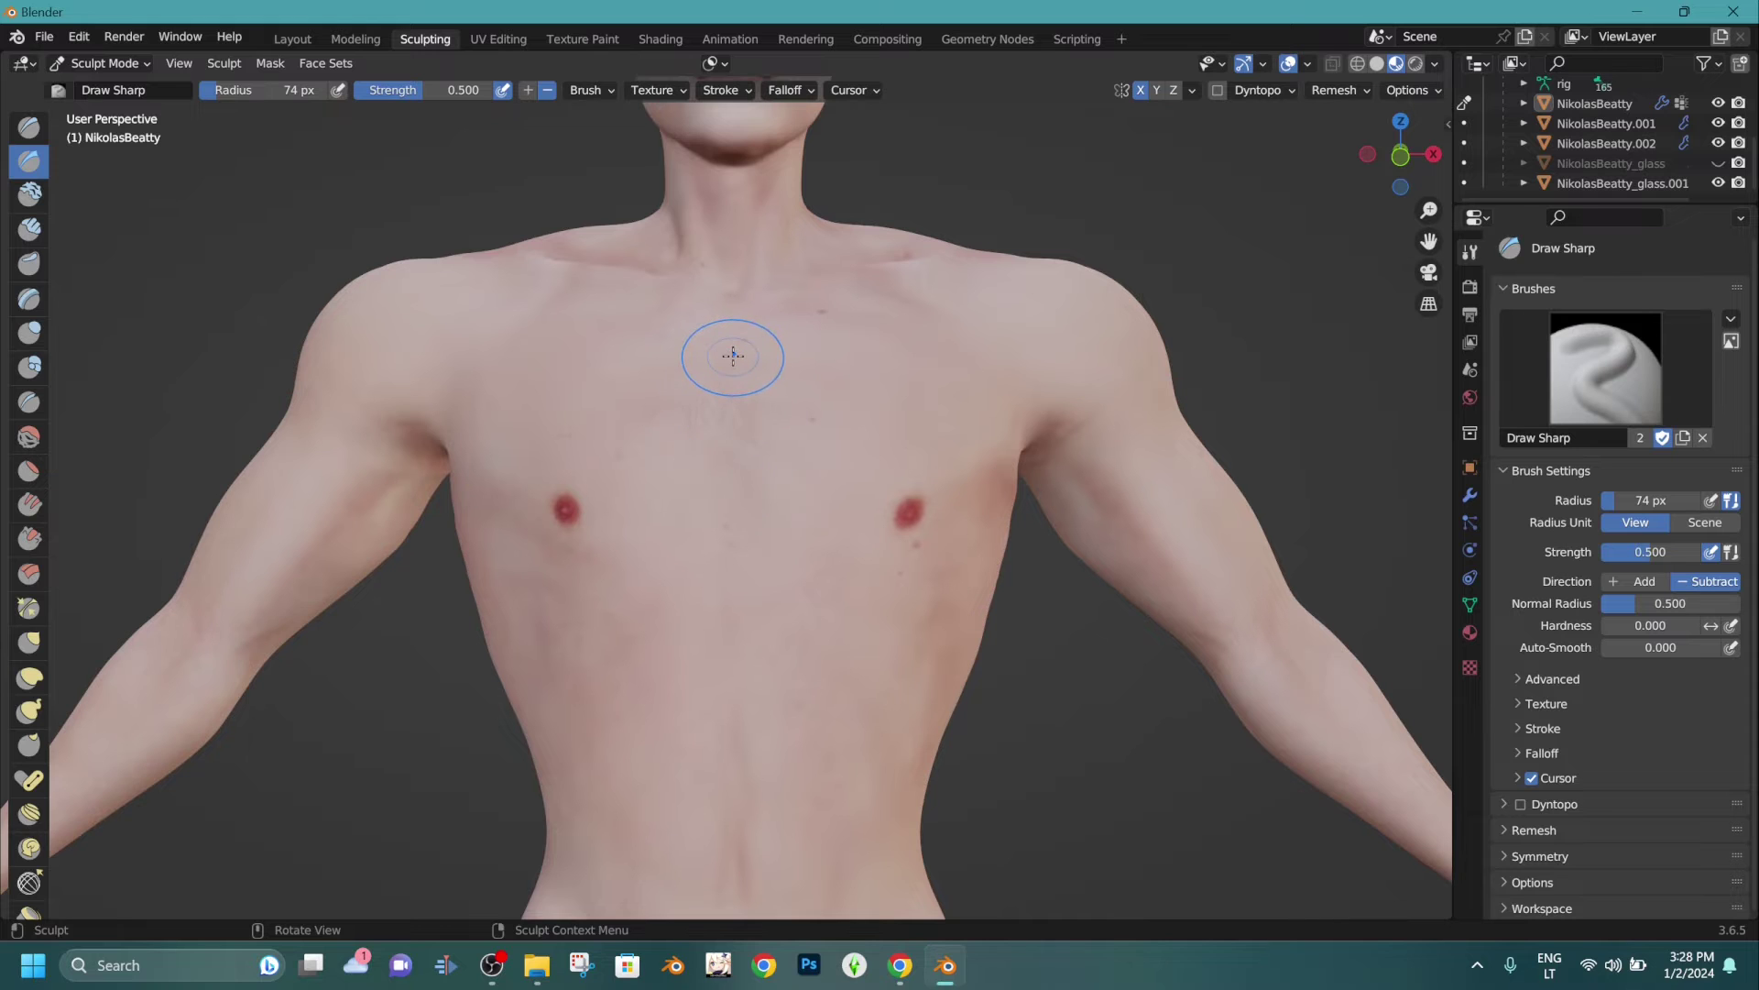
middle_click_drag(733, 356, 777, 330, "shift")
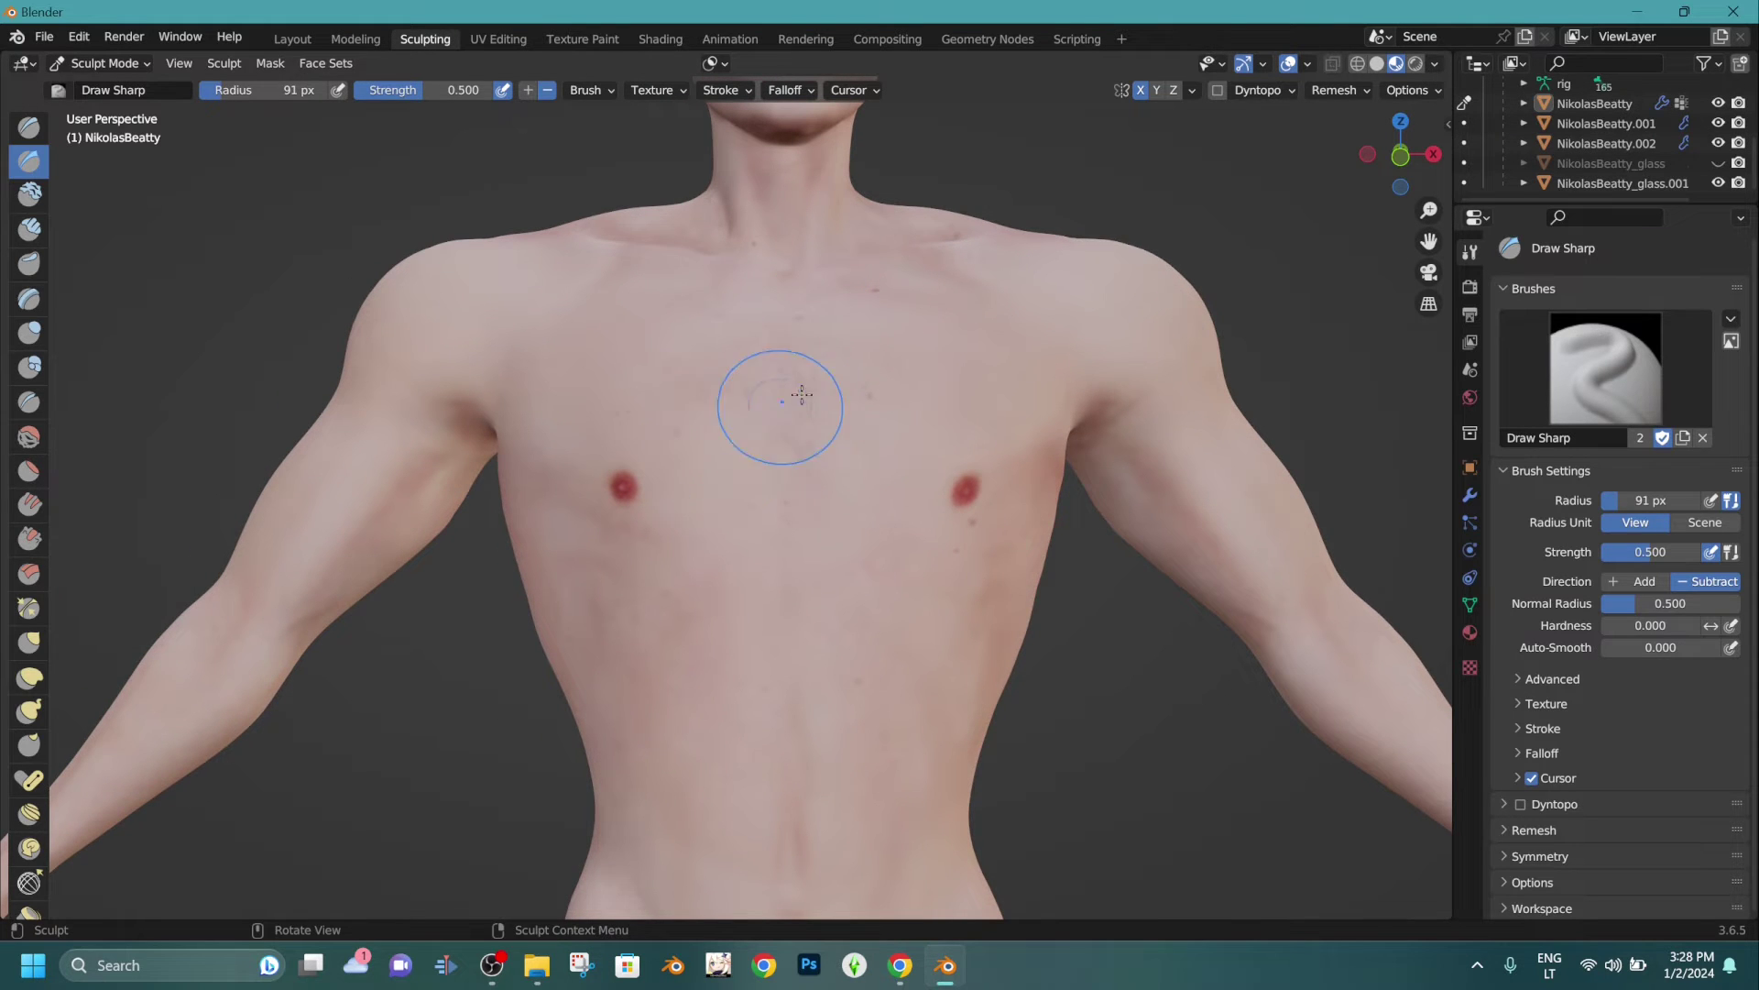
left_click_drag(792, 343, 793, 358)
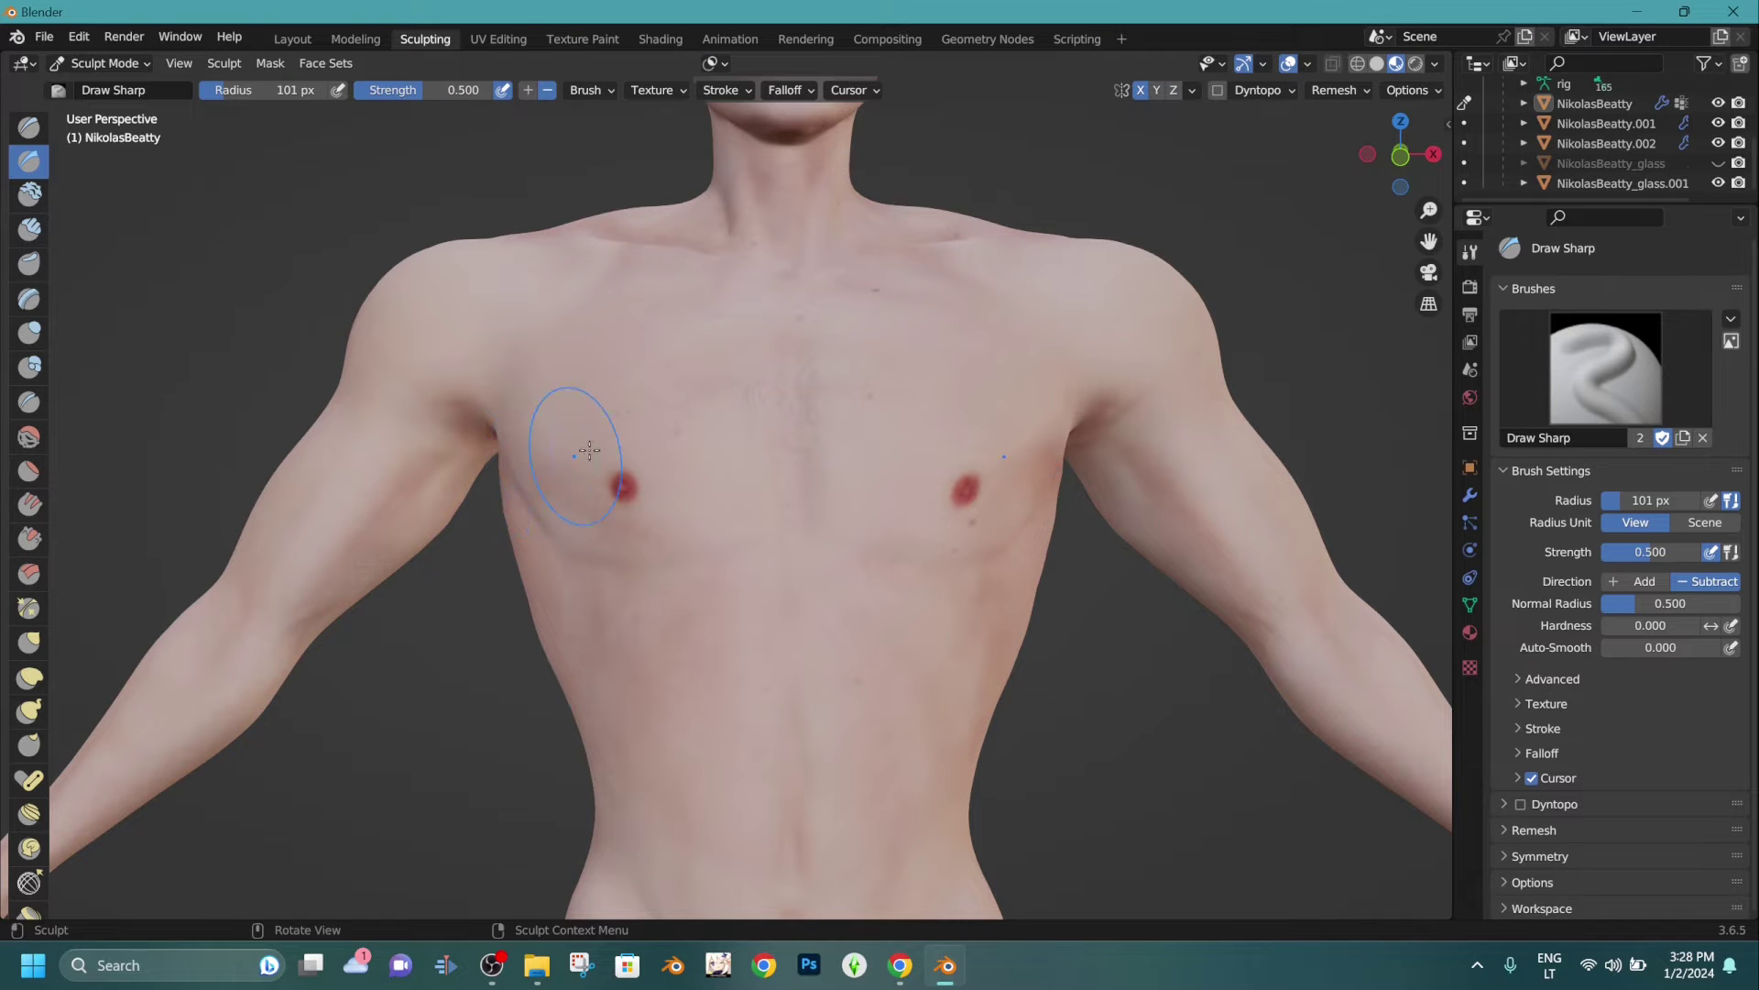
Carve the lower outlines of the pectorals from the armpit toward the sternum with the Draw Sharp brush at 101 px radius.
middle_click_drag(589, 450, 633, 444)
scroll(506, 408, "up", 2)
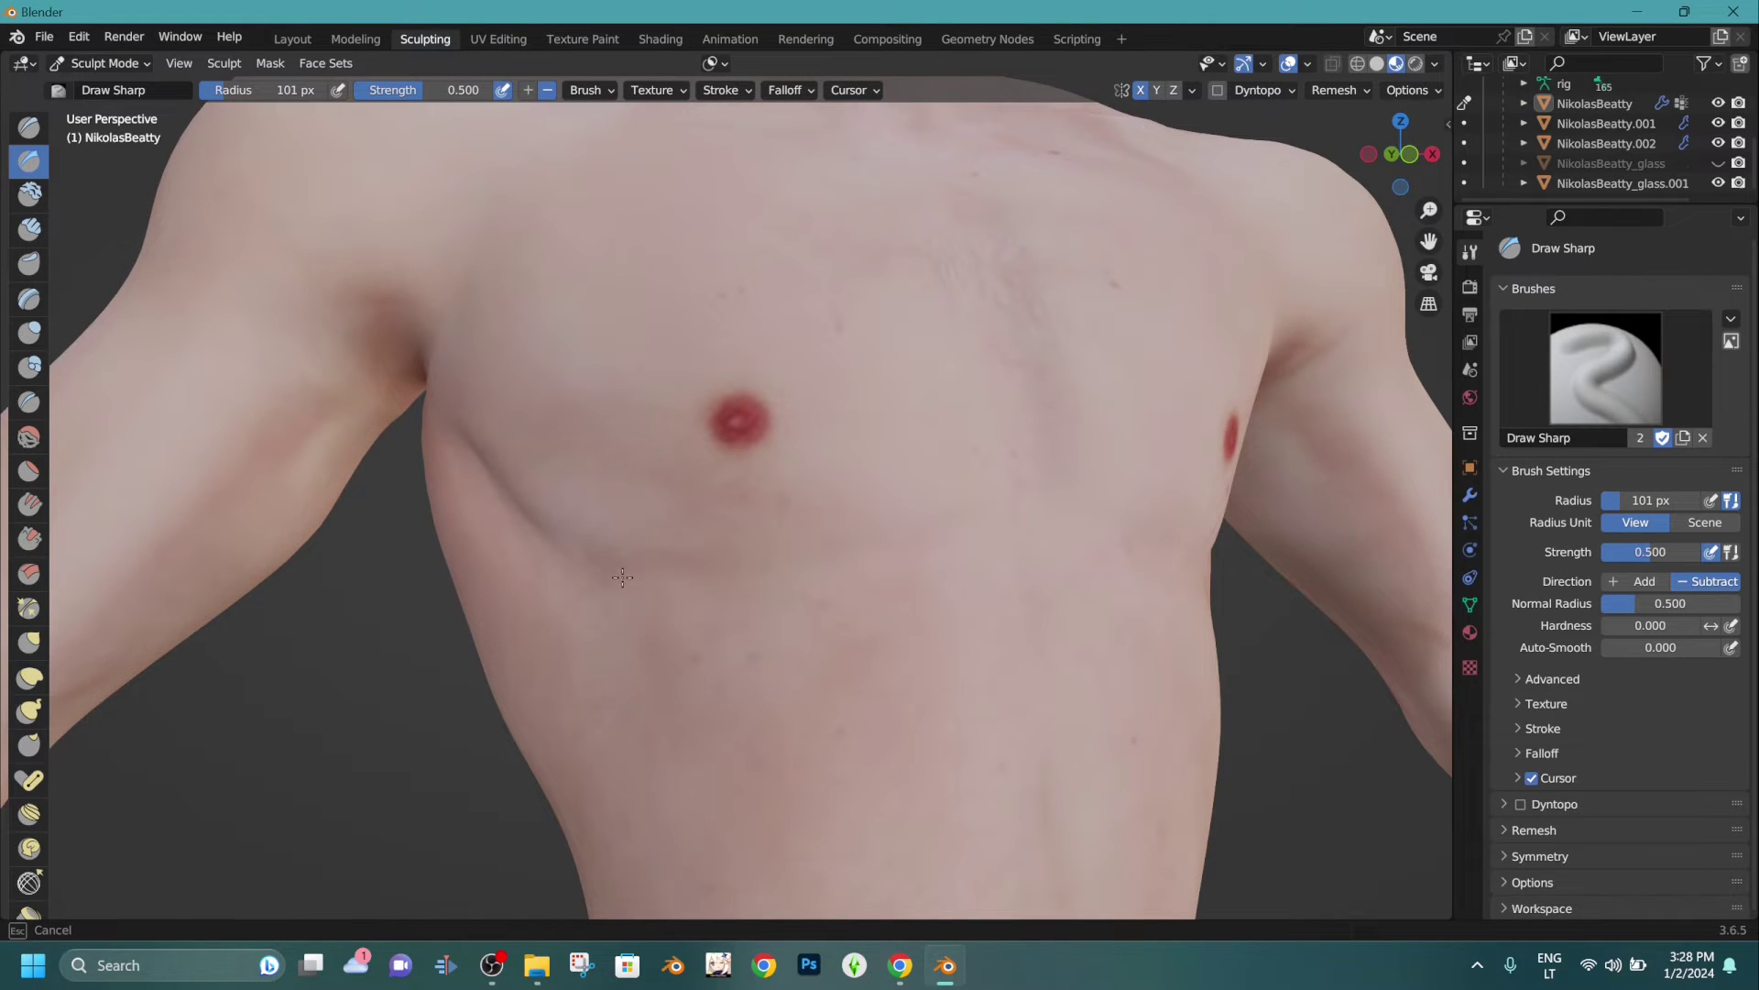
middle_click_drag(1008, 523, 850, 201)
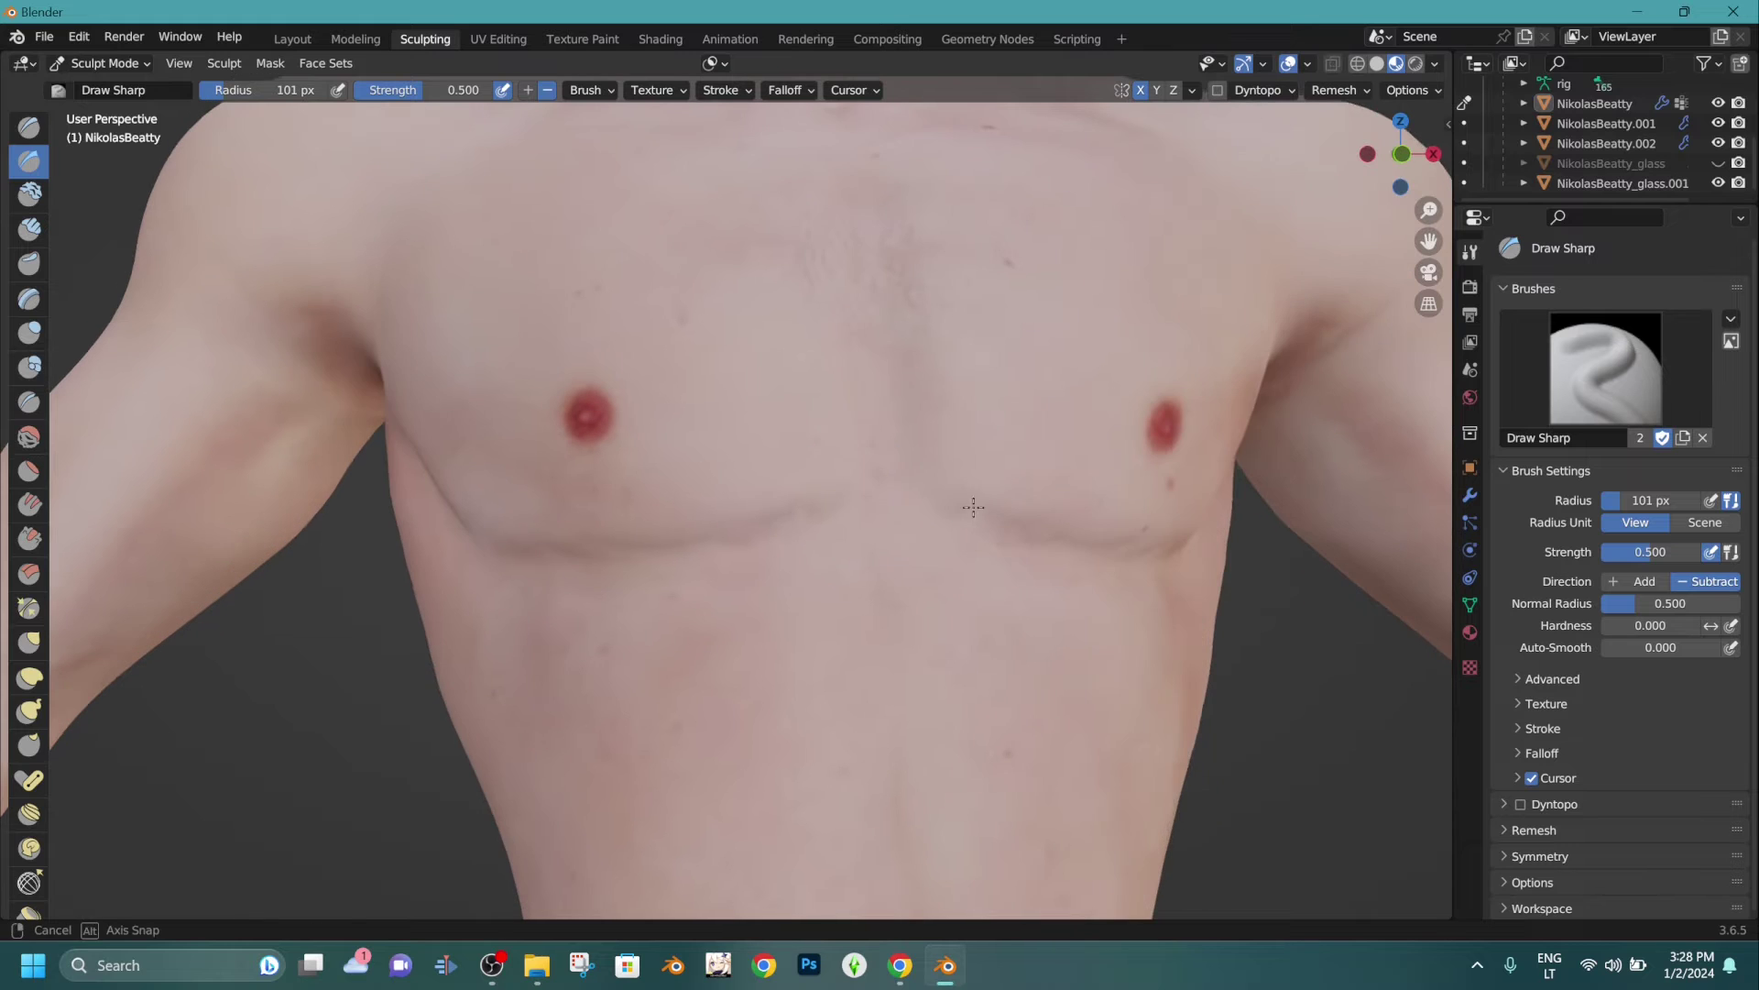
Deepen the groove between the pectorals and extend the center line down the abdomen with the Draw Sharp brush.
left_click_drag(857, 197, 865, 378)
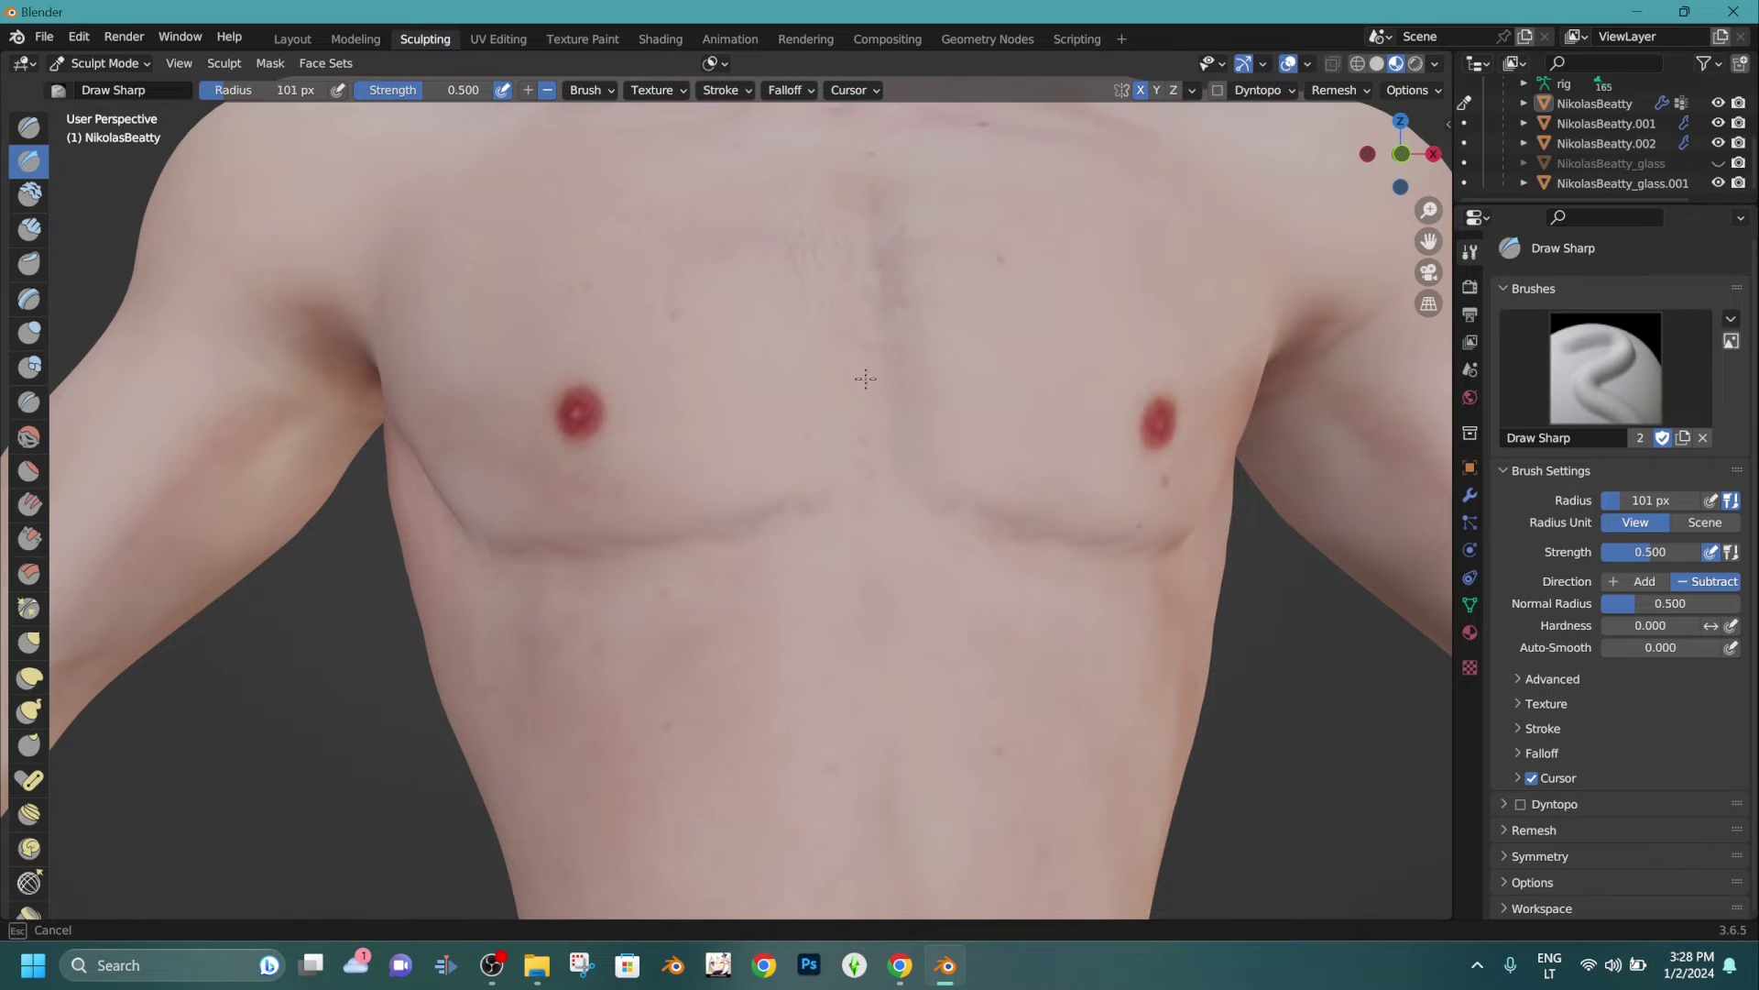
left_click_drag(869, 499, 870, 500)
left_click(1375, 63)
scroll(1017, 642, "down", 1)
mouse_move(1023, 641)
middle_mouse_down("shift")
mouse_move(1009, 404)
mouse_move(985, 403)
middle_mouse_up("shift")
left_click_drag(812, 267, 811, 839)
scroll(819, 660, "down", 4)
Add volume to the pectorals with the Inflate brush at 167 px radius and 0.500 strength.
middle_click_drag(809, 597, 891, 559)
scroll(862, 550, "up", 2)
middle_click_drag(807, 541, 741, 628, "shift")
left_click(29, 330)
middle_click_drag(522, 440, 714, 432)
middle_click_drag(696, 440, 624, 733, "shift")
scroll(742, 623, "down", 1)
scroll(750, 613, "down", 1)
middle_click_drag(760, 605, 781, 516, "shift")
scroll(968, 428, "up", 1)
middle_click_drag(967, 428, 962, 454)
key("bracketright")
key("bracketright")
key("bracketright")
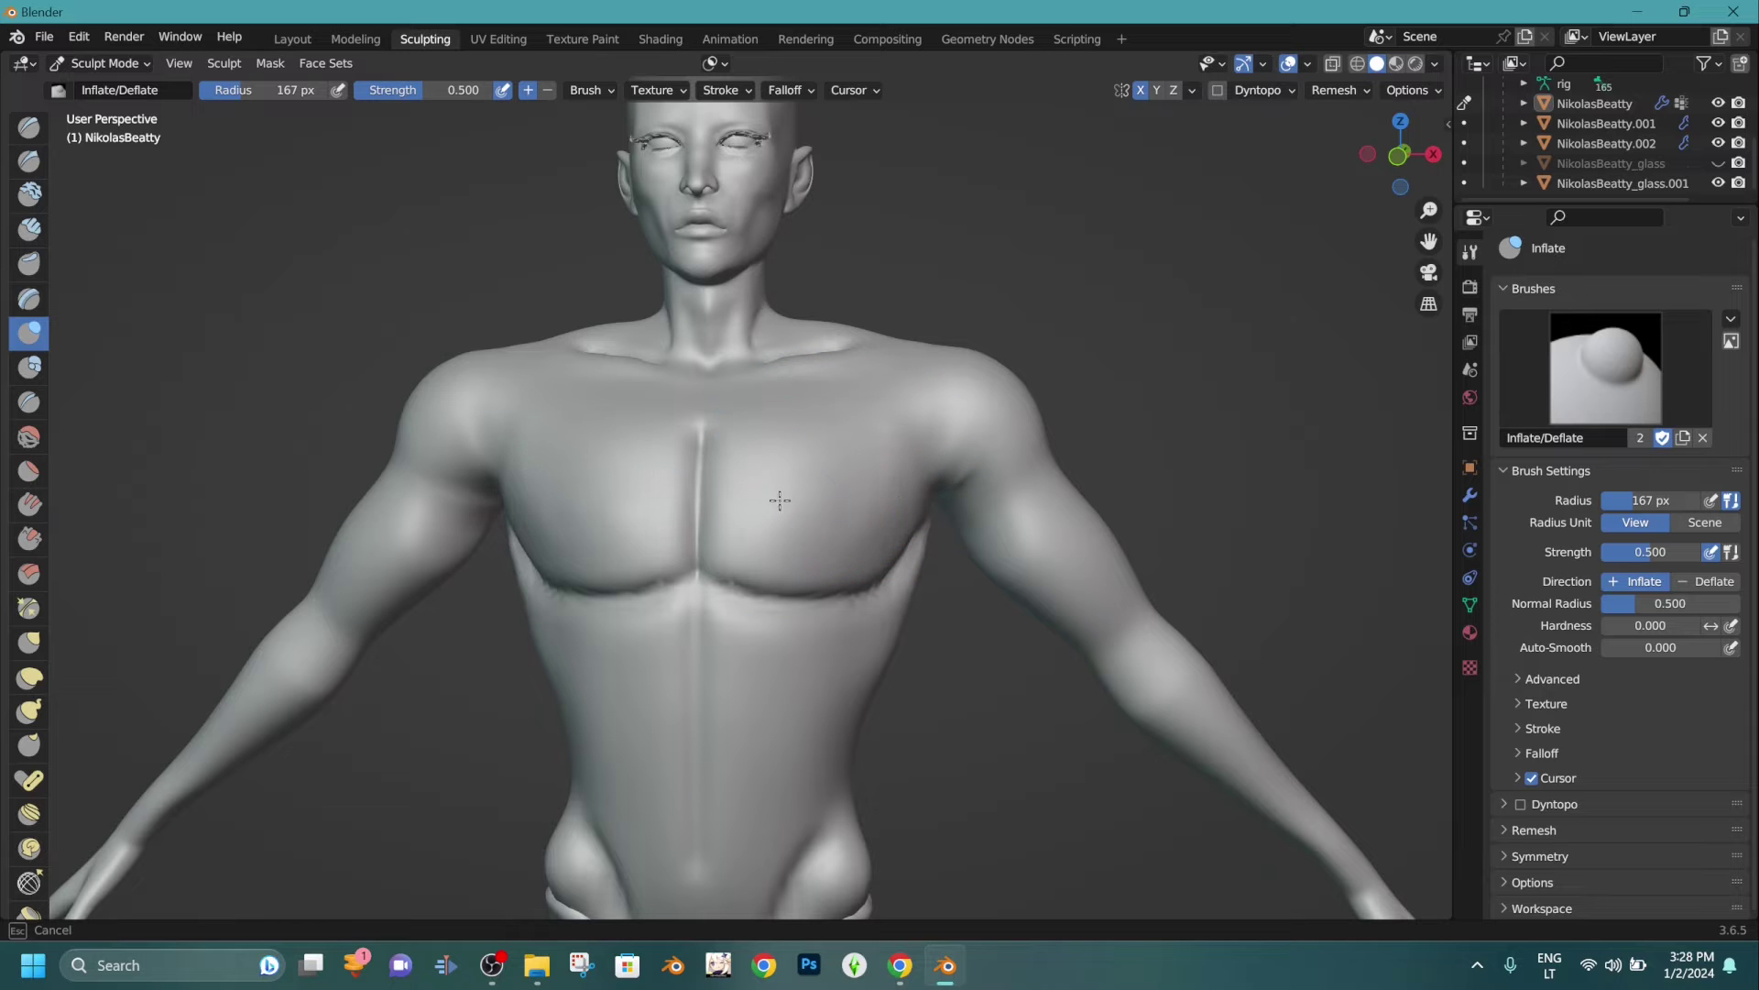
mouse_move(810, 539)
middle_mouse_down()
mouse_move(1045, 554)
mouse_move(825, 540)
mouse_move(1008, 513)
mouse_move(565, 437)
mouse_move(385, 367)
middle_mouse_up()
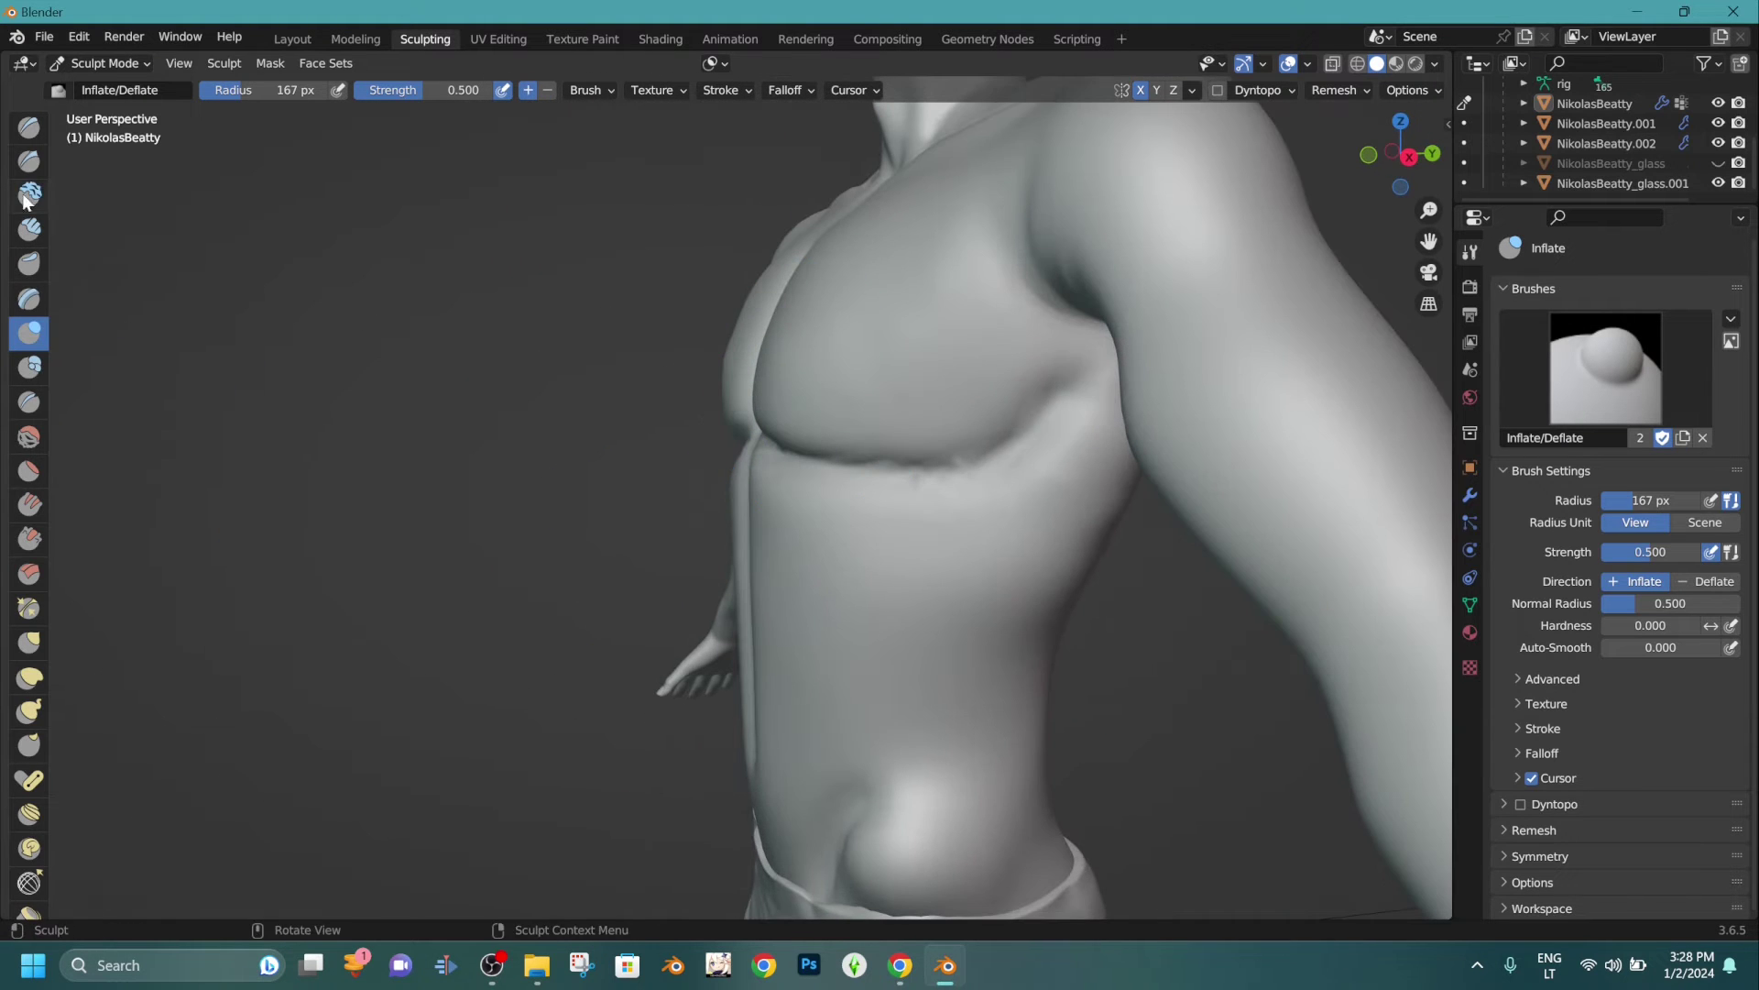
Push the front of the upper abdomen and lower chest inward from the side view with the Elastic Deform brush at 227 px radius.
left_click(32, 690)
middle_click_drag(773, 526, 742, 526)
scroll(773, 526, "down", 3)
scroll(772, 526, "up", 6)
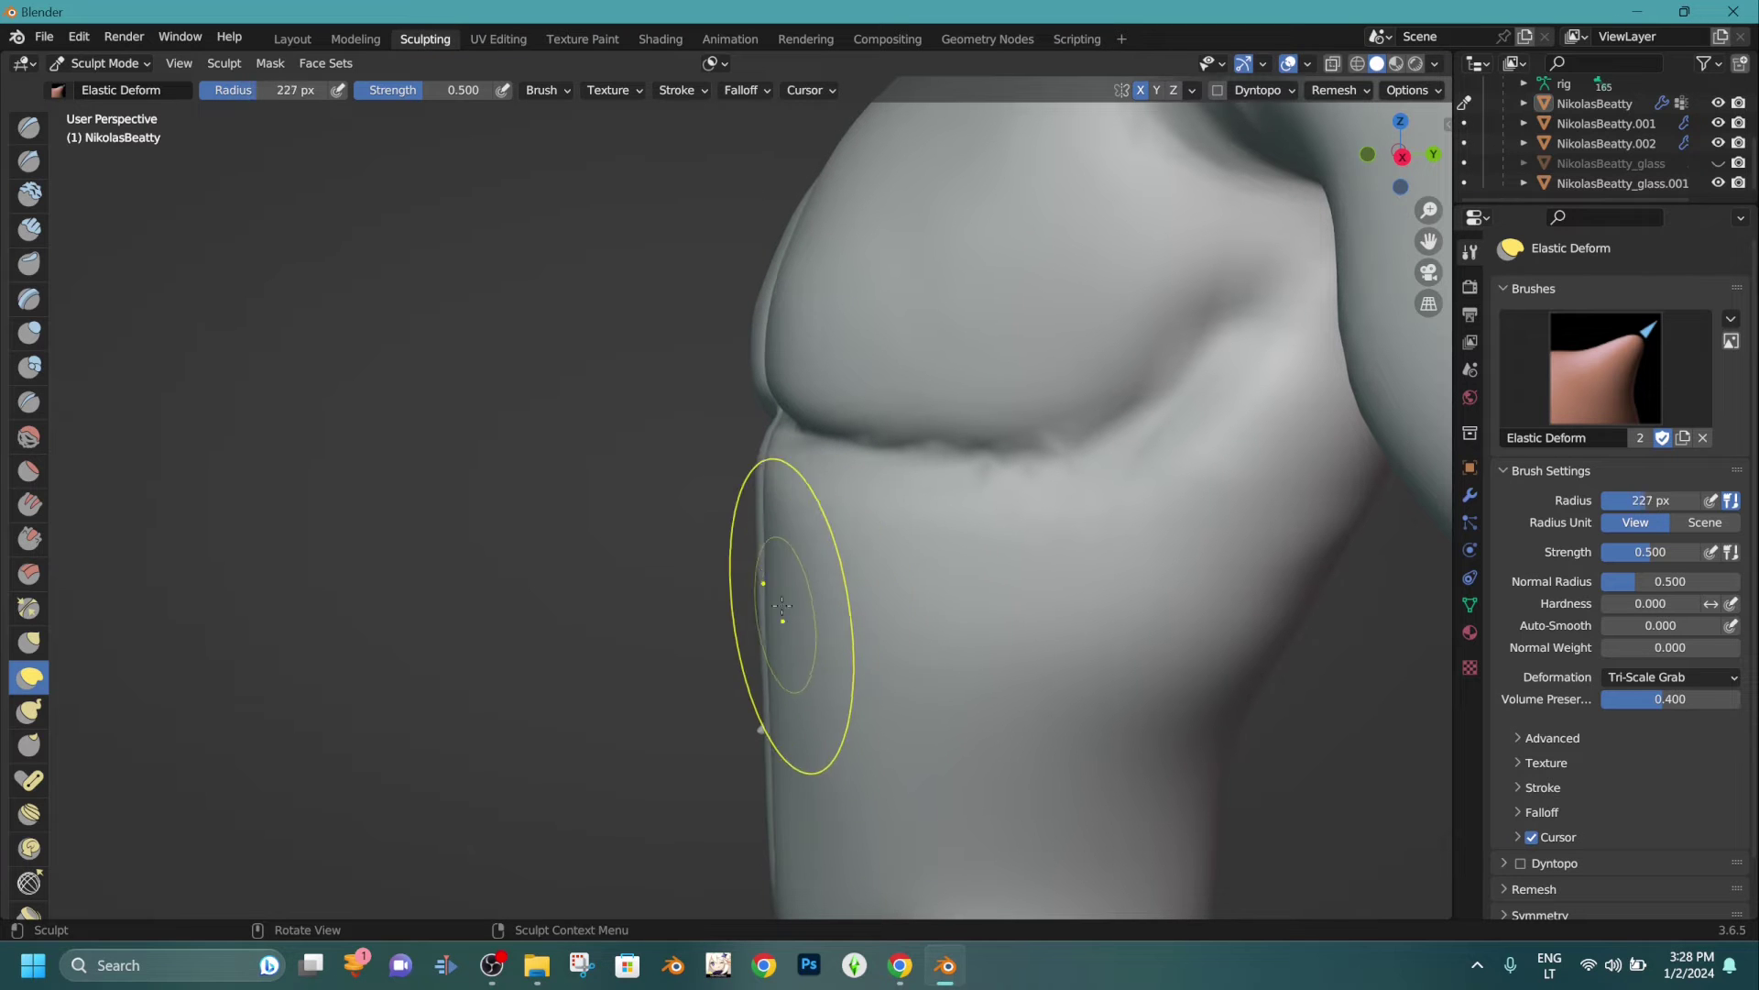
left_click_drag(819, 617, 863, 616)
scroll(784, 503, "up", 2)
left_click_drag(810, 455, 832, 456)
Adjust the front profile of the abdomen down to the waistband with the Elastic Deform brush at 280 px radius.
scroll(766, 529, "down", 3)
middle_click_drag(870, 641, 887, 341, "shift")
left_click_drag(806, 494, 830, 499)
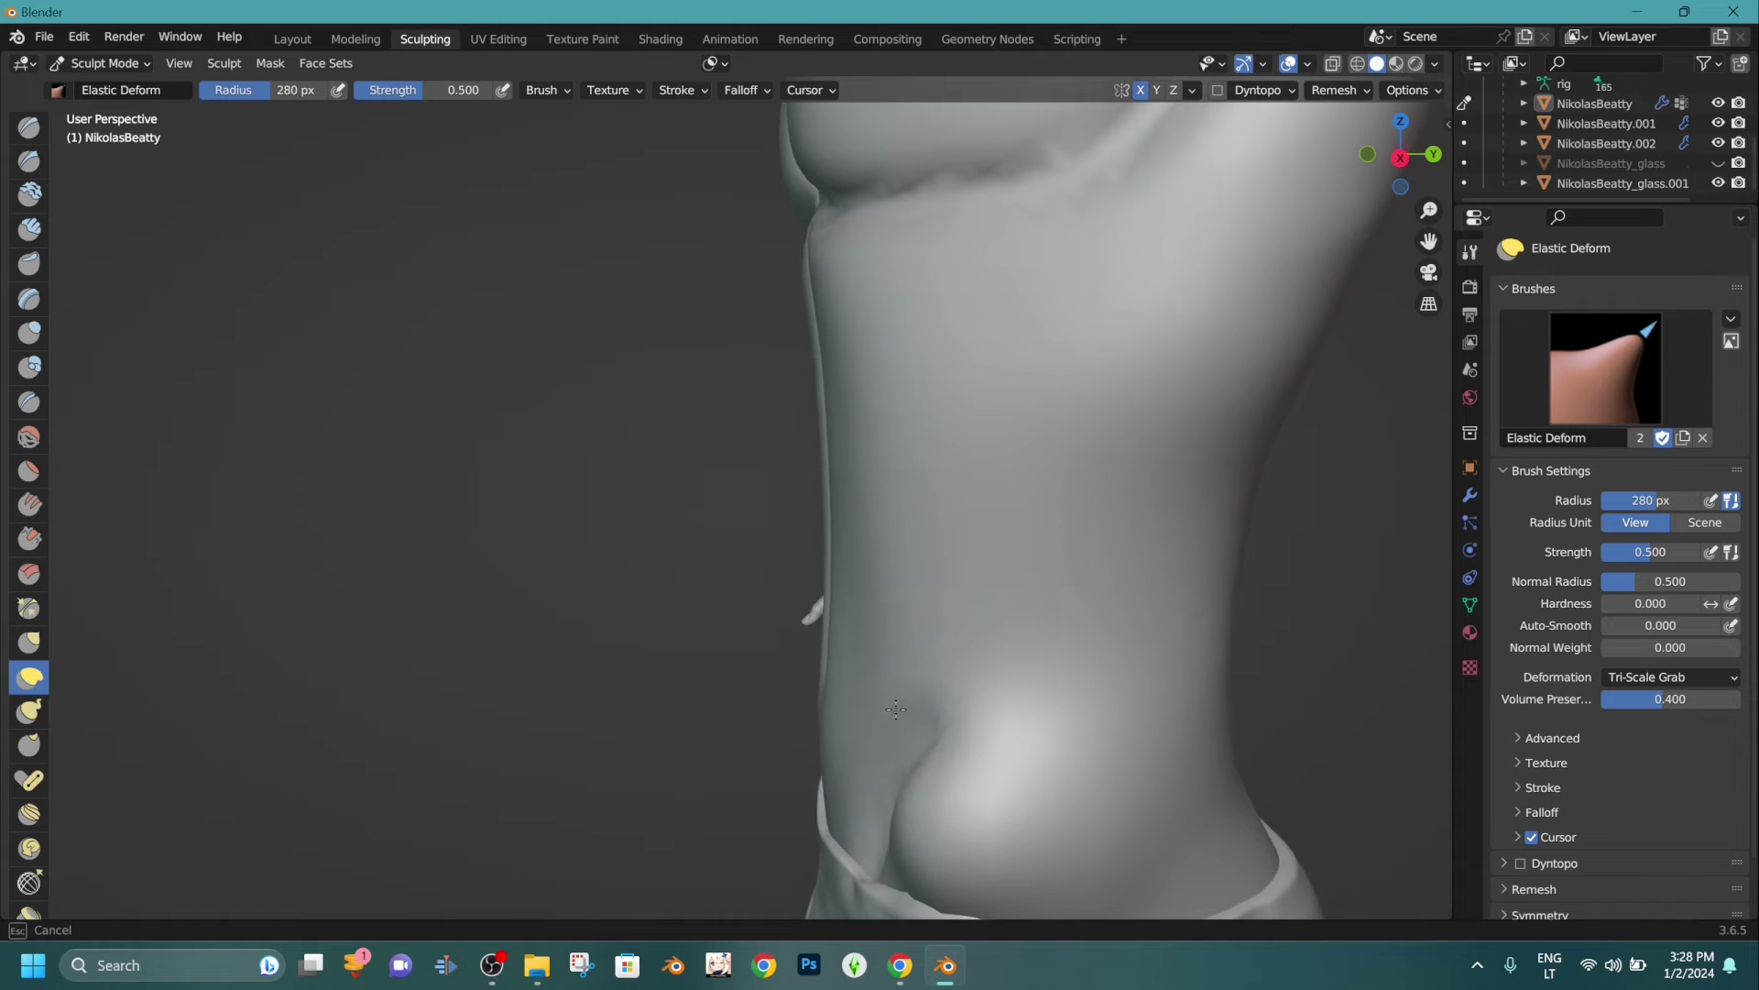
middle_click_drag(864, 746, 1102, 600)
Raise the nipples on the chest with the Draw brush at 105 px radius and 0.500 strength, using the material preview for placement.
middle_click_drag(824, 211, 779, 601, "shift")
middle_click_drag(737, 550, 769, 558)
scroll(770, 558, "up", 2)
left_click(1394, 62)
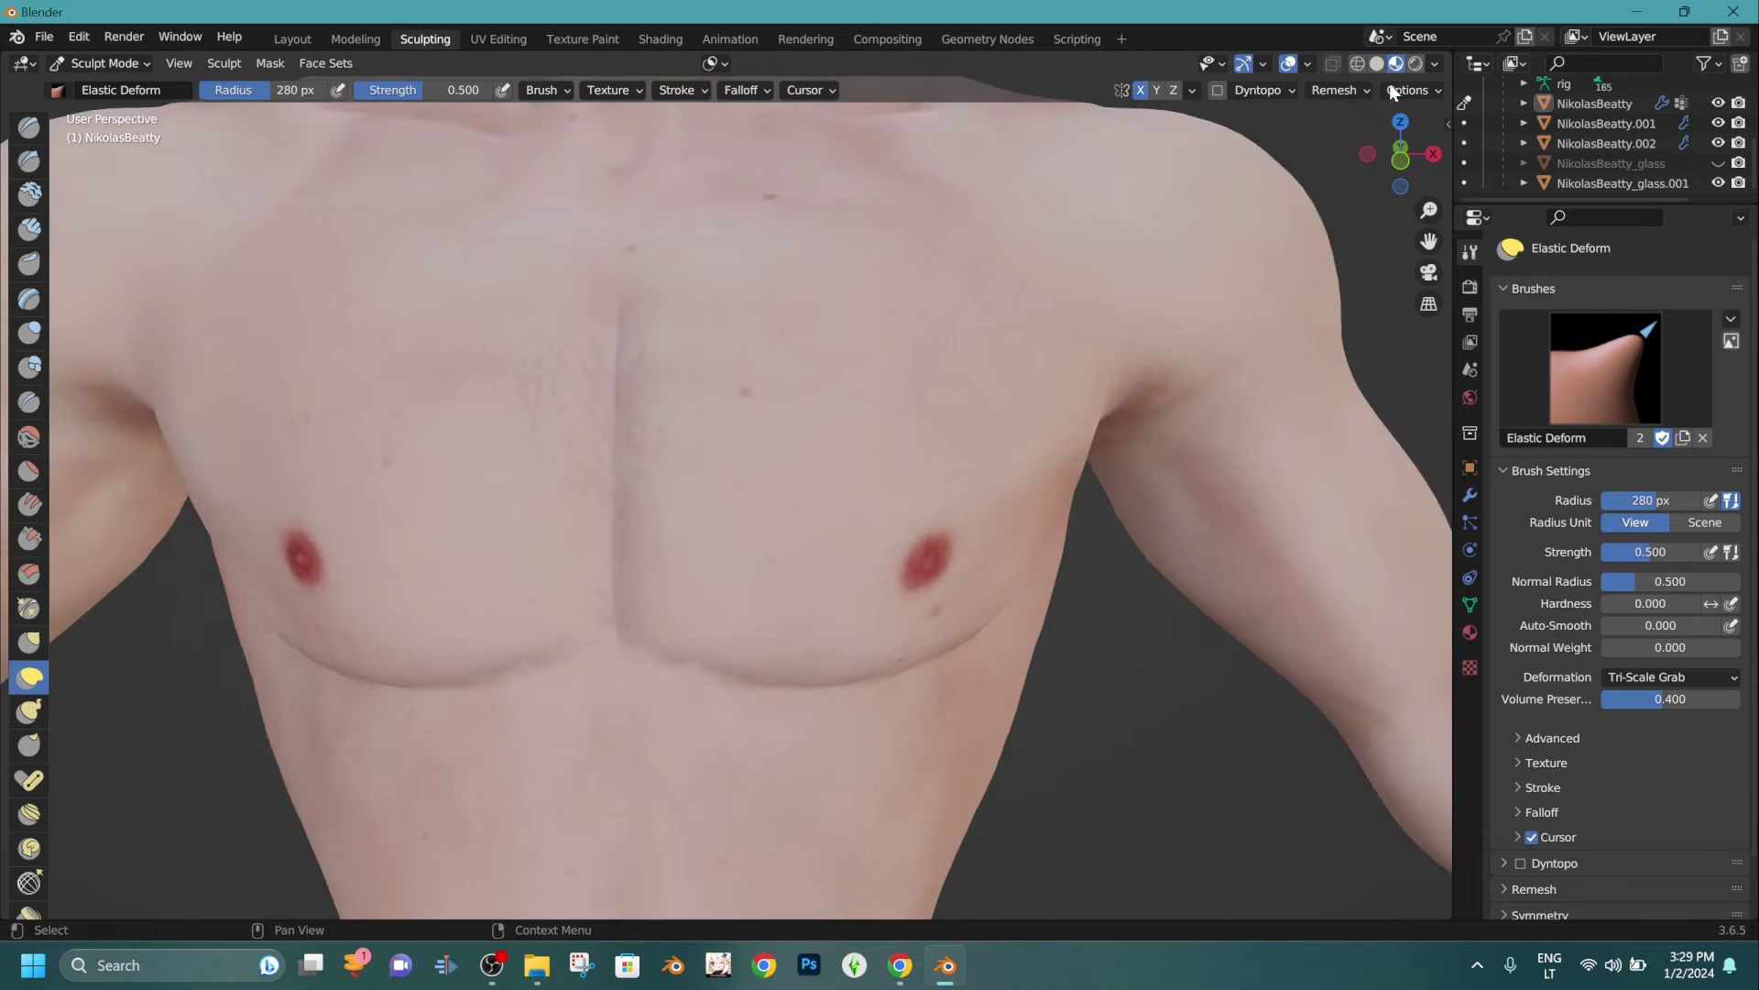
scroll(569, 334, "up", 6)
left_click(28, 126)
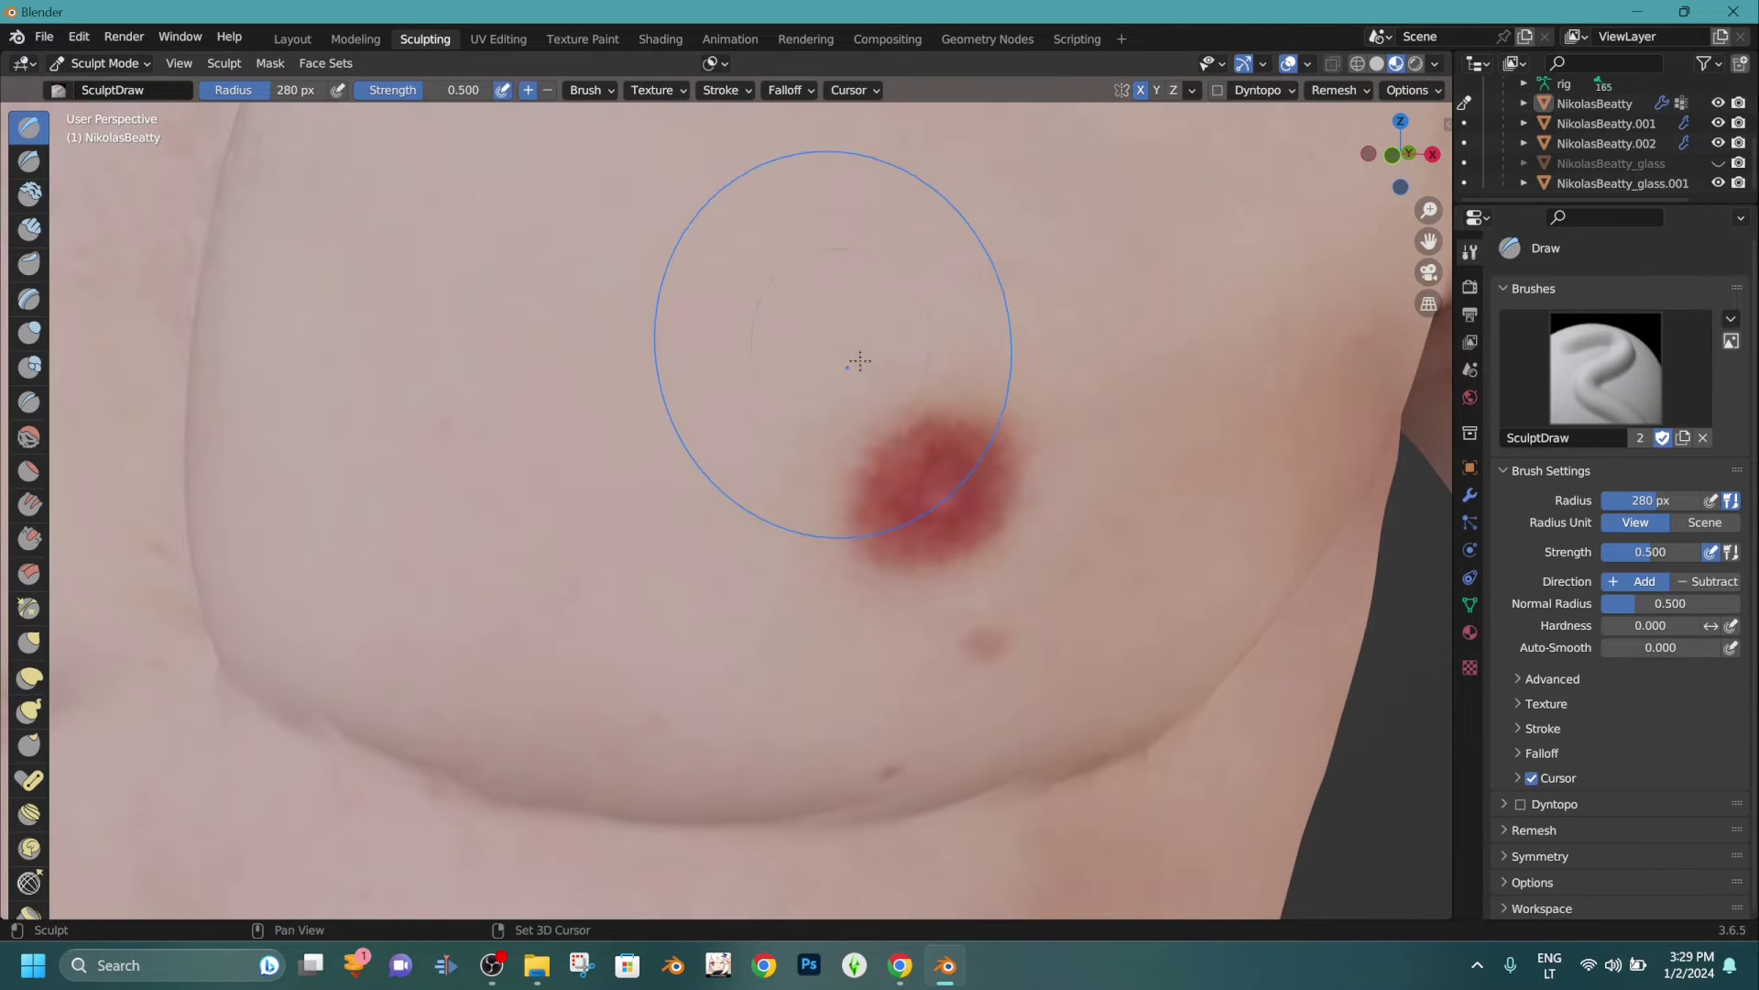
scroll(806, 440, "up", 4)
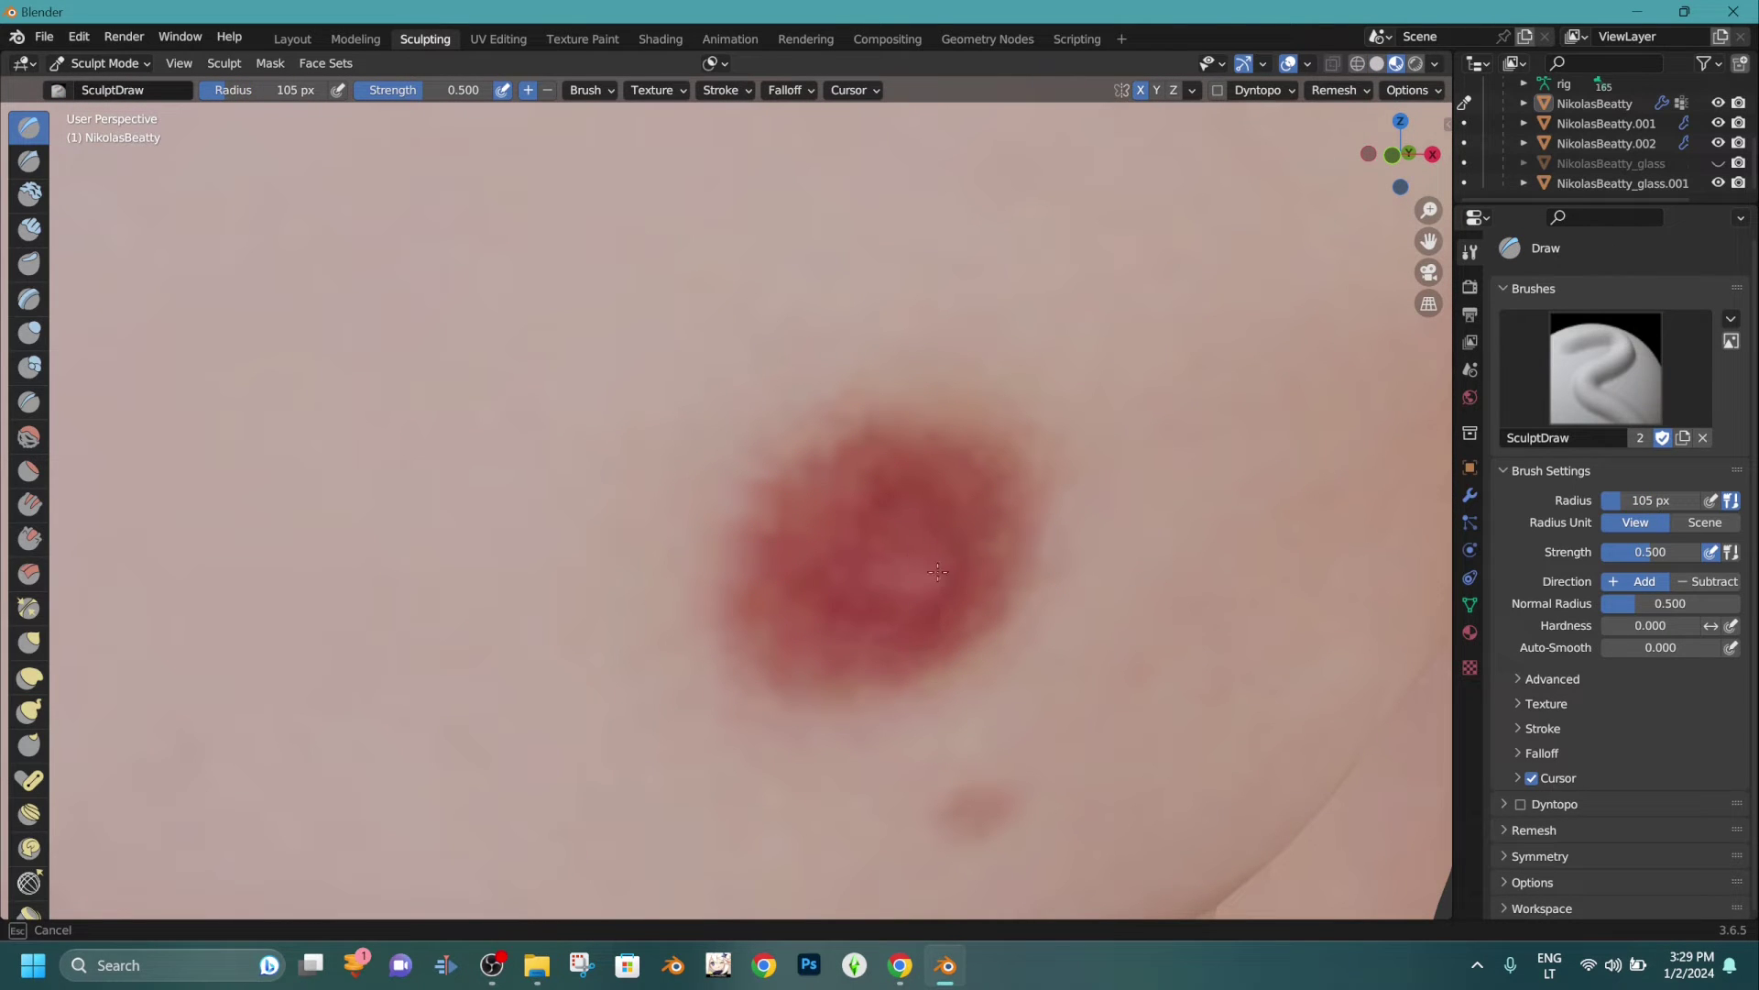
left_click_drag(938, 572, 849, 562)
scroll(848, 563, "down", 2)
mouse_move(848, 562)
middle_mouse_down()
mouse_move(1052, 583)
mouse_move(824, 531)
middle_mouse_up()
scroll(874, 403, "down", 5)
mouse_move(925, 417)
middle_mouse_down()
mouse_move(995, 432)
mouse_move(825, 315)
mouse_move(765, 320)
middle_mouse_up()
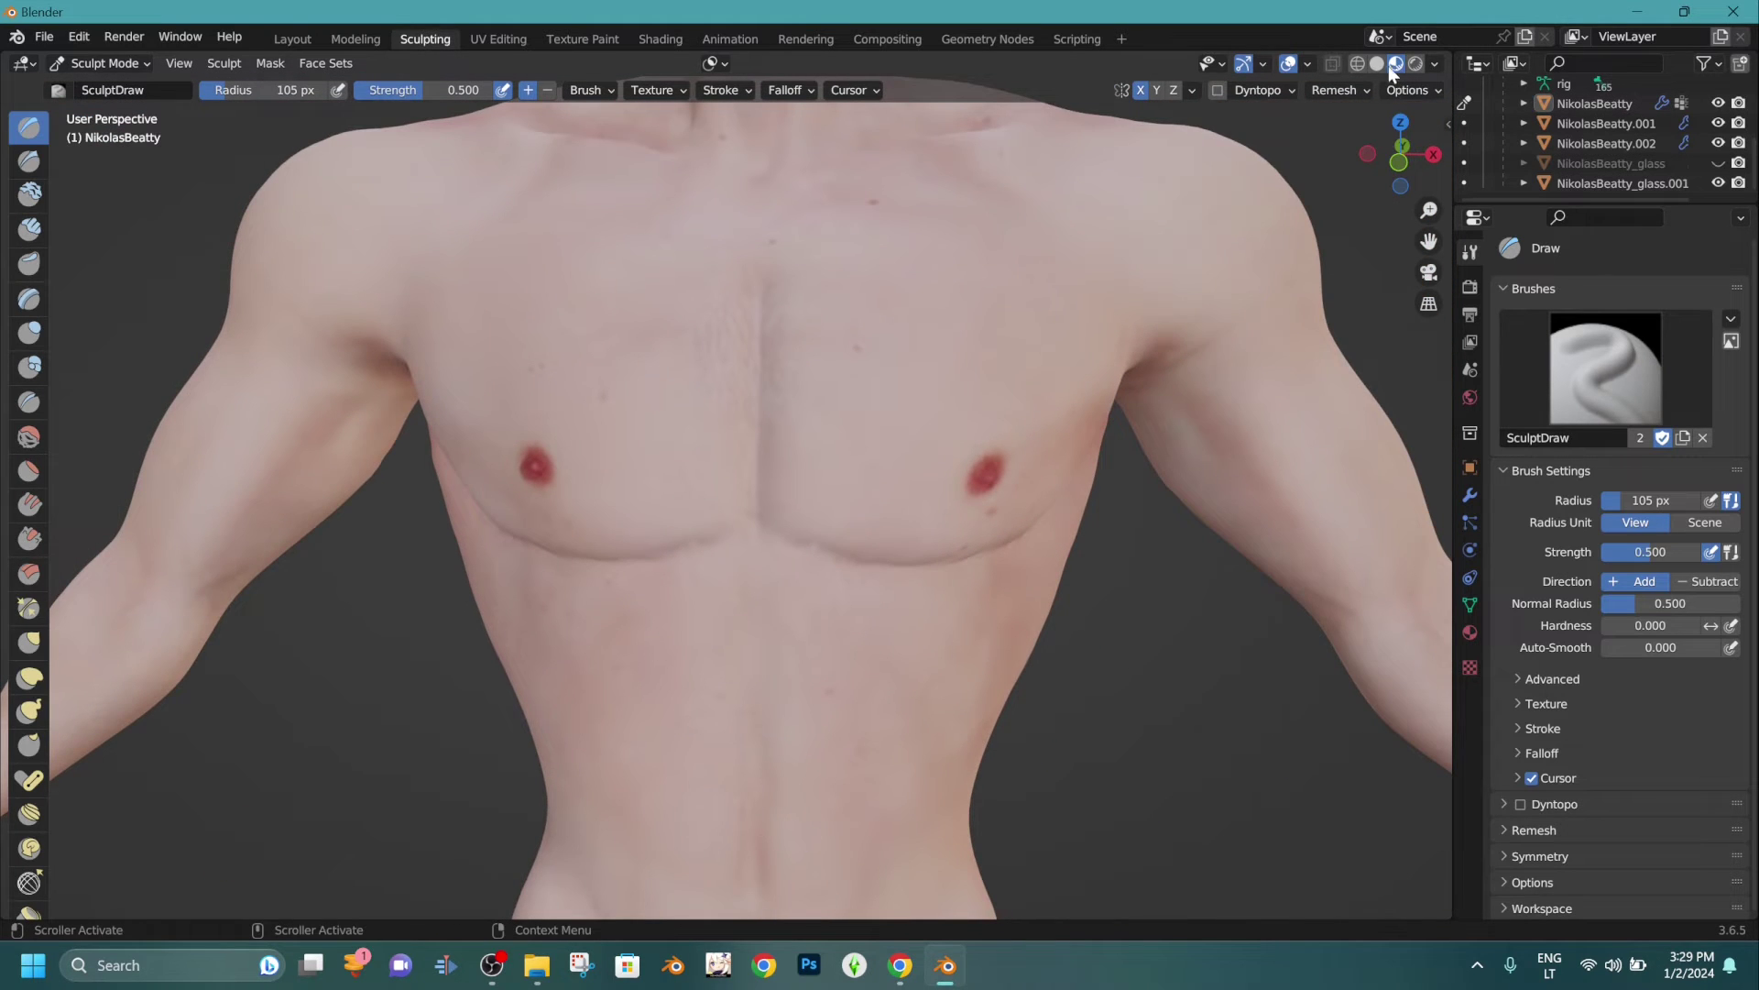
Smooth the jagged crease under the pectorals in solid view with the Smooth brush at 105 px radius and 0.254 strength.
left_click(1377, 63)
scroll(687, 586, "down", 4)
mouse_move(687, 587)
middle_mouse_down()
mouse_move(919, 569)
mouse_move(738, 558)
middle_mouse_up()
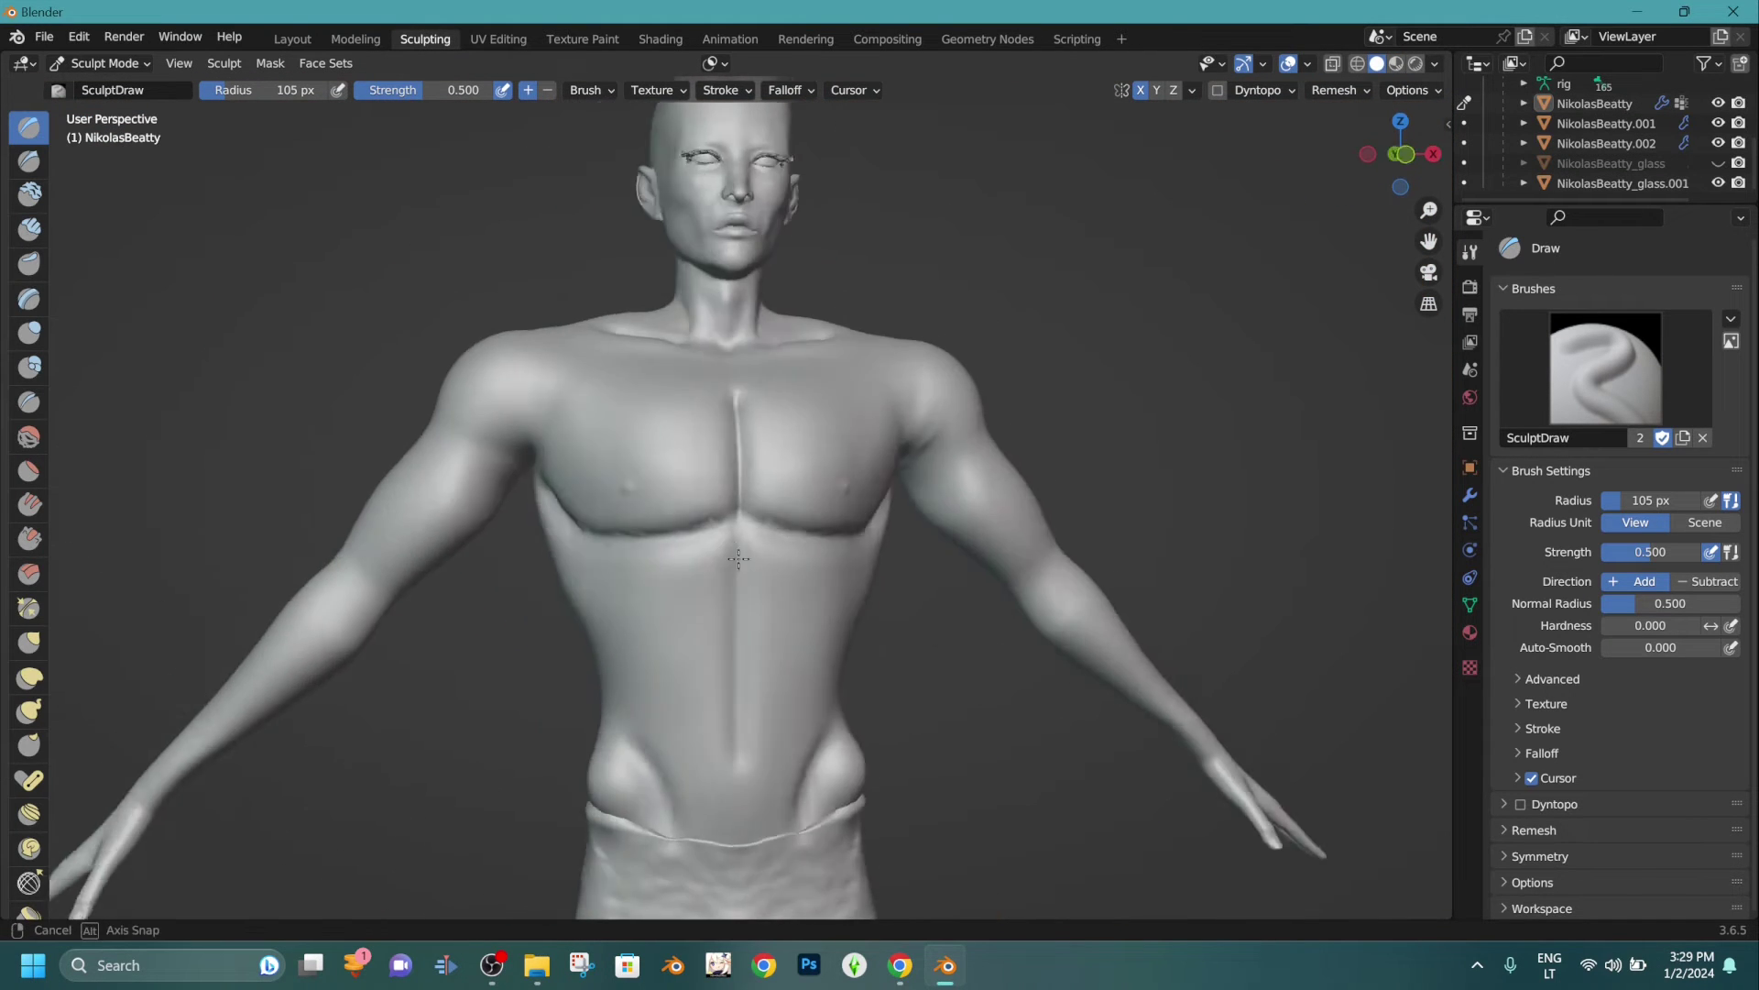
scroll(738, 558, "up", 5)
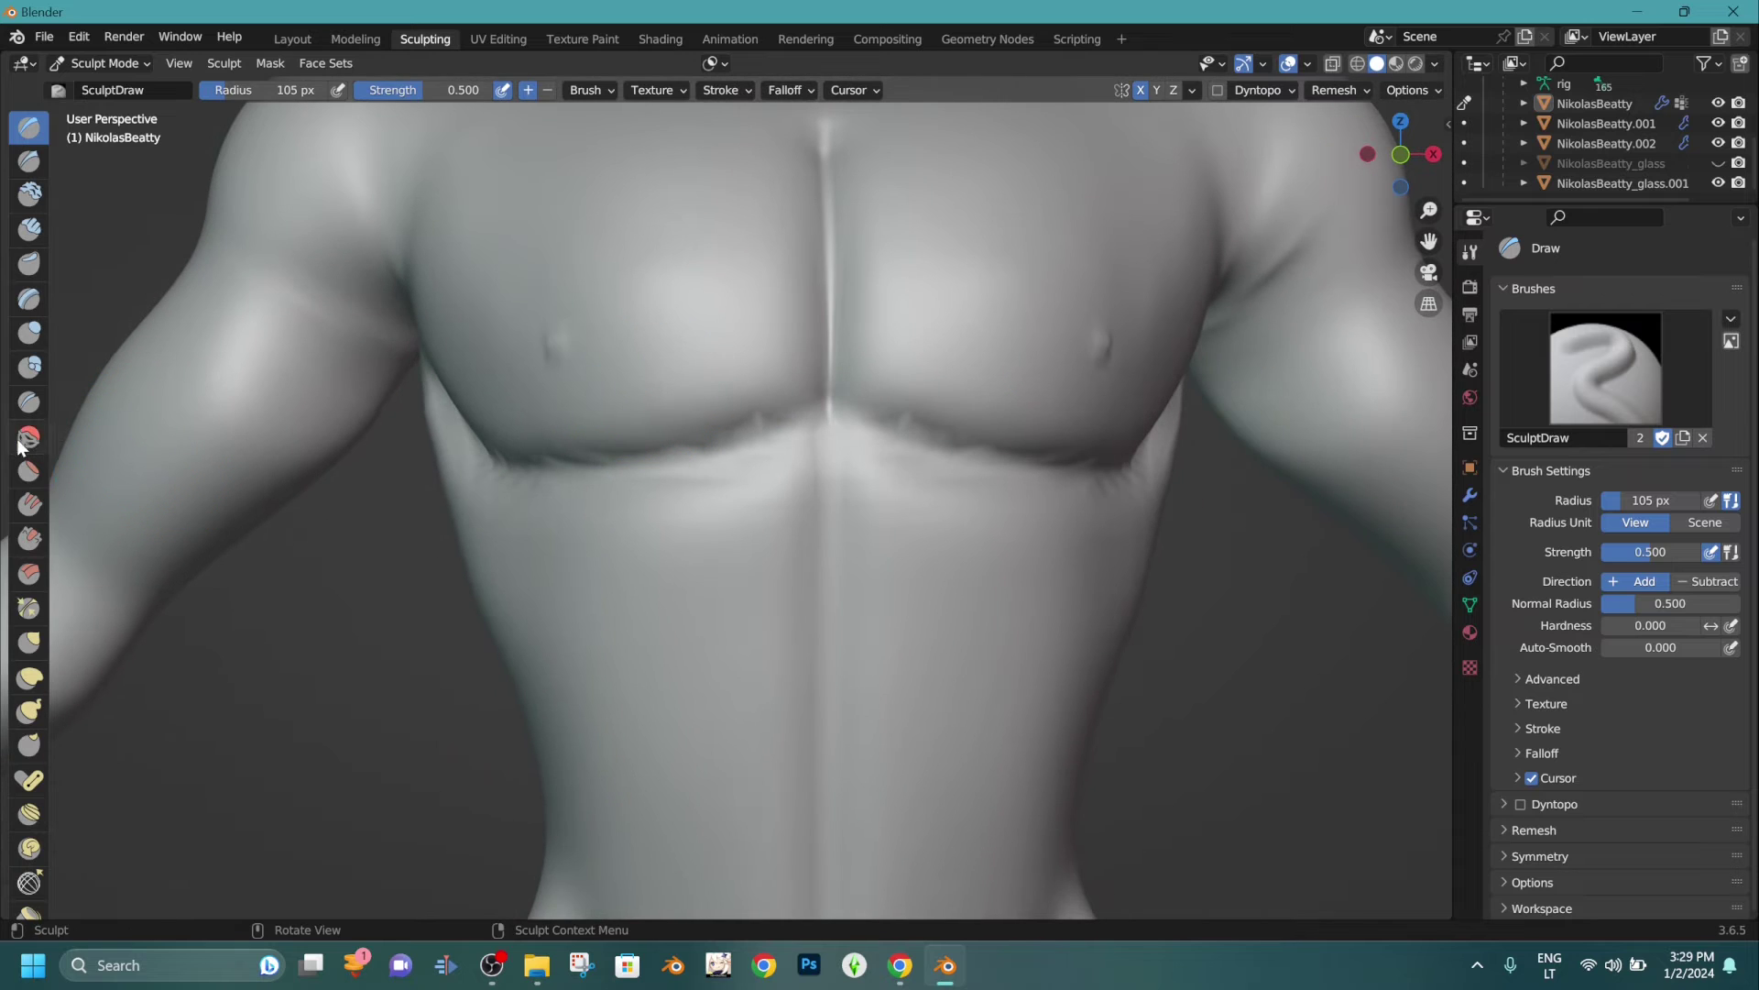
left_click(22, 440)
middle_click_drag(546, 359, 825, 361, "shift")
scroll(825, 349, "up", 2)
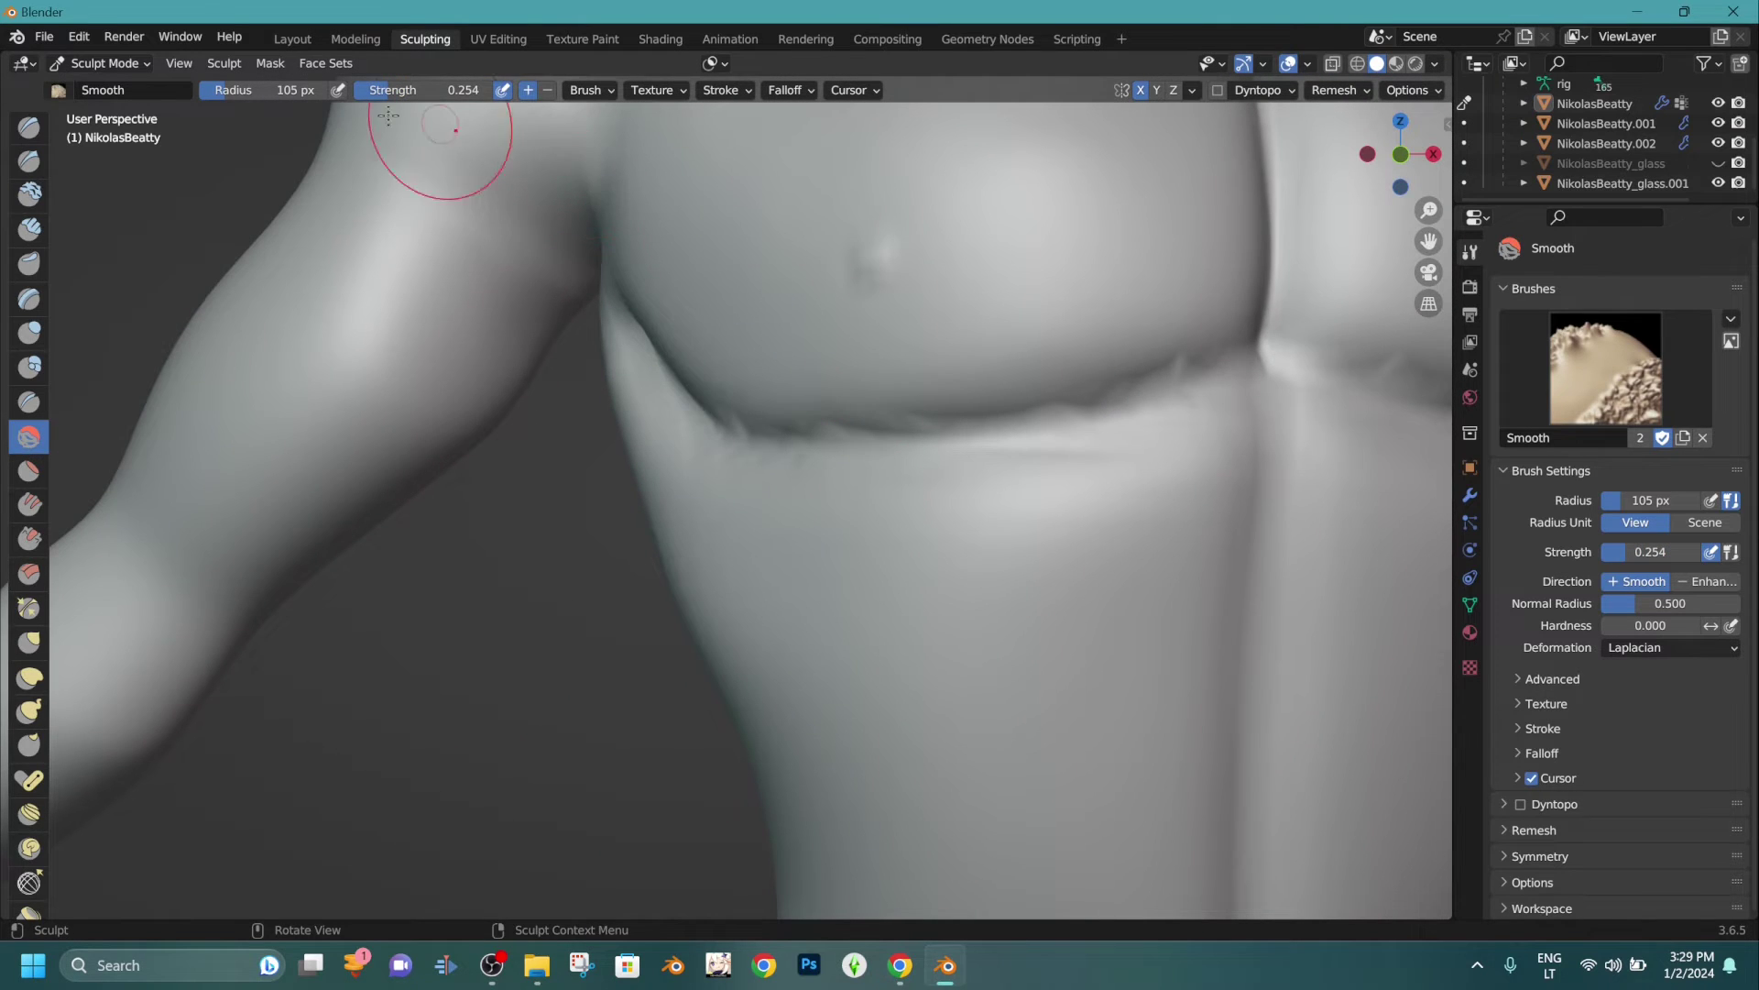
left_click_drag(707, 415, 863, 467)
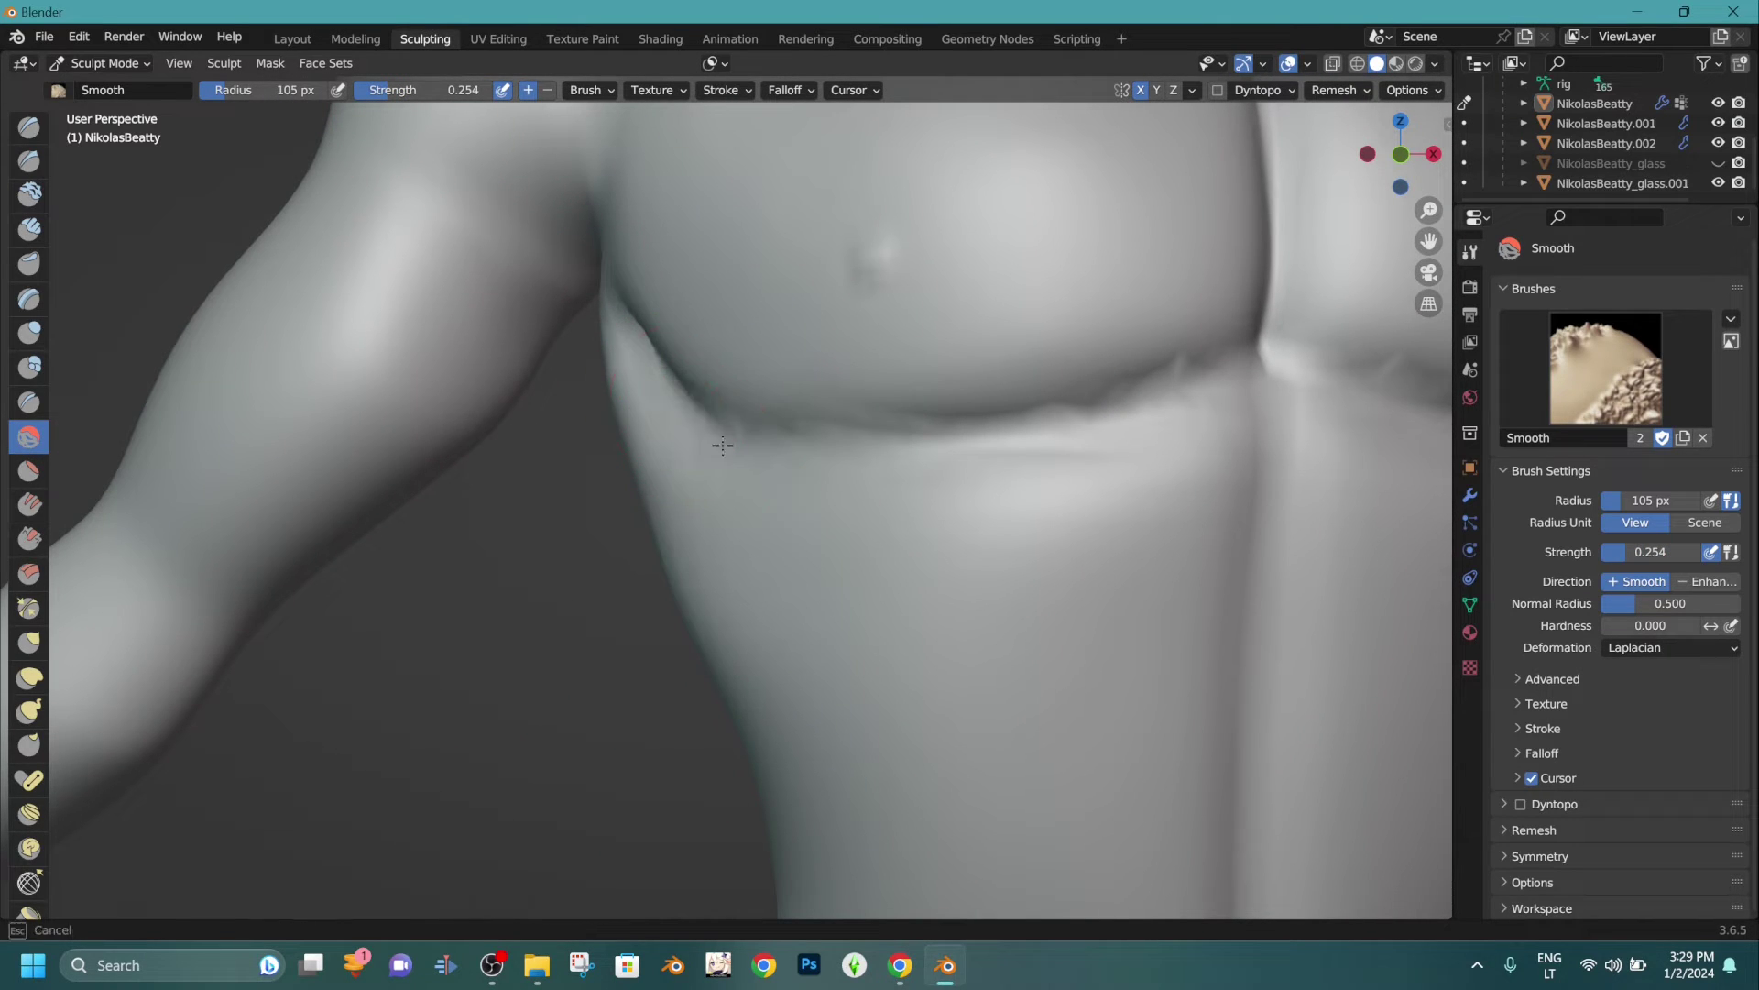
mouse_move(625, 329)
left_mouse_down()
mouse_move(825, 426)
mouse_move(1207, 368)
left_mouse_up()
Carve the outline of the upper pair of abdominal muscles with the Draw Sharp brush at 105 px radius and 0.500 strength.
scroll(1045, 412, "down", 3)
middle_click_drag(1052, 477, 832, 396, "shift")
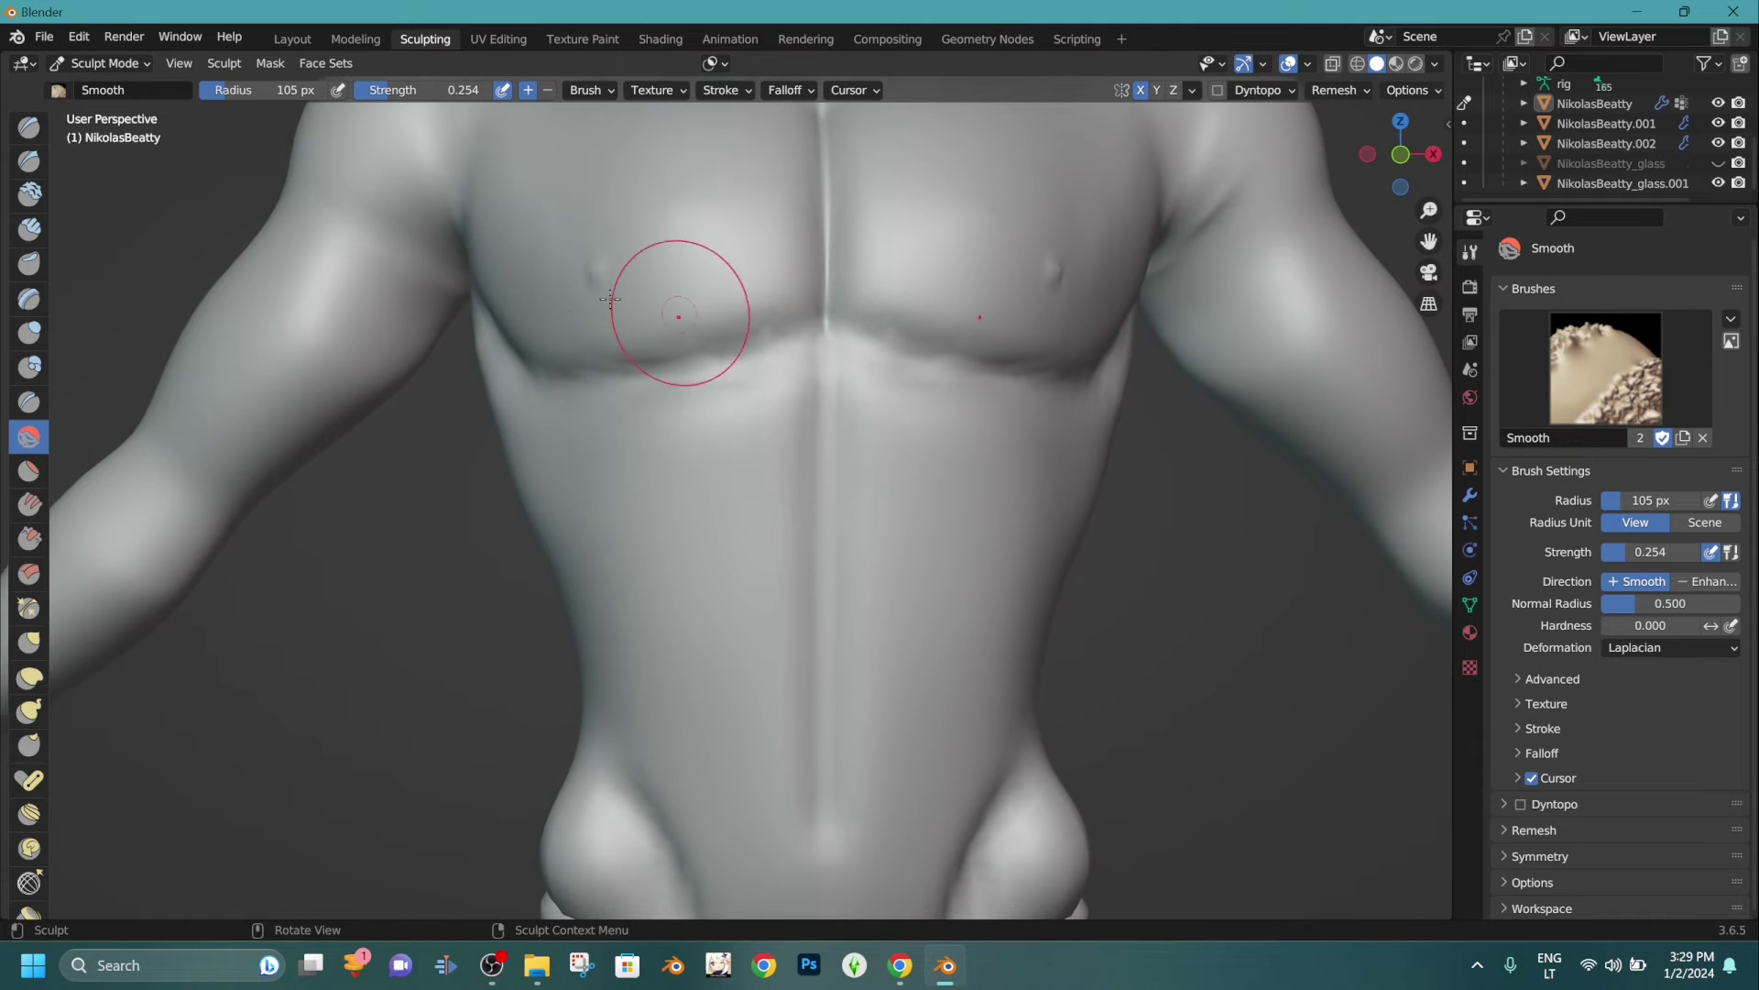
left_click(22, 167)
mouse_move(667, 406)
left_mouse_down()
mouse_move(673, 476)
mouse_move(802, 564)
left_mouse_up()
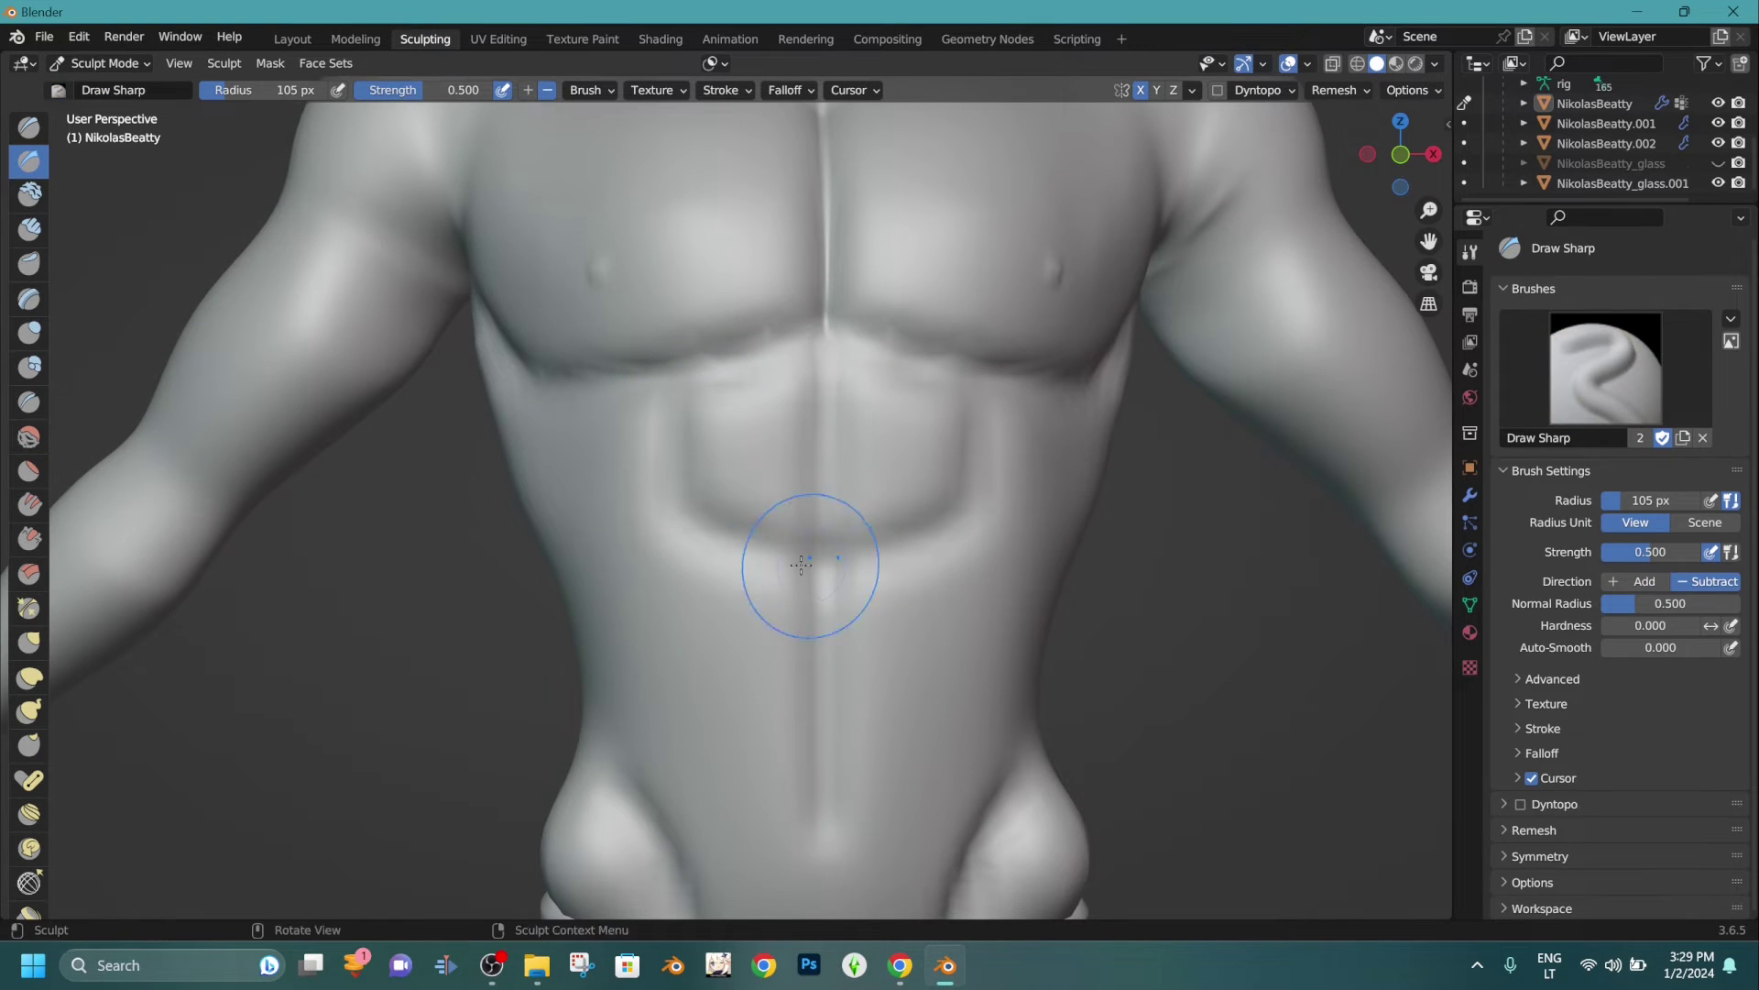
middle_click_drag(666, 560, 672, 444, "shift")
Carve the side and lower grooves of the second pair of abdominal muscles, redoing the stroke with a shorter shape.
left_click_drag(672, 445, 809, 624)
middle_click_drag(707, 635, 707, 609, "shift")
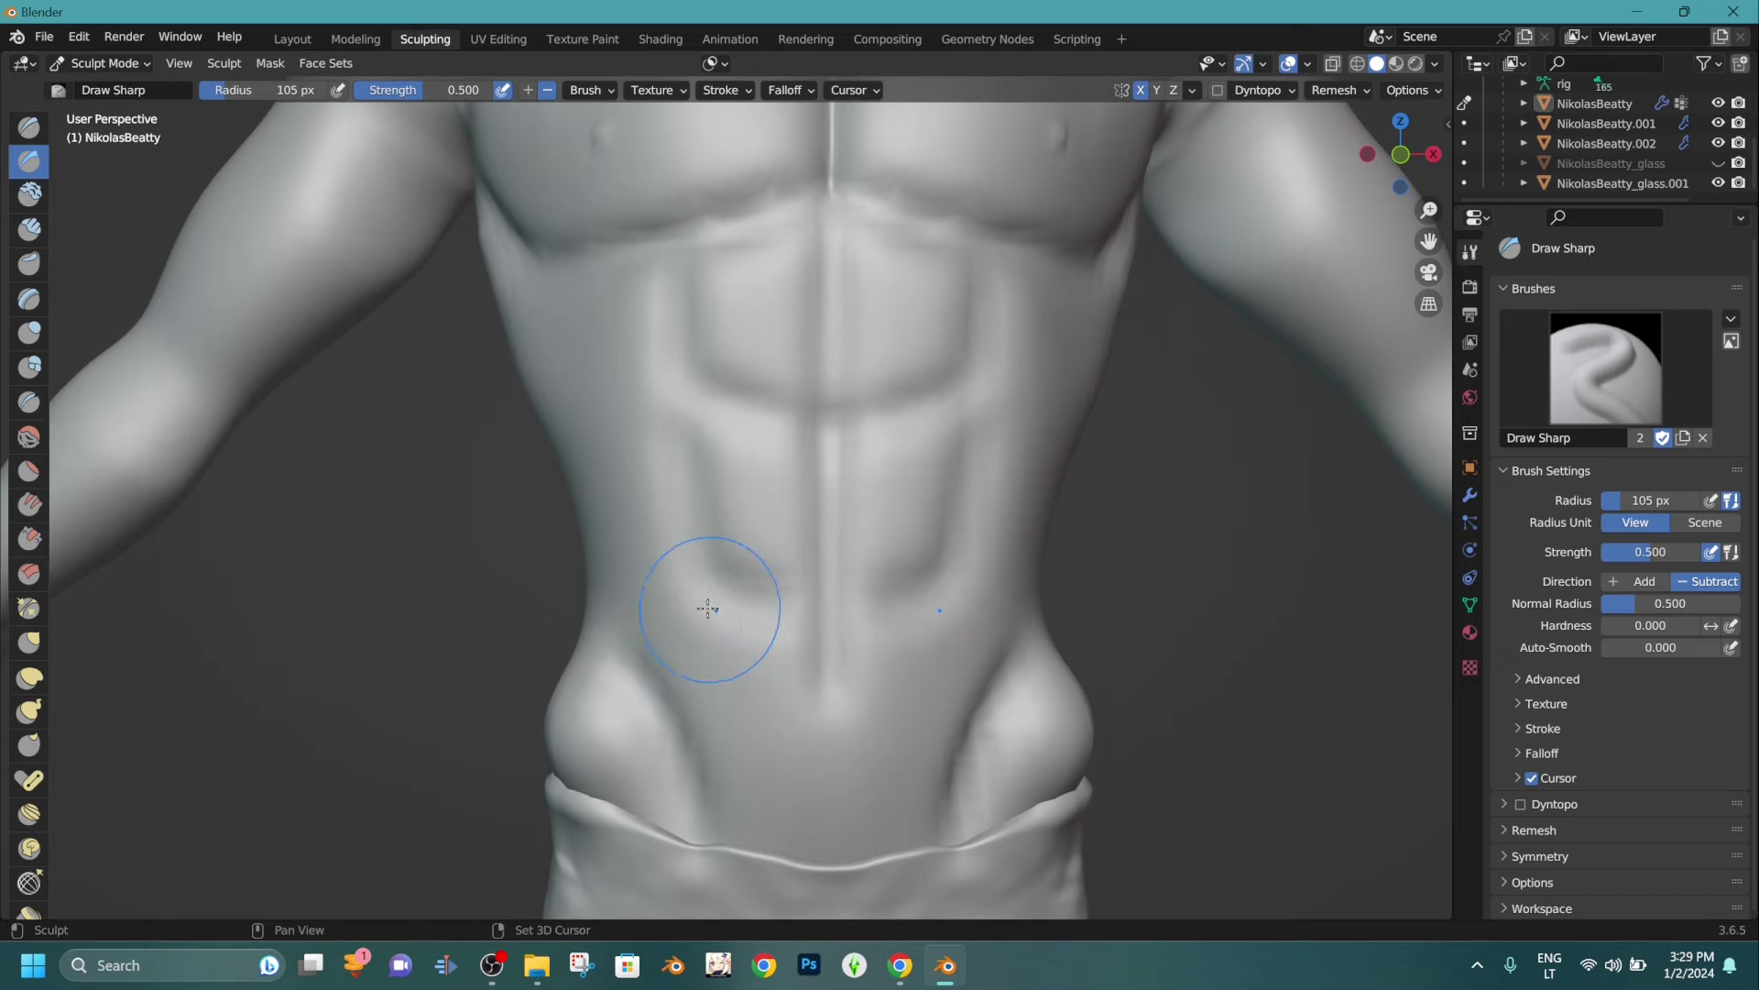
key("ctrl+z")
left_click_drag(664, 444, 771, 558)
middle_click_drag(727, 541, 744, 466, "shift")
Carve the outline of the third pair of abdominal muscles and diagonal grooves running down to the waistband.
mouse_move(675, 465)
left_mouse_down()
mouse_move(762, 668)
mouse_move(783, 671)
left_mouse_up()
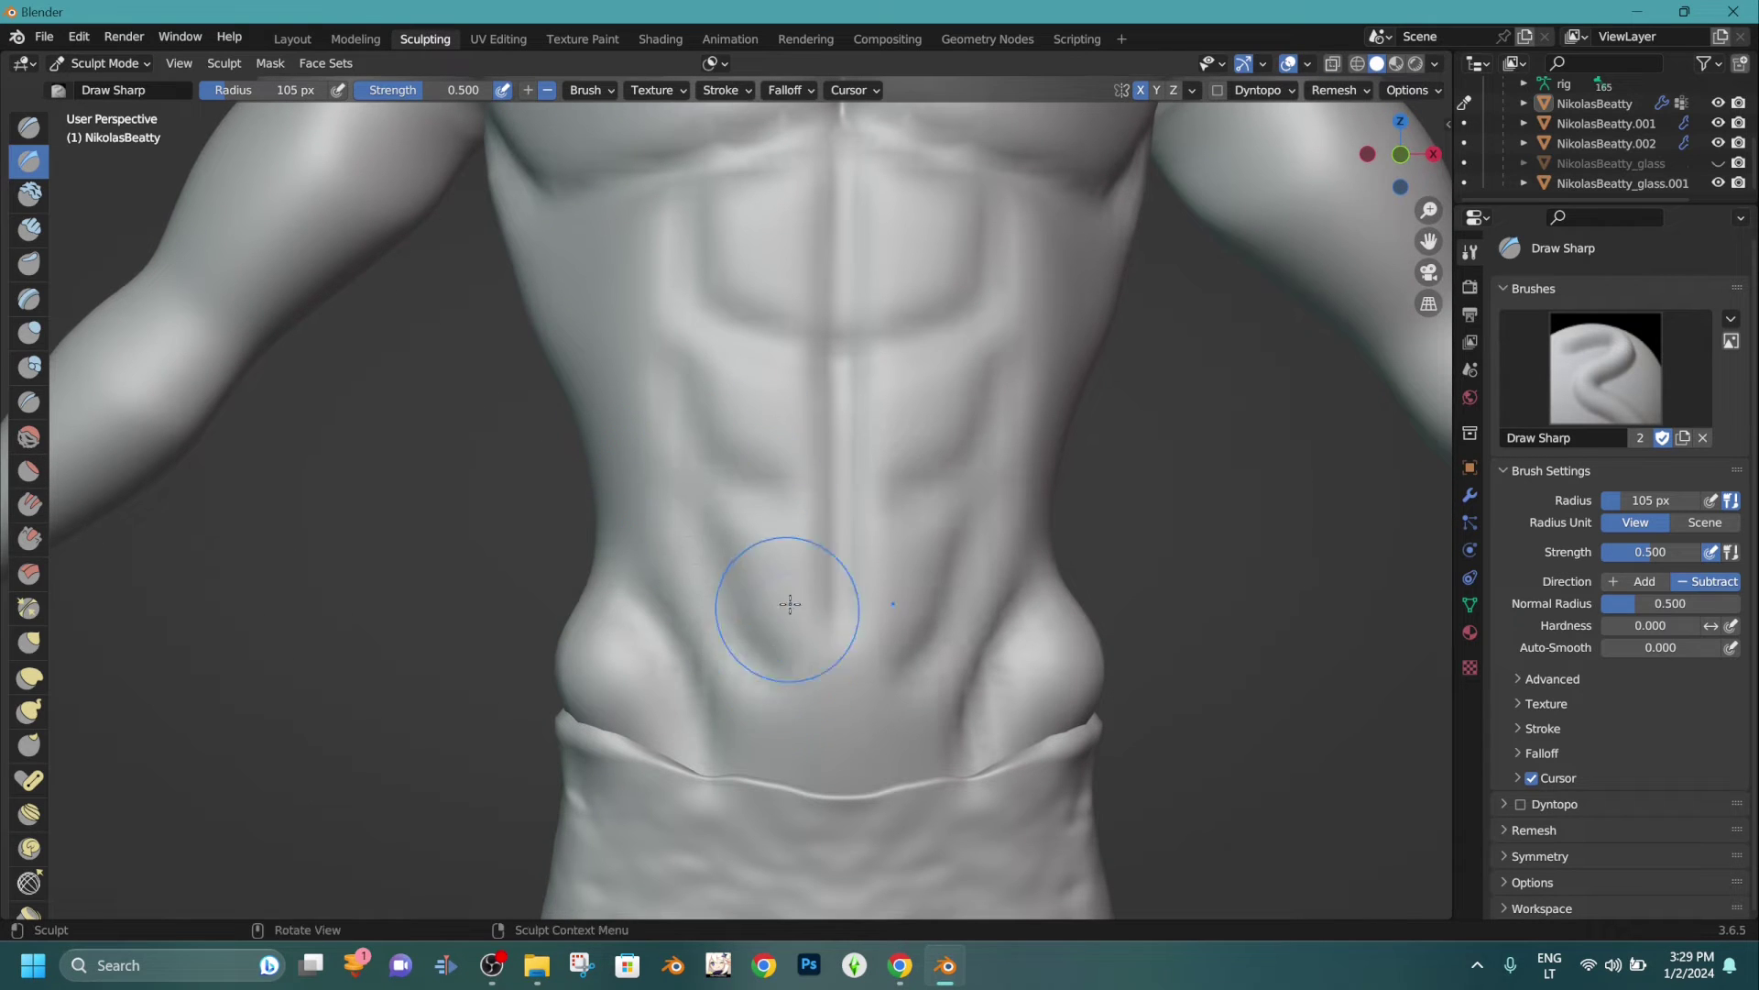
middle_click_drag(710, 704, 703, 679, "shift")
key("ctrl+z")
mouse_move(698, 488)
left_mouse_down()
mouse_move(707, 537)
mouse_move(830, 619)
left_mouse_up()
left_click_drag(755, 676, 729, 749)
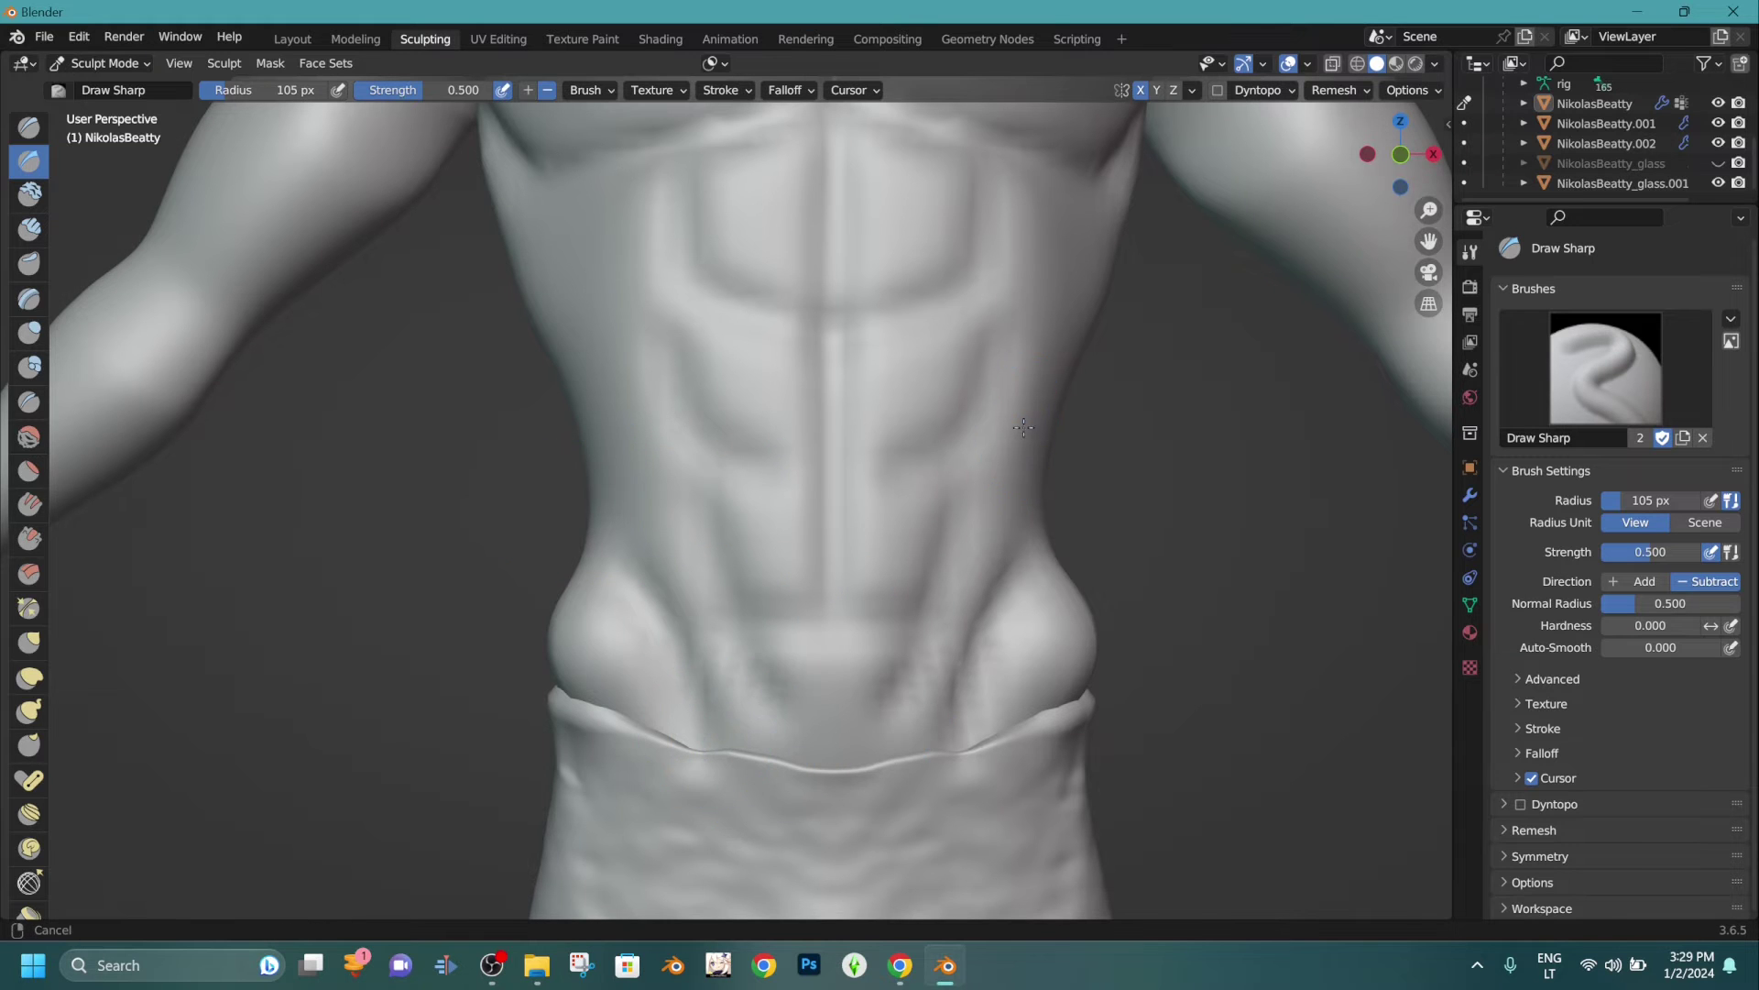
Deepen and round the grooves around the abdominal muscles with the Draw Sharp brush, joining the second row's lower groove across the center.
middle_click_drag(1023, 427, 1023, 386, "ctrl")
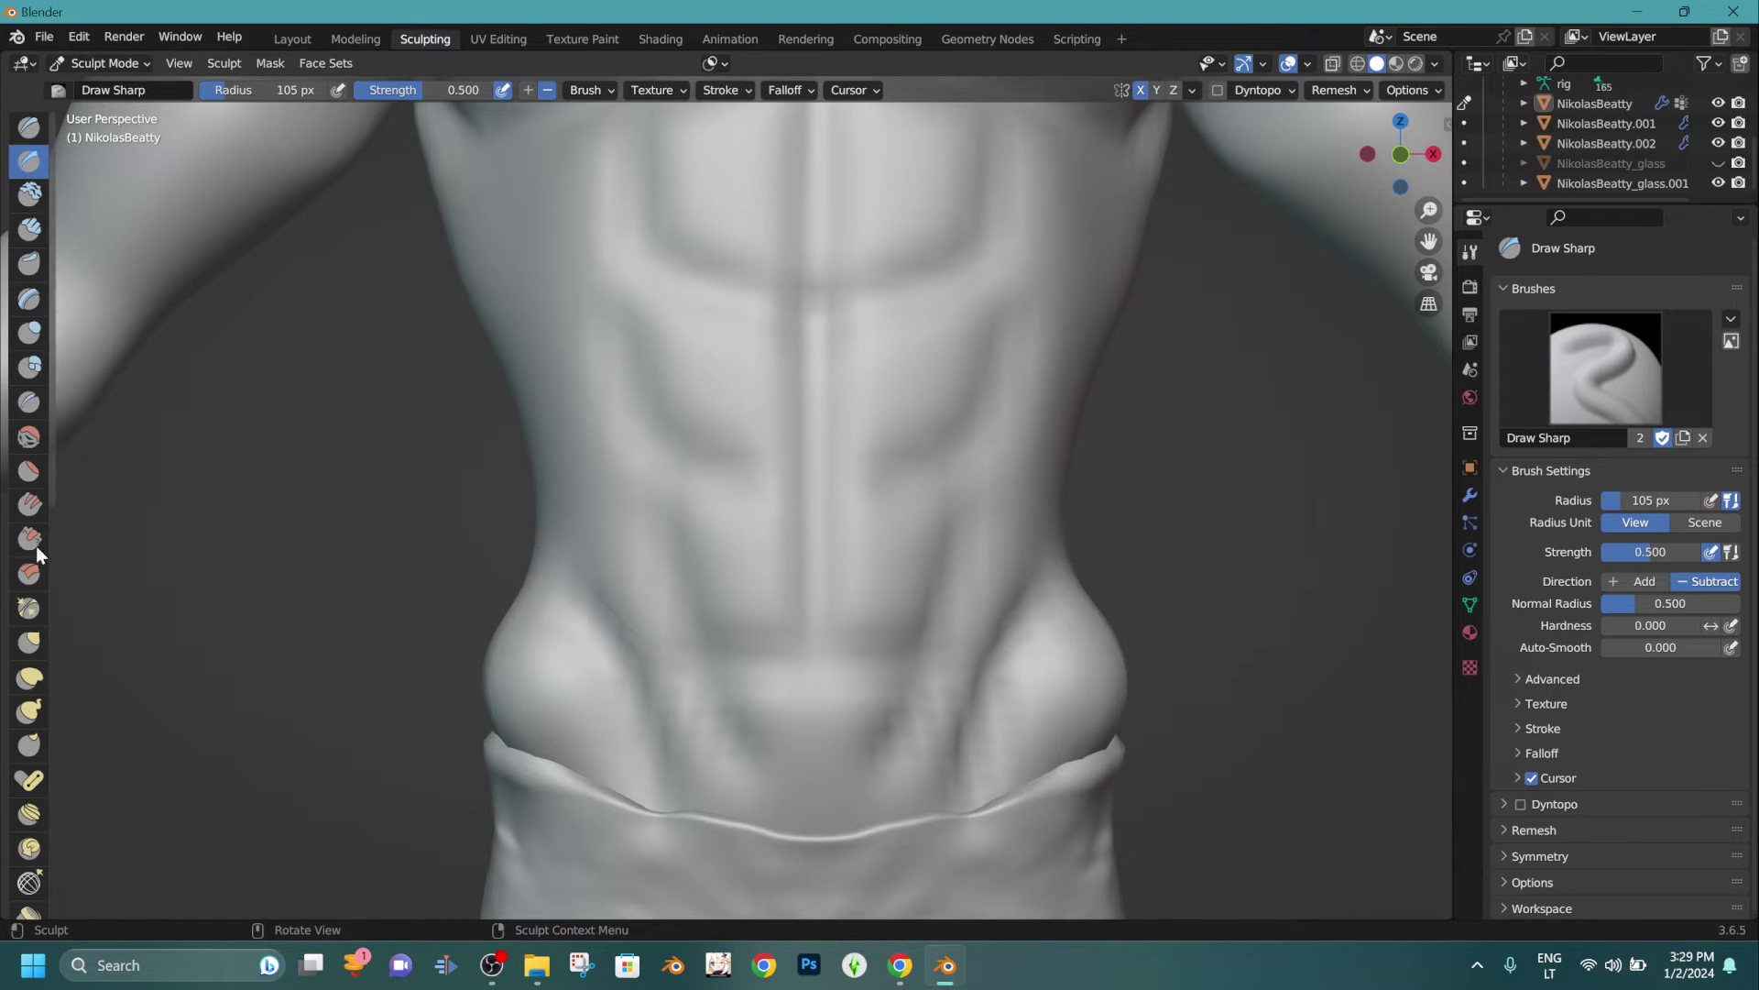
left_click(31, 678)
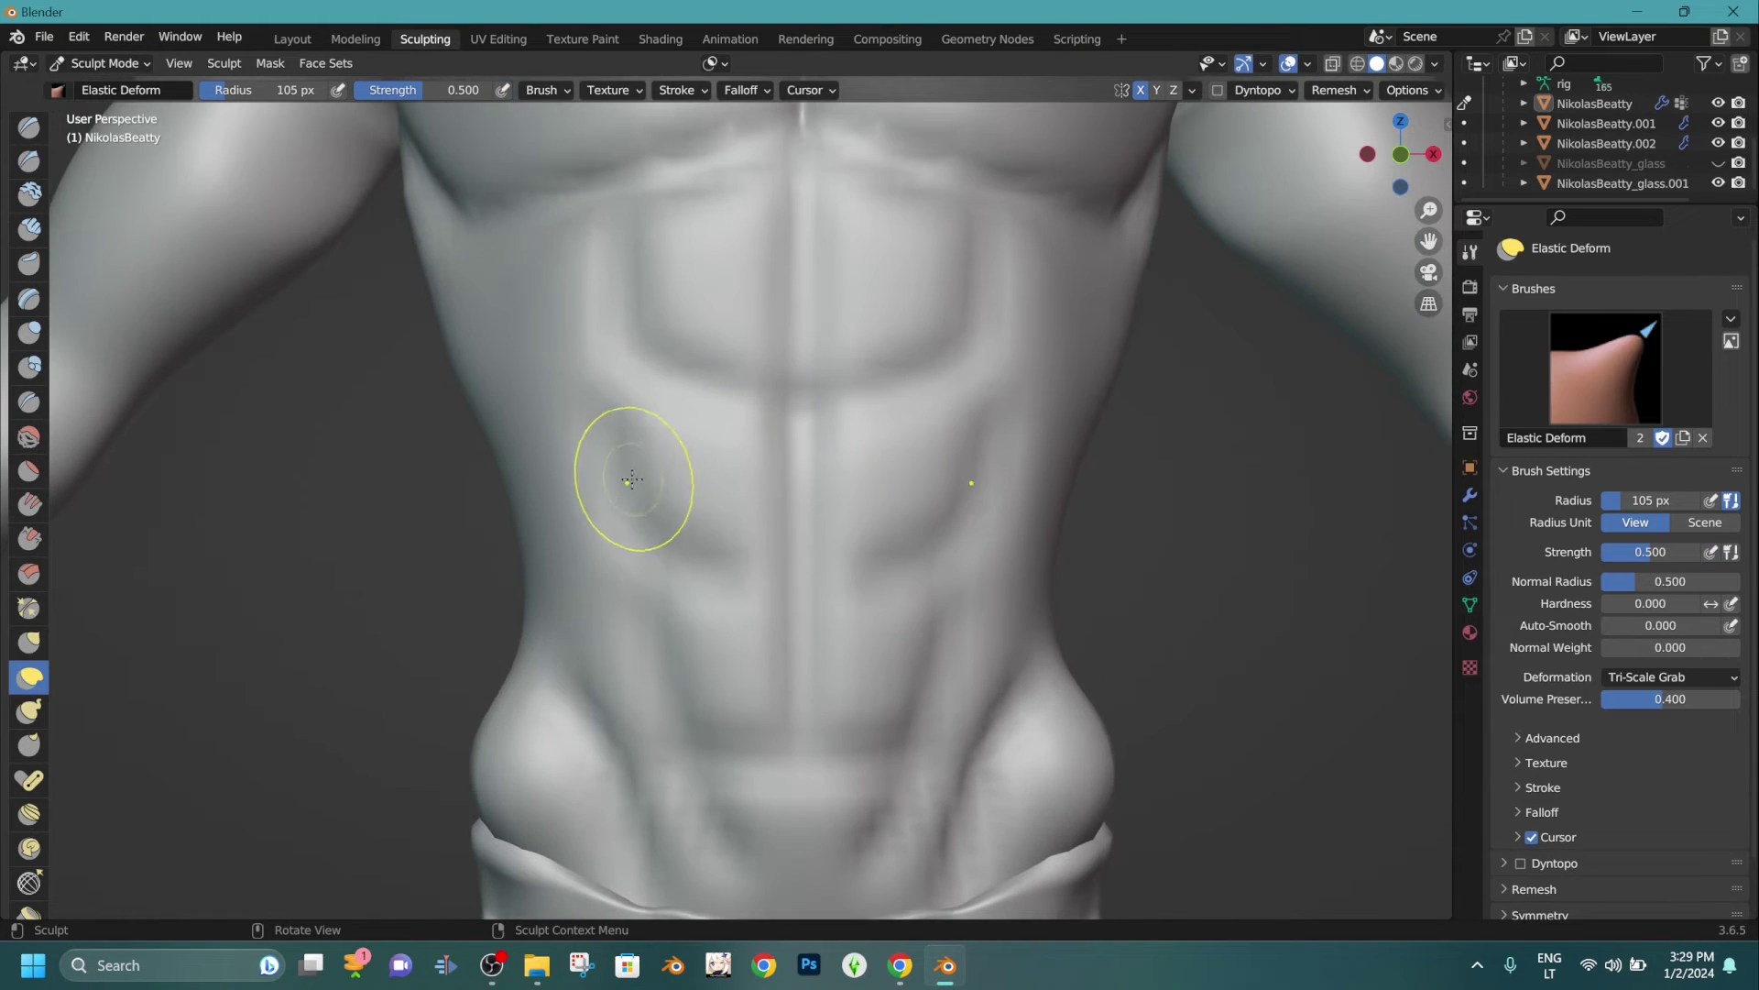
left_click(29, 161)
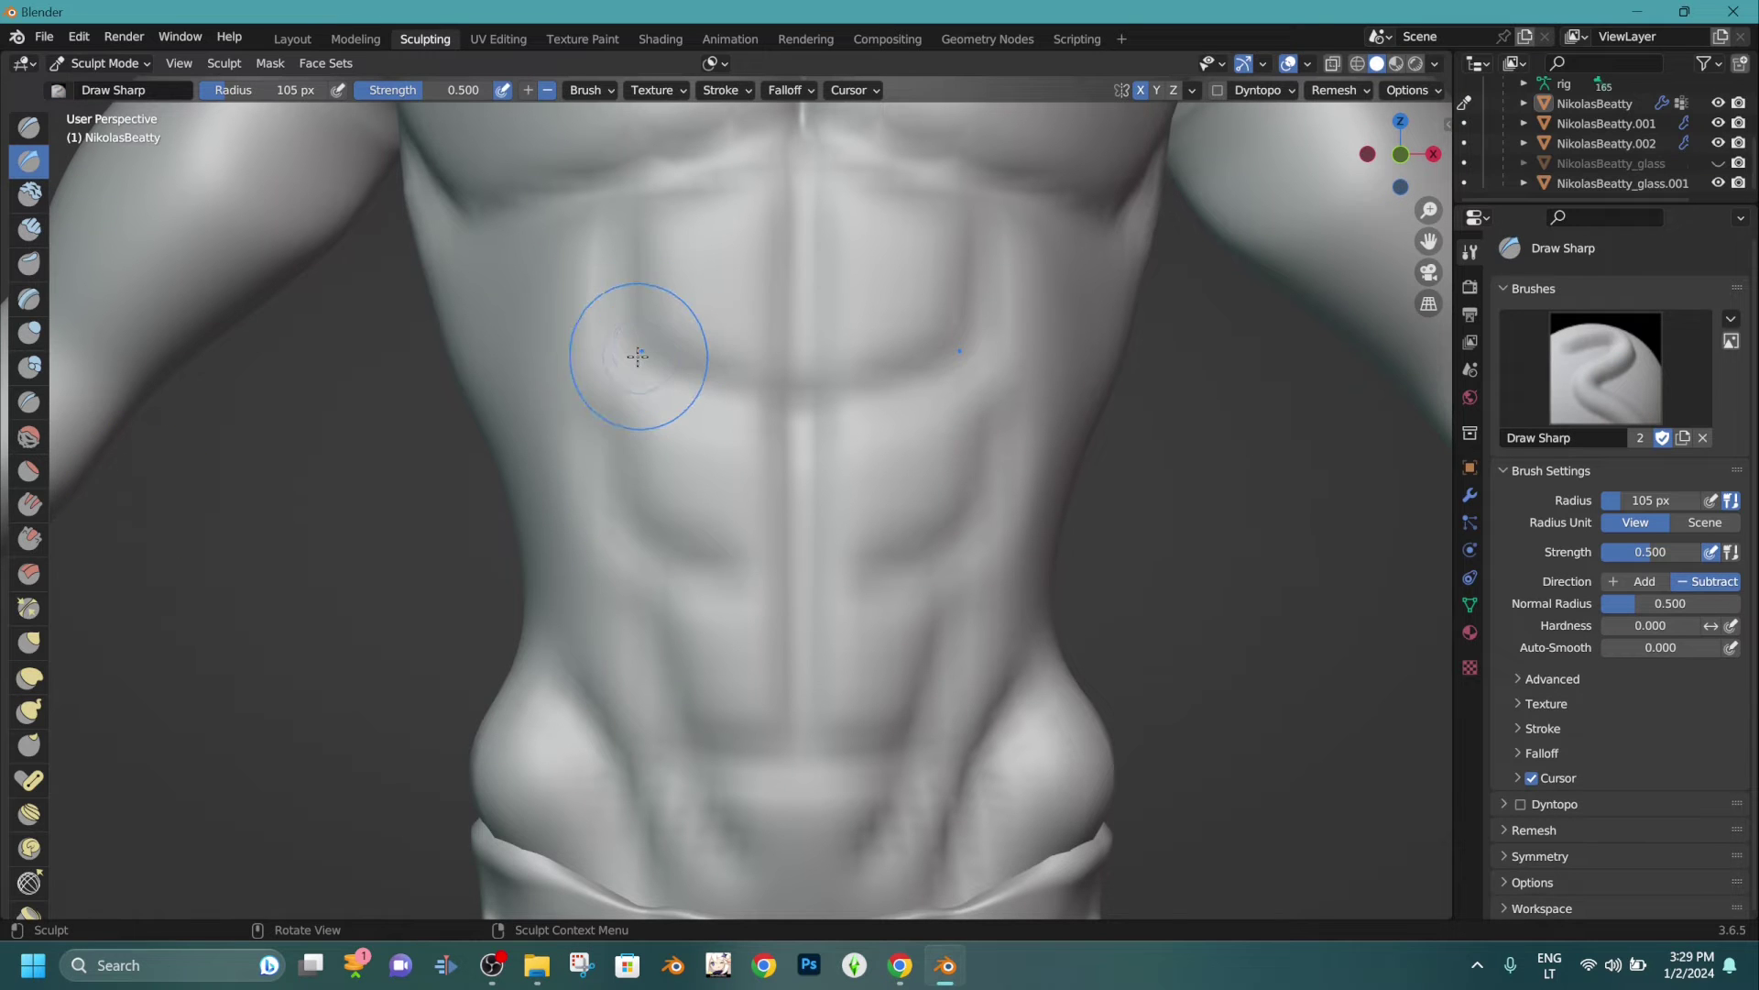
scroll(745, 407, "up", 2)
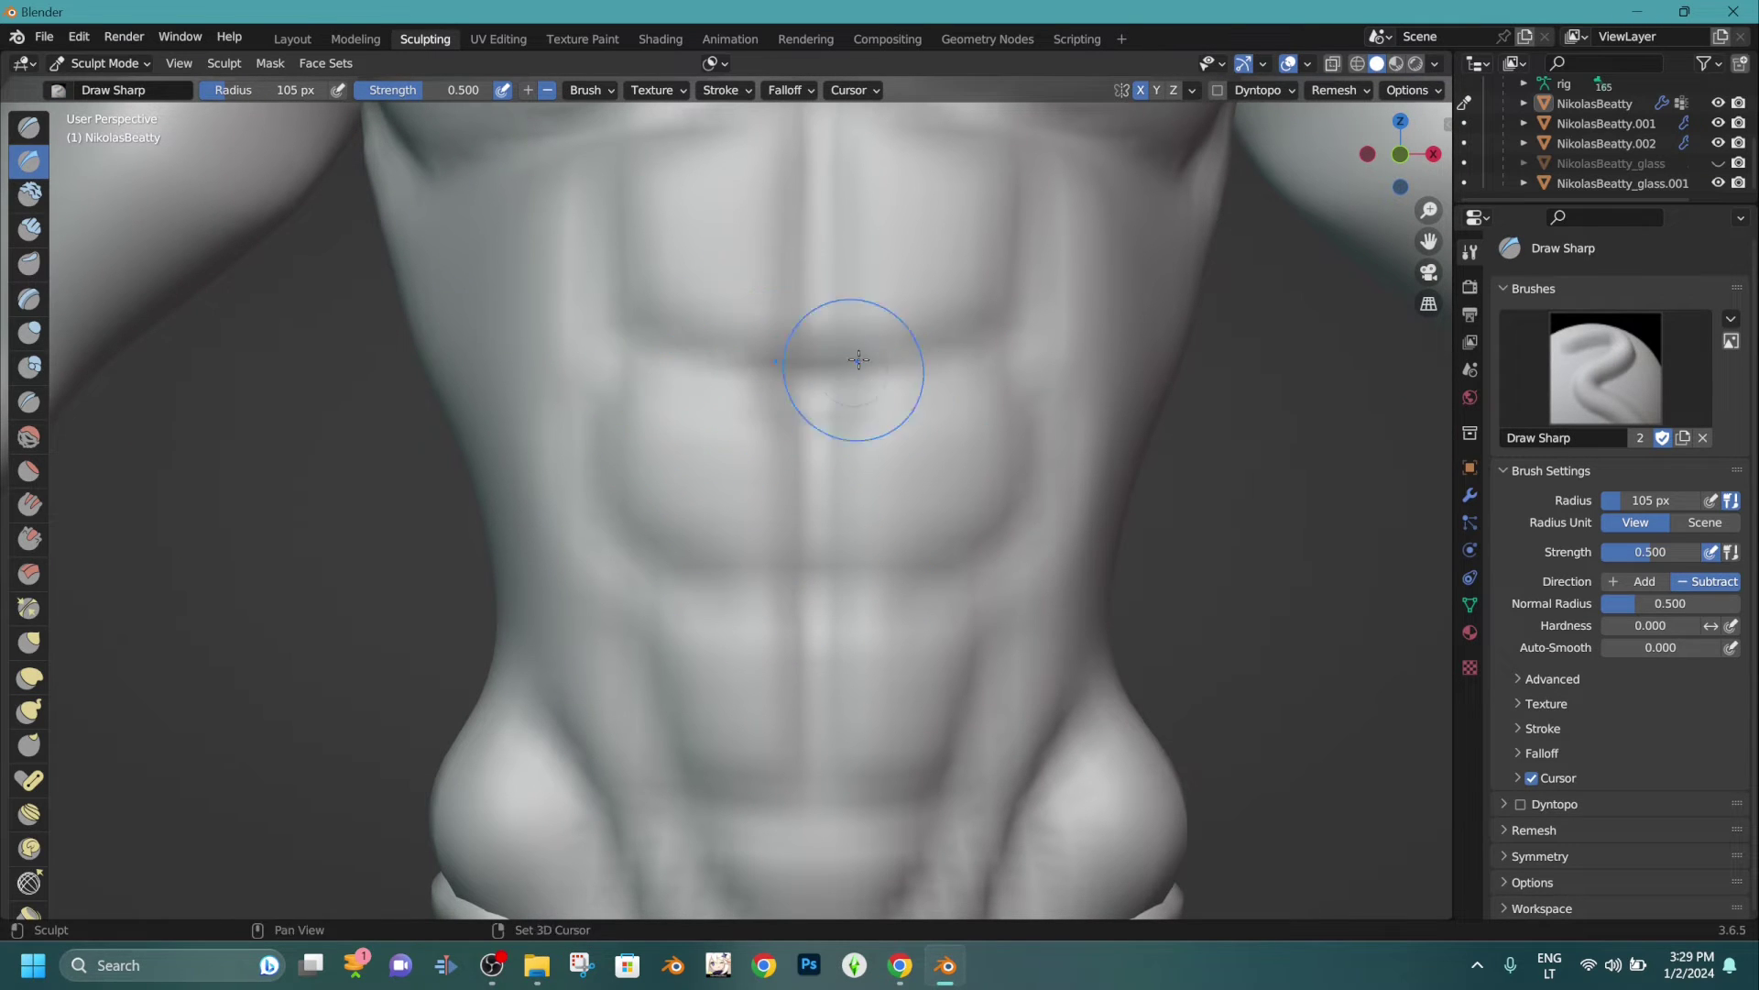
middle_click_drag(887, 298, 903, 361, "shift")
middle_click_drag(853, 634, 829, 430, "shift")
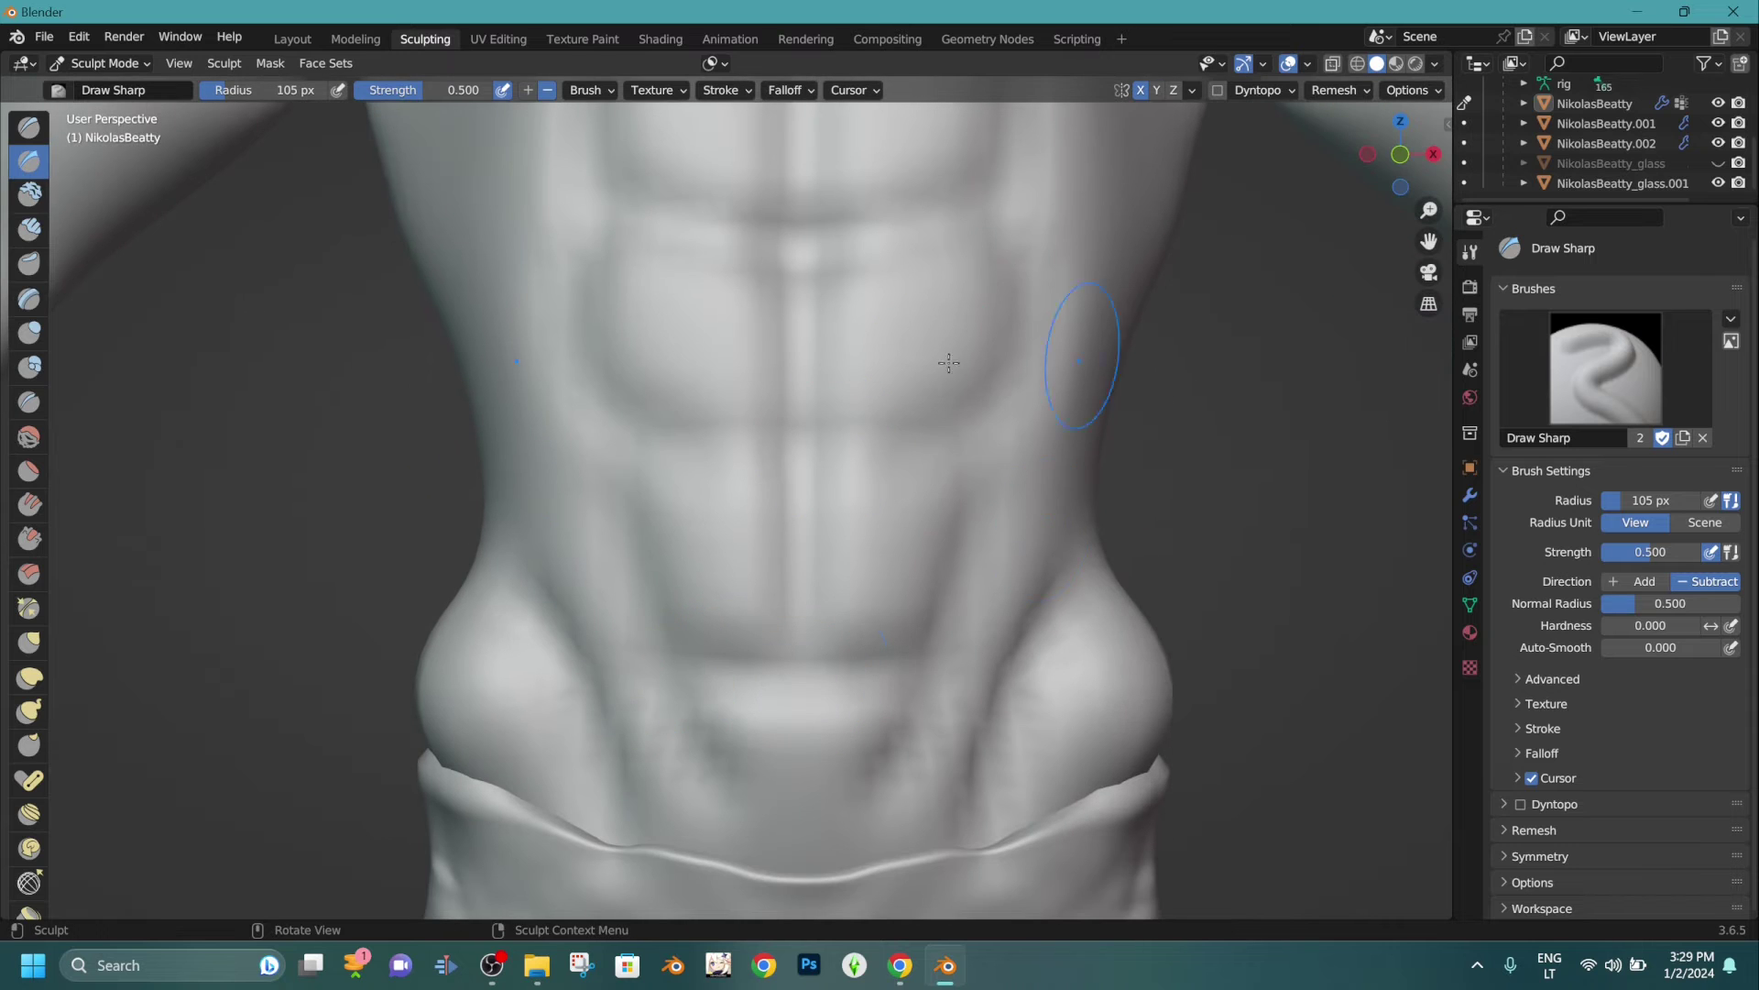
Reshape the borders of the abdominal muscles with the Elastic Deform brush at 142 px radius and check the torso in material preview.
left_click(30, 679)
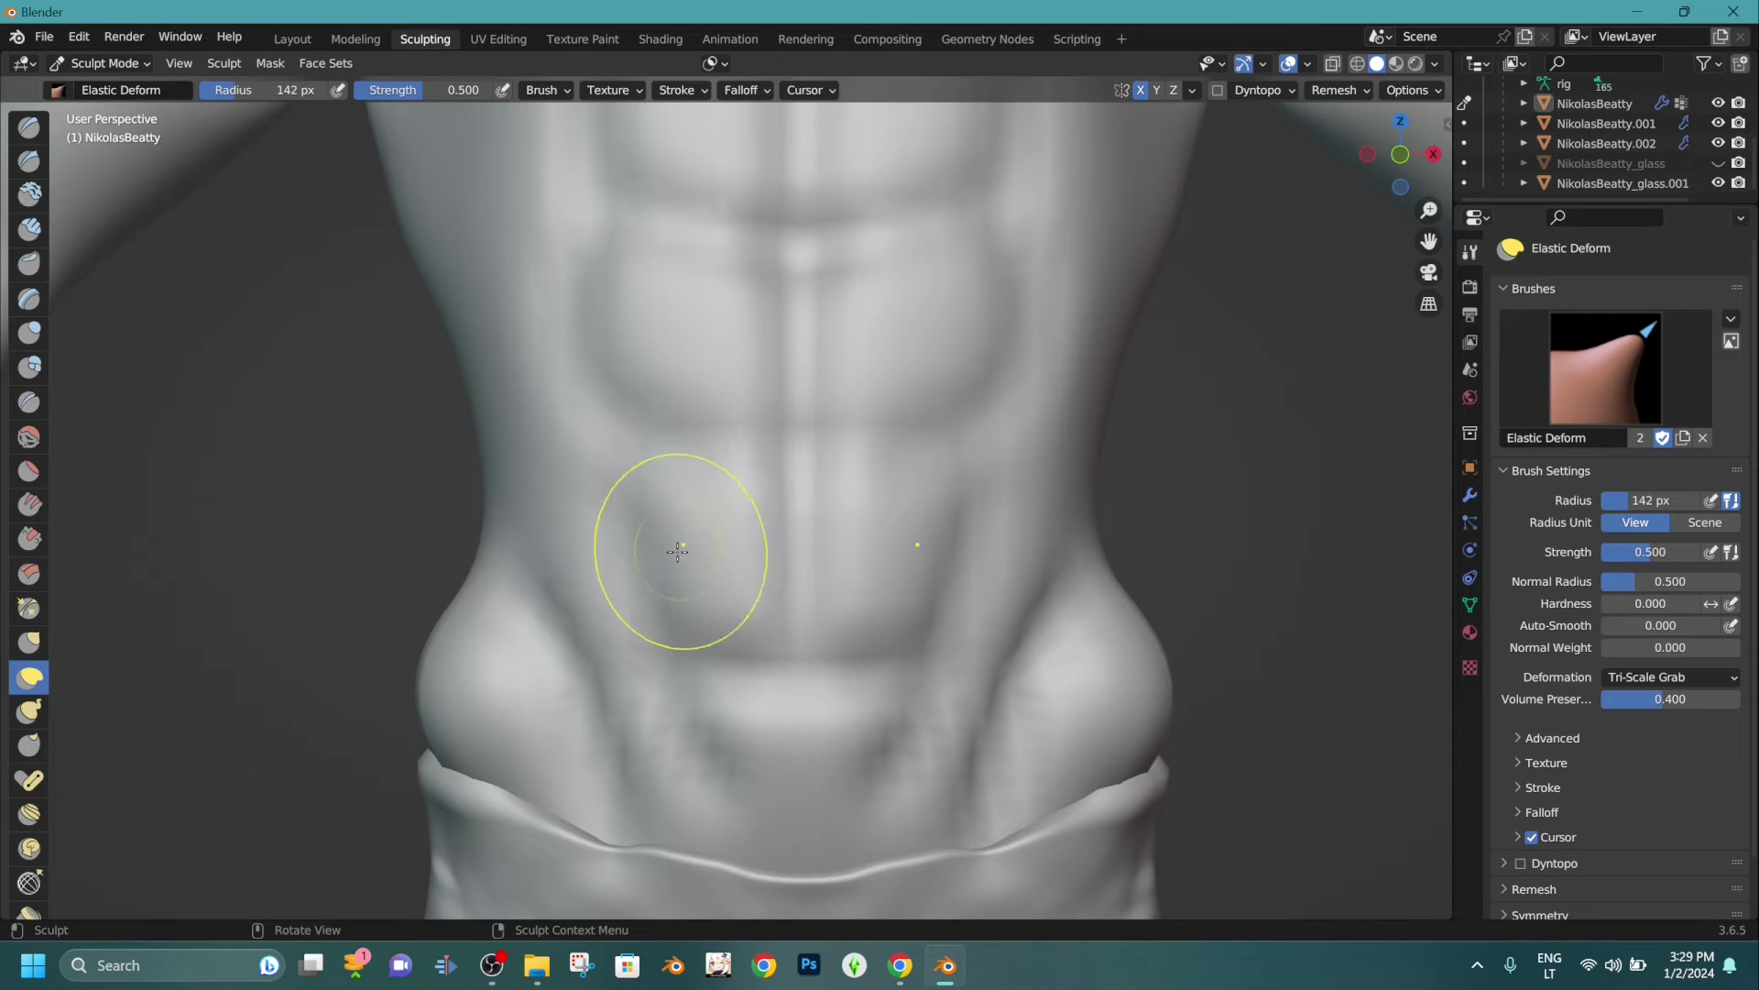
left_click_drag(728, 633, 729, 569)
left_click_drag(659, 454, 665, 417)
left_click_drag(642, 365, 622, 377)
mouse_move(661, 440)
left_mouse_down()
mouse_move(680, 354)
mouse_move(873, 295)
mouse_move(967, 315)
mouse_move(1023, 274)
mouse_move(1036, 329)
left_mouse_up()
middle_click_drag(1036, 329, 1015, 333)
scroll(974, 341, "down", 3)
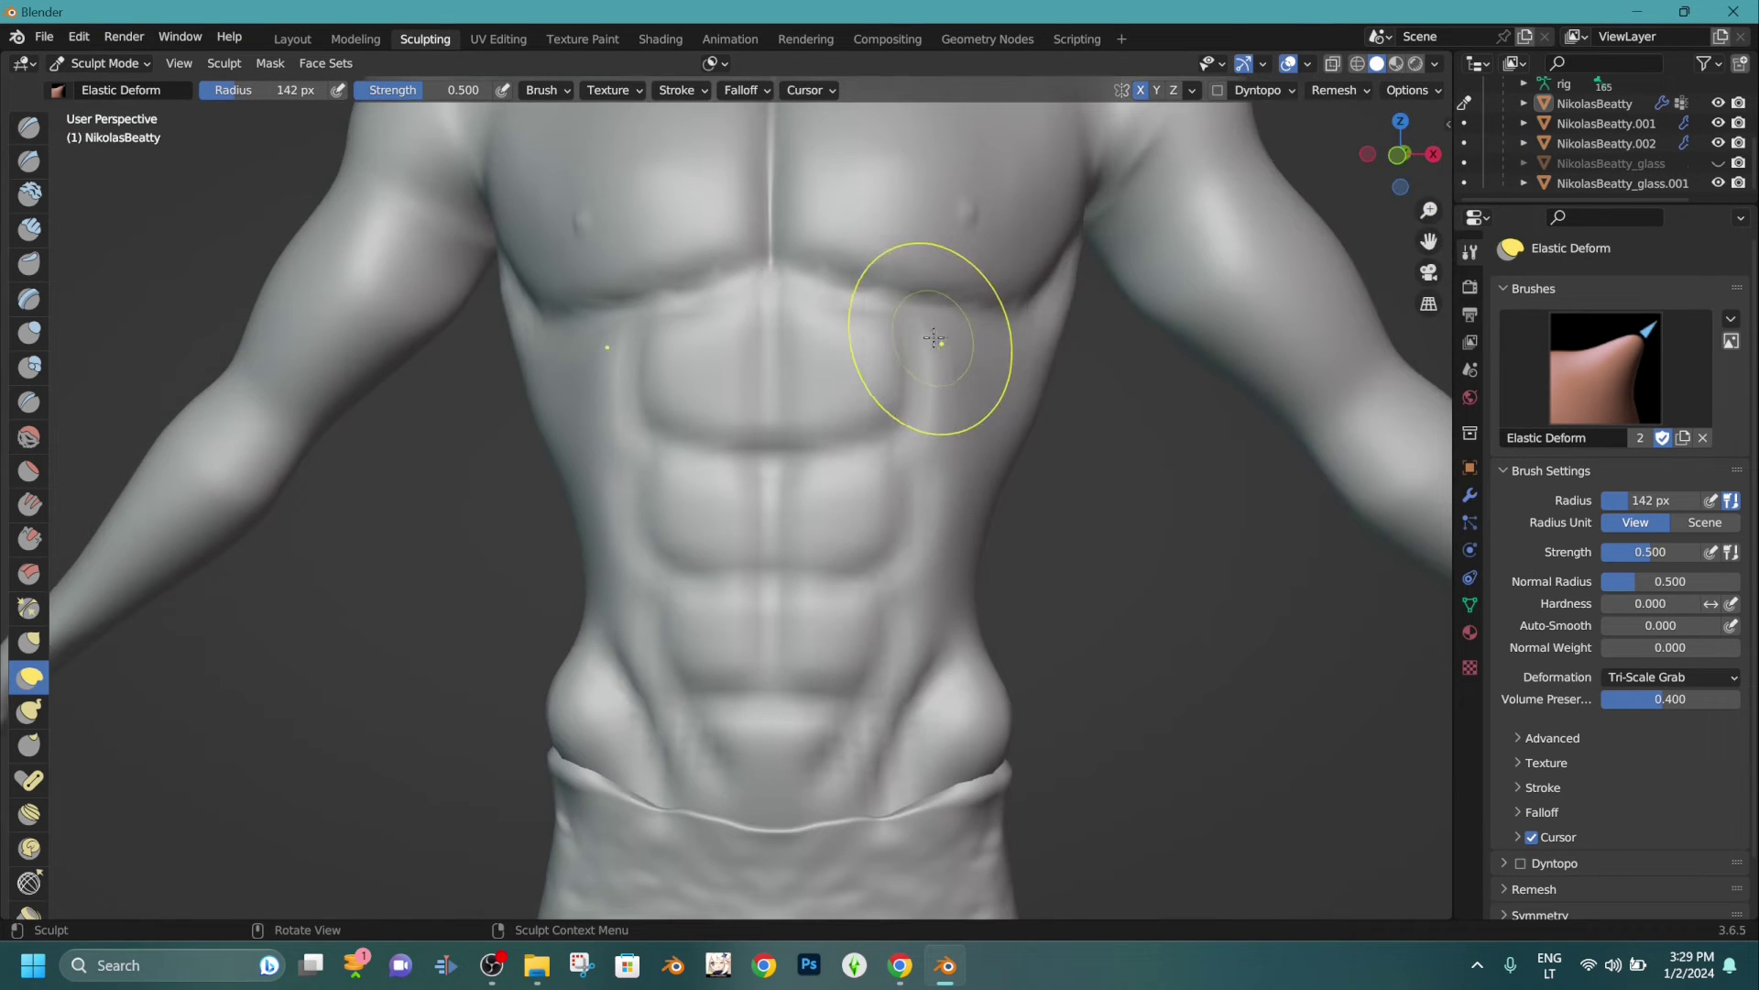
left_click(1396, 63)
mouse_move(1217, 157)
middle_mouse_down()
mouse_move(1171, 341)
mouse_move(1080, 345)
mouse_move(1032, 448)
middle_mouse_up()
middle_click_drag(364, 352, 323, 446, "shift")
scroll(1167, 298, "up", 1)
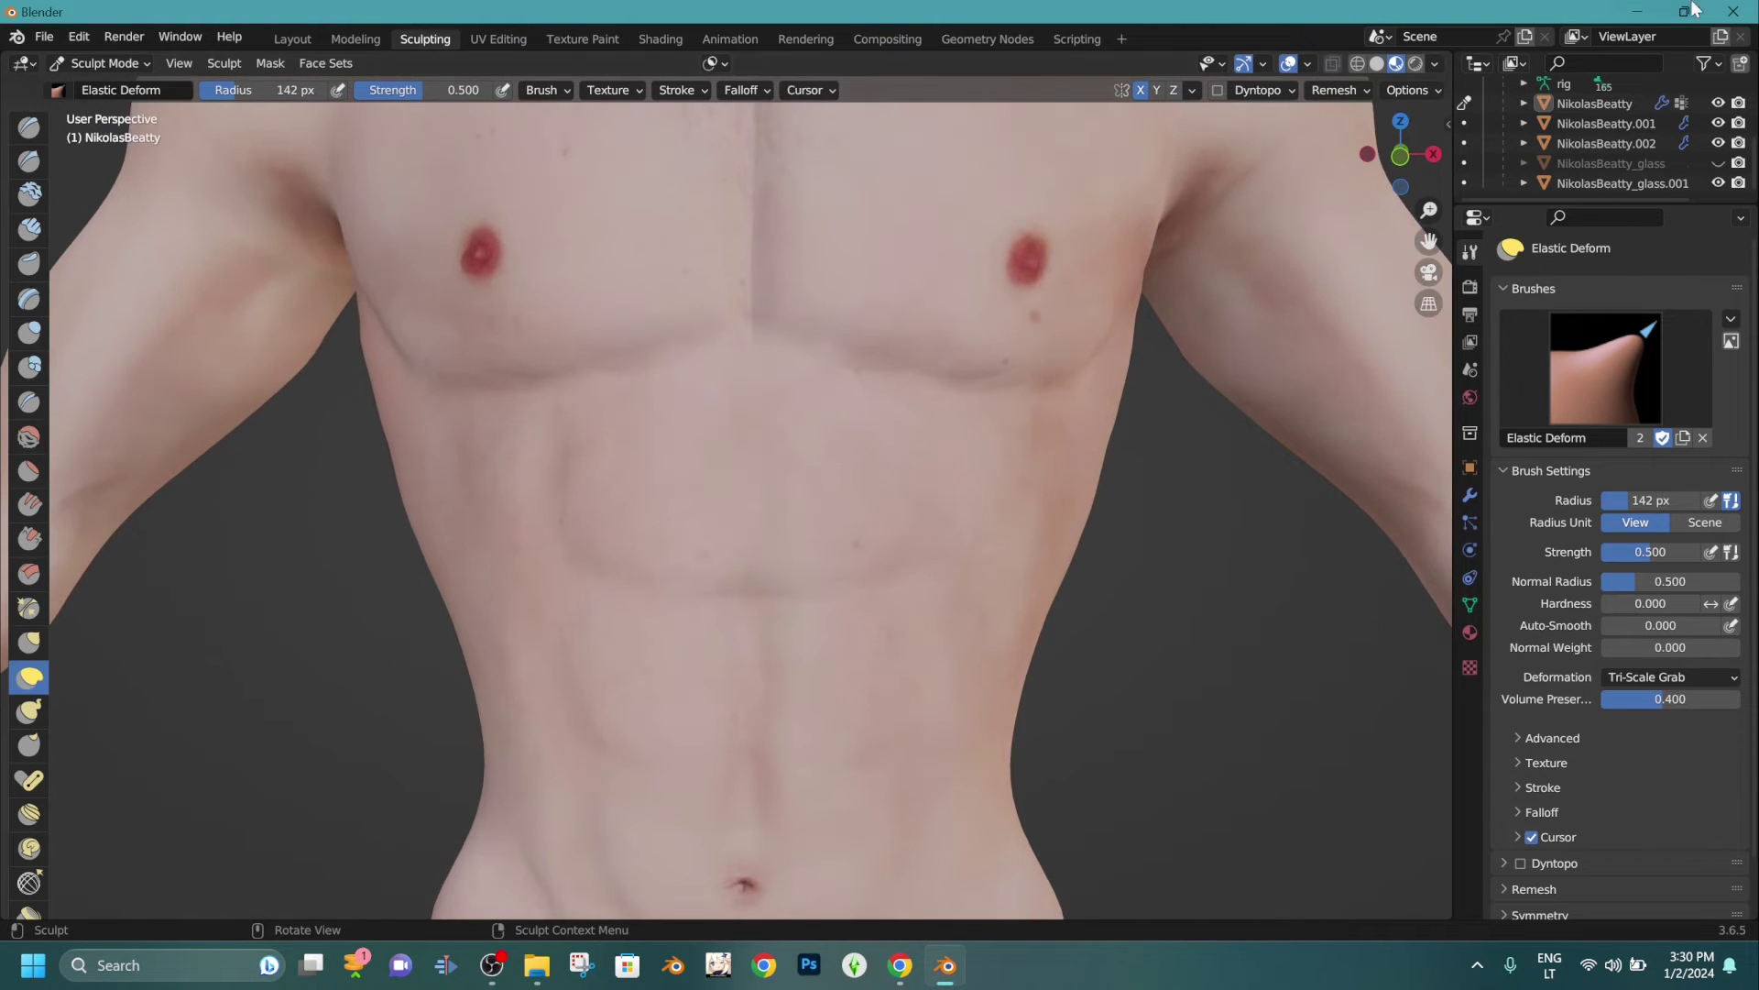
Deepen the vertical center line through the abdominal muscles in solid view with the Draw Sharp brush at 142 px radius.
left_click(1376, 65)
left_click(29, 162)
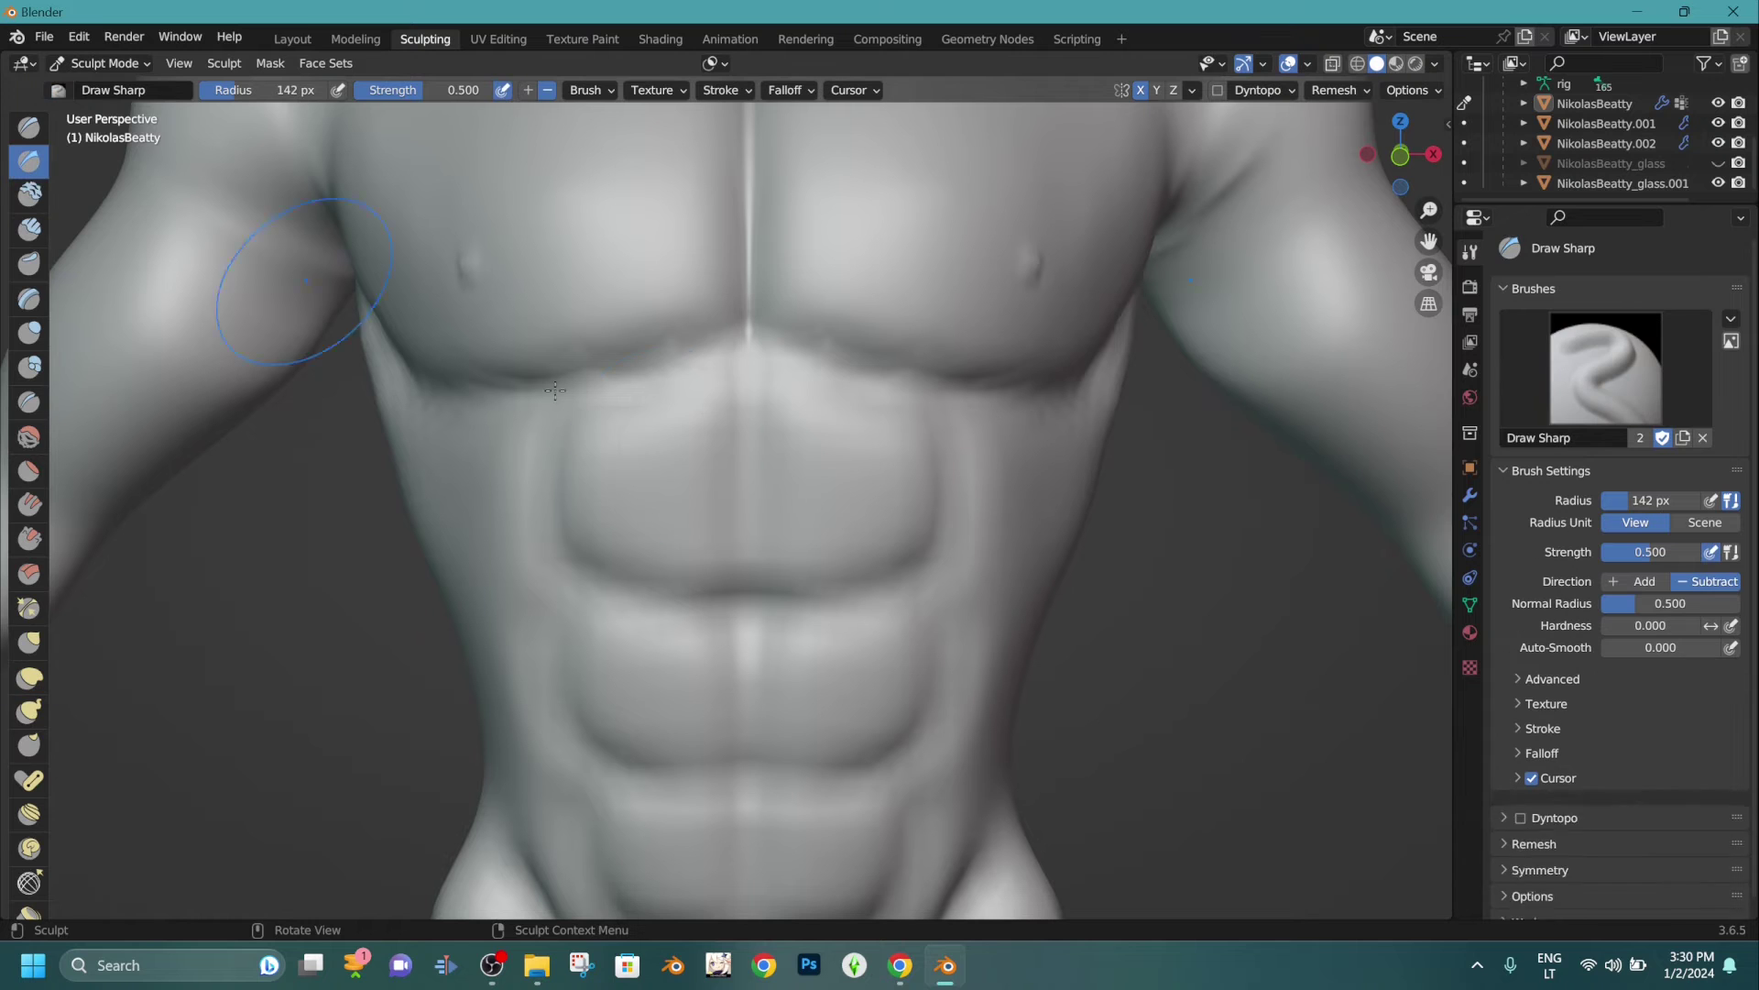
left_click_drag(750, 355, 746, 605)
middle_click_drag(746, 605, 727, 461, "shift")
left_click_drag(753, 668, 738, 801)
mouse_move(736, 579)
middle_mouse_down("shift")
mouse_move(734, 455)
mouse_move(805, 527)
middle_mouse_up("shift")
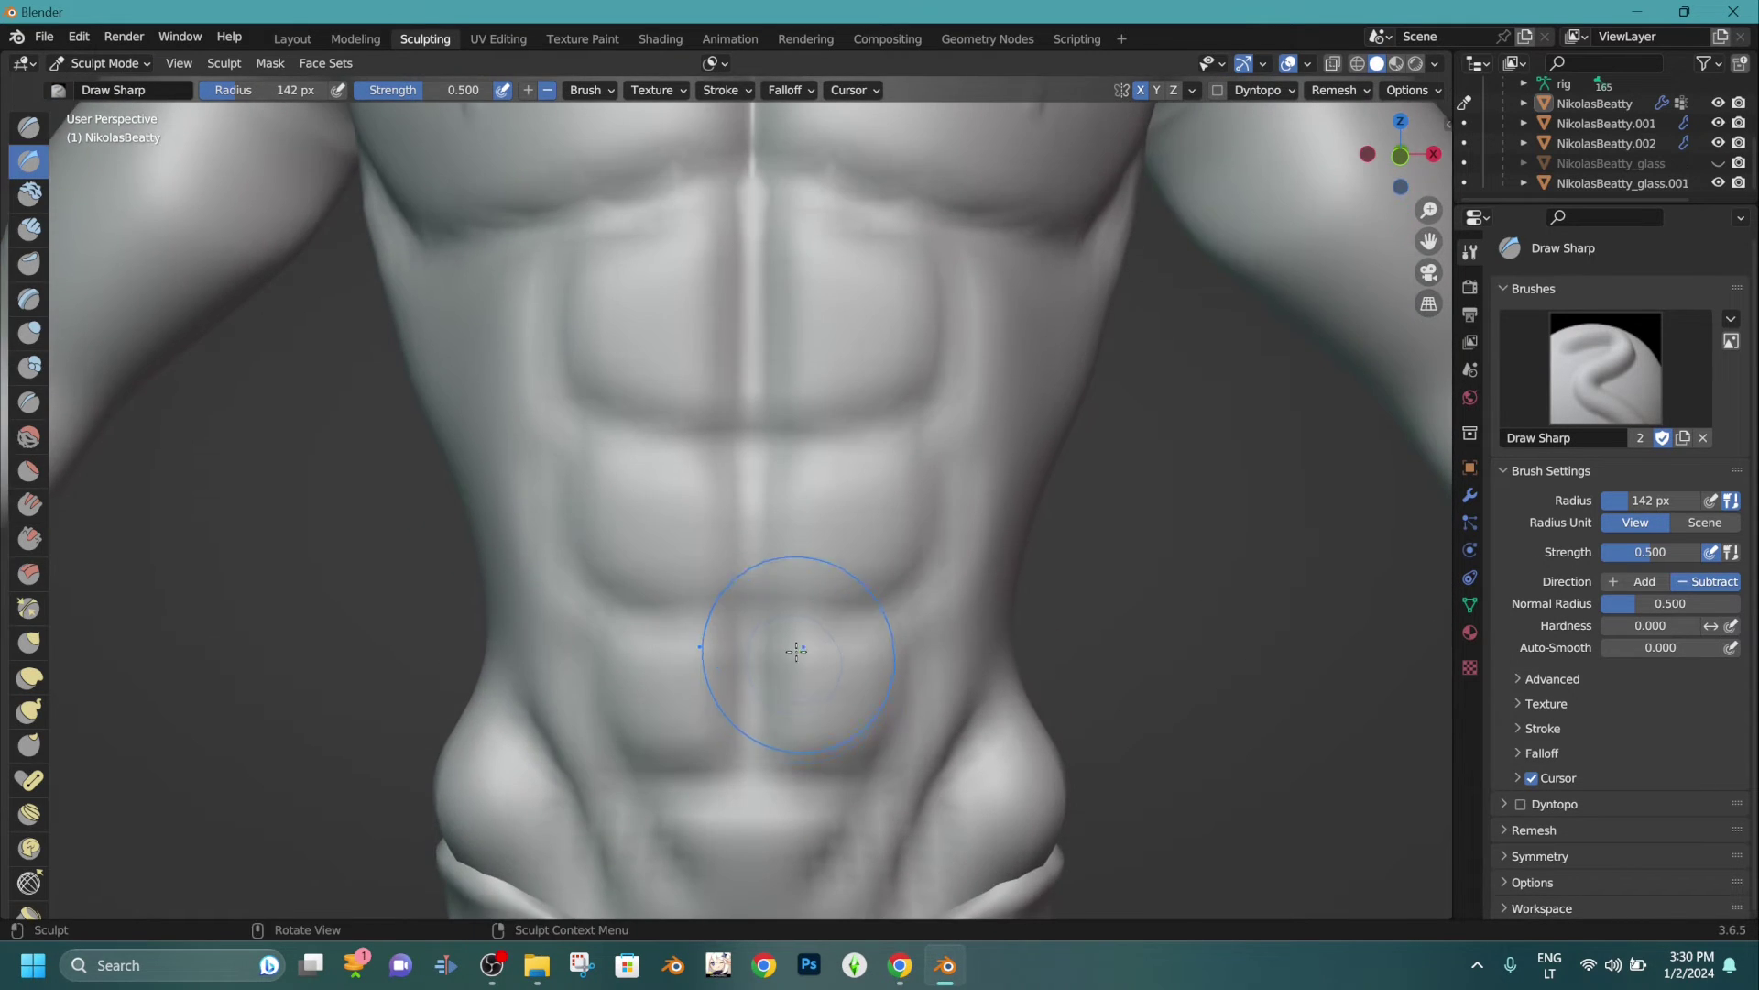
middle_click_drag(738, 707, 719, 786, "shift")
middle_click_drag(903, 541, 918, 502, "shift")
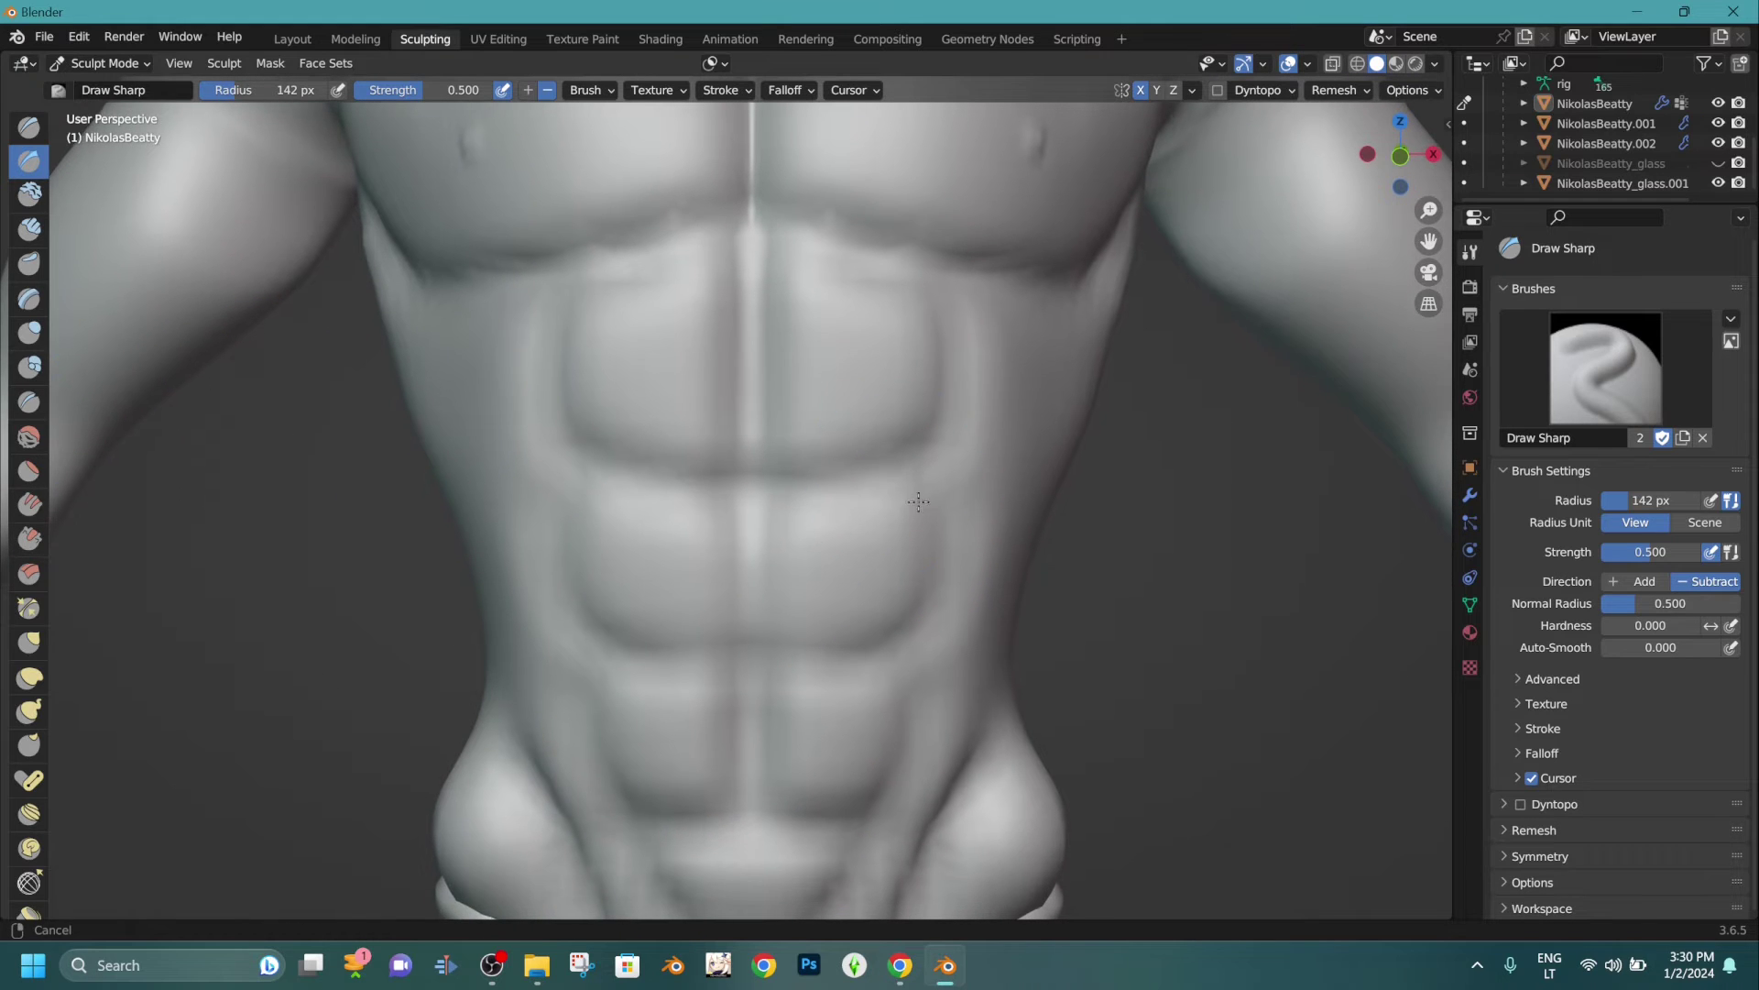
Add volume to the abdominal muscles with the Inflate brush at 142 px radius and check them in material preview.
left_click(29, 332)
scroll(715, 366, "down", 3)
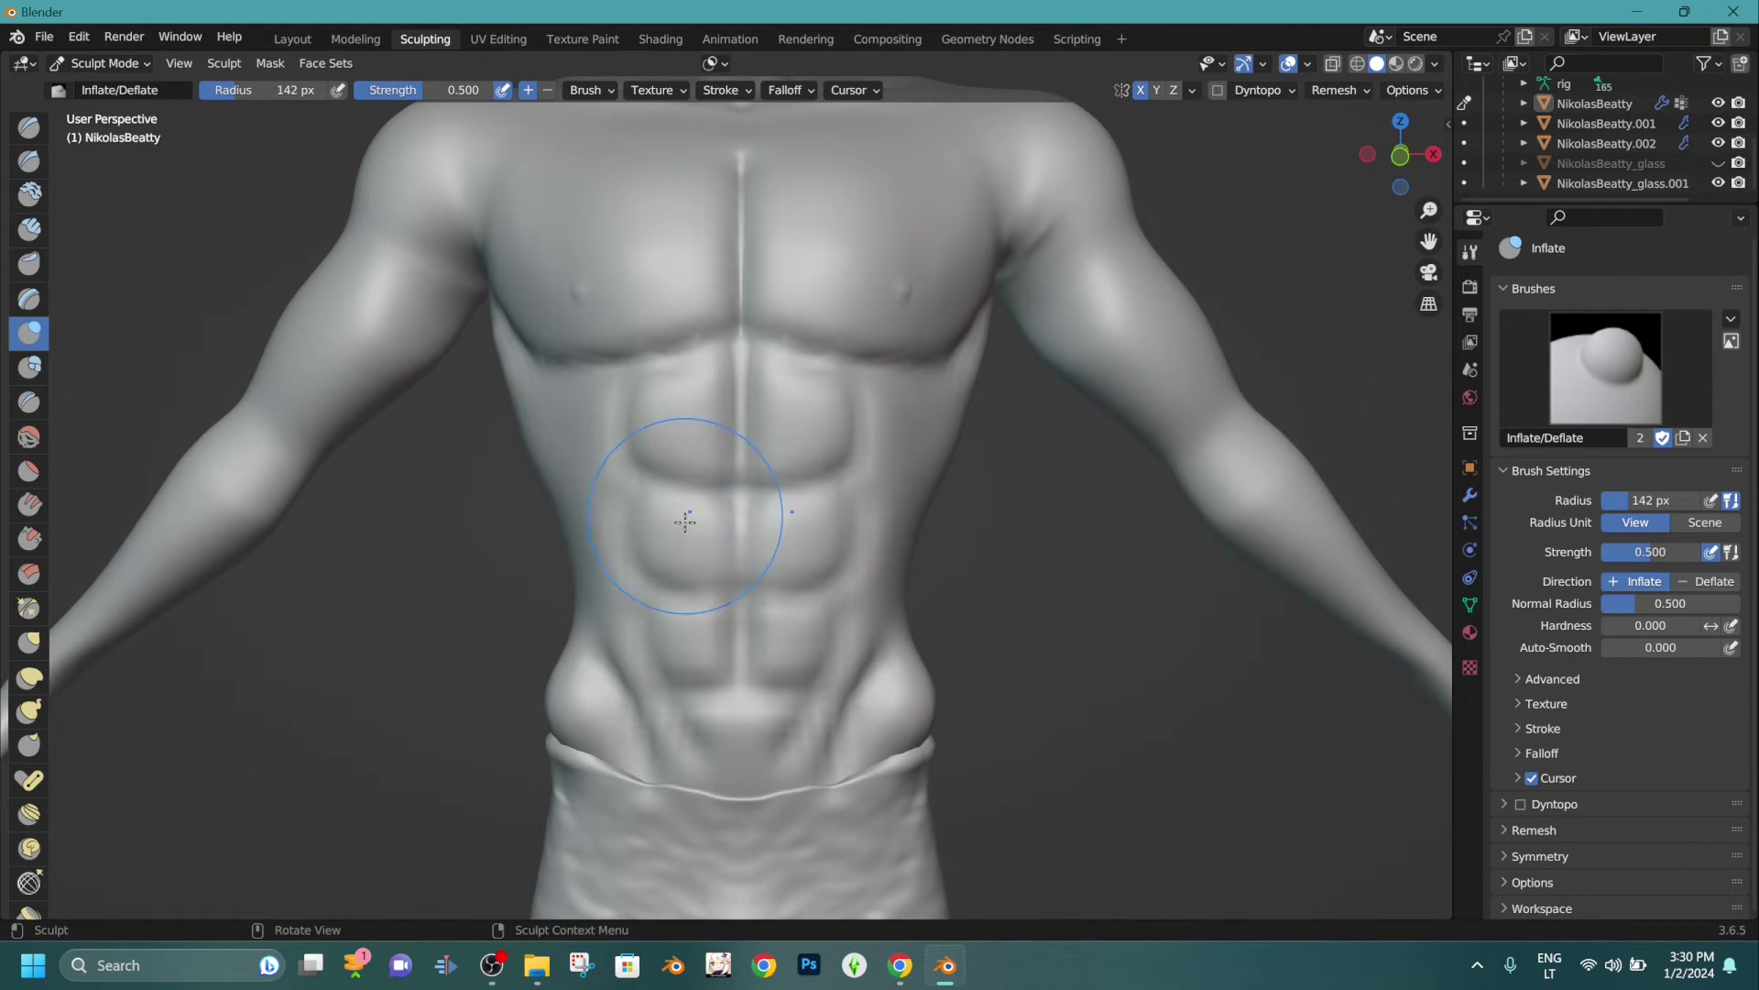
left_click(1395, 65)
mouse_move(792, 307)
middle_mouse_down()
mouse_move(573, 319)
mouse_move(628, 332)
mouse_move(778, 304)
middle_mouse_up()
scroll(778, 303, "up", 1)
scroll(779, 303, "up", 2)
Pull the lower inner edges of the pectorals toward the center line in solid view with the Elastic Deform brush at 142 px radius.
left_click(1377, 63)
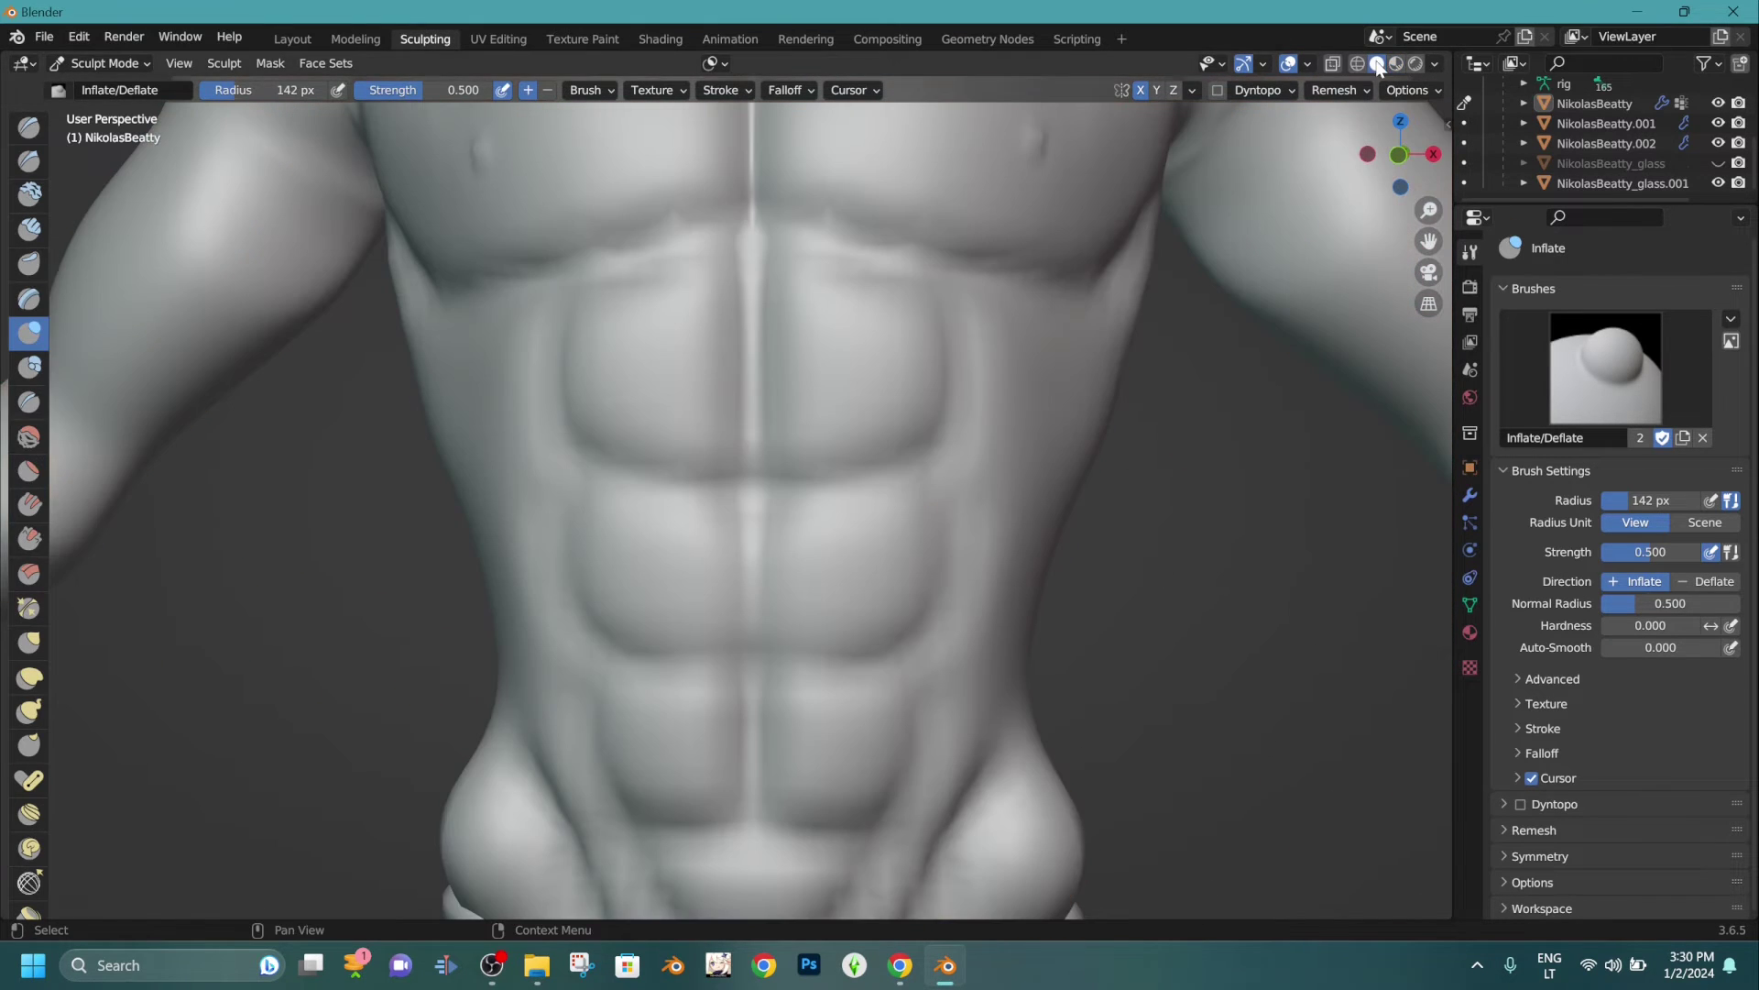
left_click(30, 677)
scroll(778, 388, "up", 3)
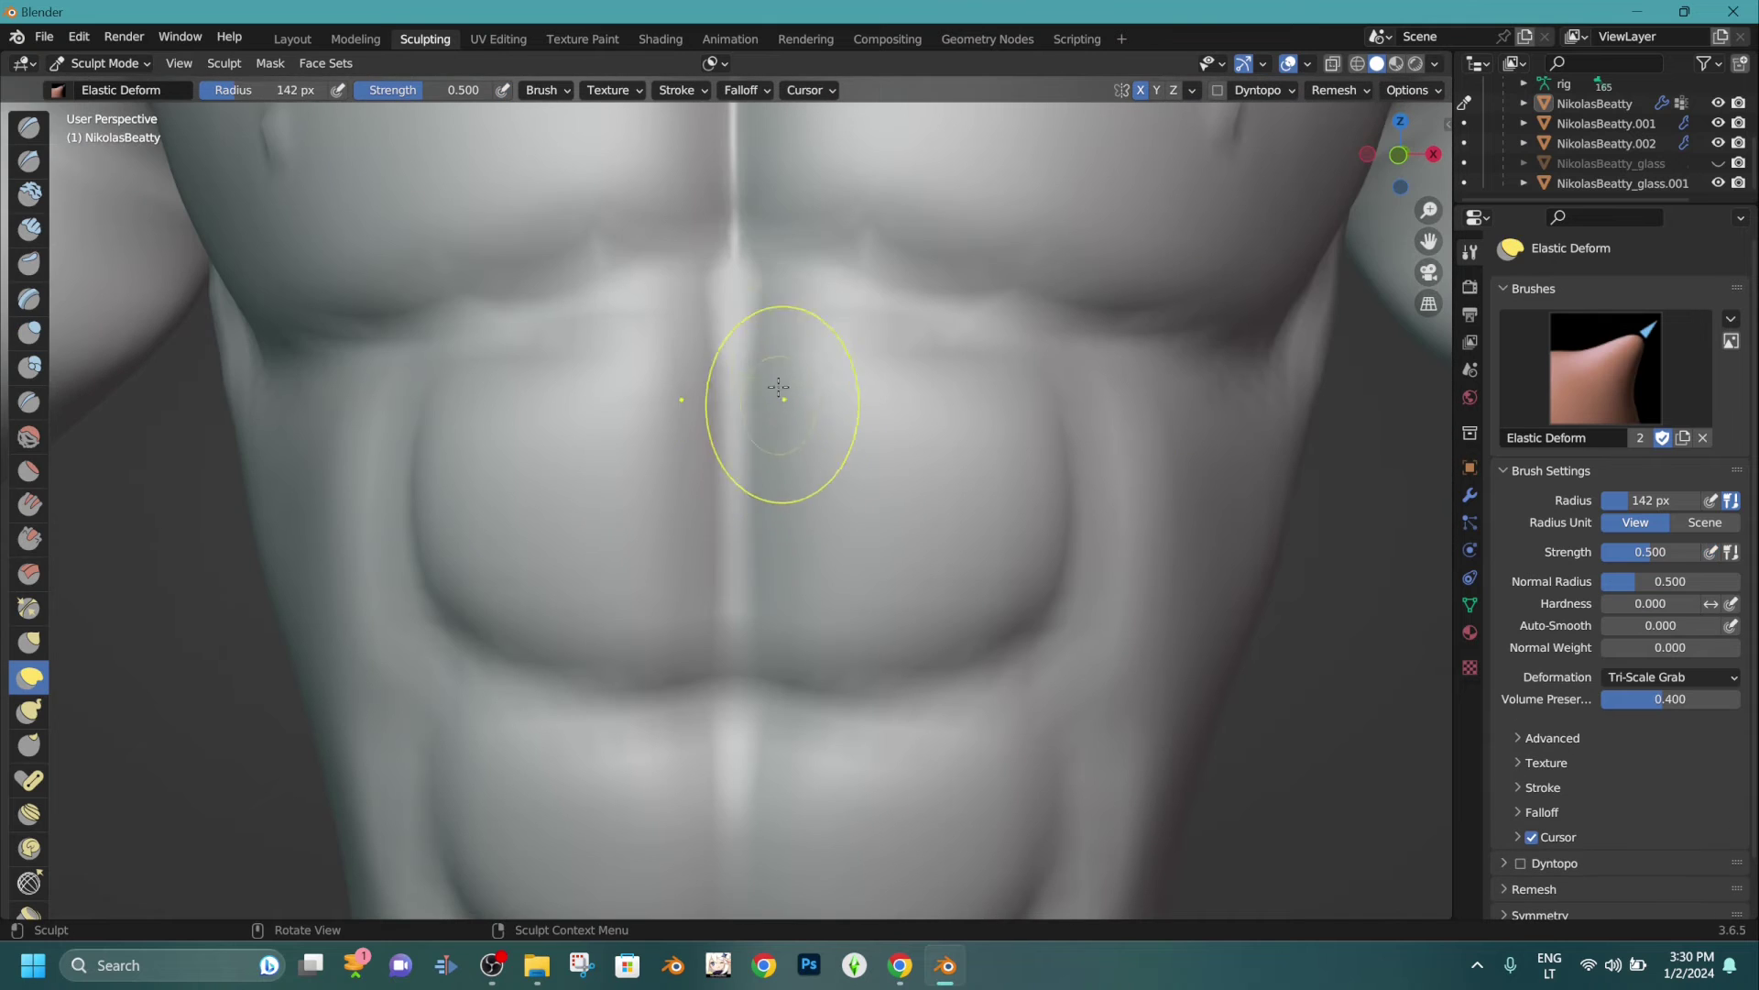
left_click_drag(759, 297, 700, 297)
left_click_drag(477, 290, 413, 275)
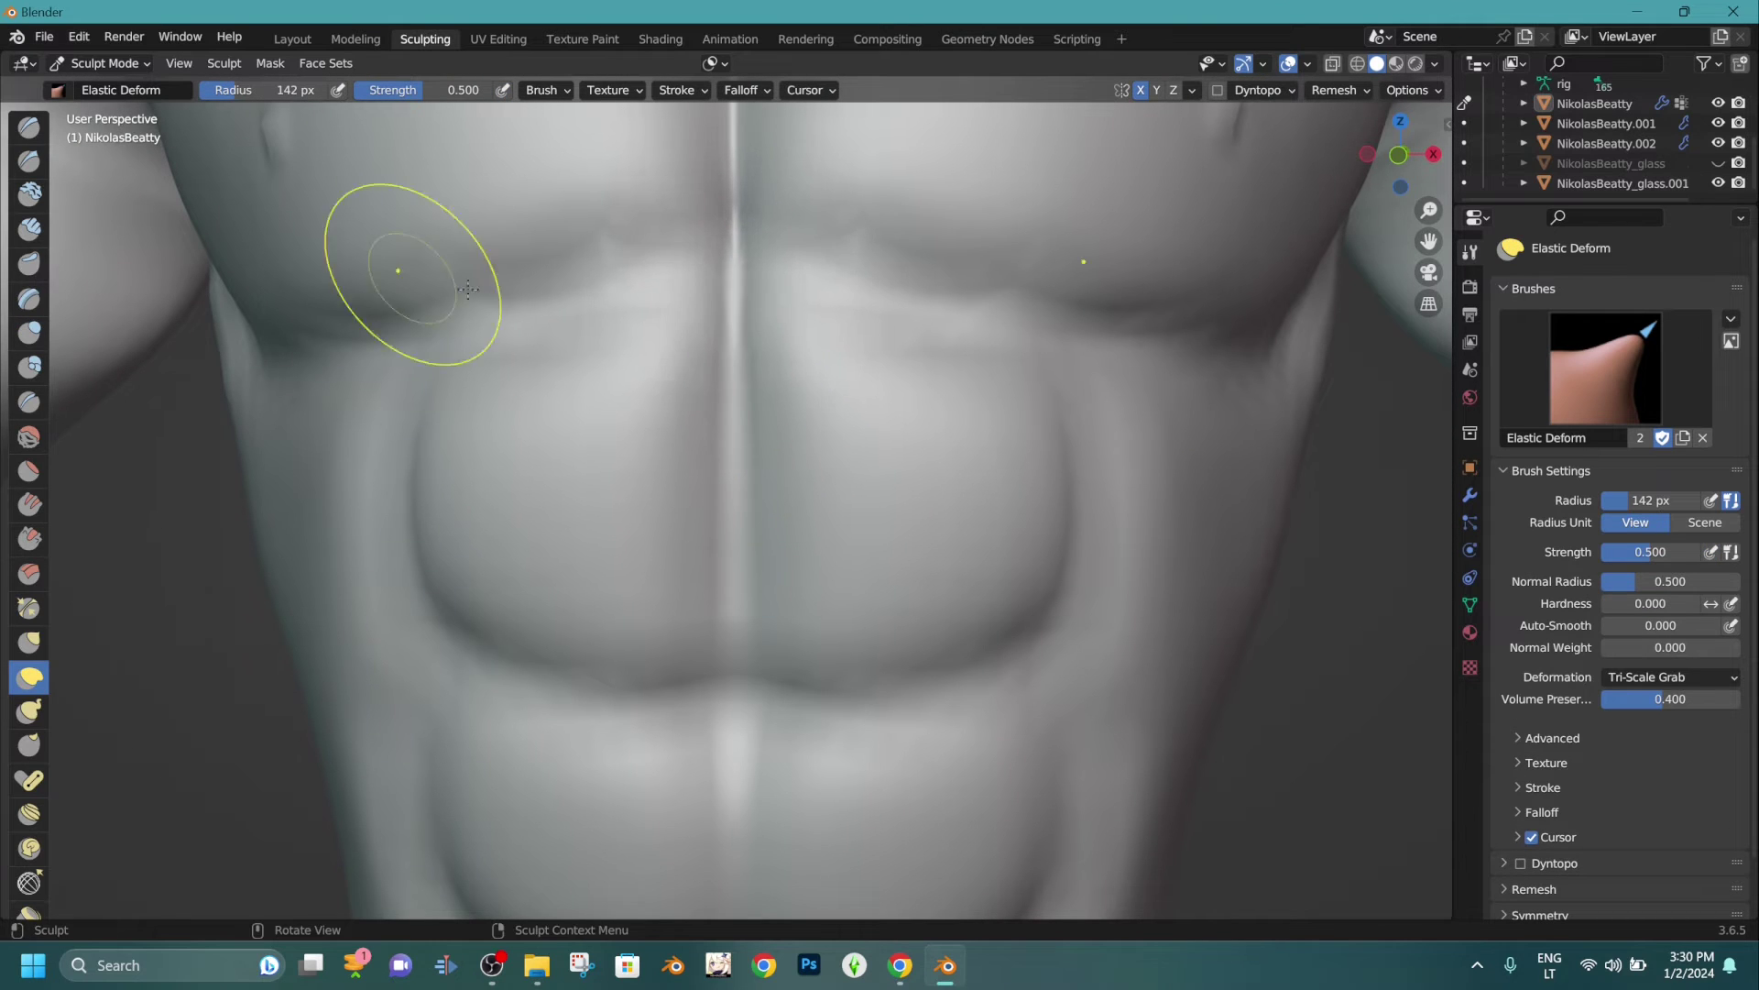
left_click_drag(756, 282, 702, 289)
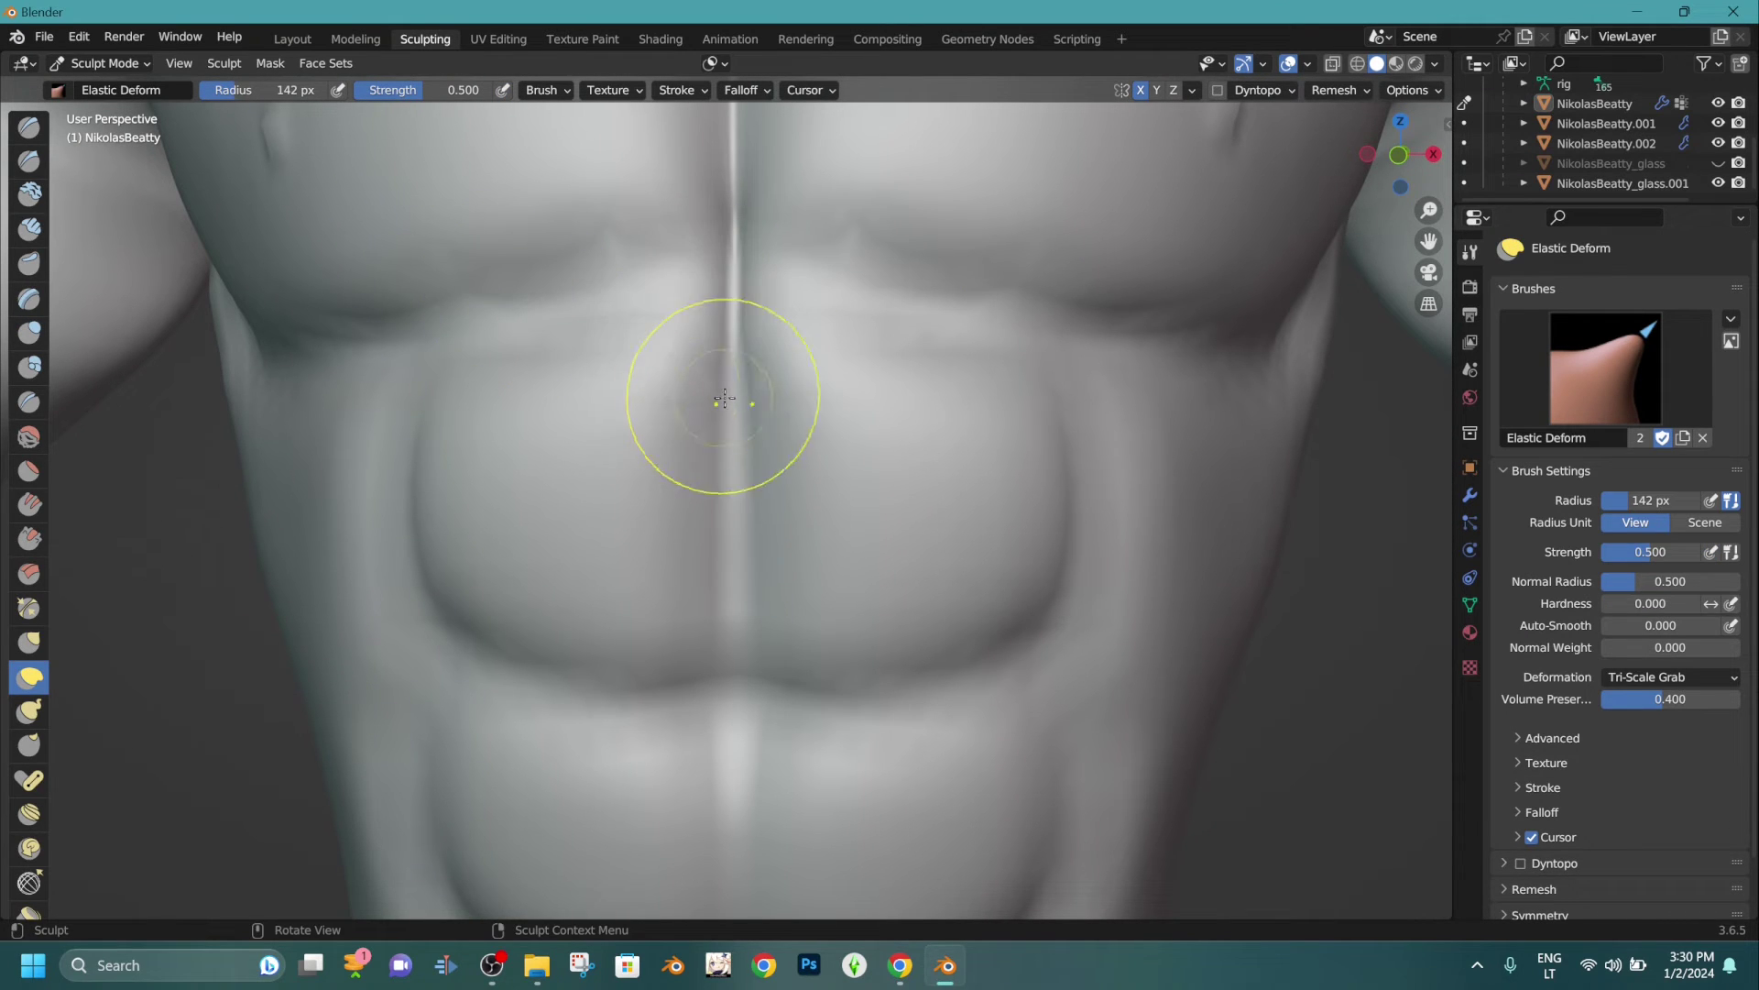
Narrow the center groove between the upper pair of abdominal muscles by pulling their inner edges together with Elastic Deform.
left_click_drag(748, 404, 352, 415)
left_click_drag(173, 411, 173, 411)
left_click_drag(733, 531, 79, 524)
left_click_drag(446, 469, 446, 469)
left_click_drag(752, 481, 753, 481)
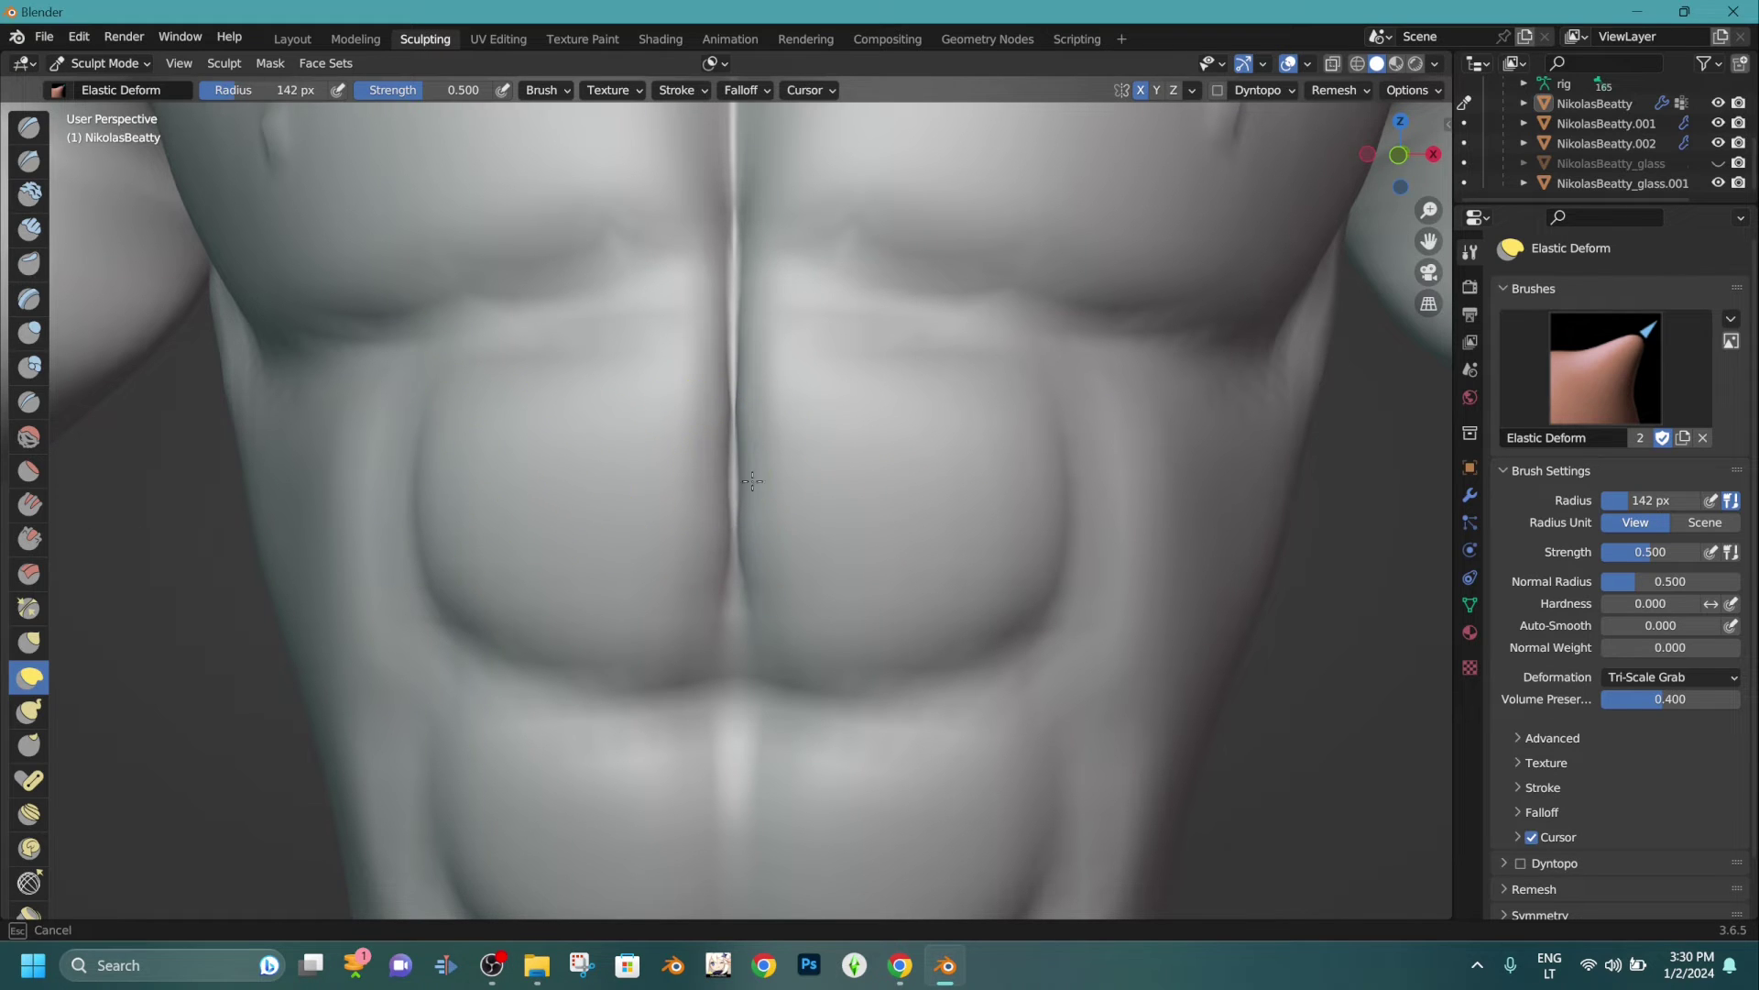
left_click_drag(1416, 528, 1438, 540)
left_click_drag(772, 631, 336, 645)
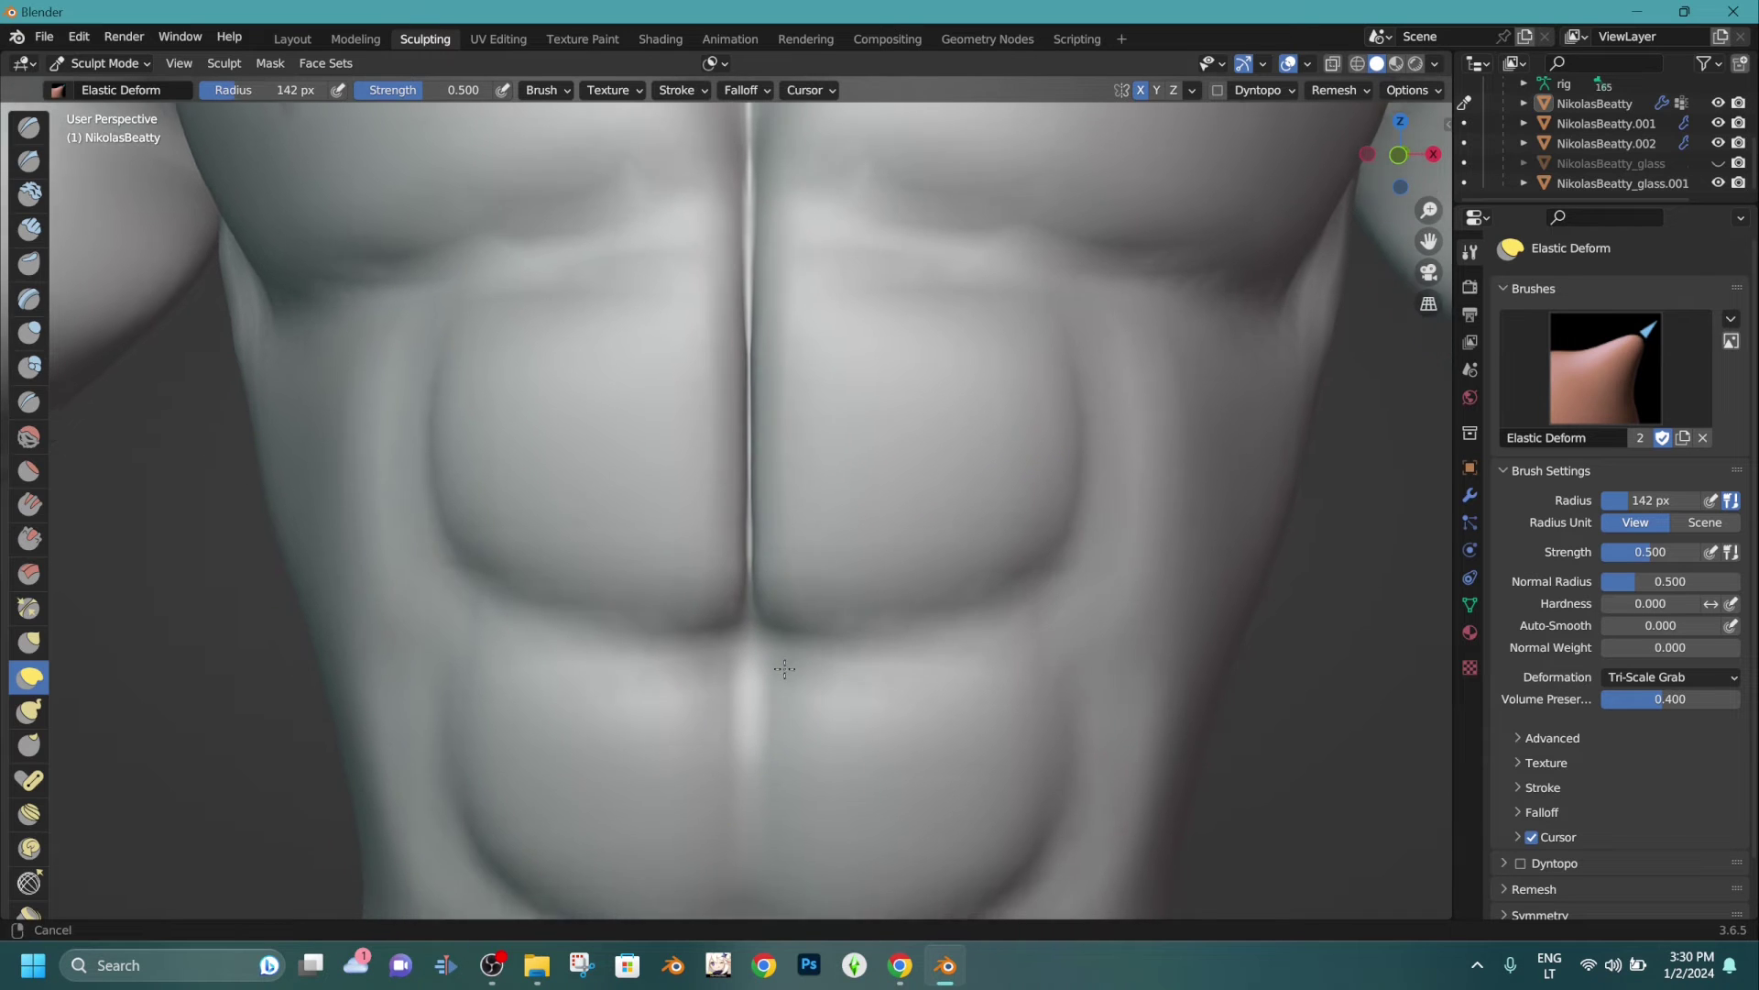
Continue narrowing the center groove down between the middle pair of abdominal muscles with Elastic Deform.
left_click_drag(804, 607, 646, 612)
left_click_drag(314, 597, 306, 588)
middle_click_drag(751, 595, 774, 538, "shift")
left_click_drag(812, 650, 761, 653)
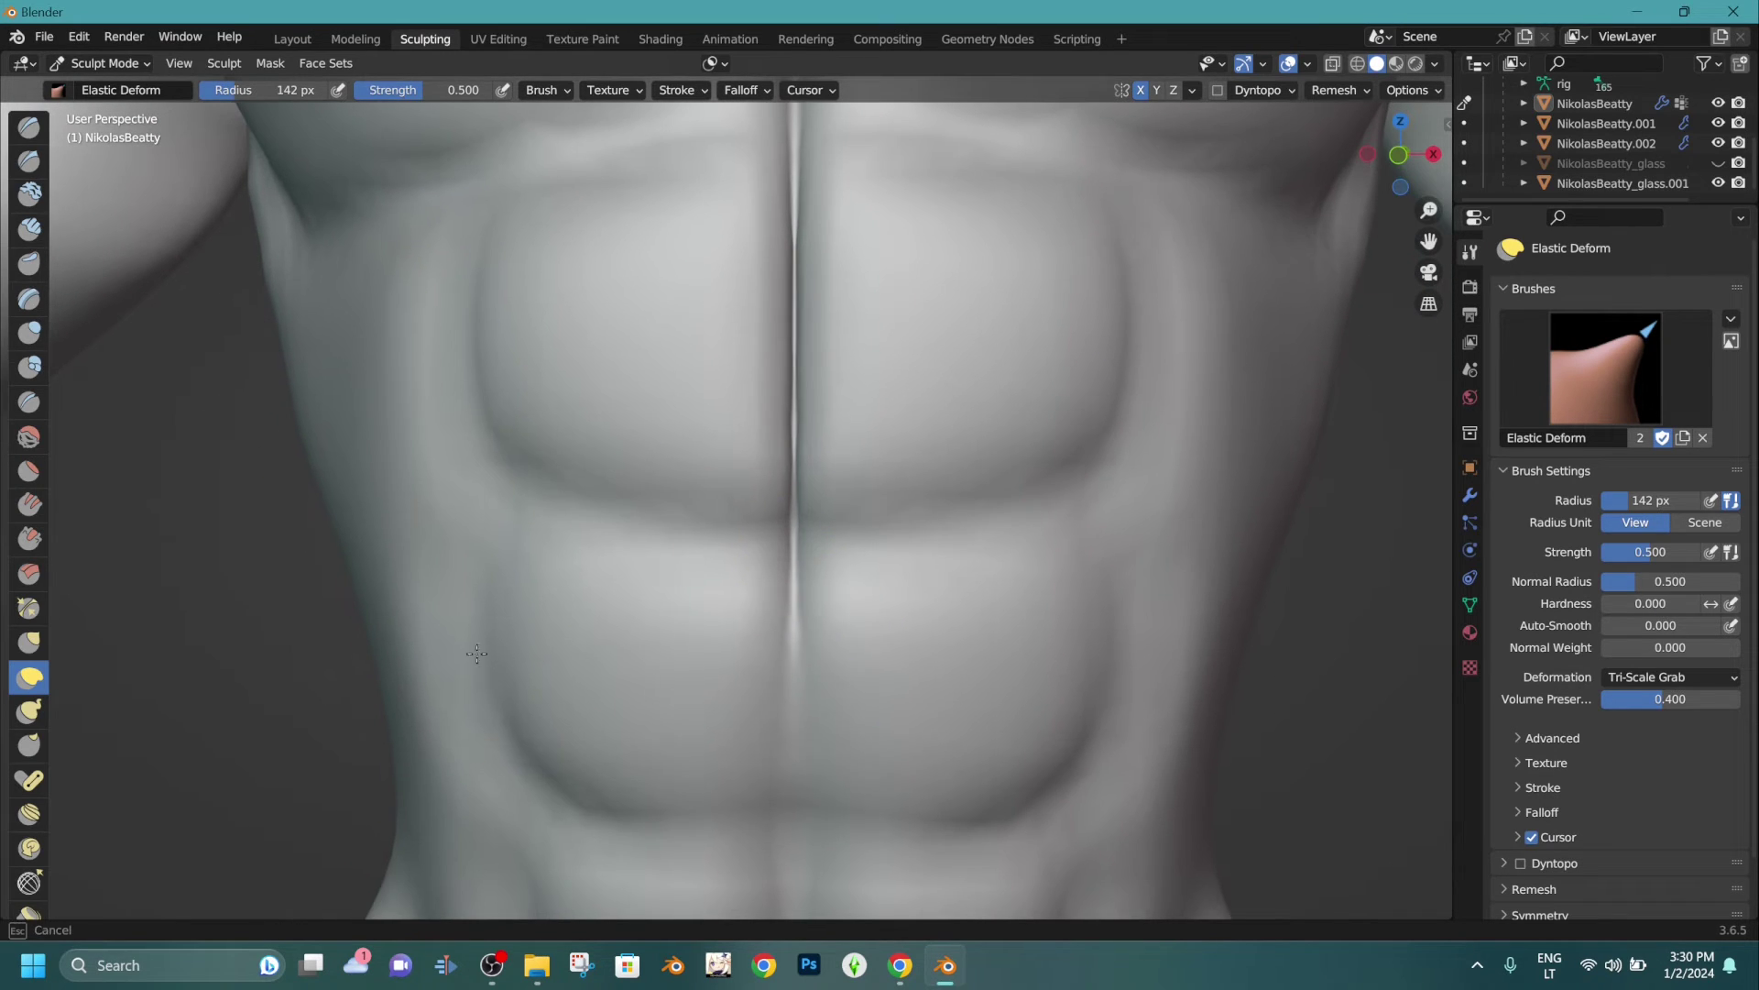
middle_click_drag(903, 671, 862, 628, "shift")
left_click_drag(854, 624, 617, 630)
mouse_move(428, 627)
left_mouse_down()
mouse_move(719, 547)
mouse_move(858, 596)
left_mouse_up()
left_click_drag(379, 560, 426, 565)
Pull the inner edges of the lowest pair of abdominal muscles together to extend the narrow center groove.
middle_click_drag(922, 589, 906, 471, "shift")
left_click_drag(870, 541, 430, 564)
left_click_drag(293, 591, 293, 591)
left_click_drag(871, 707, 528, 692)
left_click_drag(841, 634, 915, 635)
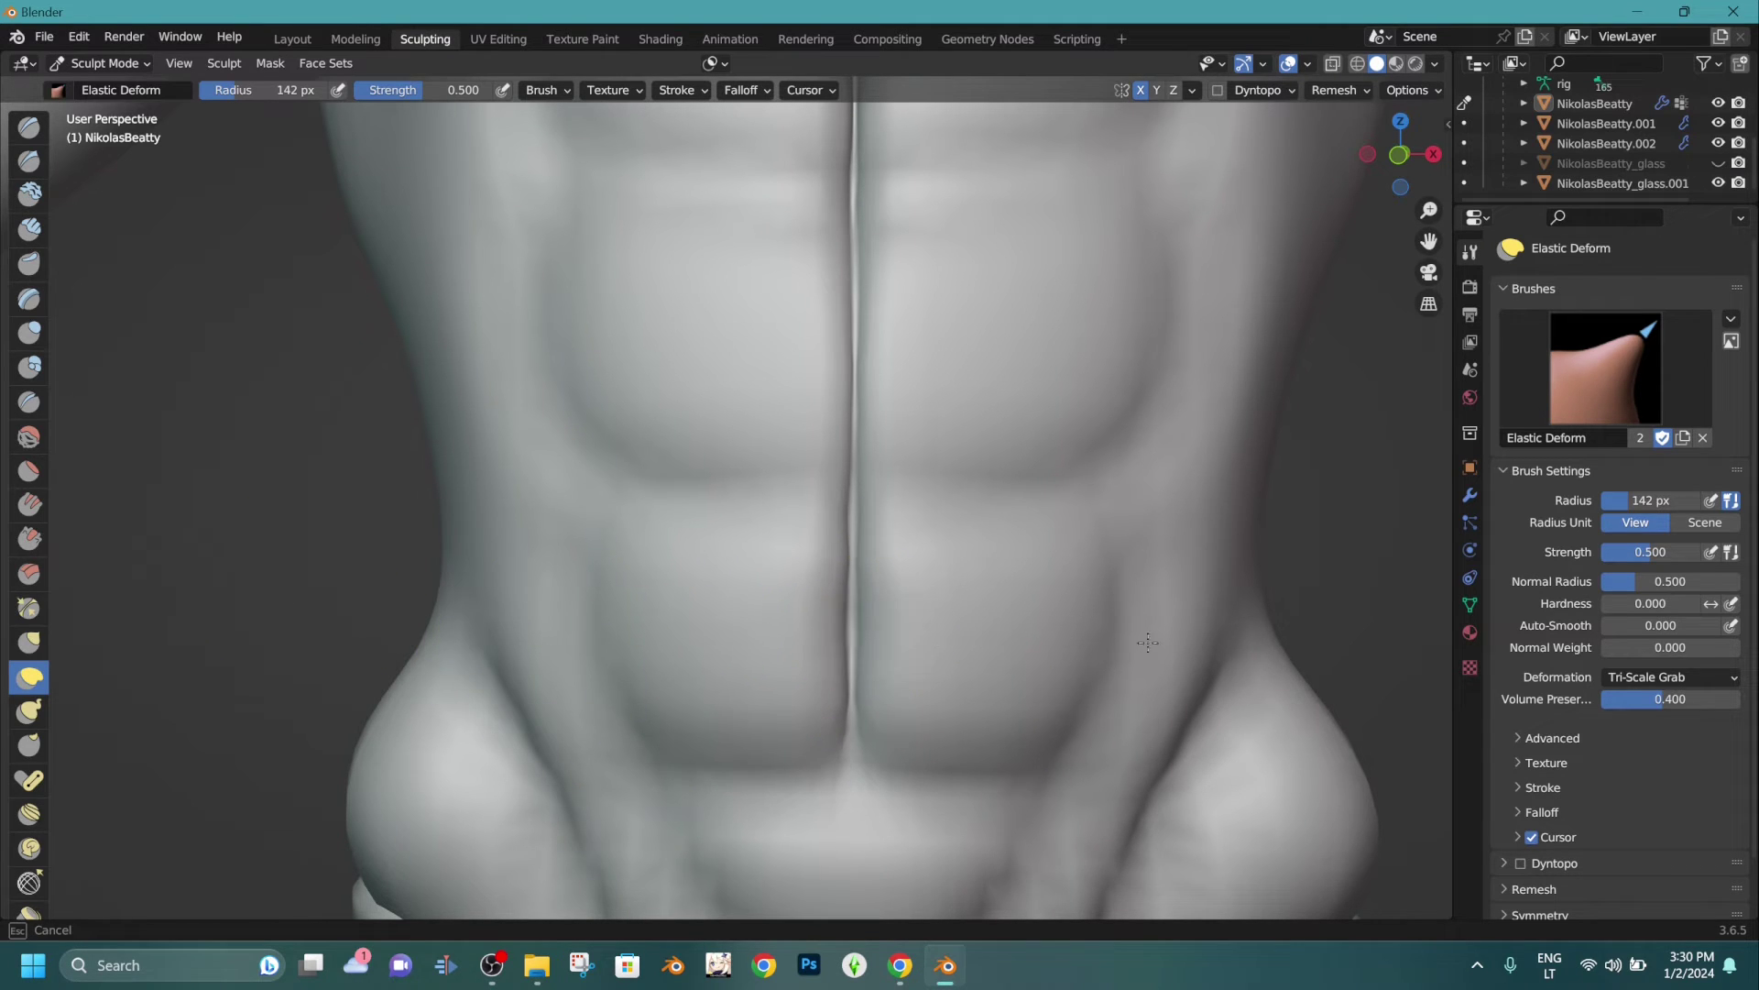
Switch to material preview shading and soften the center groove between the upper abdominal muscles with the Smooth brush at 142 px radius.
left_click(1399, 64)
scroll(841, 393, "down", 4)
middle_click_drag(842, 393, 847, 440)
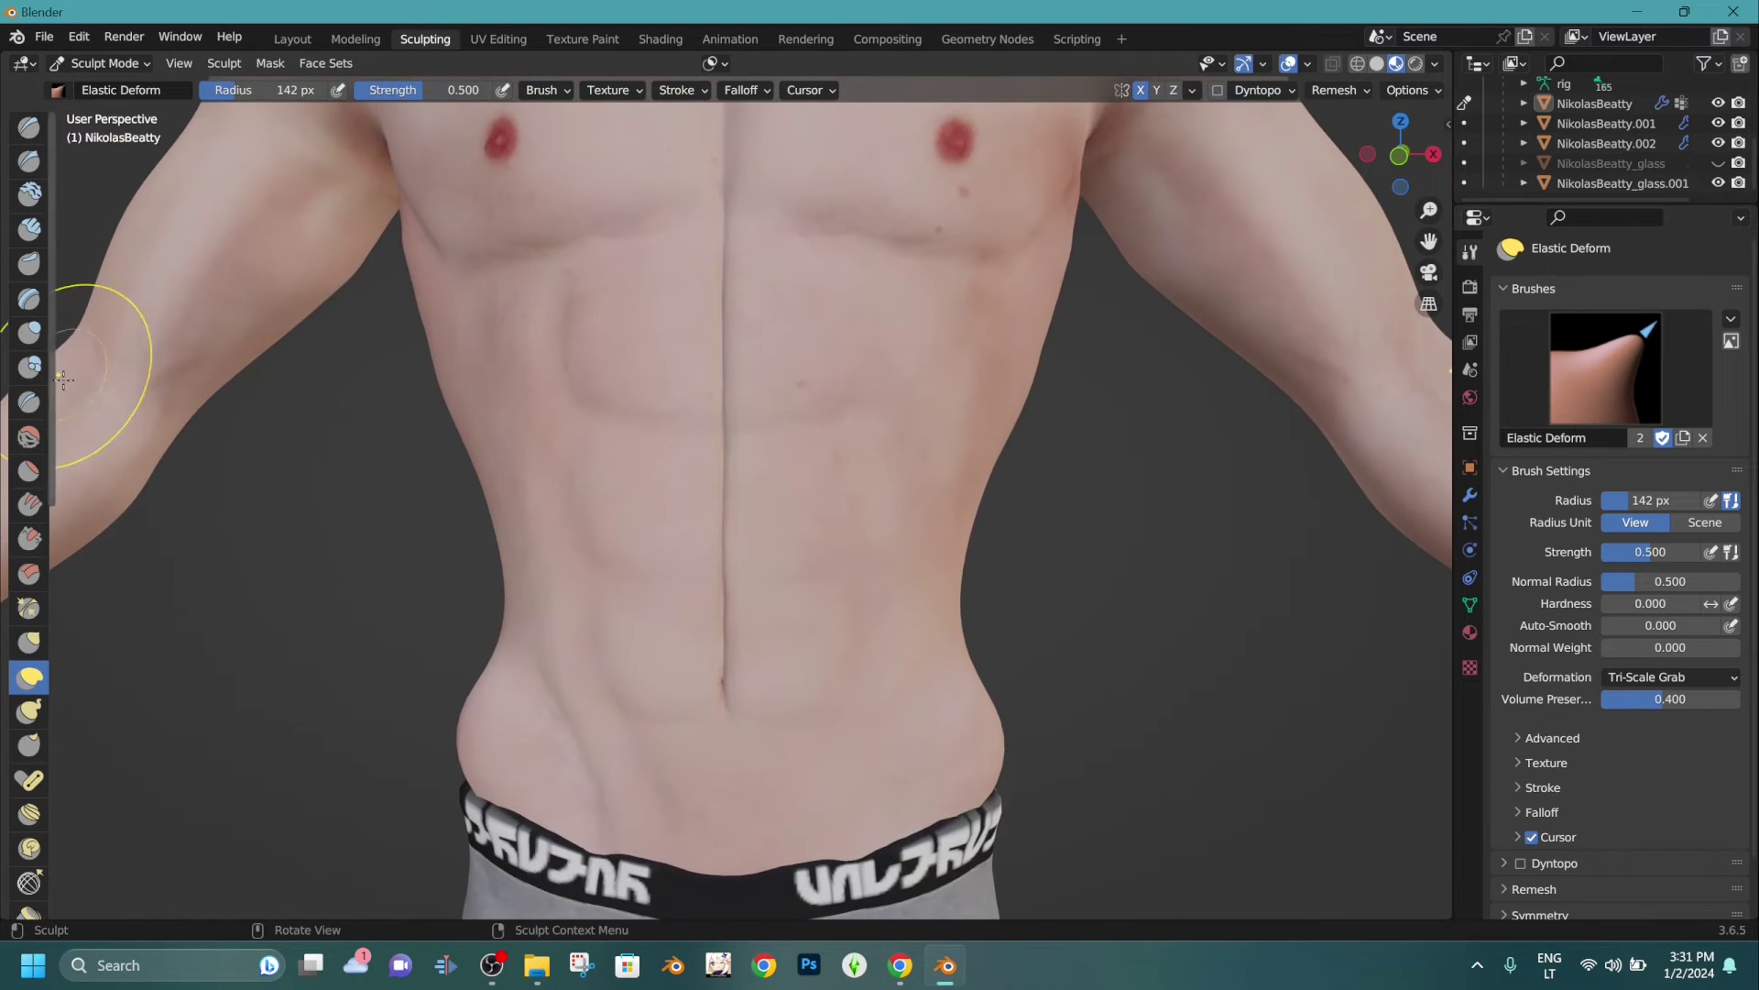
left_click(29, 437)
scroll(820, 468, "up", 4)
left_click_drag(824, 177, 809, 372)
left_click_drag(803, 794, 786, 841)
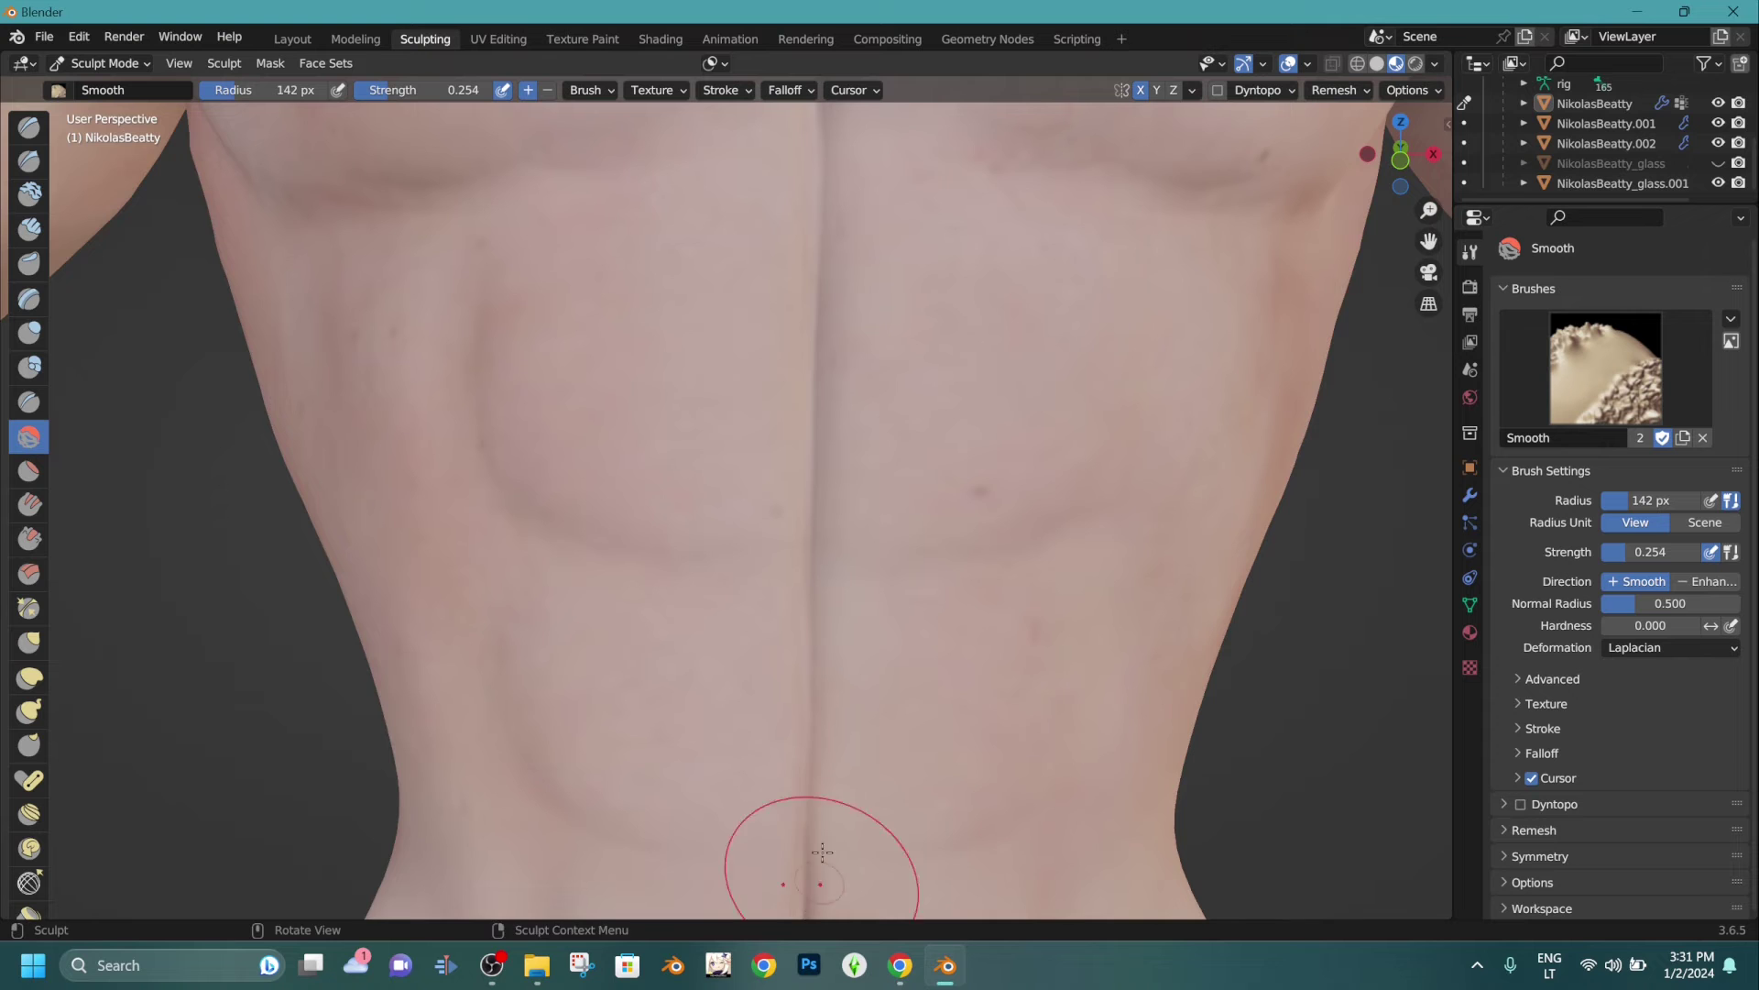
Continue smoothing the center groove from the chest down to the navel.
scroll(787, 841, "down", 3)
left_click_drag(844, 530, 822, 730)
middle_click_drag(805, 464, 825, 177)
left_click_drag(824, 177, 814, 397)
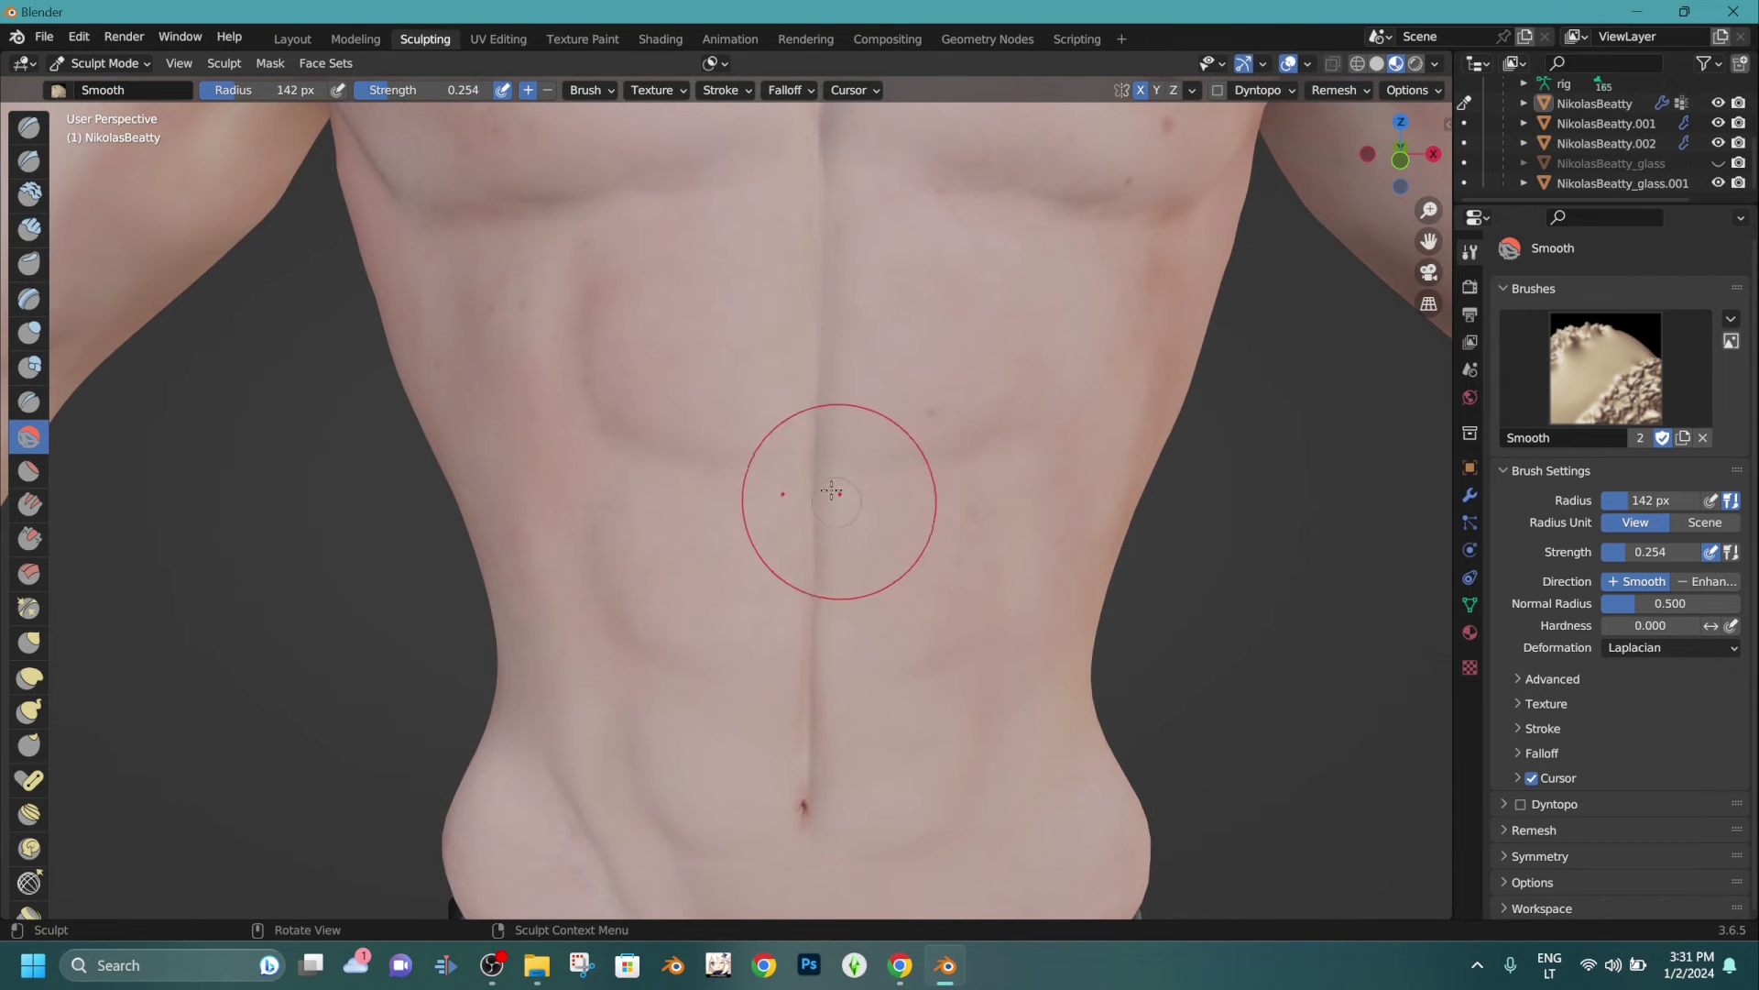
left_click_drag(809, 644, 802, 867)
Choose the Draw Sharp brush and examine the navel, the lower abdomen and the side of the torso up close.
mouse_move(1014, 366)
middle_mouse_down("shift")
mouse_move(1057, 227)
mouse_move(1157, 236)
mouse_move(1062, 247)
middle_mouse_up("shift")
middle_click_drag(1008, 458, 1057, 220, "shift")
scroll(727, 498, "up", 1)
left_click(26, 162)
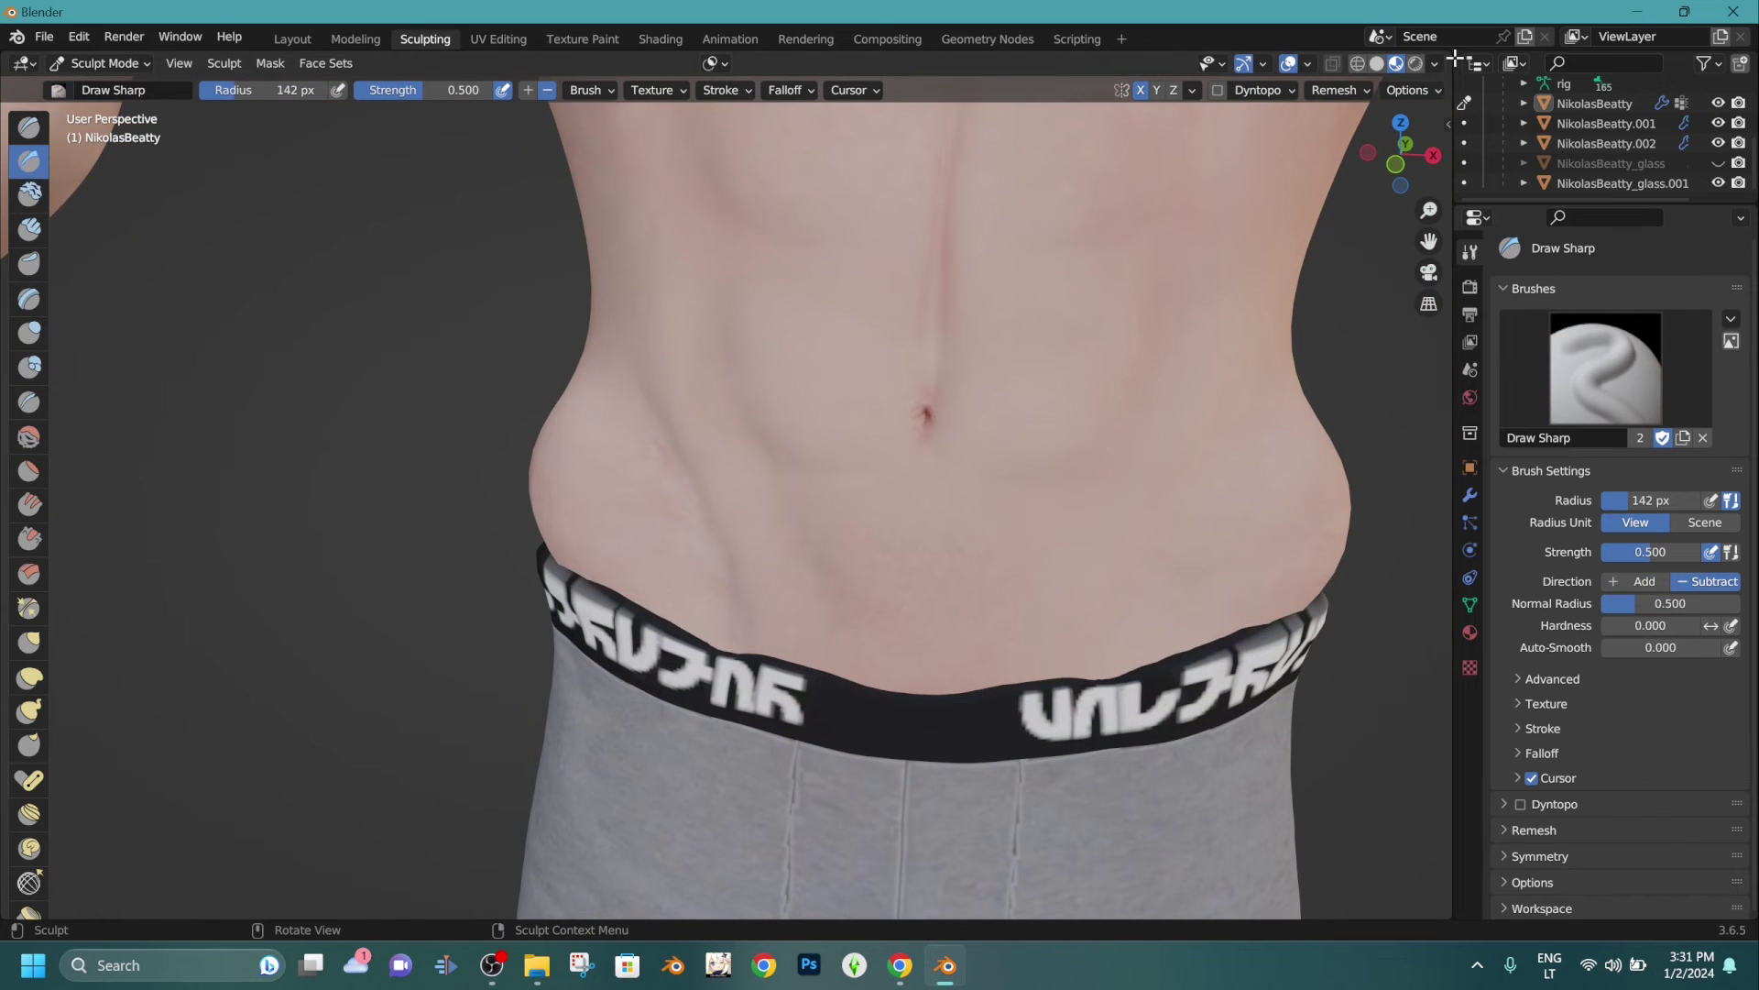
middle_click_drag(885, 458, 848, 617, "shift")
scroll(848, 617, "up", 3)
middle_click_drag(963, 678, 968, 627)
middle_click_drag(1088, 769, 1076, 632, "shift")
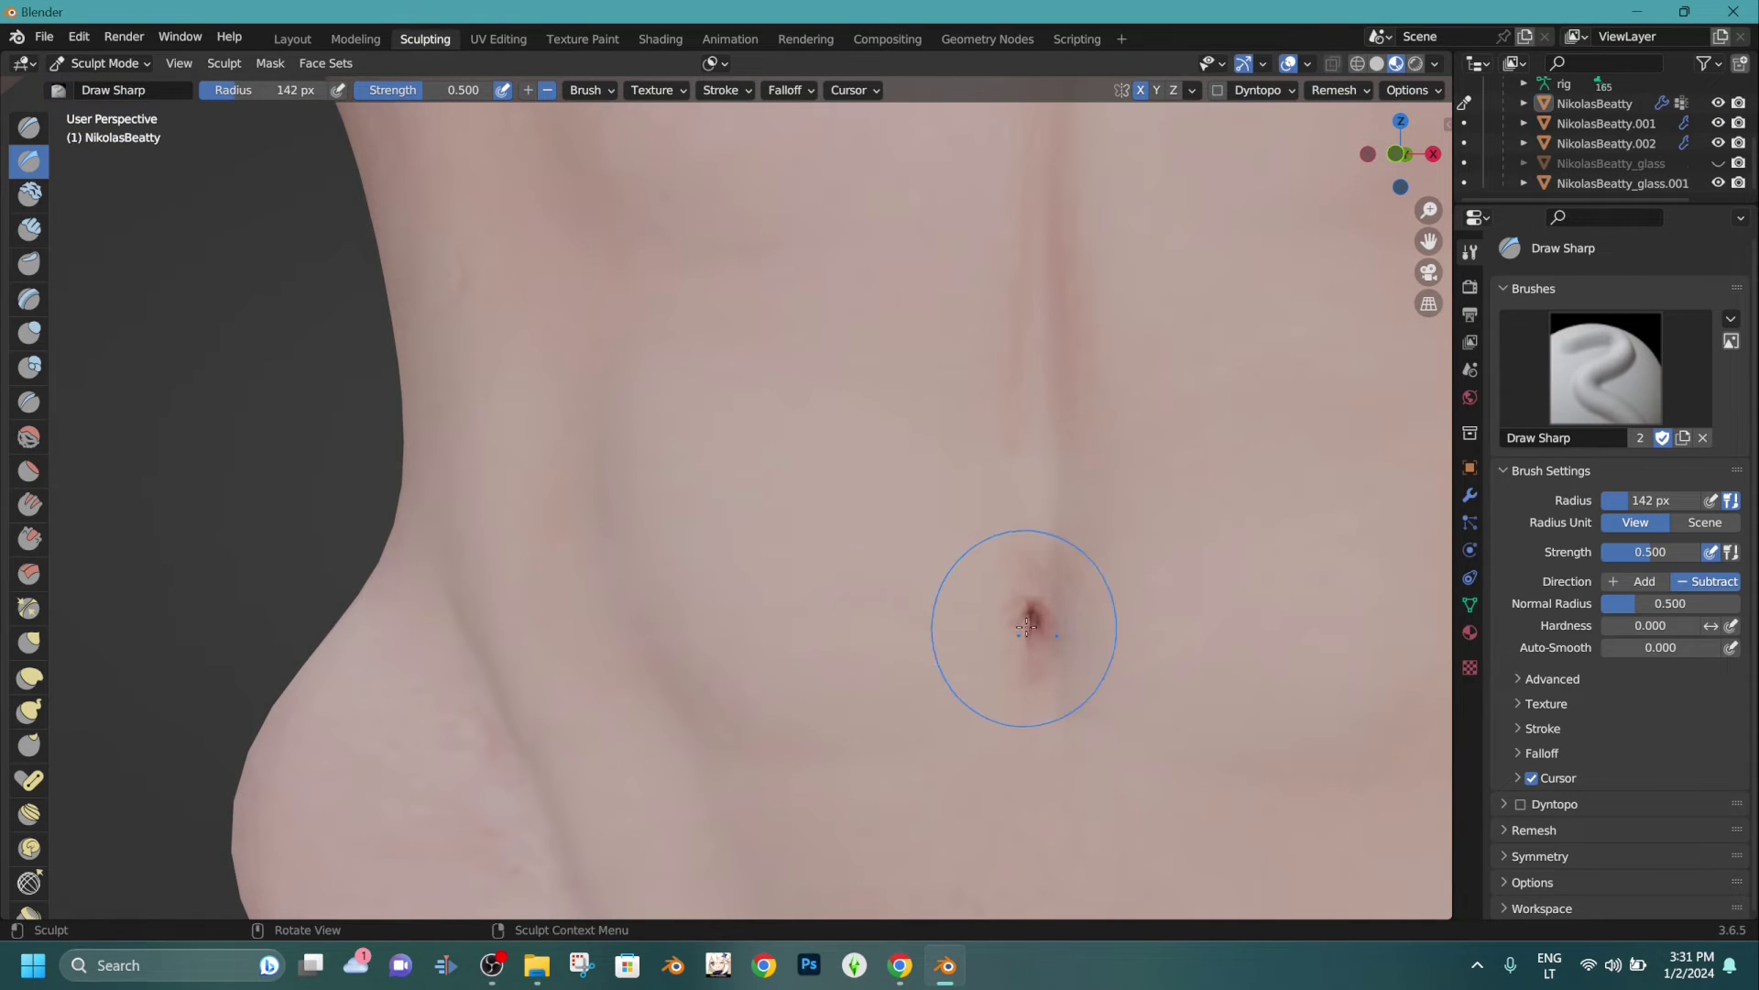
scroll(1026, 625, "down", 6)
middle_click_drag(1013, 487, 1231, 269)
middle_click_drag(1039, 417, 852, 485)
middle_click_drag(852, 486, 553, 514, "shift")
scroll(554, 514, "up", 4)
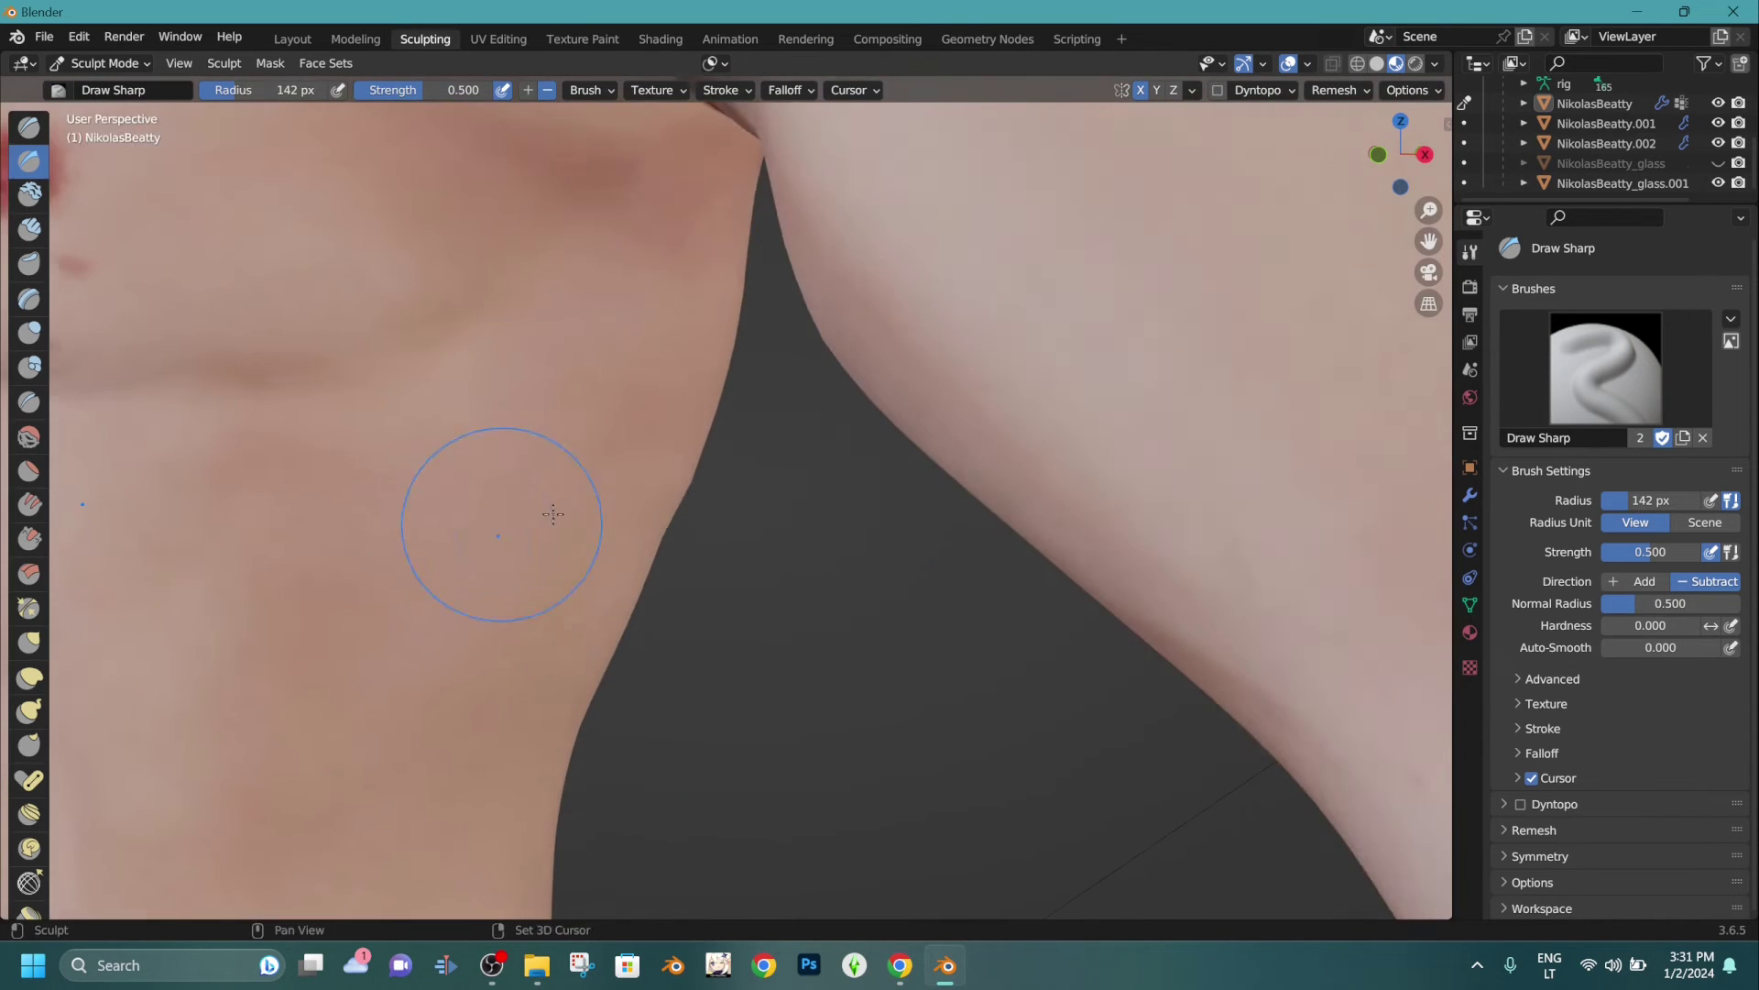
scroll(518, 462, "down", 2)
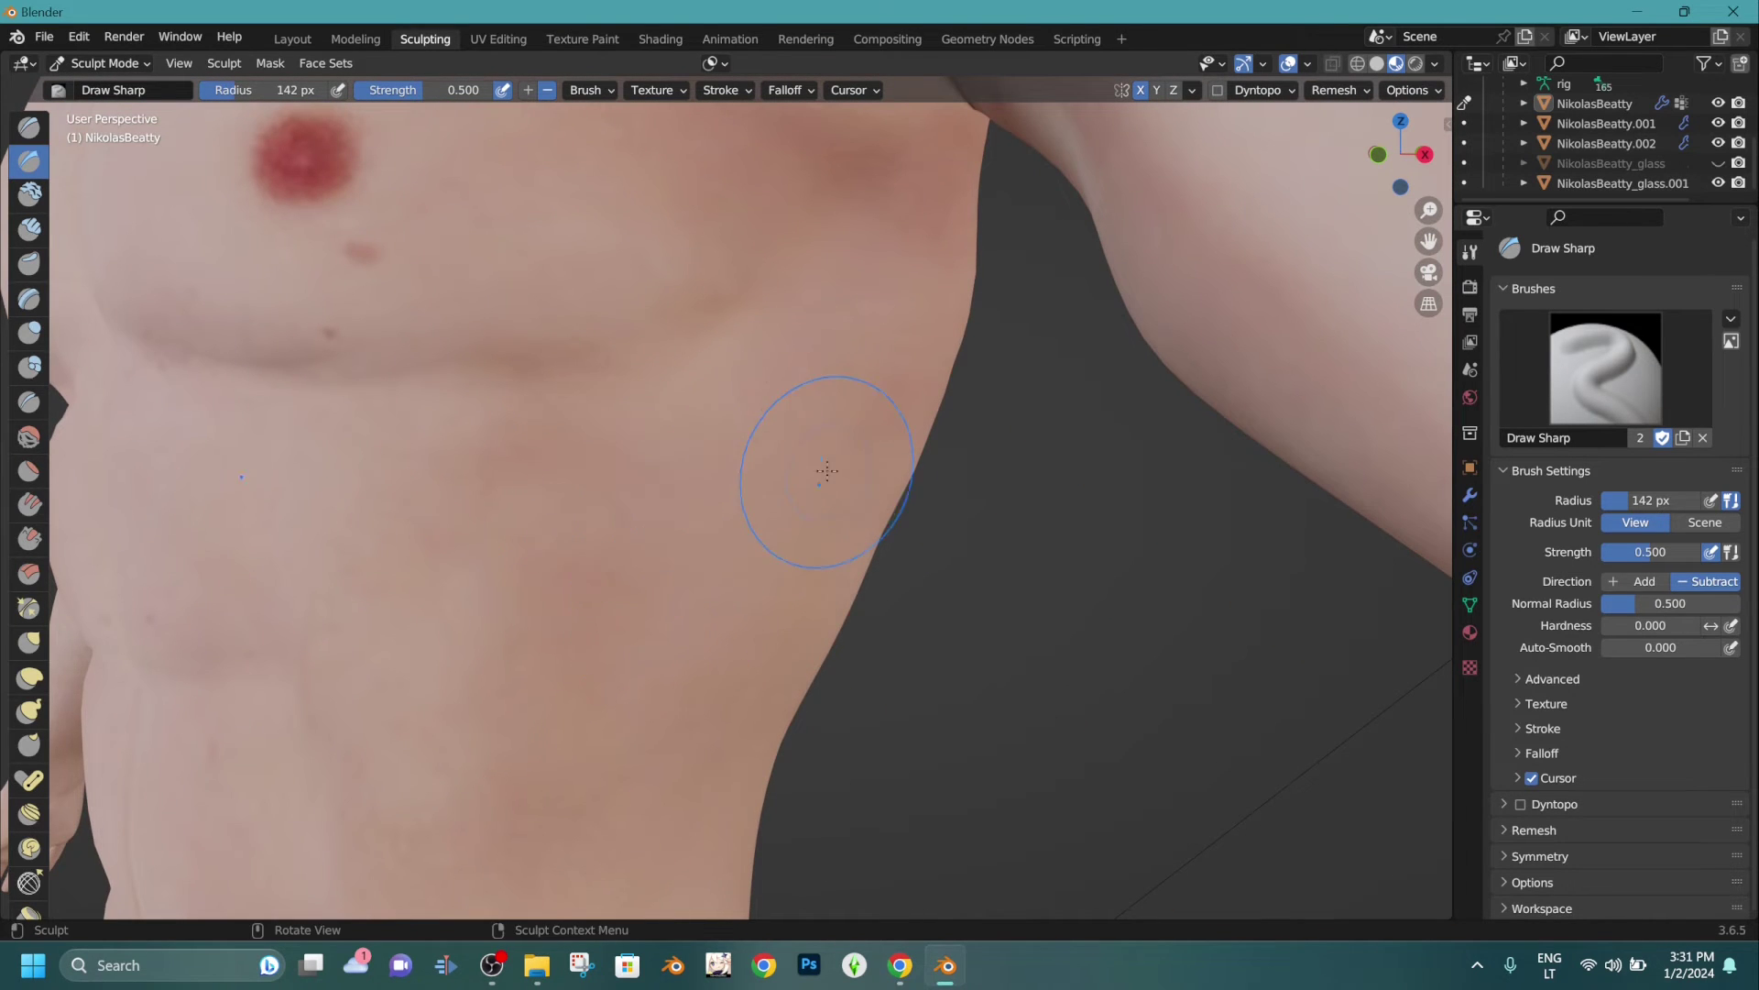
scroll(826, 471, "down", 1)
scroll(592, 514, "down", 4)
Add volume to the outer upper thigh beneath the shorts with the Inflate brush at 214 px radius.
mouse_move(593, 514)
middle_mouse_down()
mouse_move(722, 491)
mouse_move(814, 418)
mouse_move(806, 447)
mouse_move(931, 330)
mouse_move(890, 321)
middle_mouse_up()
scroll(706, 495, "down", 5)
scroll(852, 429, "down", 5)
scroll(861, 313, "up", 7)
left_click(33, 334)
mouse_move(679, 477)
middle_mouse_down("shift")
mouse_move(861, 439)
mouse_move(836, 429)
middle_mouse_up("shift")
key("bracketright")
left_click_drag(857, 294, 851, 323)
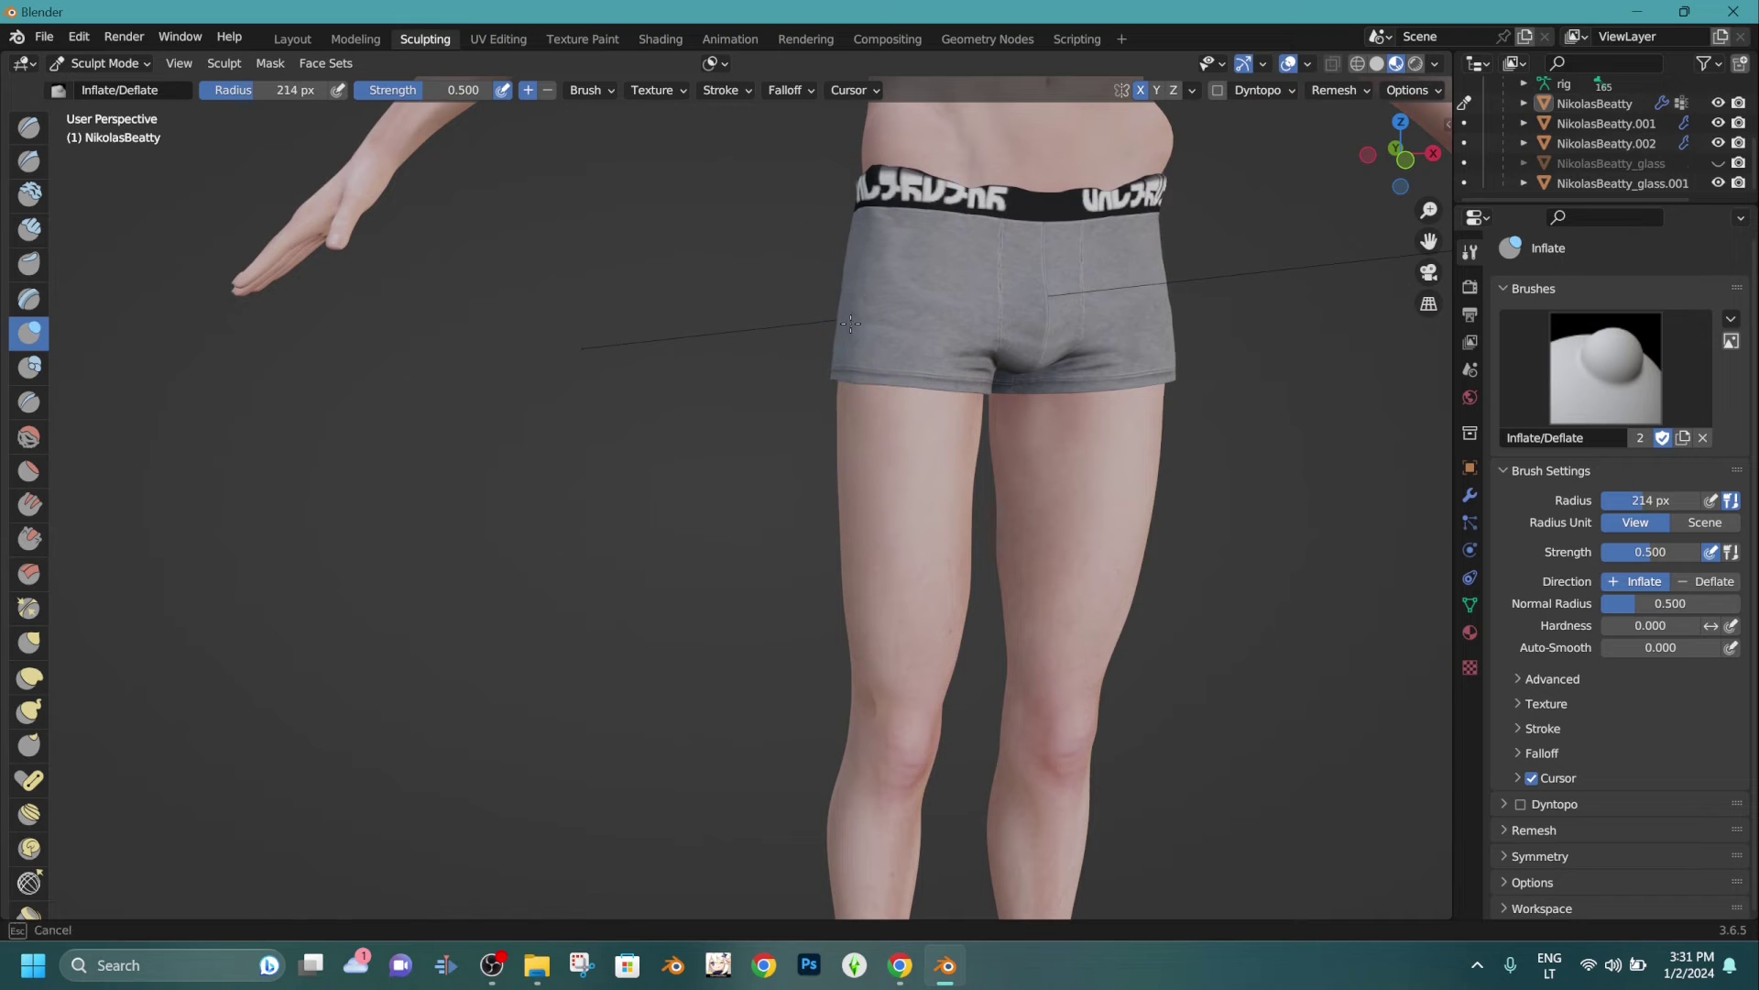
Carve muscle definition into the front of the thighs above the knees with Draw Sharp at 111 px radius.
middle_click_drag(856, 475, 725, 385)
scroll(726, 385, "up", 1)
left_click(30, 165)
middle_click_drag(1150, 699, 1129, 687)
scroll(850, 347, "up", 1)
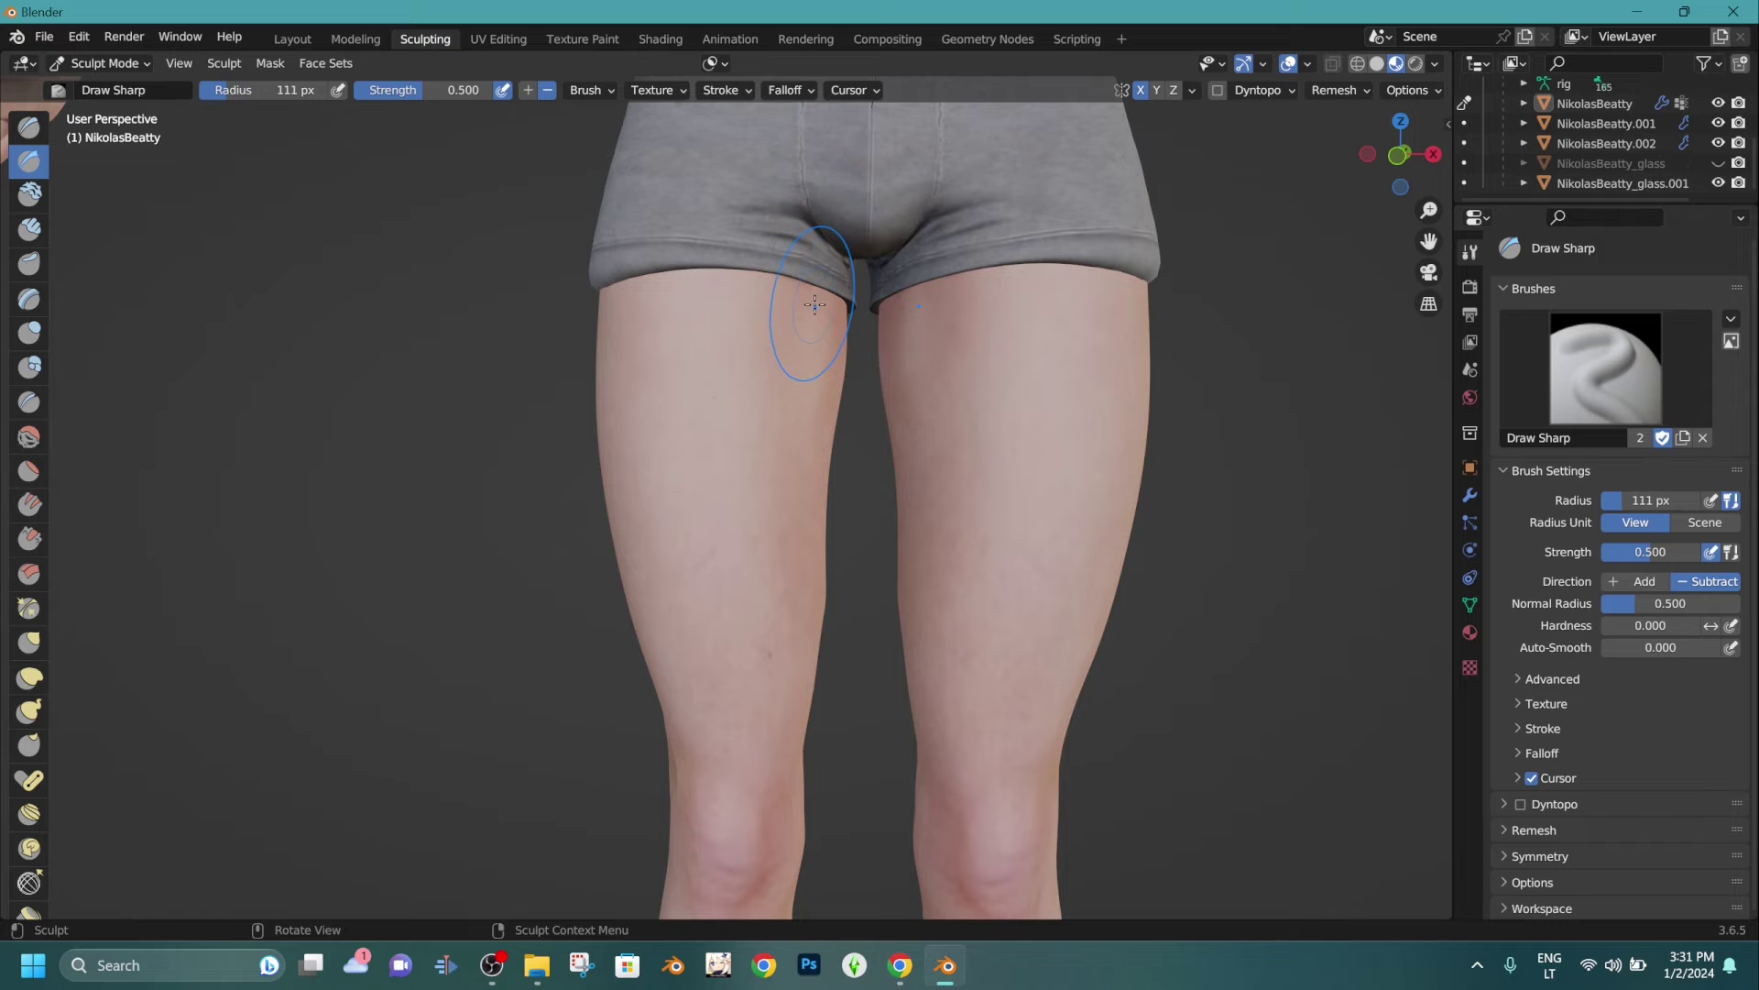
left_click_drag(778, 642, 783, 614)
Smooth out the dark crease on the outer thigh above the knee, using a 167 px radius and 0.690 strength.
scroll(785, 628, "down", 4)
middle_click_drag(785, 629, 805, 448, "shift")
scroll(833, 346, "up", 10)
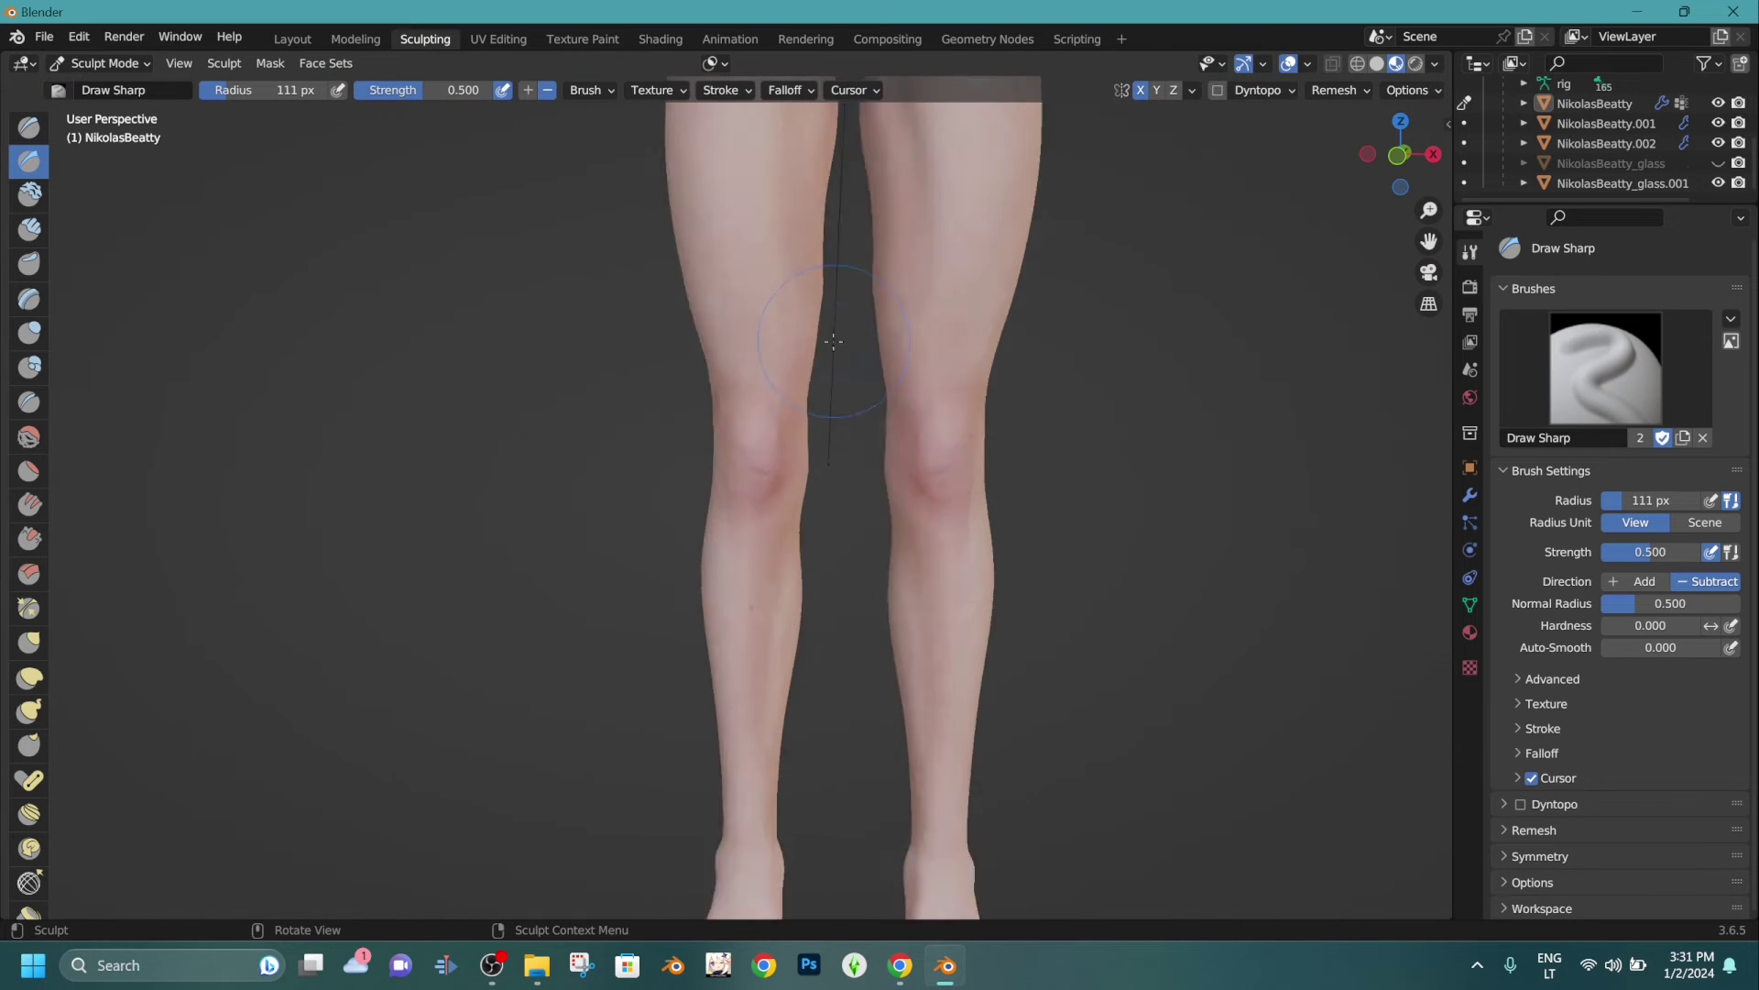
middle_click_drag(852, 385, 796, 498, "shift")
mouse_move(796, 498)
middle_mouse_down()
mouse_move(881, 525)
mouse_move(972, 612)
middle_mouse_up()
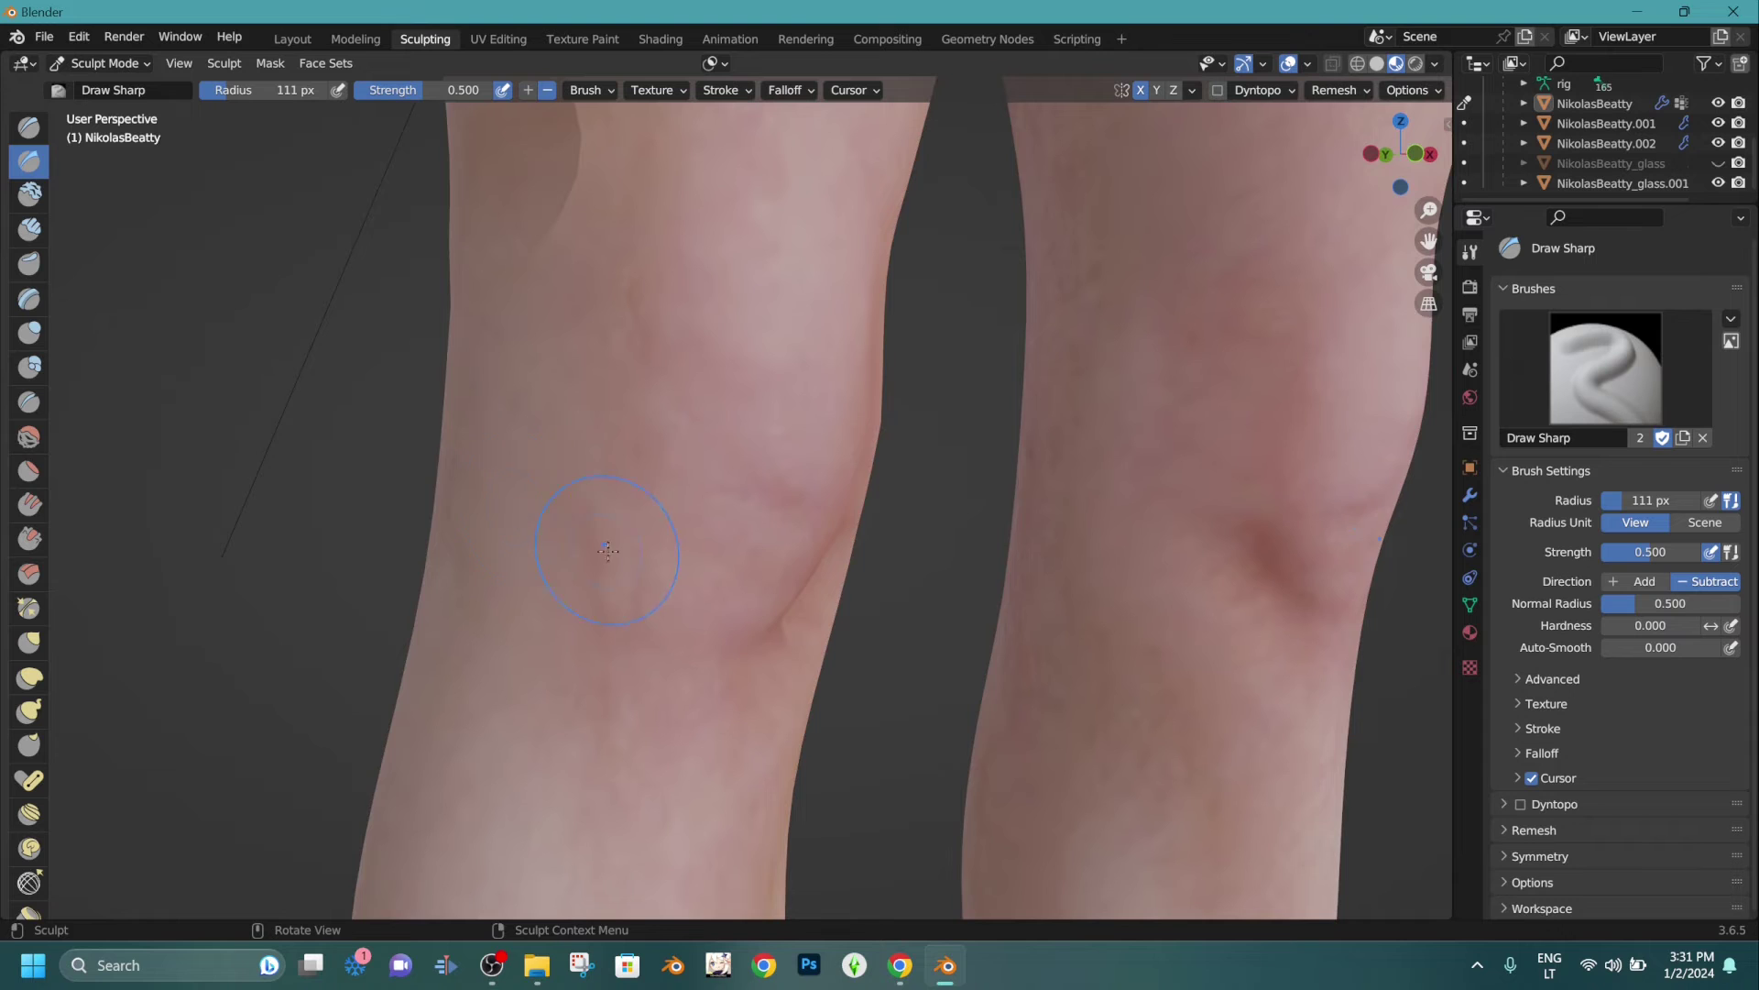
scroll(531, 527, "down", 3)
left_click(29, 437)
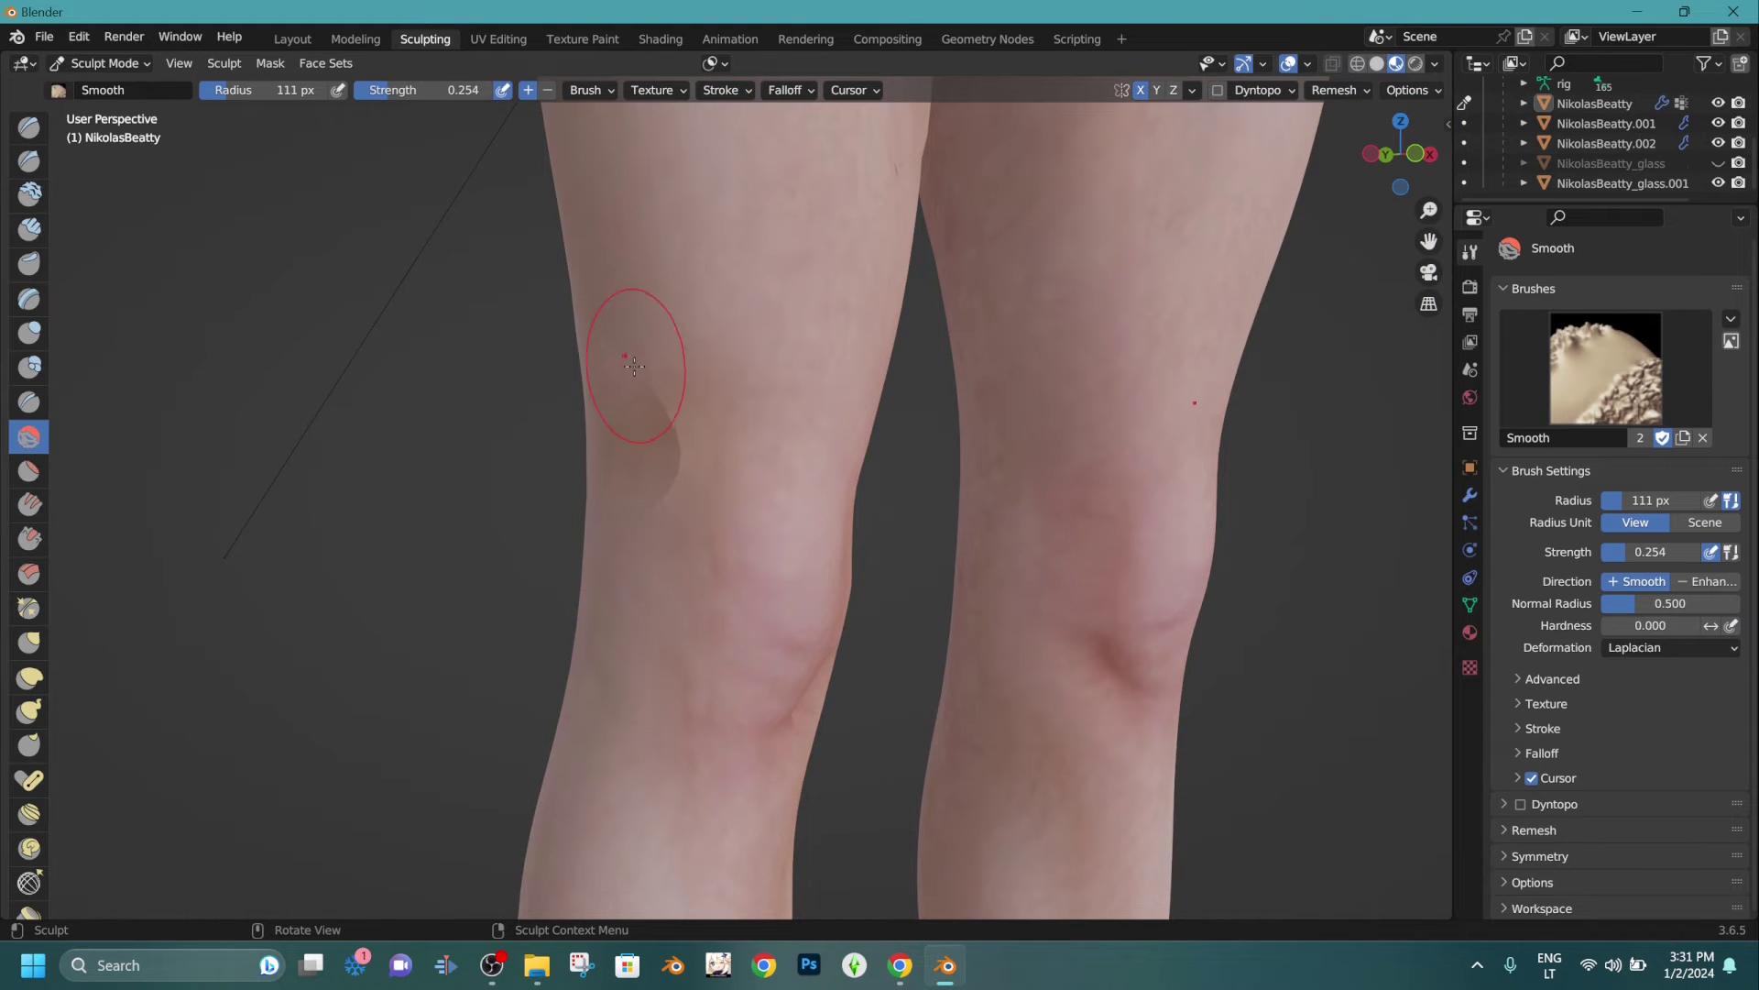
left_click(29, 471)
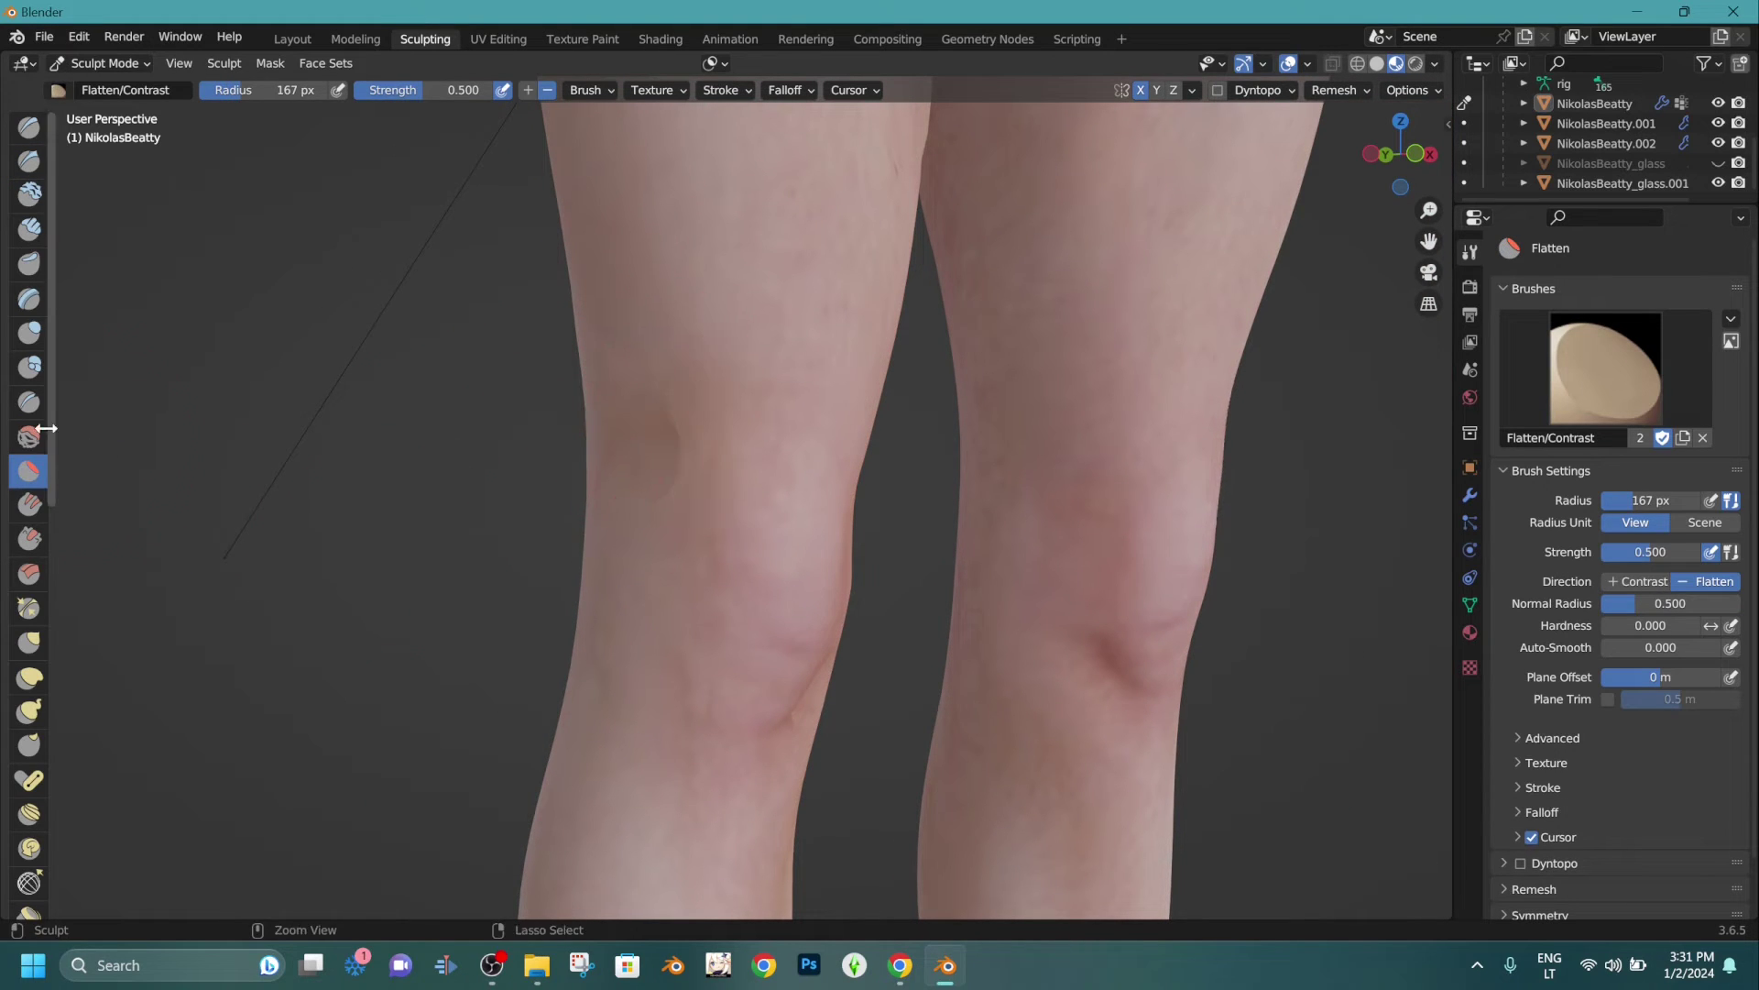
key("shift+s")
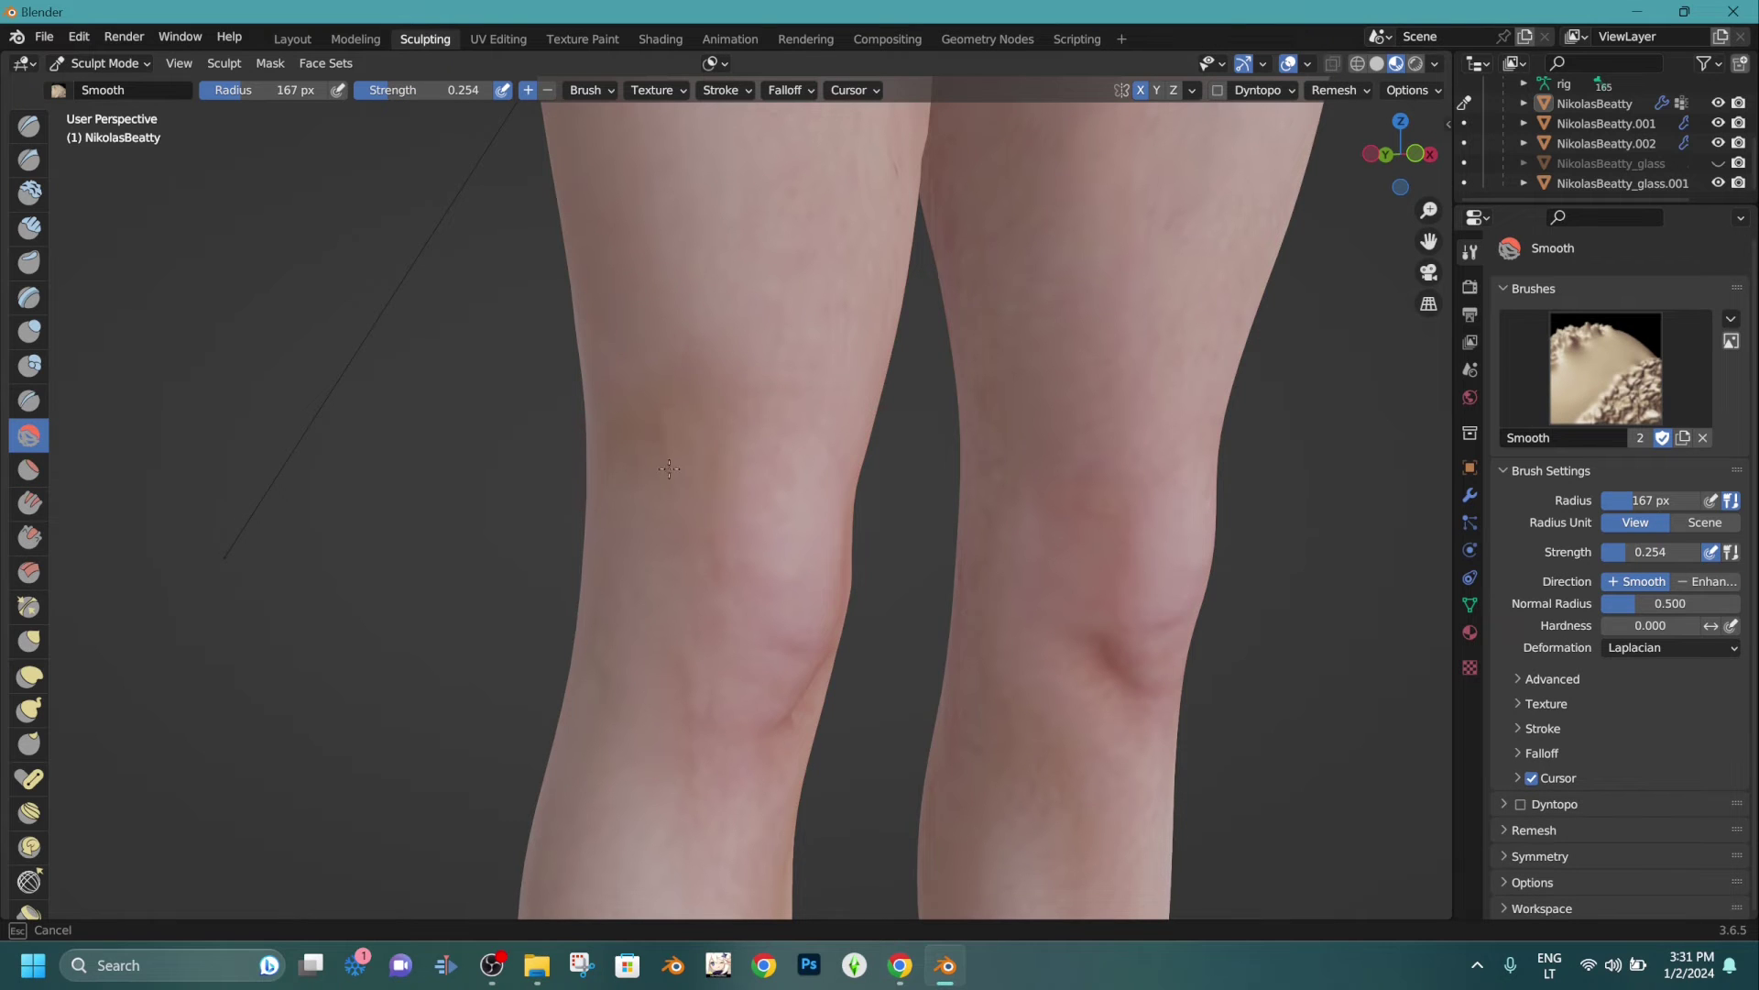
middle_click_drag(665, 511, 372, 105)
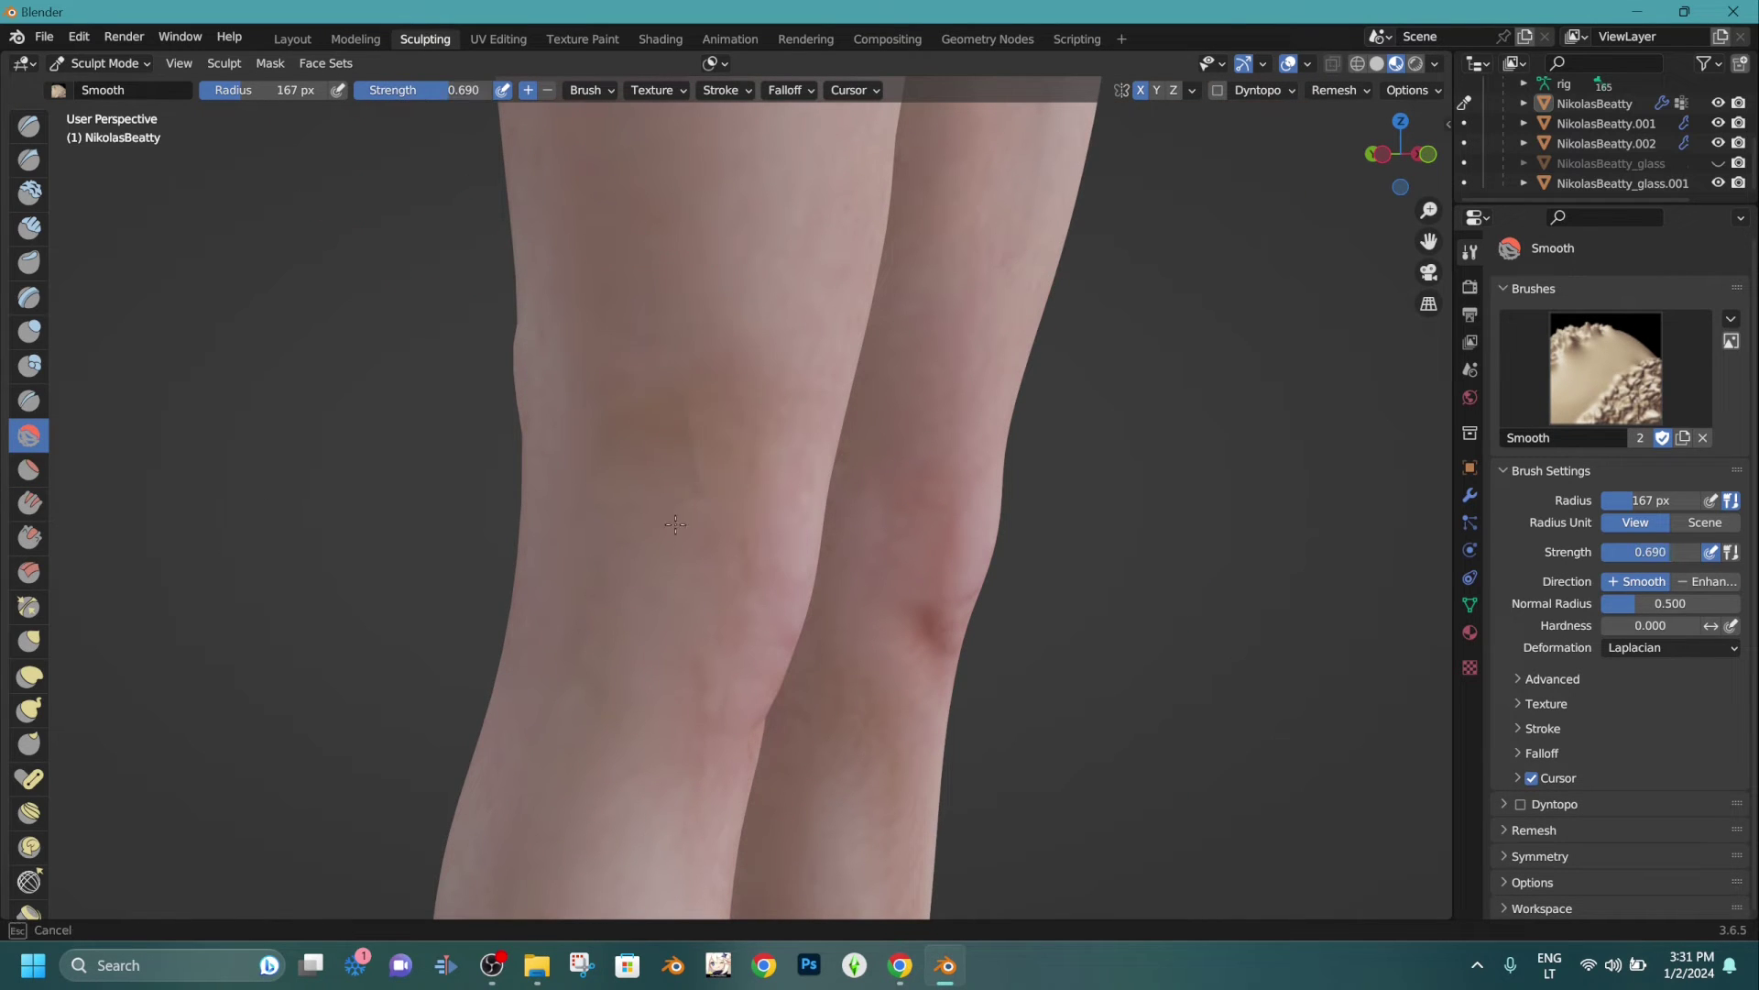
Carve a short muscle line near the knee with the Draw Sharp brush.
middle_click_drag(679, 408, 541, 385)
scroll(540, 384, "up", 1)
left_click(28, 161)
middle_click_drag(880, 384, 678, 367)
left_click_drag(822, 437, 832, 470)
mouse_move(894, 506)
middle_mouse_down()
mouse_move(777, 494)
mouse_move(695, 413)
mouse_move(674, 437)
mouse_move(623, 426)
mouse_move(615, 469)
middle_mouse_up()
Add volume to the leg next to the carved line with the Inflate brush.
left_click(30, 333)
scroll(550, 467, "down", 3)
mouse_move(760, 444)
left_mouse_down()
mouse_move(762, 466)
mouse_move(770, 450)
left_mouse_up()
mouse_move(770, 451)
middle_mouse_down()
mouse_move(954, 487)
mouse_move(744, 463)
middle_mouse_up()
scroll(1032, 456, "down", 4)
middle_click_drag(952, 513, 919, 546)
Carve muscle definition into the shins with Draw Sharp at 97 px radius.
scroll(893, 421, "up", 6)
middle_click_drag(887, 409, 669, 4, "shift")
middle_click_drag(586, 429, 649, 628, "shift")
left_click(20, 168)
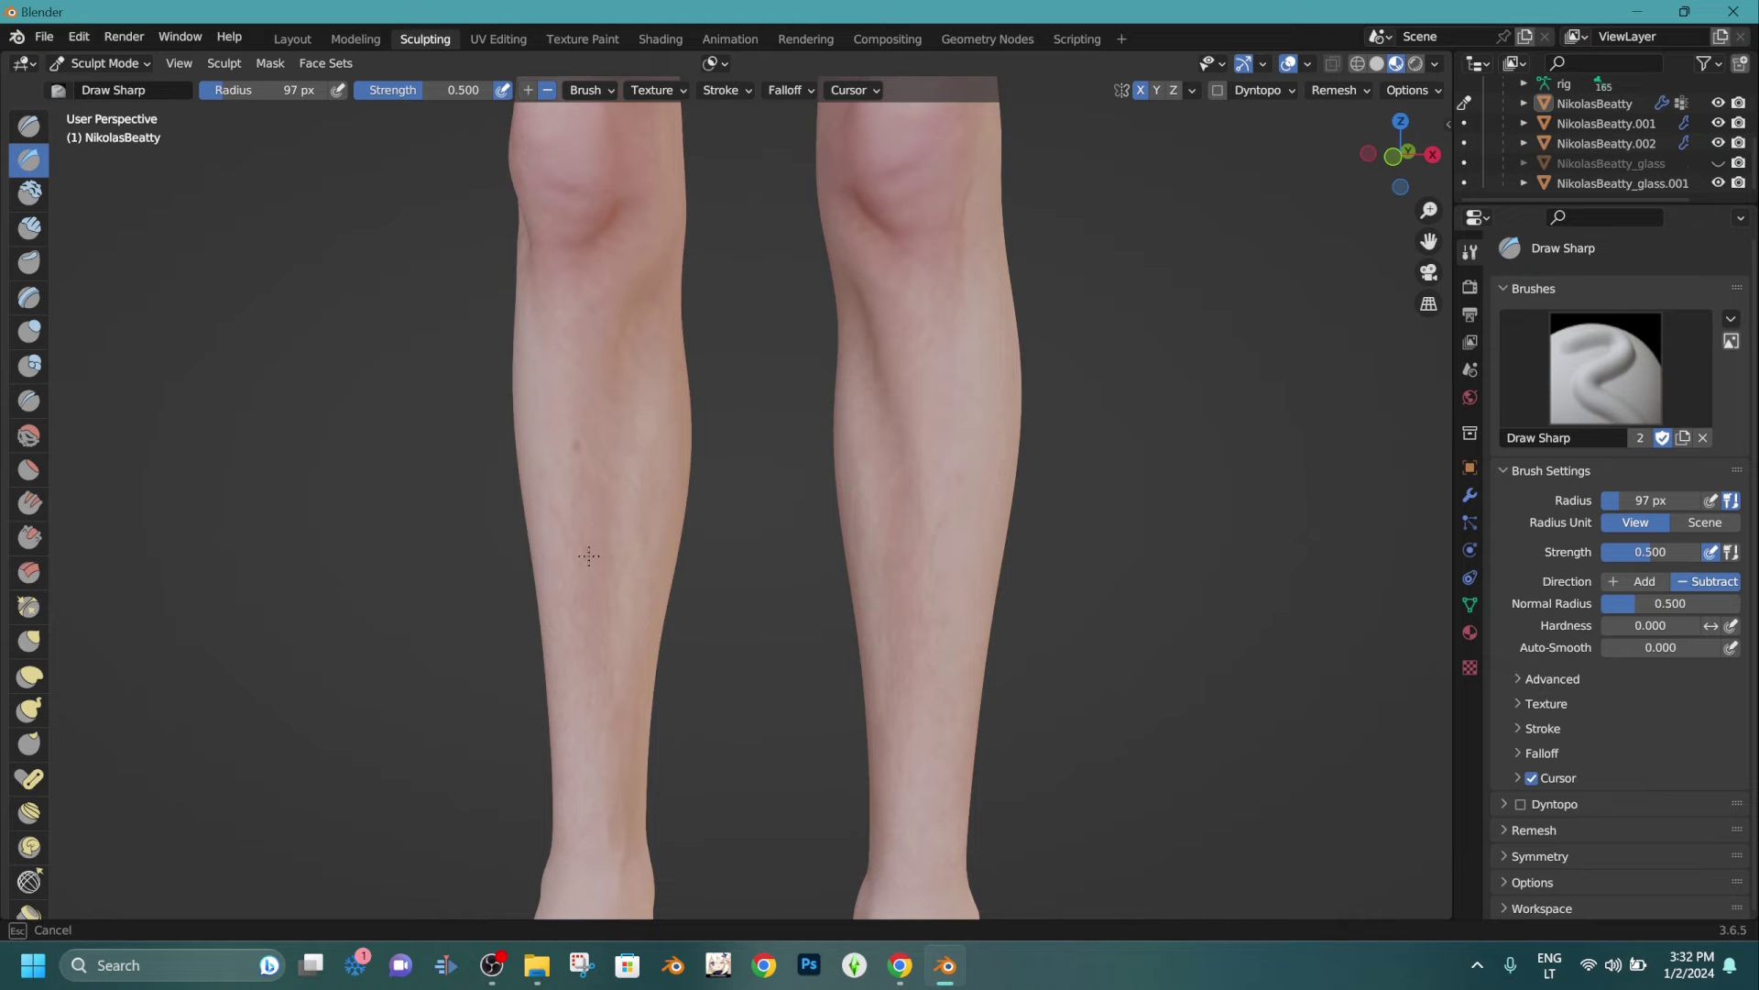
Carve diagonal muscle grooves on the back below the shoulder blades with Draw Sharp at 97 px radius.
scroll(617, 709, "down", 3)
middle_click_drag(617, 709, 1147, 595)
middle_click_drag(926, 179, 870, 751, "shift")
middle_click_drag(870, 752, 761, 816)
middle_click_drag(770, 641, 825, 633, "shift")
middle_click_drag(816, 633, 901, 561)
middle_click_drag(728, 326, 844, 617, "shift")
scroll(840, 550, "up", 2)
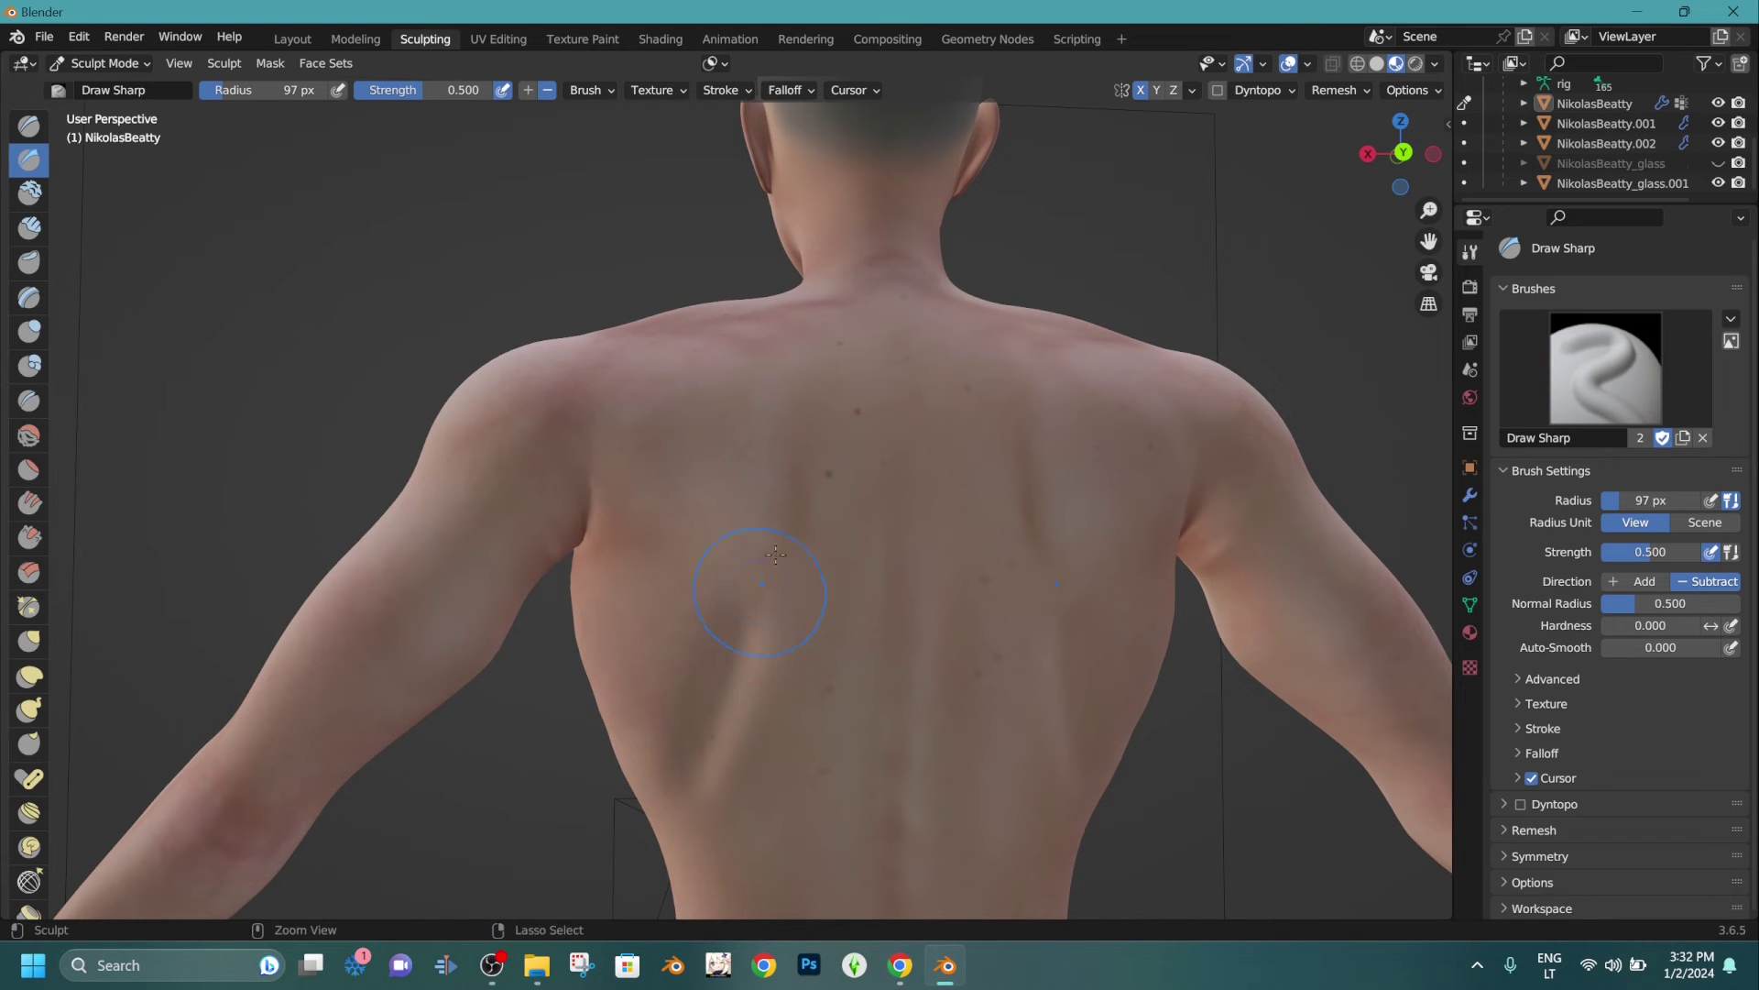
left_click_drag(787, 636, 669, 773)
mouse_move(873, 584)
middle_mouse_down("ctrl")
mouse_move(747, 550)
mouse_move(733, 586)
middle_mouse_up("ctrl")
Soften the carved back grooves with the Smooth brush at 0.337 strength.
left_click(22, 437)
left_click_drag(421, 90, 402, 90)
middle_click_drag(655, 851, 780, 594, "shift")
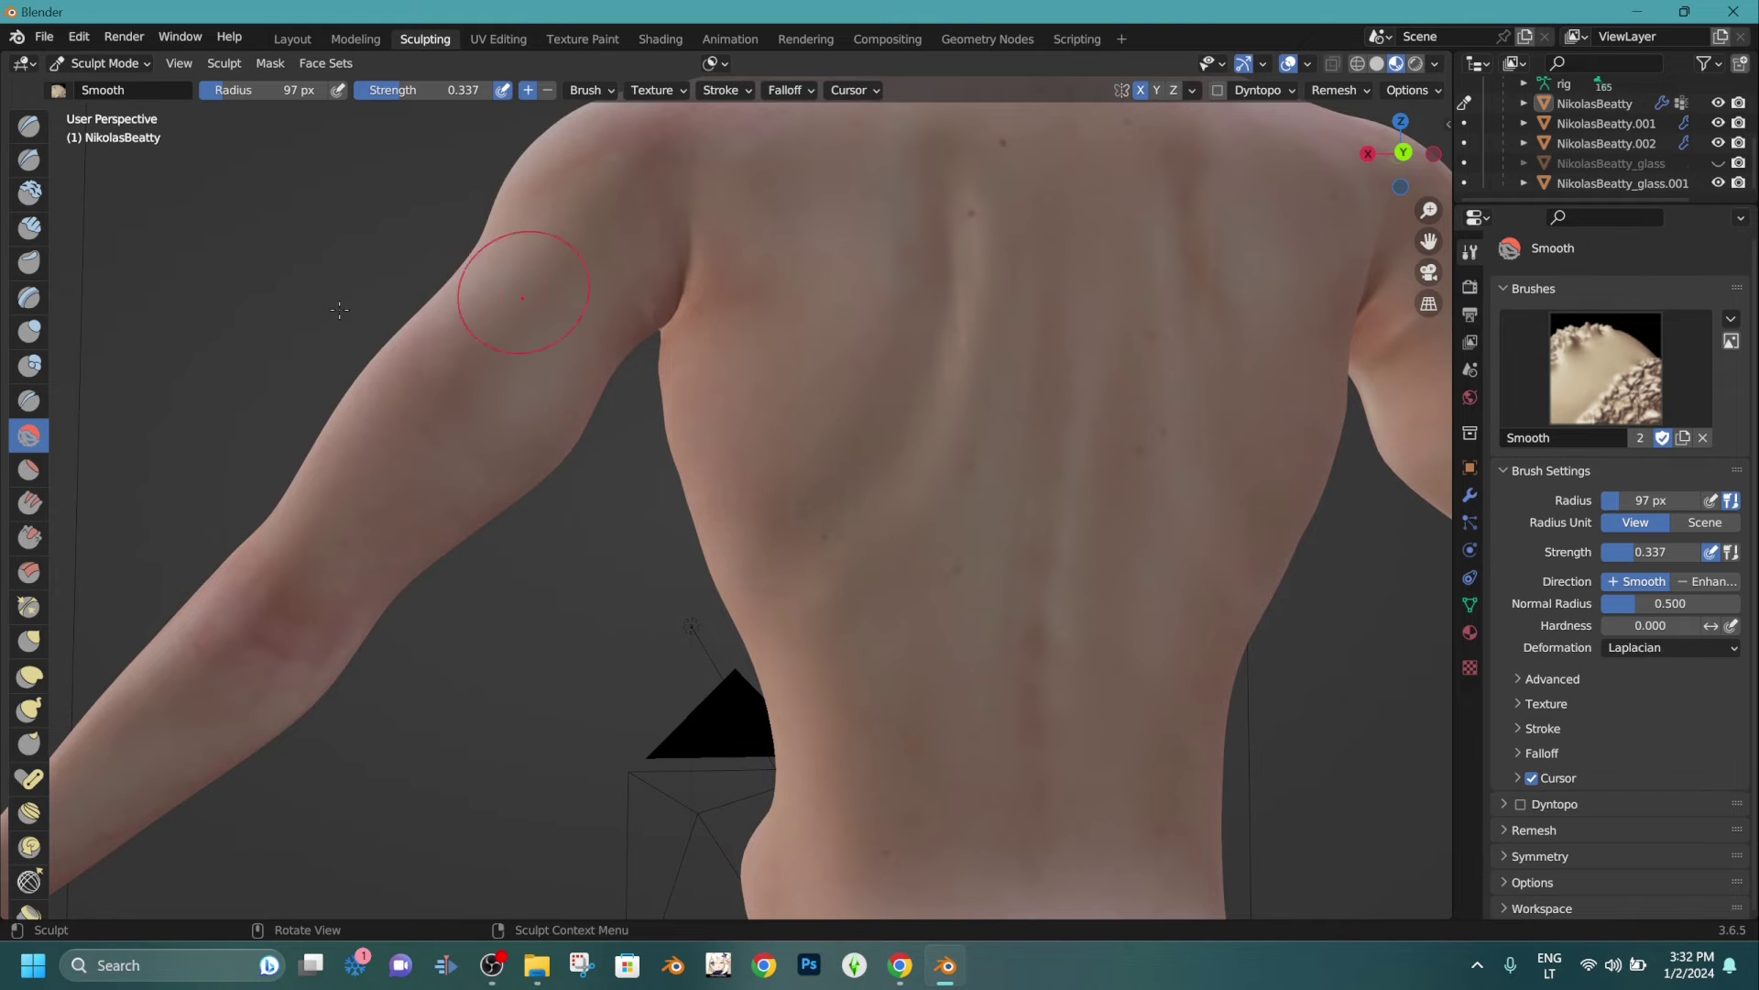
scroll(522, 298, "down", 5)
scroll(806, 394, "up", 2)
mouse_move(785, 412)
middle_mouse_down()
mouse_move(1054, 396)
mouse_move(536, 283)
middle_mouse_up()
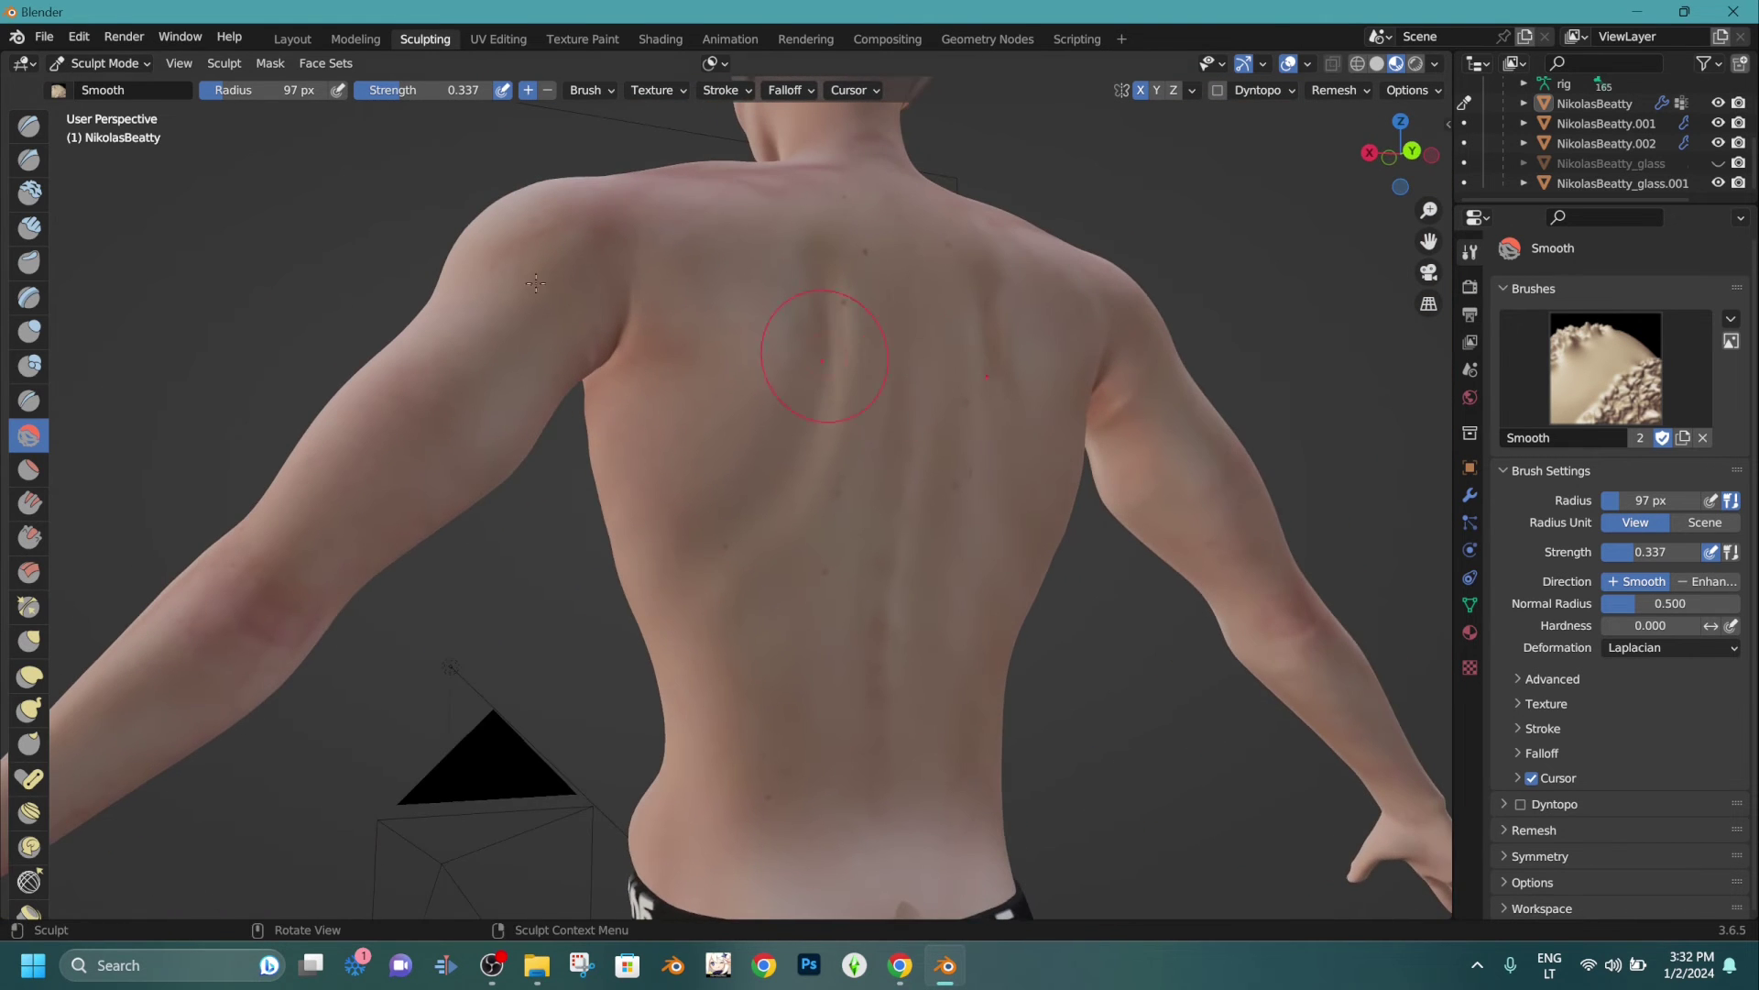
Build up the shoulder blade area of the upper back with the Inflate brush at 178 px radius.
left_click(35, 337)
middle_click_drag(936, 495, 887, 498)
scroll(887, 498, "down", 1)
key("bracketright")
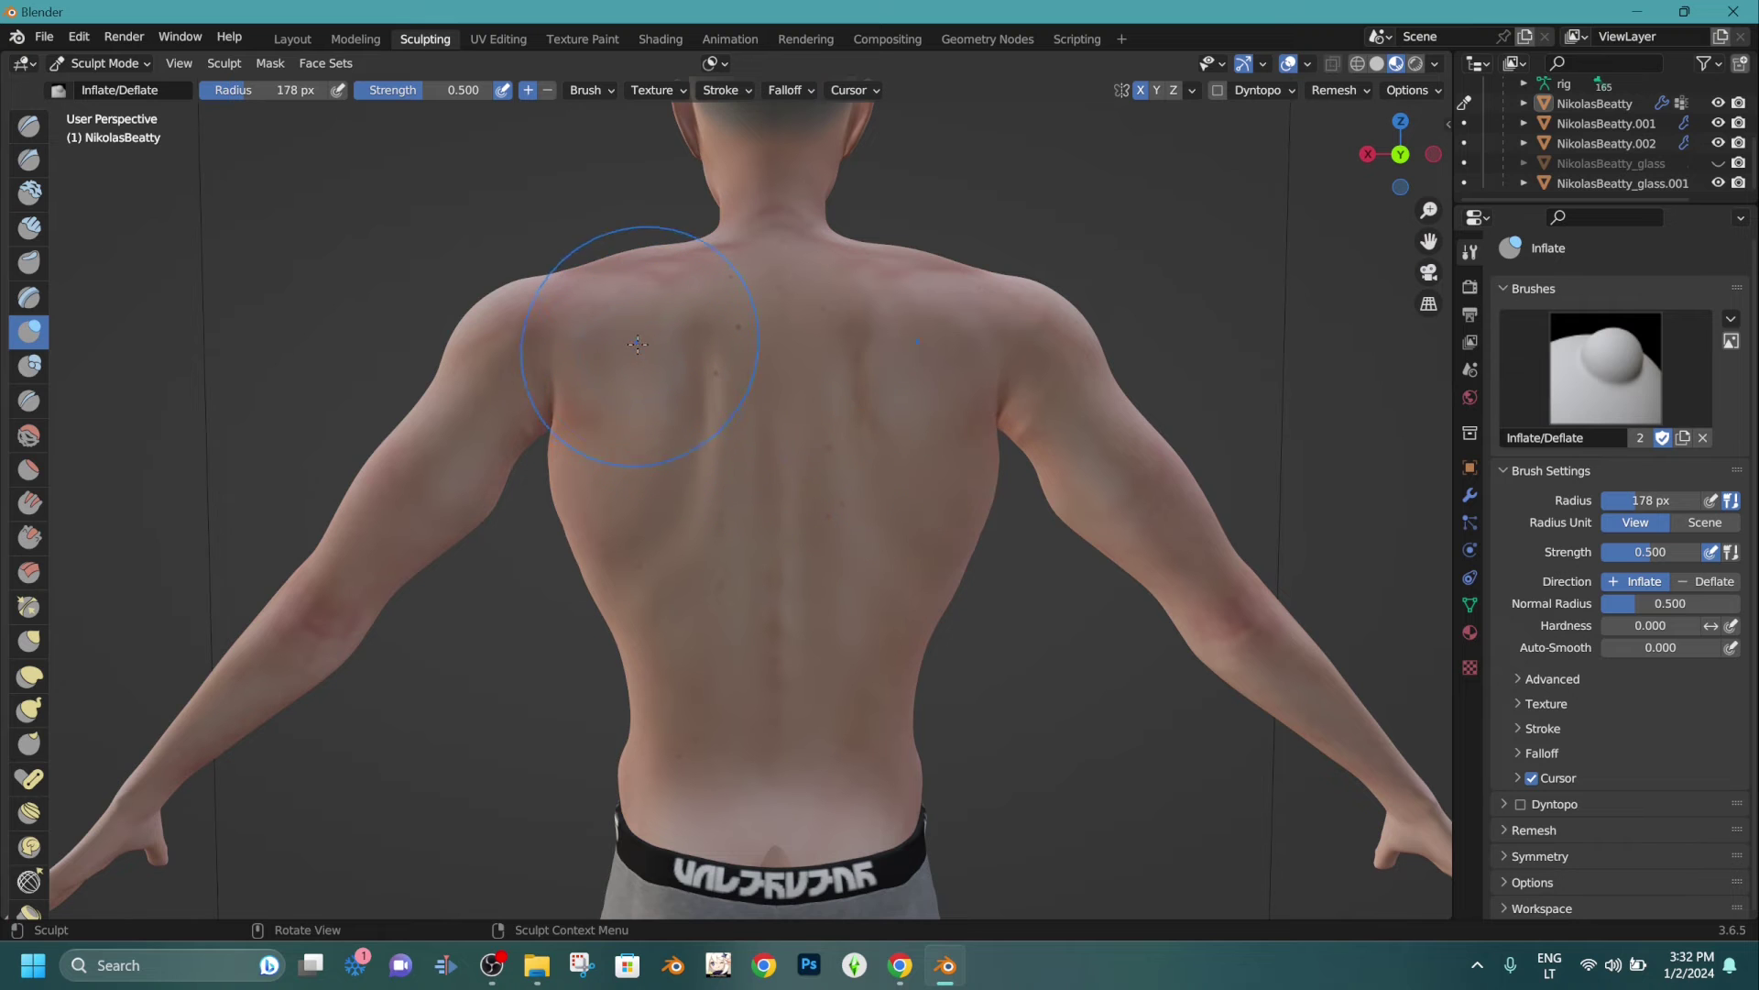
mouse_move(603, 510)
middle_mouse_down()
mouse_move(513, 495)
mouse_move(779, 412)
mouse_move(844, 372)
middle_mouse_up()
Carve a groove along the top of the back from neck to shoulder with Draw Sharp at 116 px radius.
scroll(229, 245, "up", 3)
left_click(29, 159)
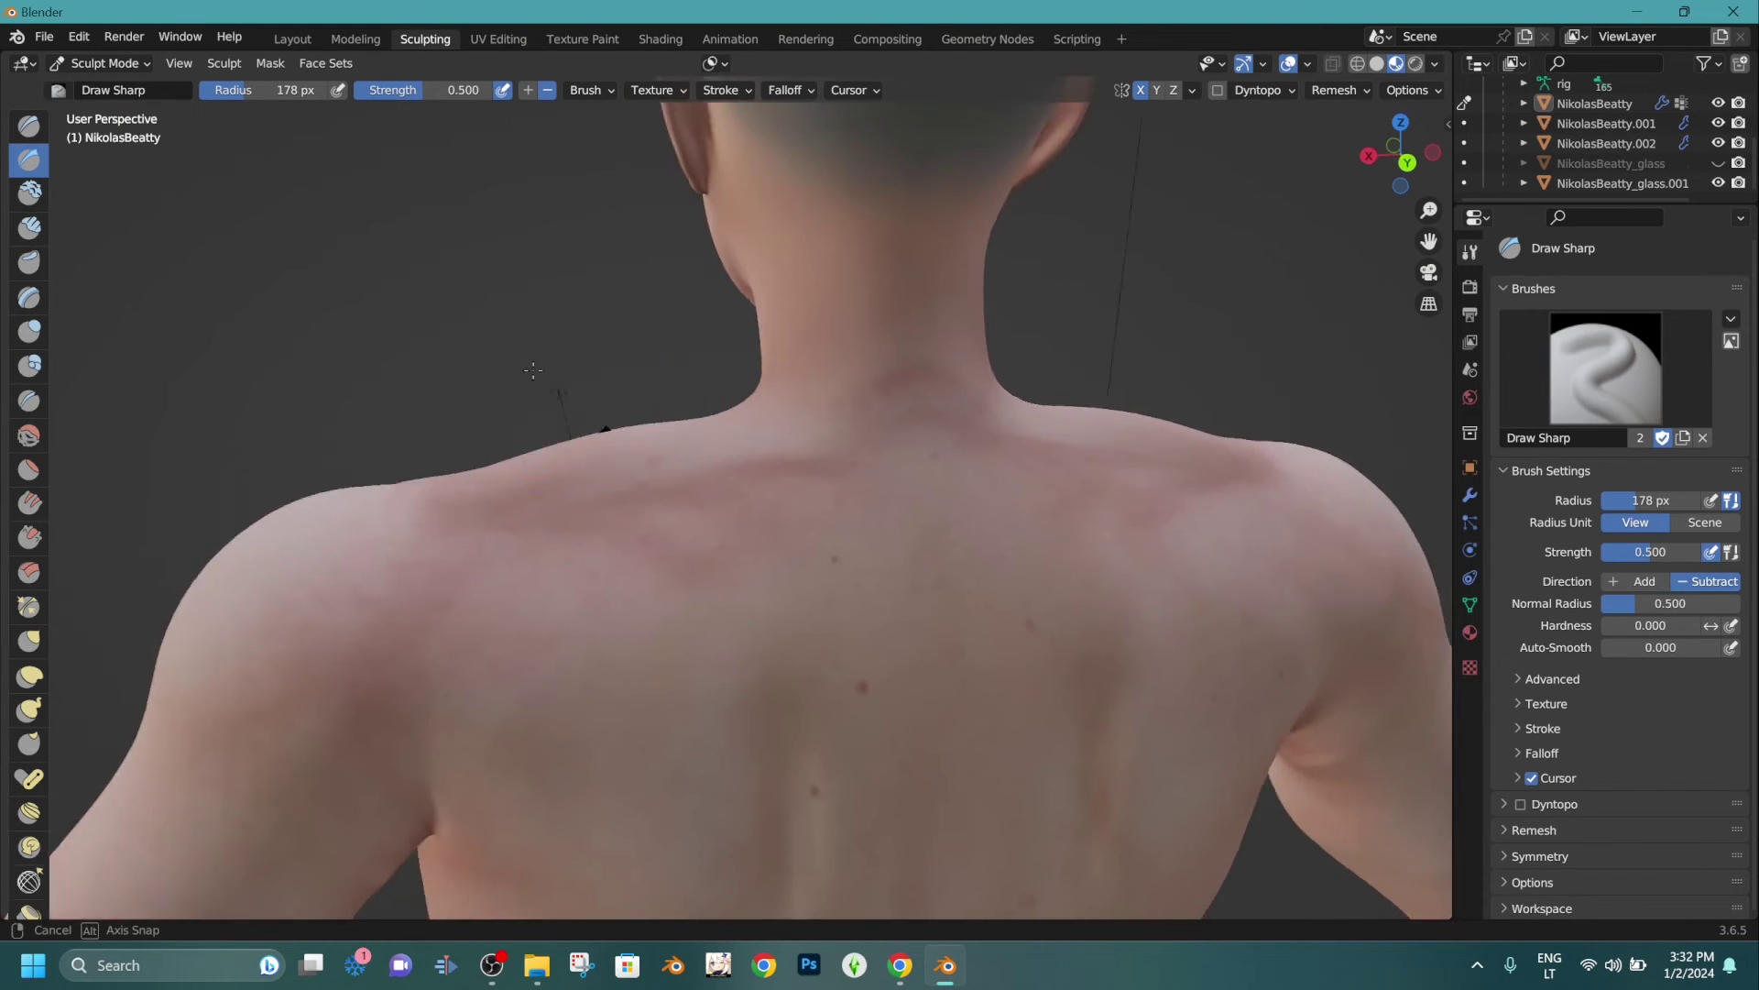
scroll(1003, 552, "up", 3)
left_click_drag(971, 467, 802, 472)
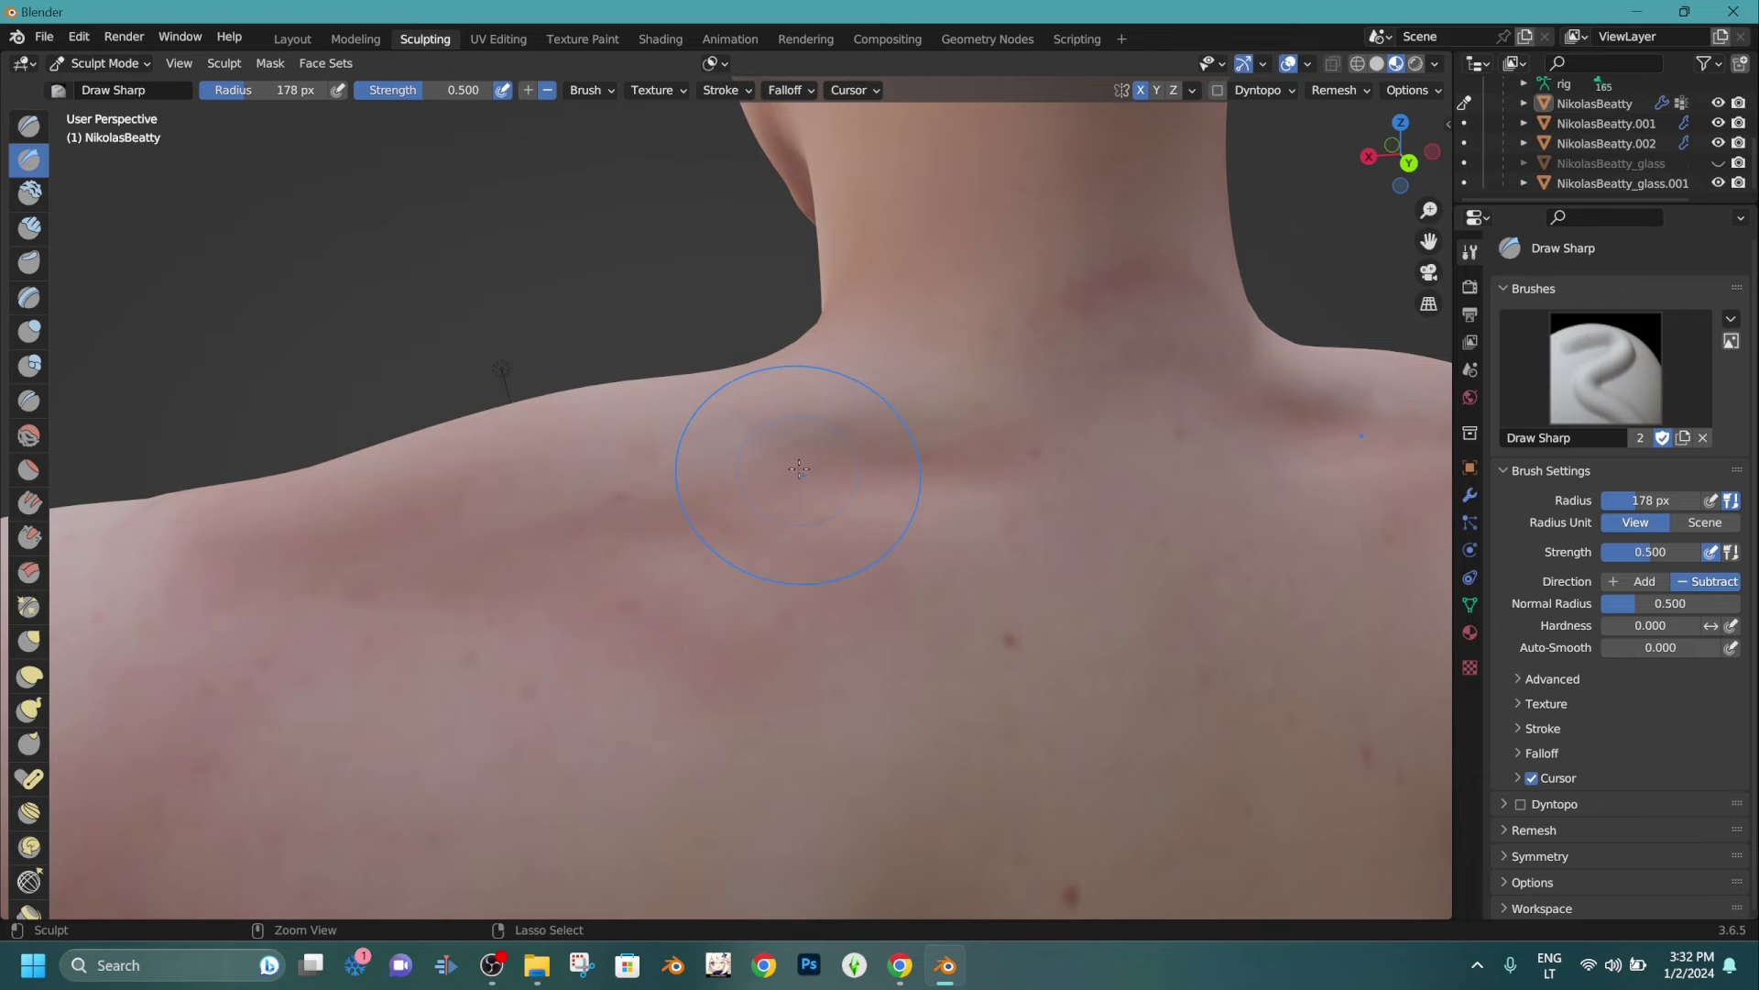
key("ctrl+z")
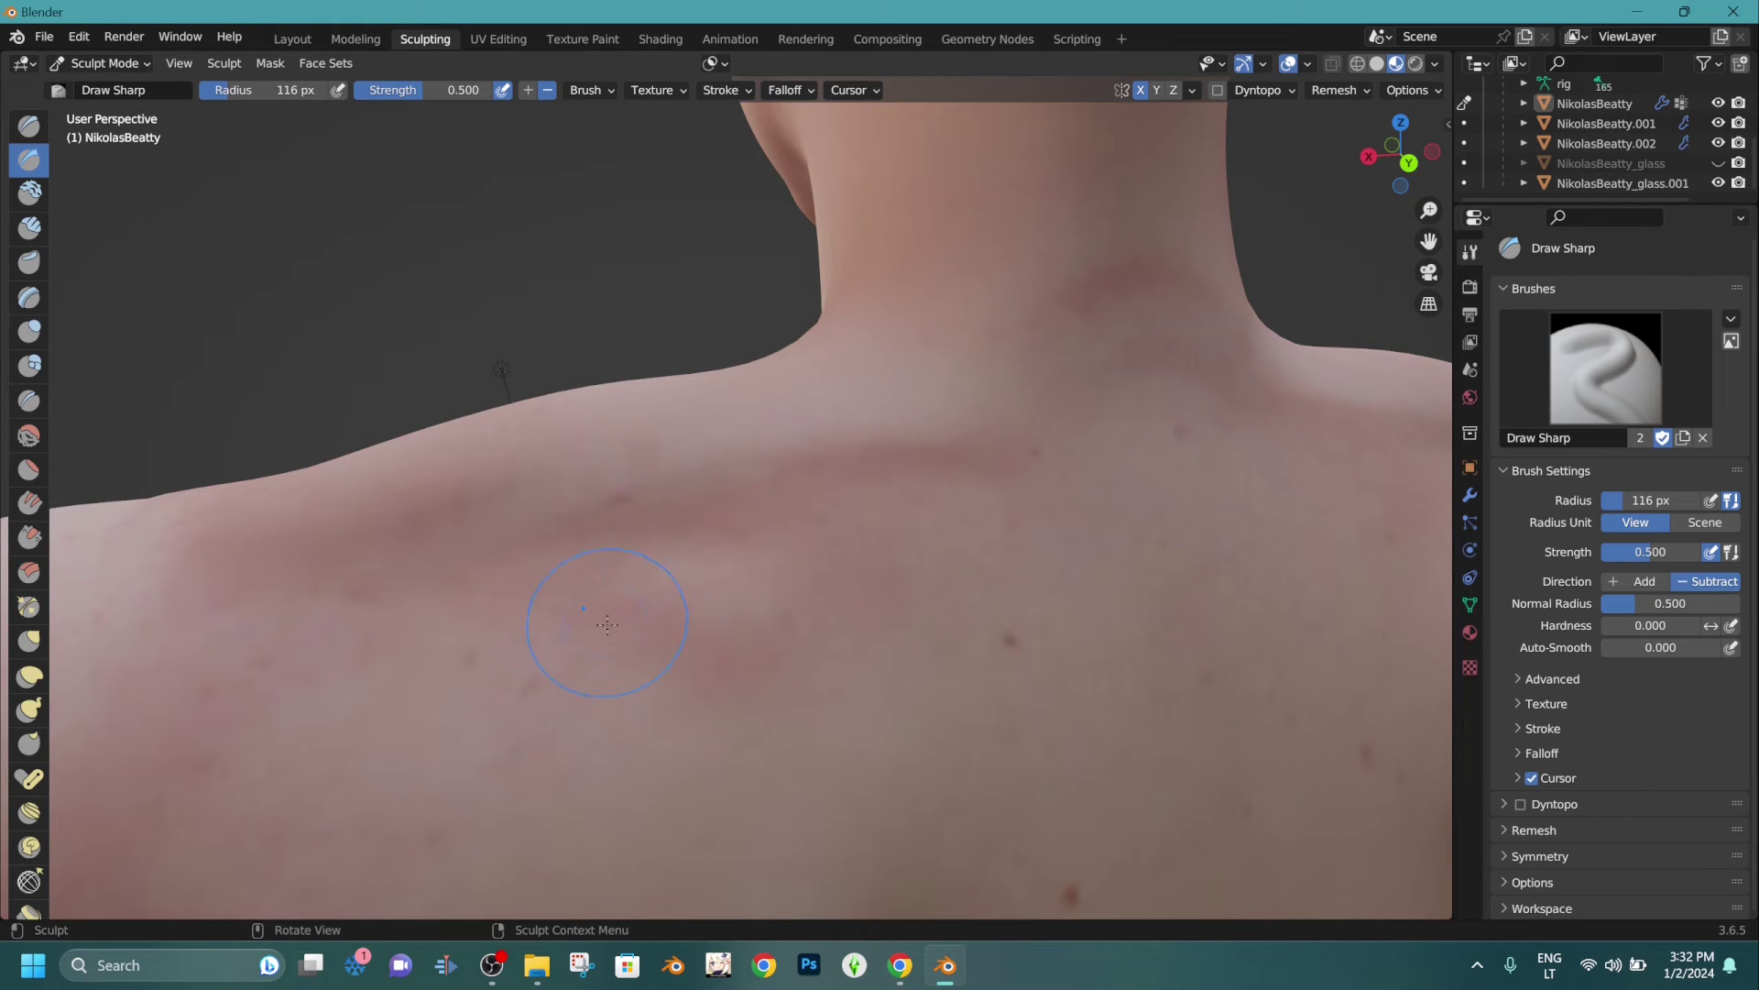
left_click_drag(909, 466, 871, 459)
Carve a horizontal crease across the base of the neck at the back and soften it with the Smooth brush.
middle_click_drag(1074, 380, 1042, 371)
mouse_move(953, 339)
left_mouse_down()
mouse_move(911, 345)
mouse_move(966, 251)
left_mouse_up()
key("ctrl+z")
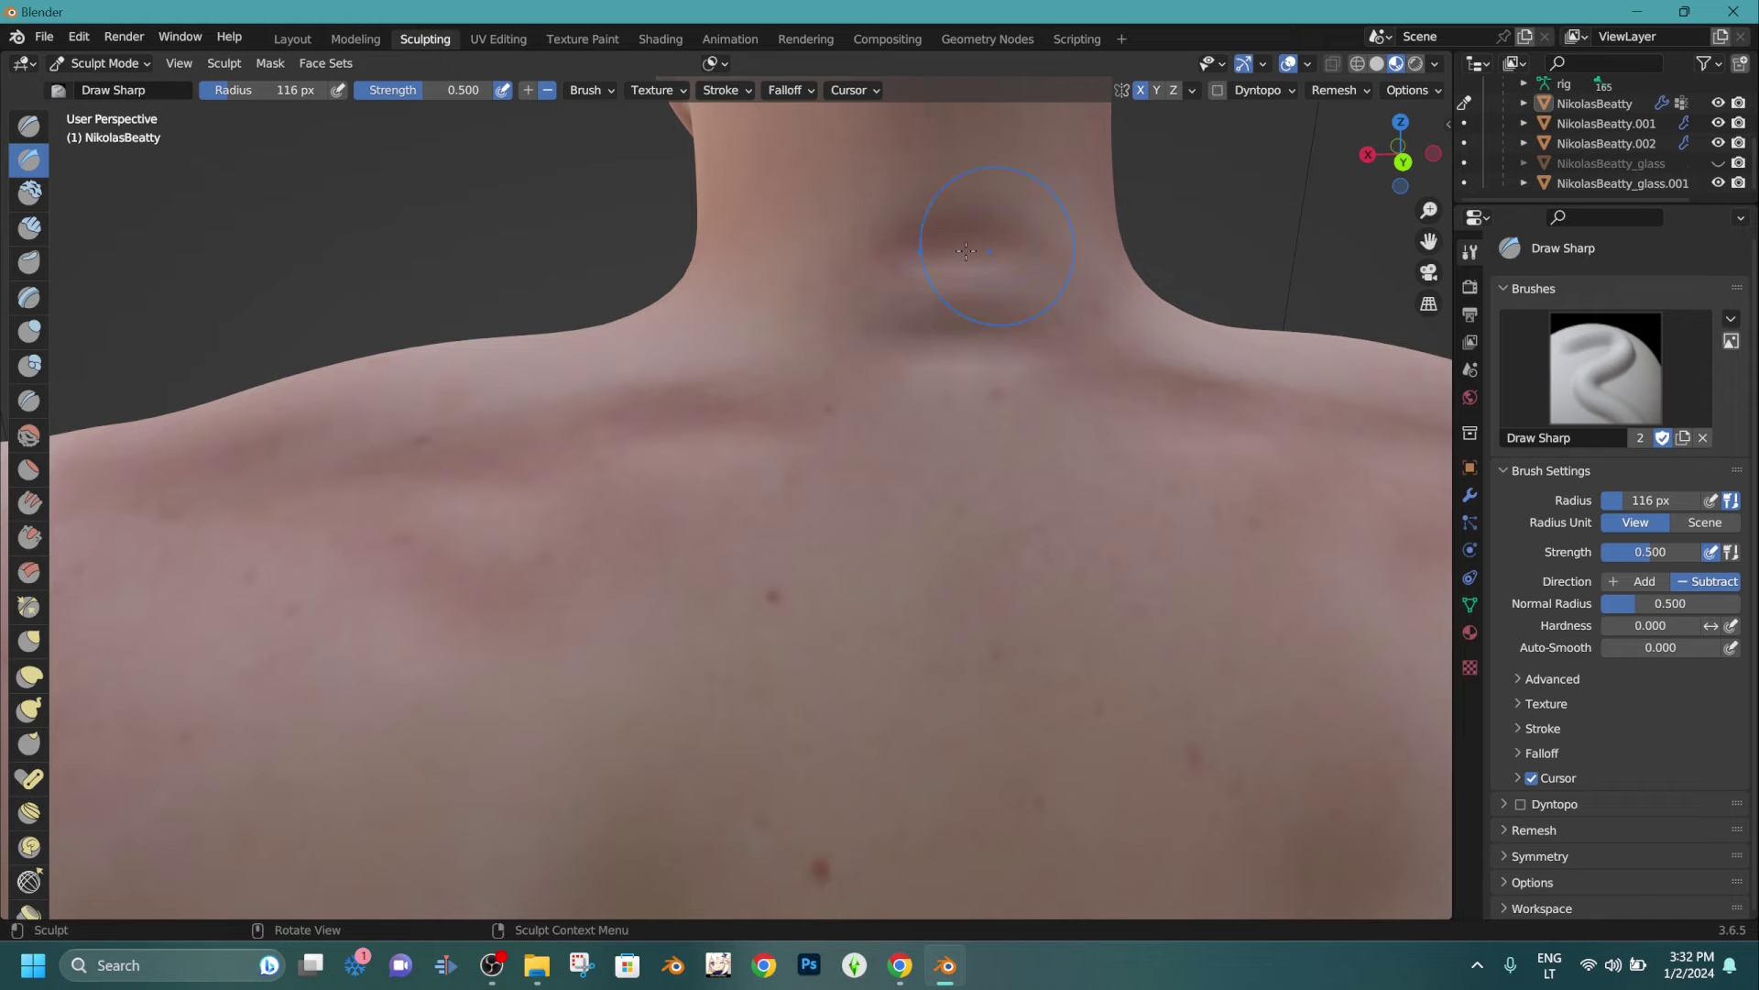
left_click(28, 436)
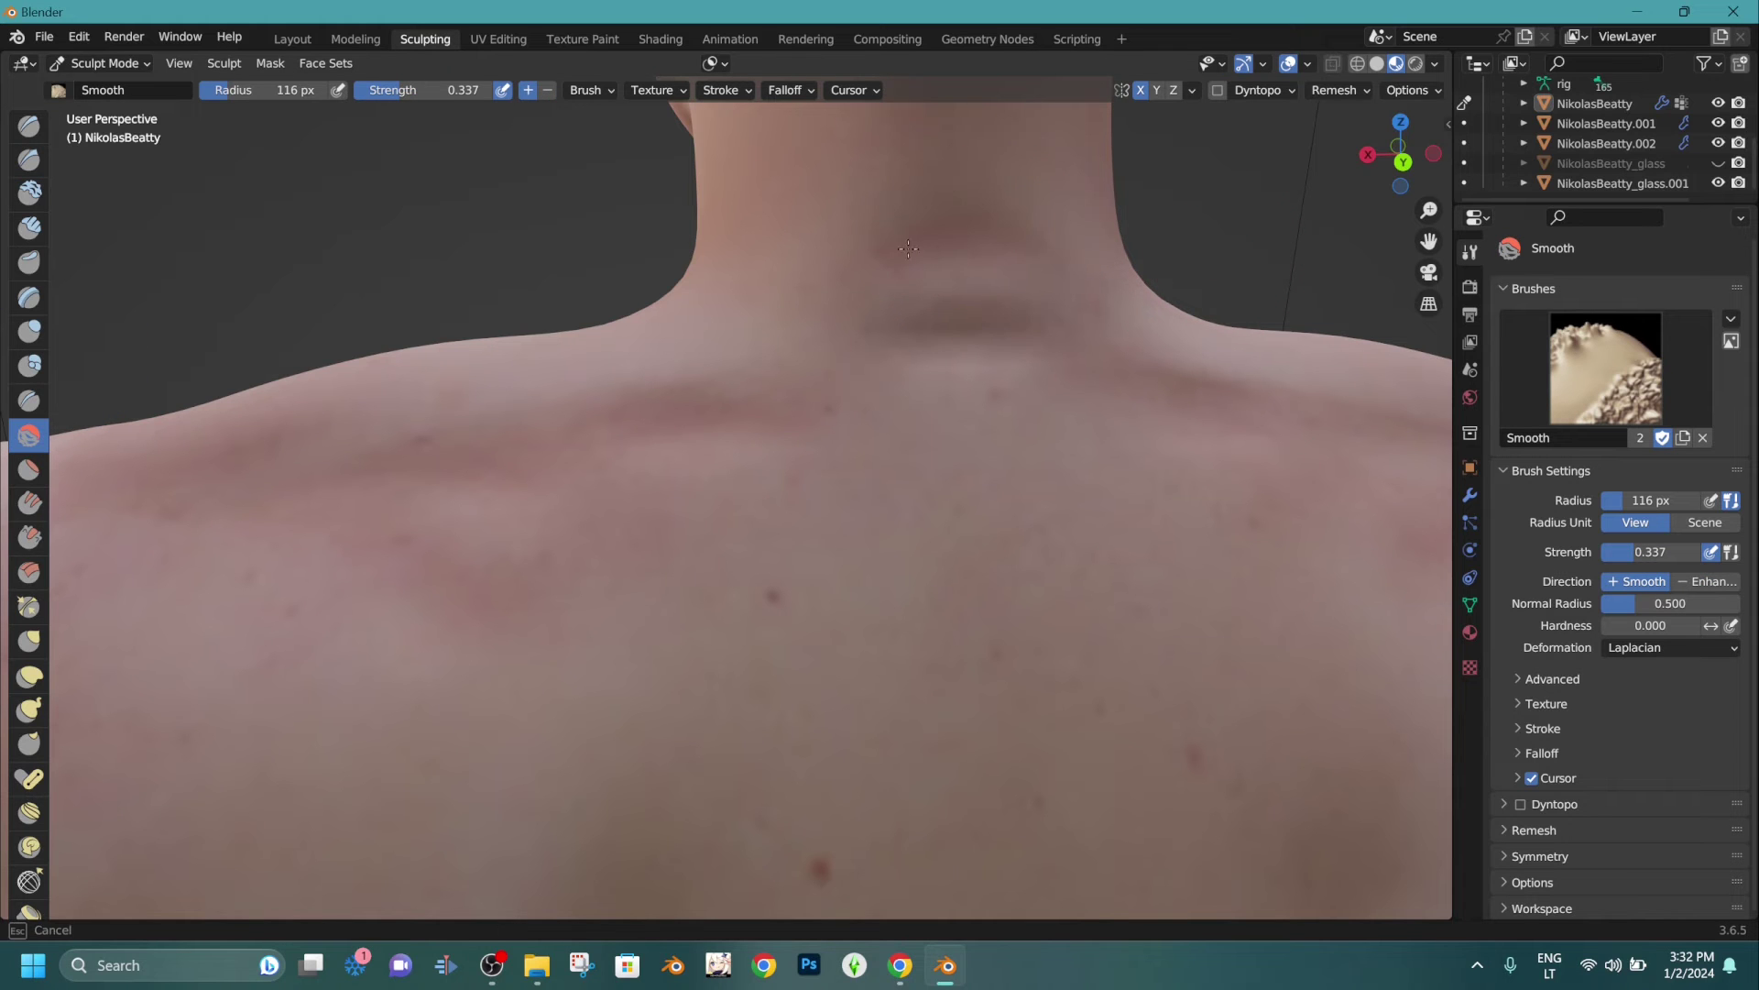
scroll(745, 404, "down", 6)
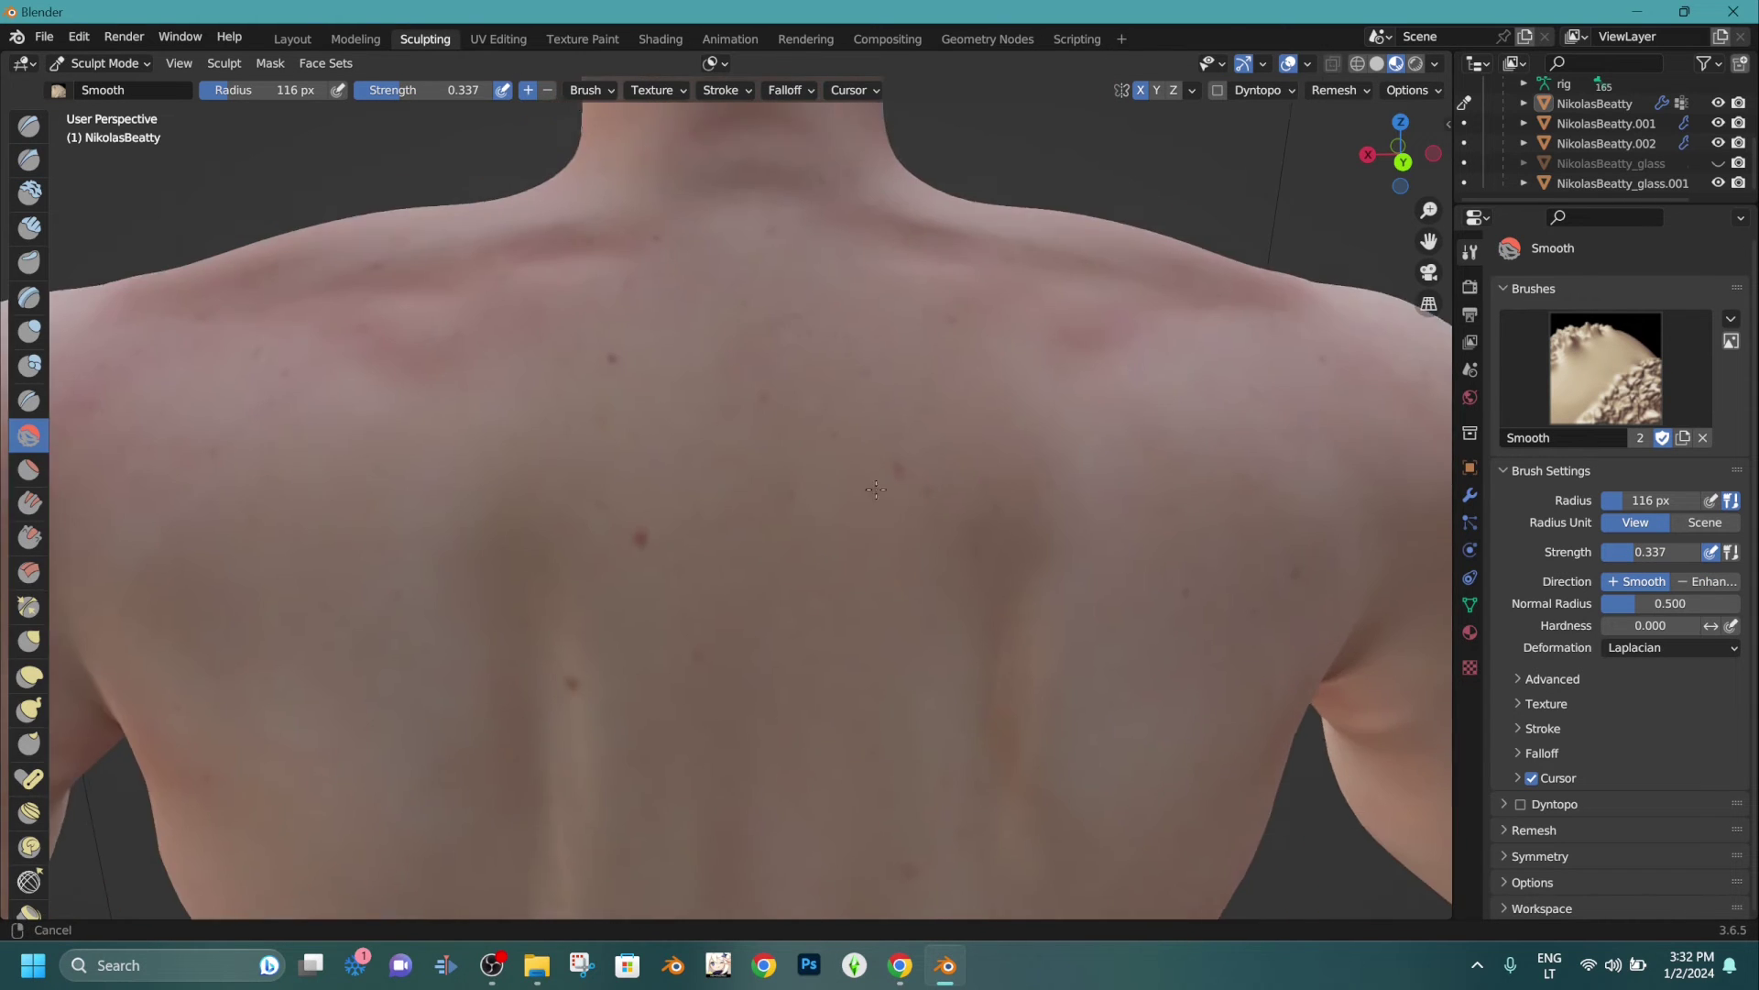
From the front, pull the waist sides inward and the upper flanks outward with Elastic Deform at 116 px radius.
scroll(883, 390, "down", 2)
mouse_move(883, 390)
middle_mouse_down("shift")
mouse_move(883, 284)
mouse_move(847, 326)
mouse_move(847, 298)
mouse_move(1361, 280)
mouse_move(1316, 281)
middle_mouse_up("shift")
scroll(875, 339, "up", 2)
scroll(998, 366, "down", 1)
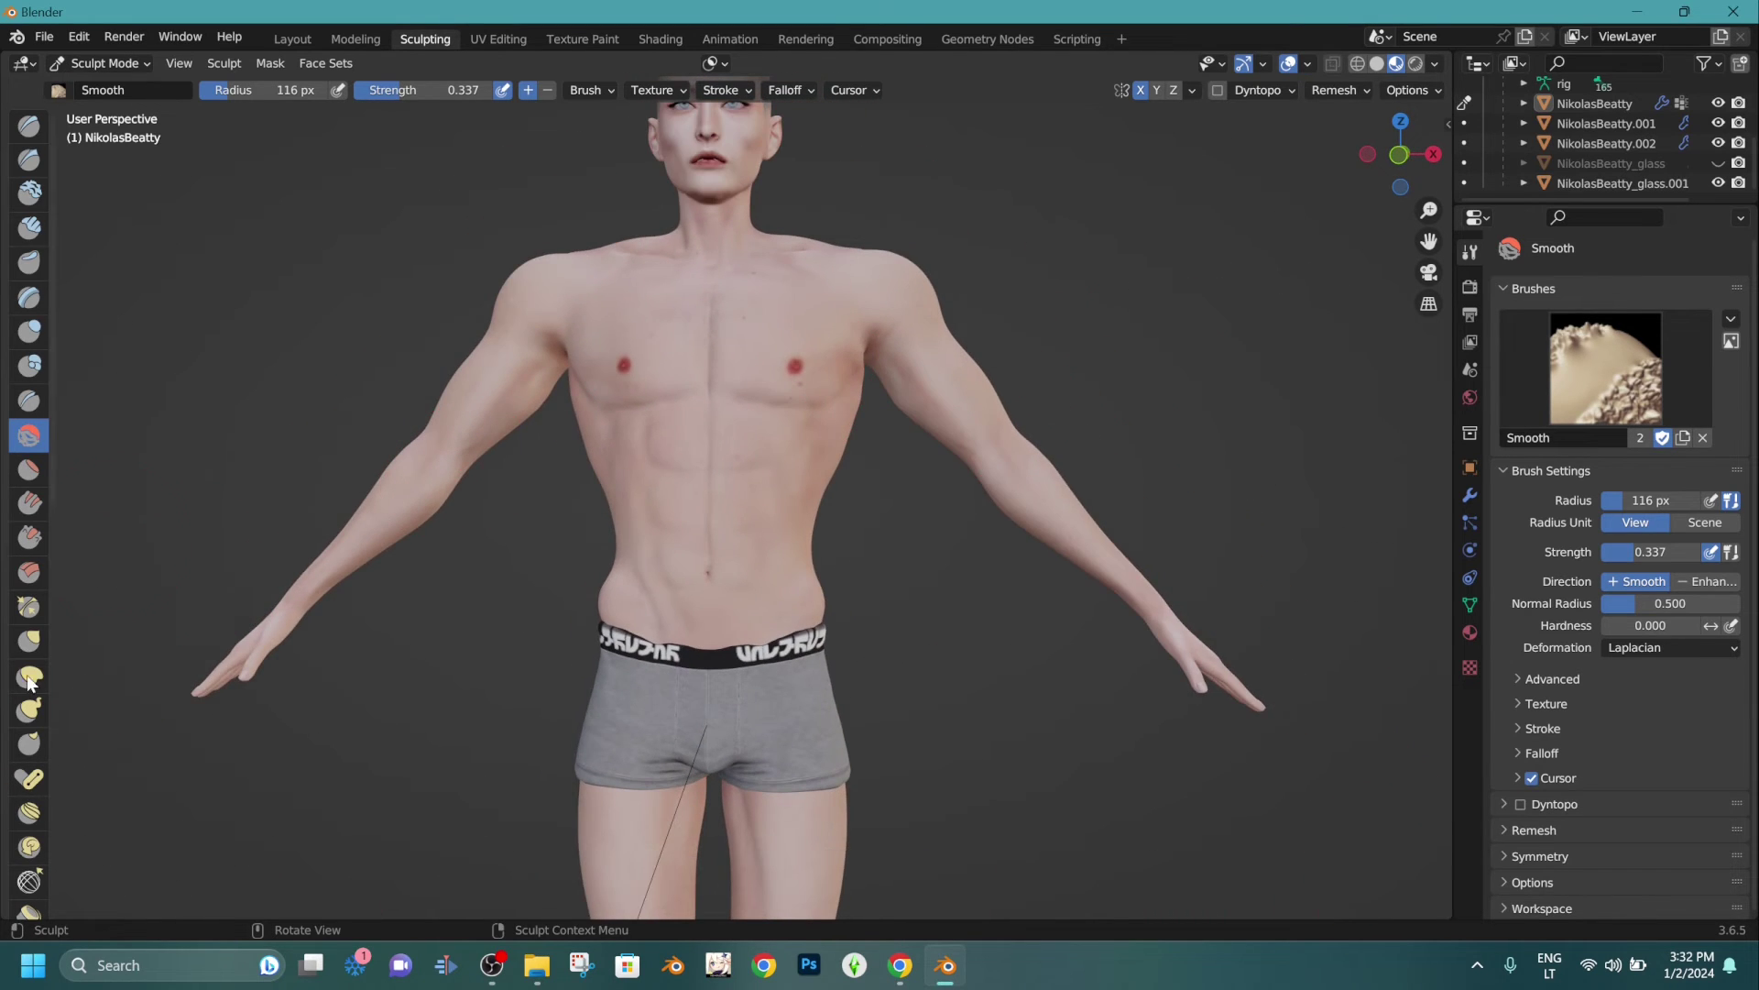
left_click(28, 676)
scroll(843, 472, "up", 1)
left_click_drag(838, 504, 816, 507)
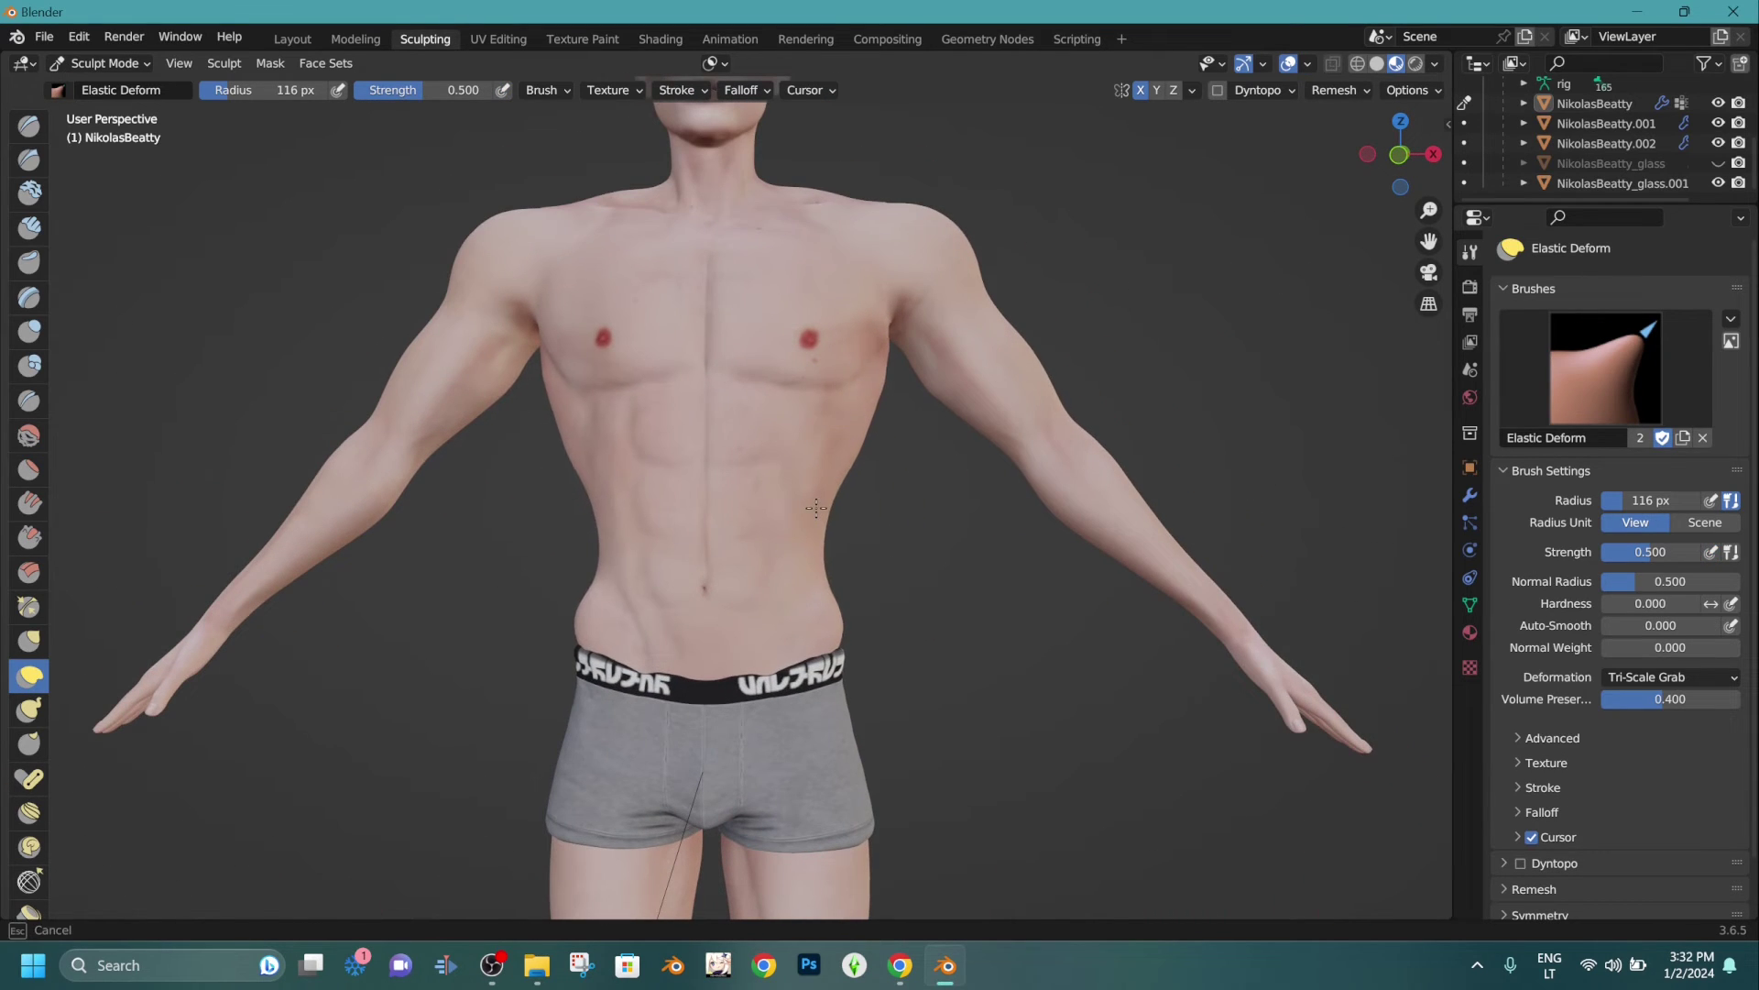
left_click_drag(838, 443, 862, 429)
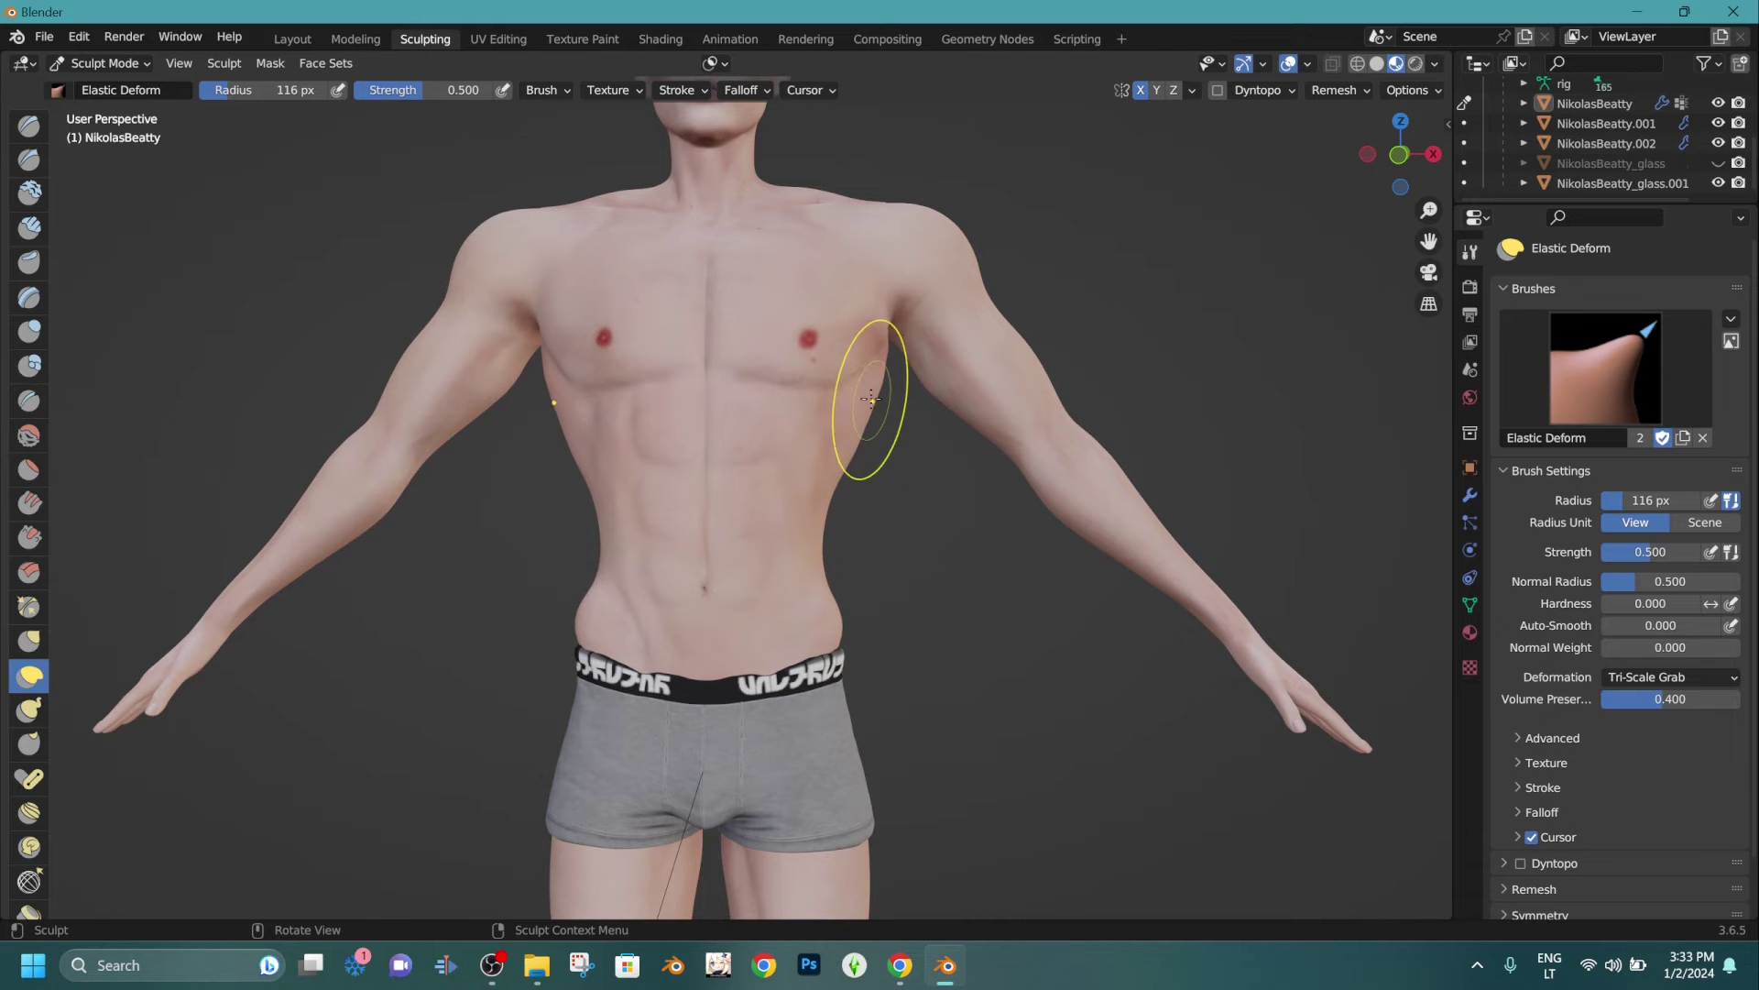
Smooth the base of the little finger on the hand with the Smooth brush at 142 px radius and 0.685 strength.
scroll(864, 392, "down", 2)
middle_click_drag(864, 393, 1022, 495)
scroll(650, 444, "up", 3)
mouse_move(650, 444)
middle_mouse_down()
mouse_move(788, 330)
mouse_move(931, 157)
mouse_move(1115, 216)
mouse_move(656, 323)
mouse_move(706, 237)
mouse_move(696, 218)
mouse_move(702, 233)
middle_mouse_up()
scroll(656, 322, "up", 6)
scroll(656, 323, "down", 2)
scroll(711, 404, "up", 4)
scroll(687, 321, "down", 3)
middle_click_drag(688, 322, 713, 312)
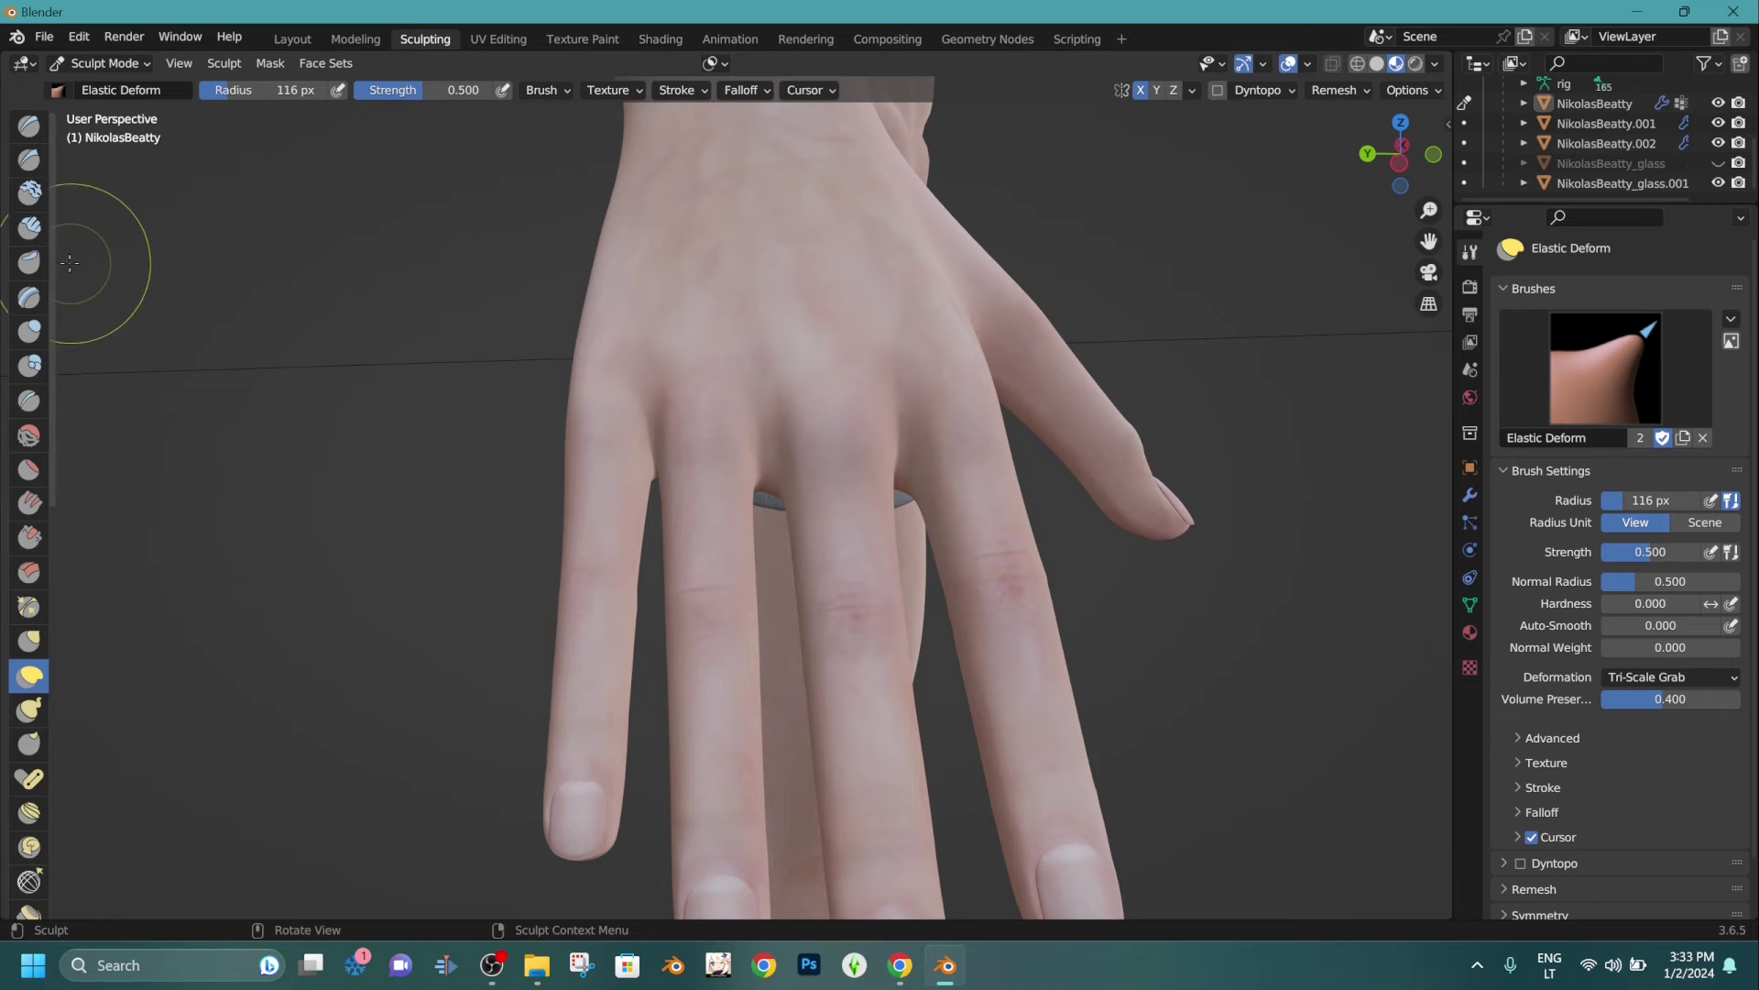
left_click(28, 436)
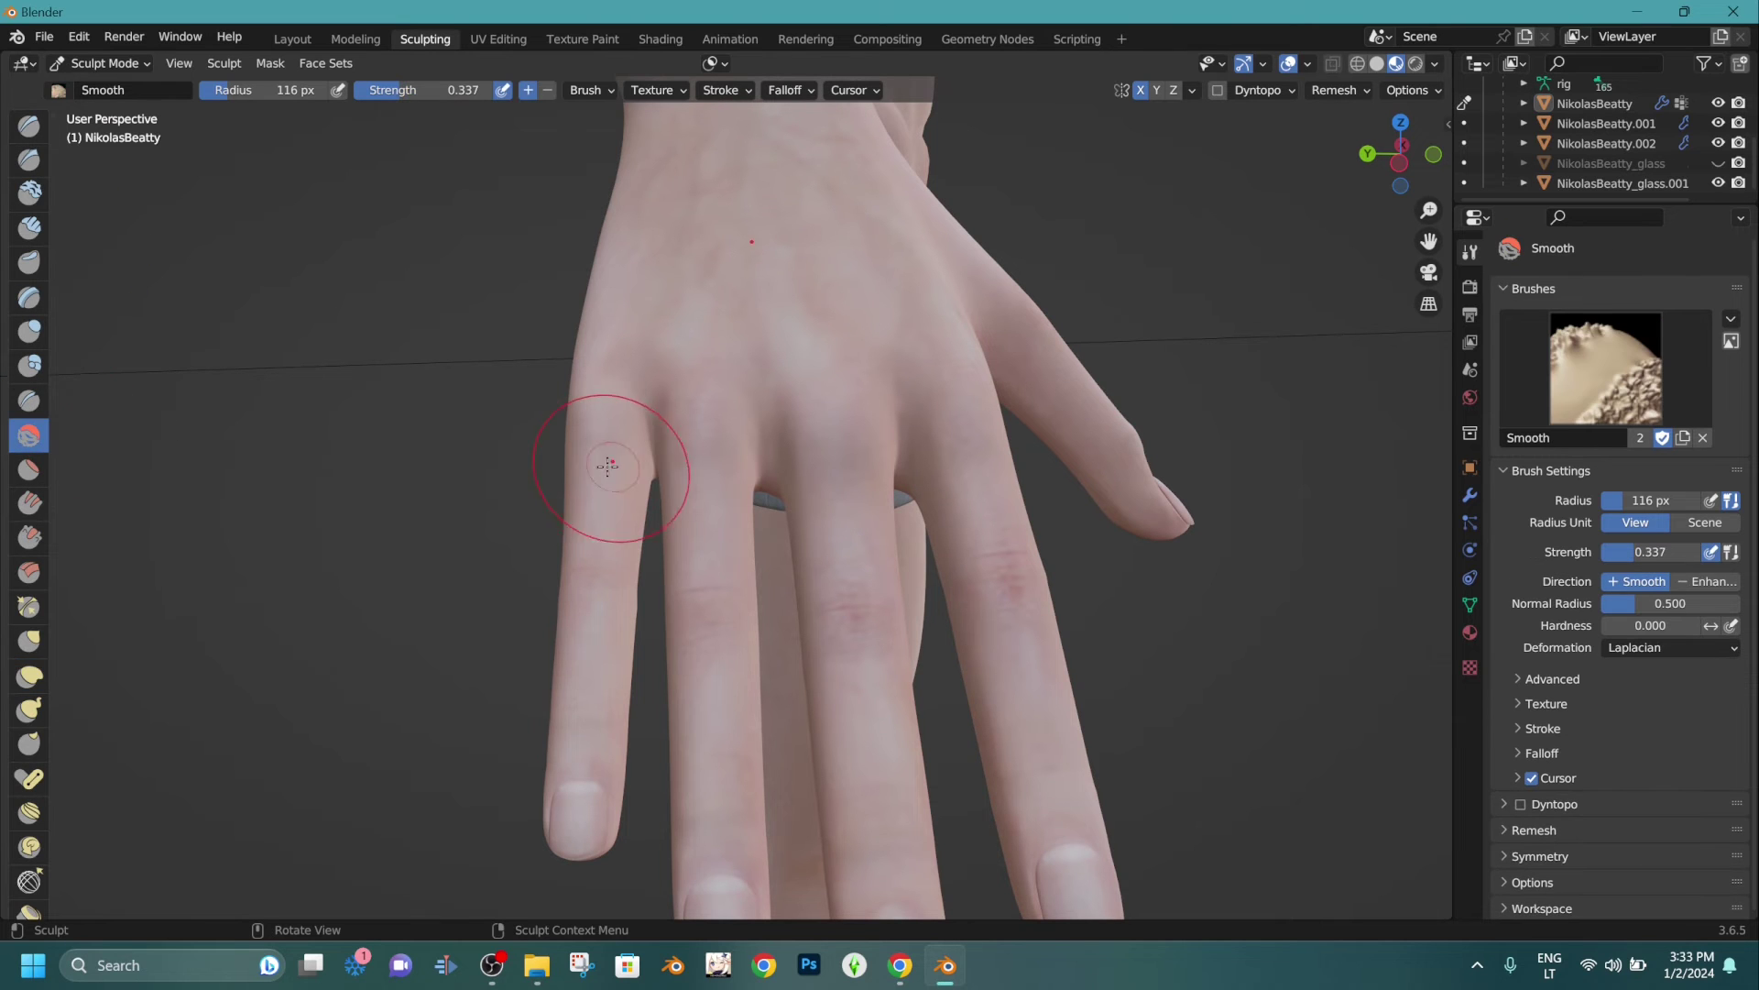
scroll(609, 464, "up", 4)
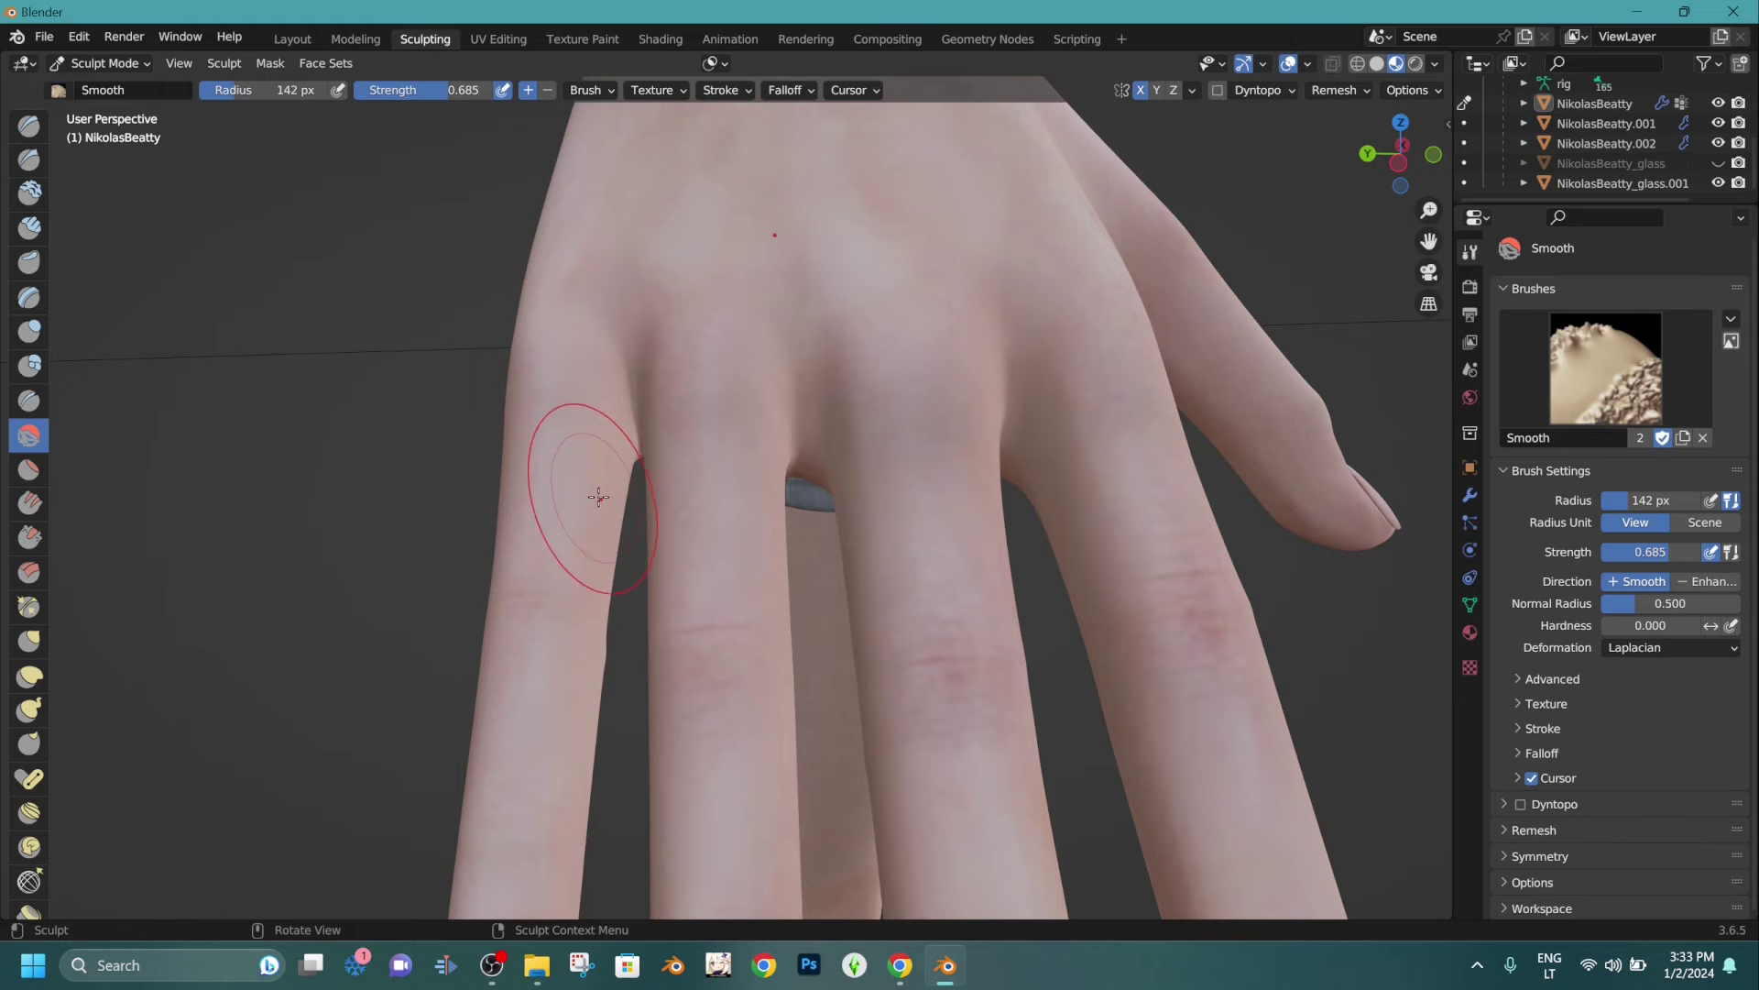
left_click_drag(619, 478, 569, 581)
Smooth the outer and inner edges of the little finger along its length.
middle_click_drag(569, 581, 889, 445)
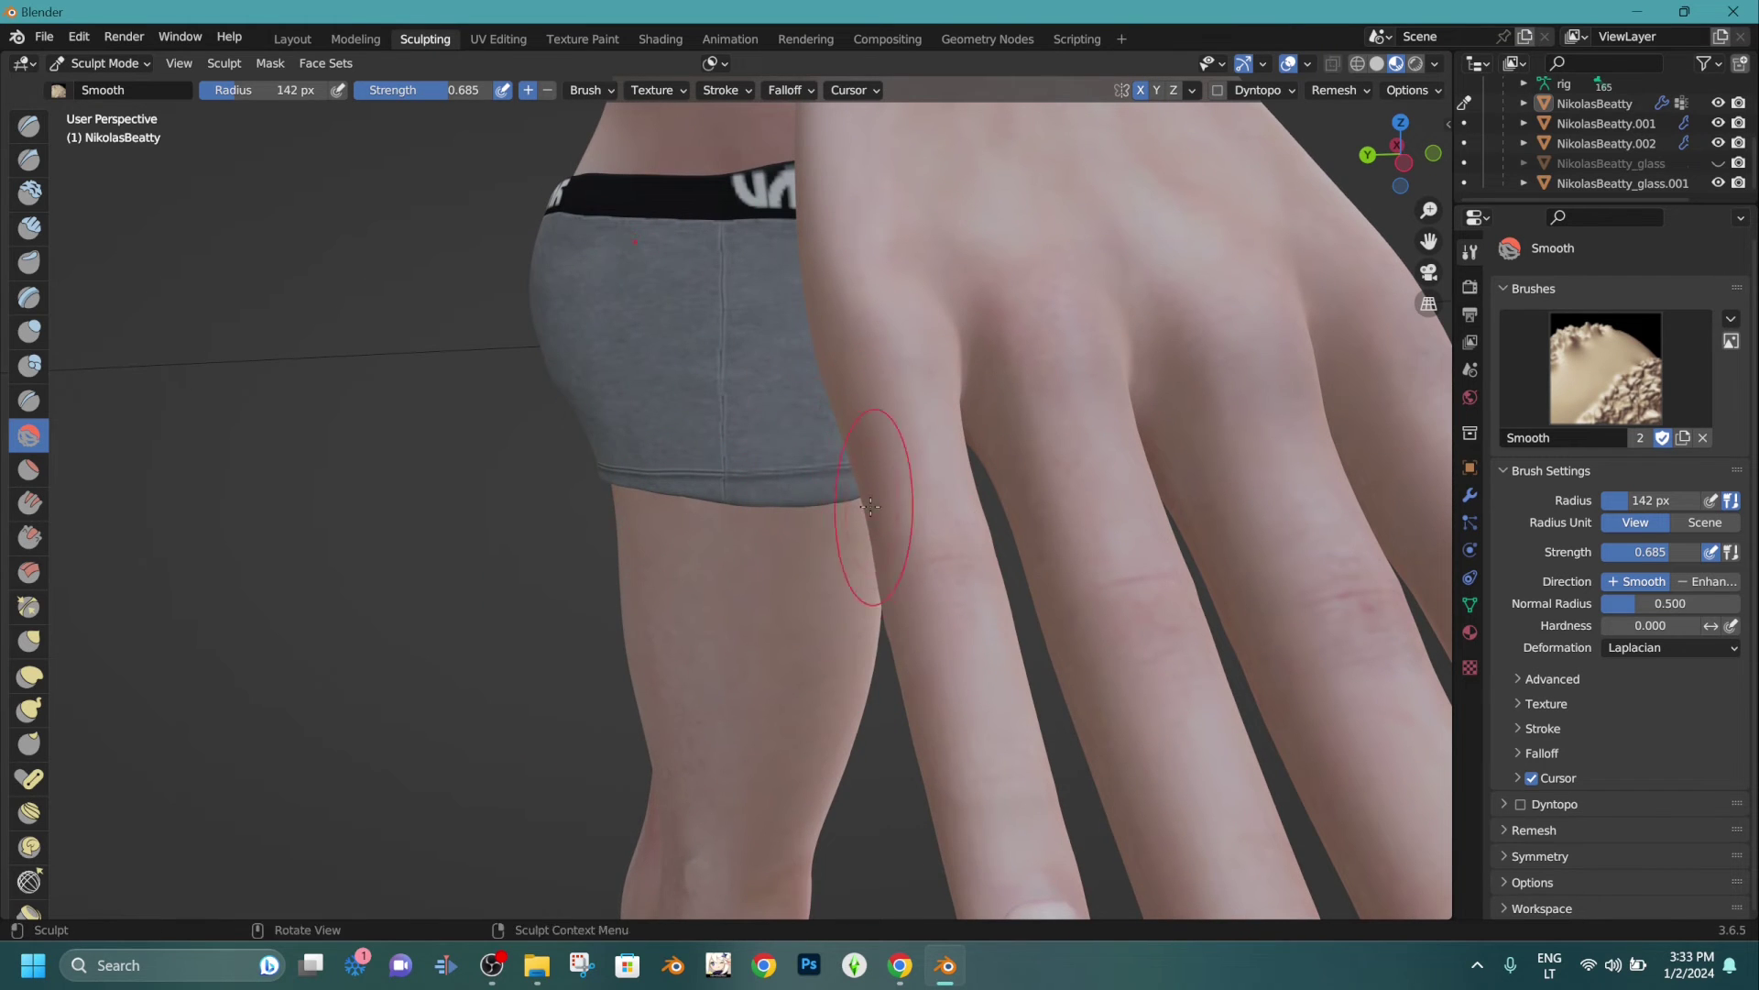
middle_click_drag(908, 591, 902, 507, "shift")
left_click_drag(894, 495, 926, 607)
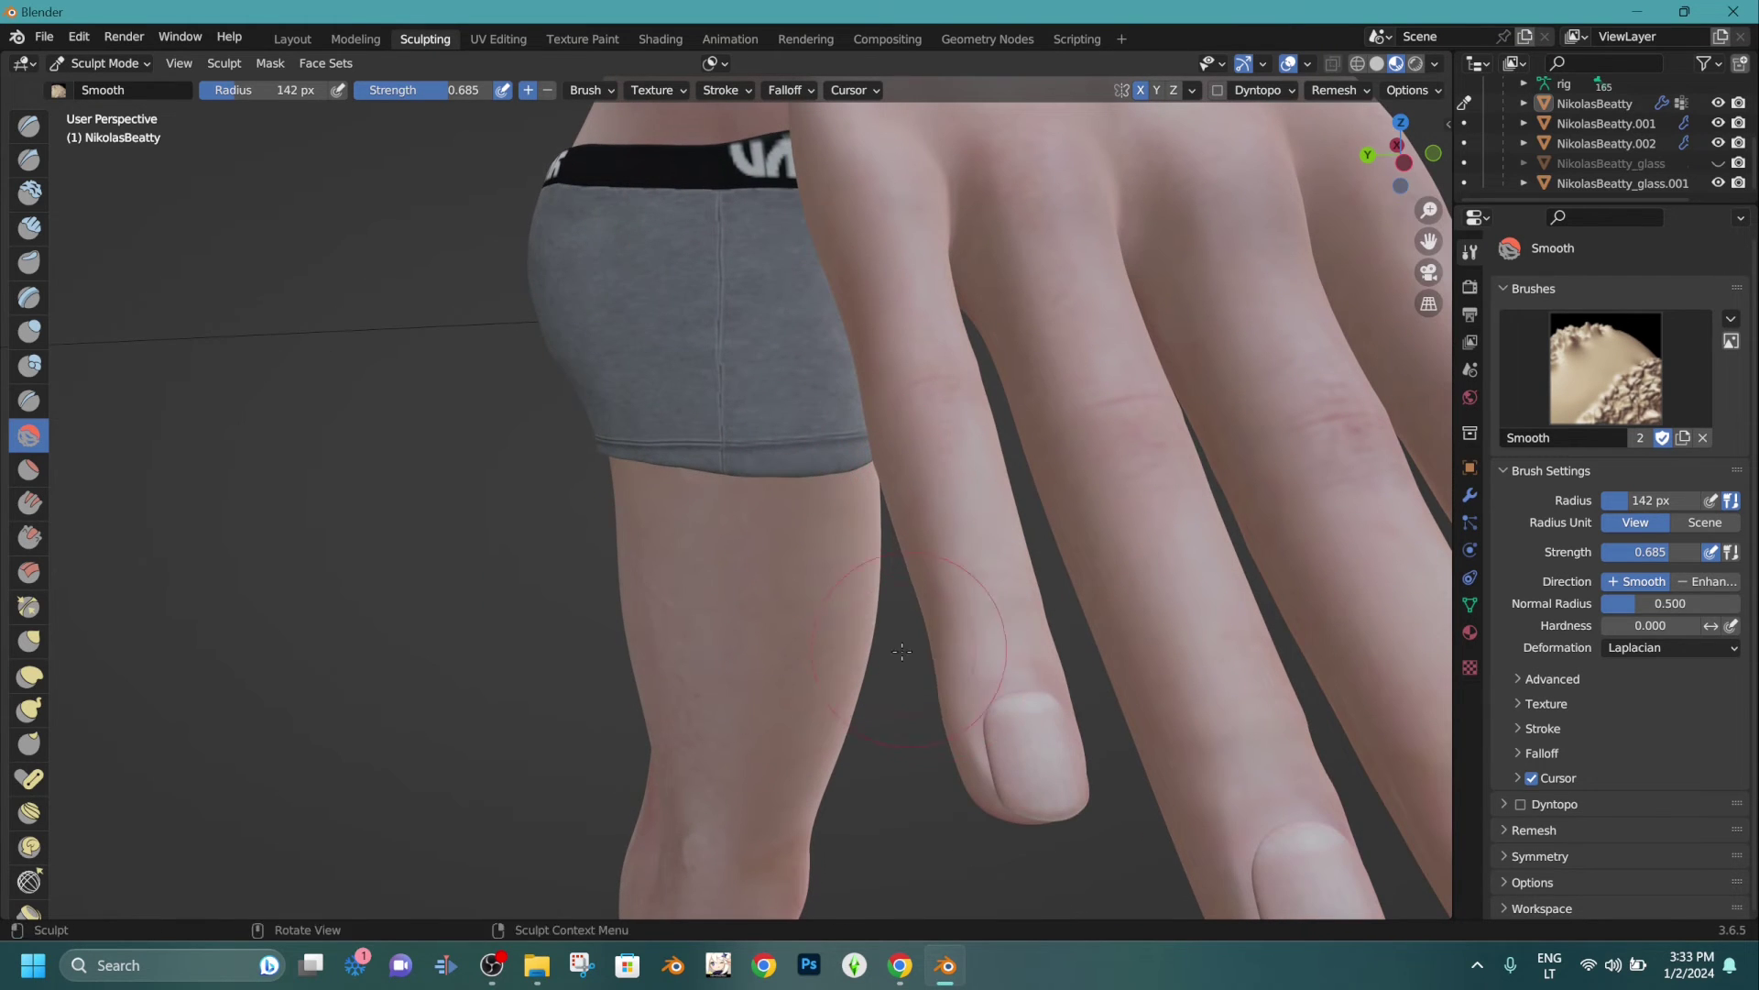
middle_click_drag(902, 651, 862, 658)
left_click_drag(684, 577, 676, 674)
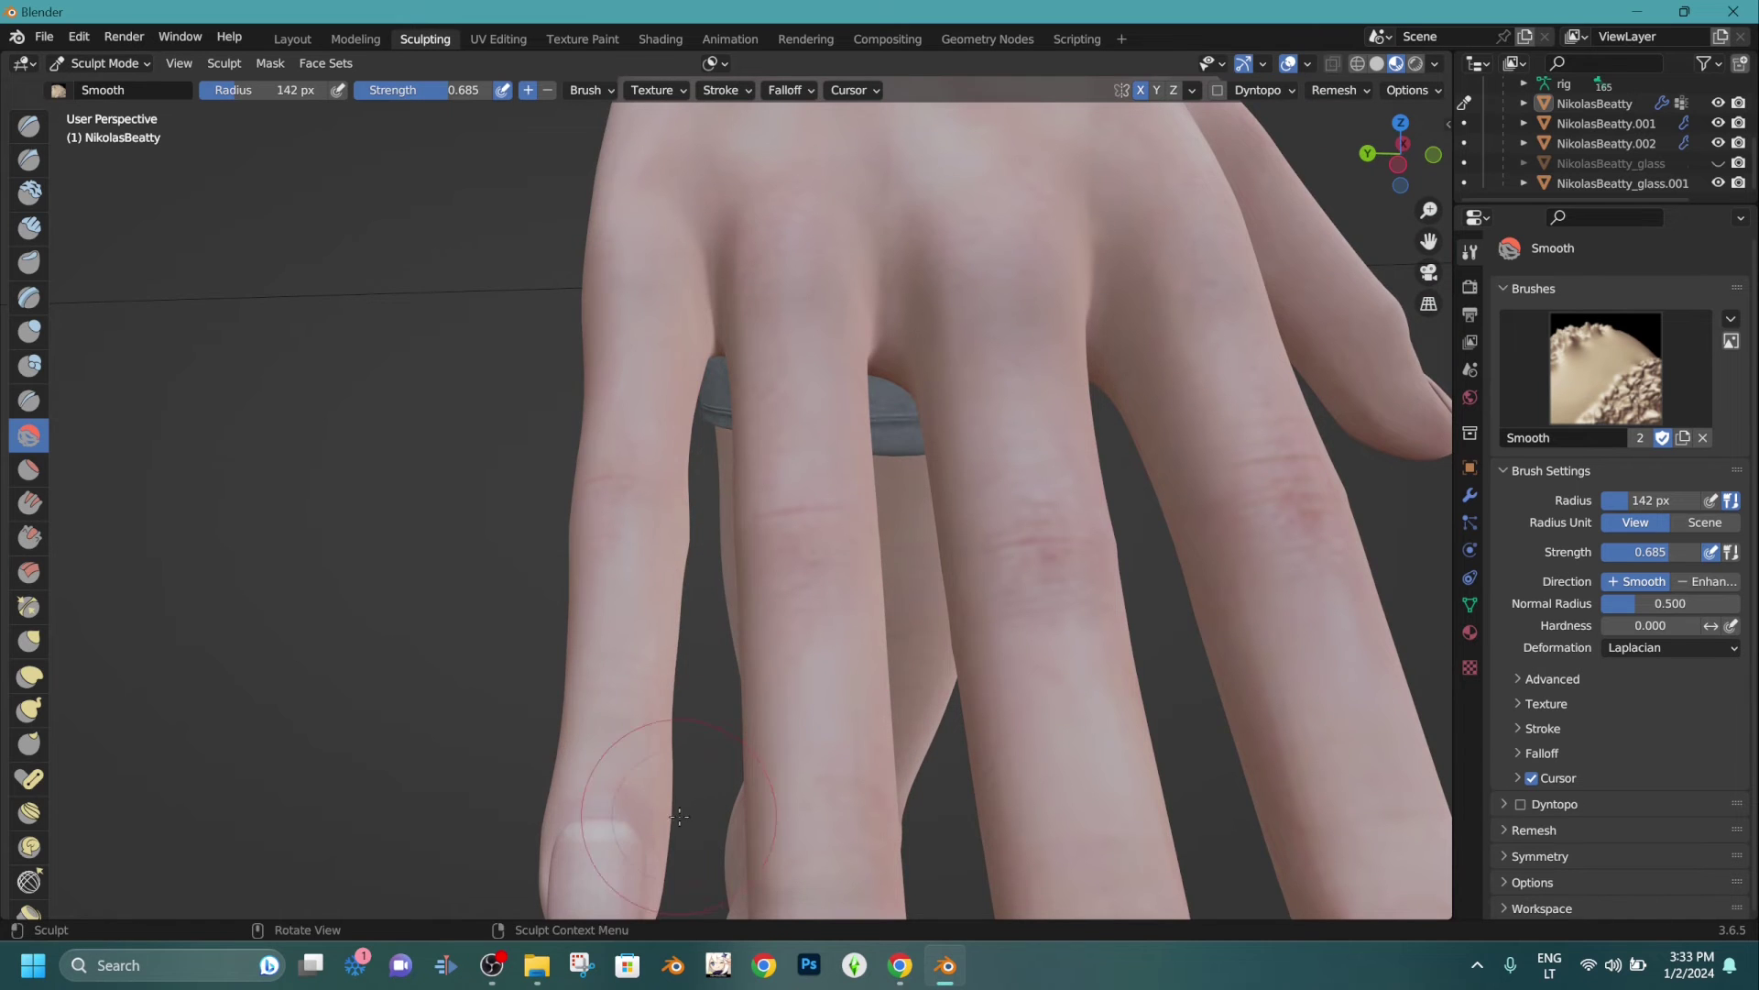
Smooth the ring finger's outer and inner edges from its base past the middle joint with the Smooth brush at 142 px radius.
middle_click_drag(679, 815, 730, 628, "shift")
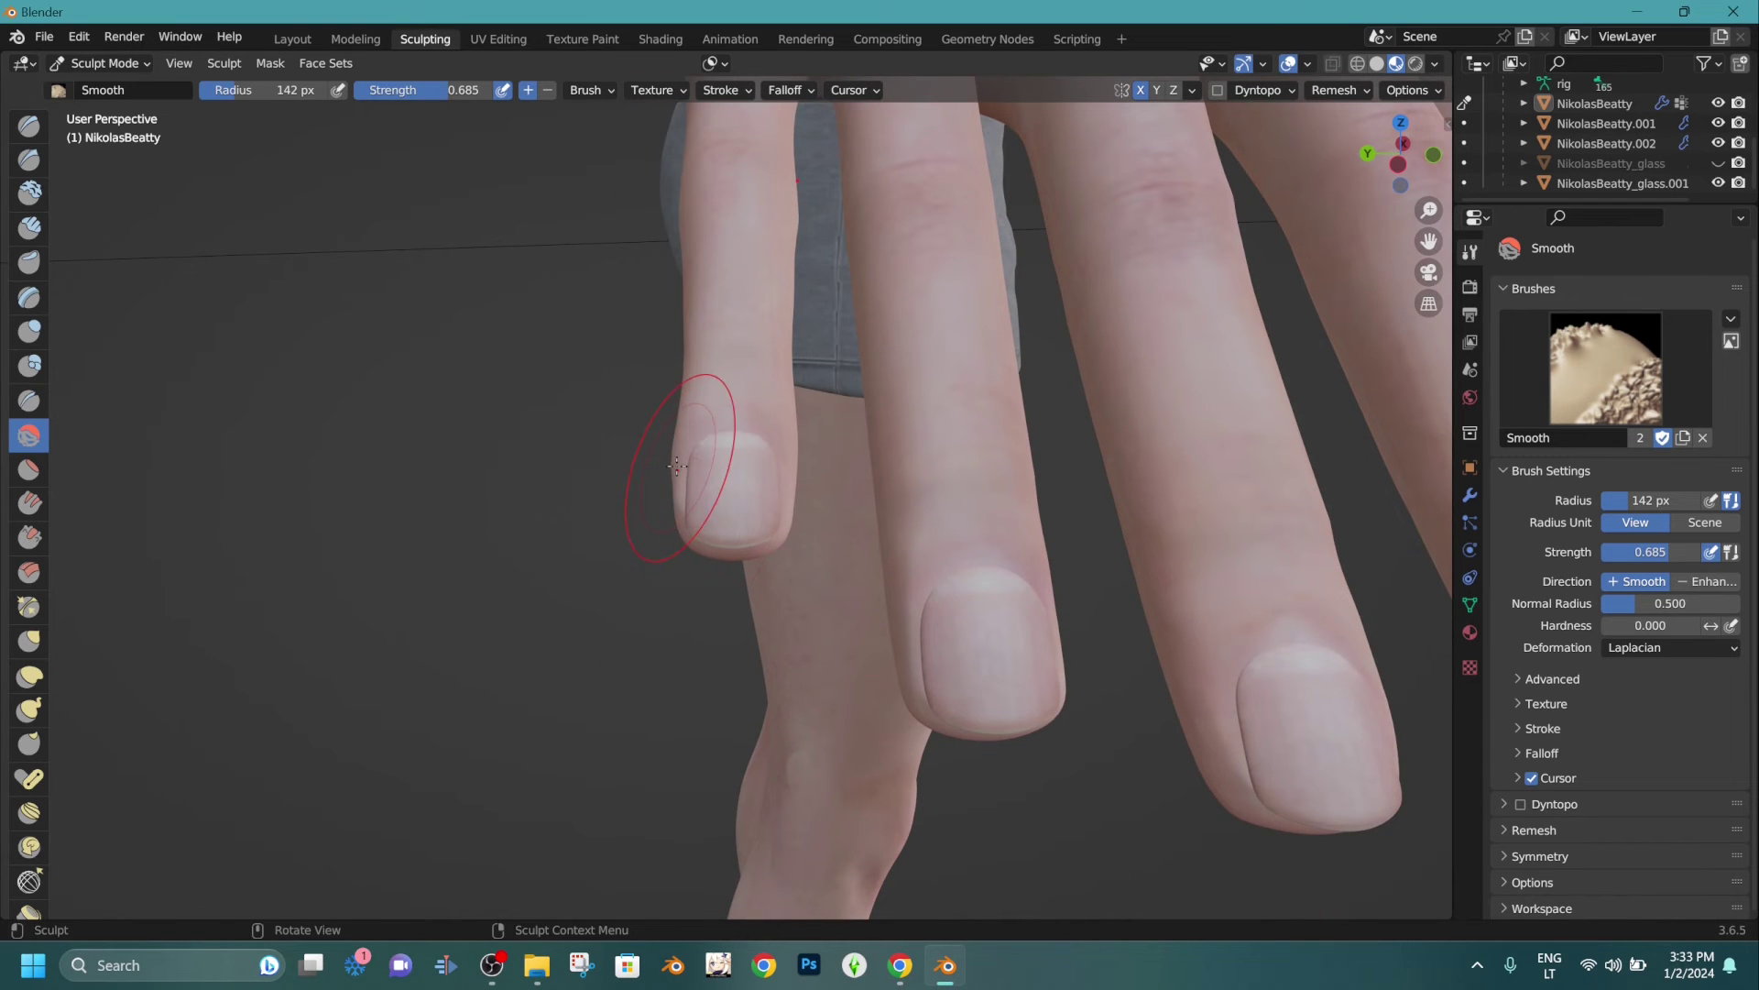
scroll(792, 522, "down", 5)
middle_click_drag(793, 523, 907, 536)
scroll(844, 522, "up", 4)
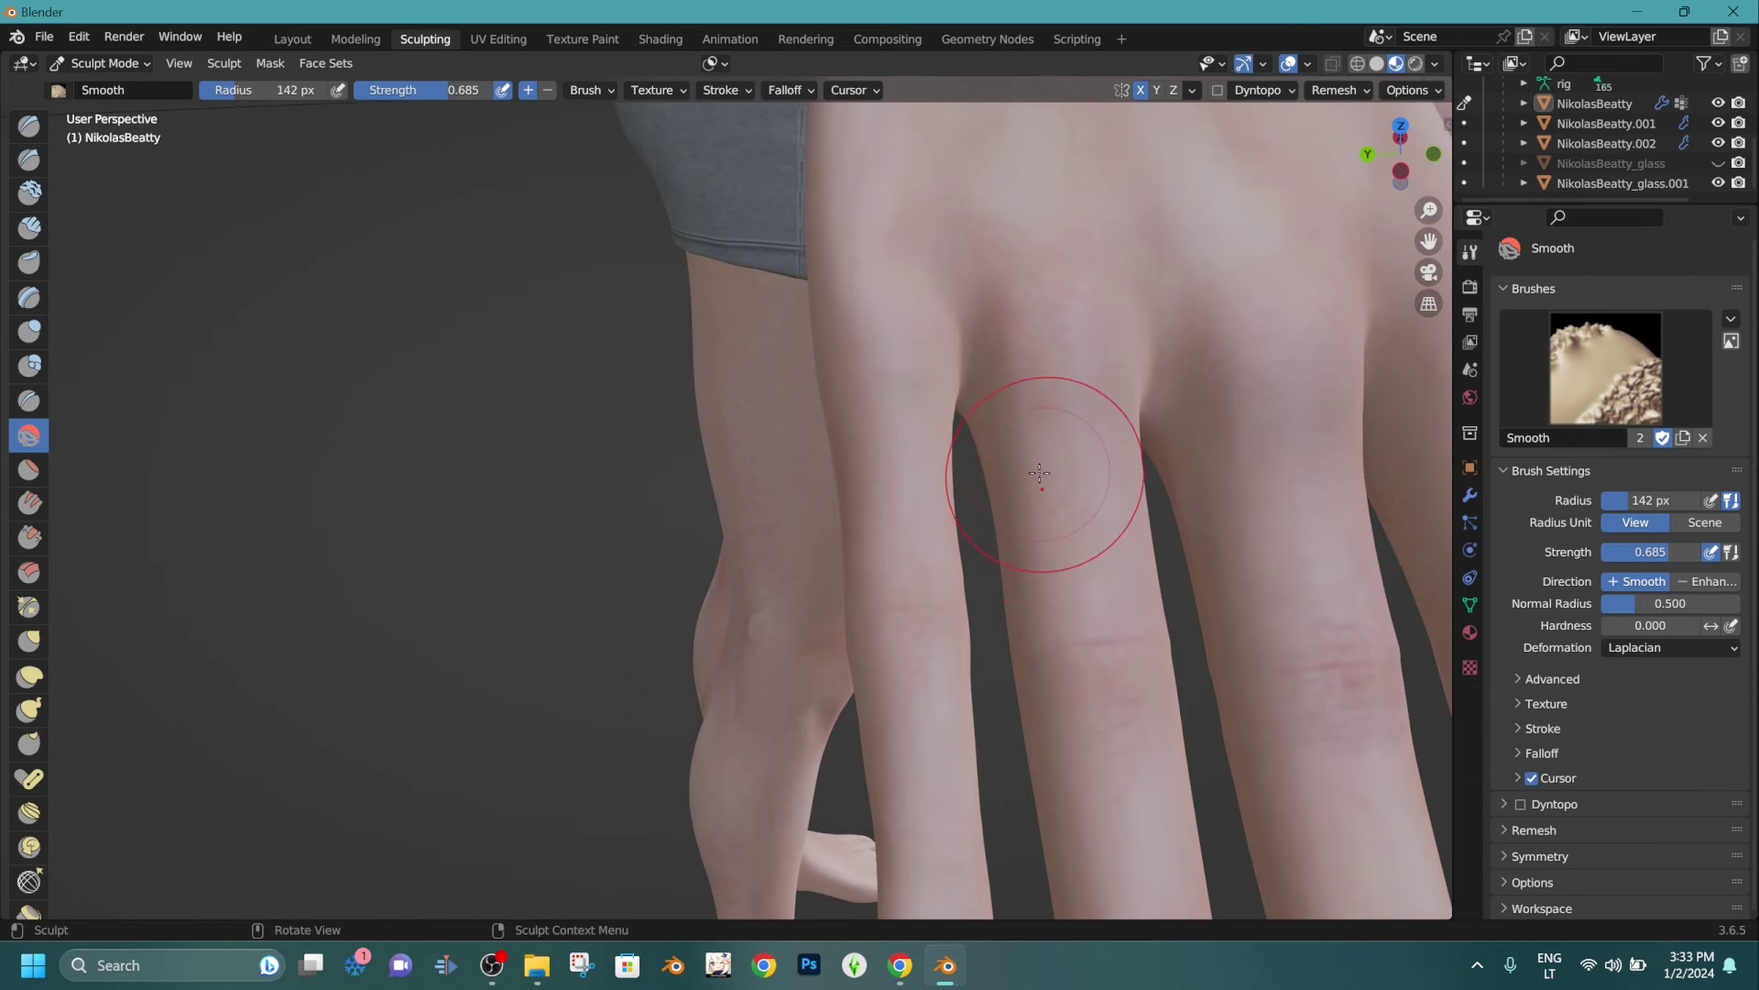
left_click_drag(992, 458, 1019, 612)
mouse_move(999, 588)
middle_mouse_down("shift")
mouse_move(907, 558)
mouse_move(875, 463)
middle_mouse_up("shift")
mouse_move(730, 394)
left_mouse_down()
mouse_move(736, 513)
mouse_move(730, 393)
left_mouse_up()
middle_click_drag(761, 573, 740, 365, "shift")
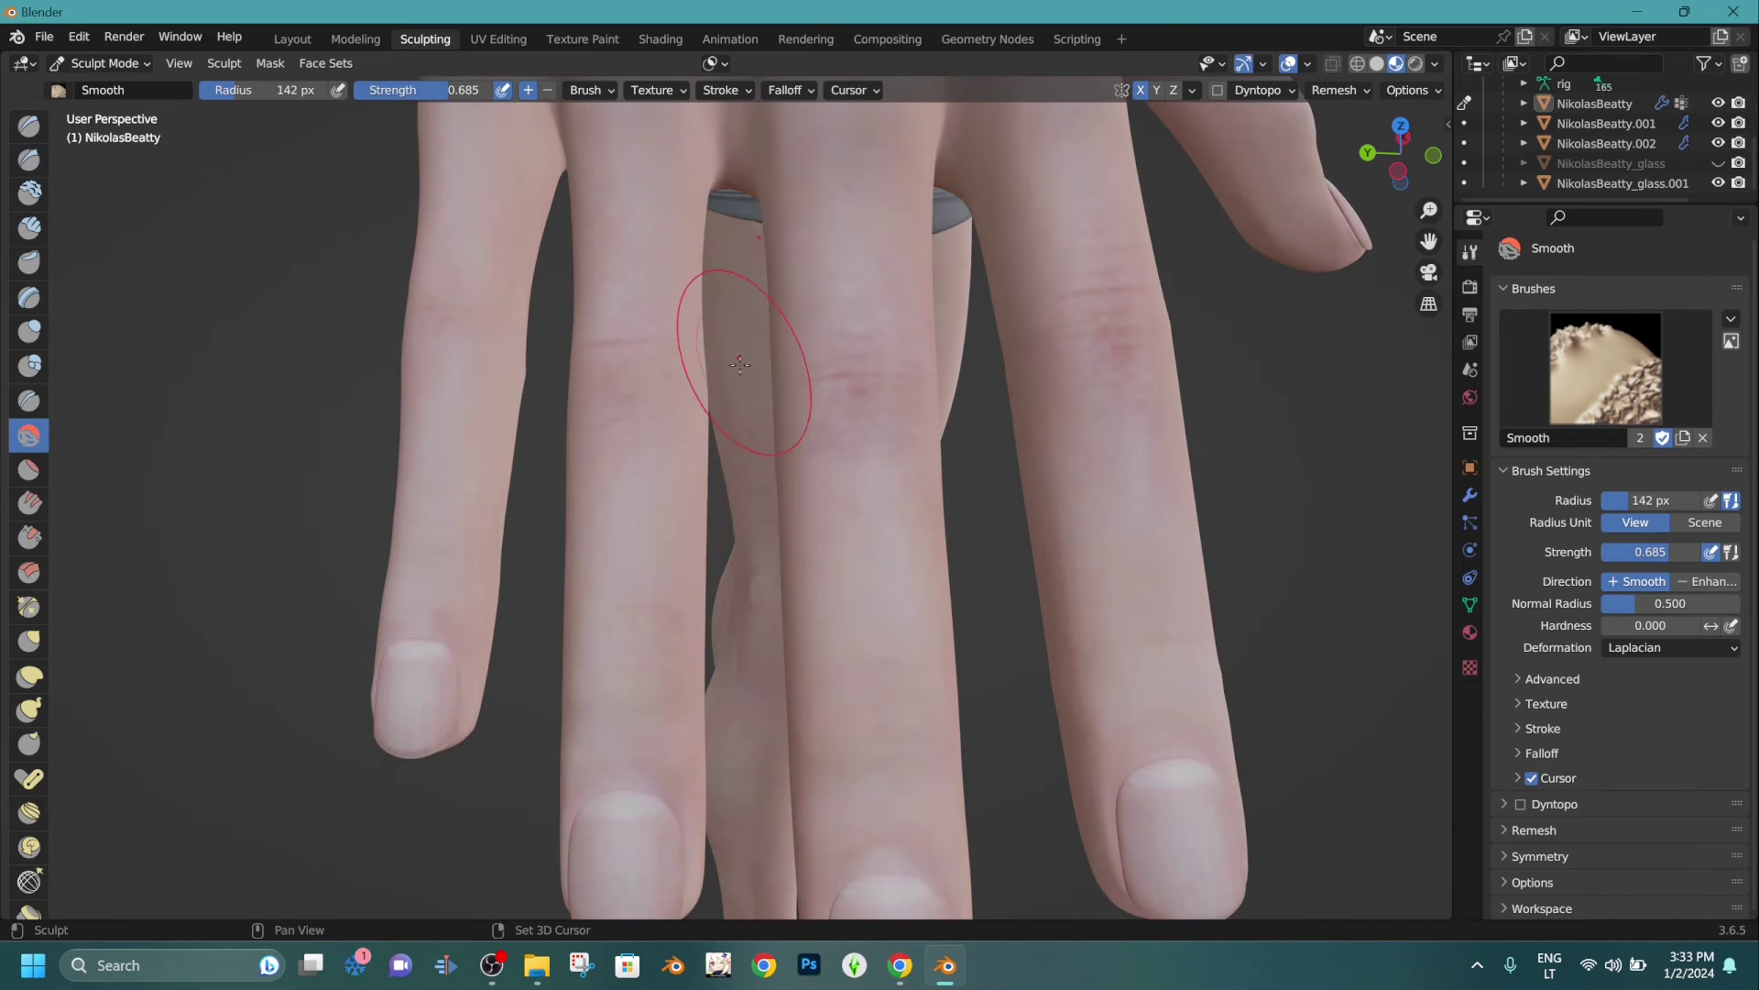
mouse_move(731, 407)
left_mouse_down()
mouse_move(699, 376)
mouse_move(708, 442)
left_mouse_up()
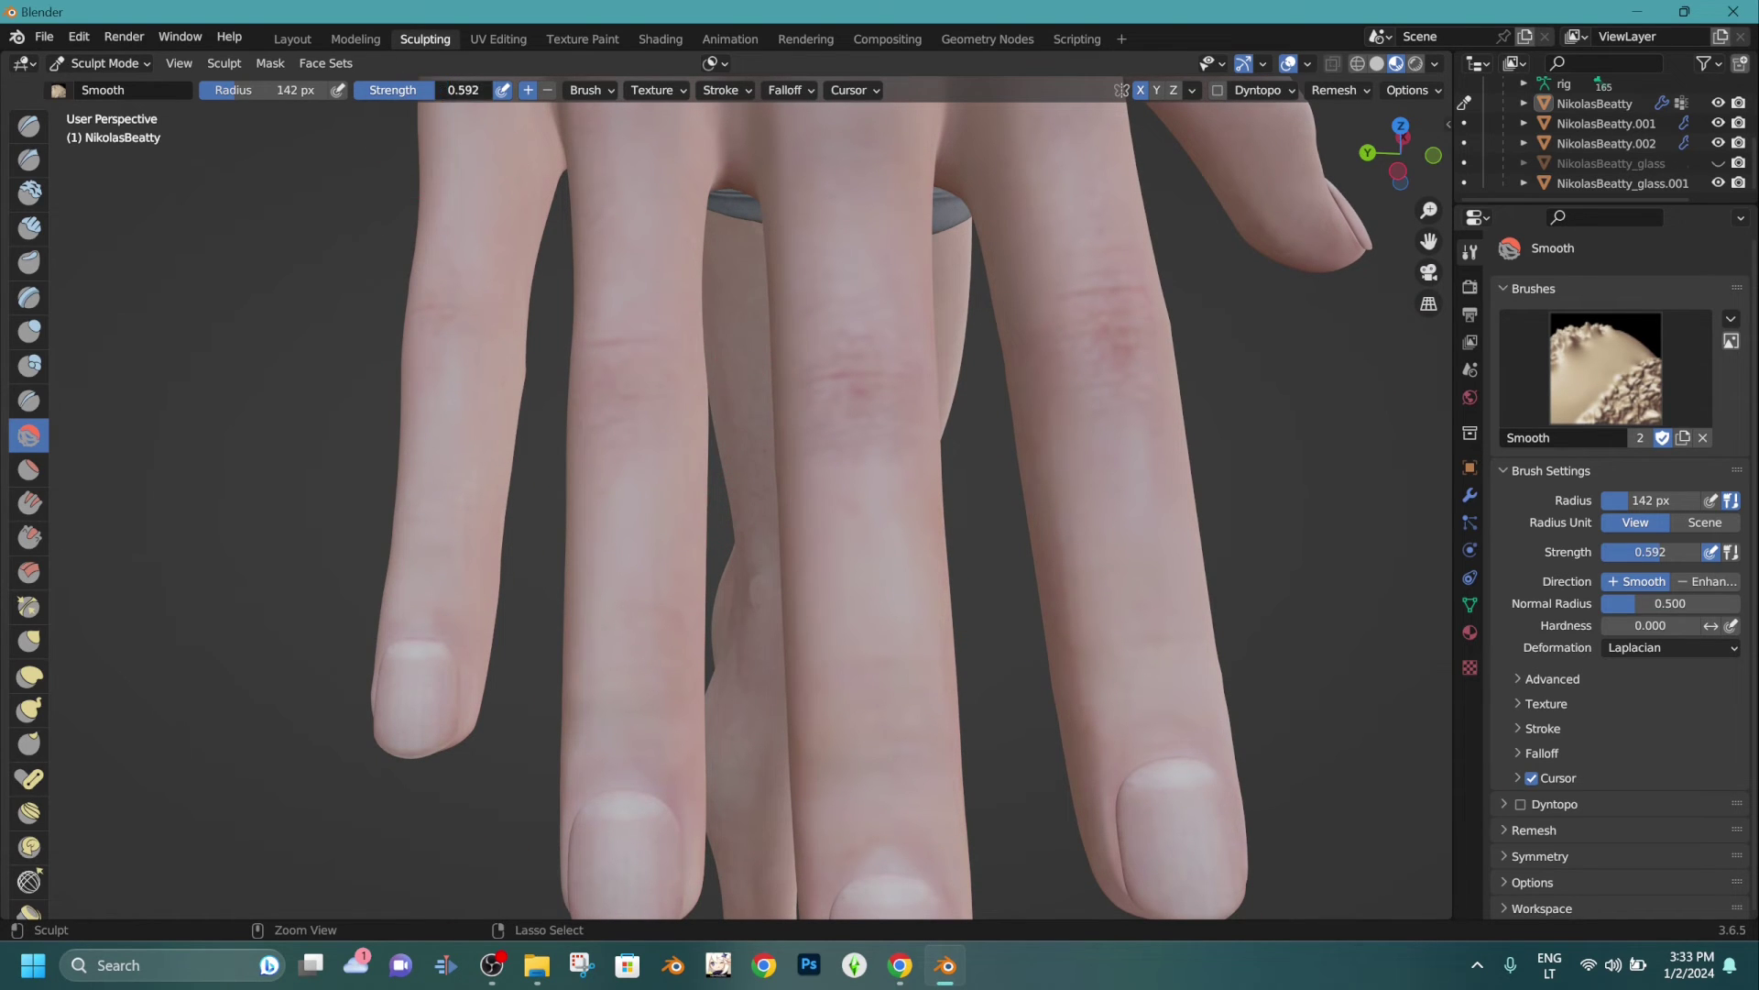
Raise the Smooth strength to 0.695 and smooth both edges of the ring finger down to the nail.
left_click_drag(708, 340, 718, 392)
middle_click_drag(724, 431, 720, 394, "shift")
left_click_drag(702, 447, 704, 463)
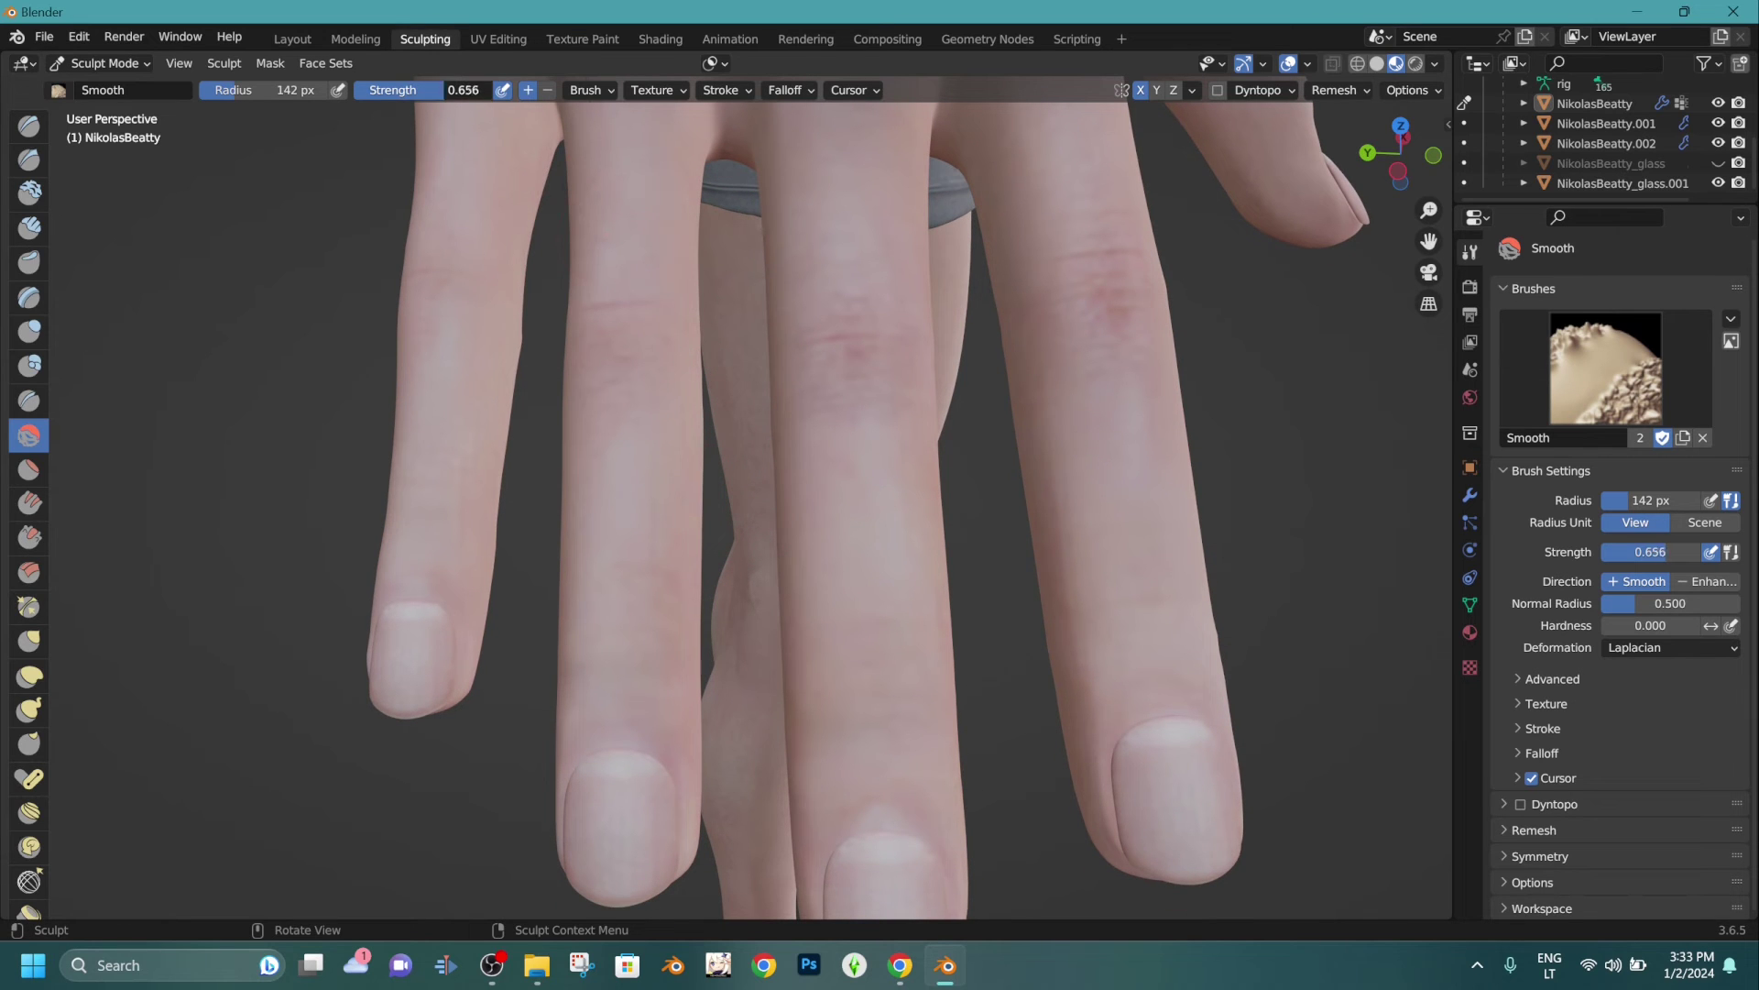
middle_click_drag(696, 475, 699, 518)
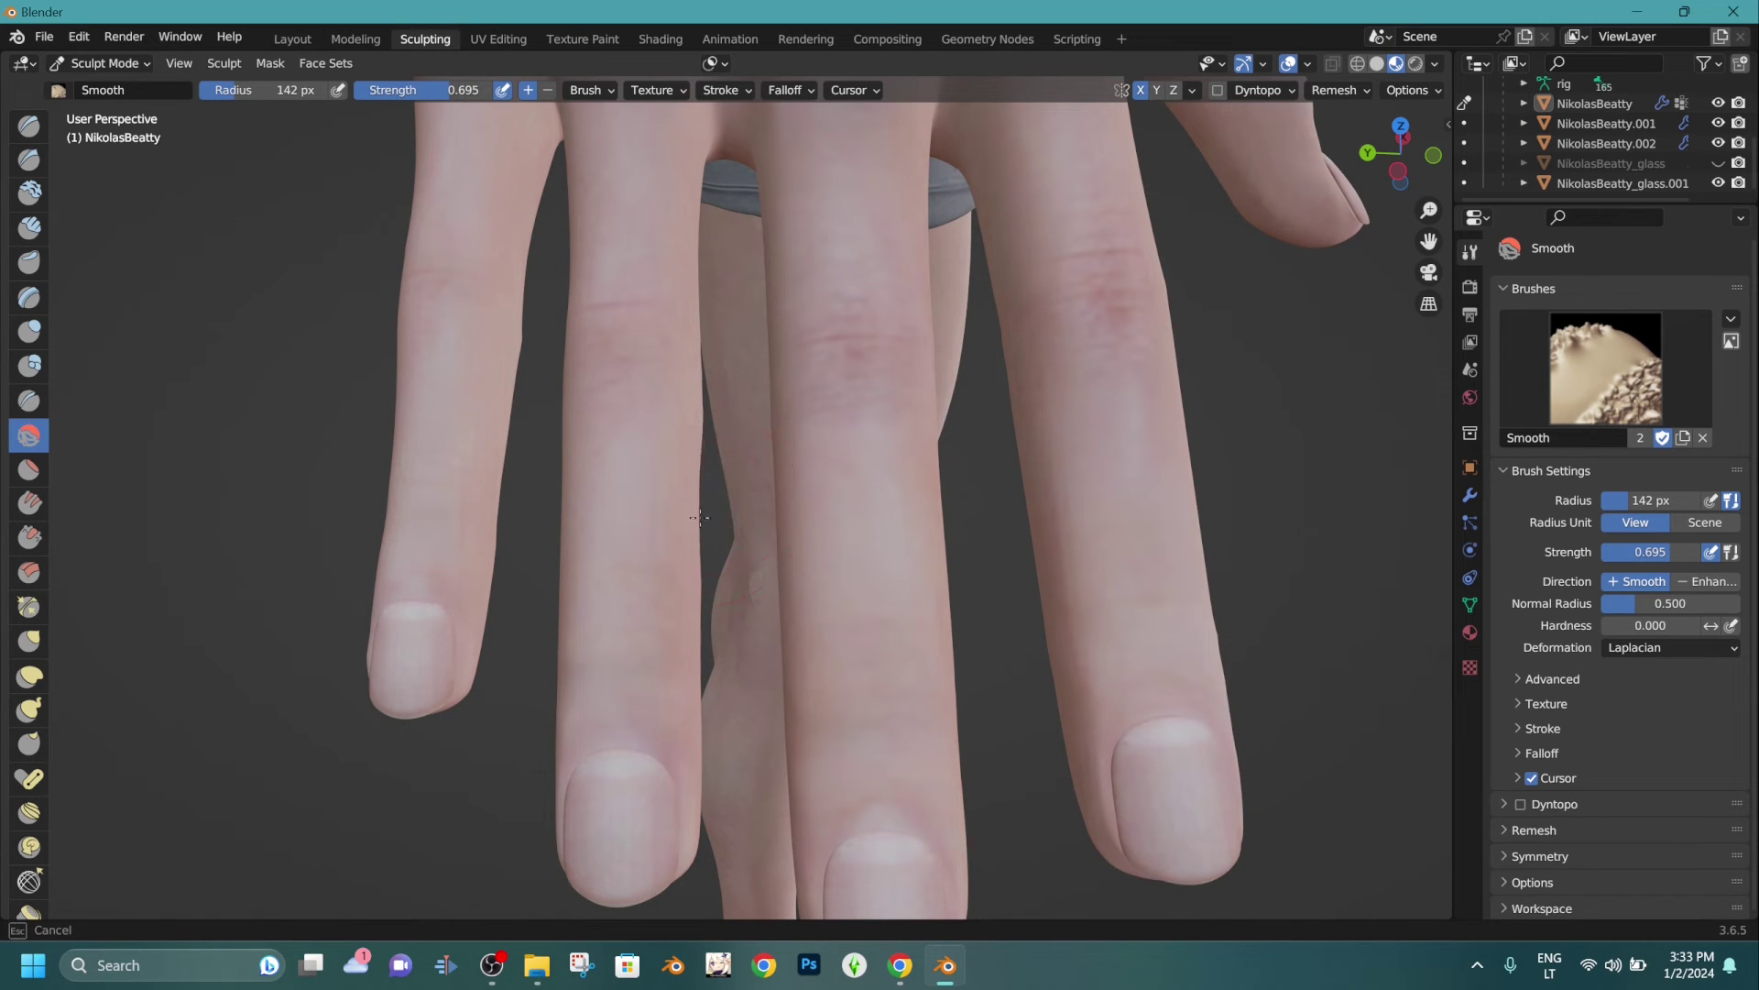
middle_click_drag(704, 723, 727, 649)
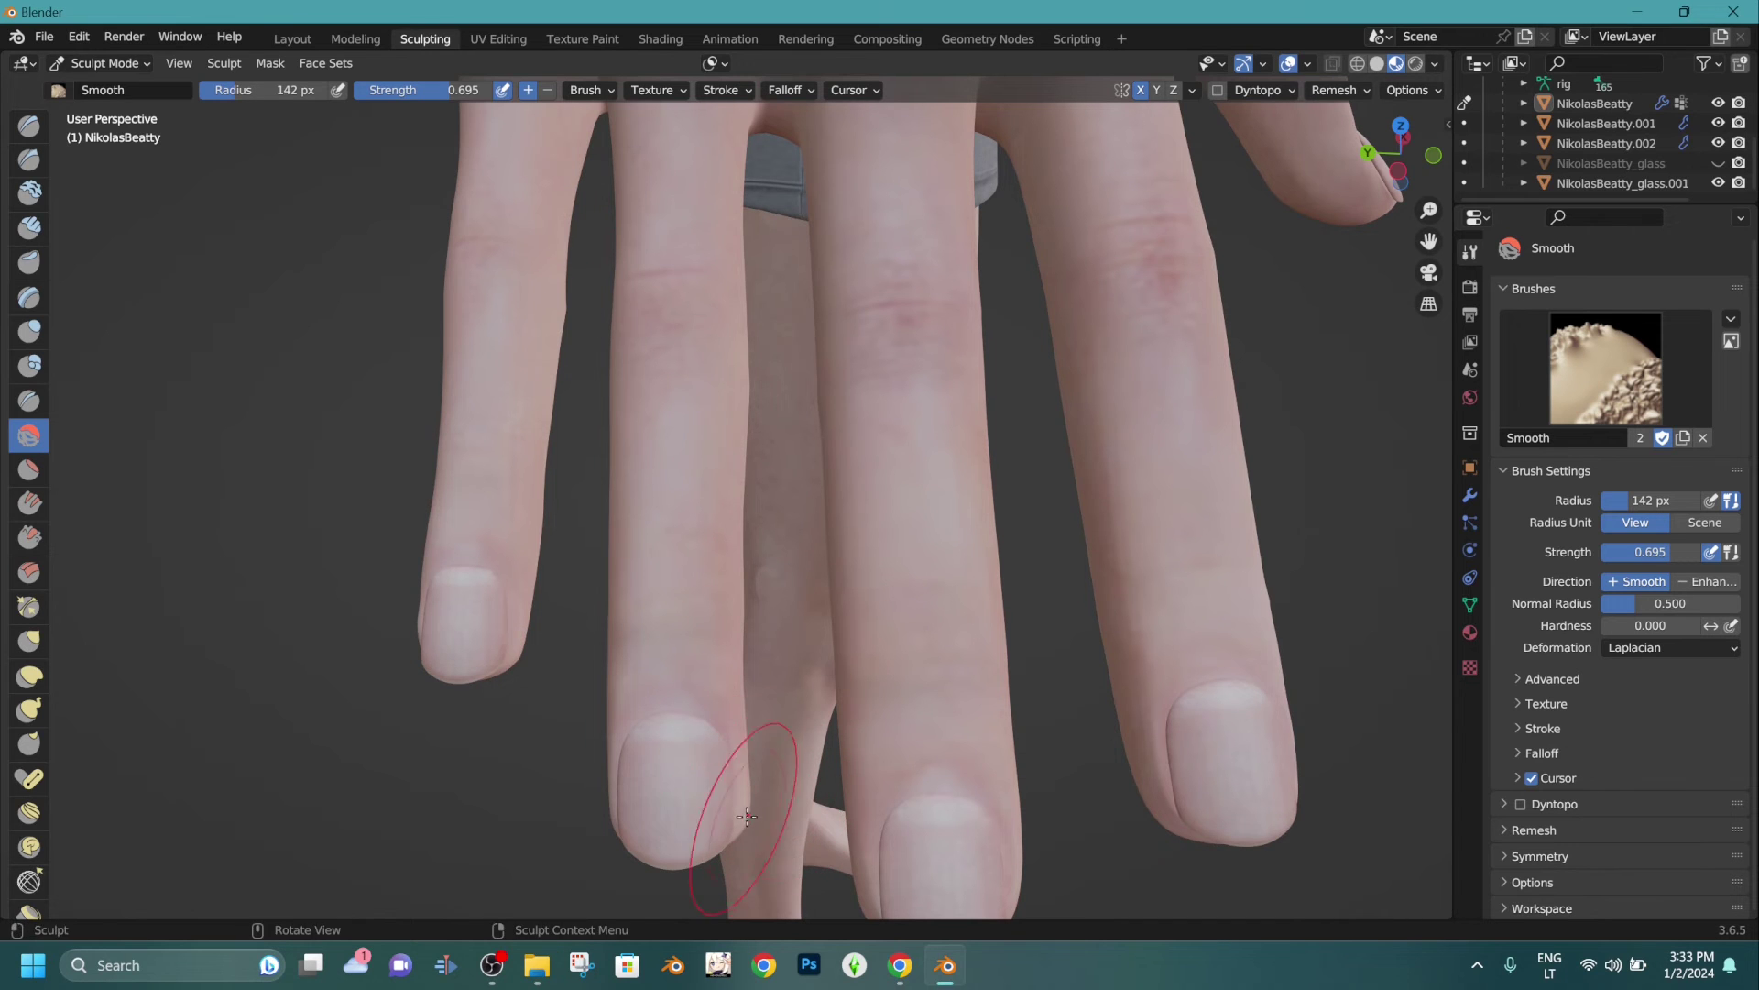
middle_click_drag(744, 805, 791, 778)
left_click_drag(917, 455, 931, 548)
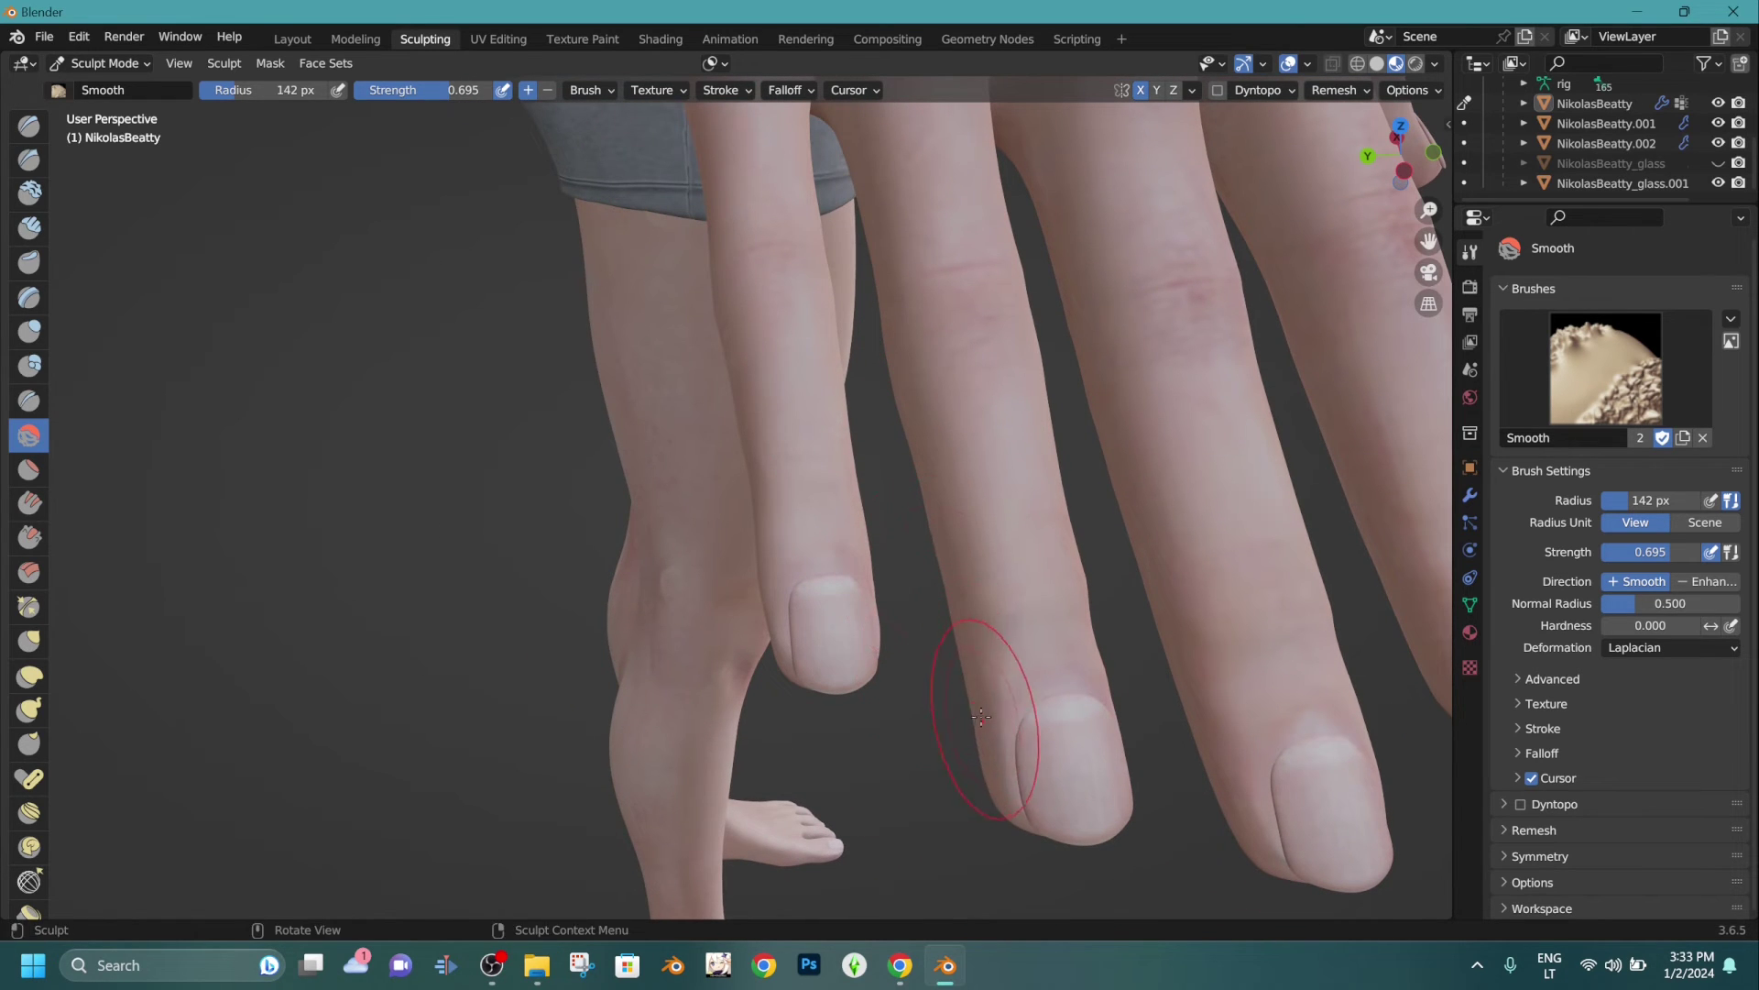
Smooth the side of the middle finger facing the index finger, from the web at its base to the fingertip.
scroll(862, 717, "down", 4)
middle_click_drag(933, 732, 856, 701)
scroll(788, 272, "up", 2)
middle_click_drag(788, 272, 738, 374)
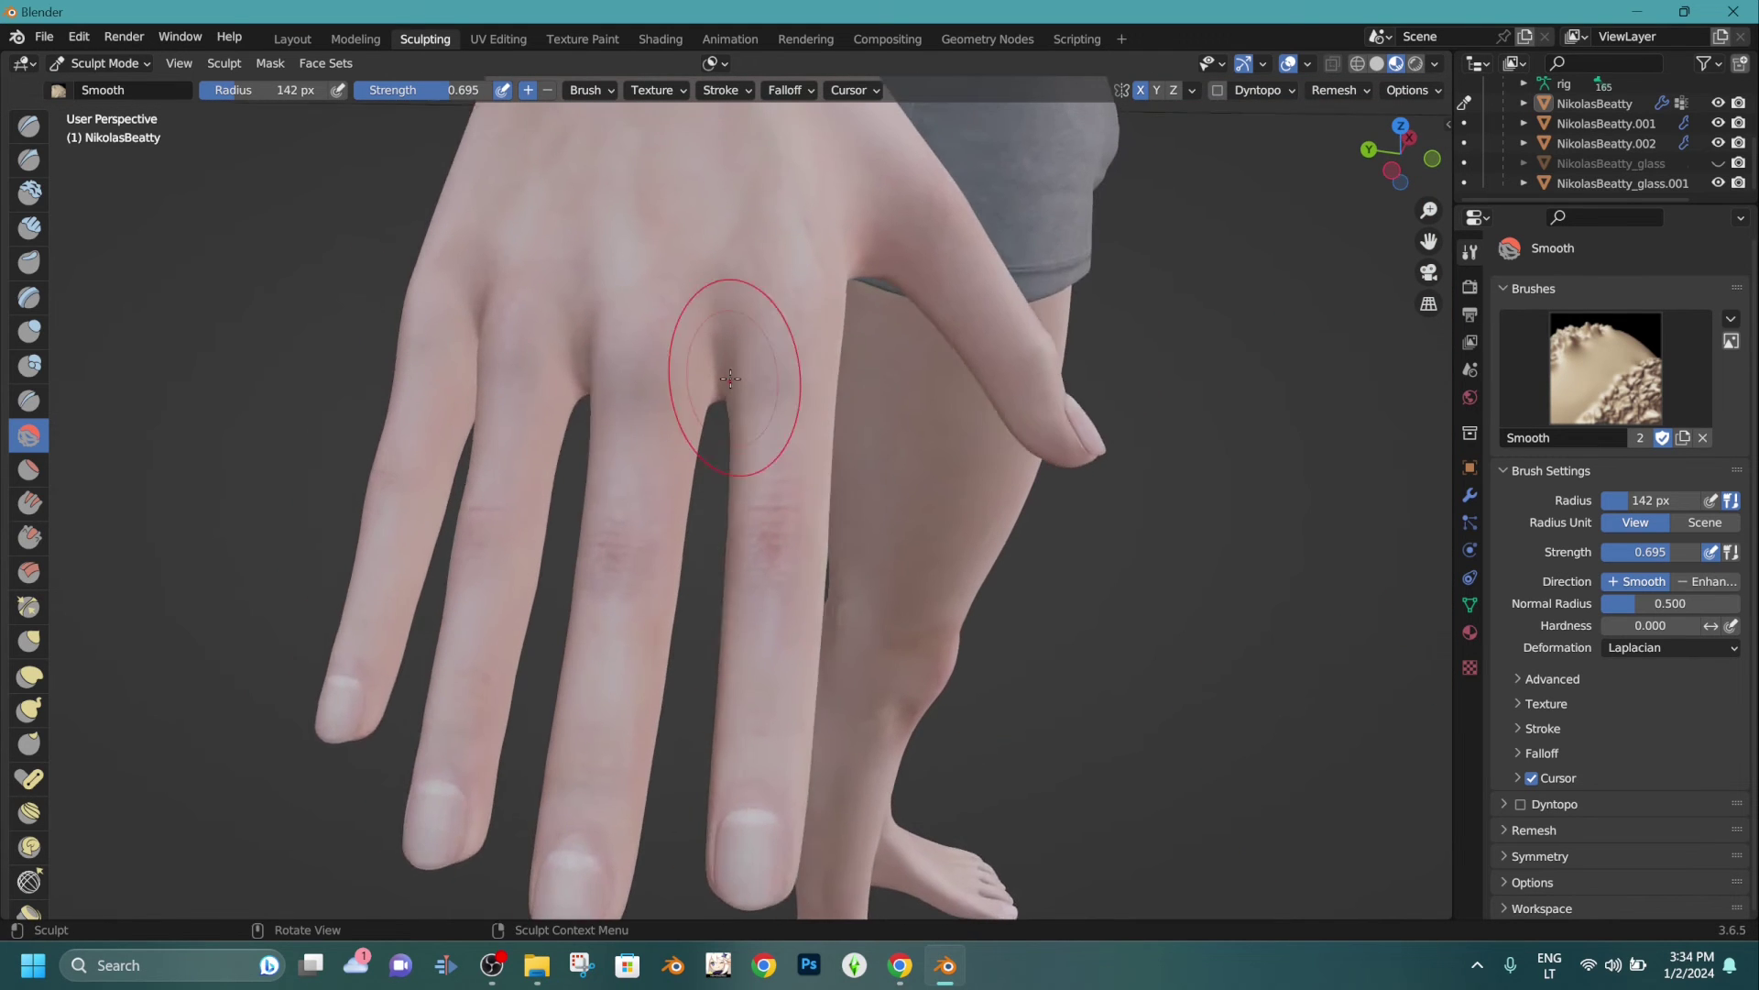
scroll(738, 374, "up", 2)
mouse_move(664, 370)
left_mouse_down()
mouse_move(672, 446)
mouse_move(644, 548)
left_mouse_up()
middle_click_drag(698, 631, 678, 515, "shift")
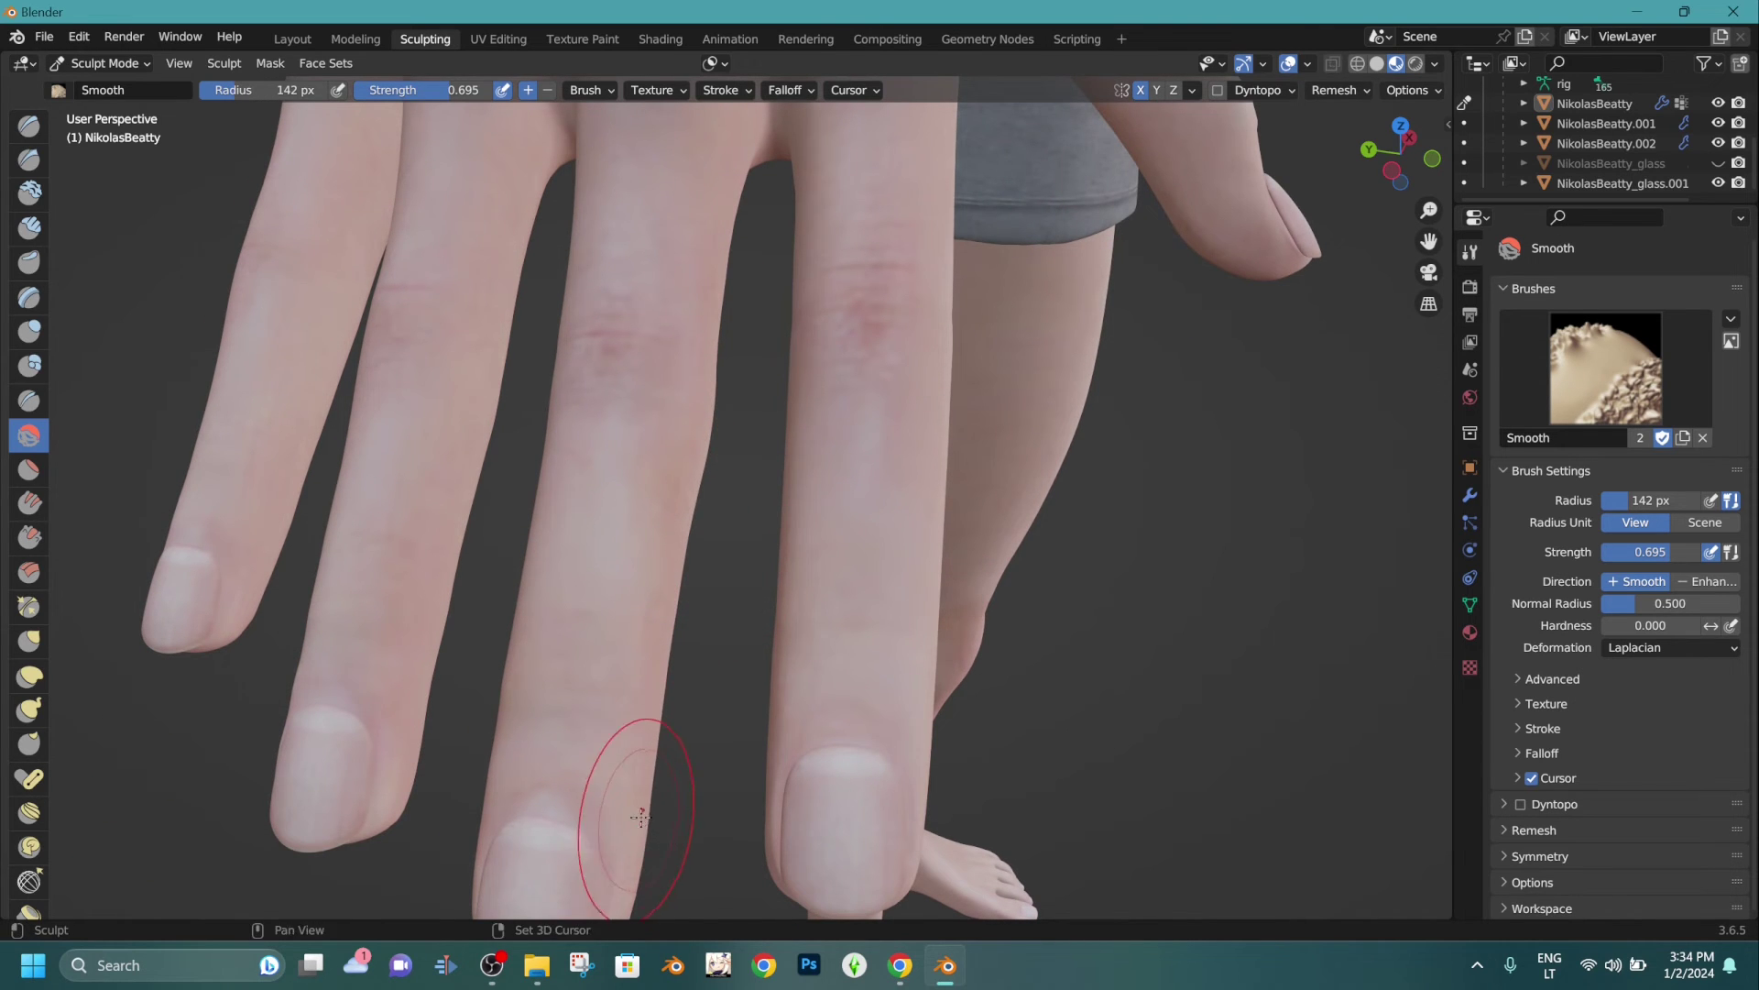
middle_click_drag(642, 817, 785, 477, "shift")
left_click_drag(792, 451, 762, 541)
scroll(770, 536, "down", 3)
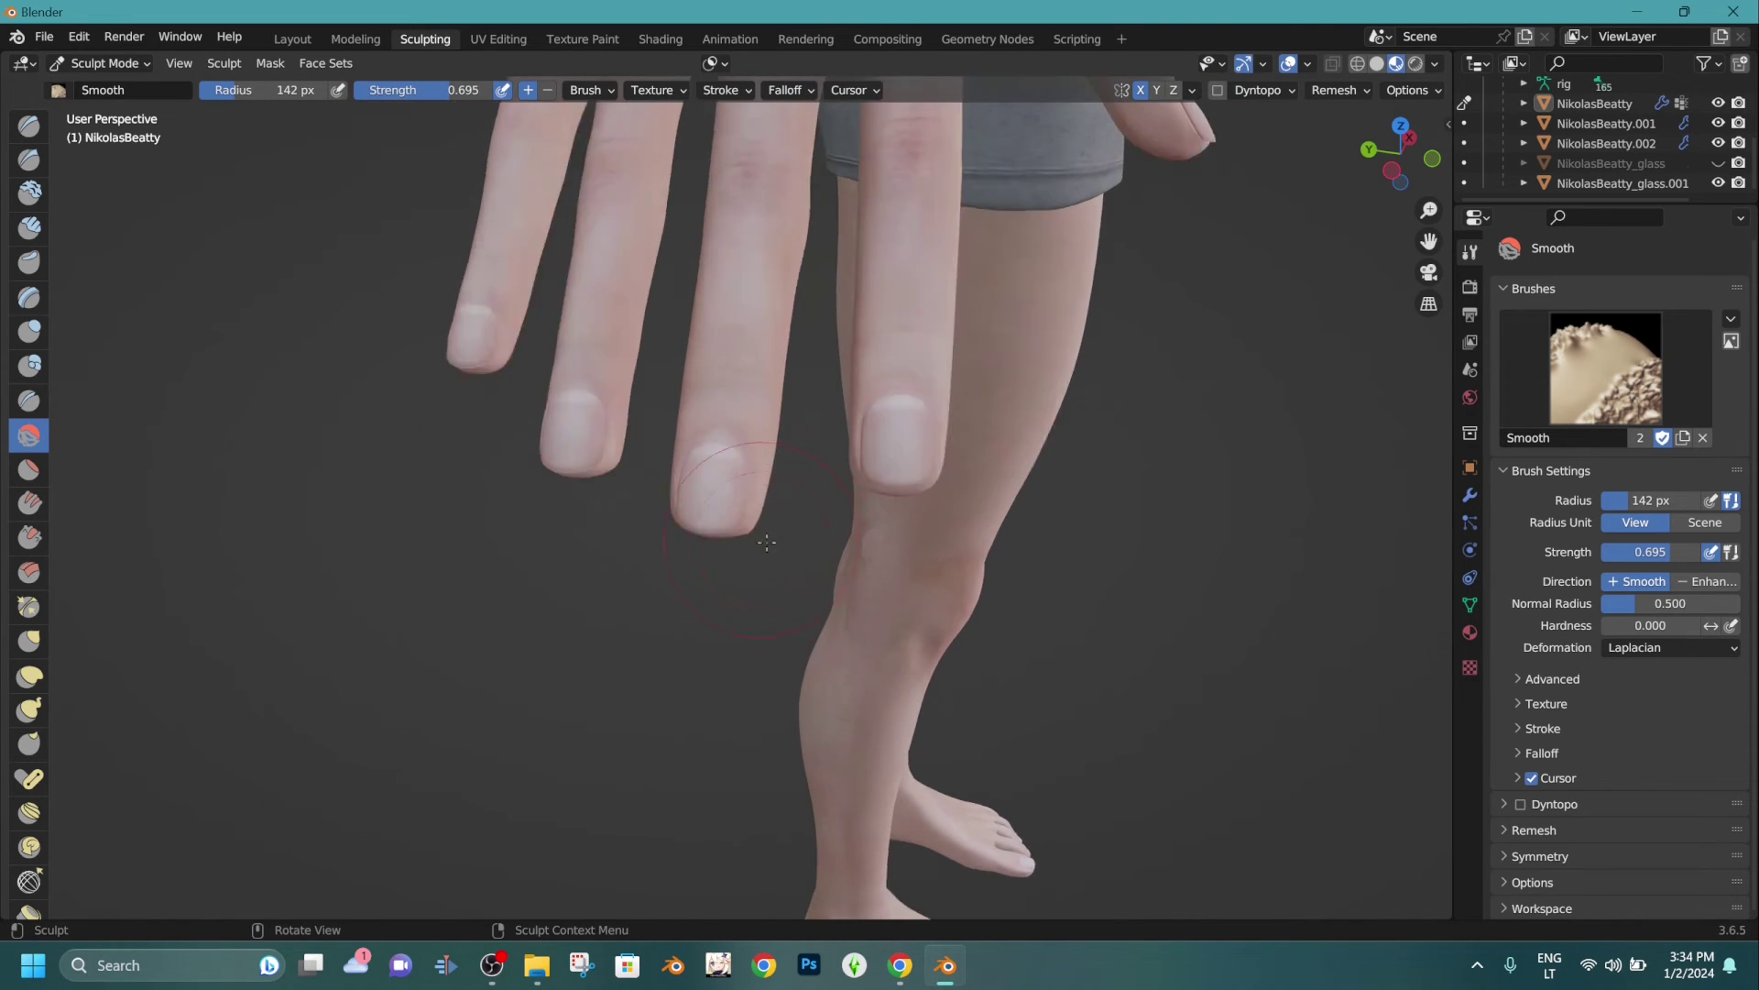
Smooth the side of the middle finger facing the ring finger, following it down to the nail.
middle_click_drag(843, 475, 883, 511)
scroll(969, 258, "up", 2)
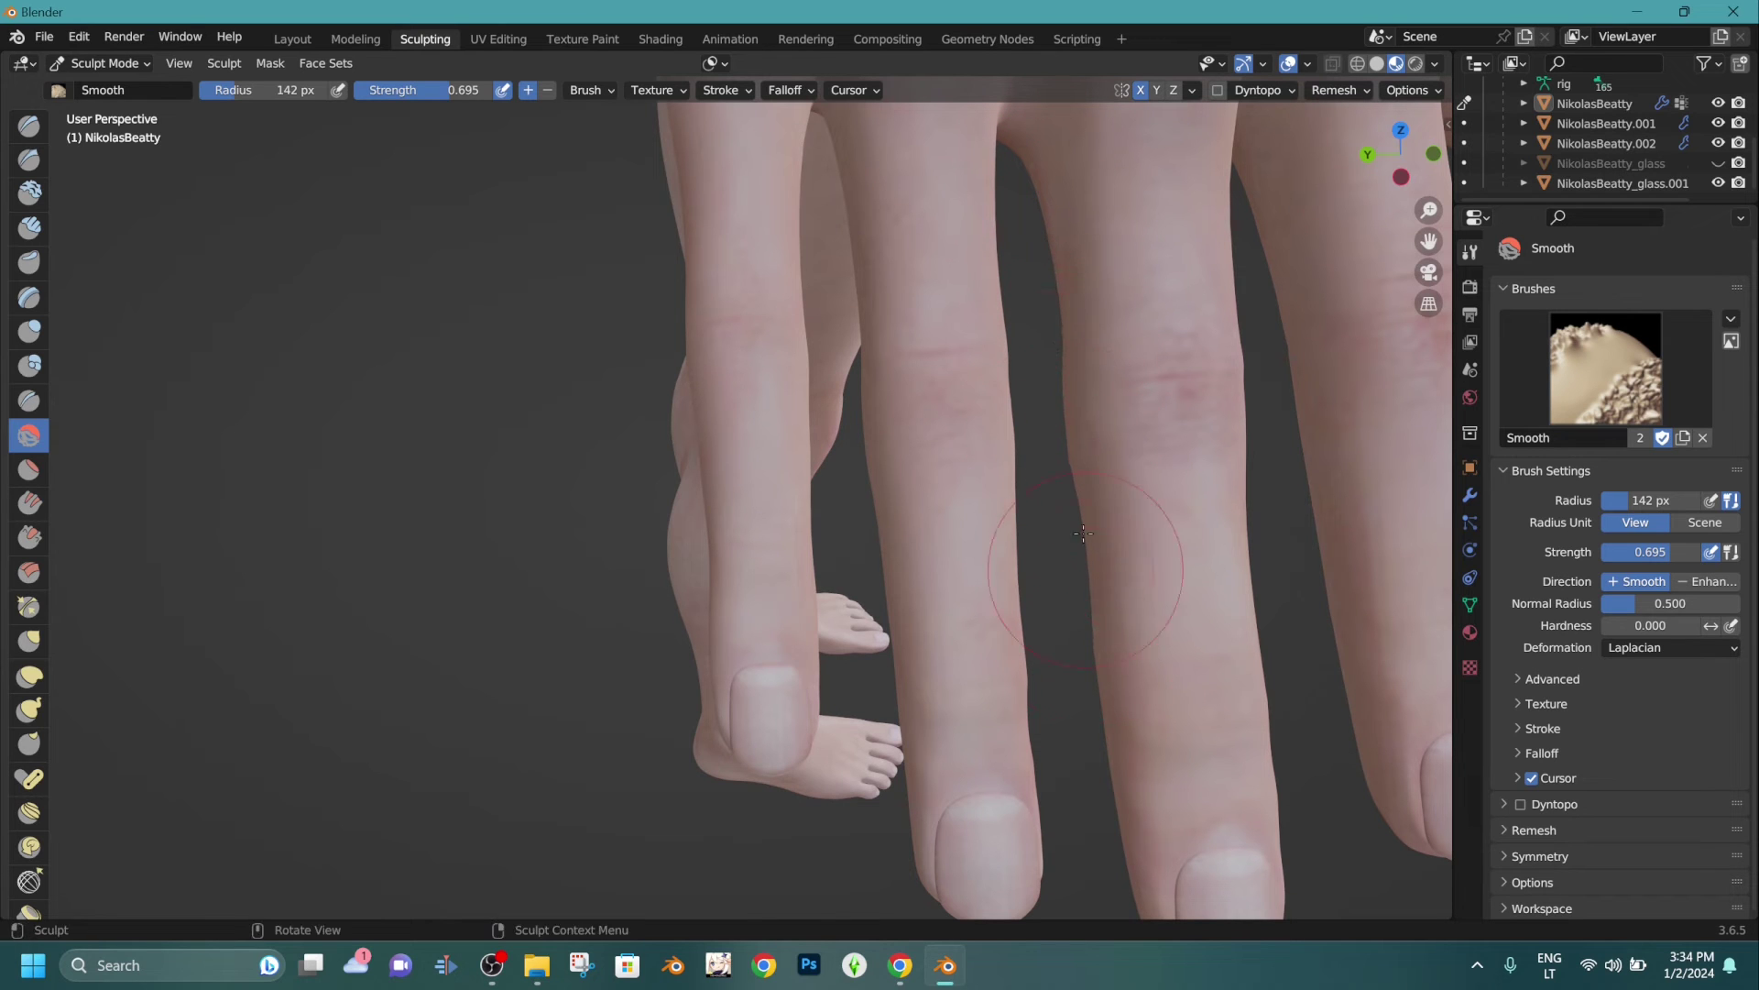
middle_click_drag(1062, 397, 1099, 486)
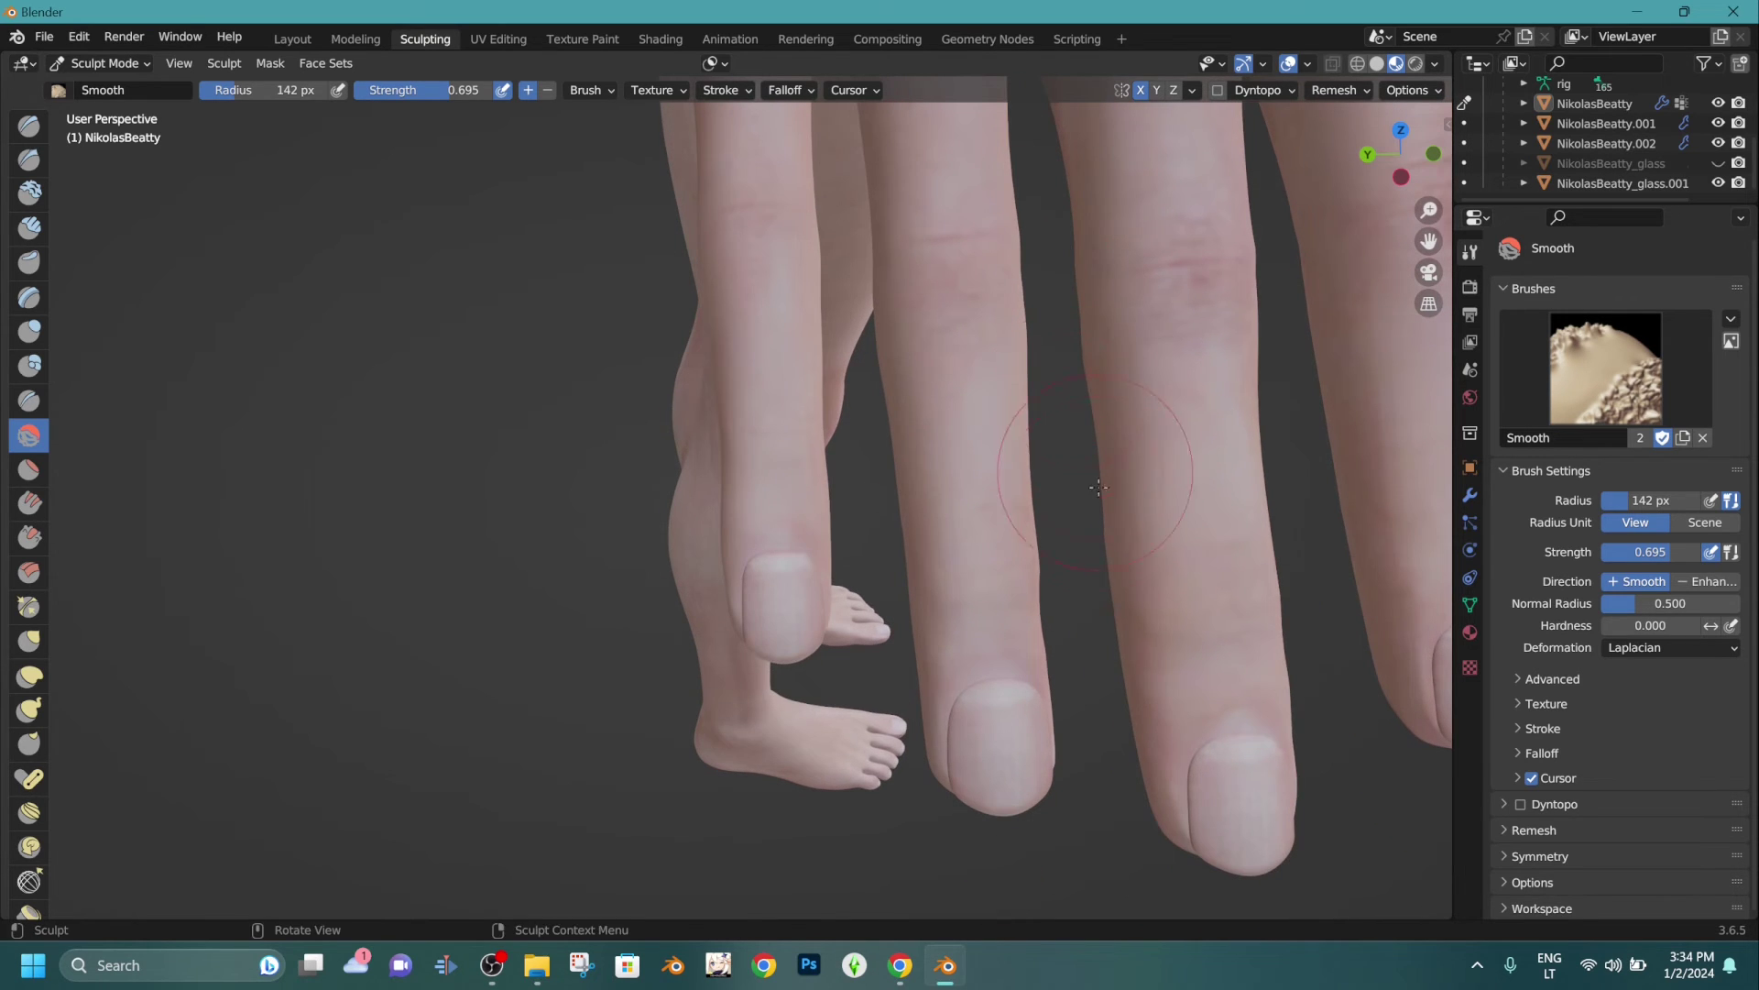
mouse_move(1142, 749)
middle_mouse_down()
mouse_move(1051, 675)
mouse_move(999, 727)
mouse_move(1008, 439)
middle_mouse_up()
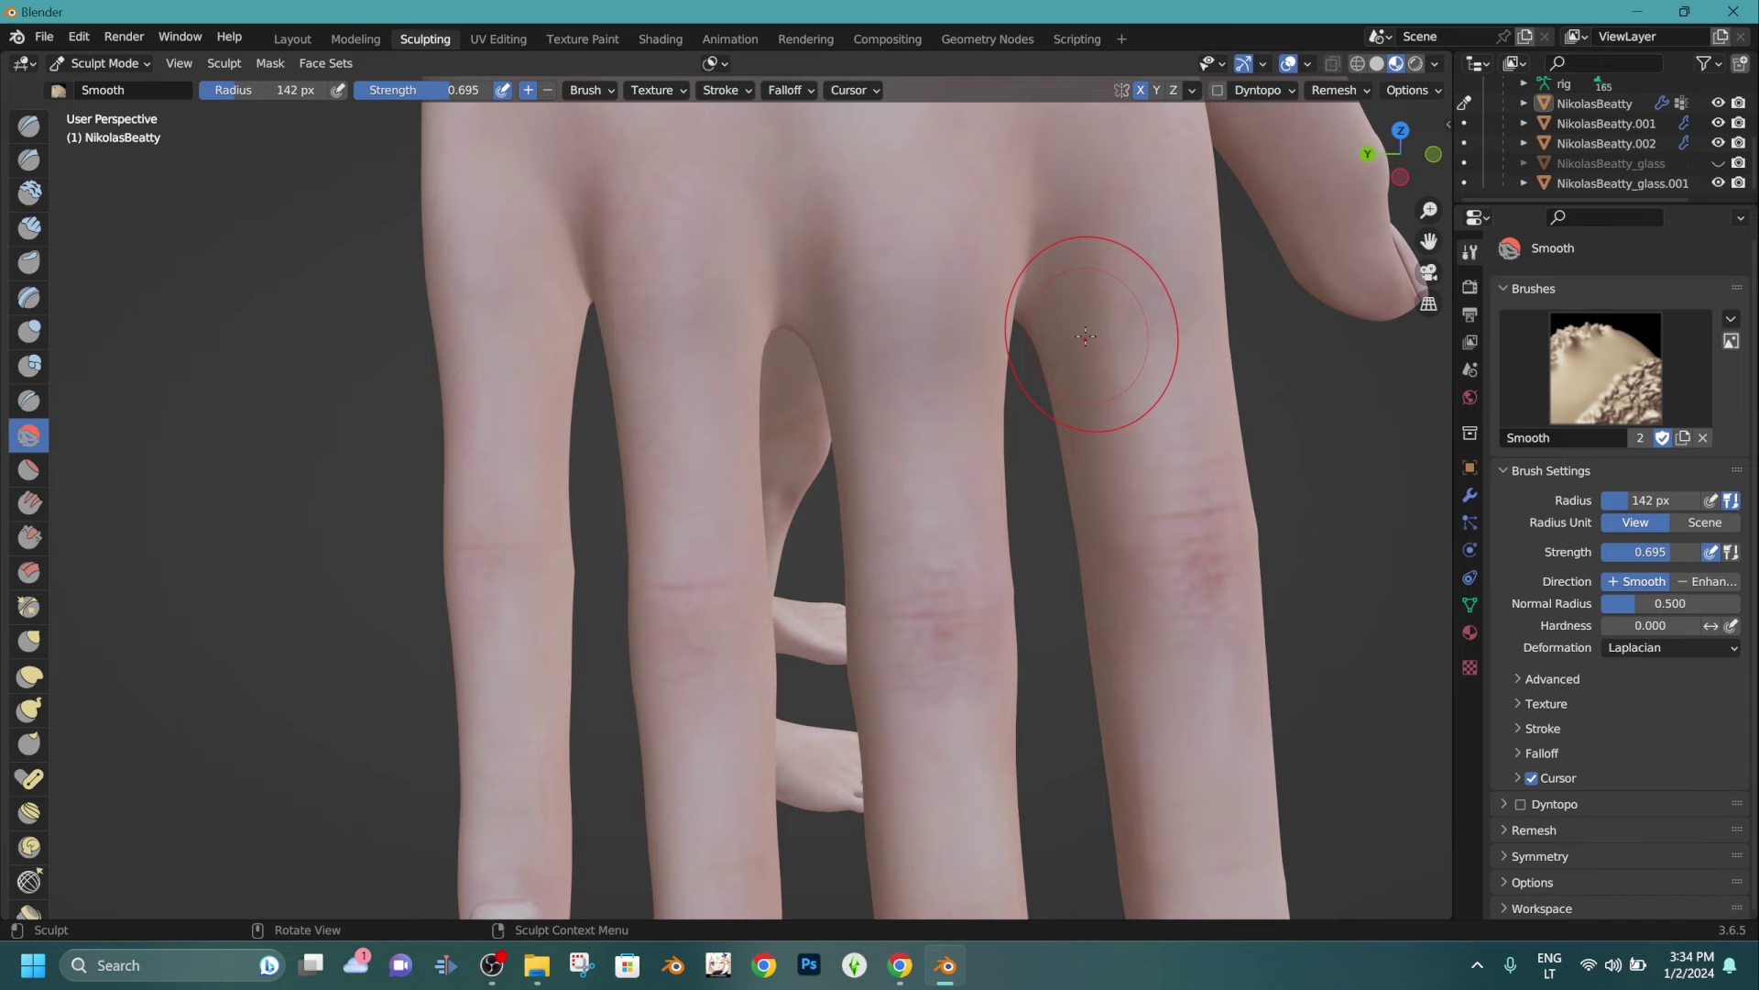
Smooth the index finger's edges from the base toward the tip, including the full side facing the thumb.
scroll(1054, 321, "down", 3)
mouse_move(988, 301)
middle_mouse_down()
mouse_move(1008, 306)
mouse_move(652, 345)
middle_mouse_up()
scroll(1006, 307, "up", 3)
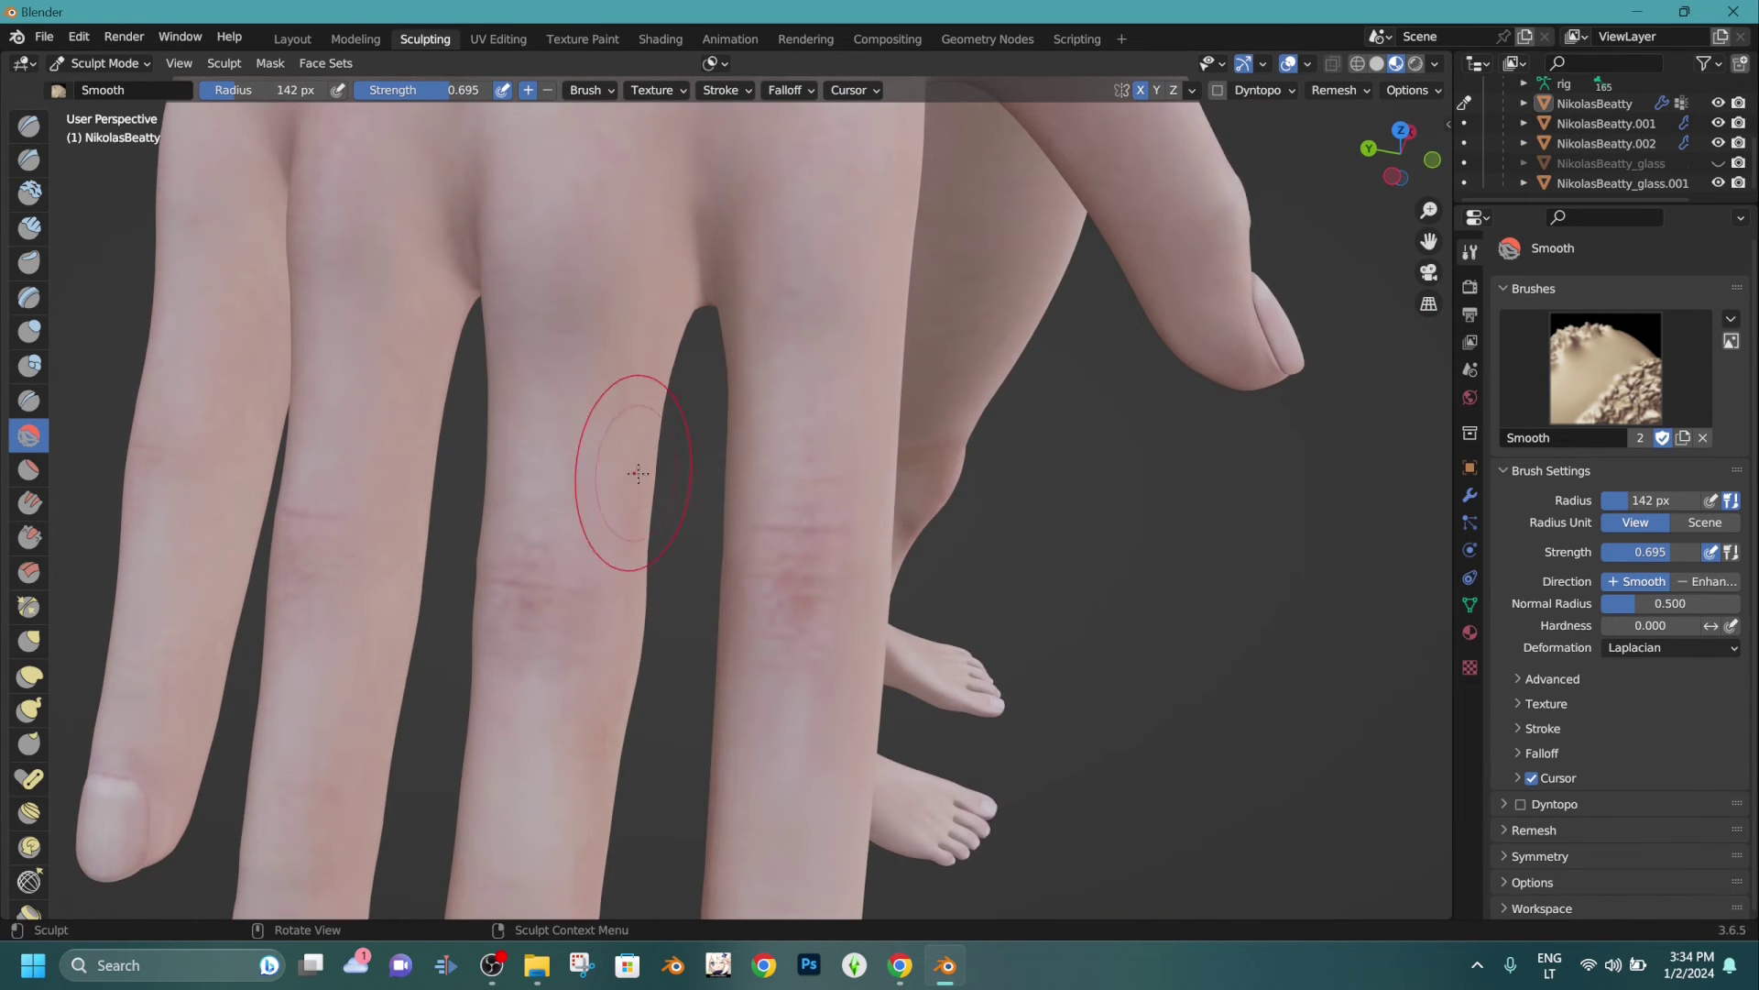
middle_click_drag(634, 634, 813, 427)
left_click_drag(895, 584, 908, 698)
middle_click_drag(923, 783, 956, 444)
middle_click_drag(932, 364, 669, 263)
middle_click_drag(615, 384, 600, 409)
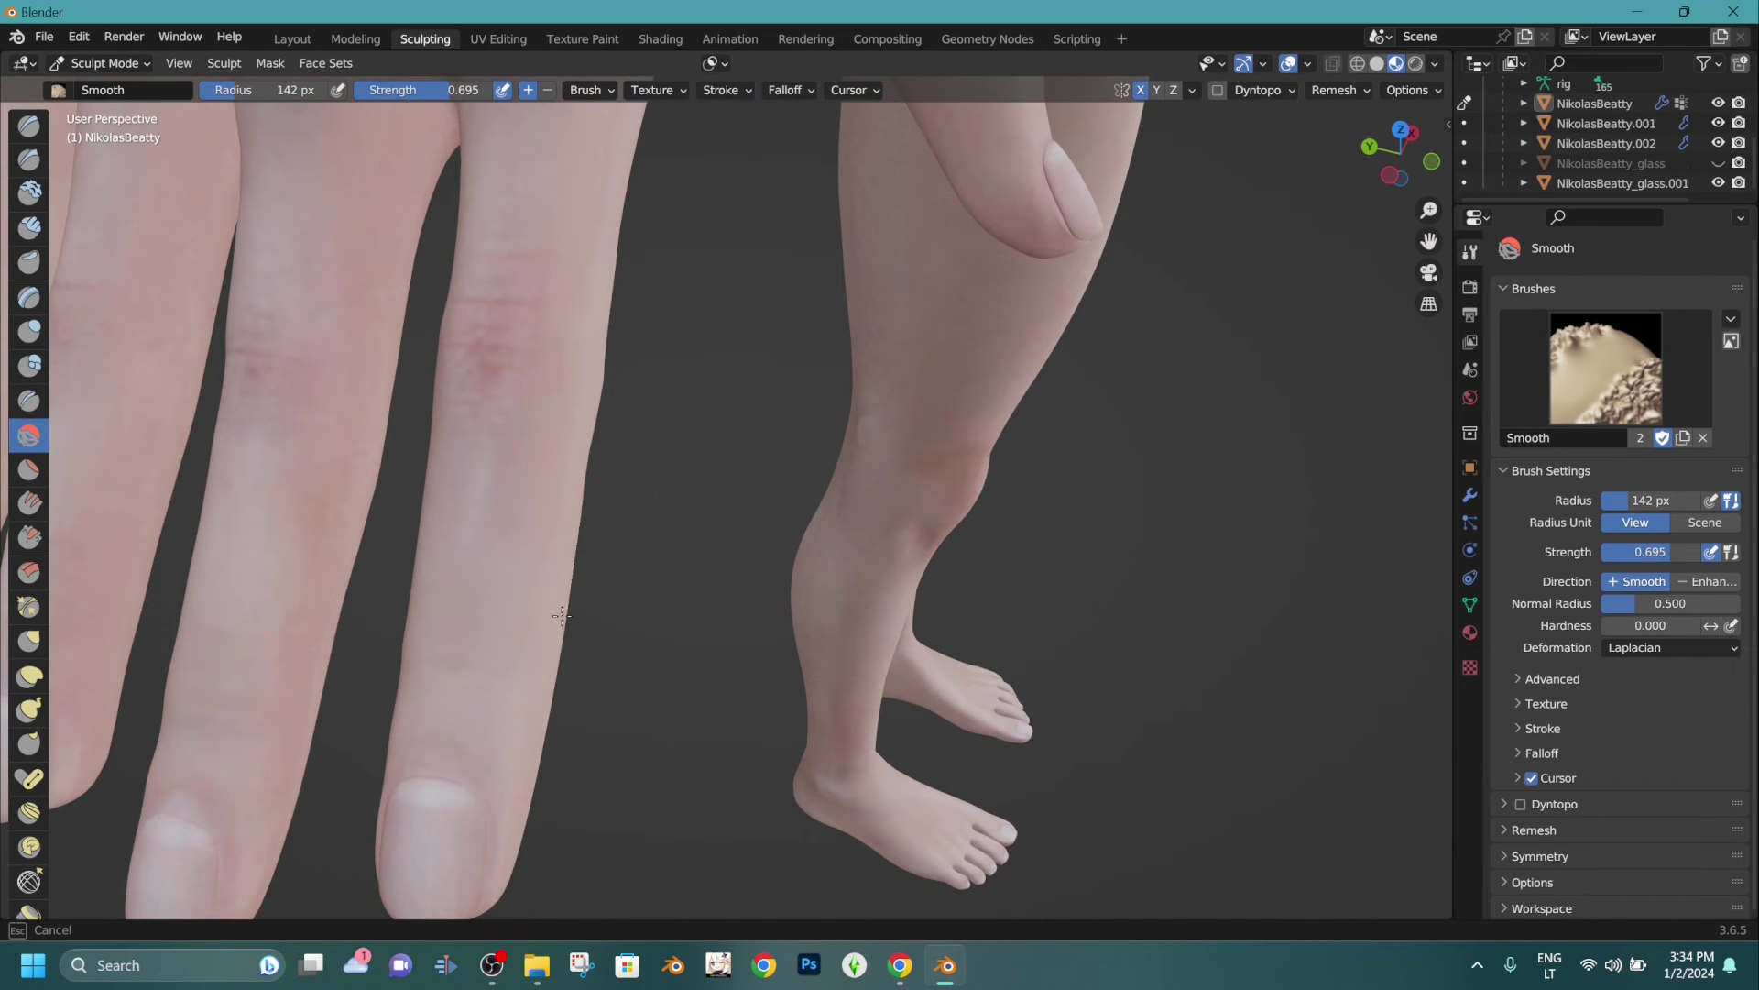
middle_click_drag(522, 769, 694, 606)
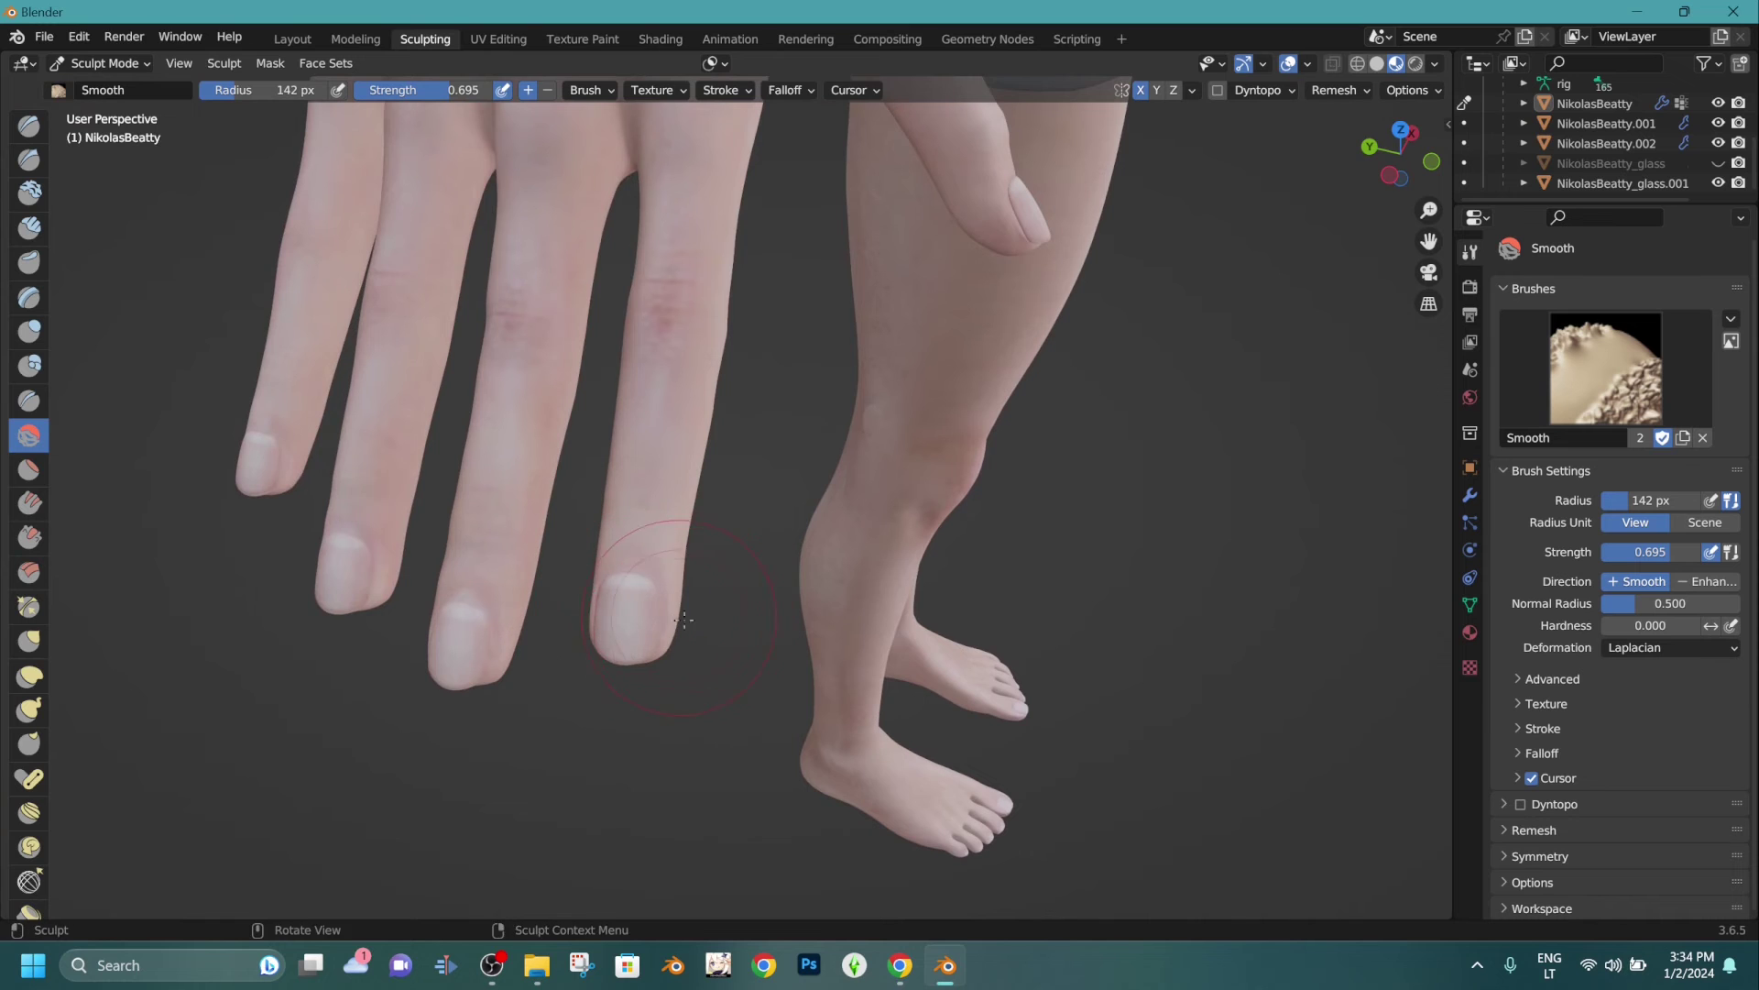
Smooth the lower part of the index finger along the side facing the middle finger, down to the nail.
middle_click_drag(921, 403, 981, 443)
scroll(918, 383, "up", 2)
middle_click_drag(733, 362, 956, 285)
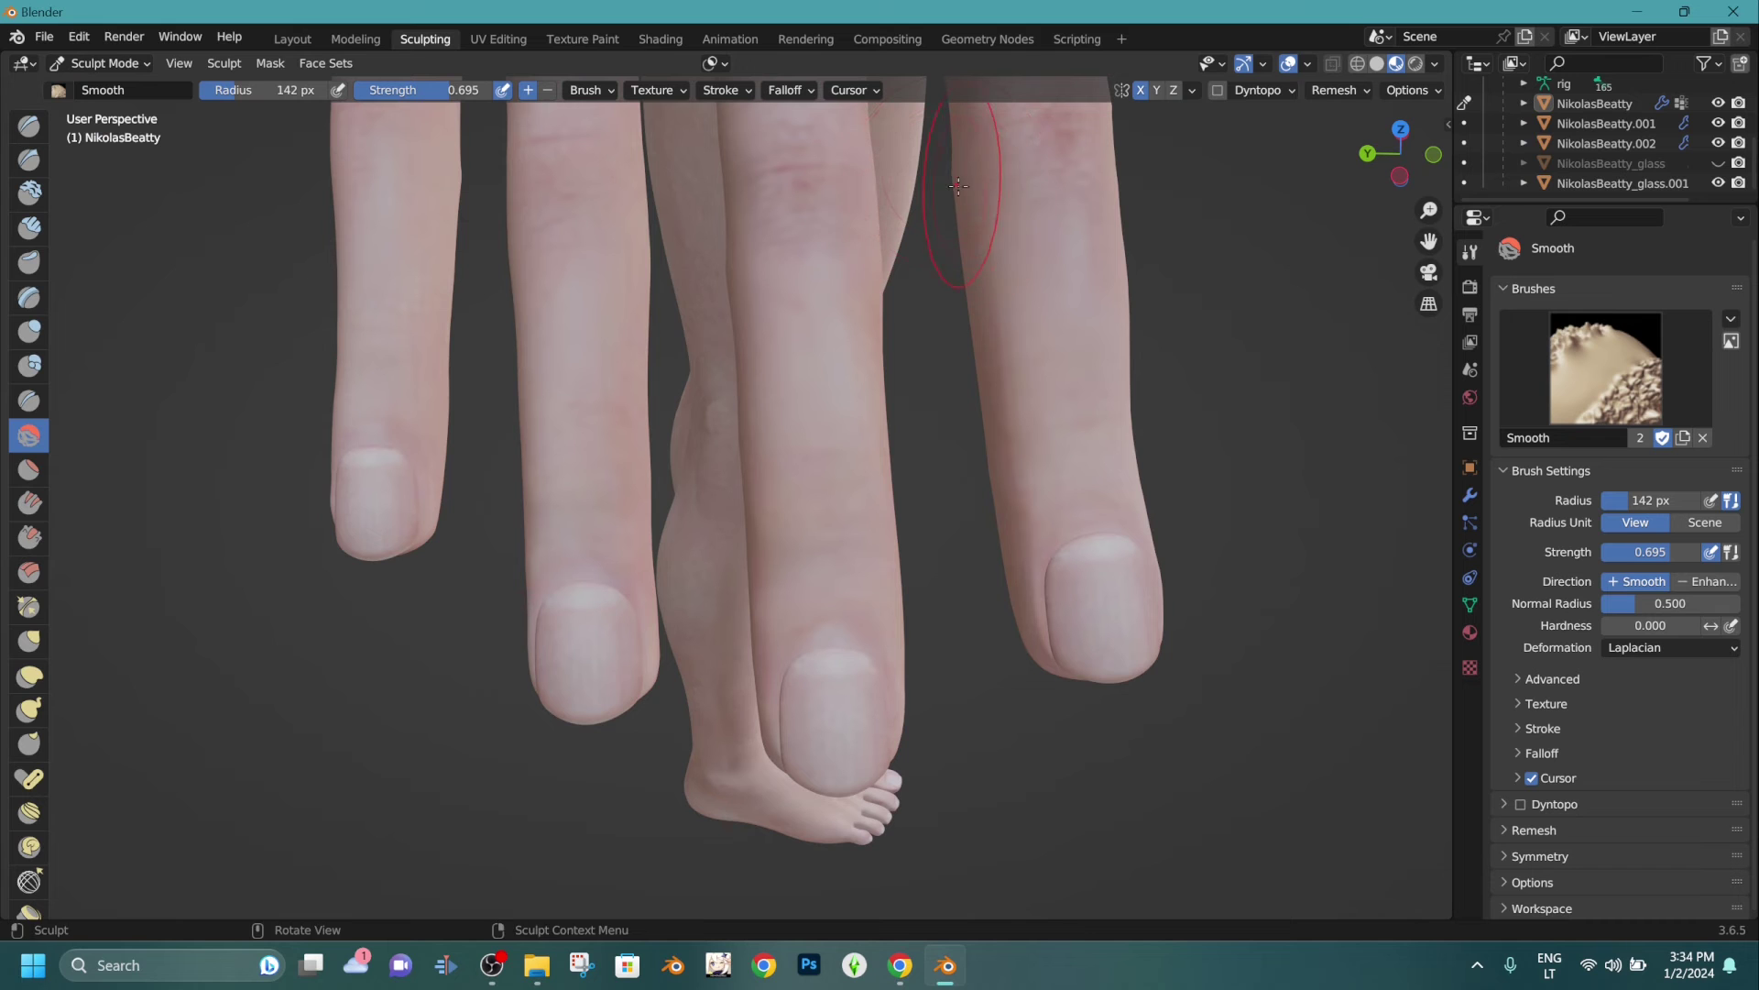
mouse_move(961, 259)
left_mouse_down()
mouse_move(1003, 403)
mouse_move(1005, 547)
left_mouse_up()
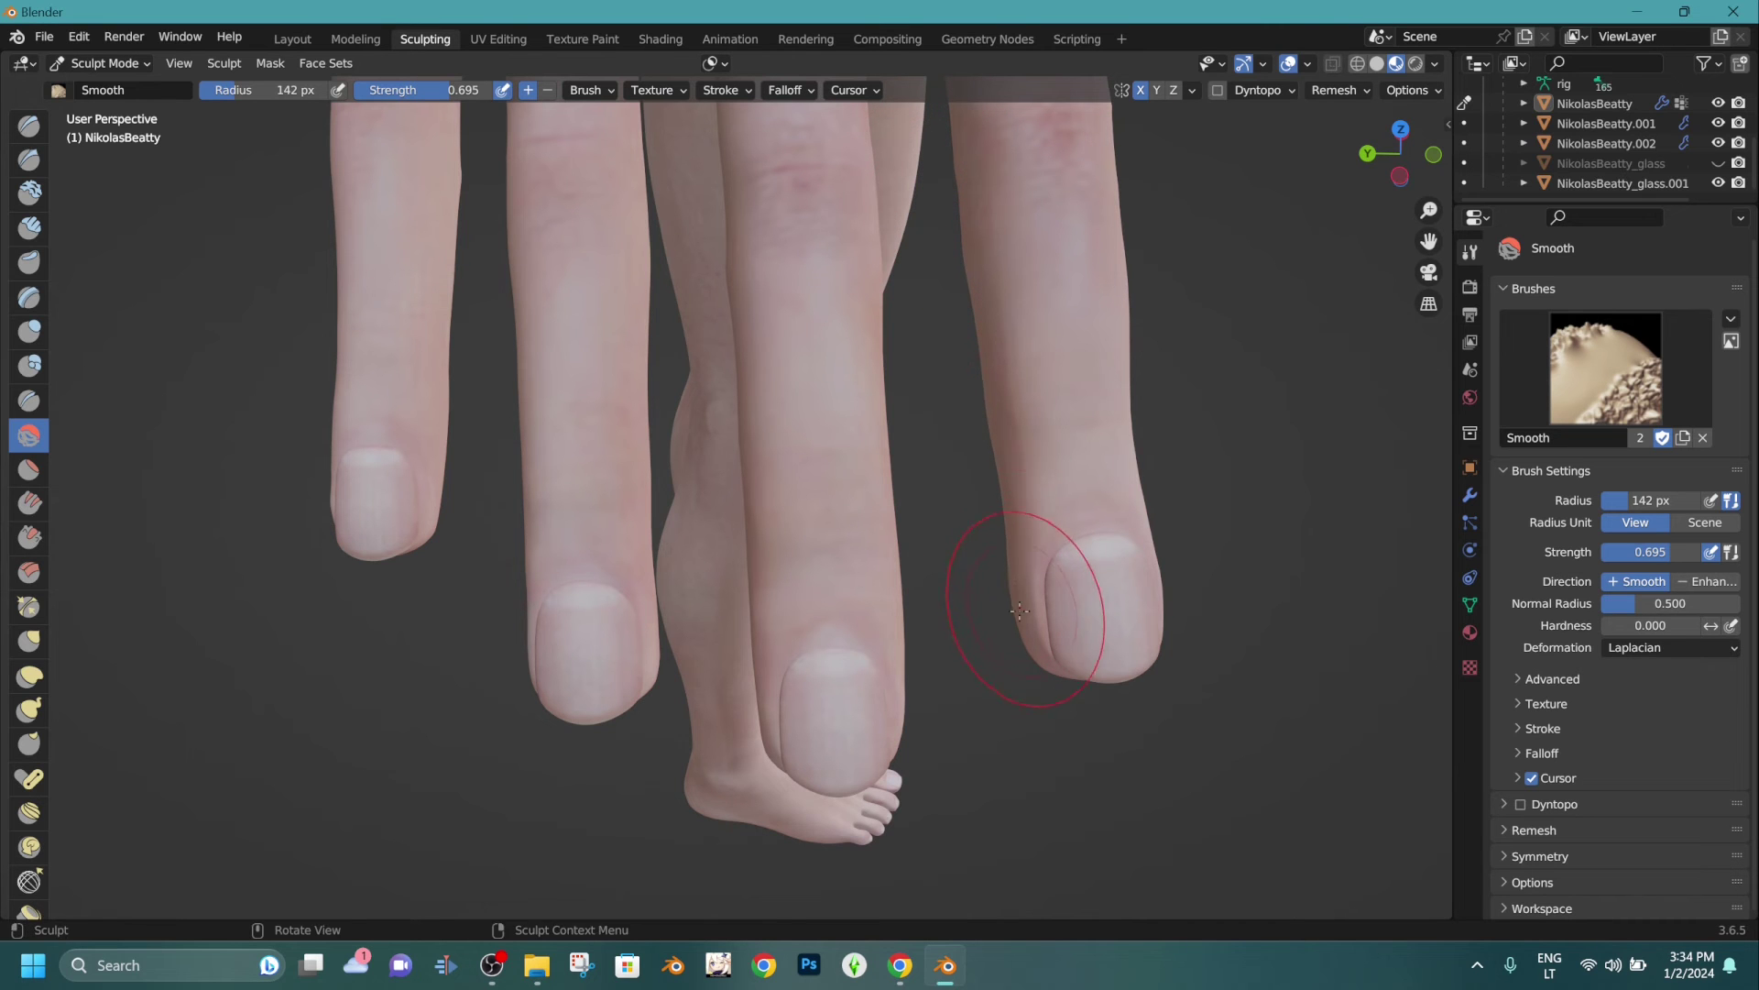
Smooth the web below the thumb and the thumb's palm side toward its tip.
mouse_move(1028, 656)
middle_mouse_down()
mouse_move(1017, 531)
mouse_move(793, 452)
mouse_move(569, 330)
middle_mouse_up()
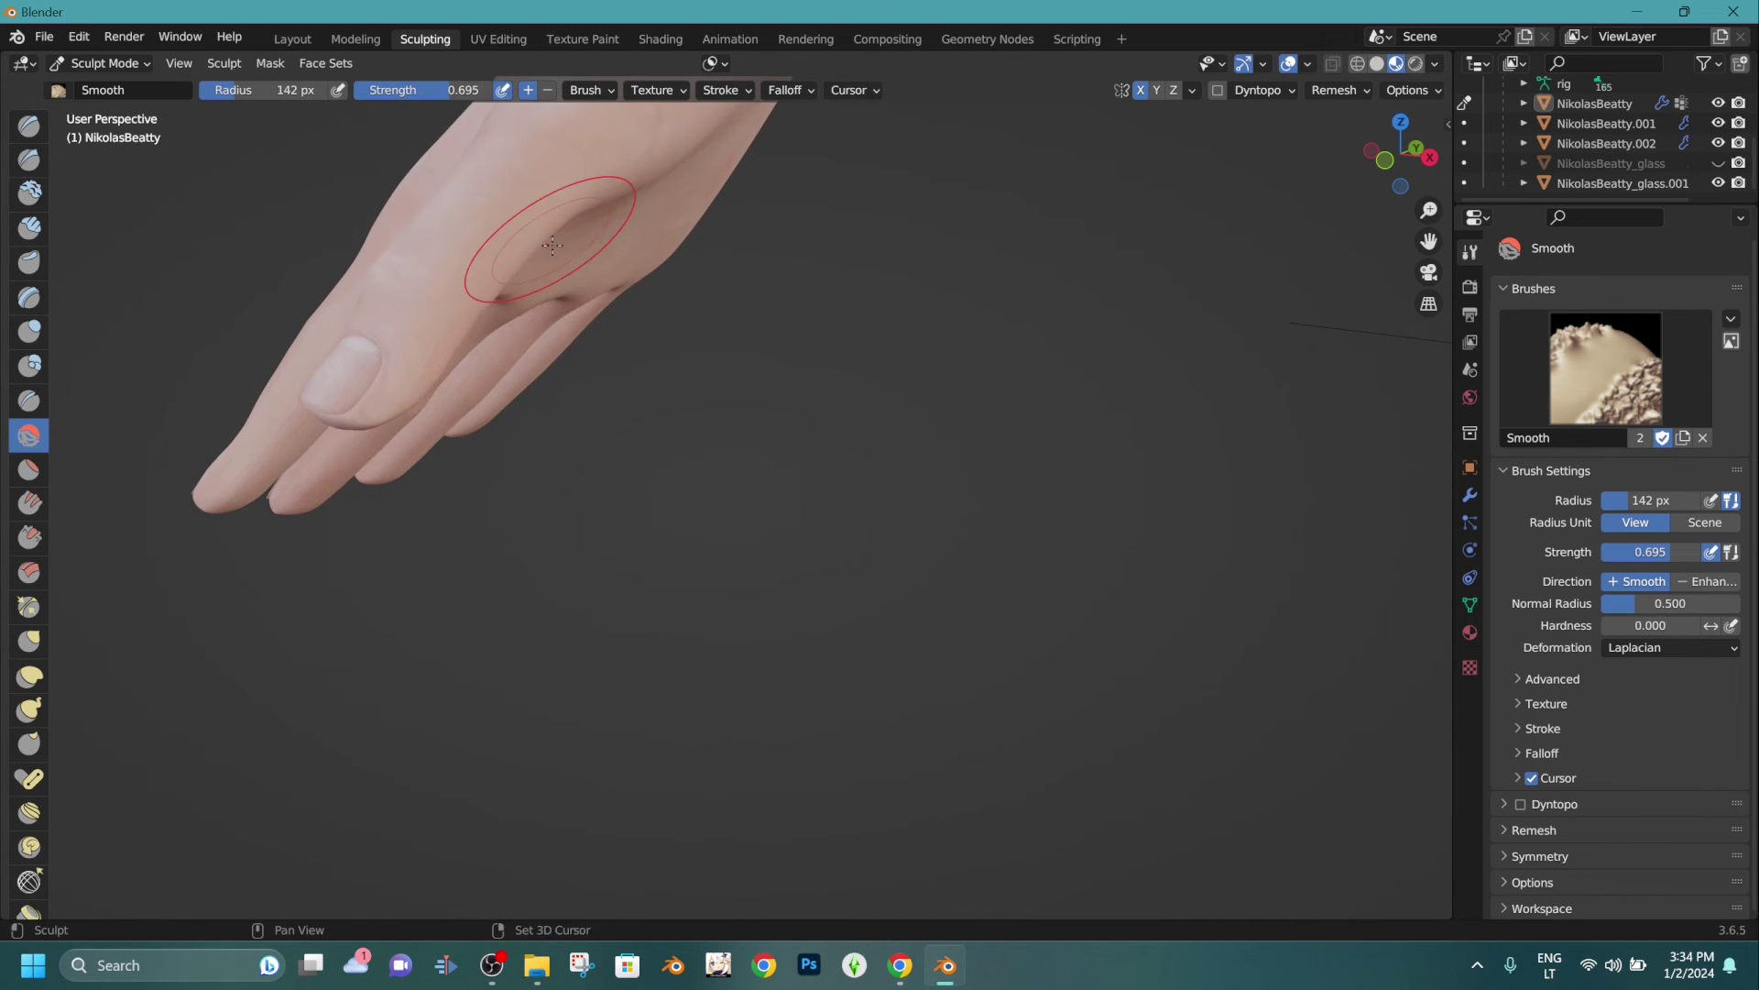
mouse_move(558, 291)
left_mouse_down()
mouse_move(476, 370)
mouse_move(569, 275)
left_mouse_up()
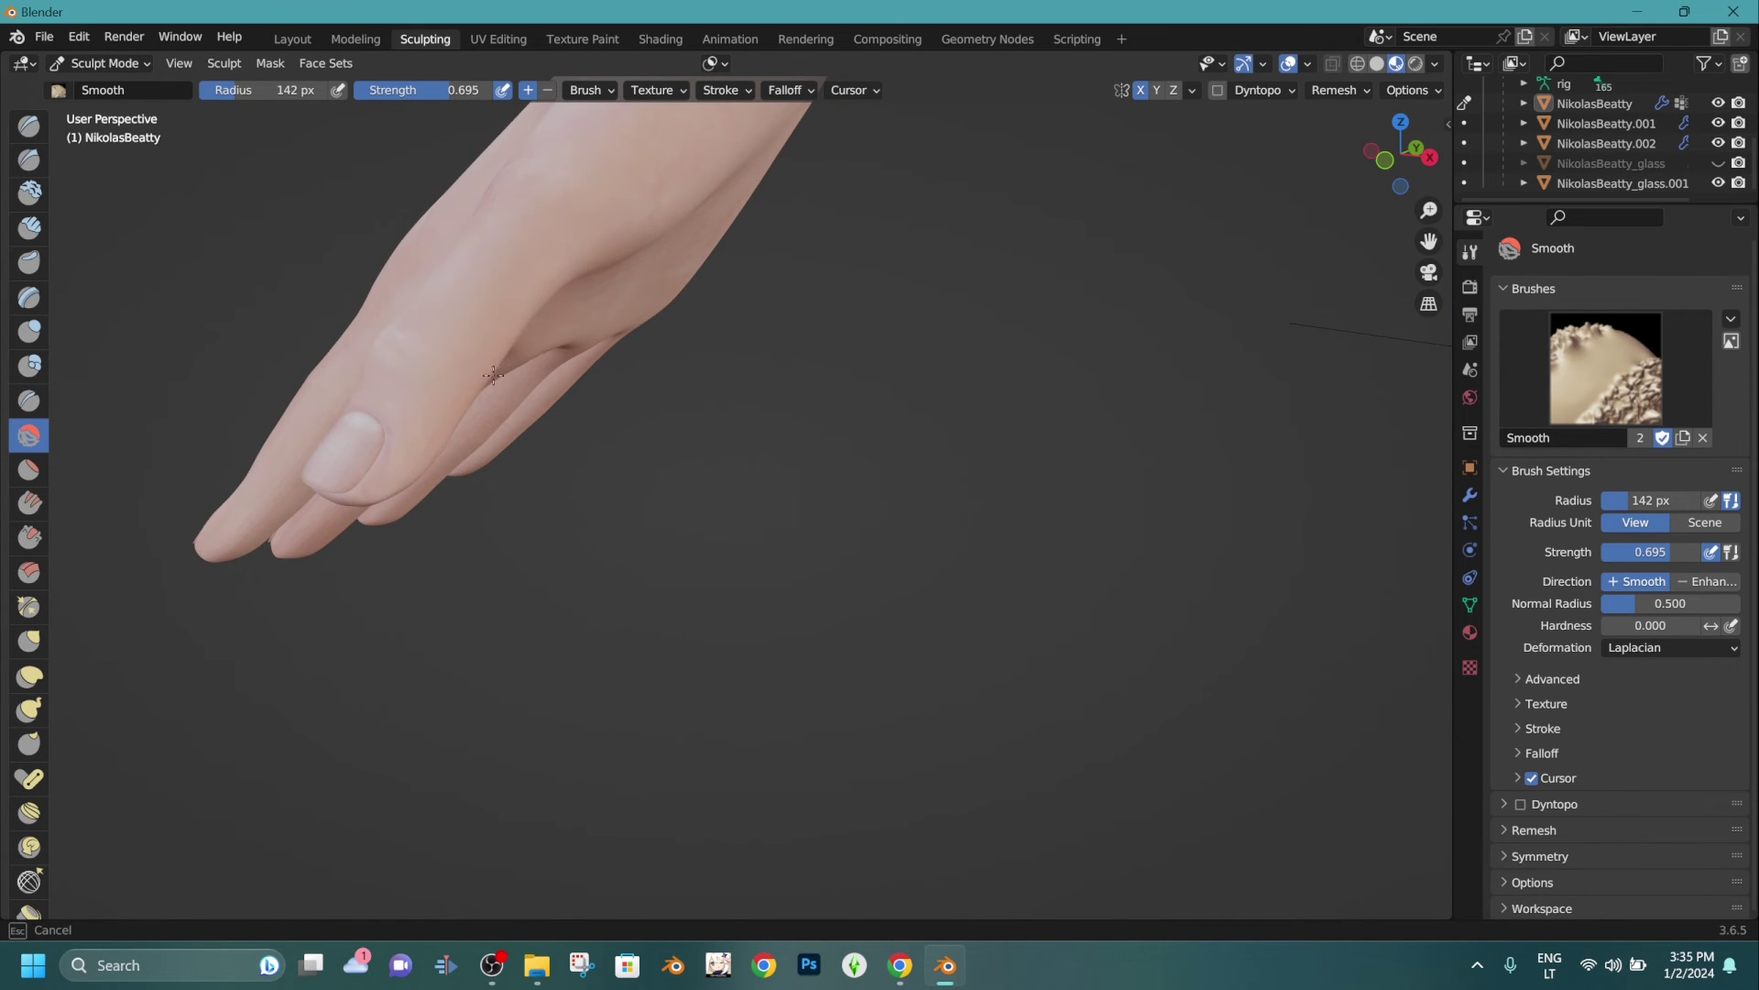
left_click_drag(486, 366, 424, 275)
middle_click_drag(425, 275, 668, 530)
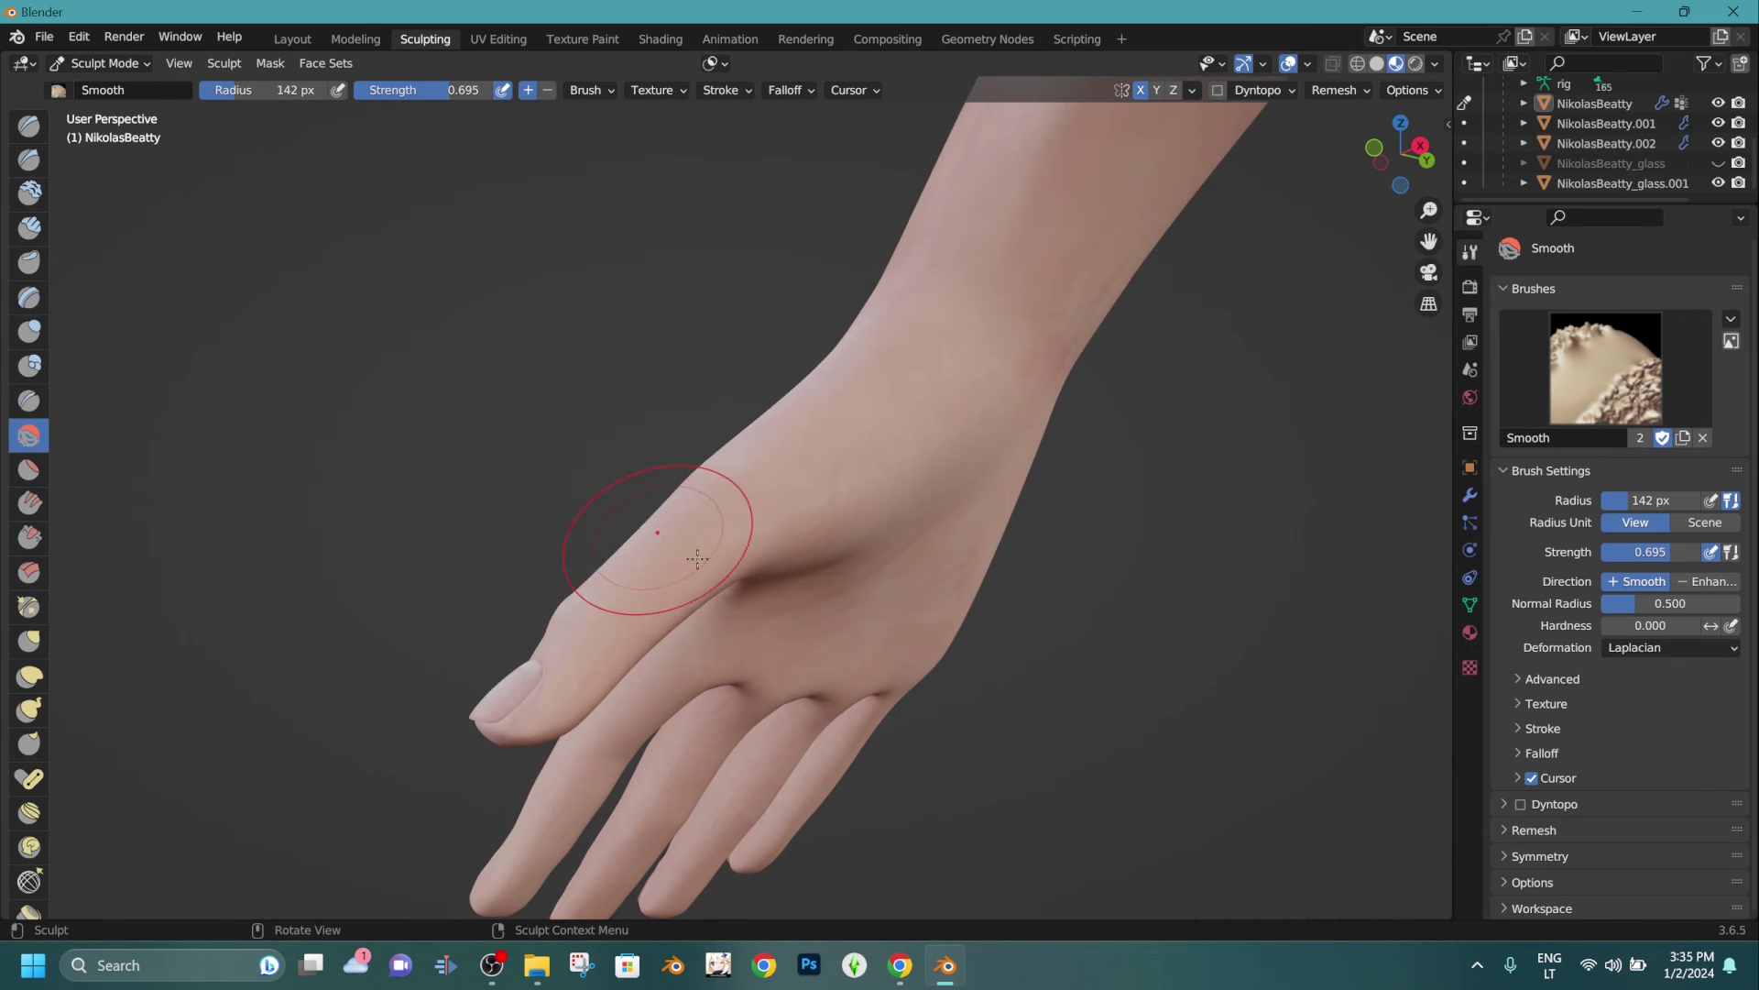
left_click_drag(702, 504, 563, 592)
left_click_drag(654, 551, 608, 591)
Smooth the thumb's outer edge down its length and around the side of the nail.
mouse_move(596, 412)
middle_mouse_down()
mouse_move(710, 504)
mouse_move(825, 559)
mouse_move(772, 498)
mouse_move(842, 507)
middle_mouse_up()
left_click_drag(842, 506, 887, 667)
mouse_move(838, 646)
middle_mouse_down()
mouse_move(687, 620)
mouse_move(739, 628)
mouse_move(689, 566)
middle_mouse_up()
middle_click_drag(689, 567, 672, 603)
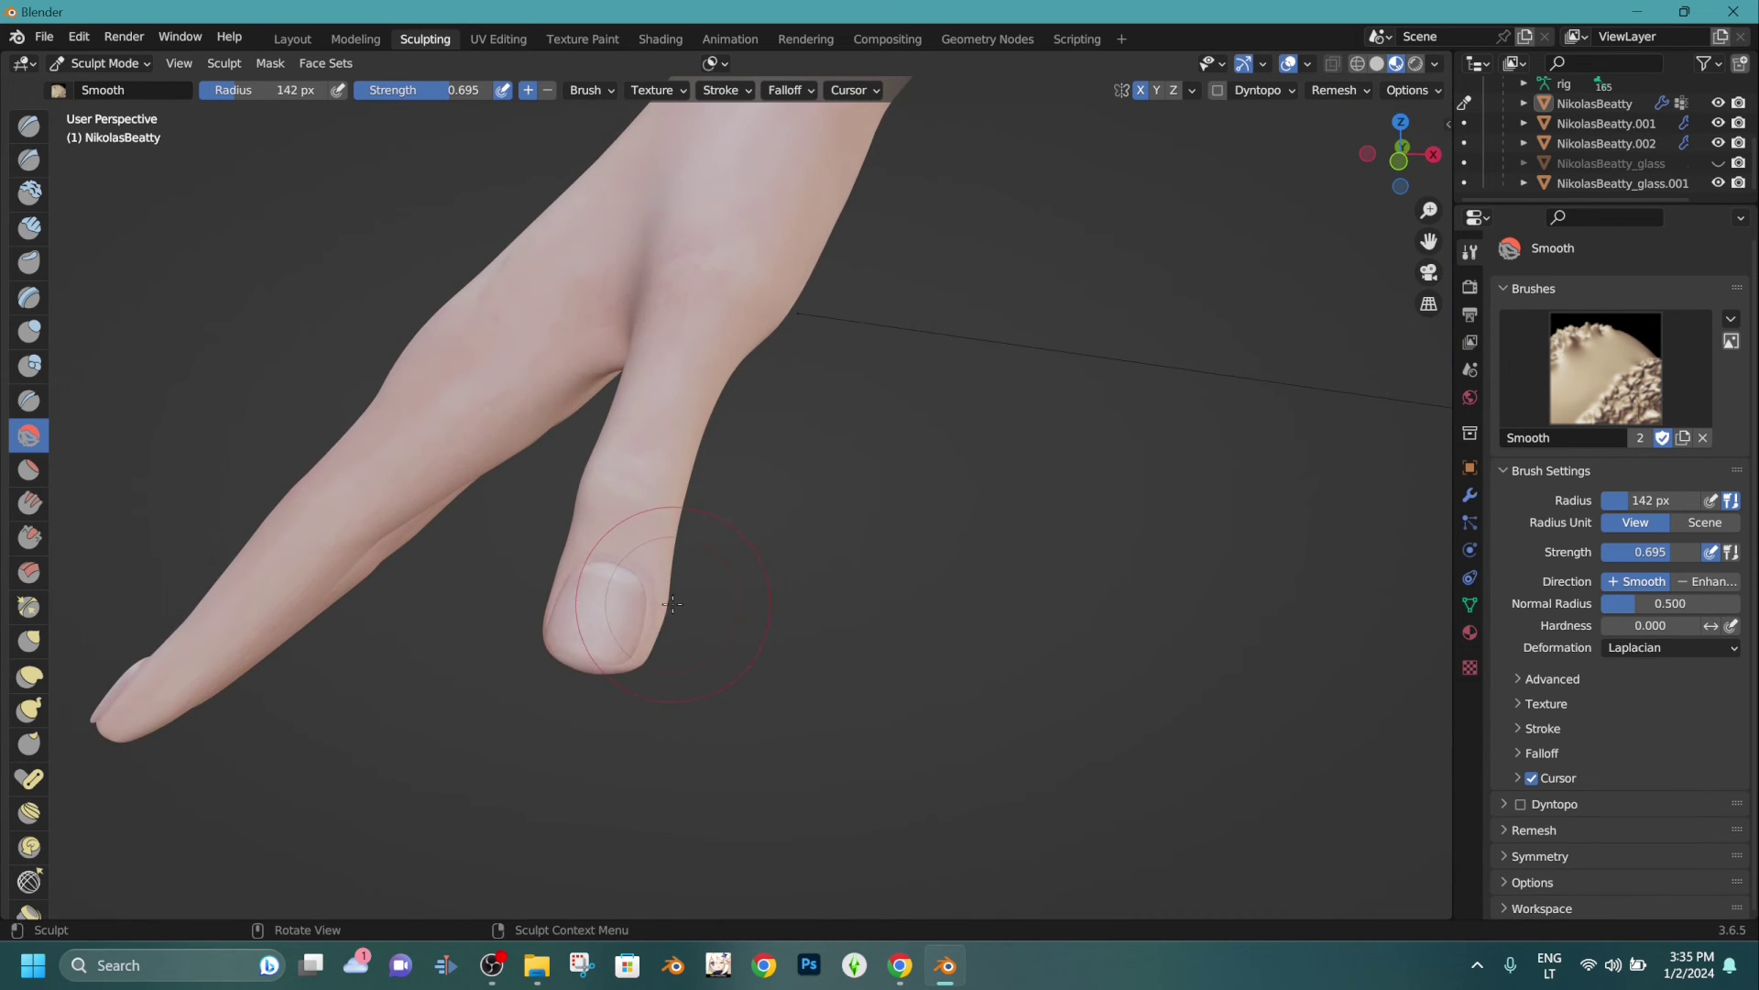
left_click_drag(645, 669, 675, 604)
mouse_move(656, 602)
middle_mouse_down()
mouse_move(559, 522)
mouse_move(672, 518)
middle_mouse_up()
From the palm side, smooth the undersides of the index, middle, ring and little fingers.
mouse_move(644, 604)
middle_mouse_down()
mouse_move(618, 613)
mouse_move(899, 387)
mouse_move(1006, 417)
mouse_move(916, 394)
mouse_move(827, 328)
middle_mouse_up()
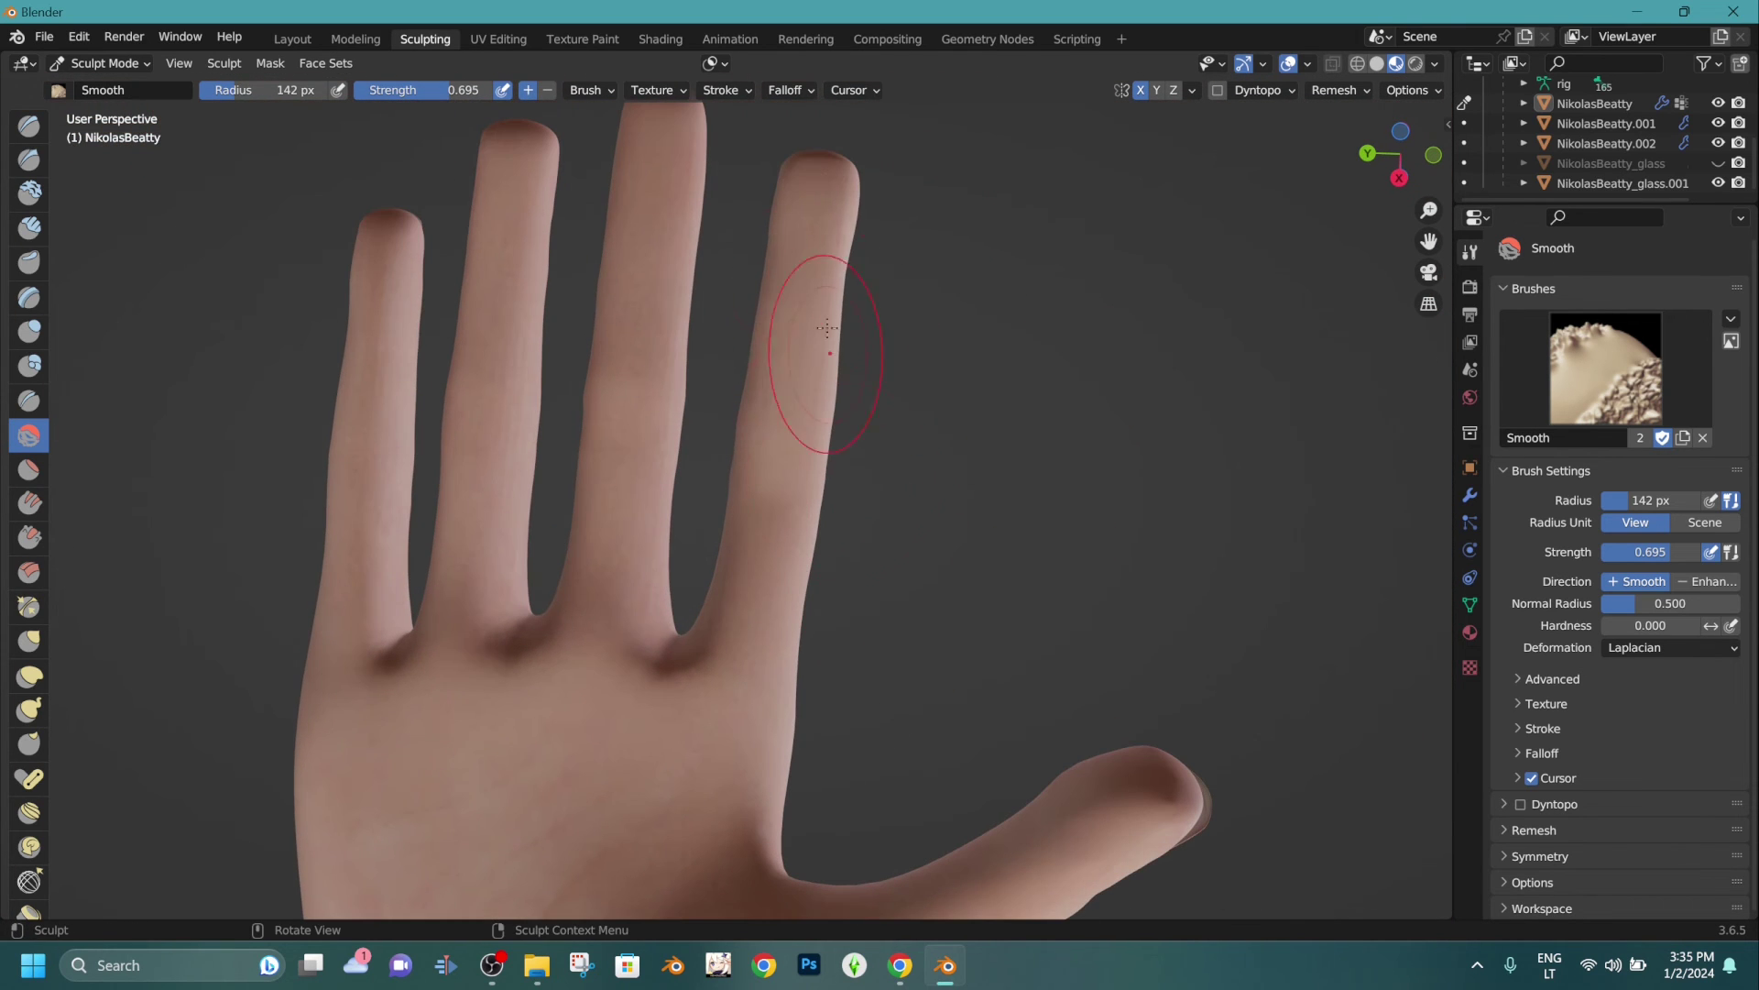
left_click_drag(759, 627, 770, 481)
left_click_drag(637, 246, 635, 568)
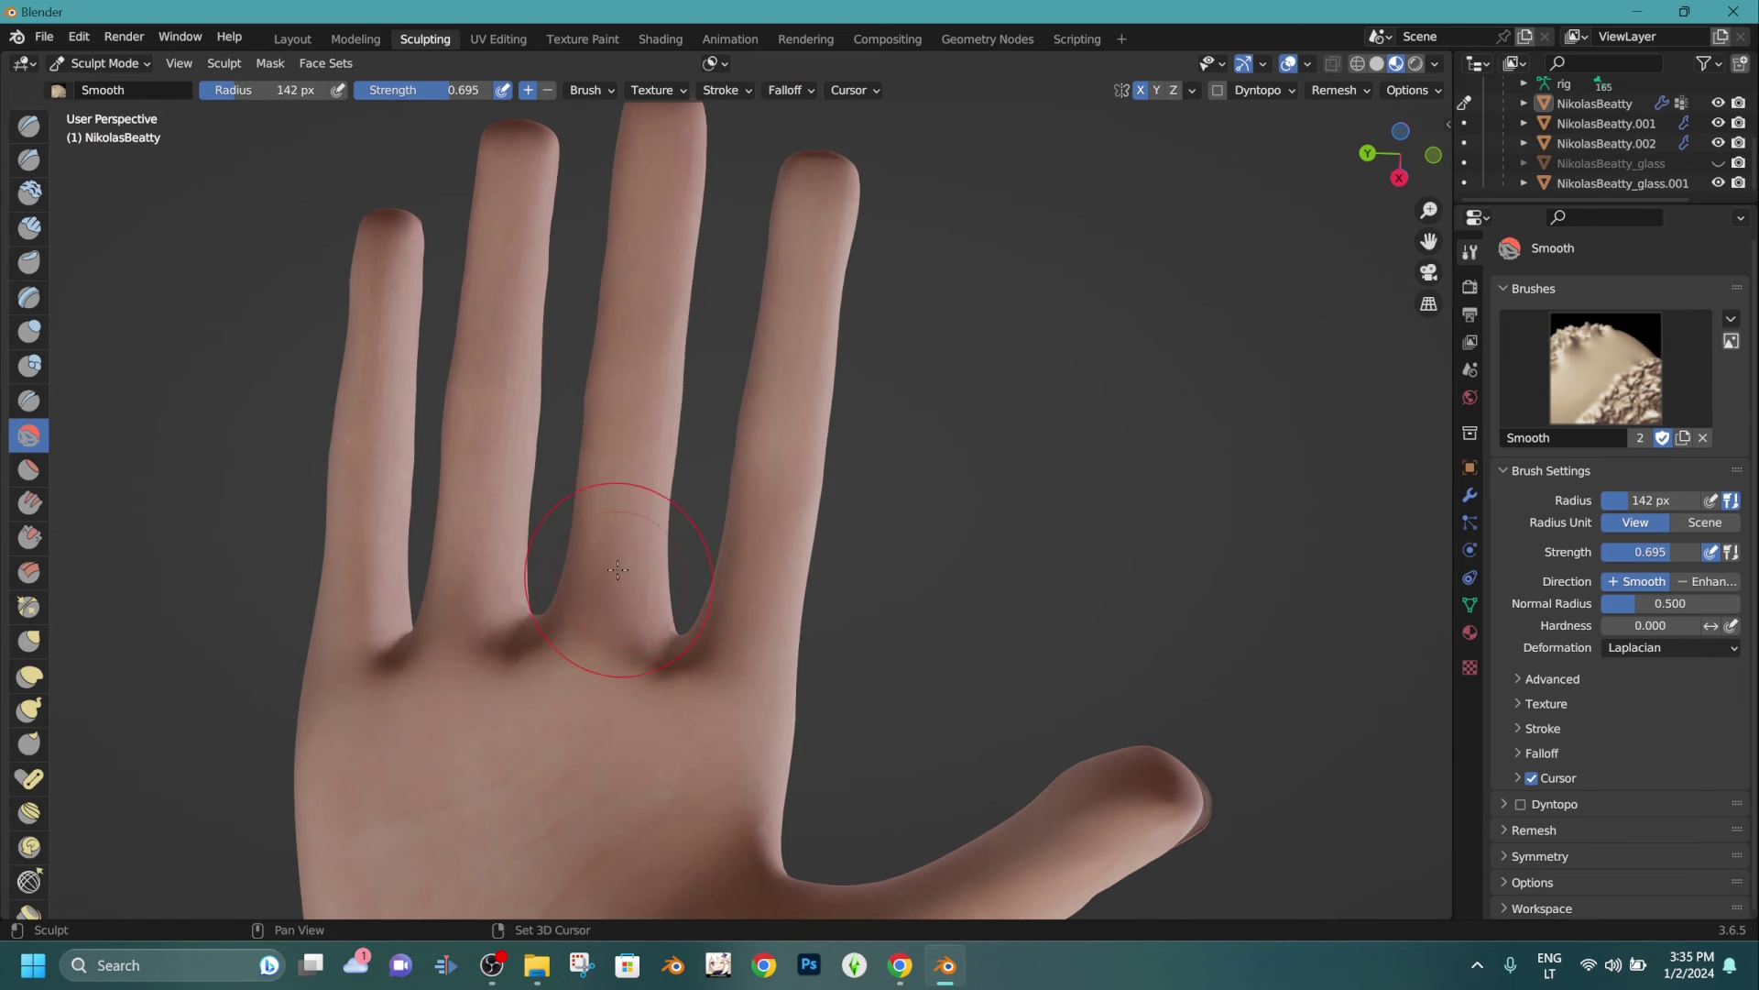
middle_click_drag(577, 293, 650, 285, "shift")
left_click_drag(569, 218, 574, 345)
left_click_drag(550, 593, 563, 633)
left_click_drag(454, 345, 458, 596)
Build up the knuckles at the base of the fingers with the Draw brush at 142 px radius and 0.500 strength.
mouse_move(458, 595)
middle_mouse_down()
mouse_move(570, 872)
mouse_move(744, 671)
mouse_move(623, 632)
middle_mouse_up()
left_click(25, 129)
mouse_move(633, 206)
middle_mouse_down()
mouse_move(1003, 224)
mouse_move(806, 188)
mouse_move(883, 385)
middle_mouse_up()
scroll(883, 492, "up", 4)
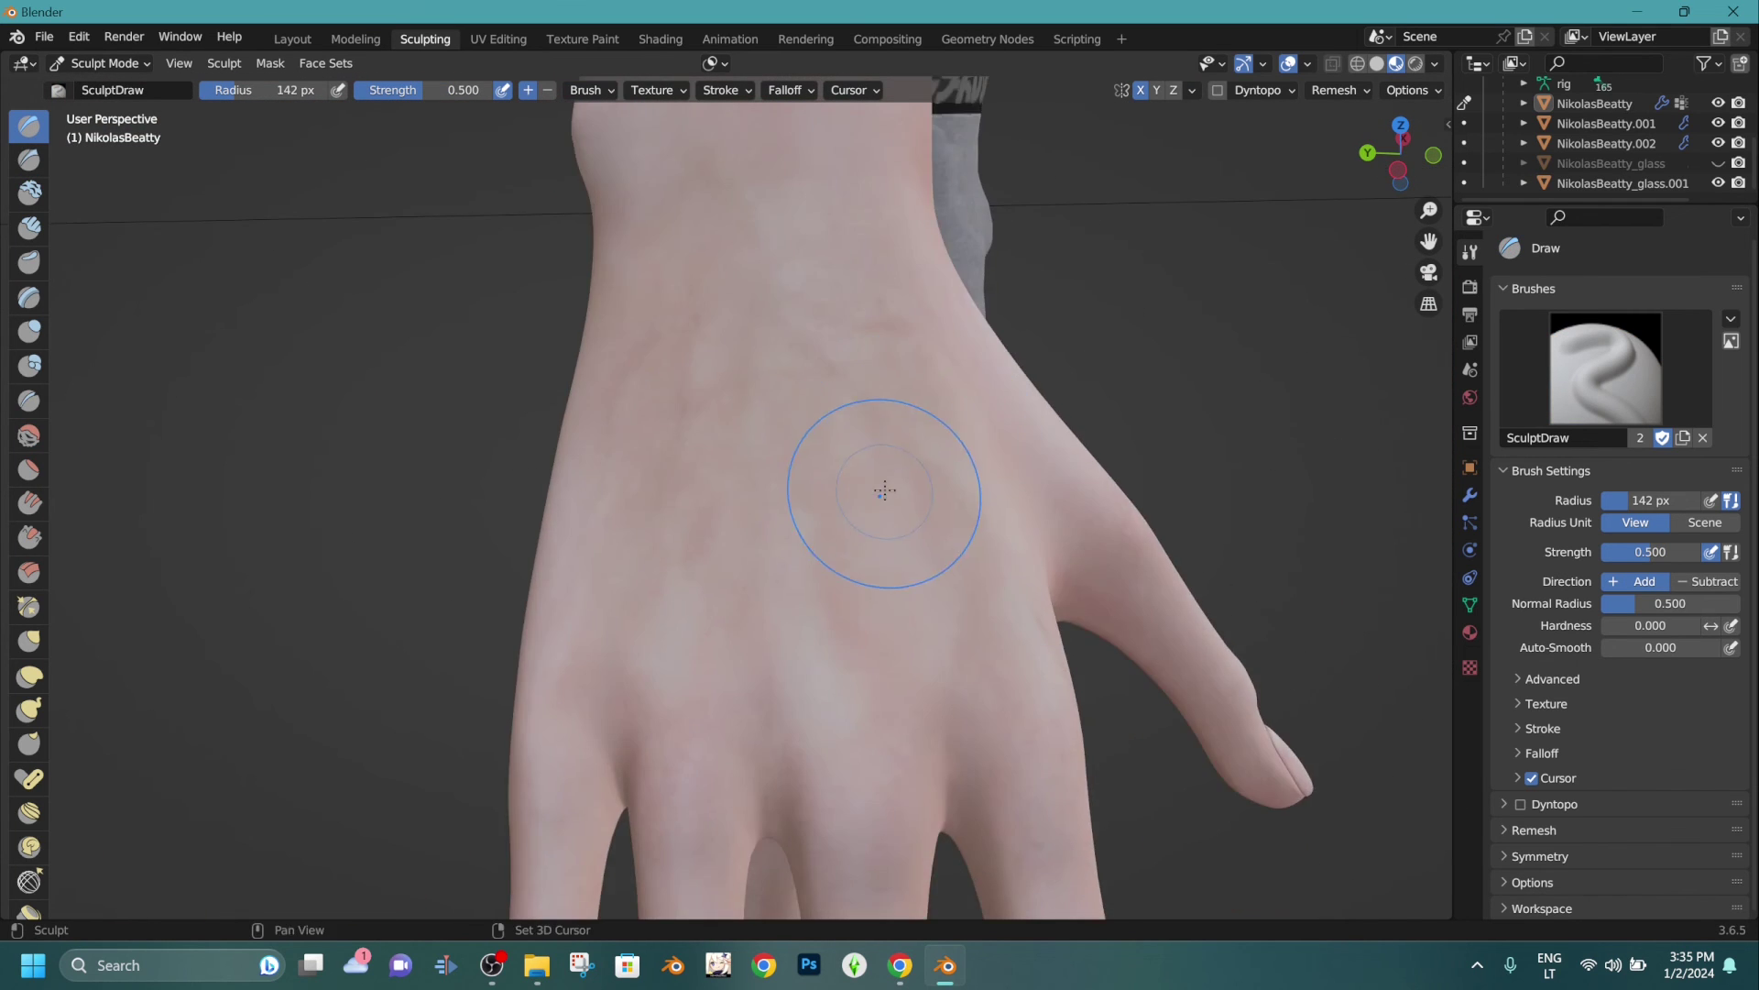
middle_click_drag(834, 492, 981, 211, "shift")
scroll(982, 212, "up", 2)
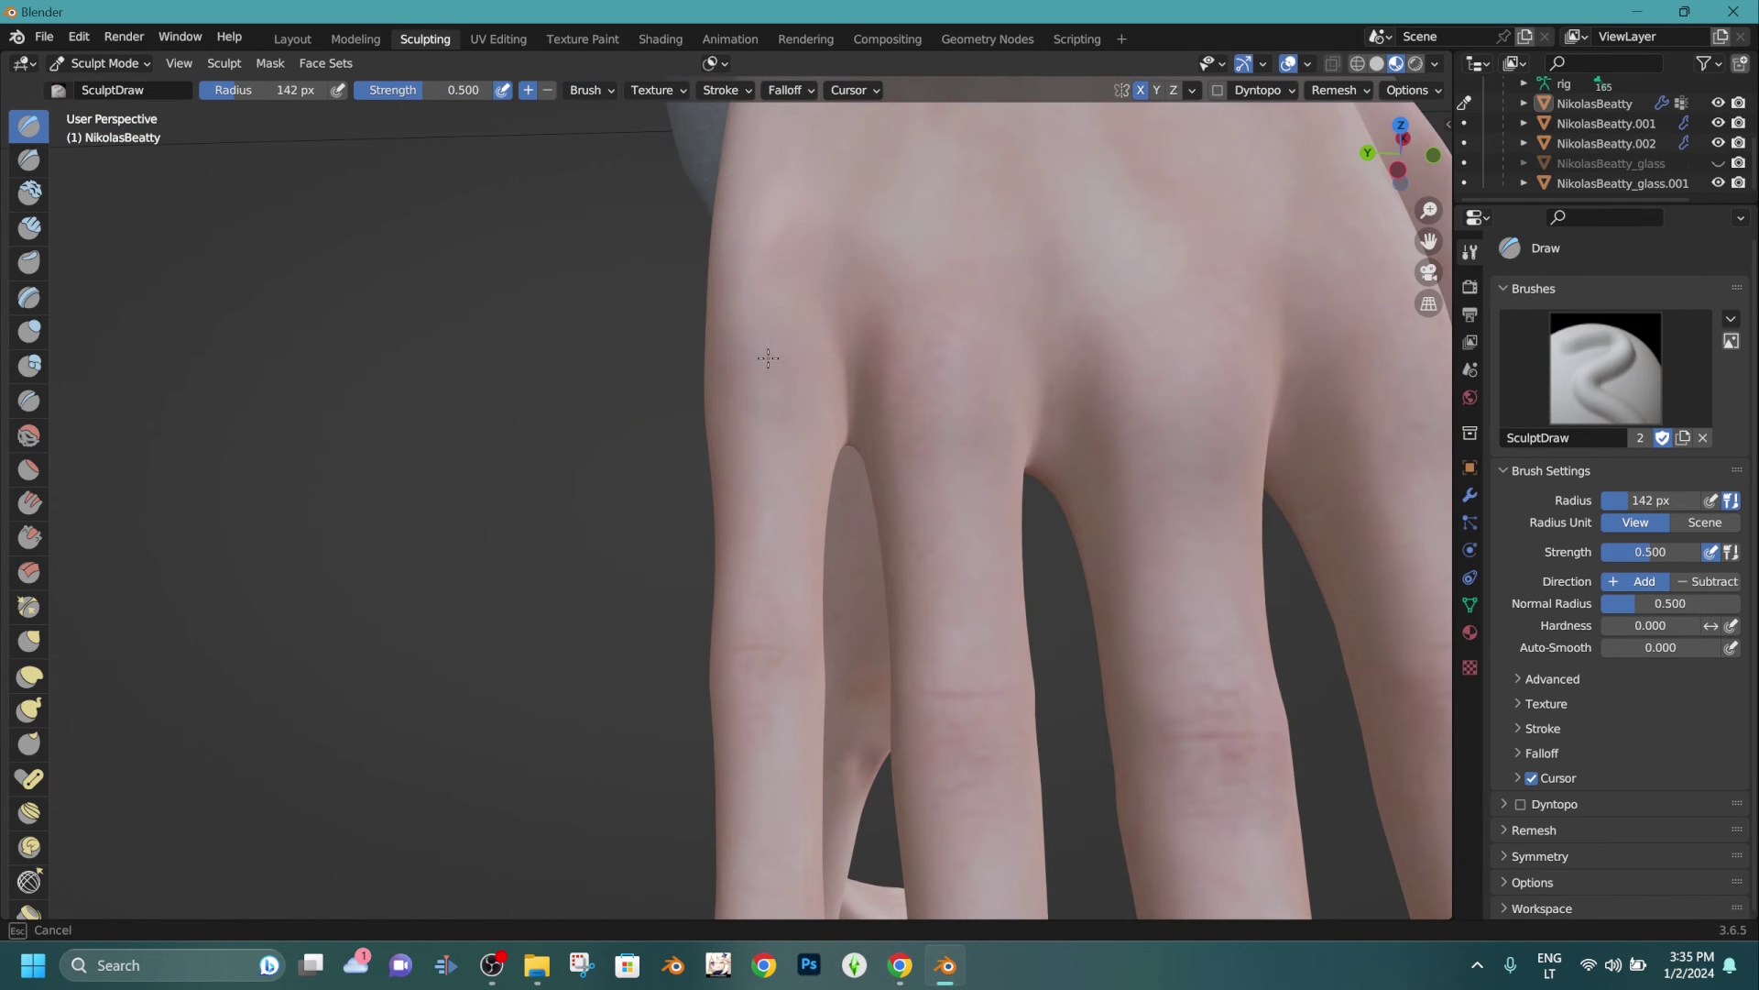
middle_click_drag(1017, 324, 854, 361, "shift")
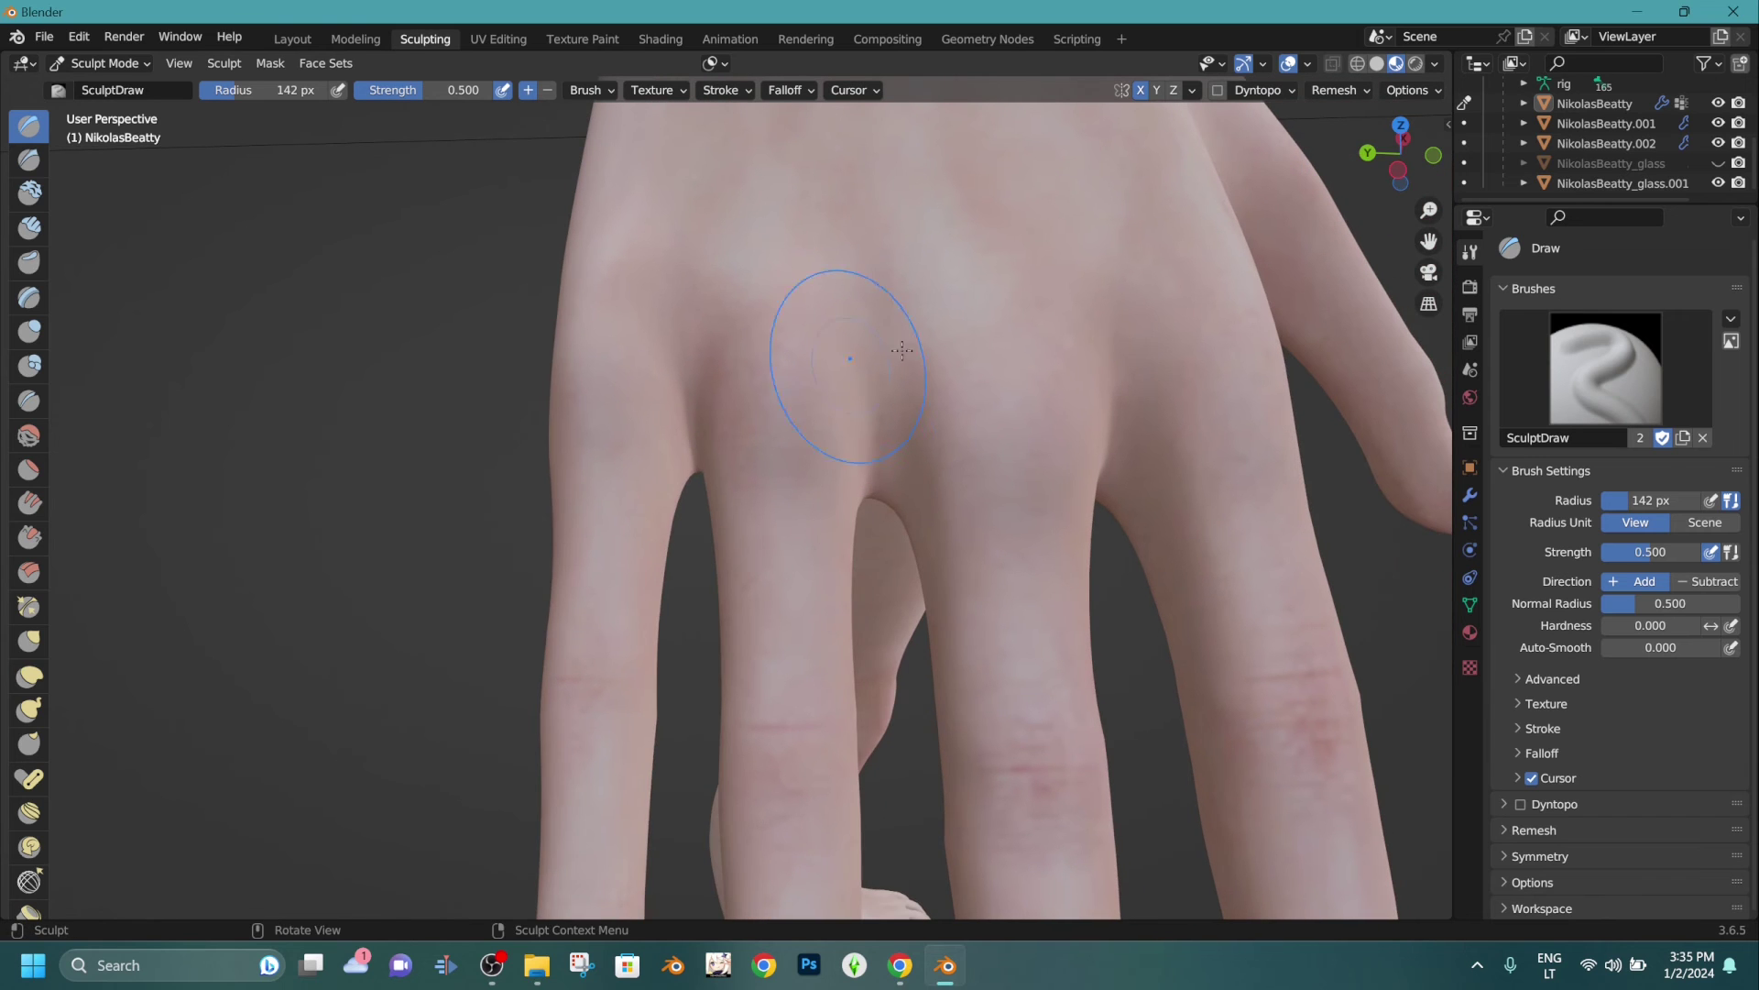
mouse_move(1008, 334)
left_mouse_down()
mouse_move(1002, 420)
mouse_move(1012, 403)
left_mouse_up()
middle_click_drag(1024, 390, 918, 409, "shift")
left_click_drag(1041, 330, 1054, 431)
middle_click_drag(1056, 467, 1212, 246, "shift")
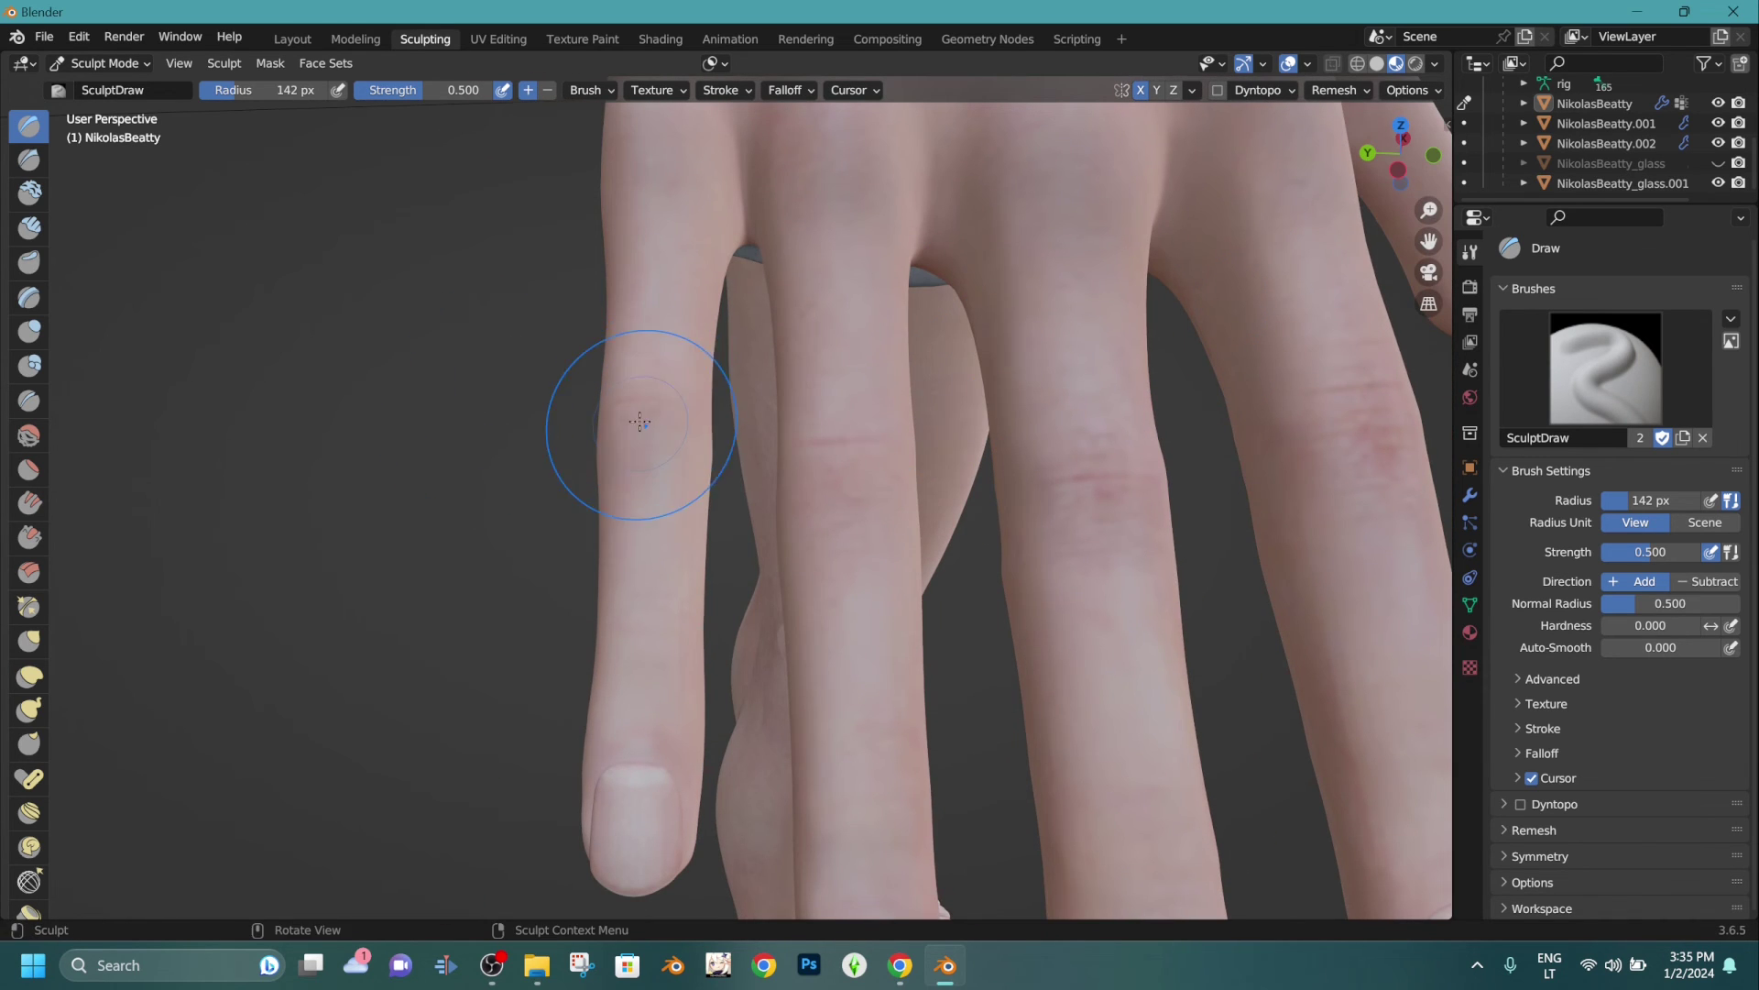
Raise the middle joints of the fingers with the Draw brush, working across to the index finger.
left_click_drag(850, 452, 844, 504)
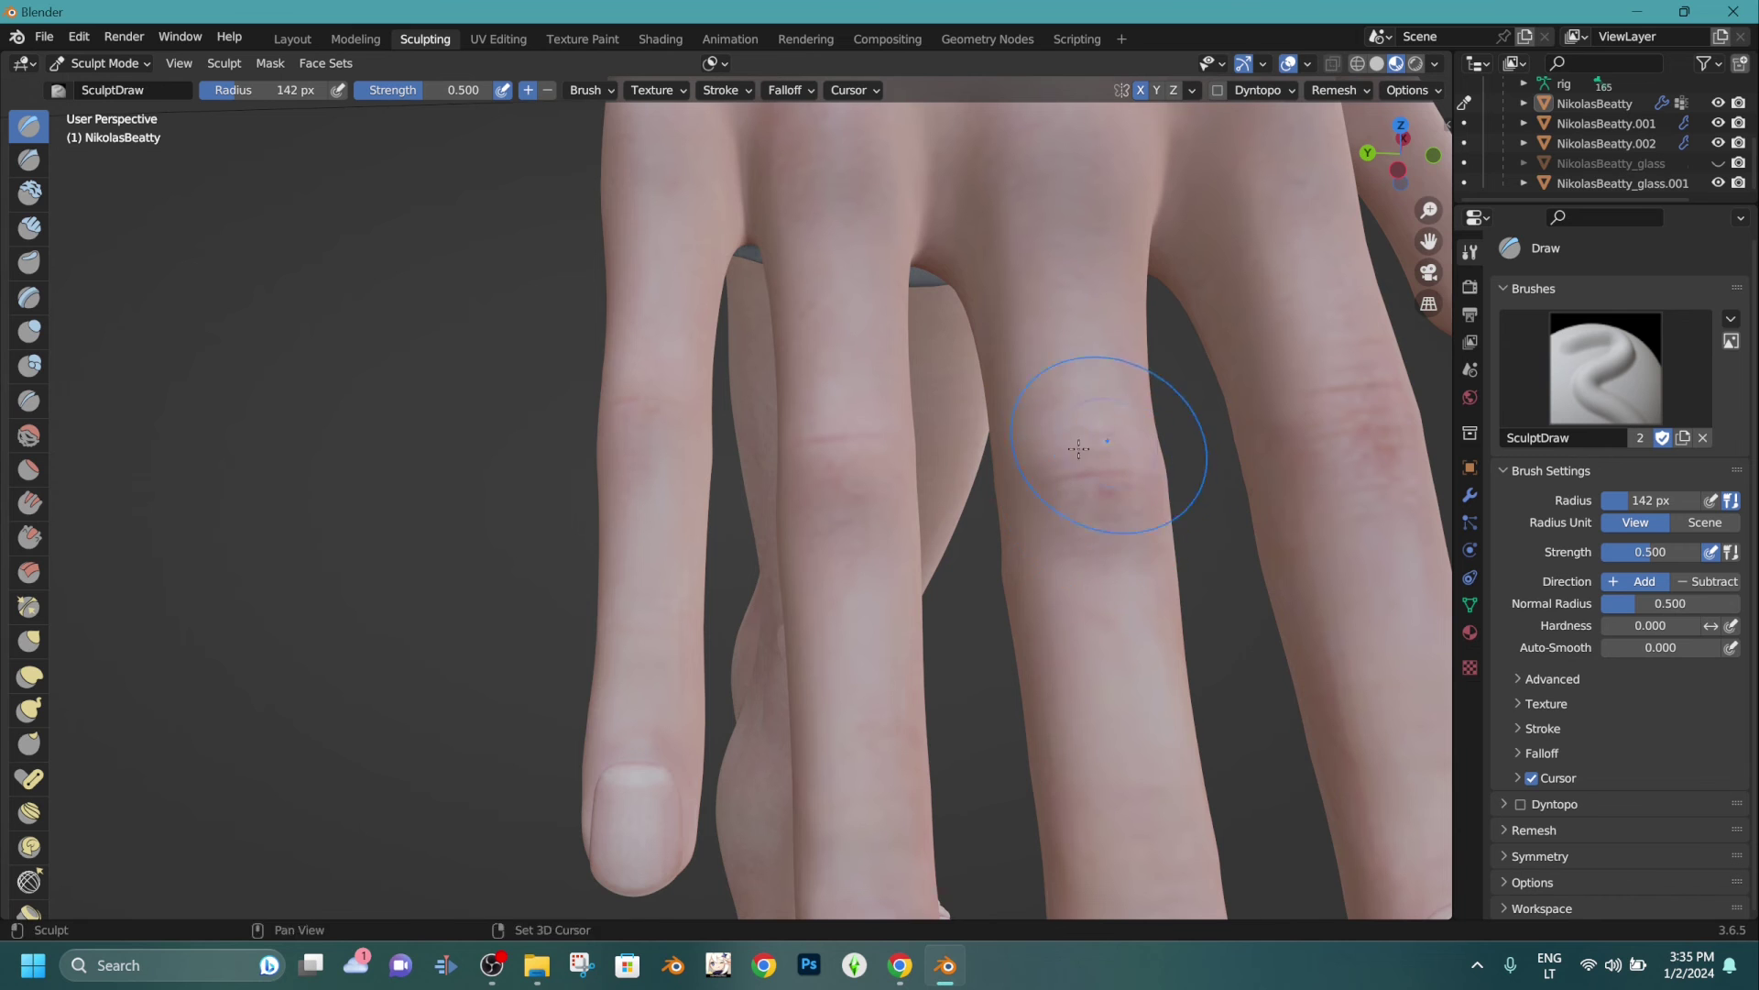
middle_click_drag(1111, 459, 797, 513, "shift")
left_click_drag(1054, 431, 1054, 521)
Add volume with the Draw brush on the end joints of the fingers, just above the nails.
scroll(1019, 445, "down", 3)
middle_click_drag(1019, 445, 807, 412)
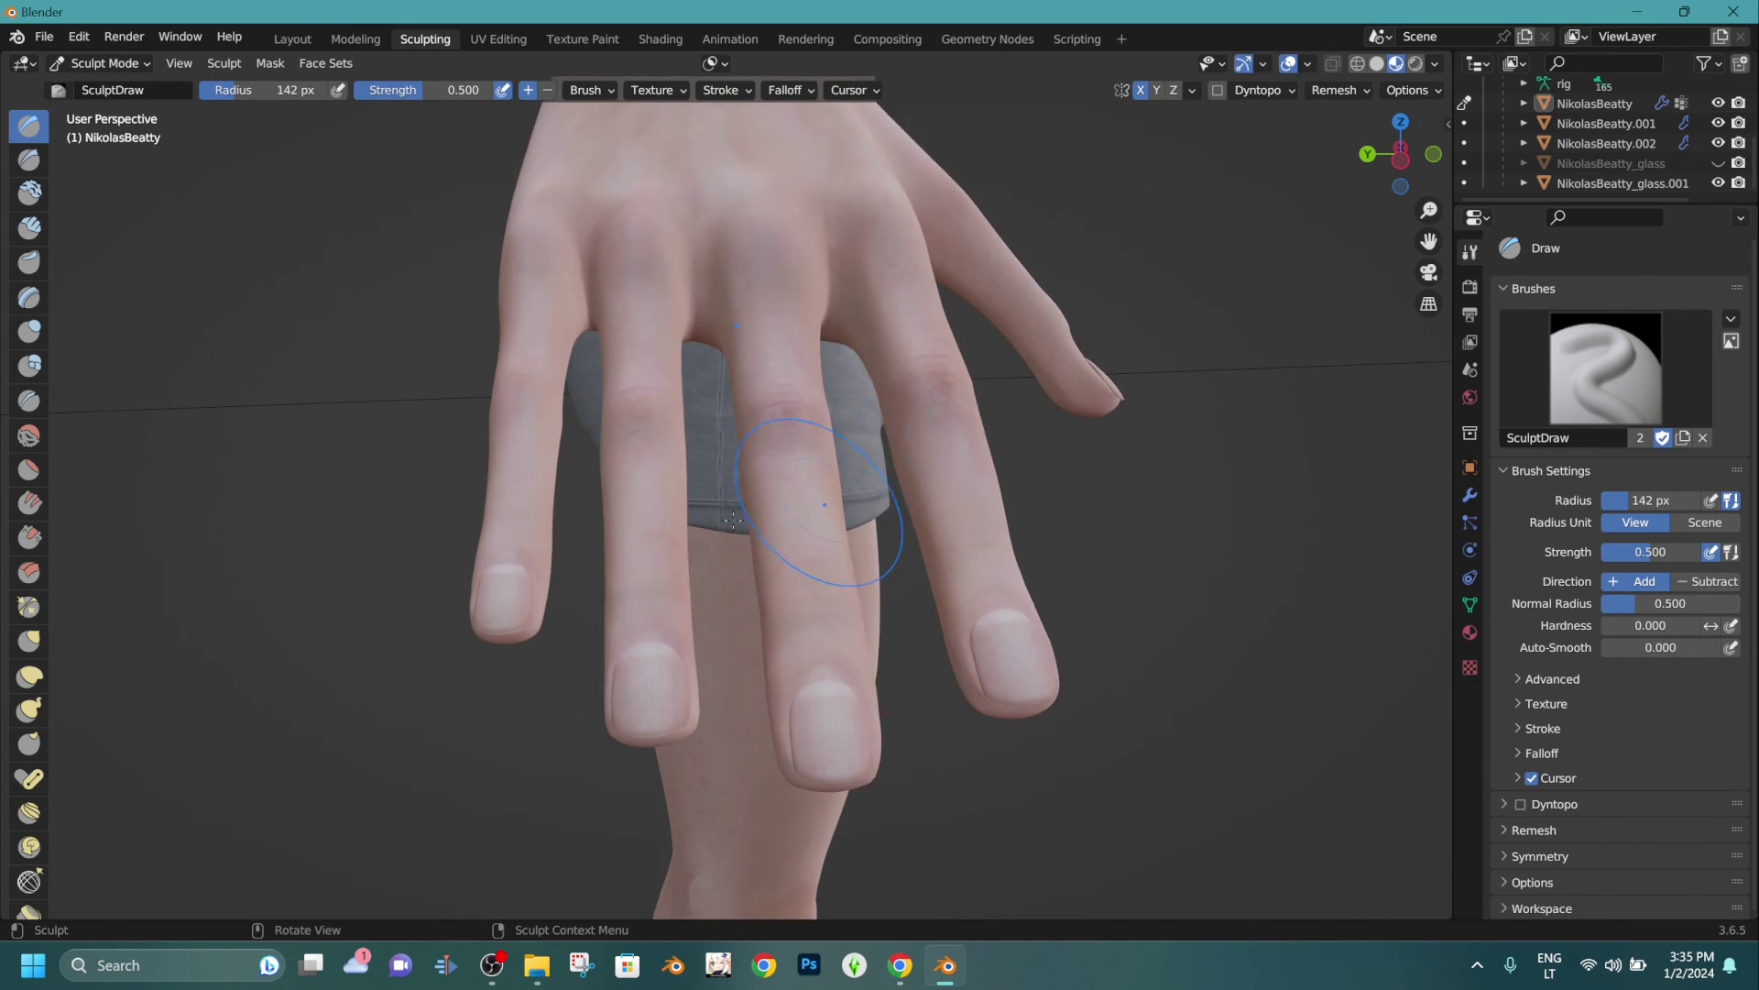
scroll(733, 440, "up", 4)
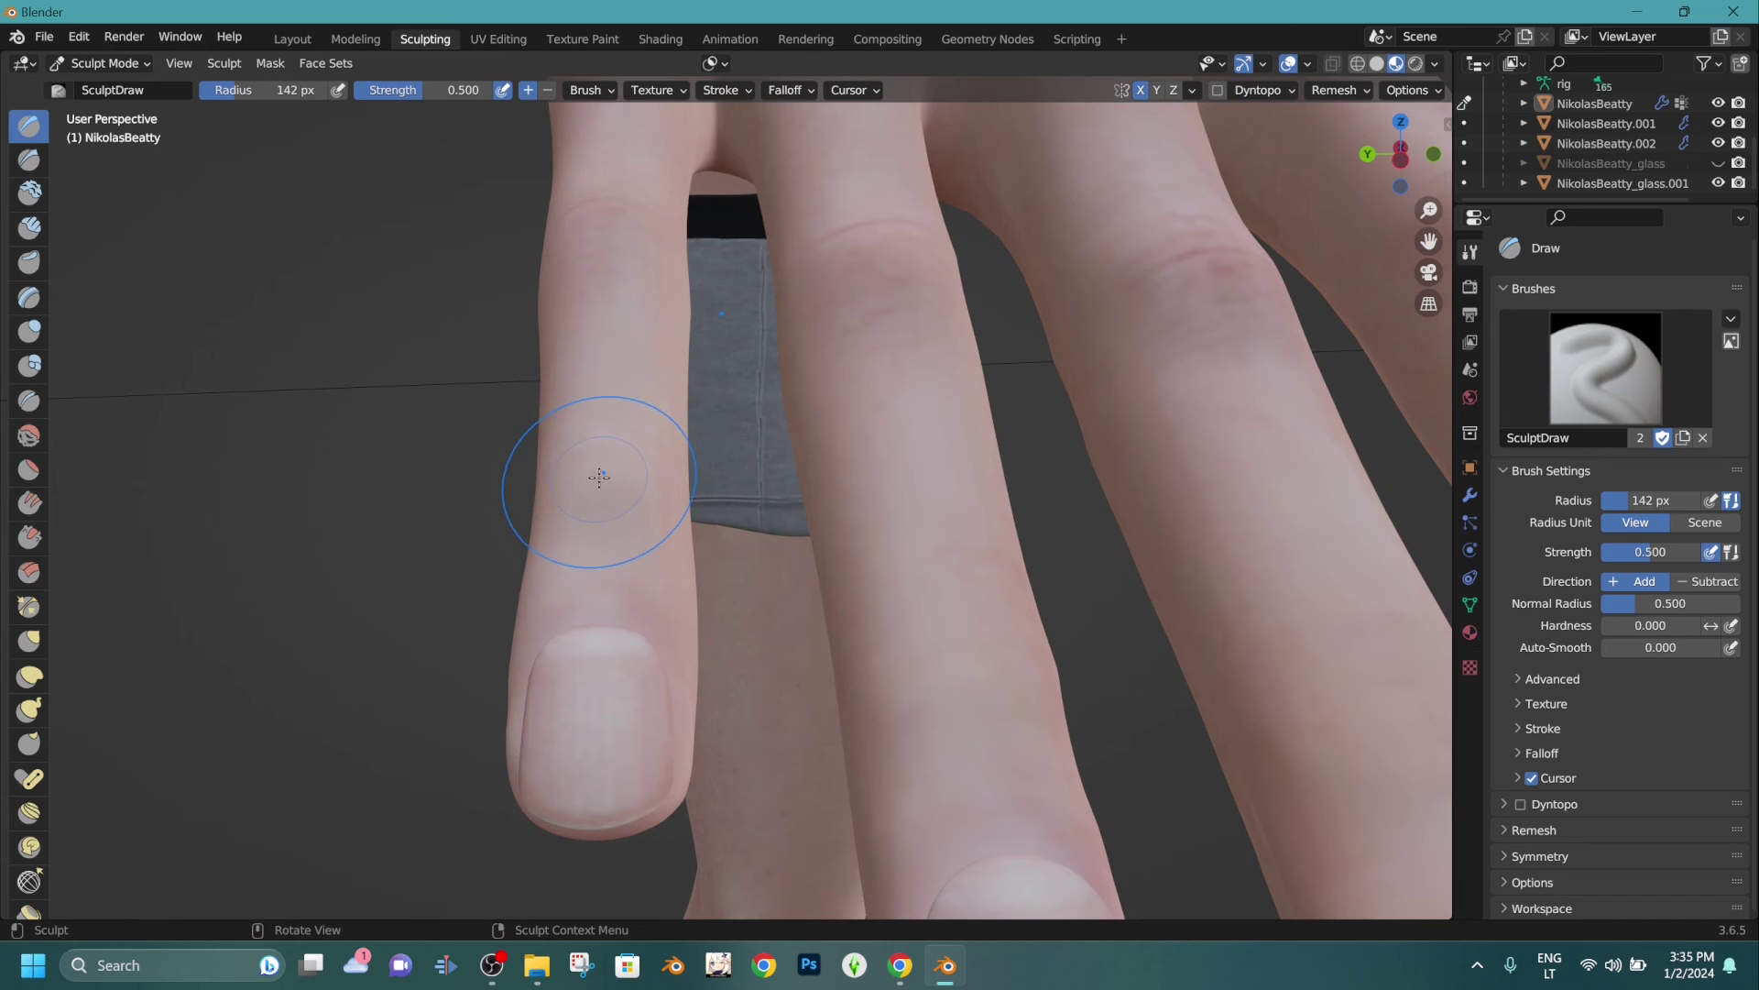
middle_click_drag(985, 614, 852, 507, "shift")
scroll(852, 591, "down", 2)
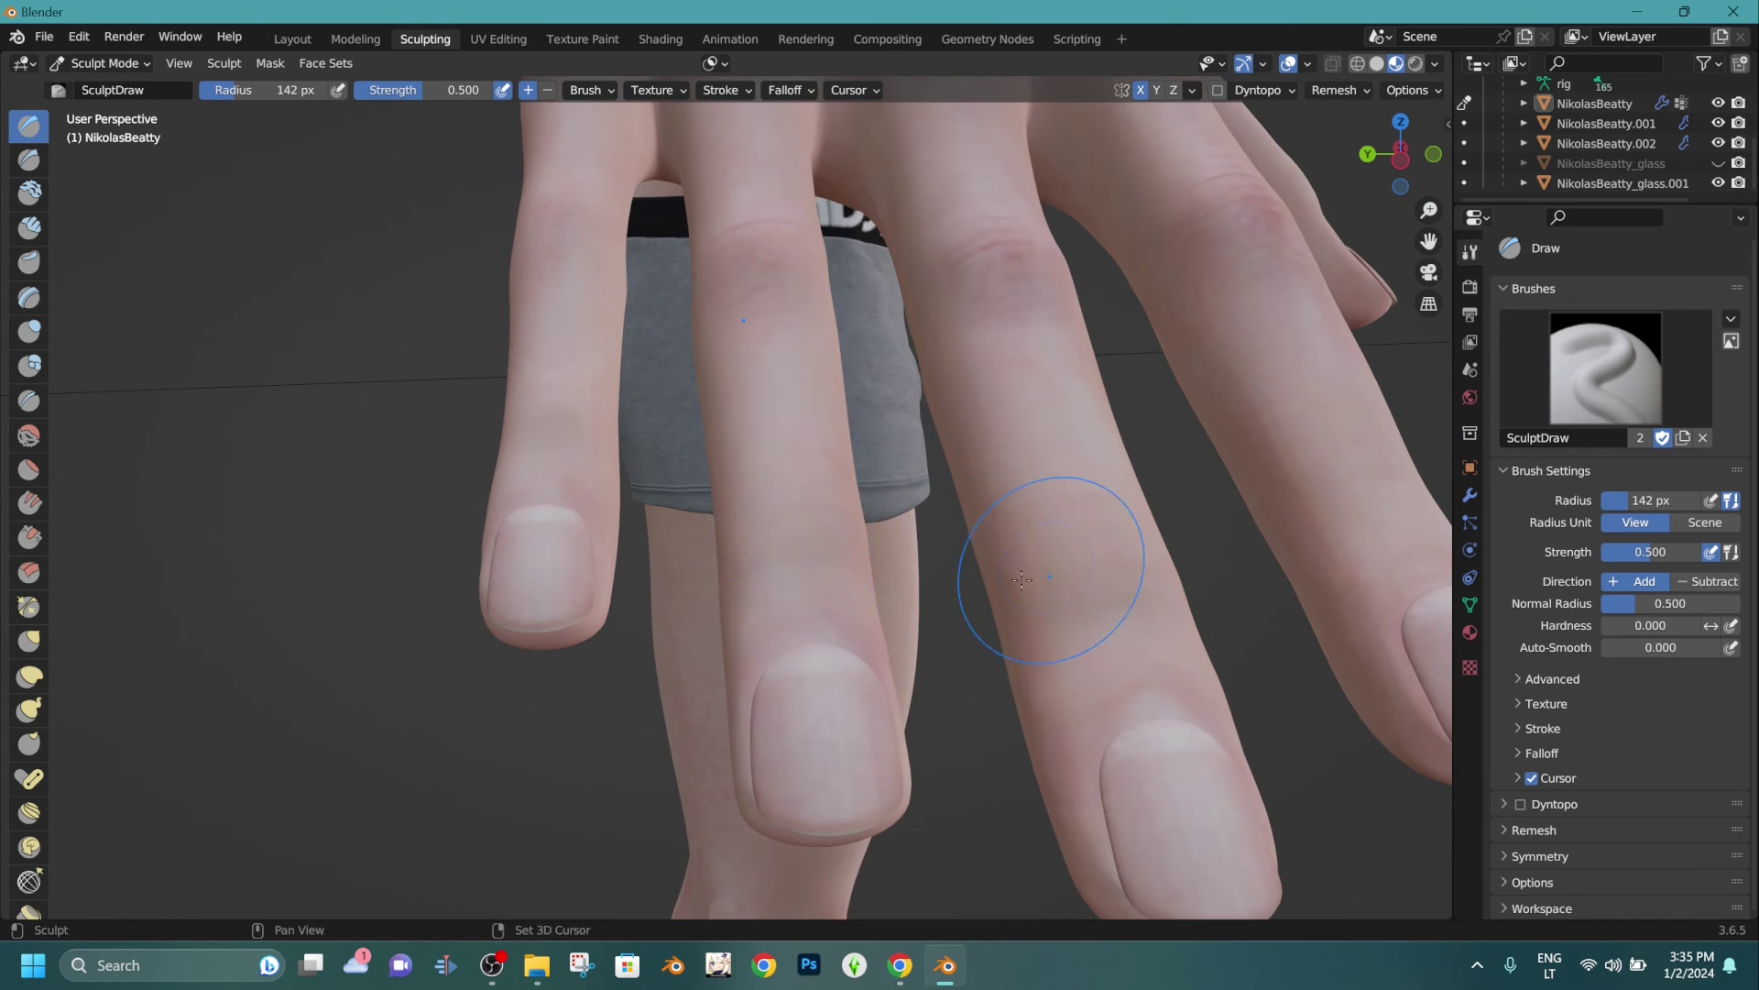
middle_click_drag(1022, 580, 1217, 570, "shift")
In solid shading, sculpt tendon ridges along the back of the hand with the Draw brush at 81 px radius and 0.500 strength.
middle_click_drag(1120, 513, 1002, 356)
scroll(860, 278, "down", 5)
middle_click_drag(893, 261, 999, 247)
scroll(1054, 193, "down", 4)
scroll(916, 229, "up", 5)
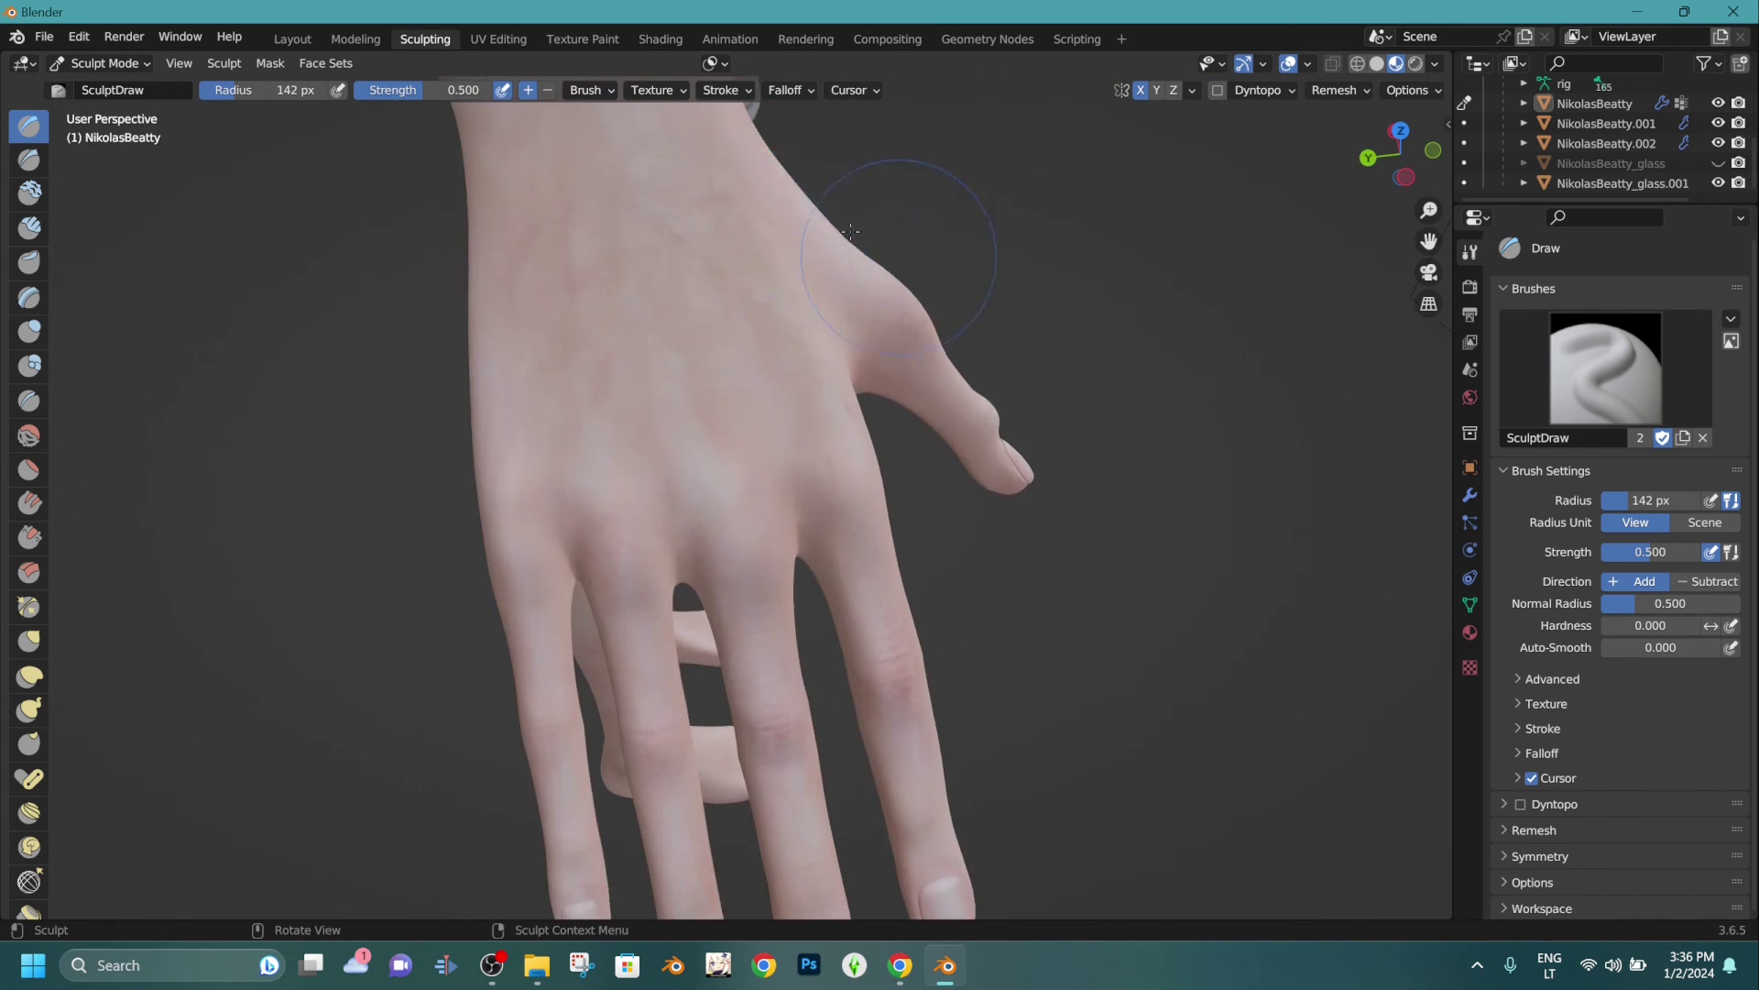
middle_click_drag(578, 275, 790, 401)
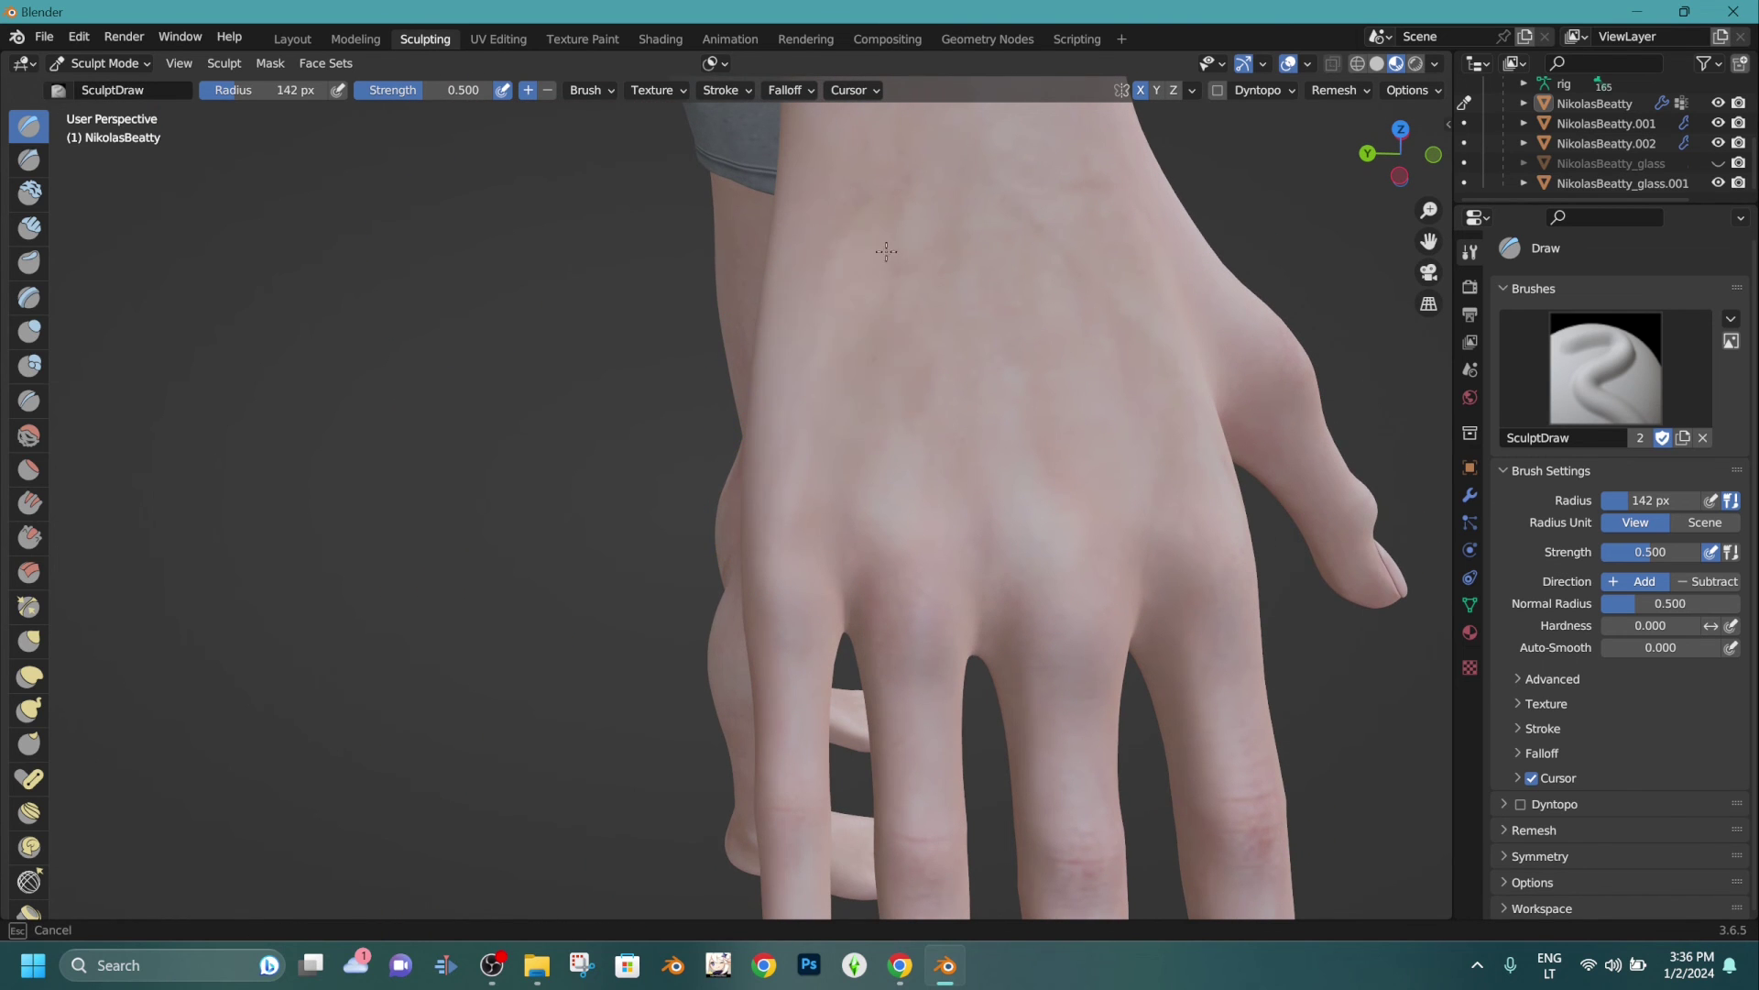
middle_click_drag(896, 244, 926, 234)
left_click(1377, 64)
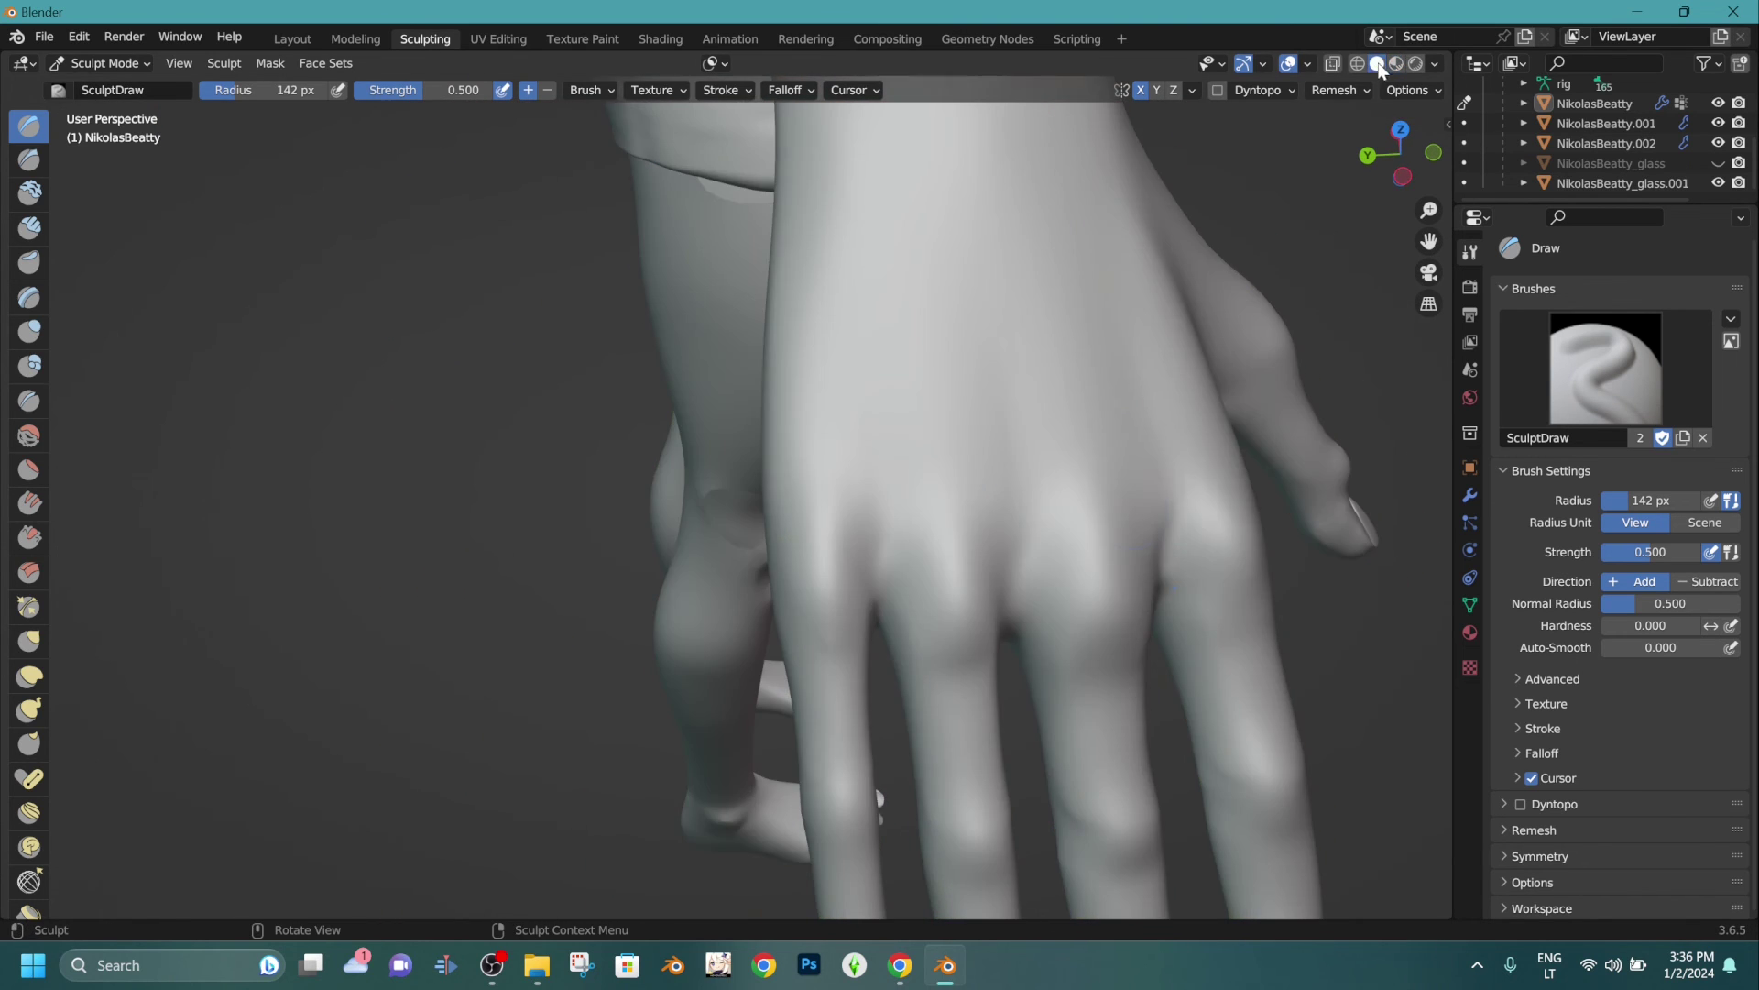
mouse_move(825, 434)
left_mouse_down()
mouse_move(899, 205)
mouse_move(945, 362)
left_mouse_up()
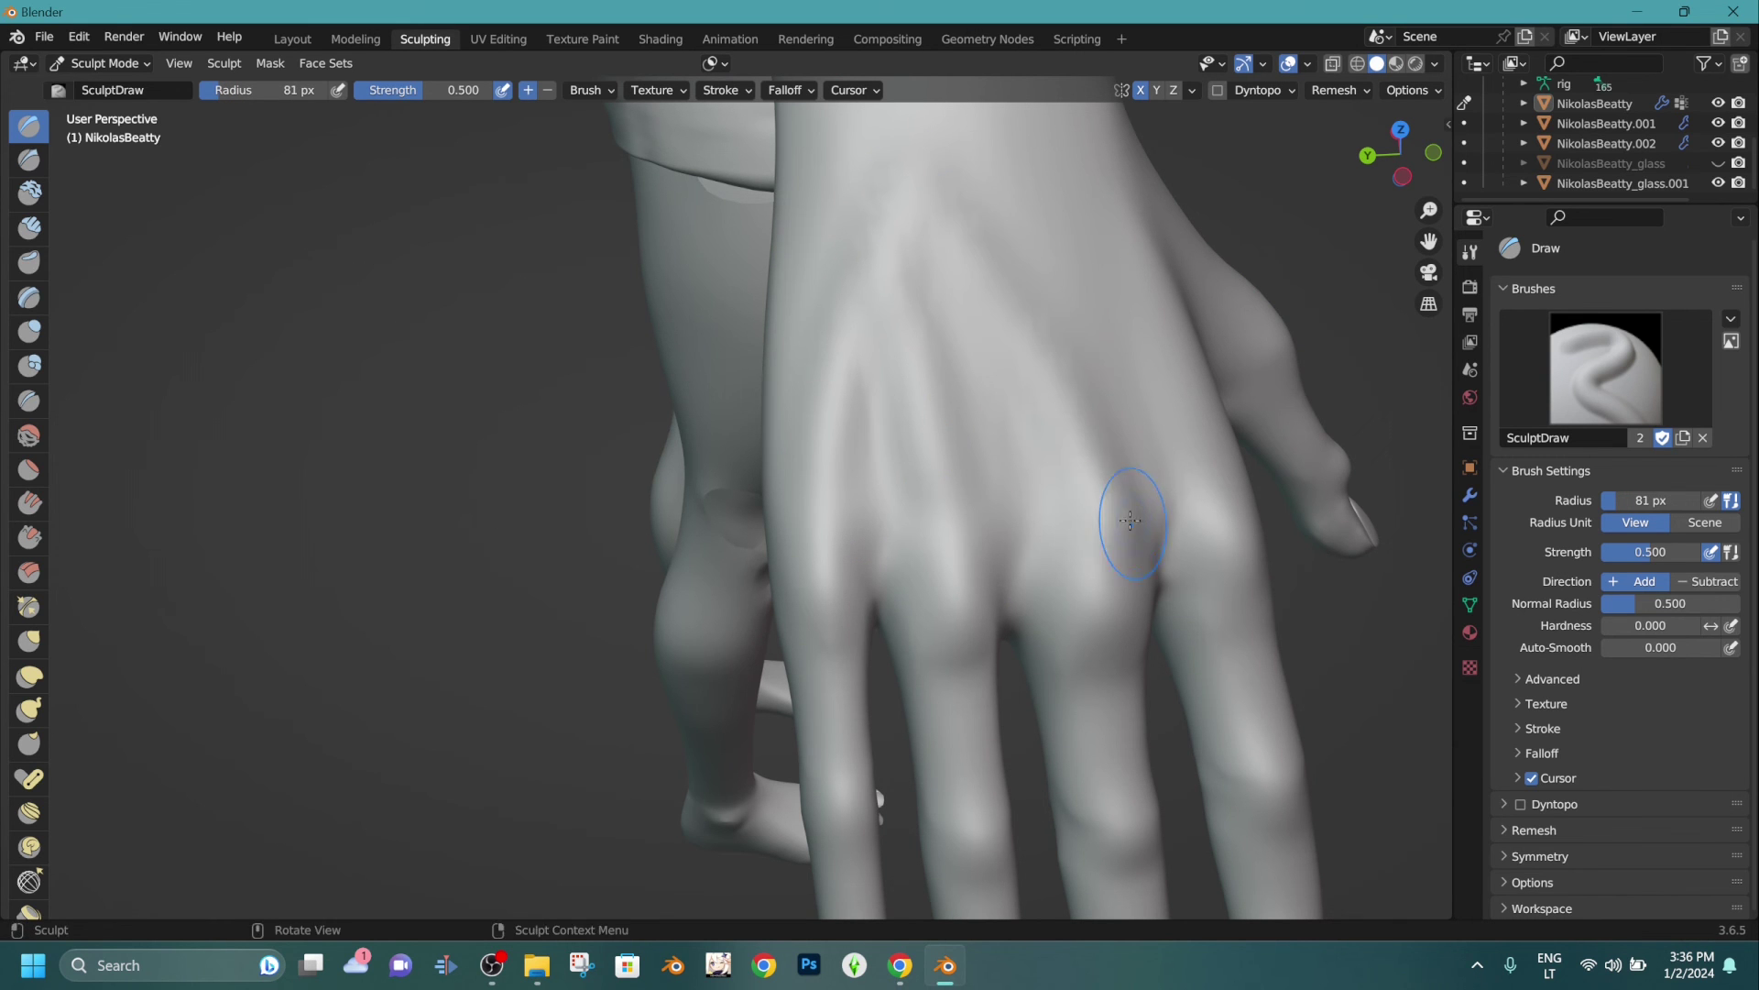
left_click_drag(1083, 237, 1178, 383)
Carve the palm crease around the thumb base with Draw Sharp at 81 px radius, and soften it with Smooth at 0.450 strength.
mouse_move(1122, 310)
middle_mouse_down()
mouse_move(1081, 275)
mouse_move(1277, 236)
mouse_move(599, 120)
mouse_move(779, 229)
mouse_move(849, 330)
mouse_move(788, 477)
middle_mouse_up()
scroll(589, 495, "up", 3)
left_click(30, 160)
scroll(643, 335, "down", 3)
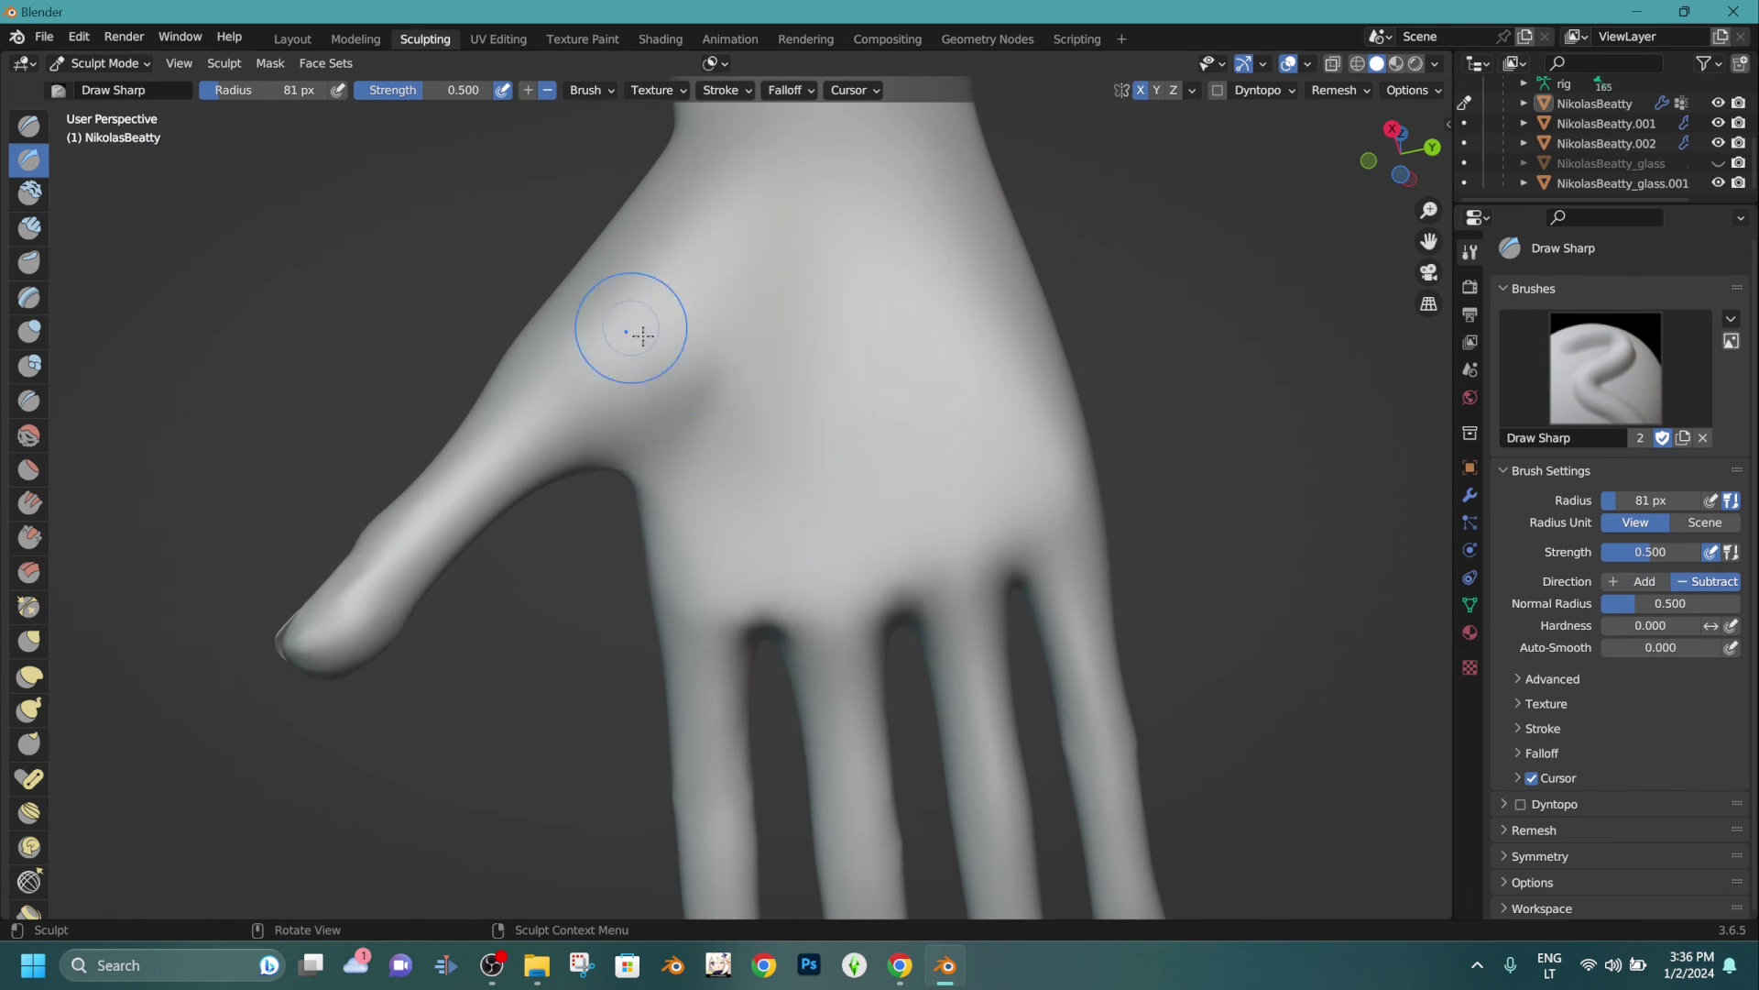
left_click_drag(645, 454, 739, 350)
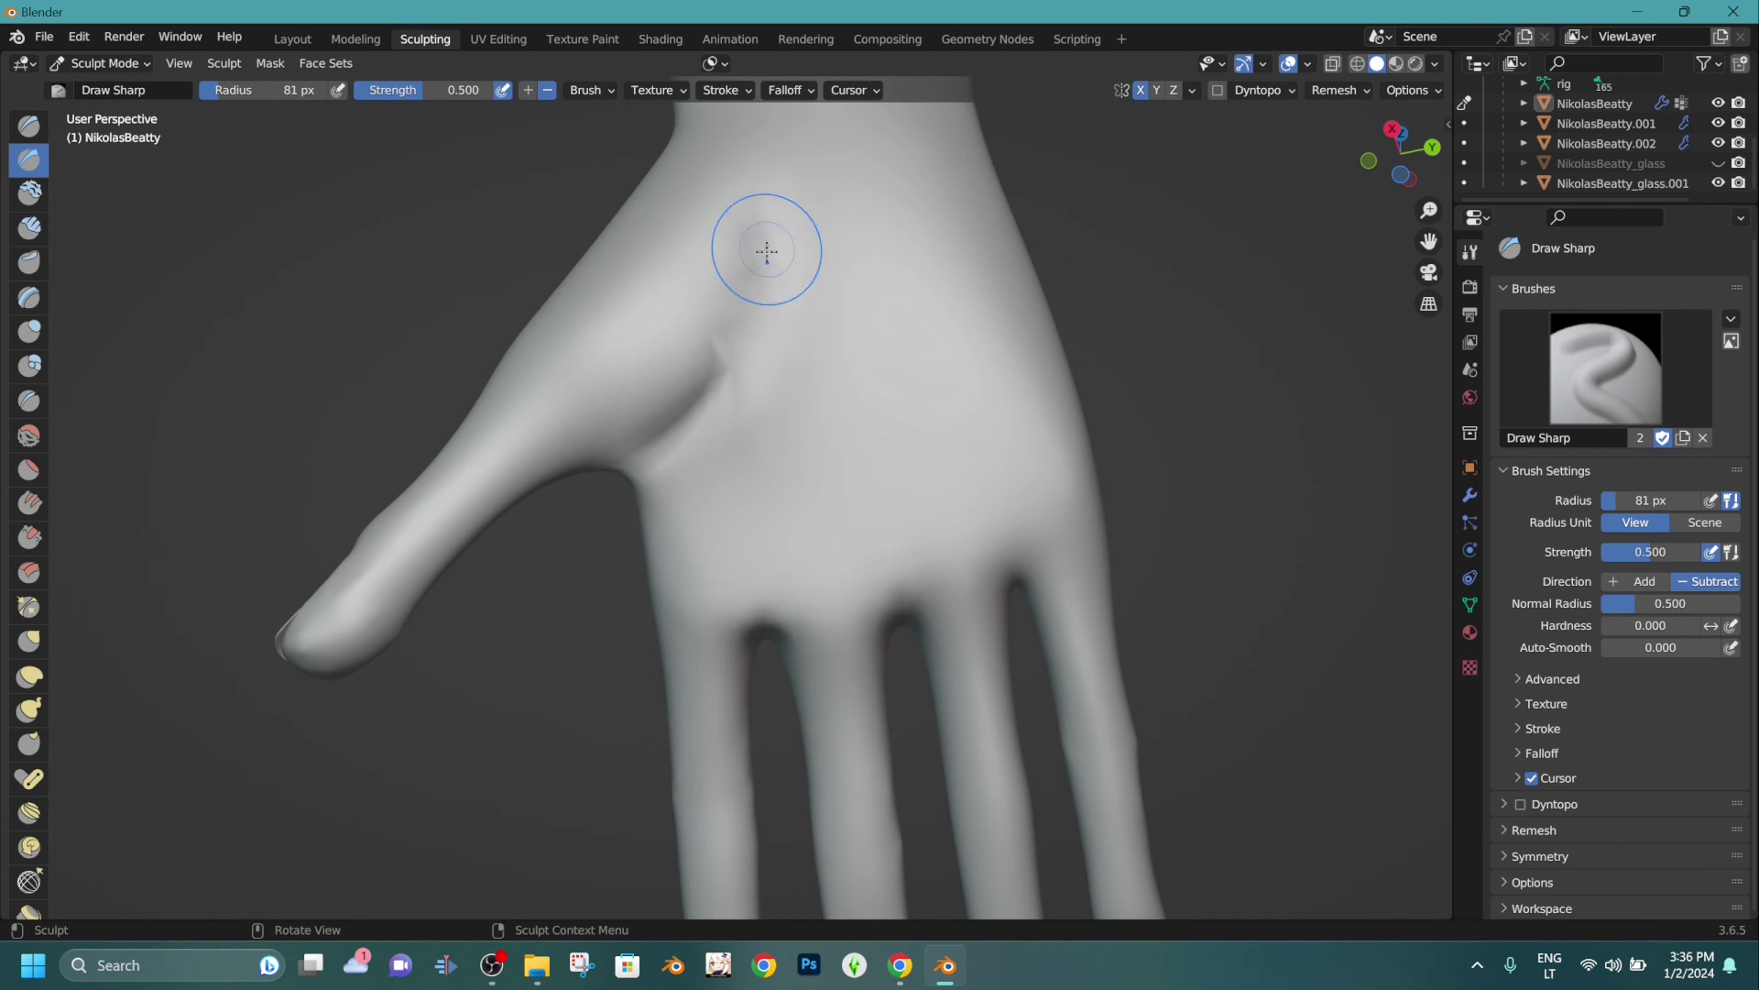
left_click(31, 431)
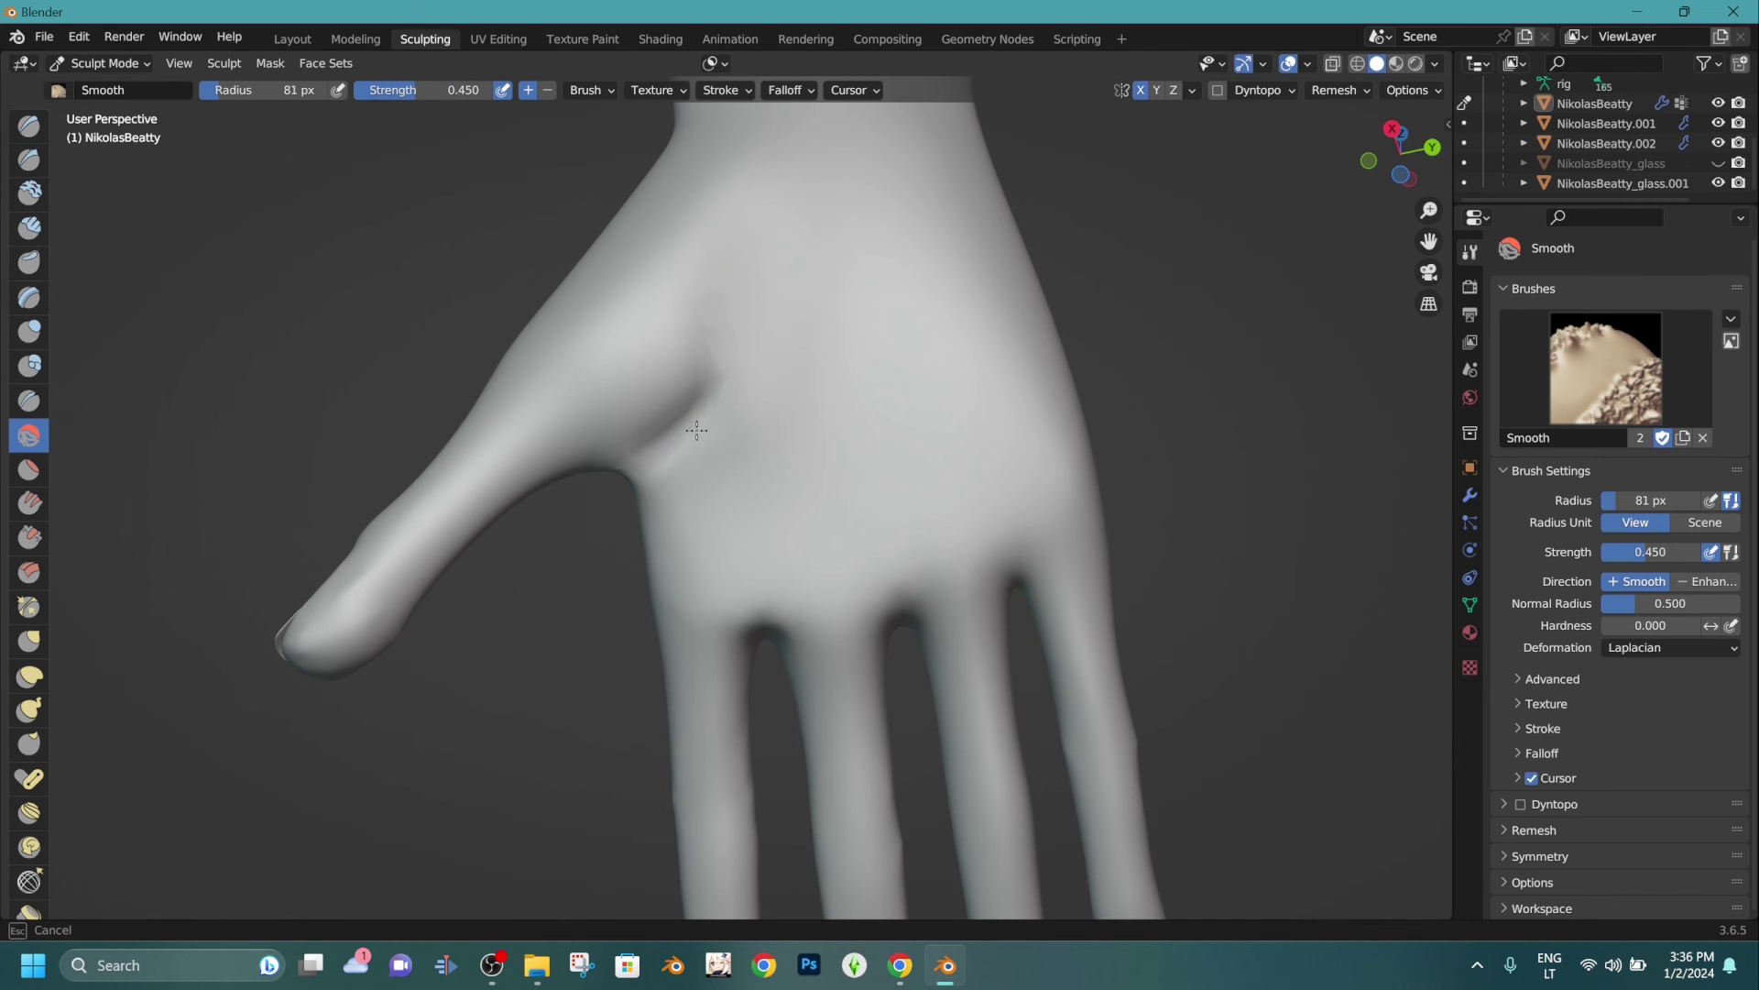
Carve muscle creases into the upper arm below the shoulder with the Draw Sharp brush at 81 px radius and 0.500 strength.
scroll(696, 429, "down", 2)
middle_click_drag(706, 404, 11, 174)
scroll(751, 431, "up", 3)
left_click(35, 154)
middle_click_drag(746, 444, 804, 475)
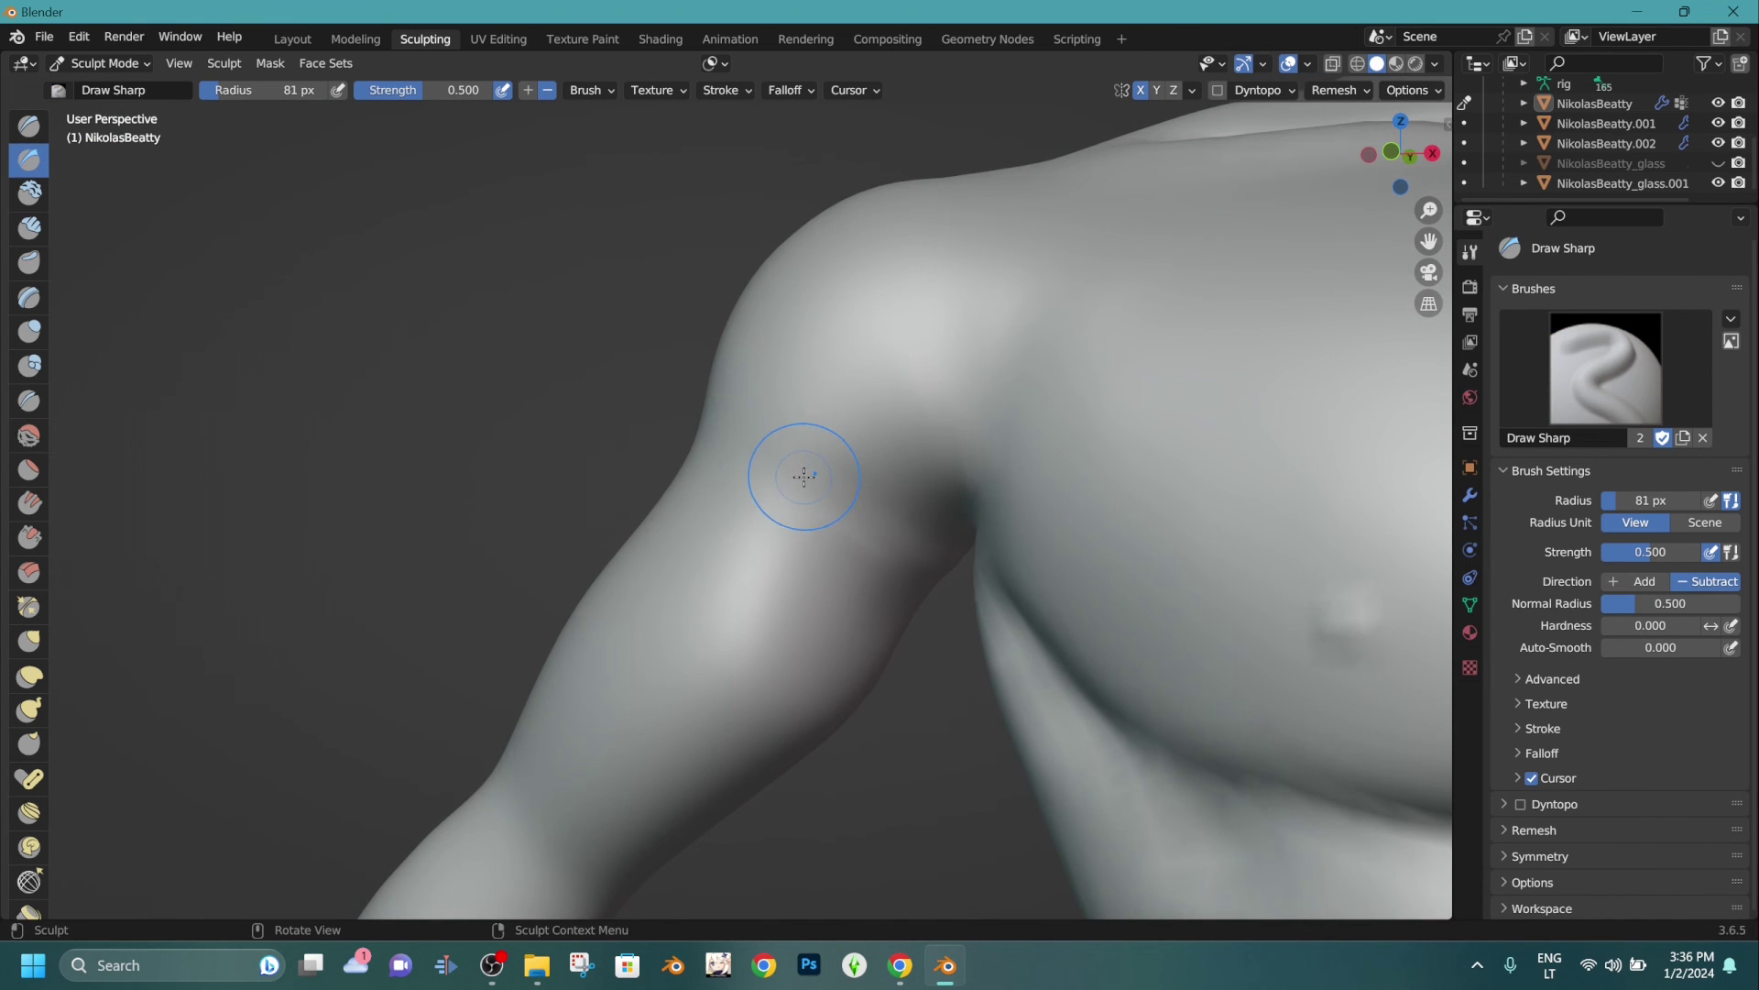
middle_click_drag(882, 318, 773, 422)
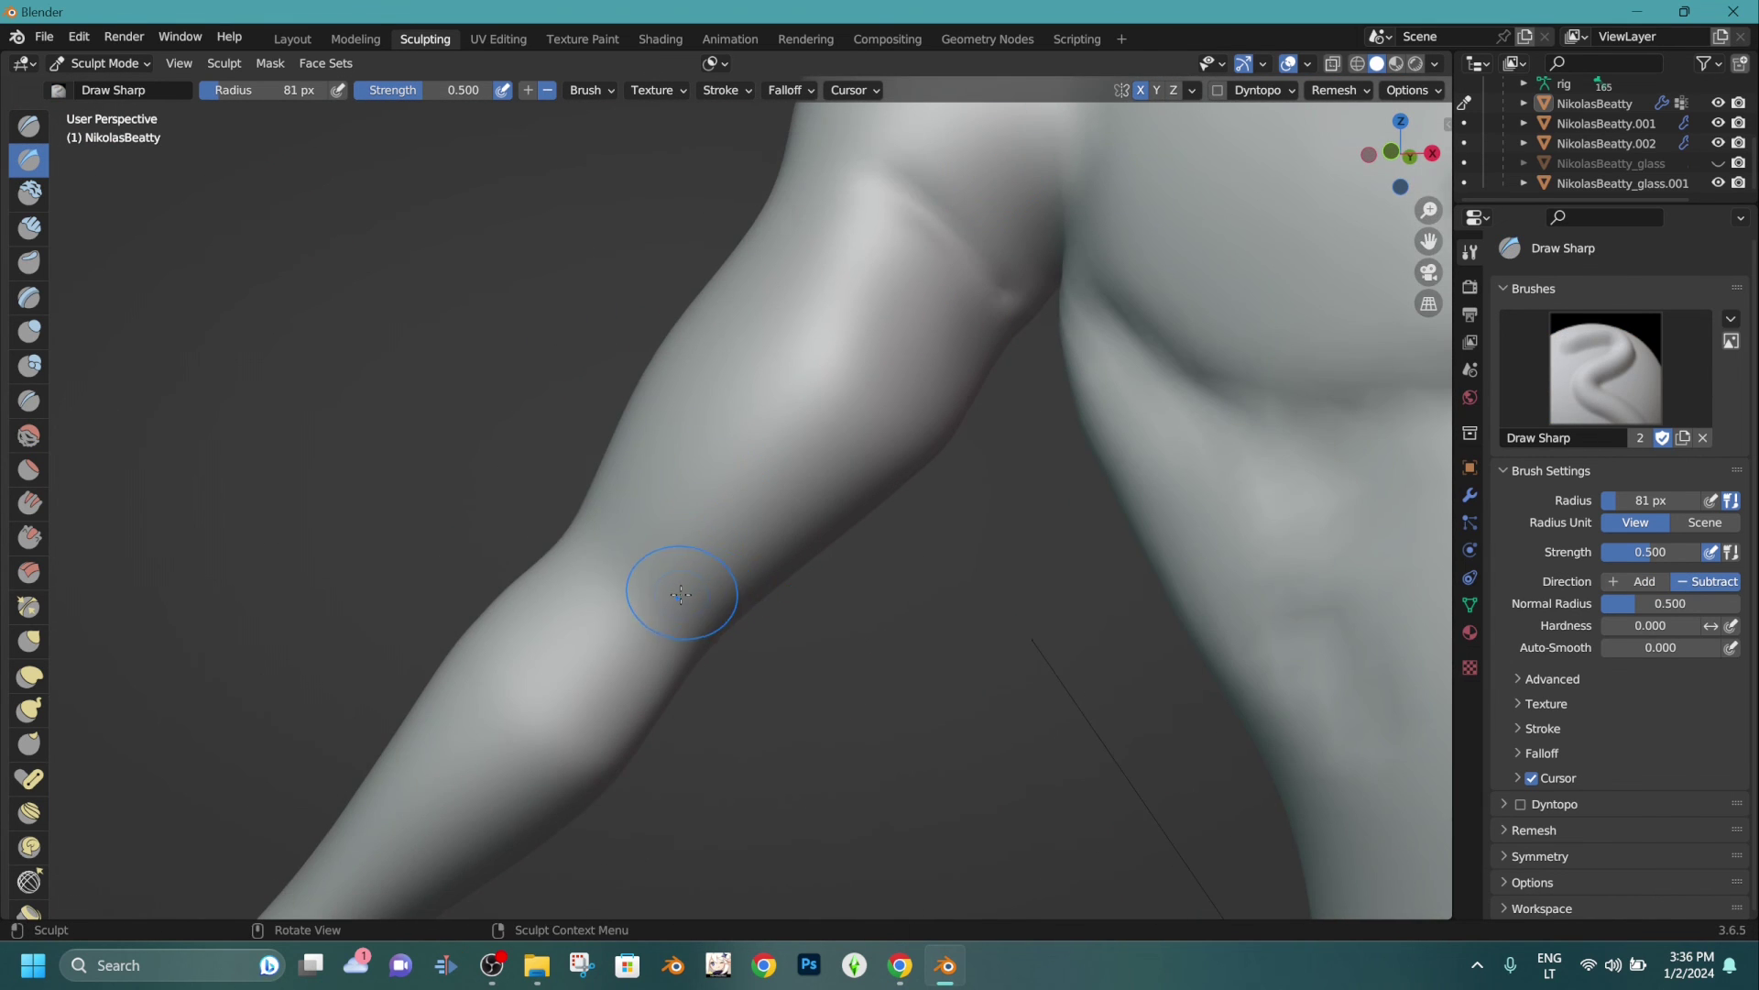
middle_click_drag(637, 560, 979, 351)
left_click_drag(979, 389, 893, 628)
mouse_move(893, 628)
middle_mouse_down()
mouse_move(1053, 597)
mouse_move(1100, 623)
middle_mouse_up()
Return to material preview shading and unhide the character's hair object in the Layout workspace.
scroll(931, 381, "down", 4)
mouse_move(931, 381)
middle_mouse_down()
mouse_move(987, 363)
mouse_move(722, 278)
middle_mouse_up()
left_click(1394, 63)
scroll(1089, 624, "down", 3)
mouse_move(1088, 625)
middle_mouse_down("shift")
mouse_move(1123, 571)
mouse_move(1149, 285)
mouse_move(825, 458)
mouse_move(522, 557)
mouse_move(431, 275)
middle_mouse_up("shift")
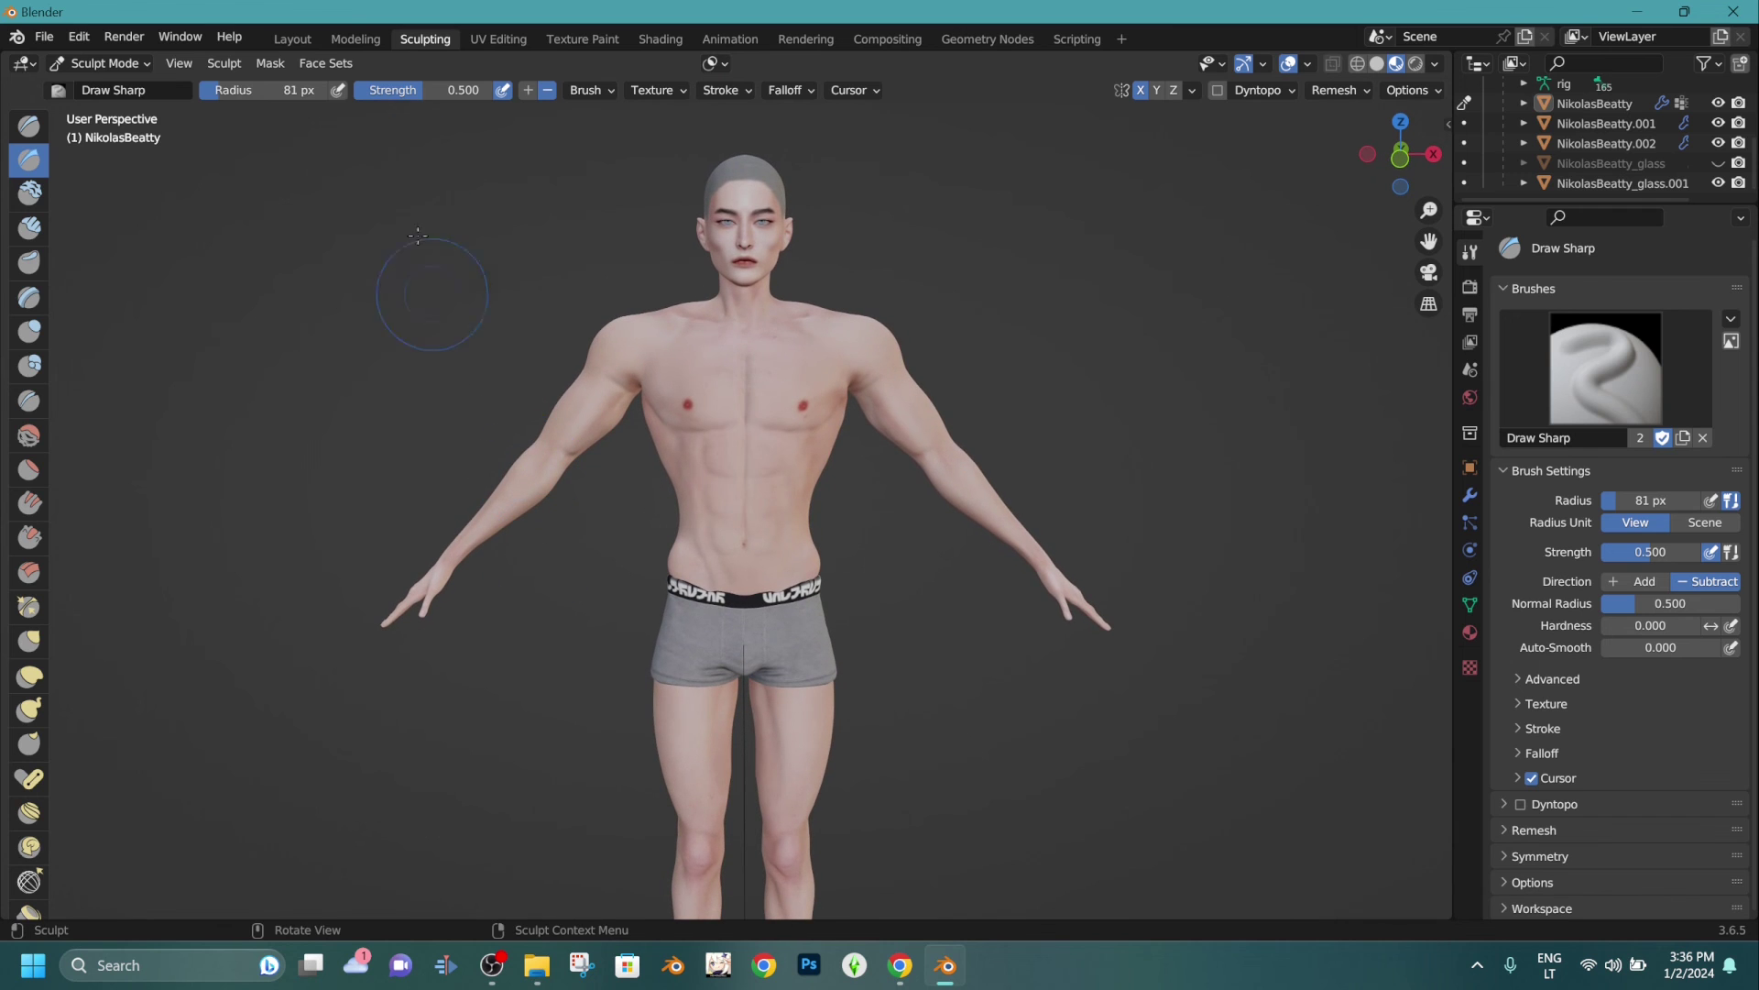
left_click(291, 38)
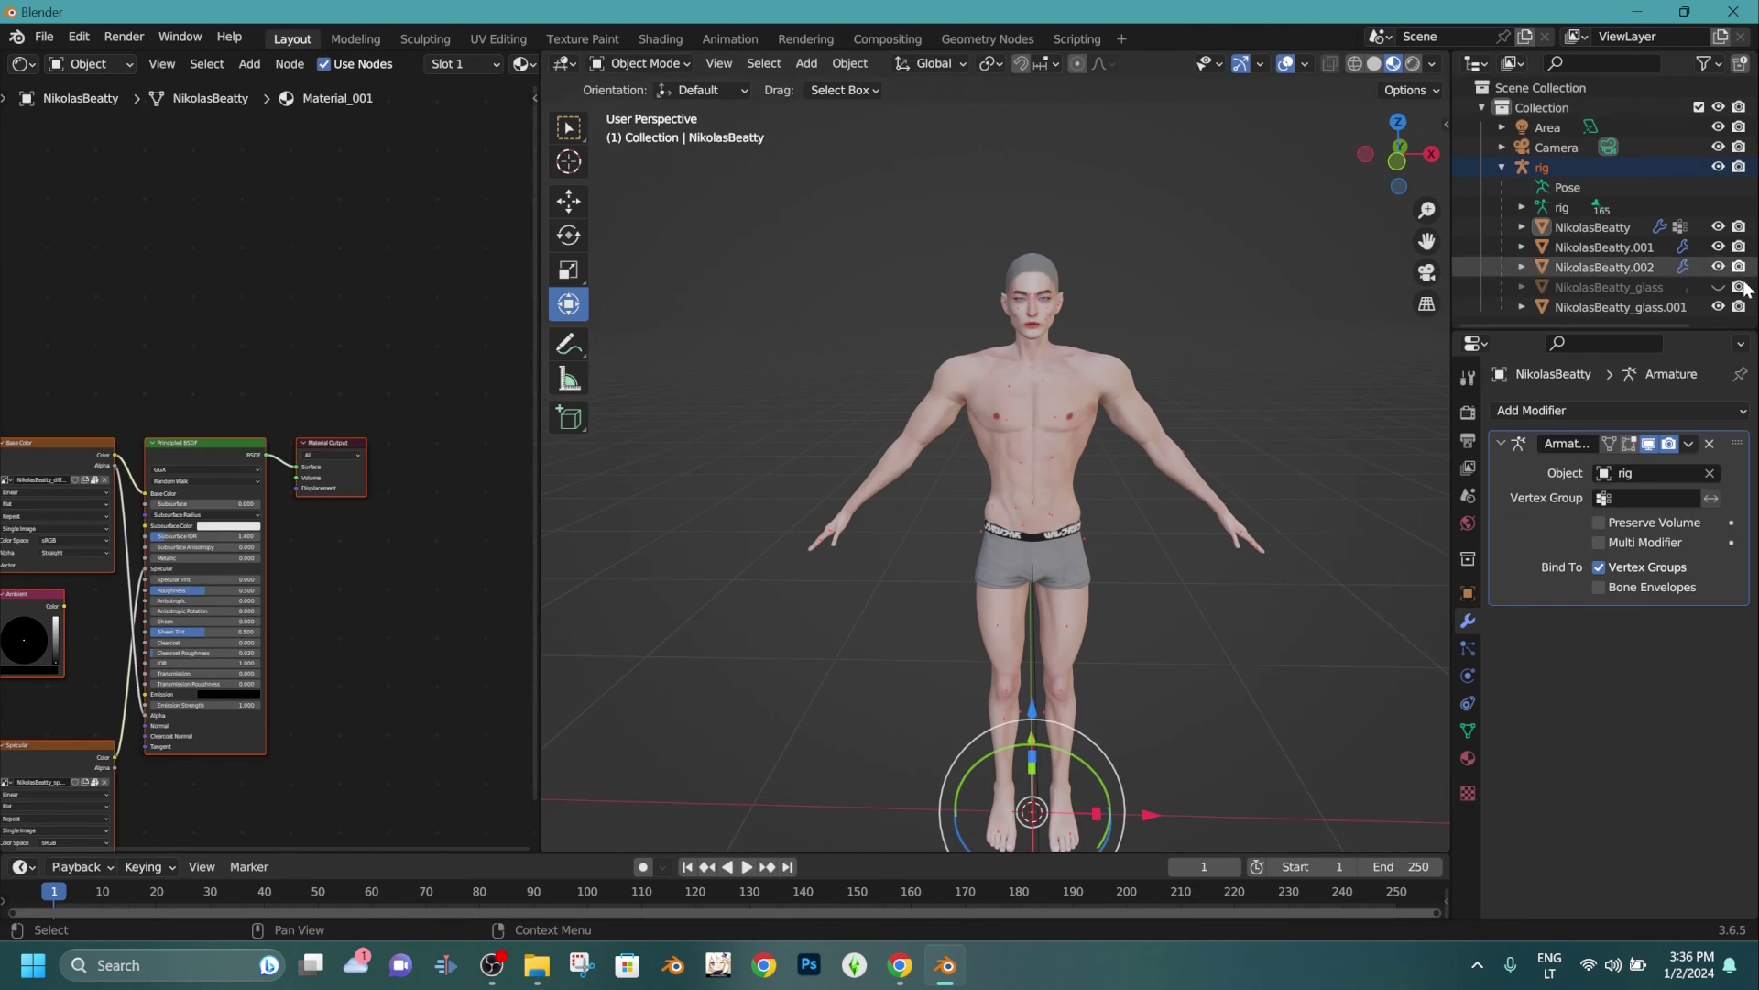
middle_click_drag(1241, 275, 1219, 279)
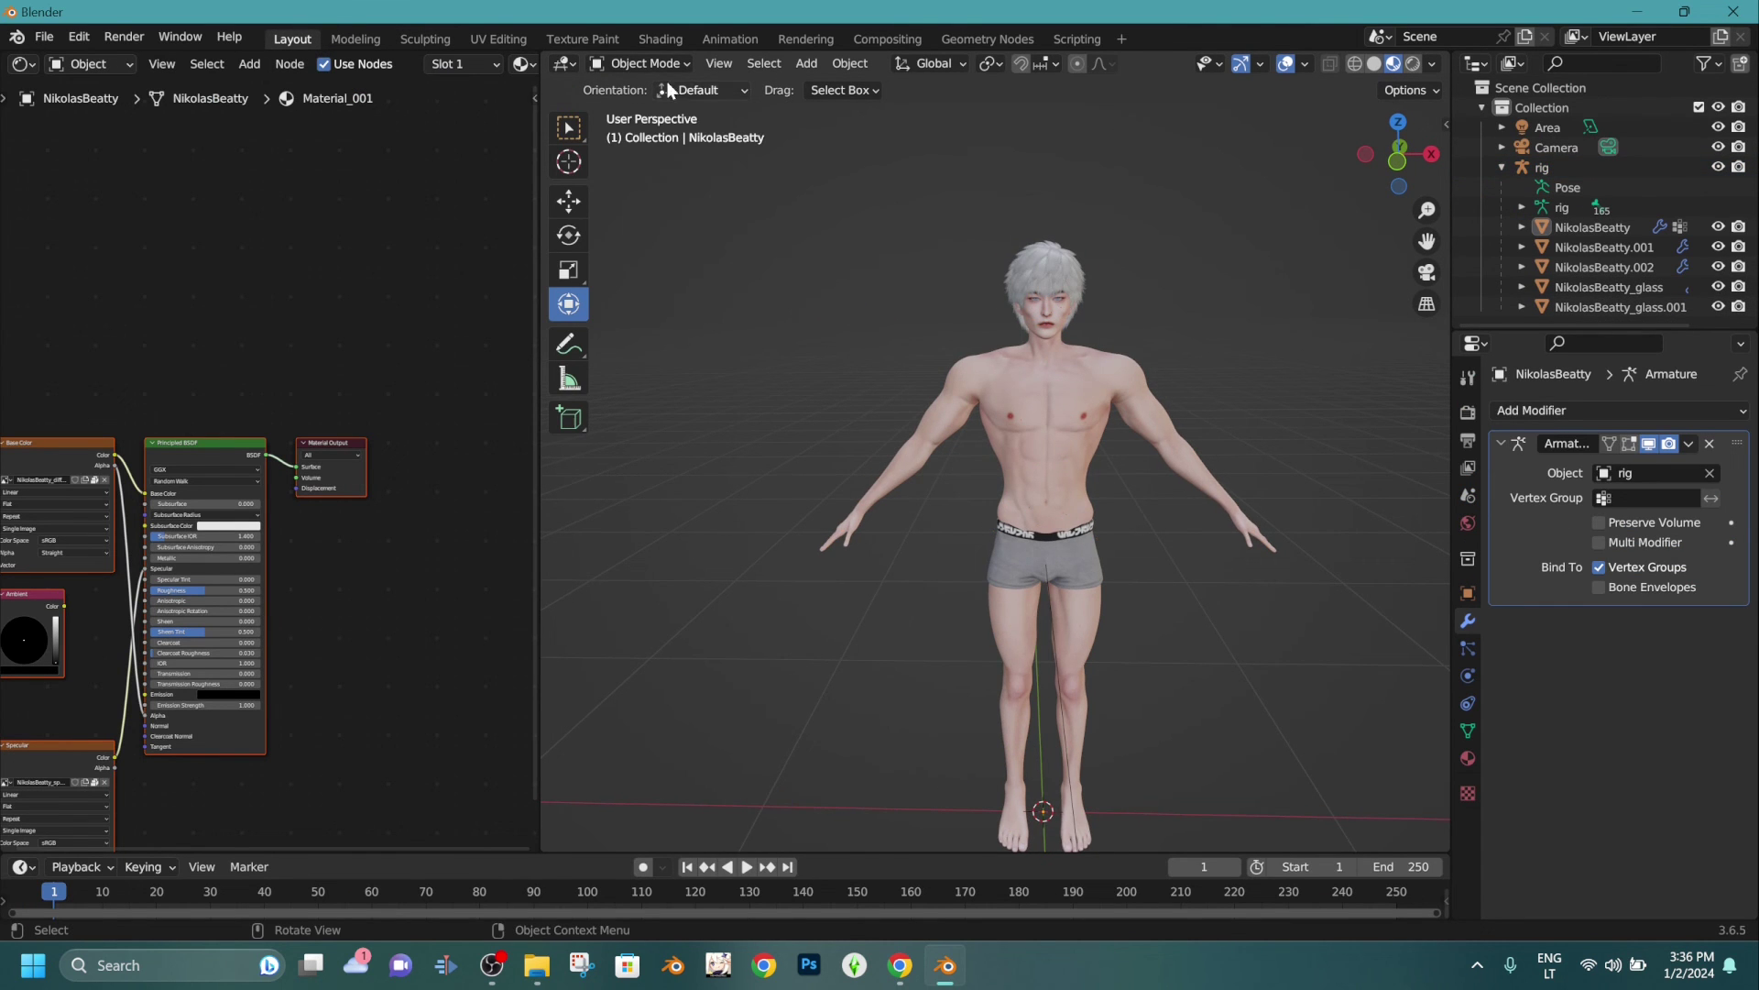
middle_click_drag(1043, 145, 1165, 161)
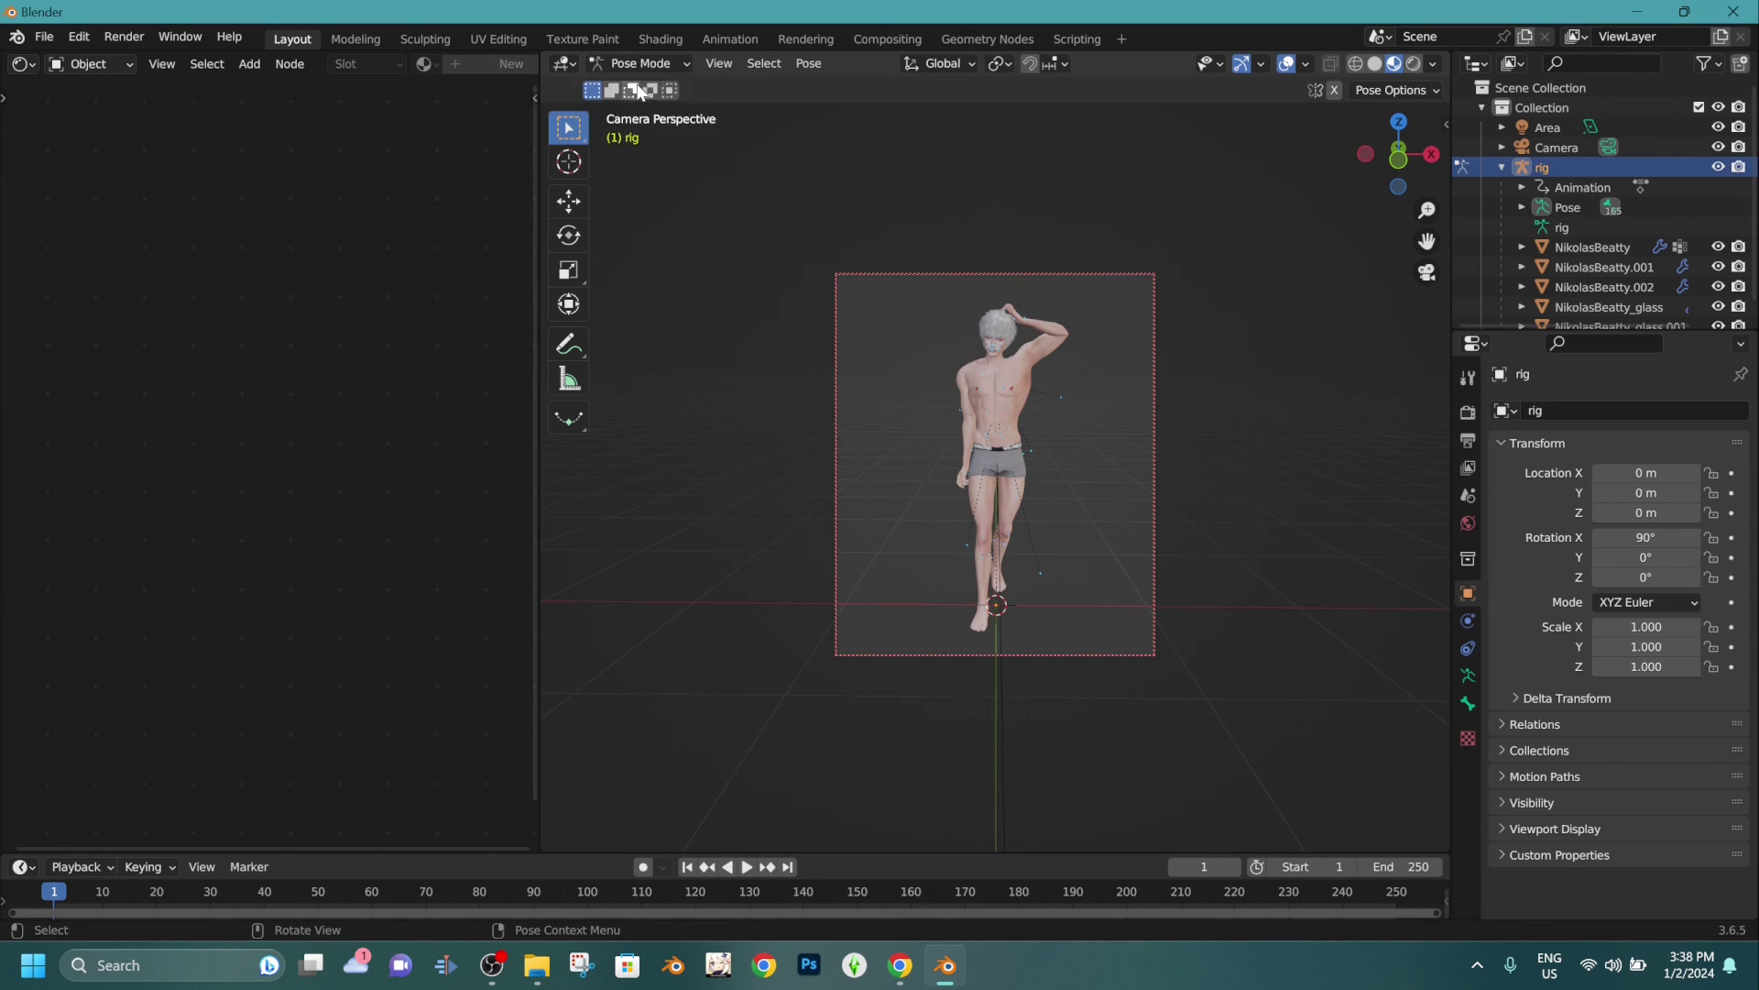
In Object Mode, set the render Max Samples to 50 and render the posed character from the camera.
left_click(651, 63)
left_click(651, 81)
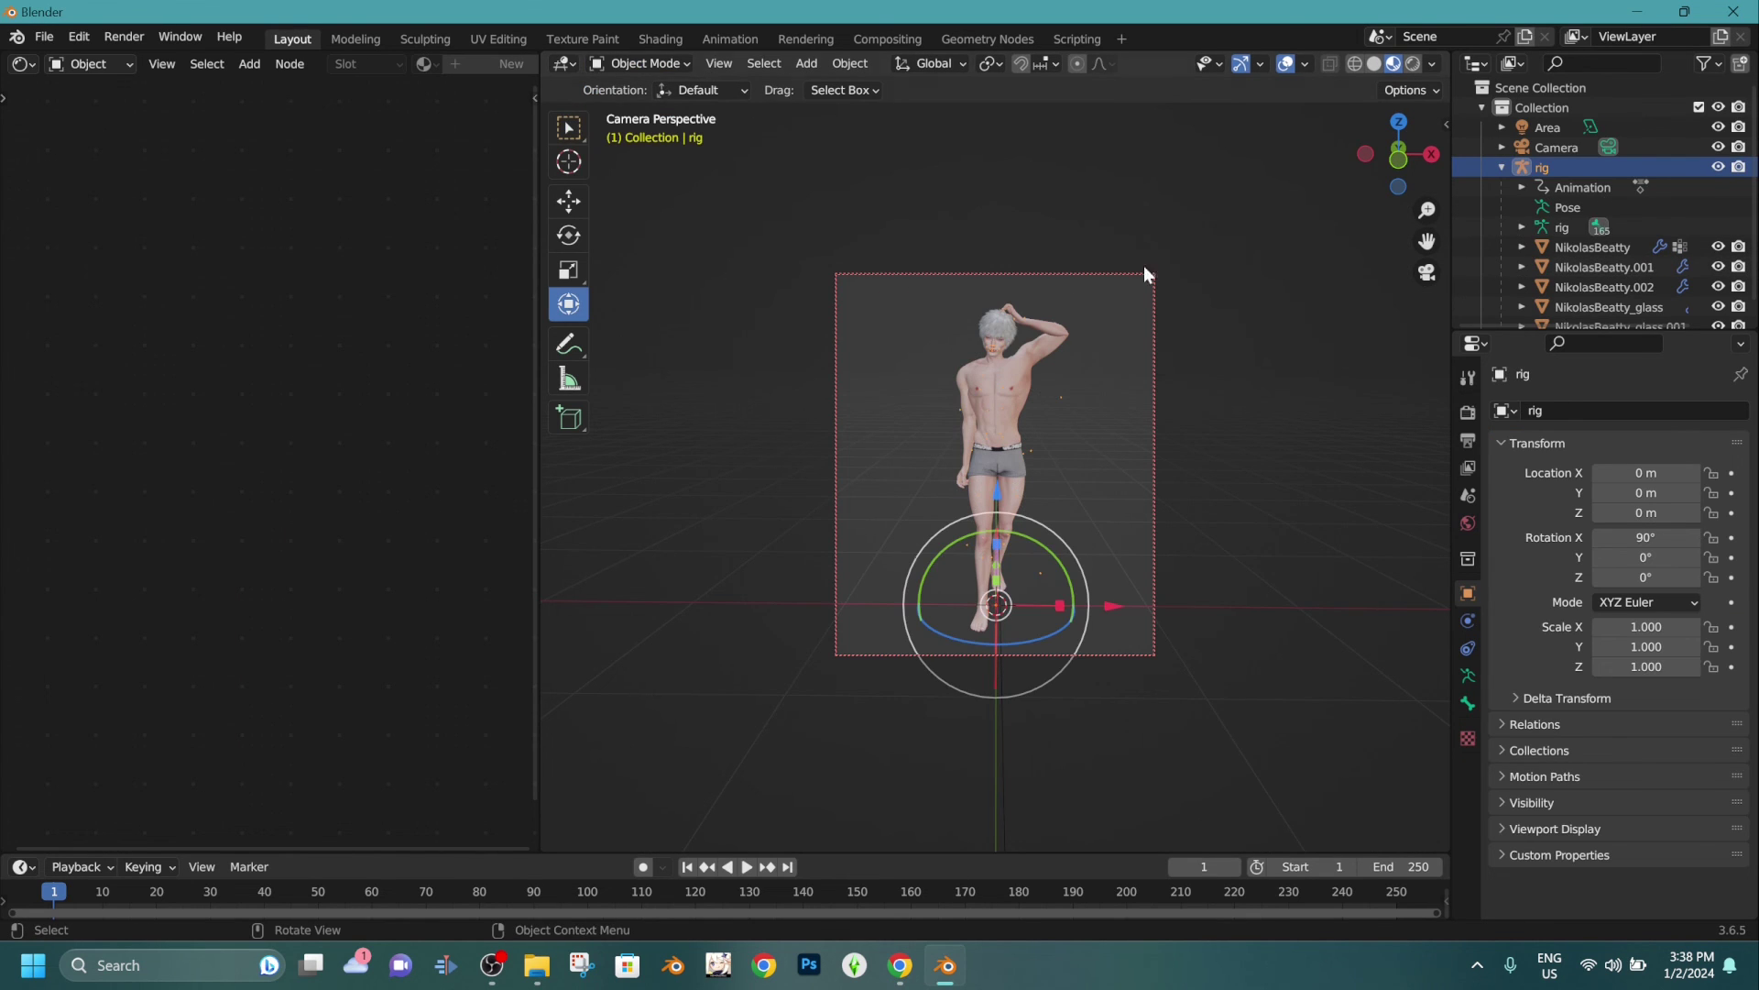
left_click(1036, 272)
left_click(1469, 410)
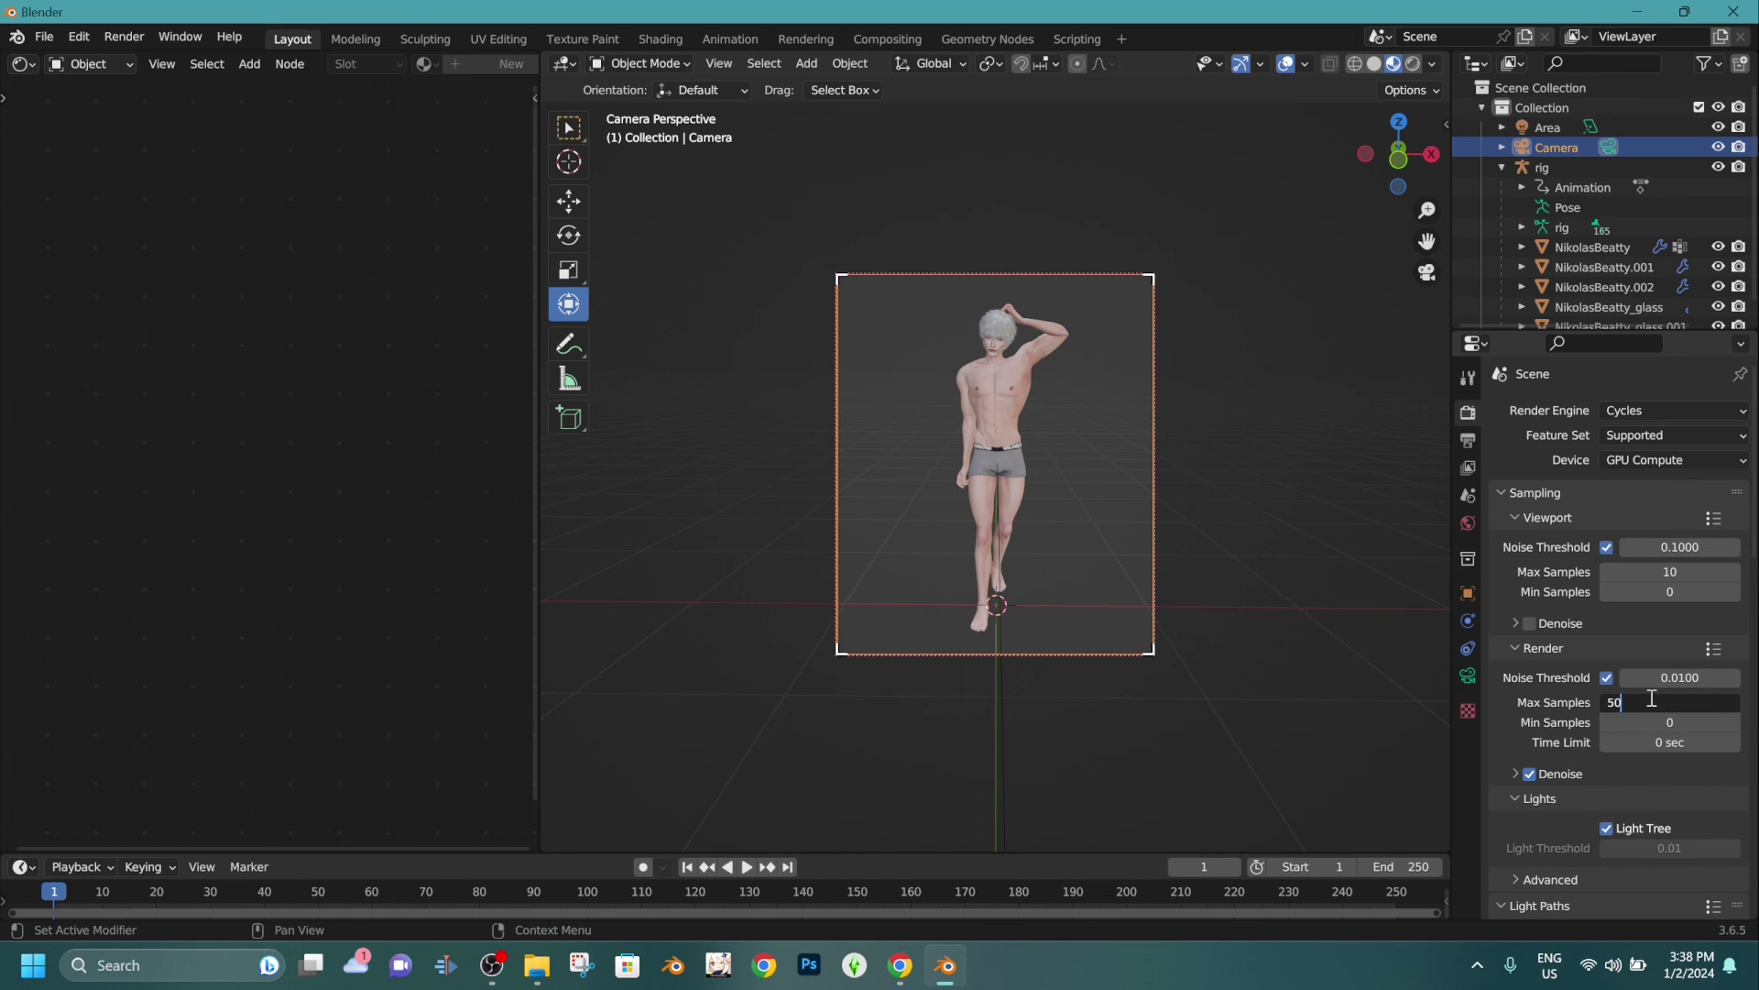
left_click(1218, 268)
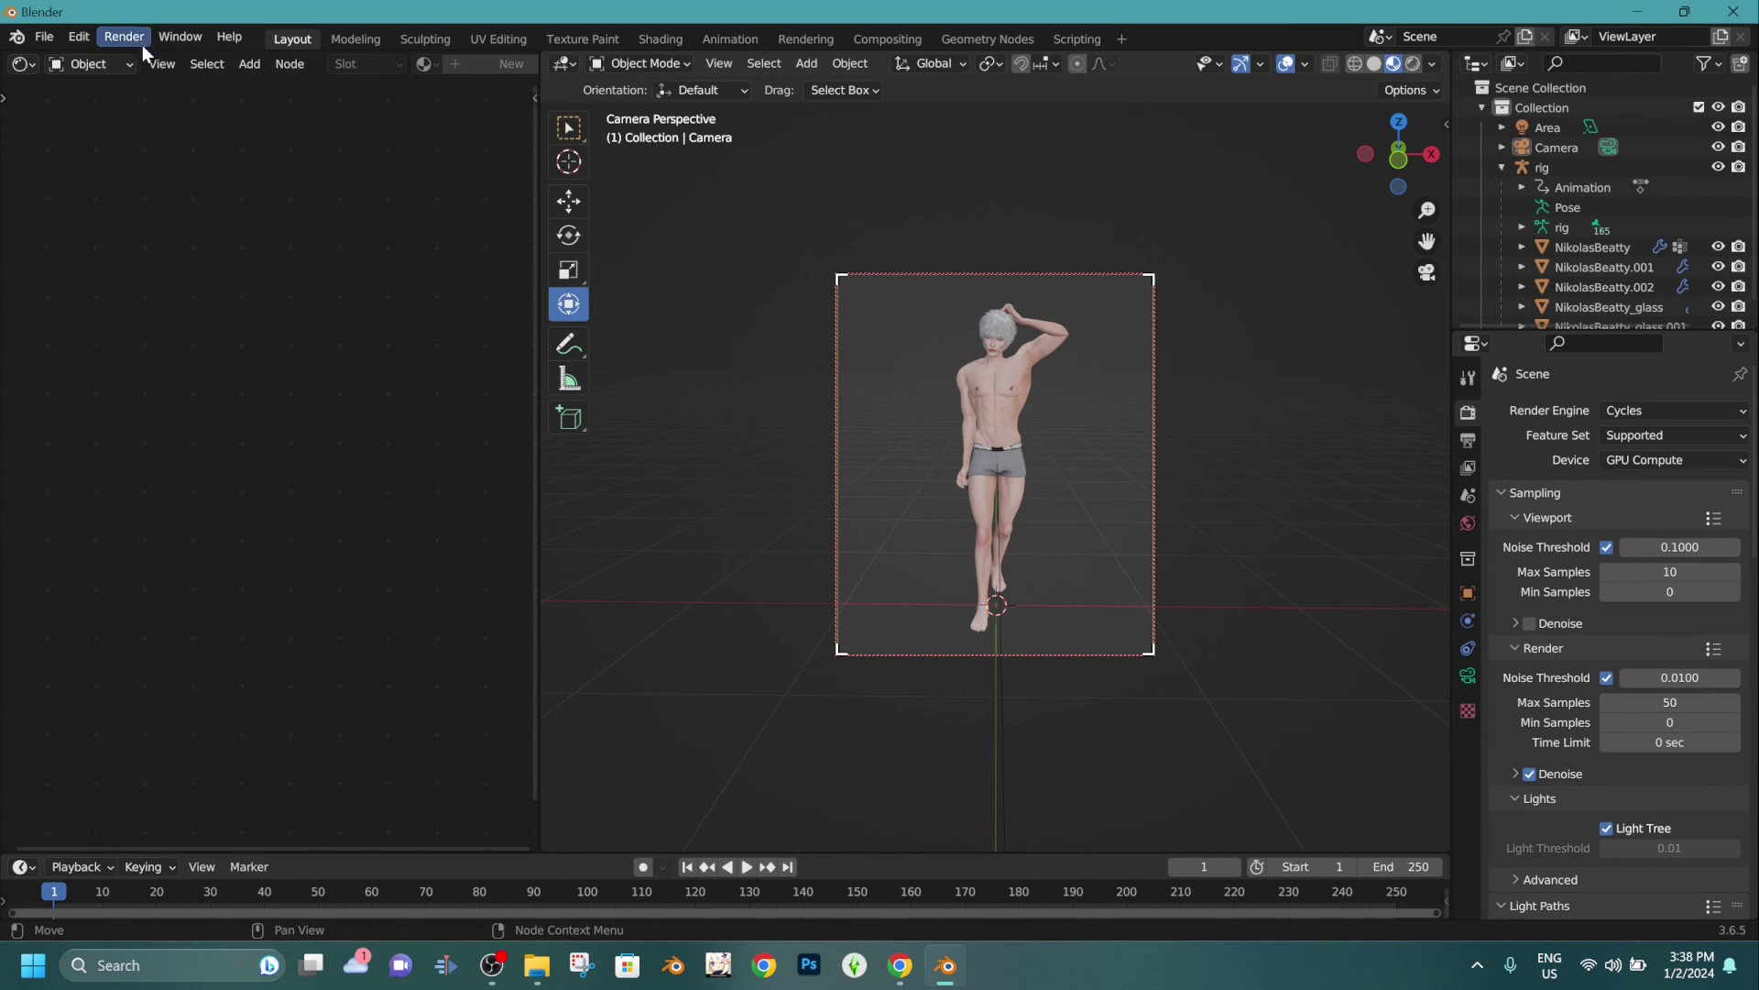
left_click(117, 42)
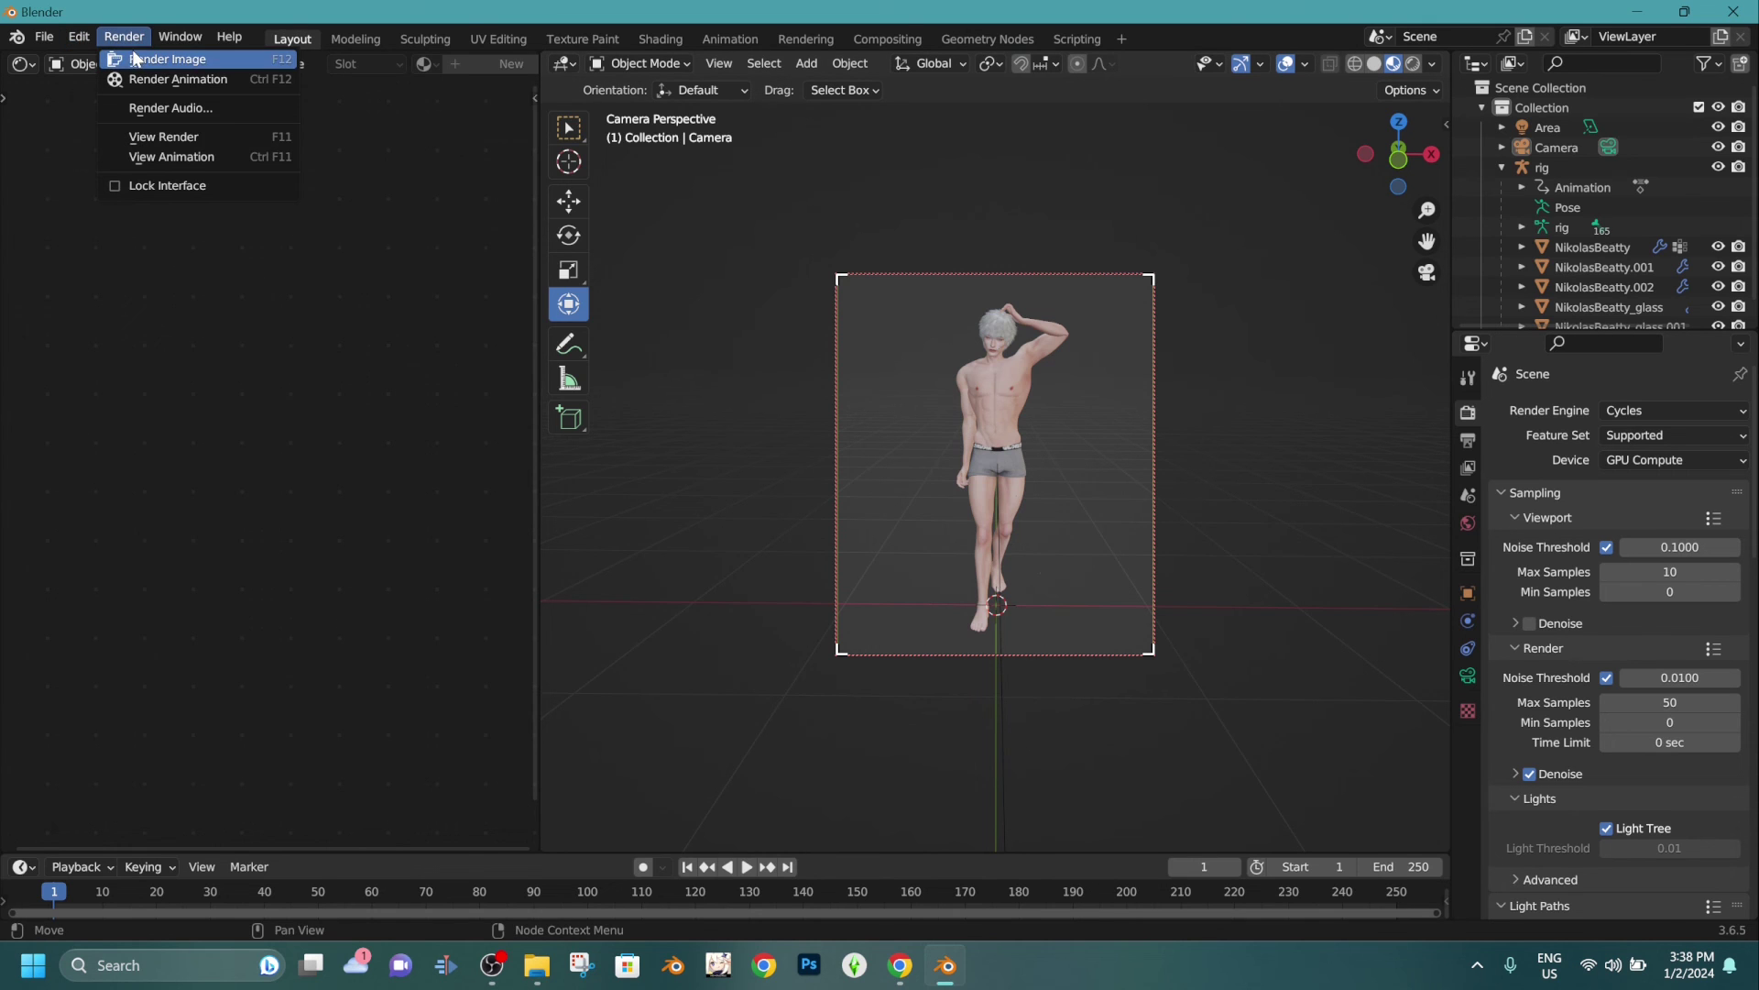
left_click(134, 58)
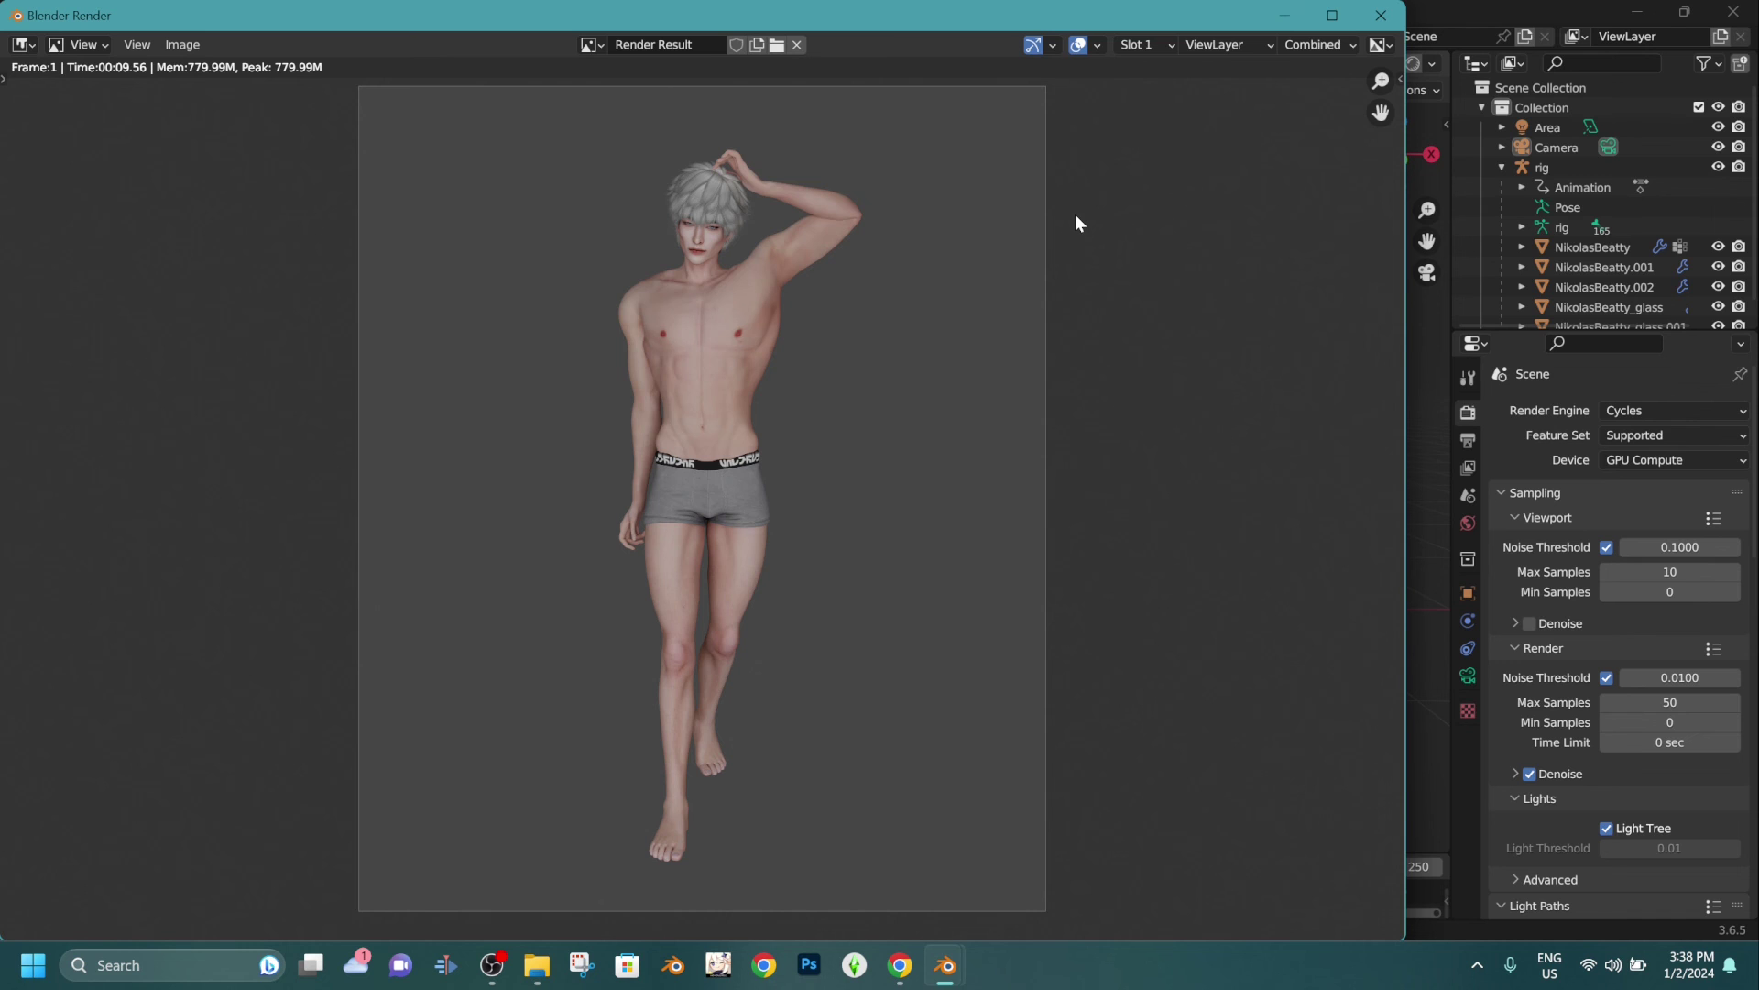
Inspect the rendered character up close, including the torso, legs, raised hand, hair and face, and close the render window.
scroll(724, 431, "up", 5)
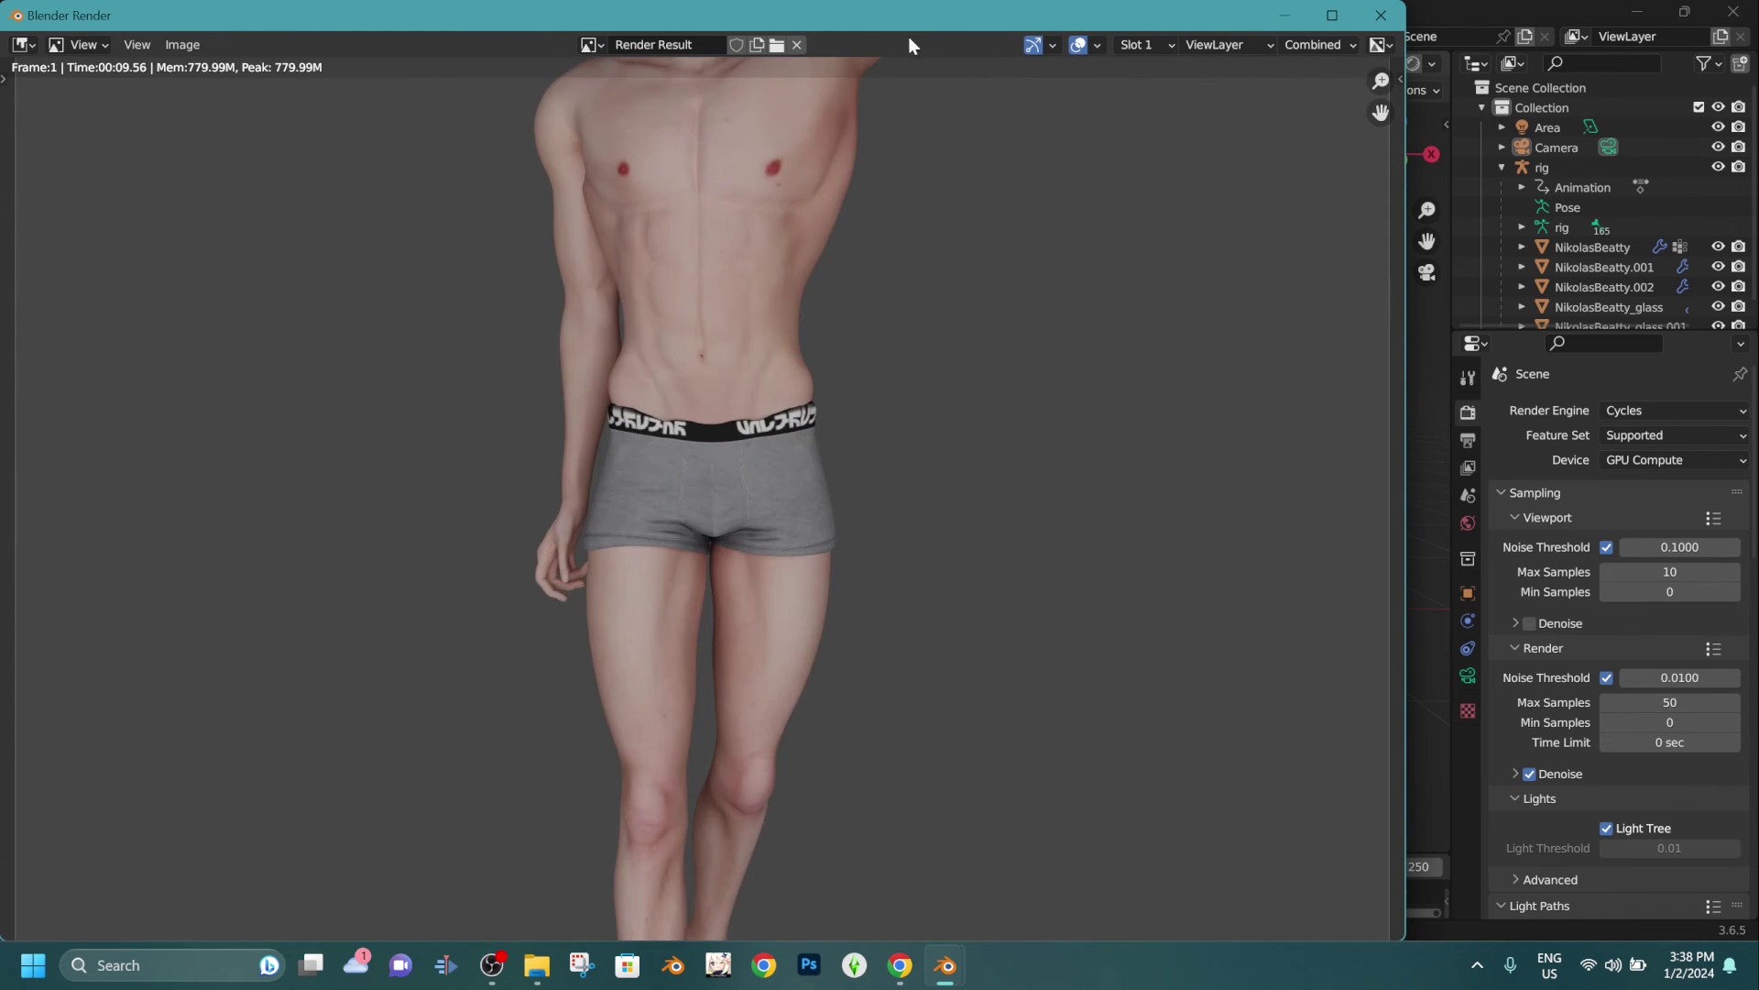
middle_click_drag(727, 432, 803, 424)
scroll(803, 424, "down", 1)
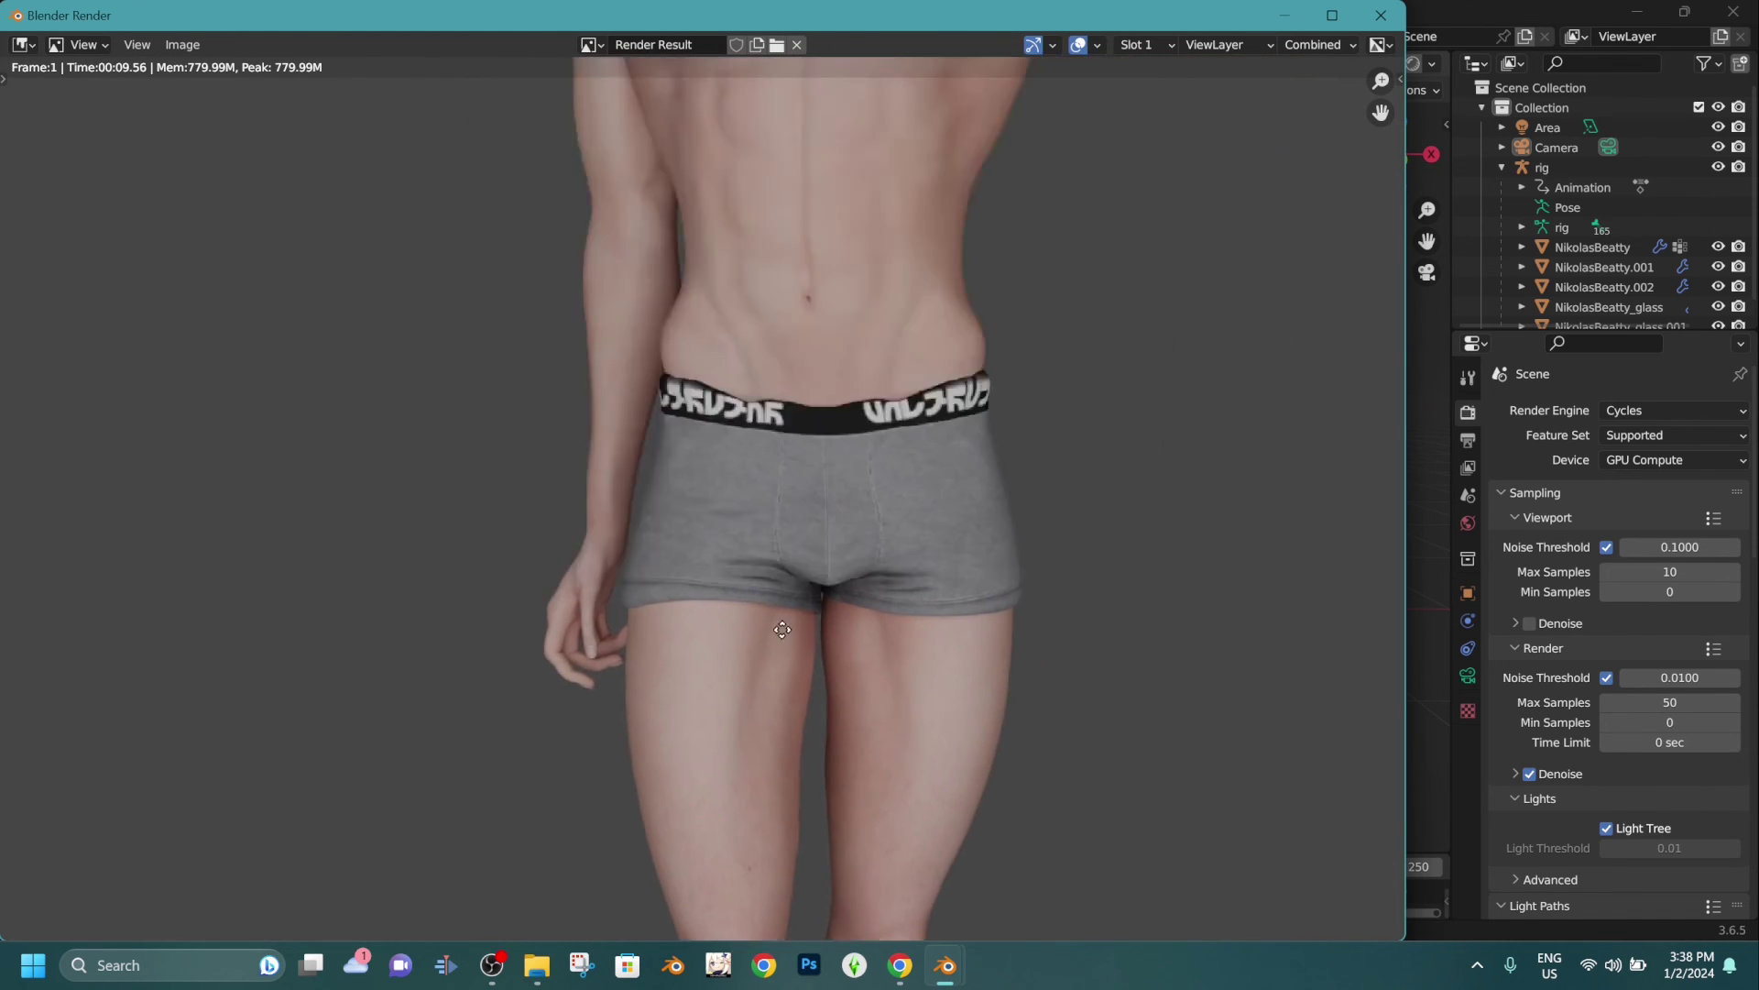
middle_click_drag(803, 275, 733, 861)
middle_click_drag(790, 73, 766, 339)
scroll(766, 339, "up", 1)
scroll(767, 341, "up", 3)
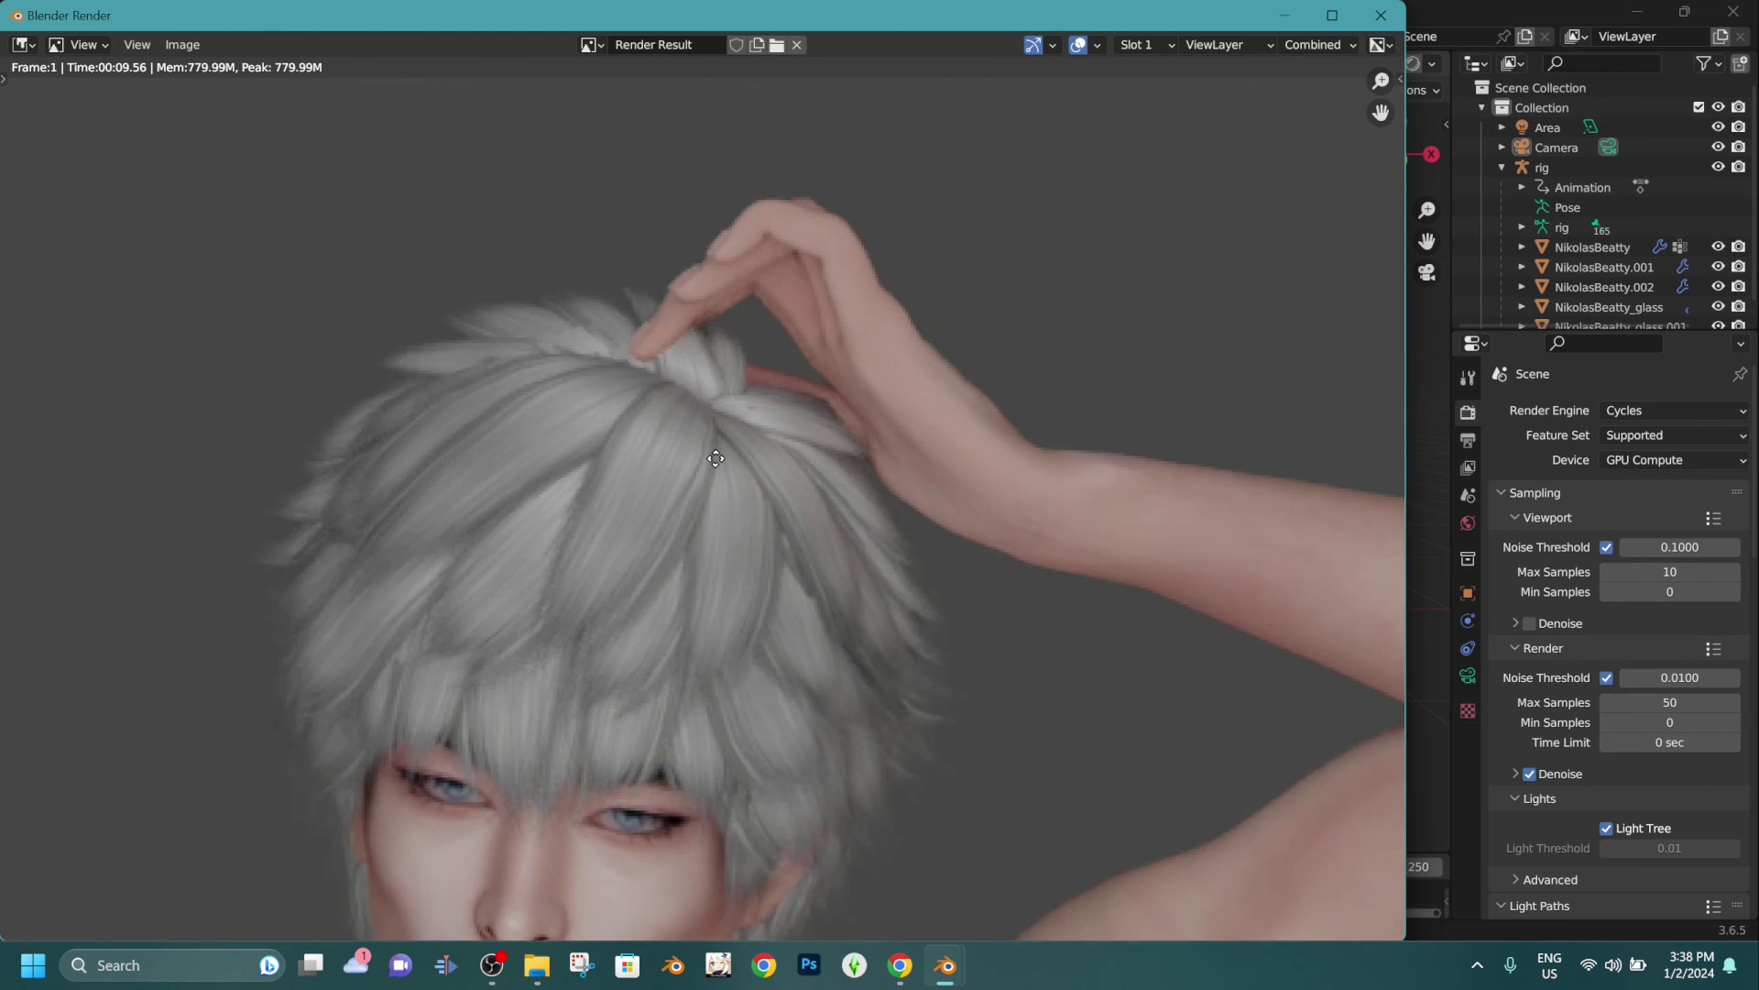
middle_click_drag(837, 504, 977, 232)
scroll(977, 233, "down", 2)
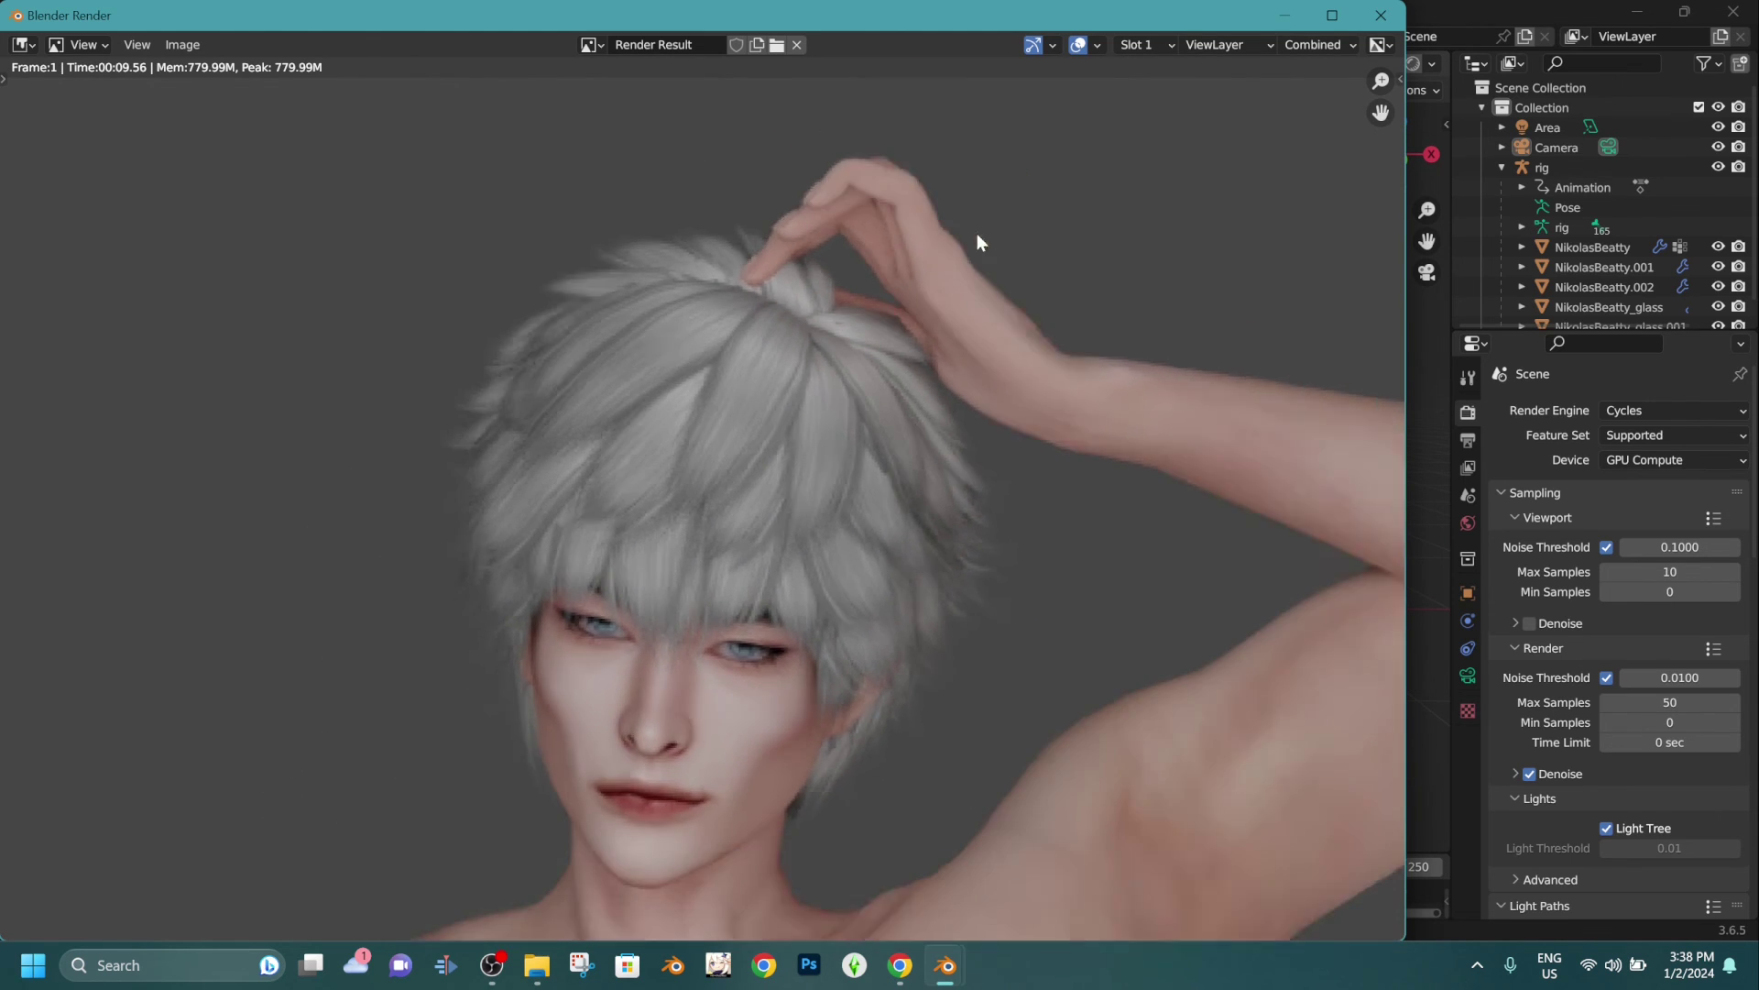
middle_click_drag(975, 306, 970, 196)
scroll(942, 187, "up", 3)
middle_click_drag(841, 555, 874, 266)
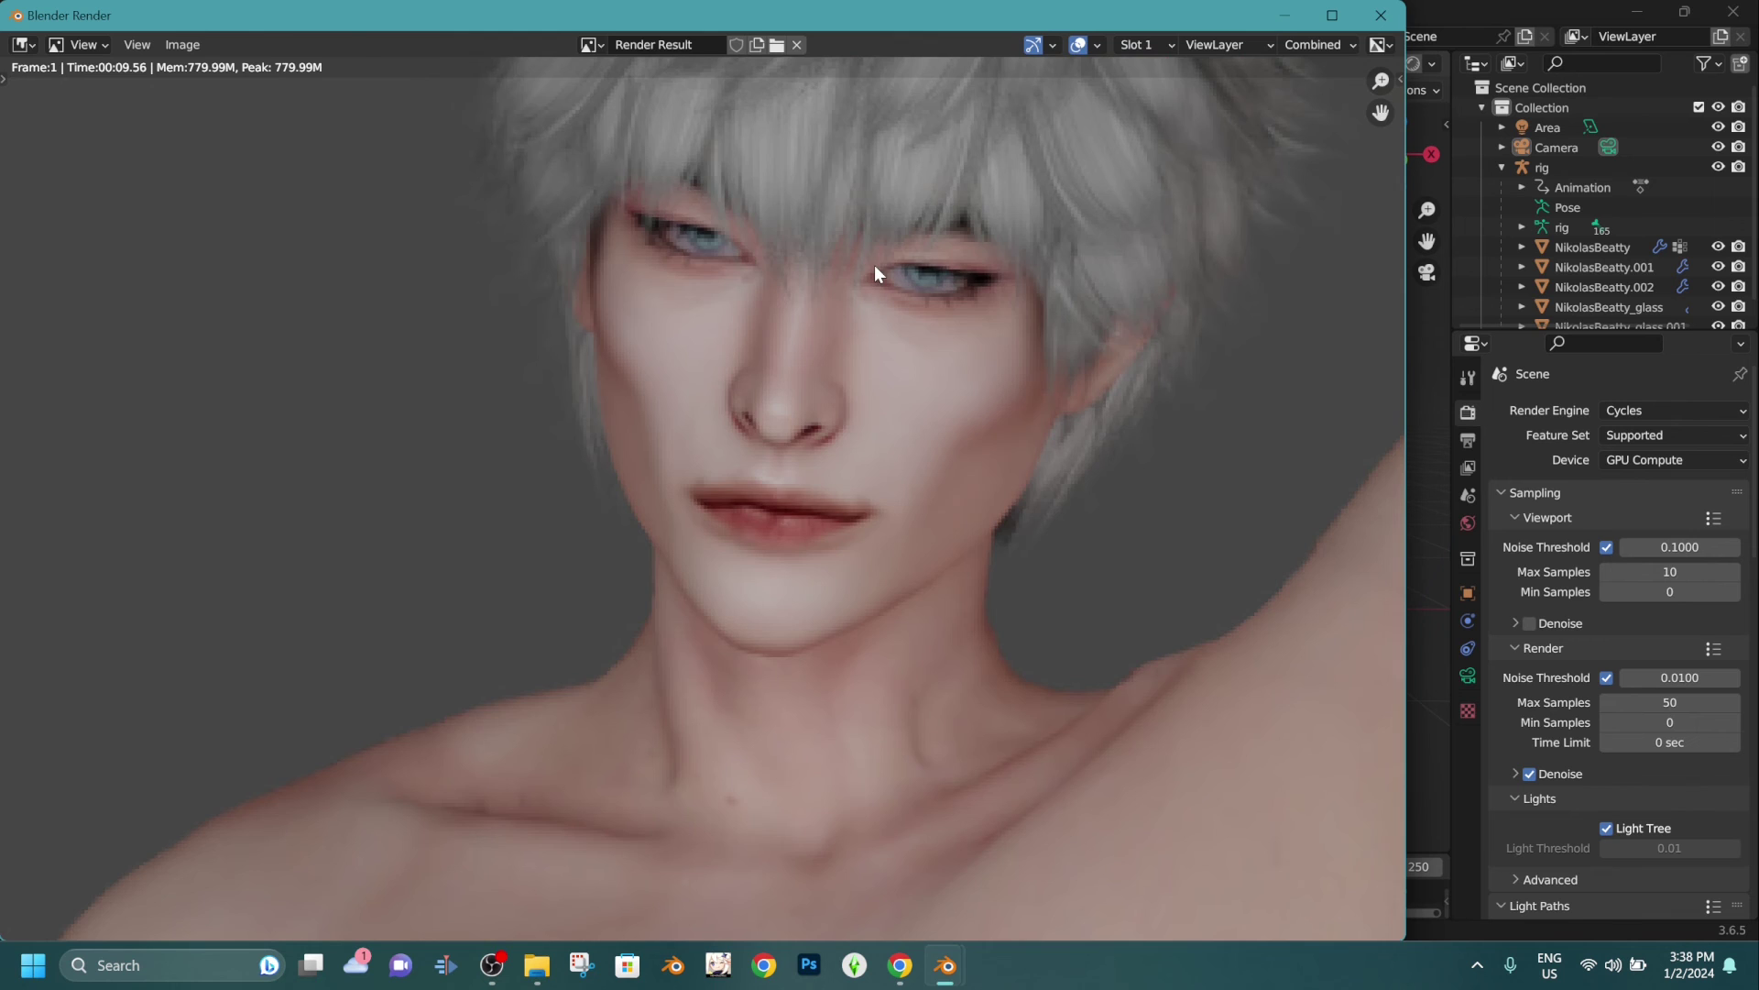
scroll(874, 265, "down", 5)
middle_click_drag(820, 376, 970, 774)
left_click(1381, 15)
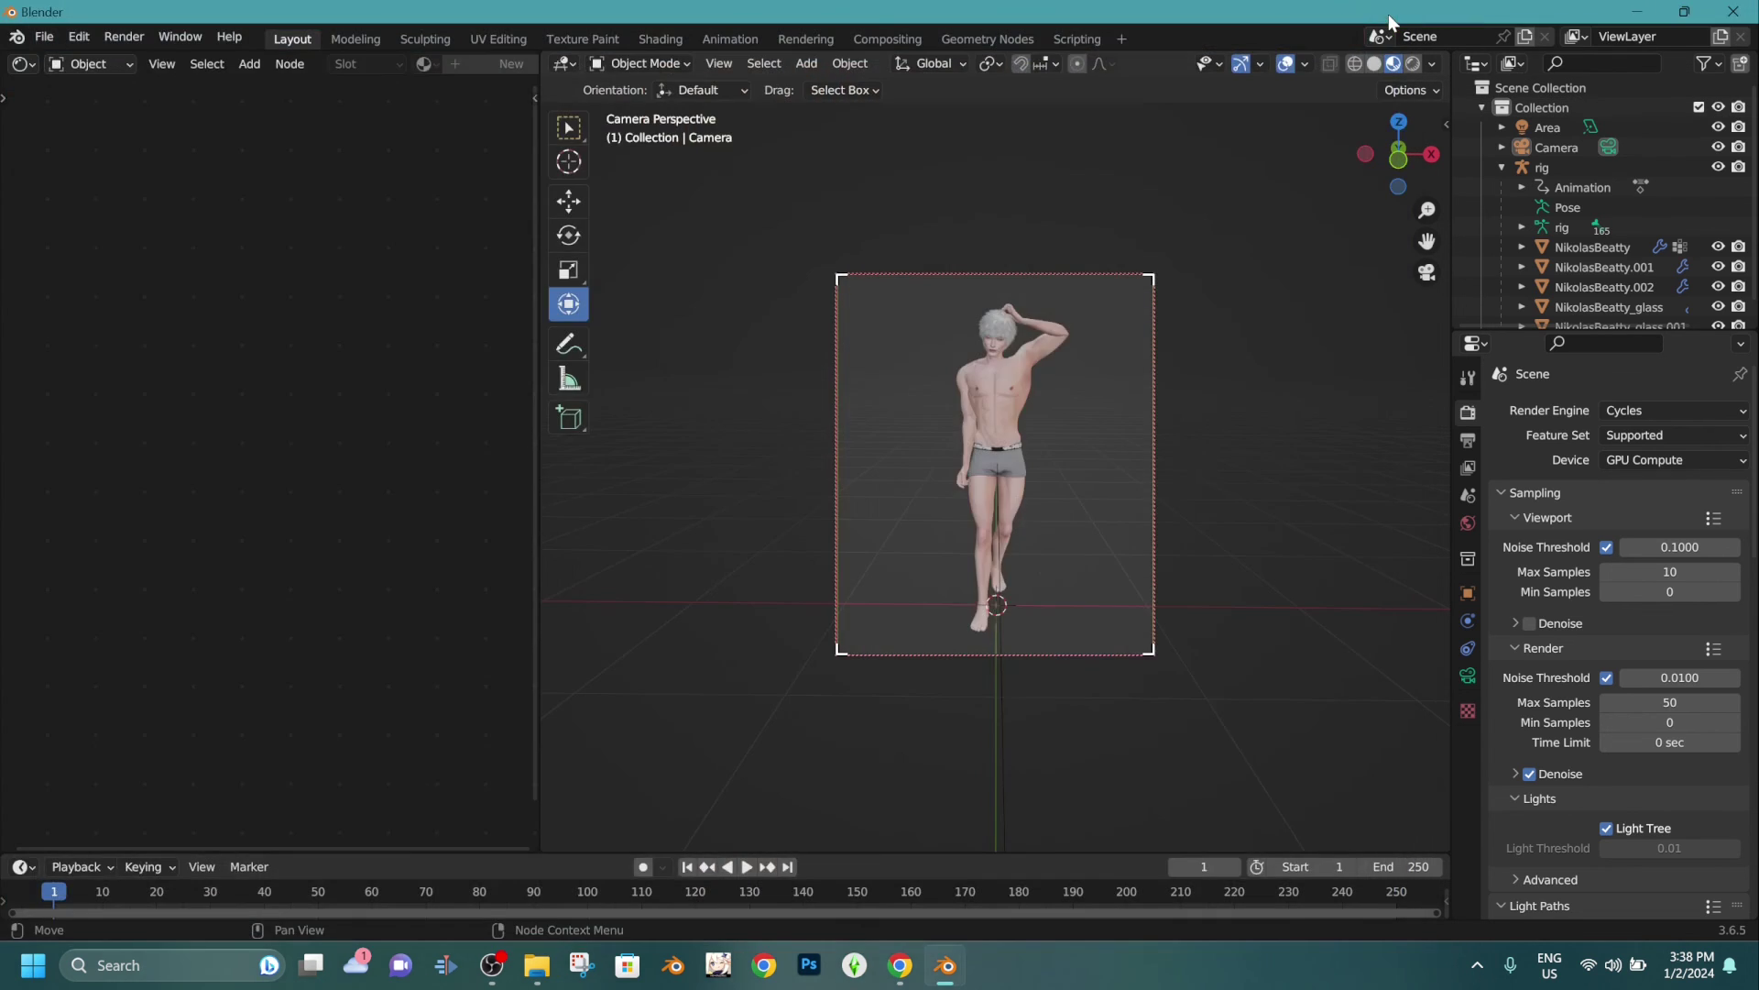